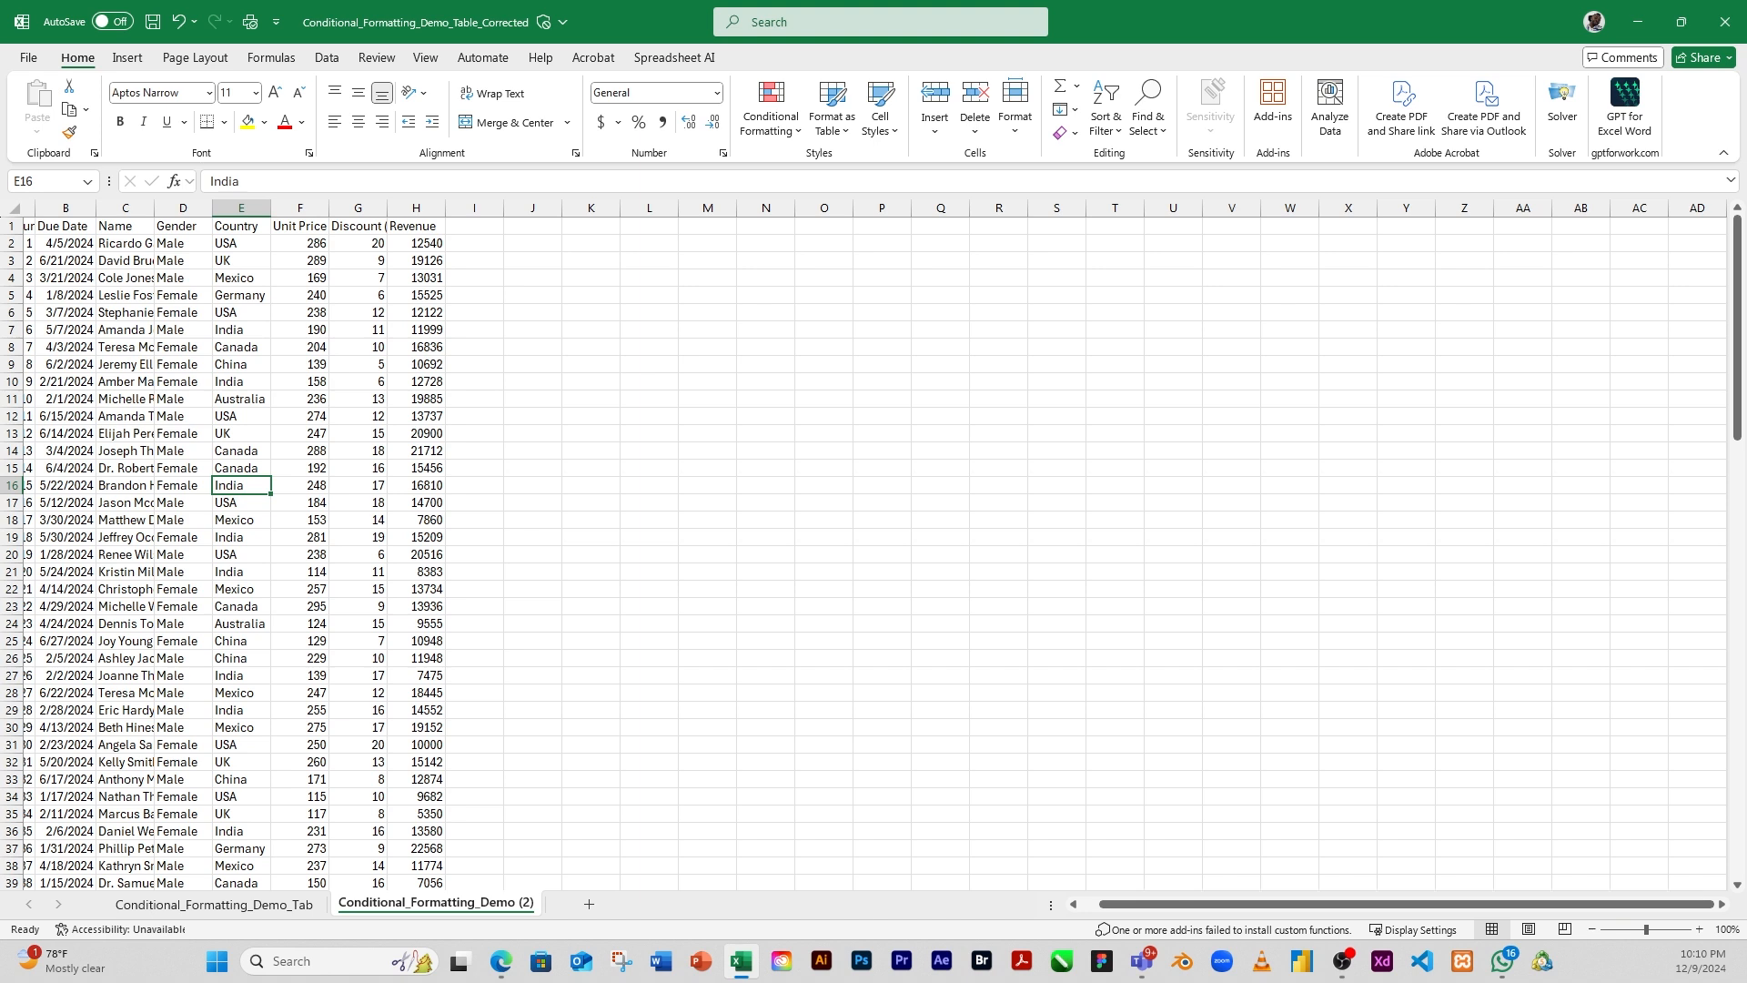
key("alt+Tab")
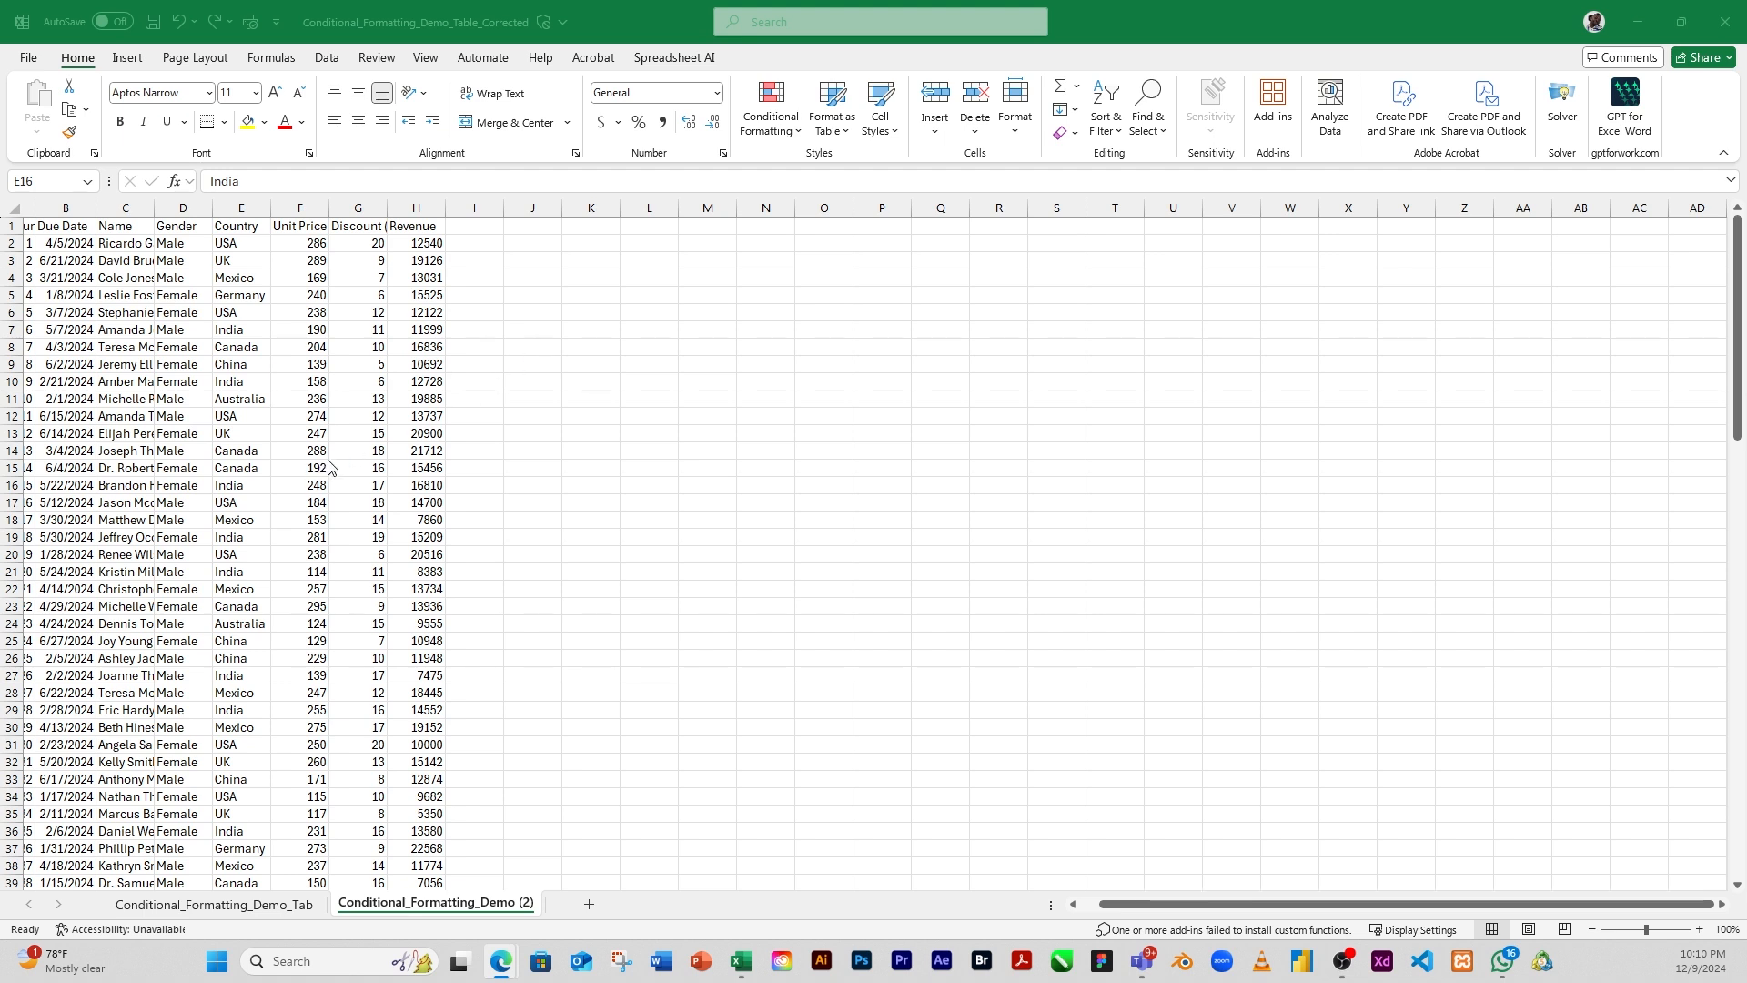
left_click(532, 277)
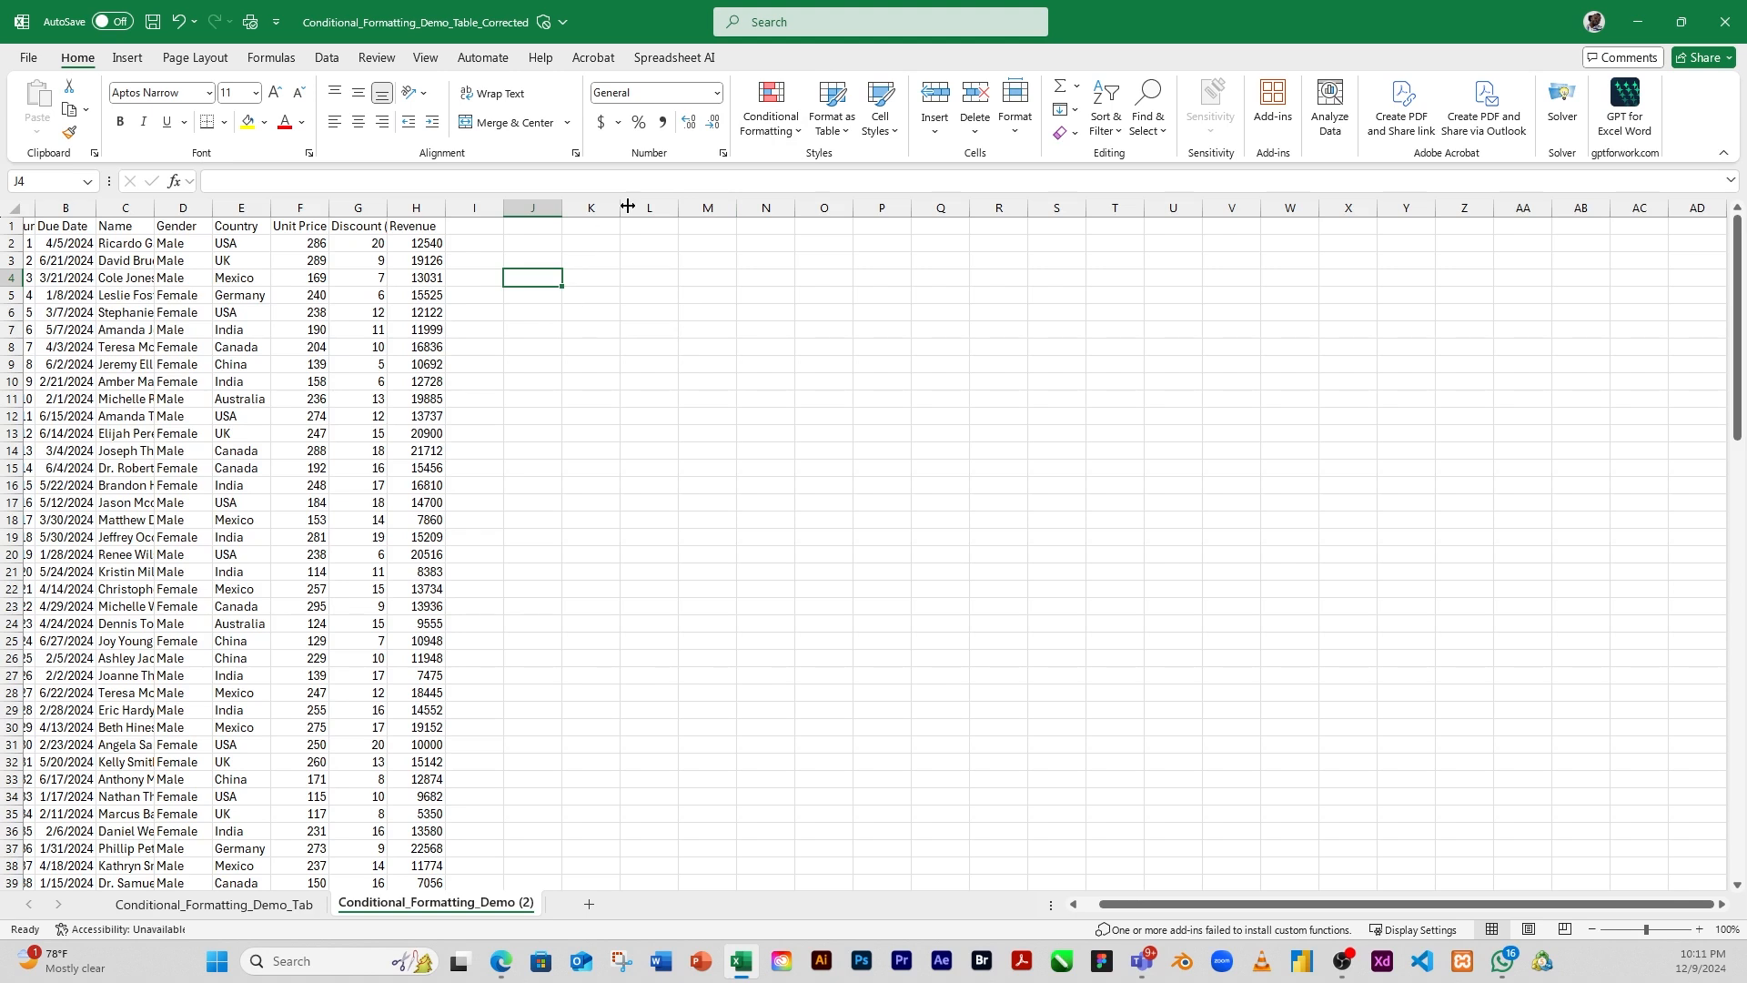
left_click(799, 133)
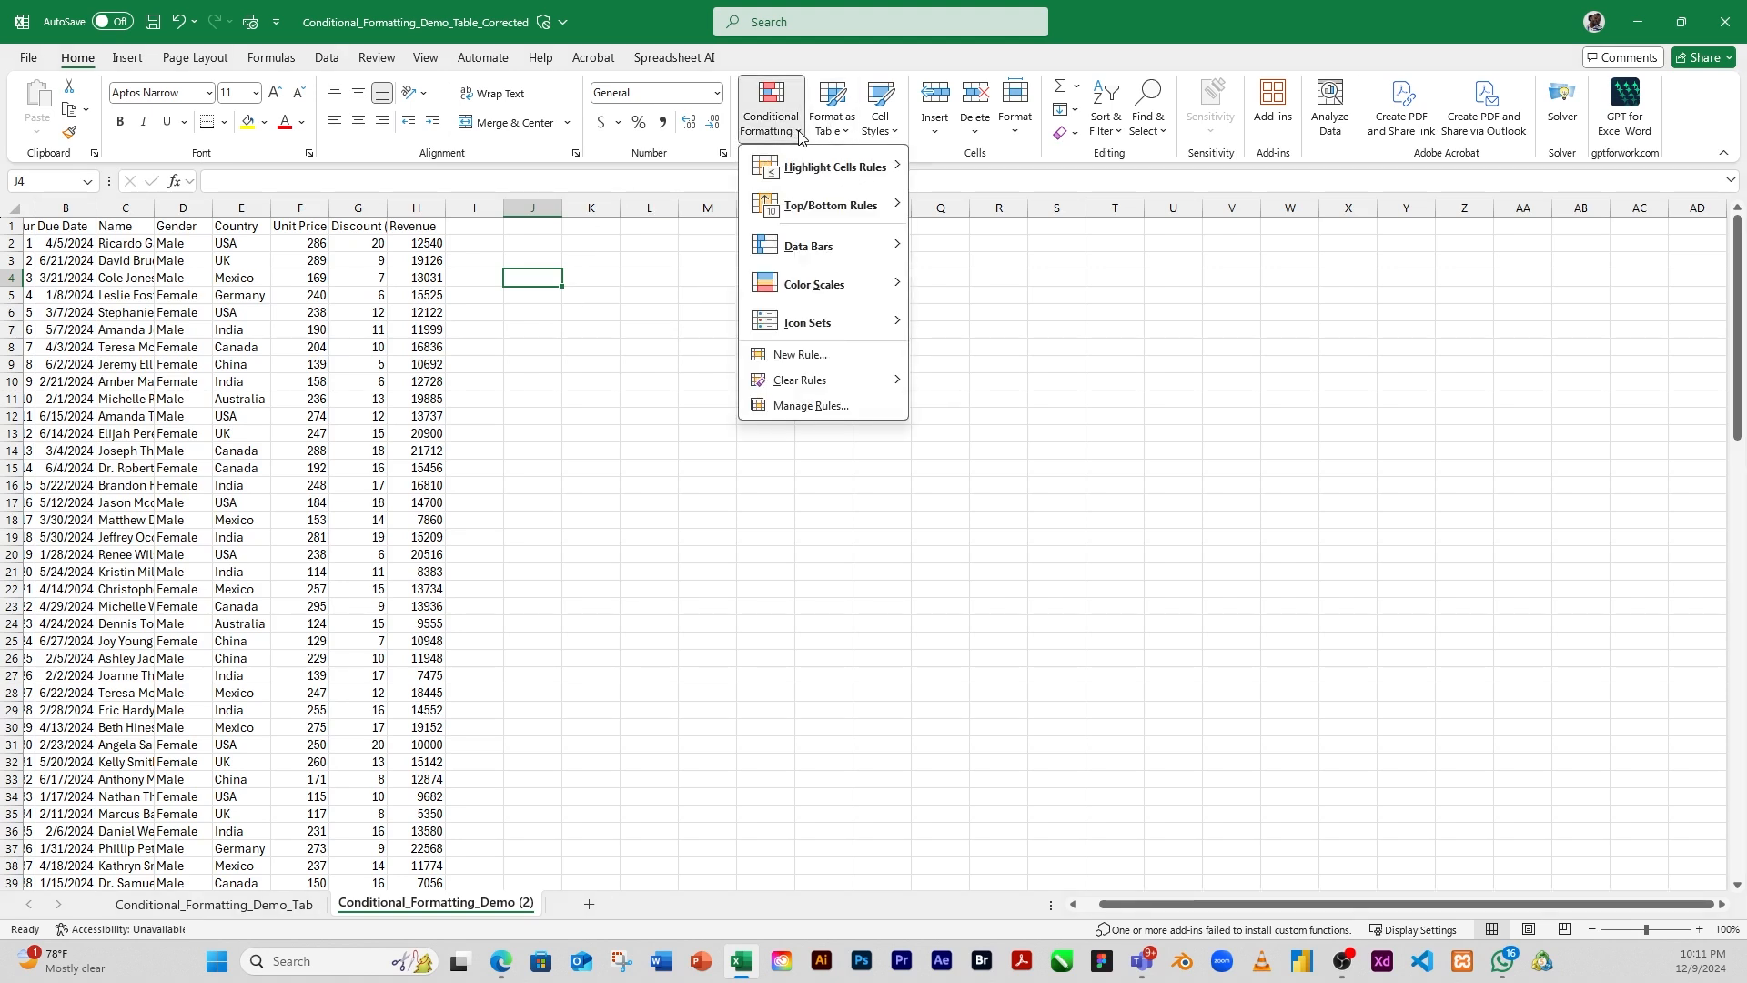
mouse_move(802, 173)
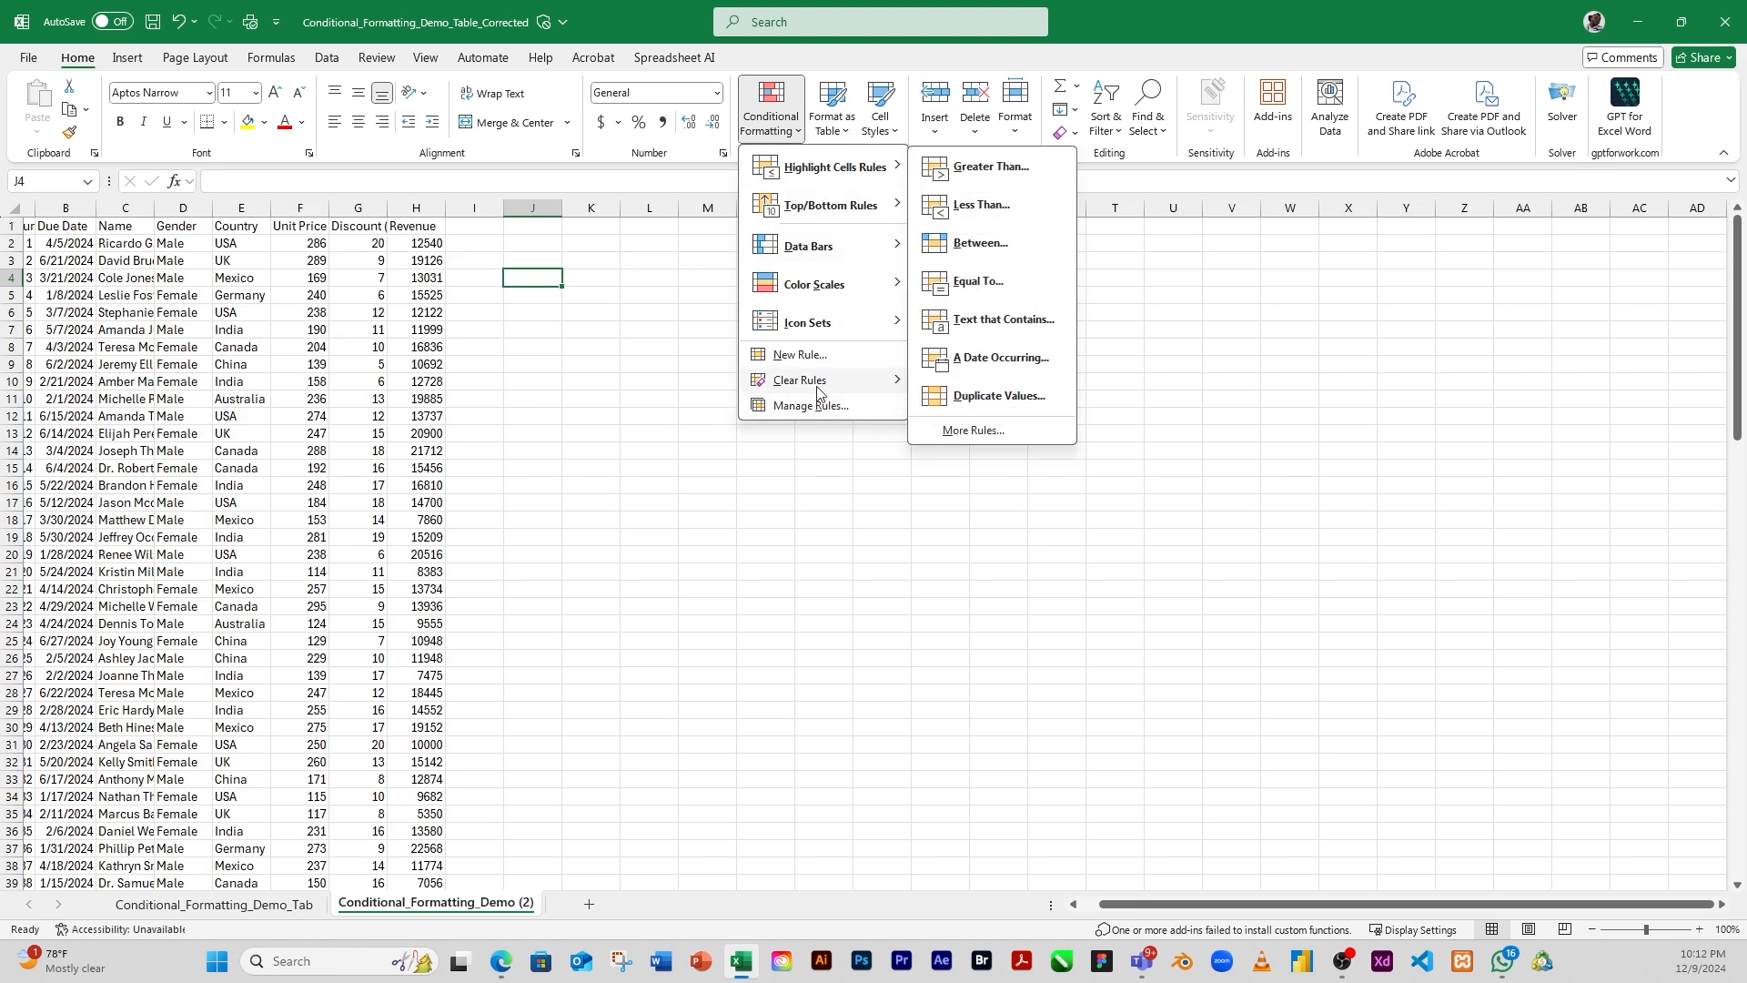
mouse_move(791, 320)
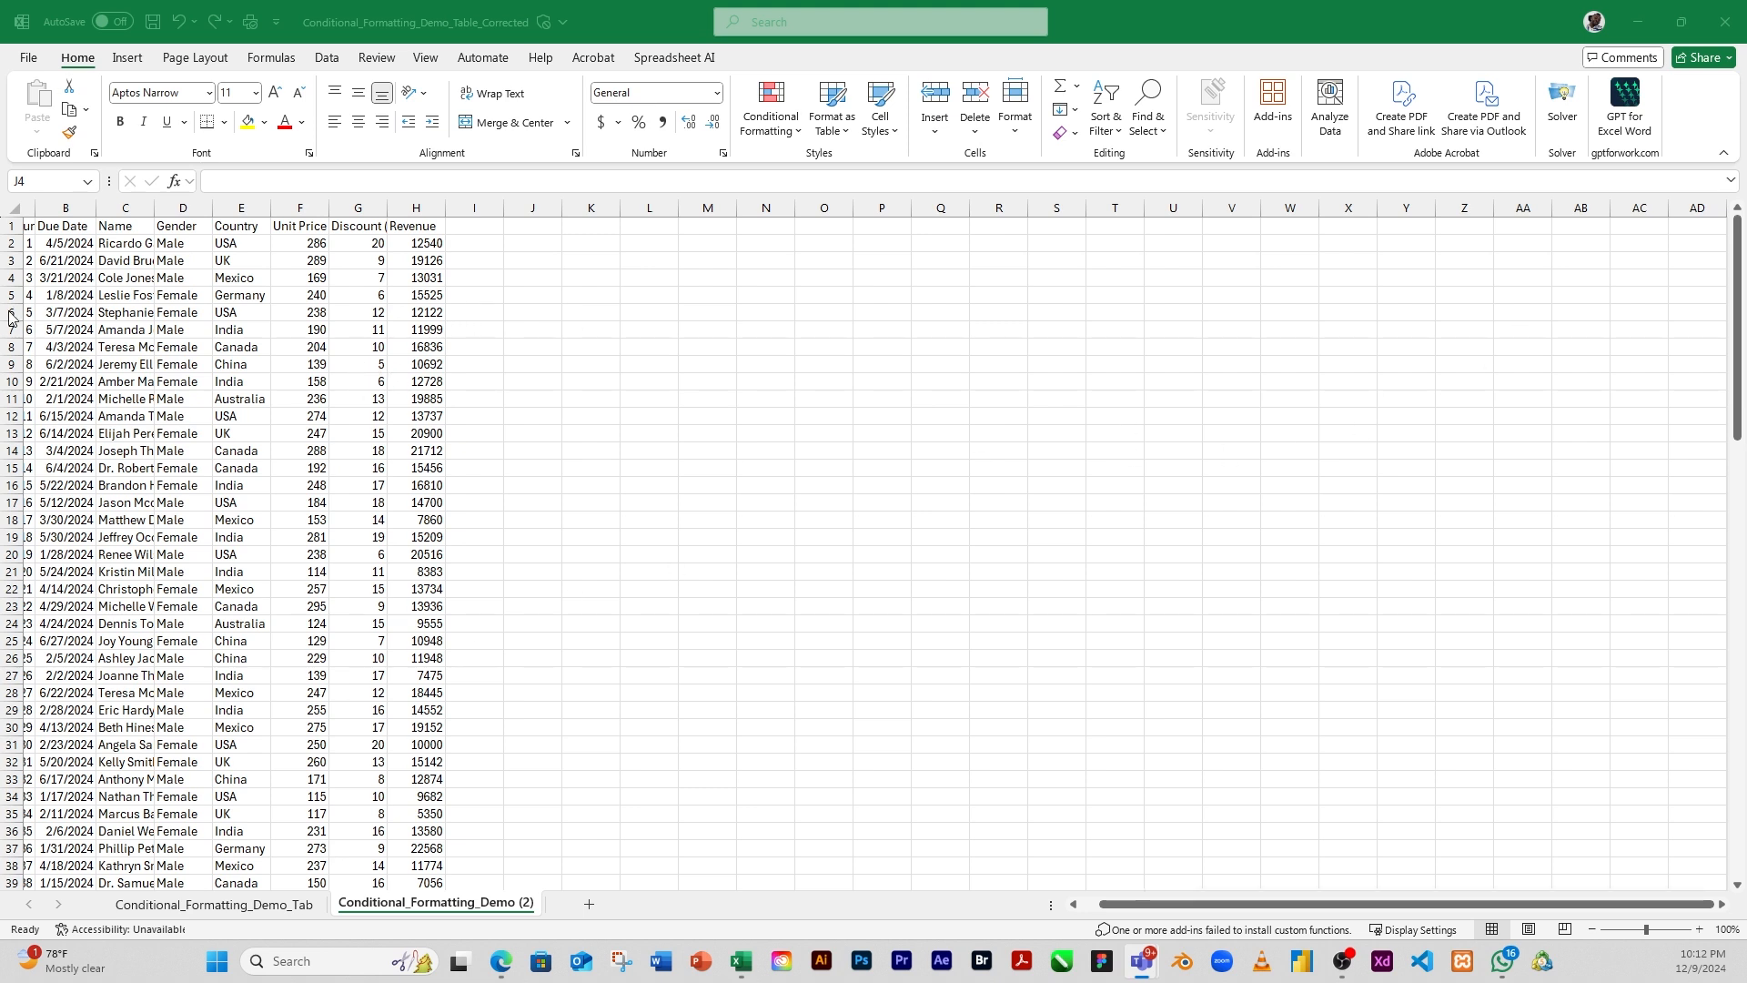
Make the table's header row bold, from Order Number to Revenue
left_click(406, 261)
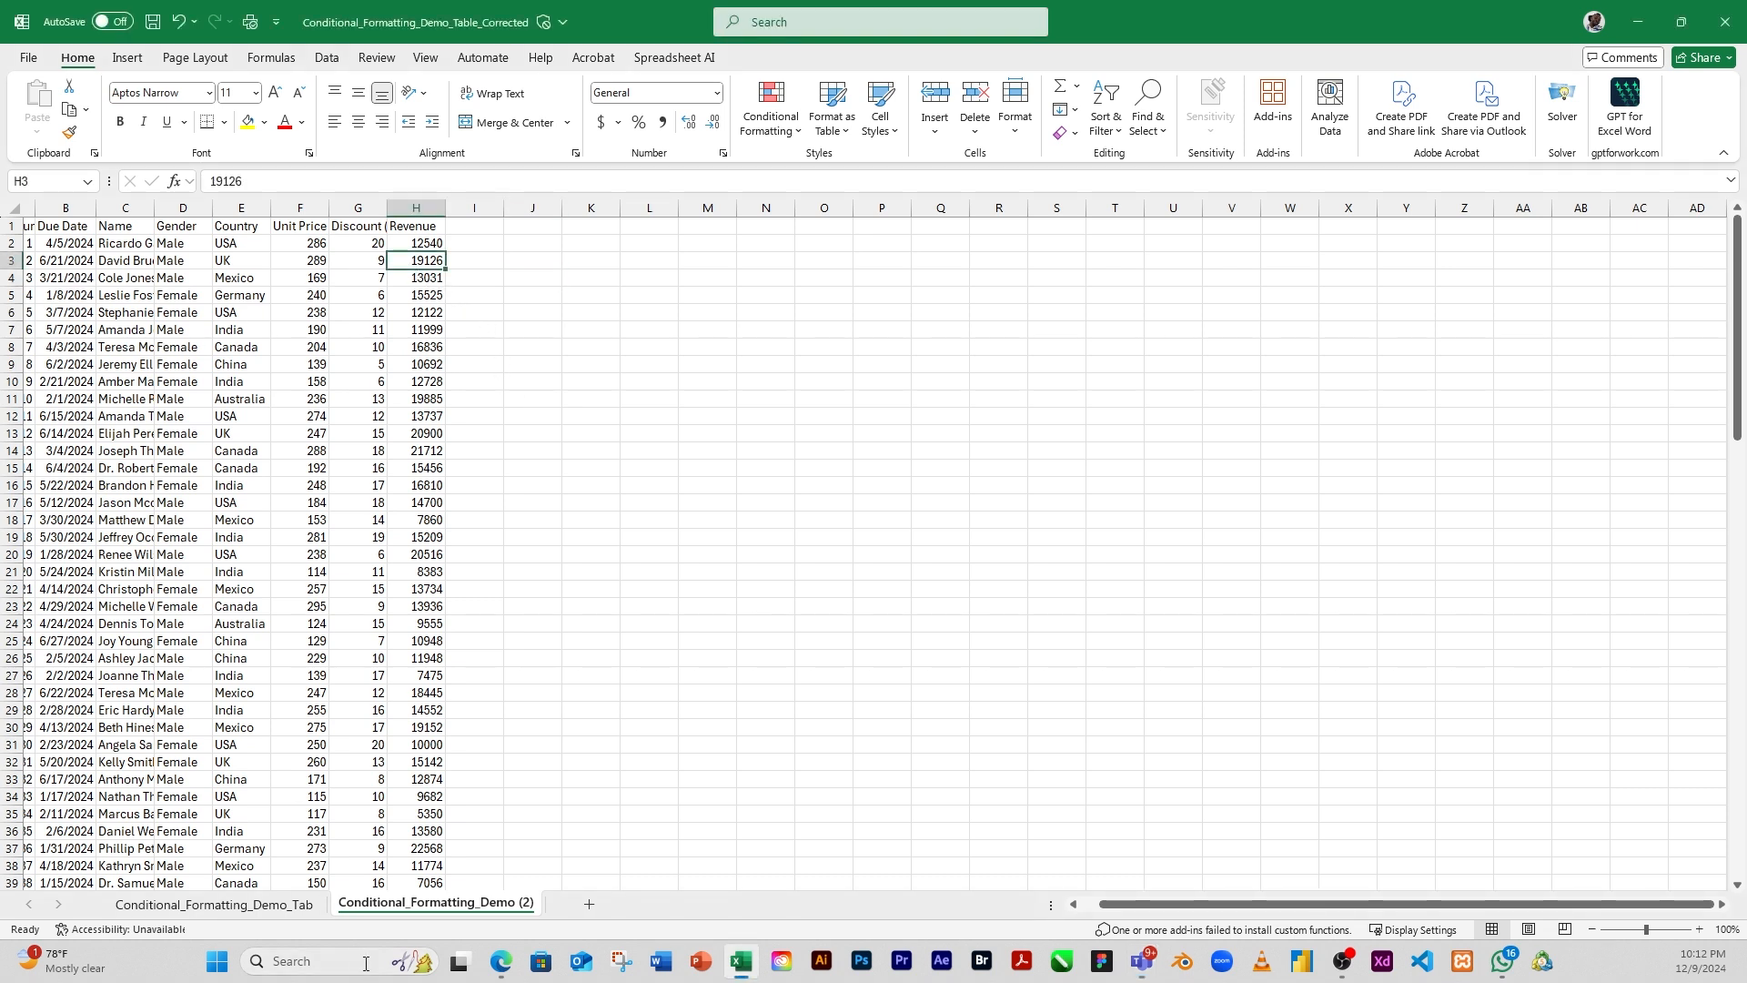
left_click(48, 243)
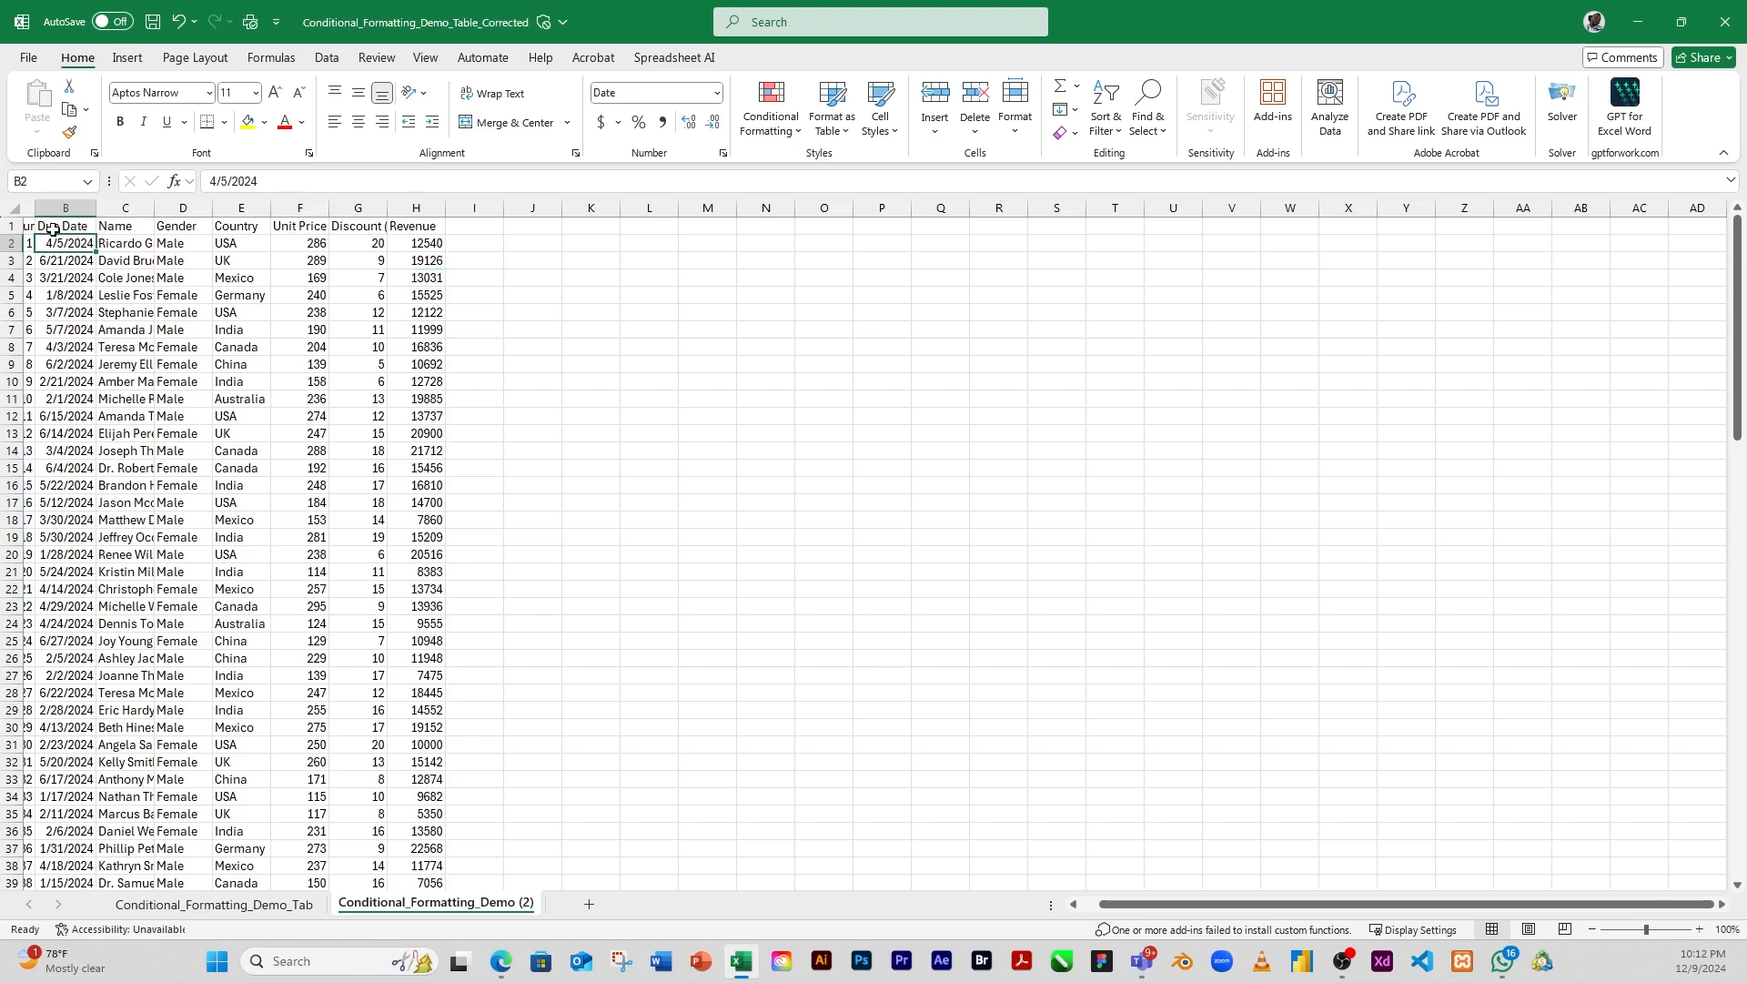
left_click(55, 227)
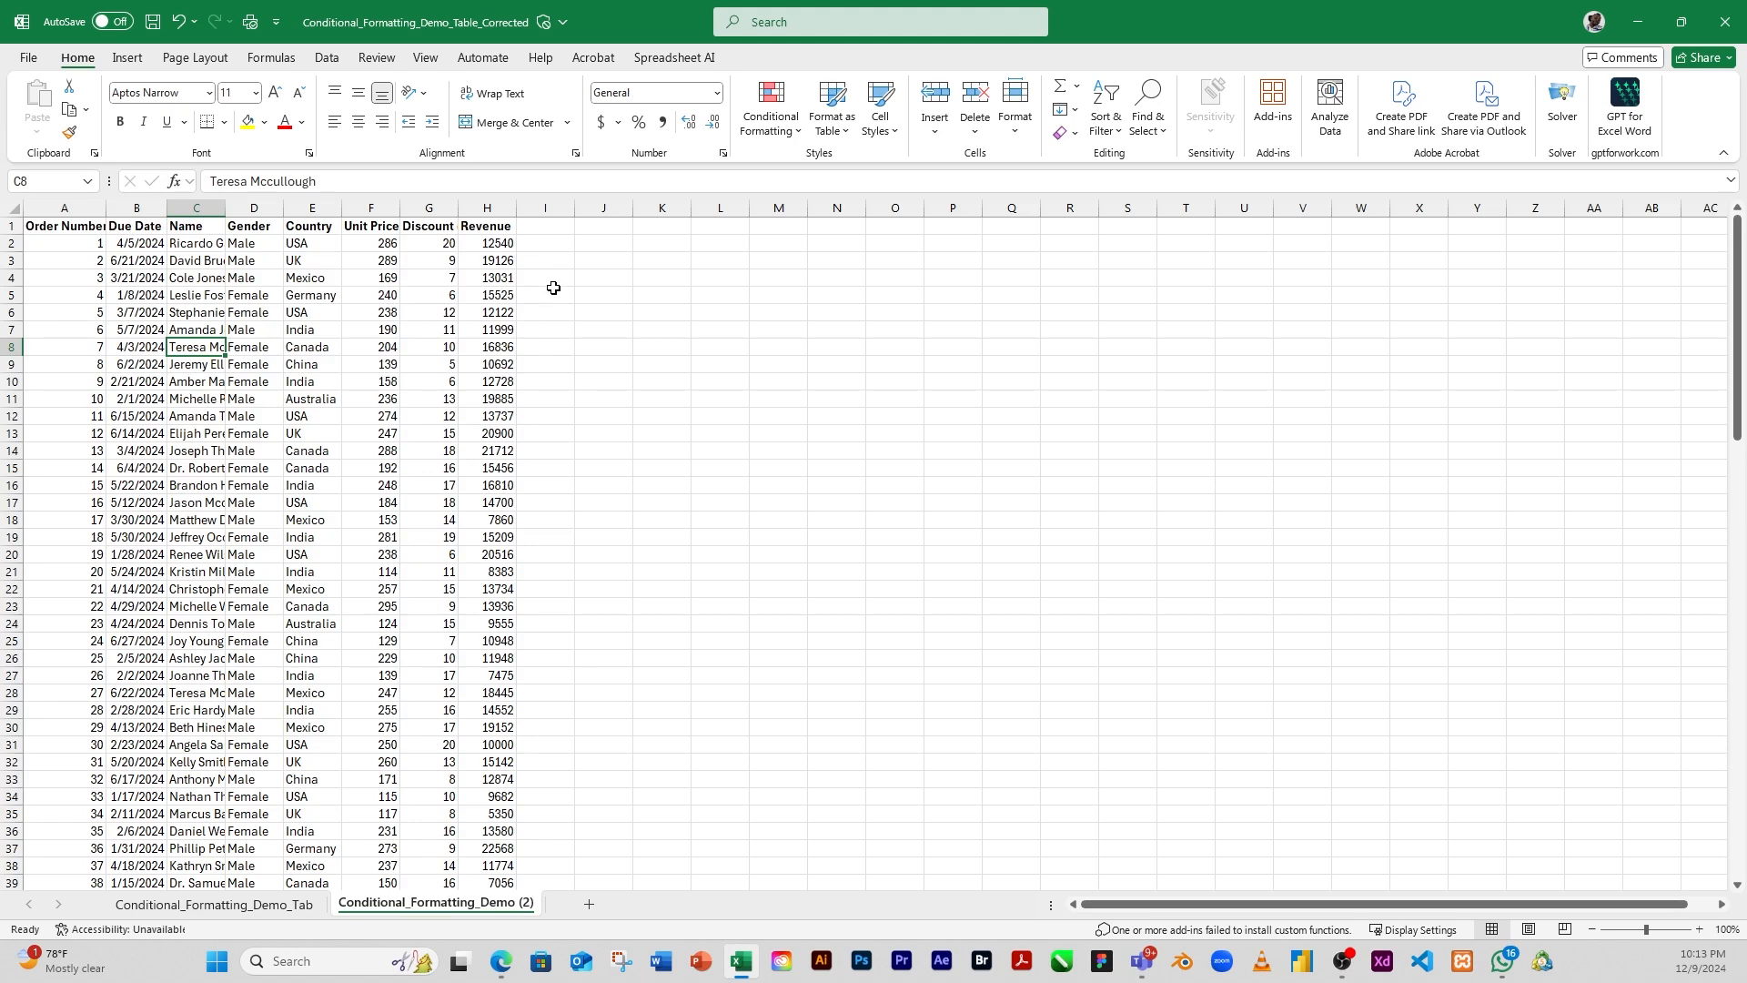
Start a Greater Than highlighting rule on the Revenue values in H2:H51
scroll(132, 342, "down", 8)
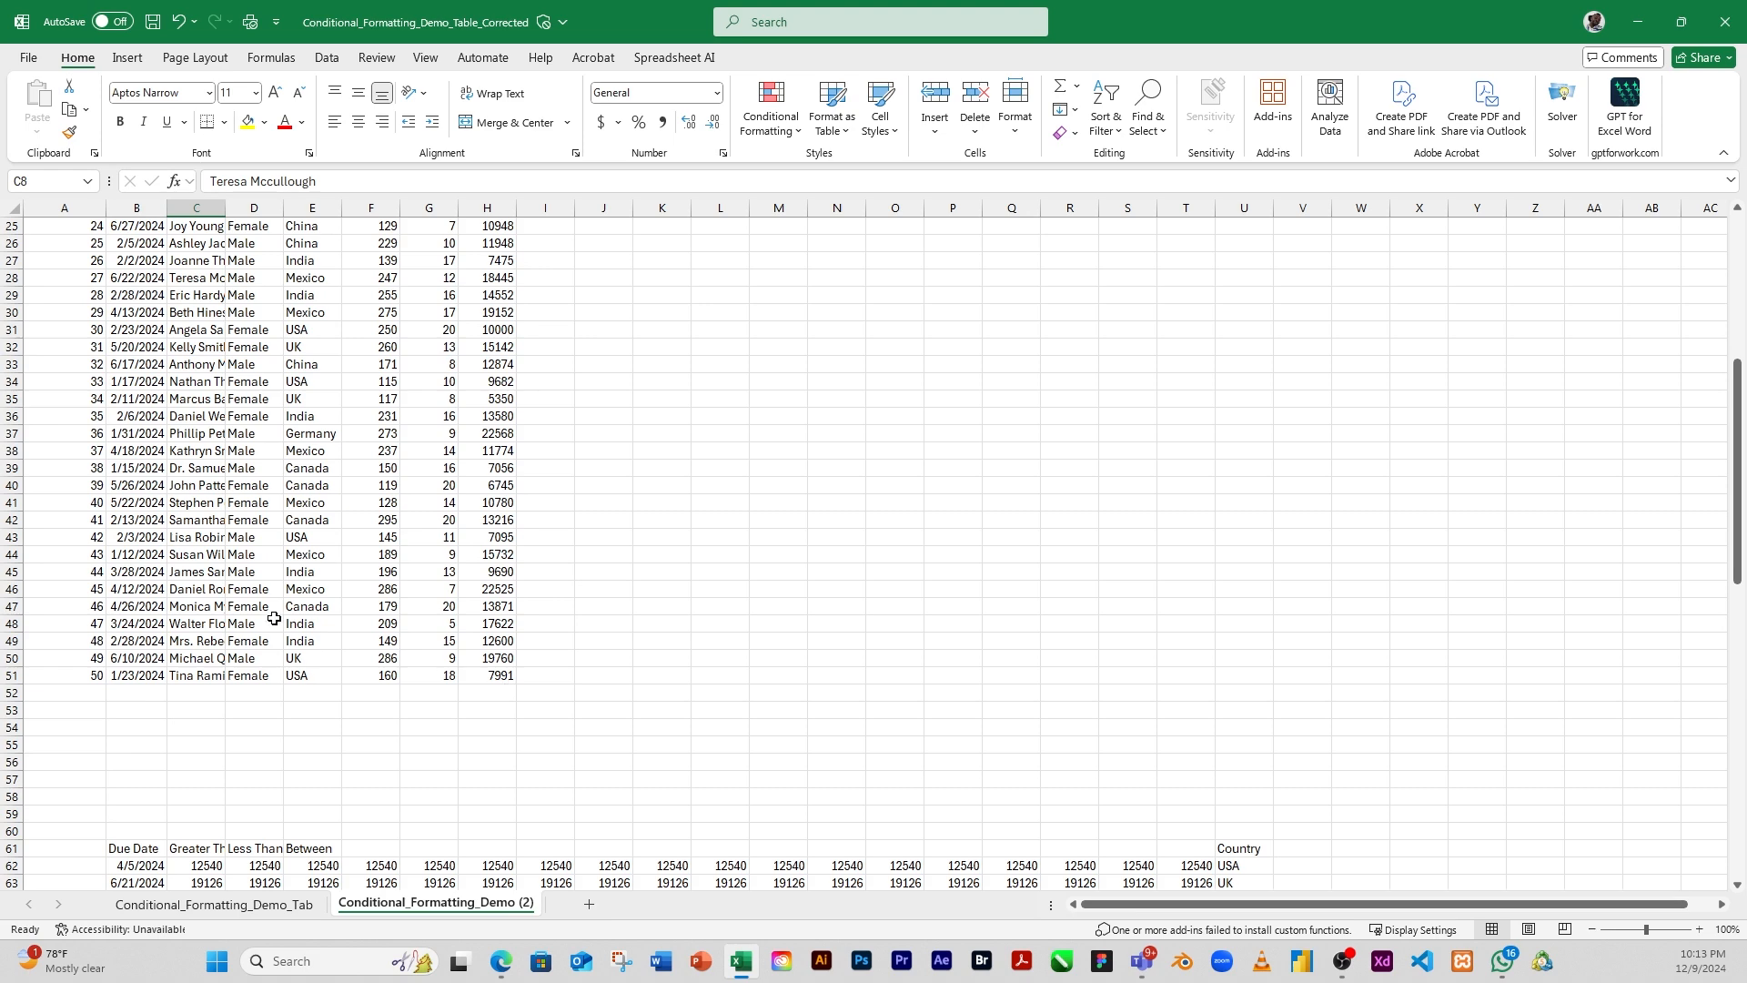
scroll(227, 512, "up", 8)
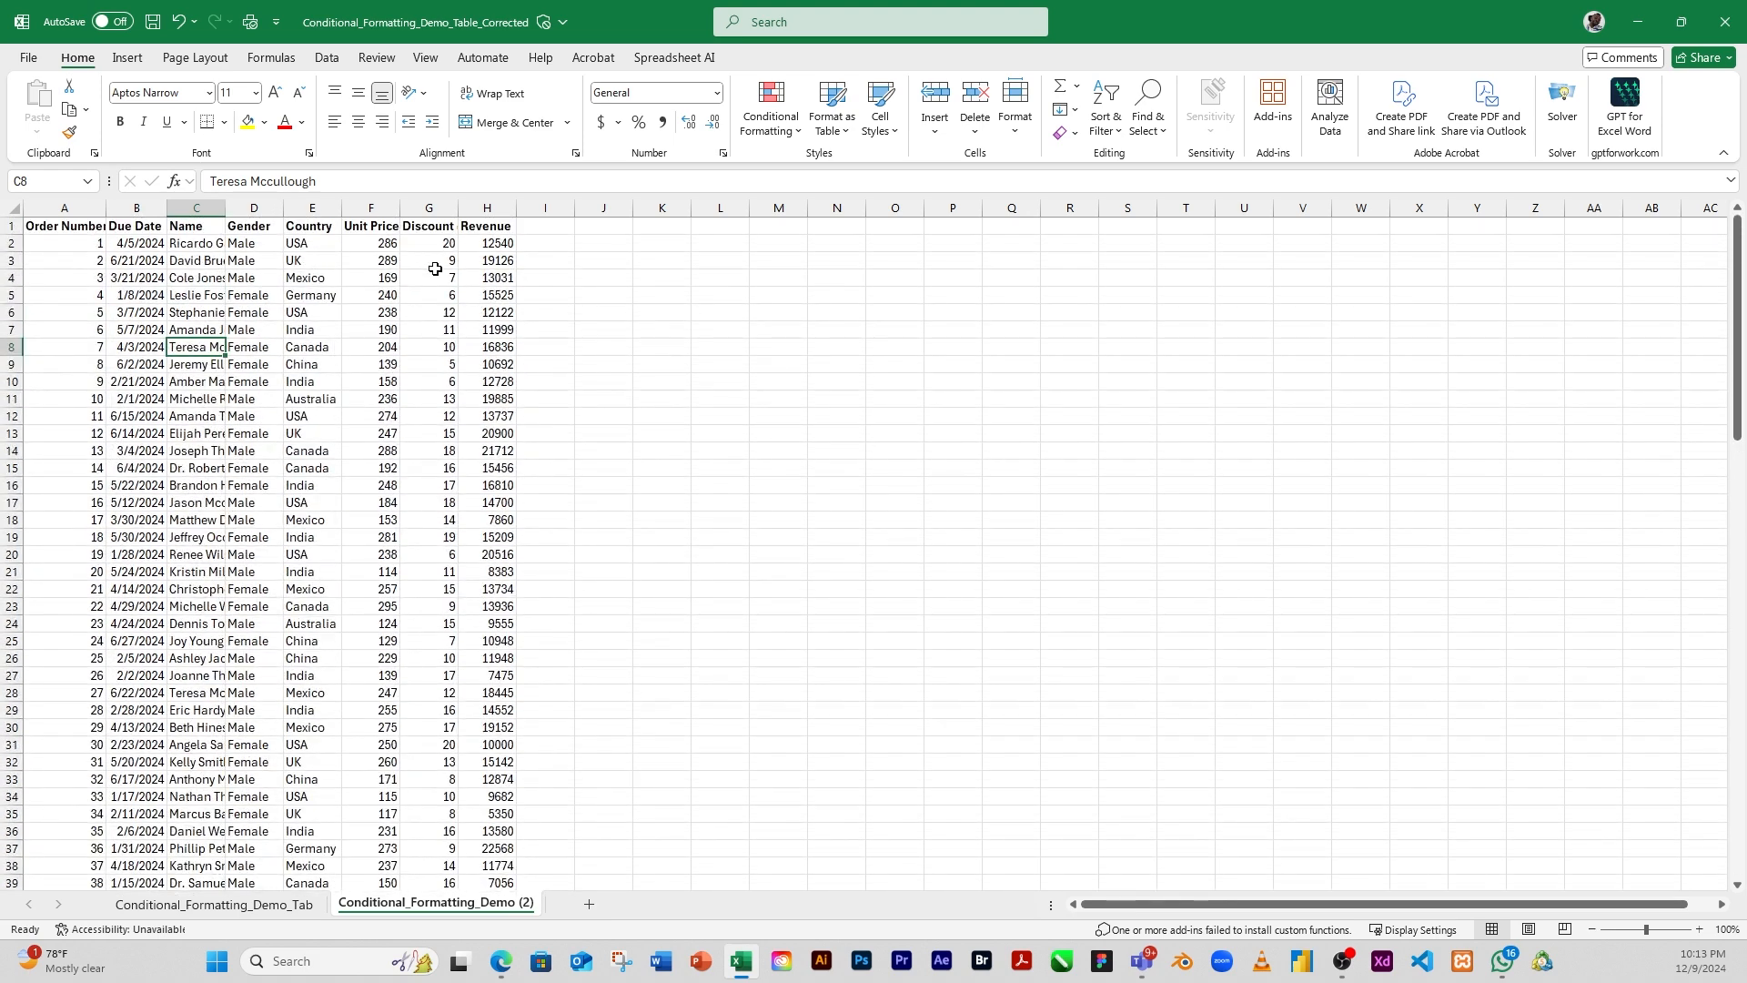
left_click_drag(491, 241, 499, 816)
scroll(673, 364, "up", 2)
scroll(672, 364, "up", 4)
left_click(798, 137)
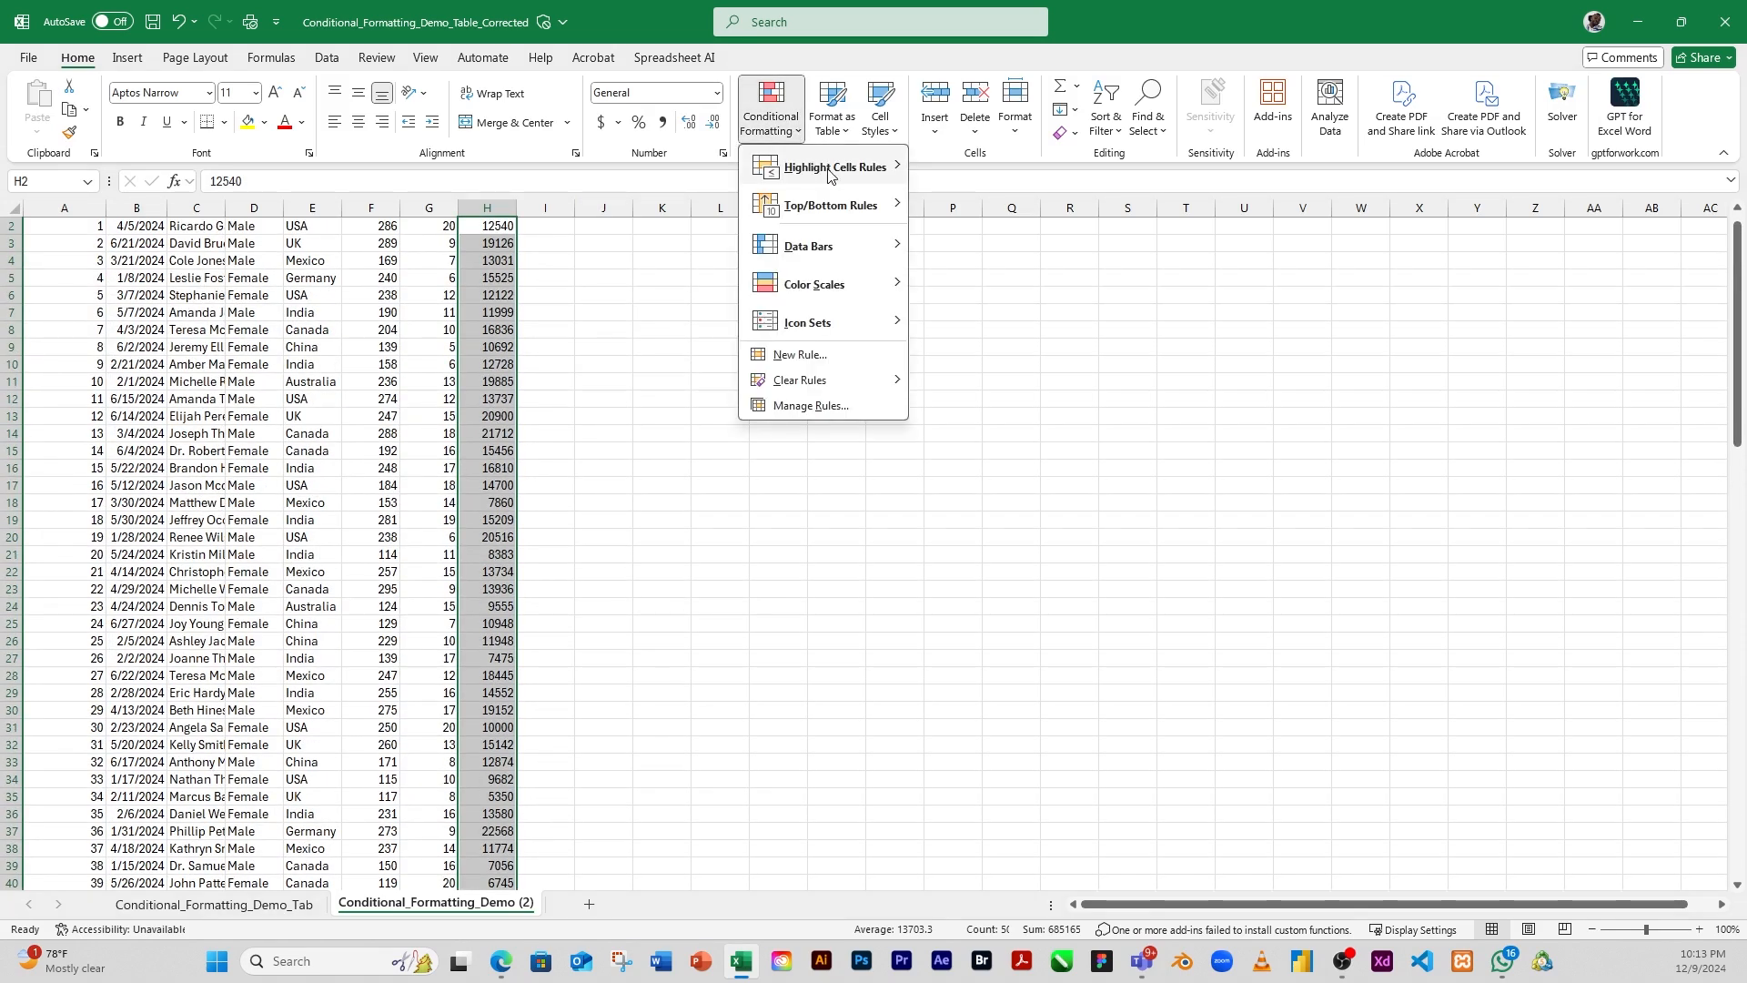
mouse_move(836, 166)
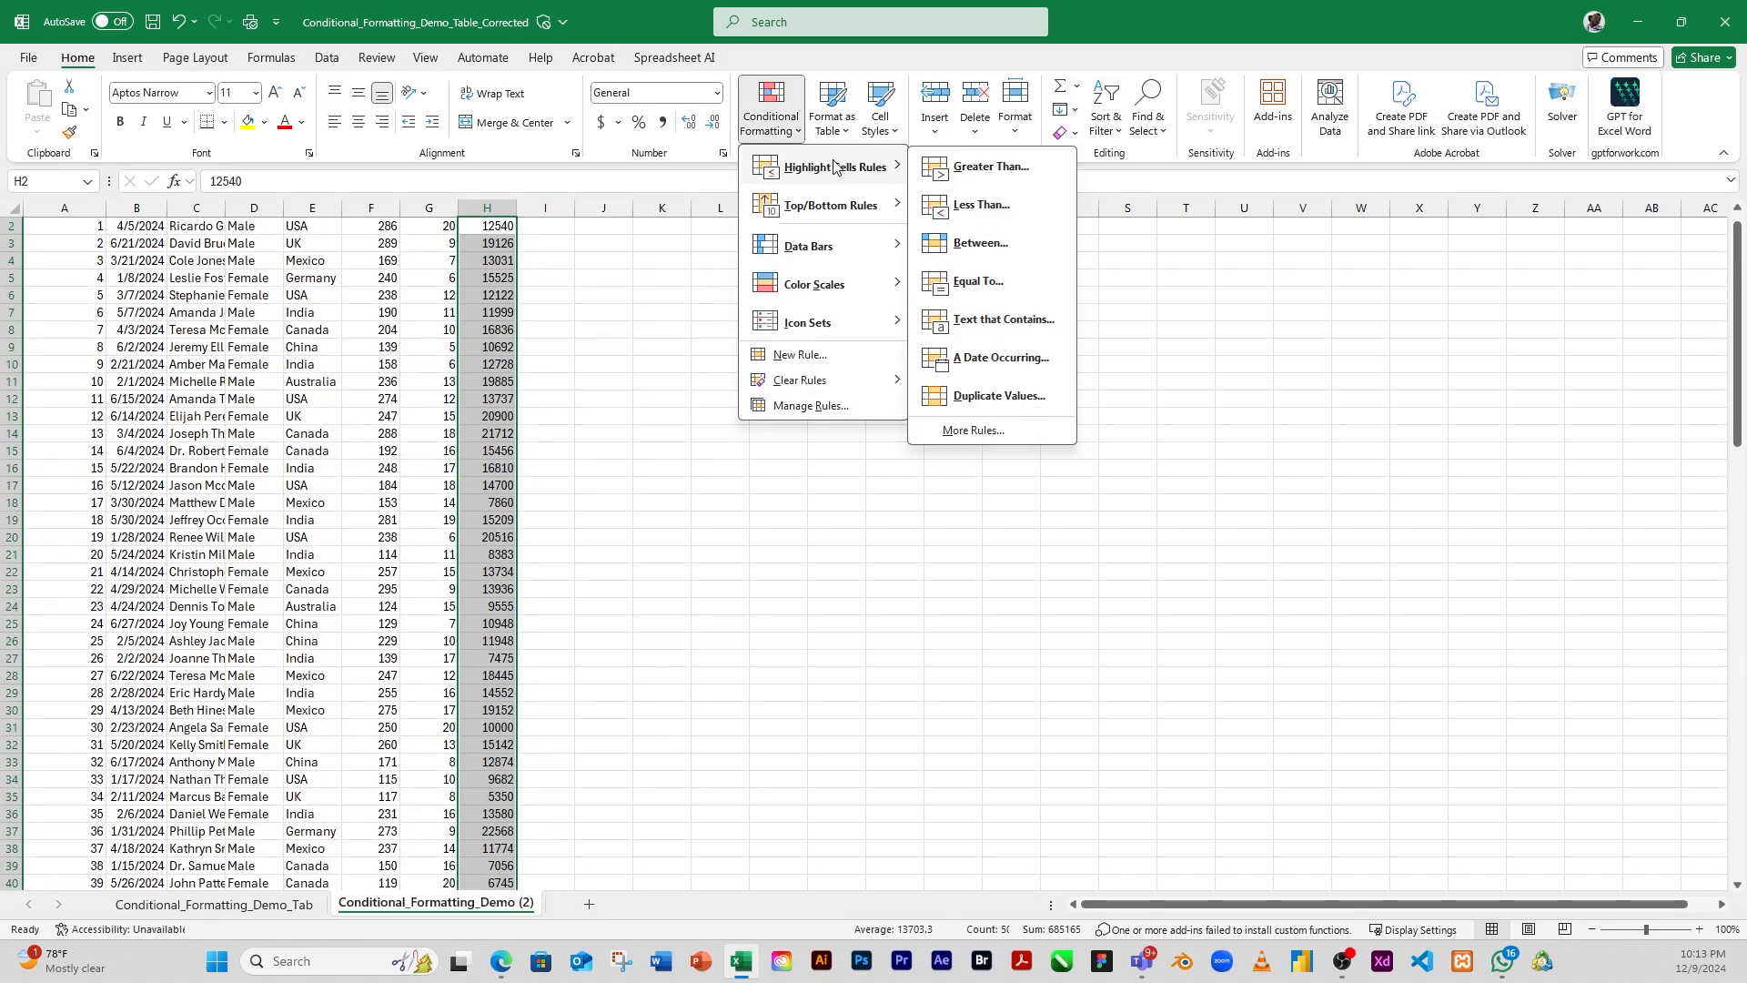
left_click(988, 167)
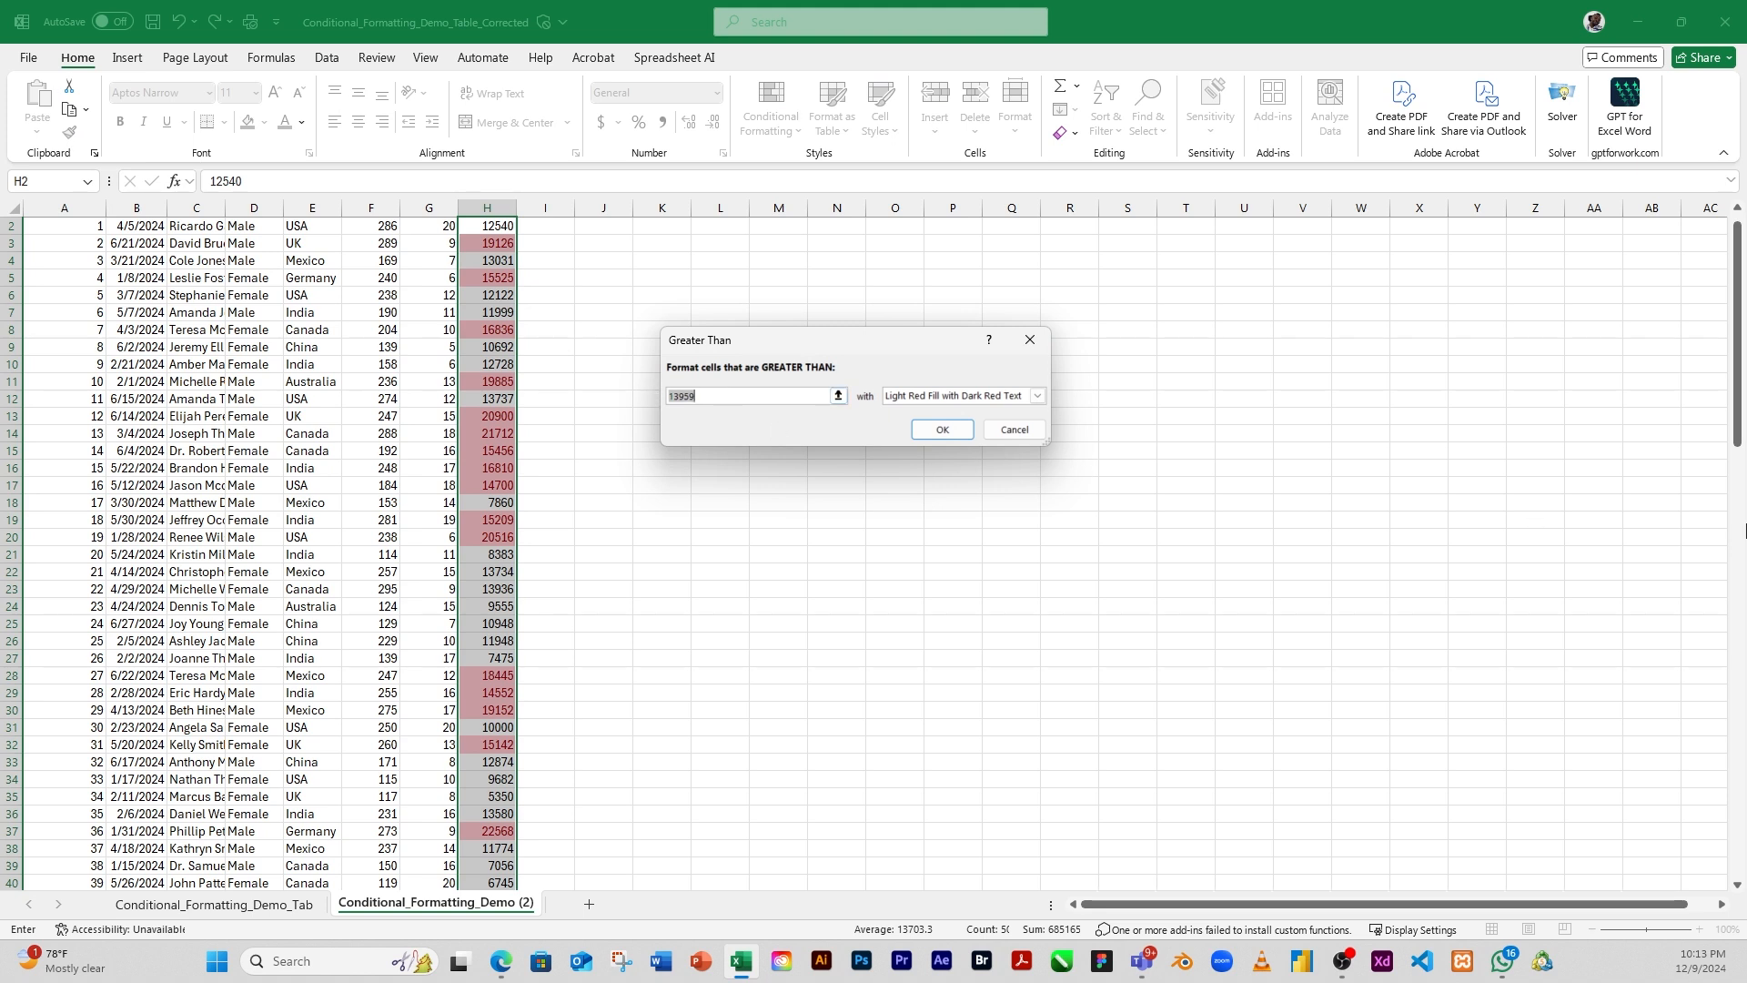
Try a threshold of 10000 for the Greater Than rule and review the preview along the Revenue column
type("10000")
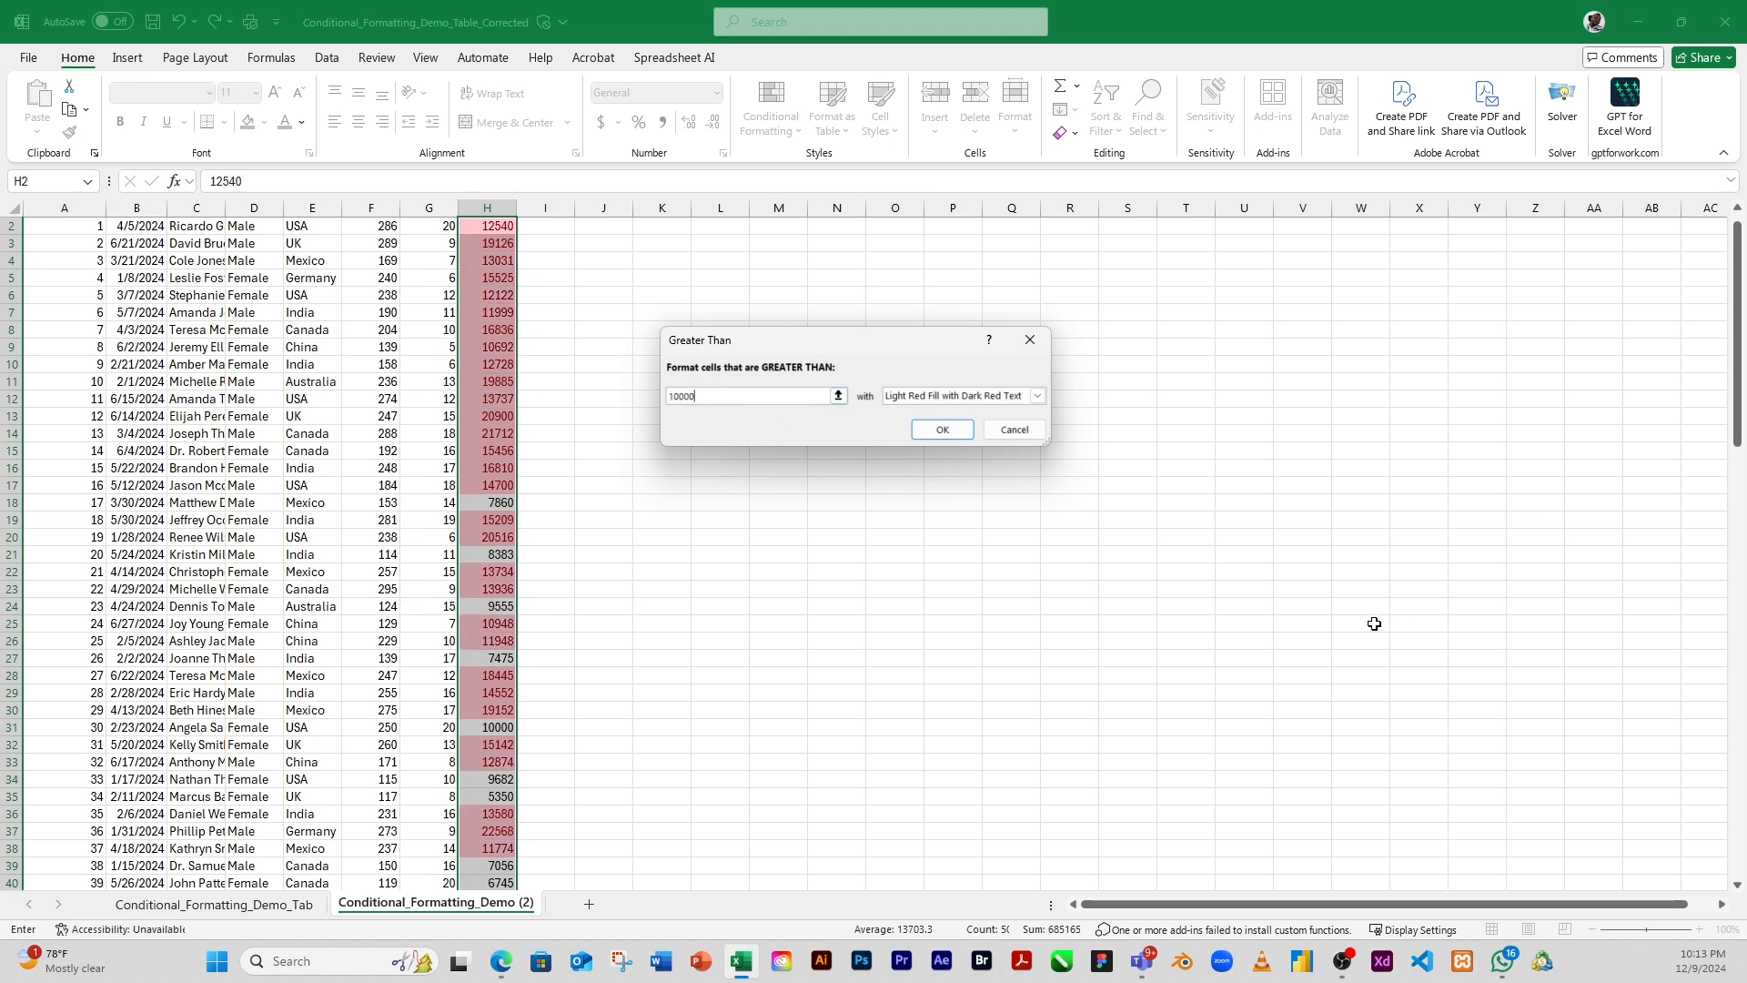
scroll(475, 453, "up", 1)
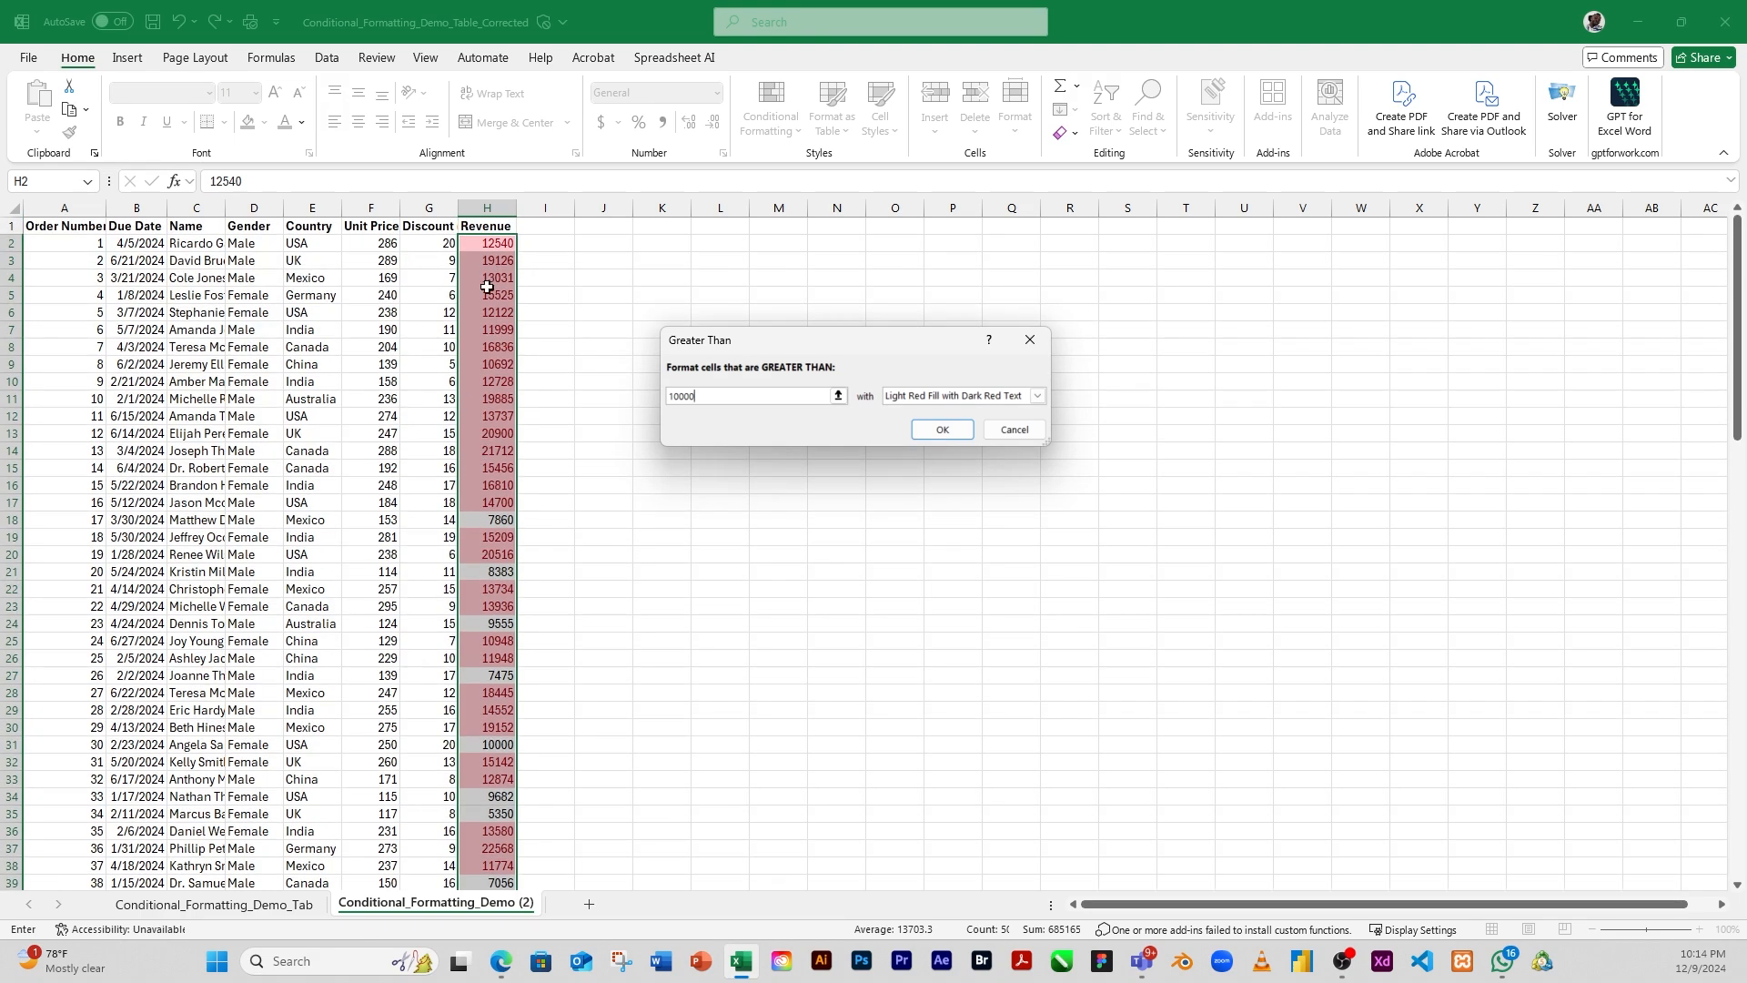
scroll(498, 454, "down", 8)
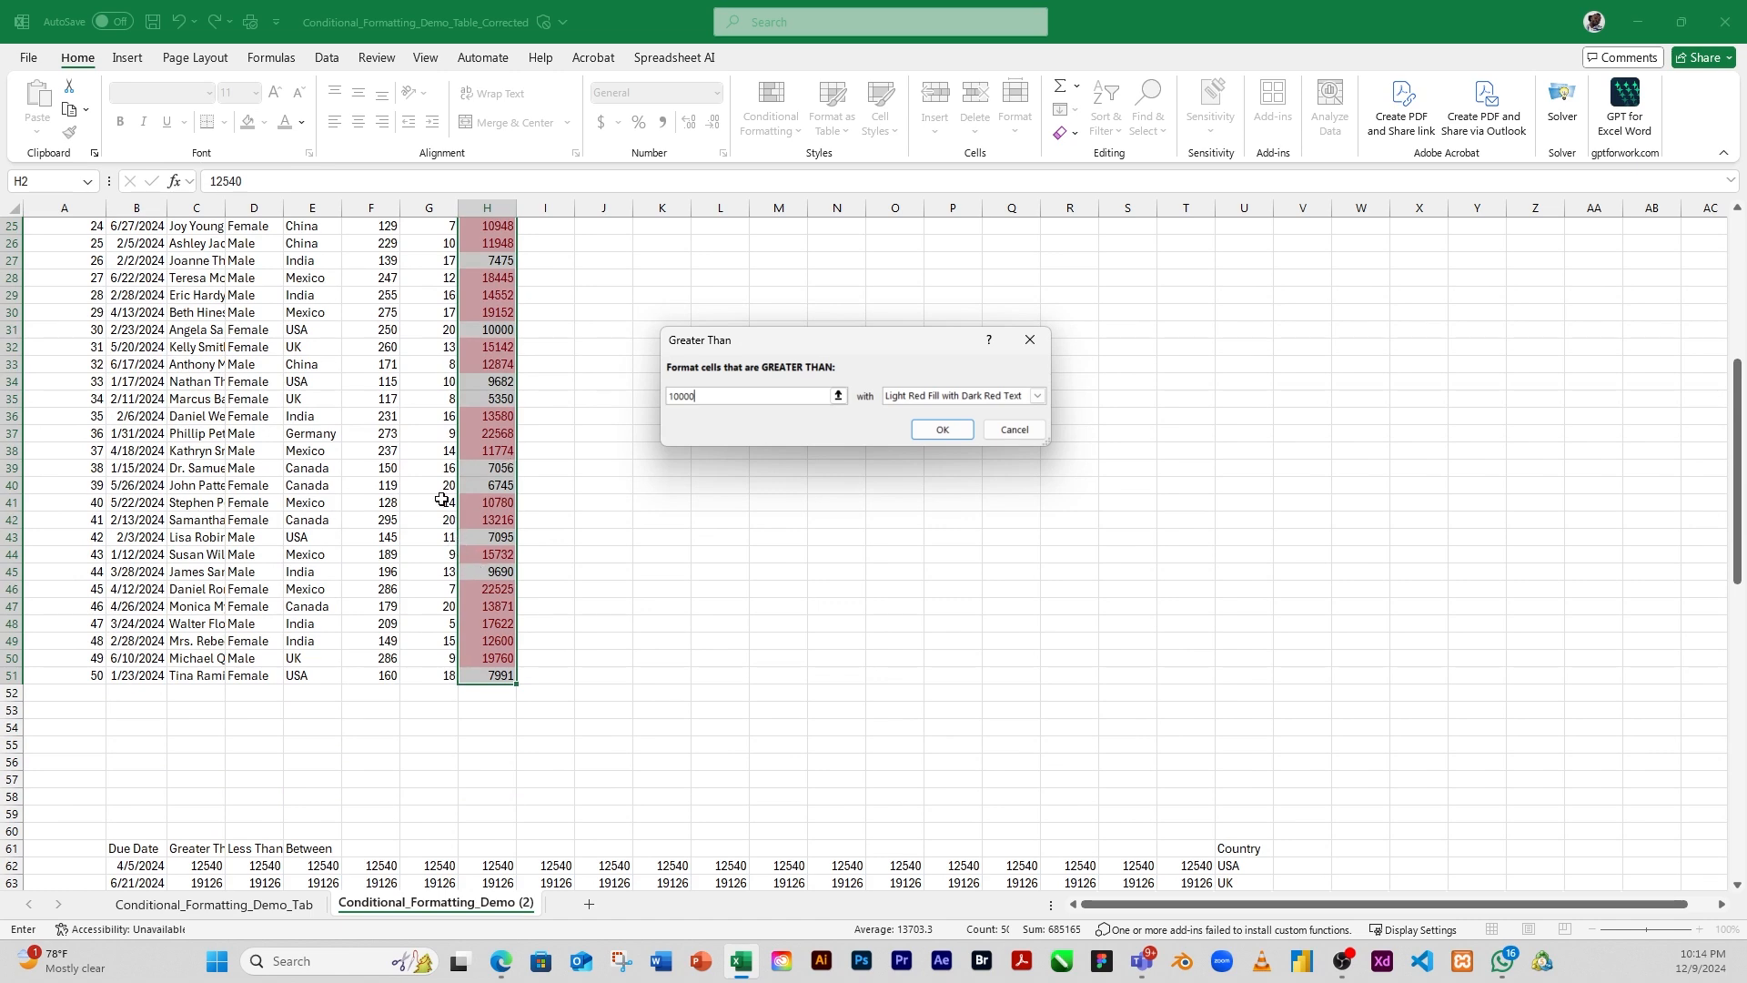
scroll(442, 499, "up", 8)
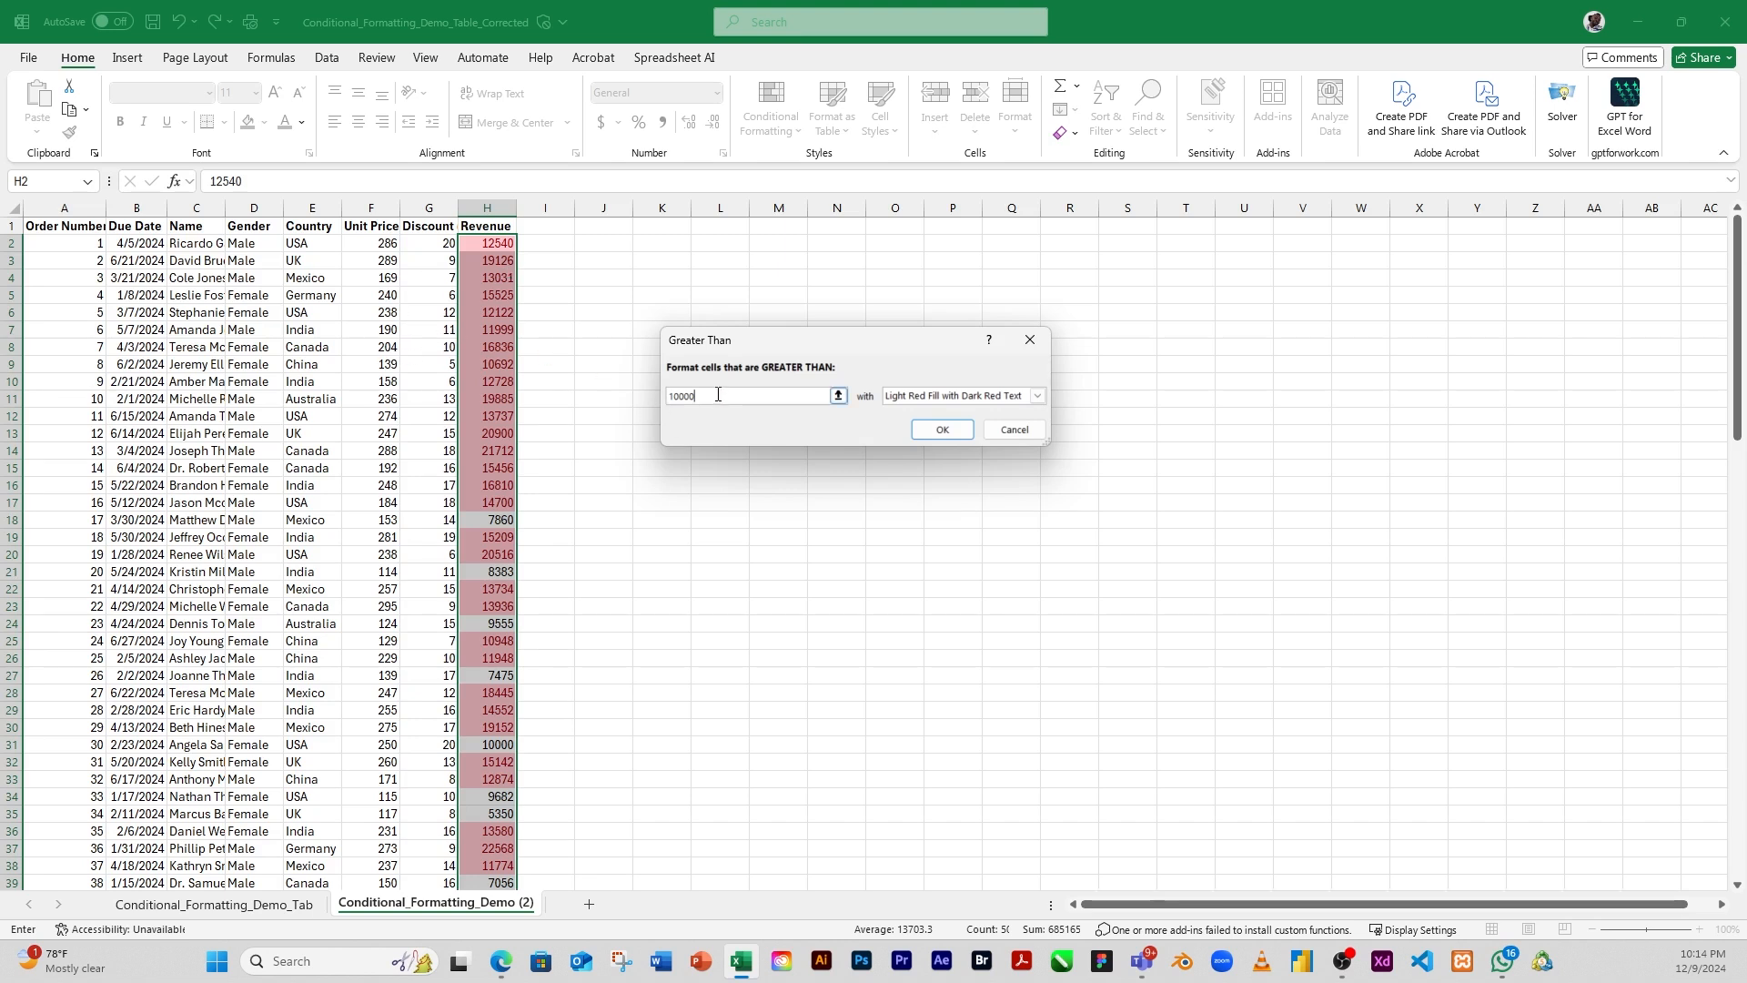
Set the Greater Than threshold to 20000 and check which Revenue values the rule highlights
left_click_drag(715, 396, 625, 396)
type("2")
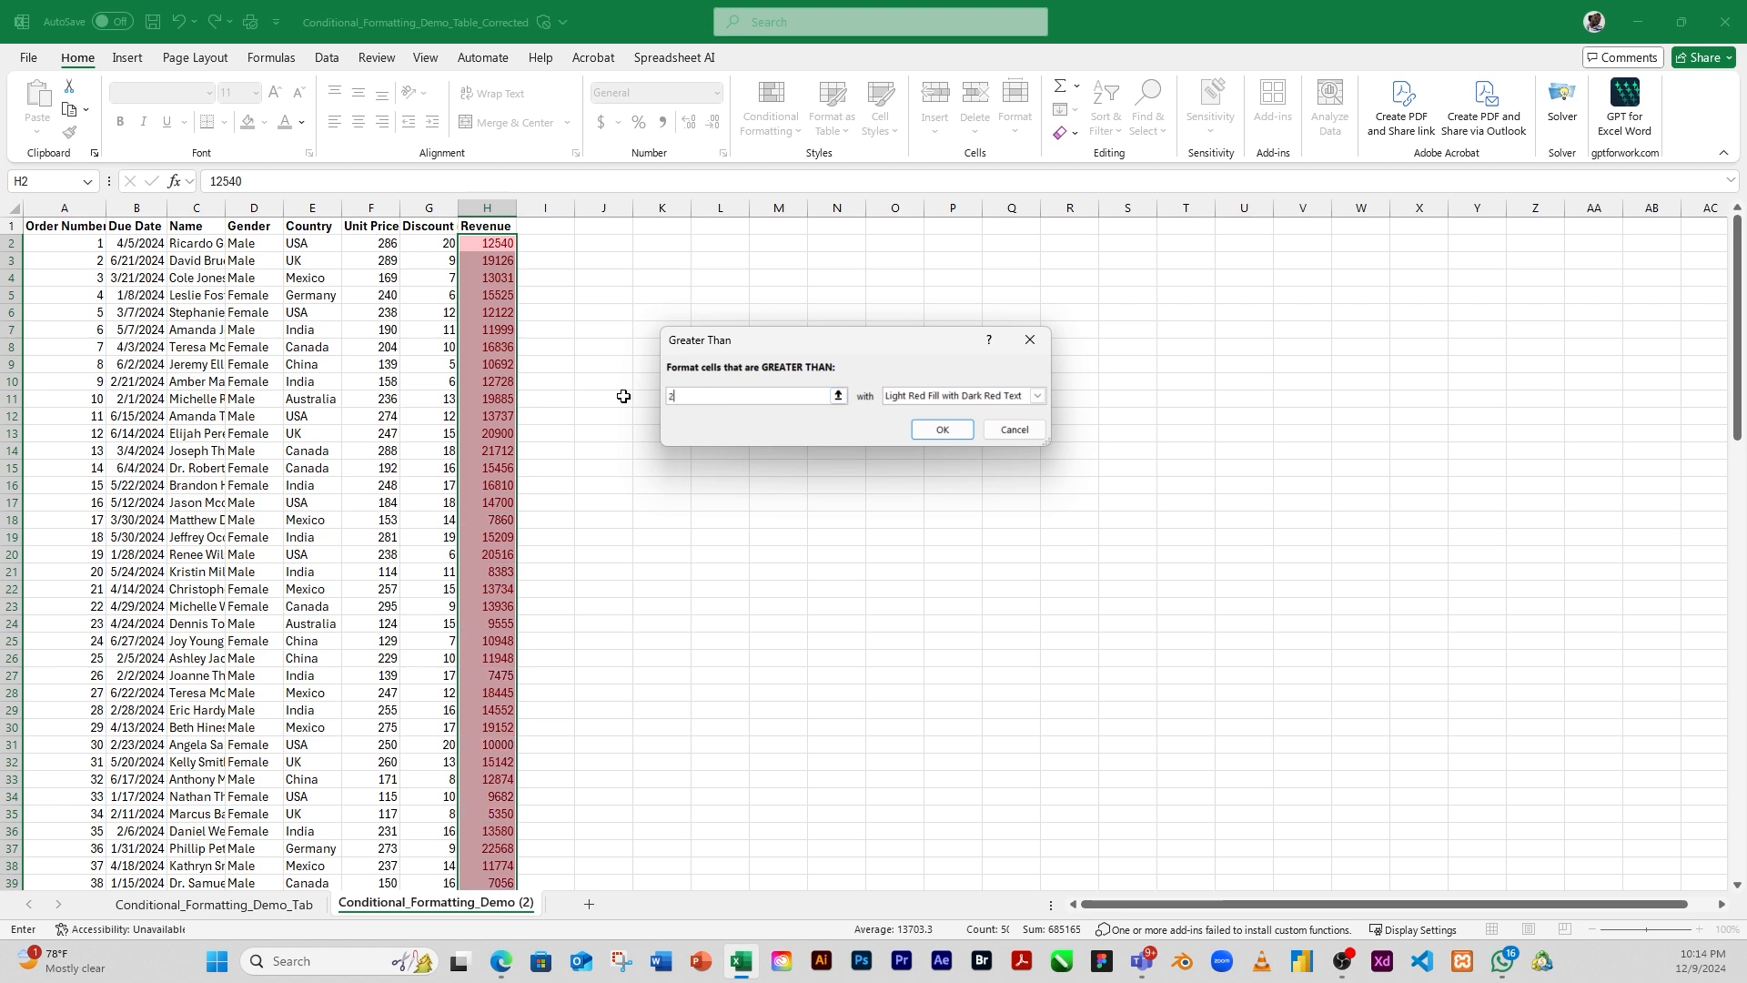
type("0000")
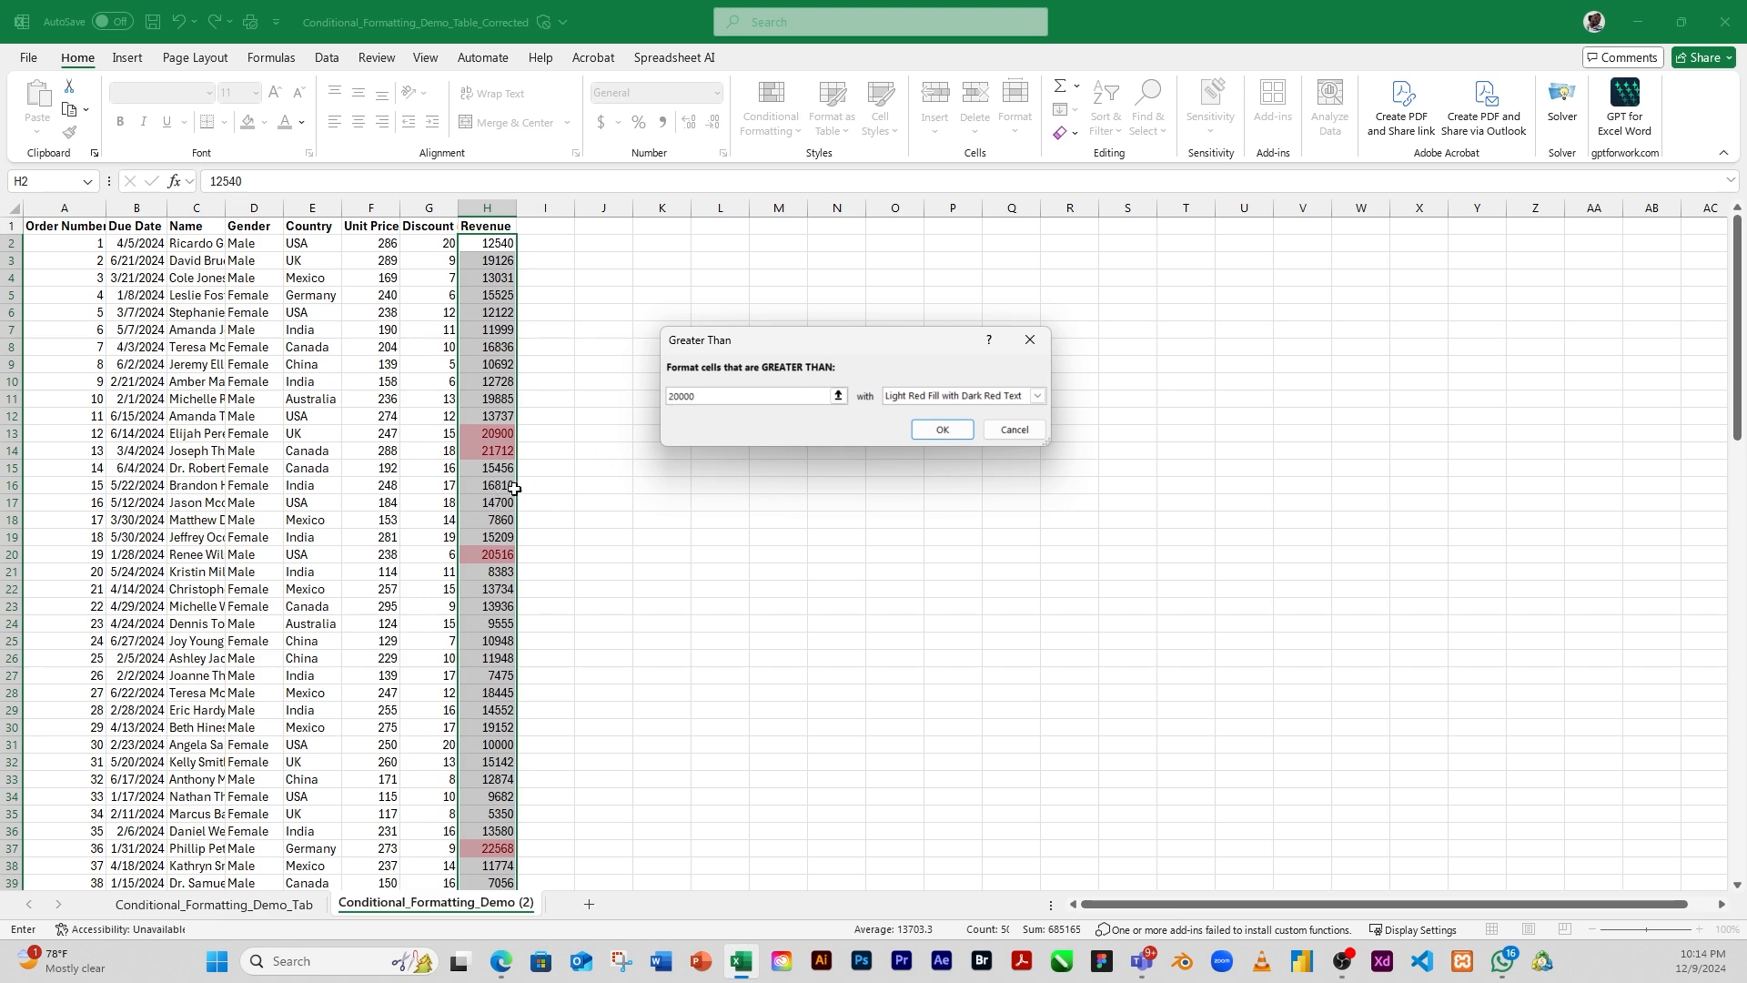
scroll(519, 487, "down", 2)
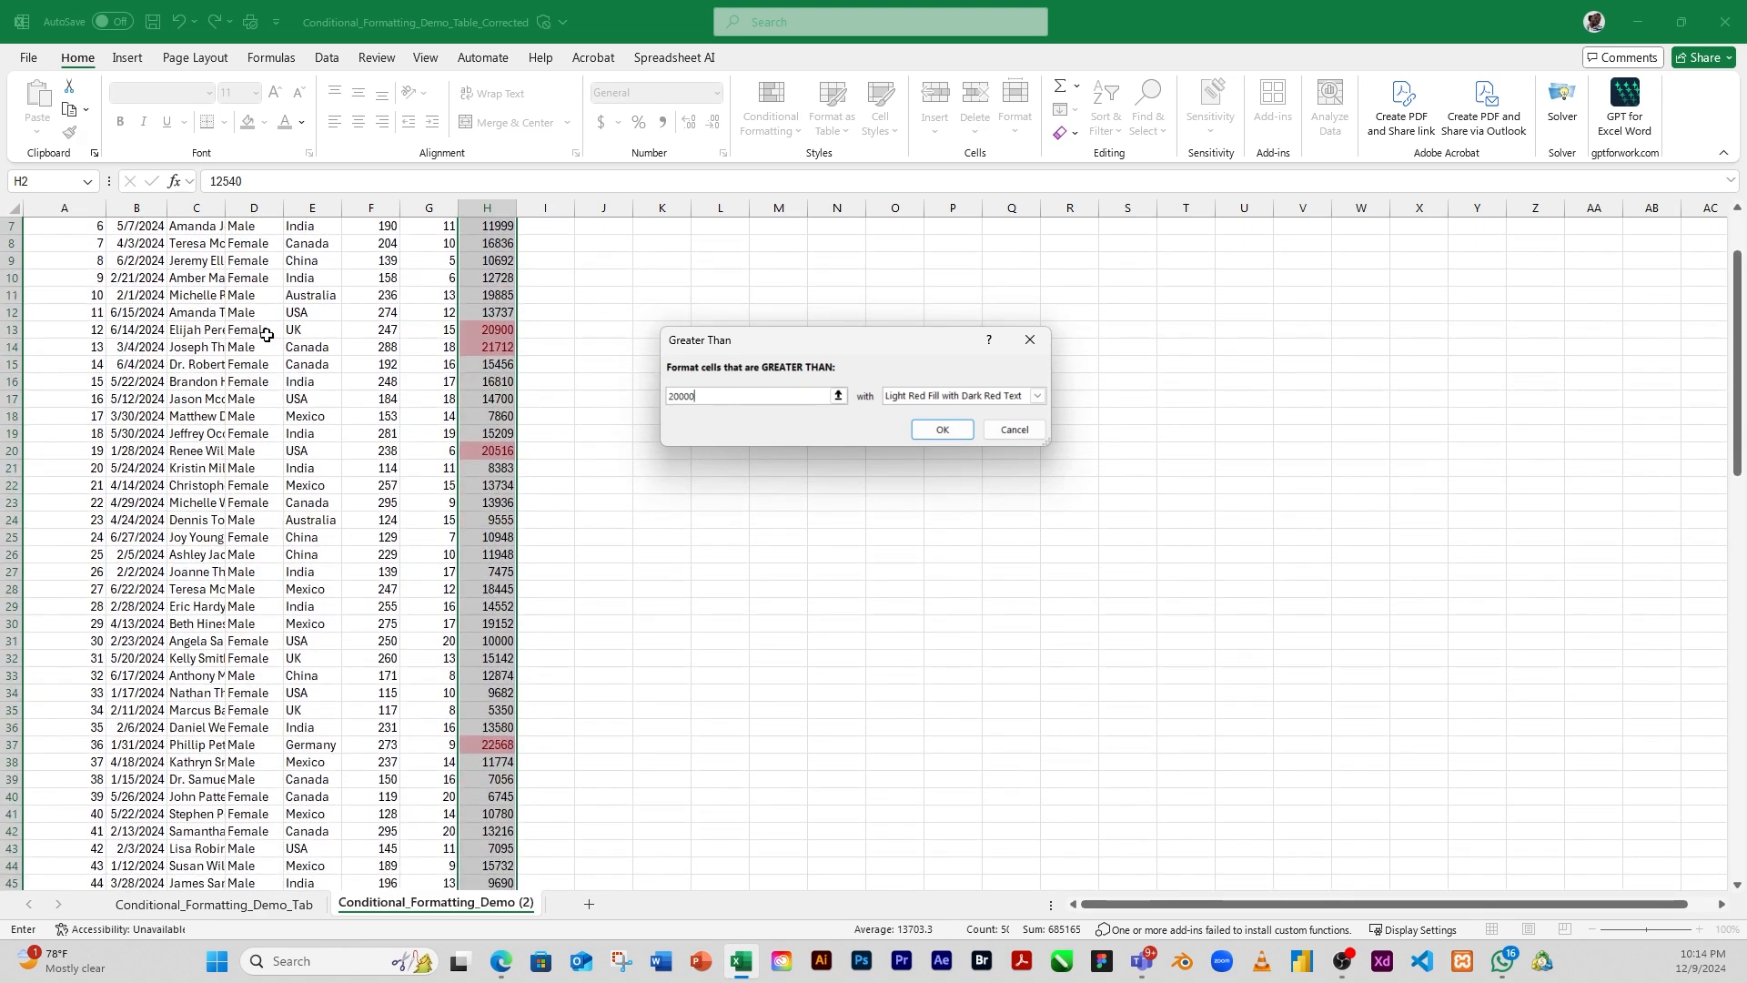
scroll(481, 386, "down", 3)
scroll(487, 364, "up", 3)
scroll(486, 500, "down", 6)
scroll(482, 506, "up", 5)
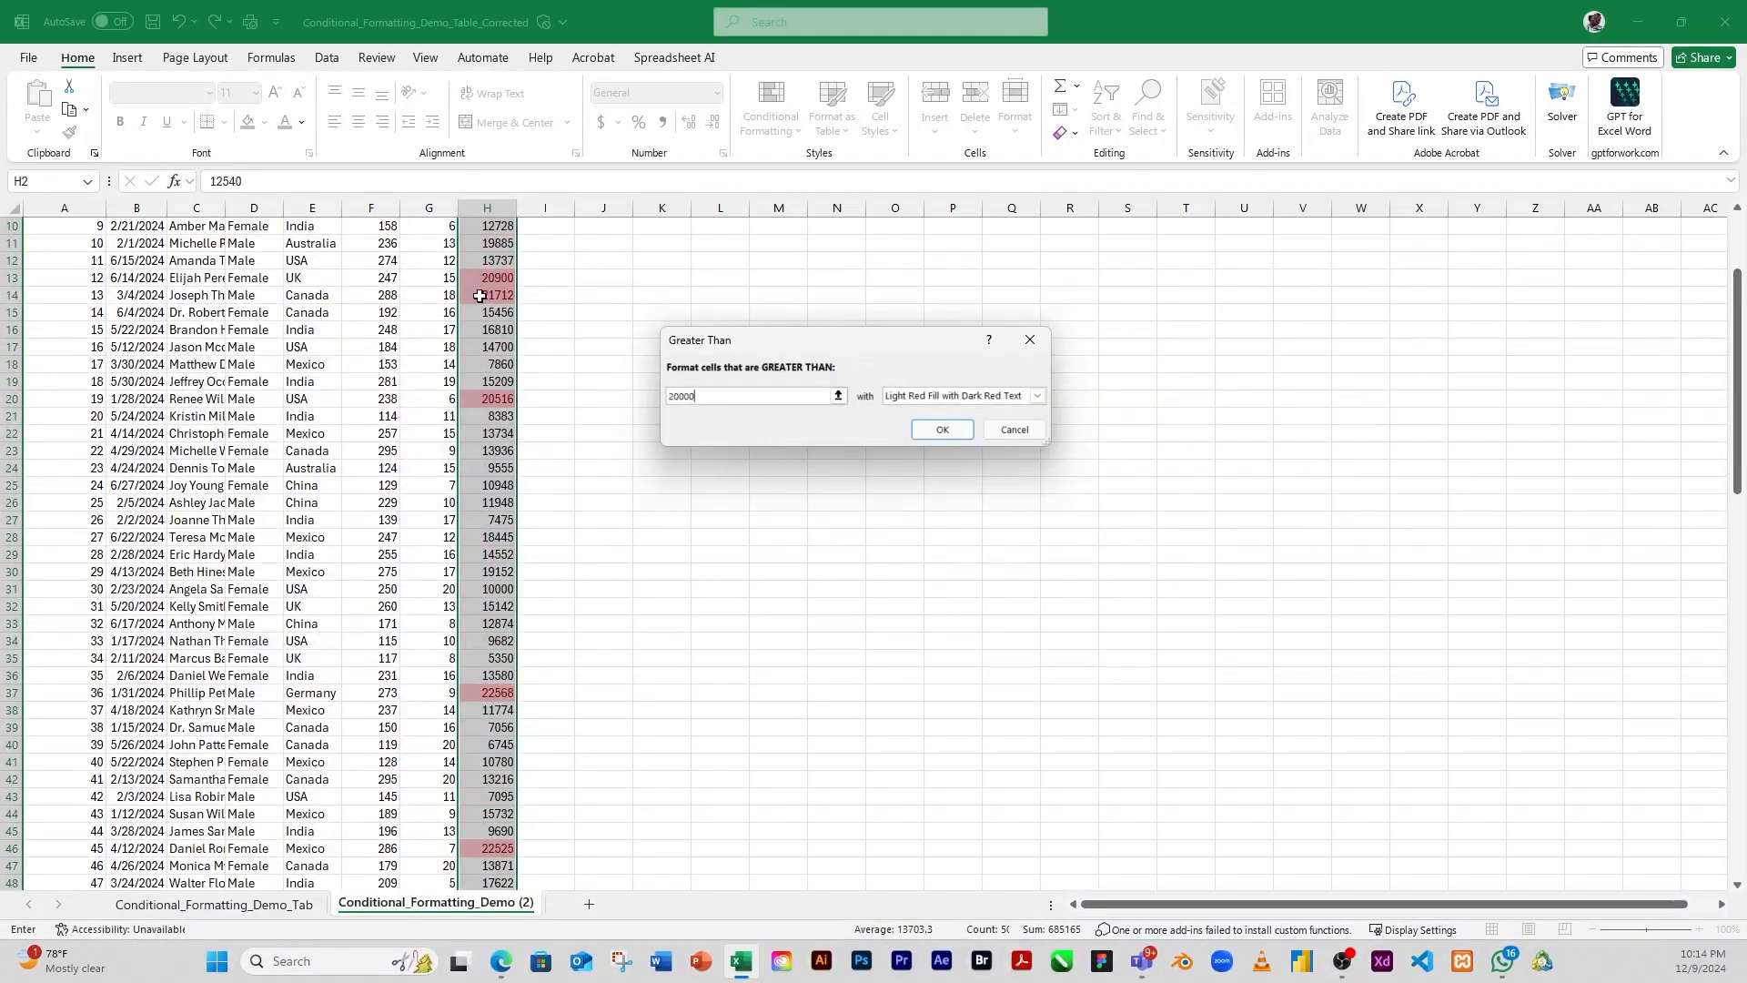
scroll(480, 300, "up", 3)
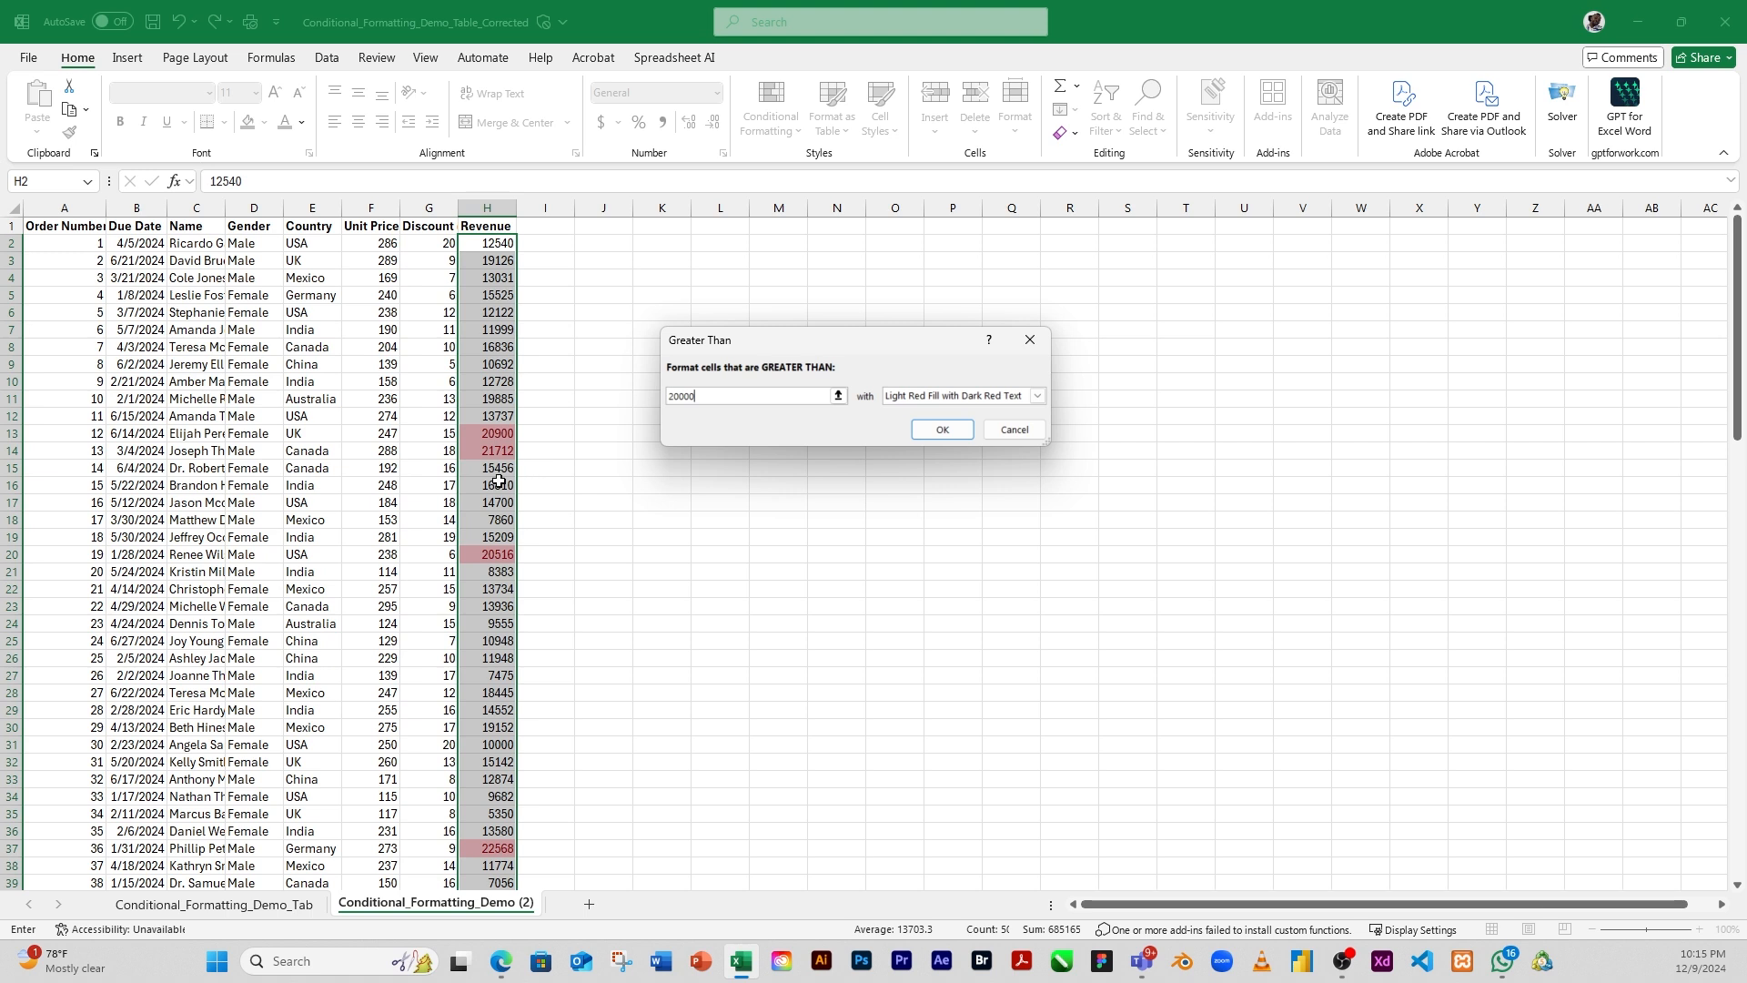
Format the matching Revenue cells with Green Fill with Dark Green Text, apply the rule and review the column
left_click(1038, 395)
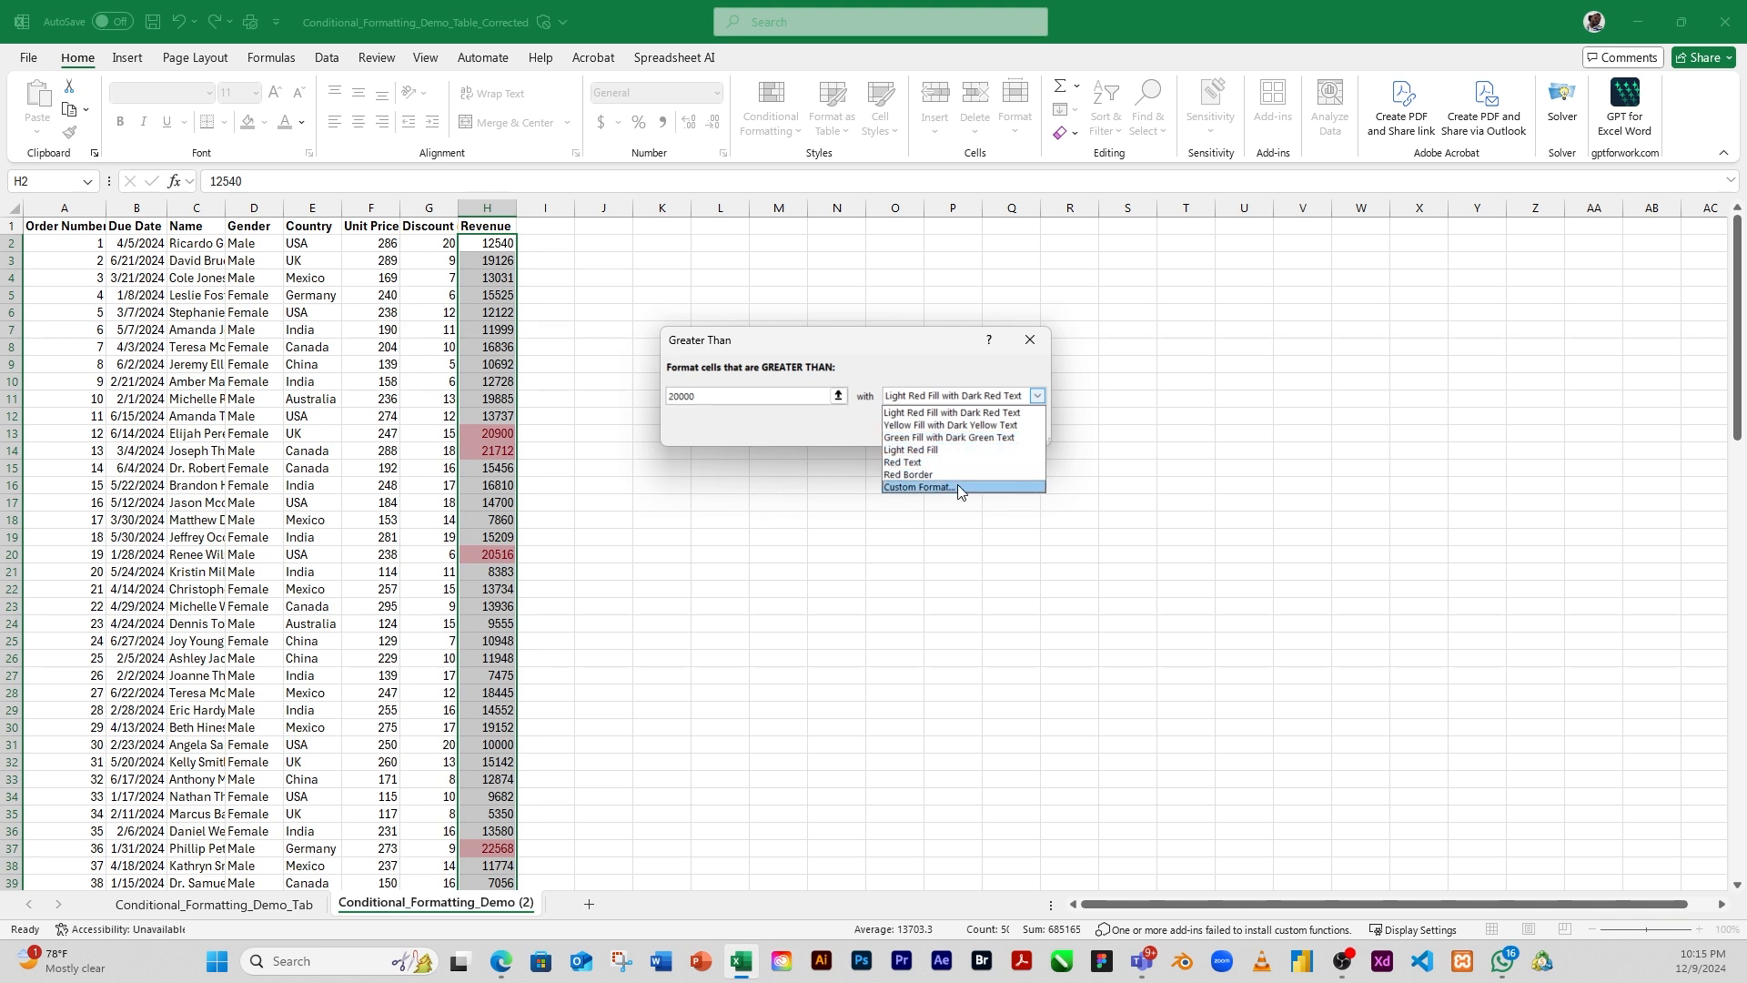
left_click(930, 439)
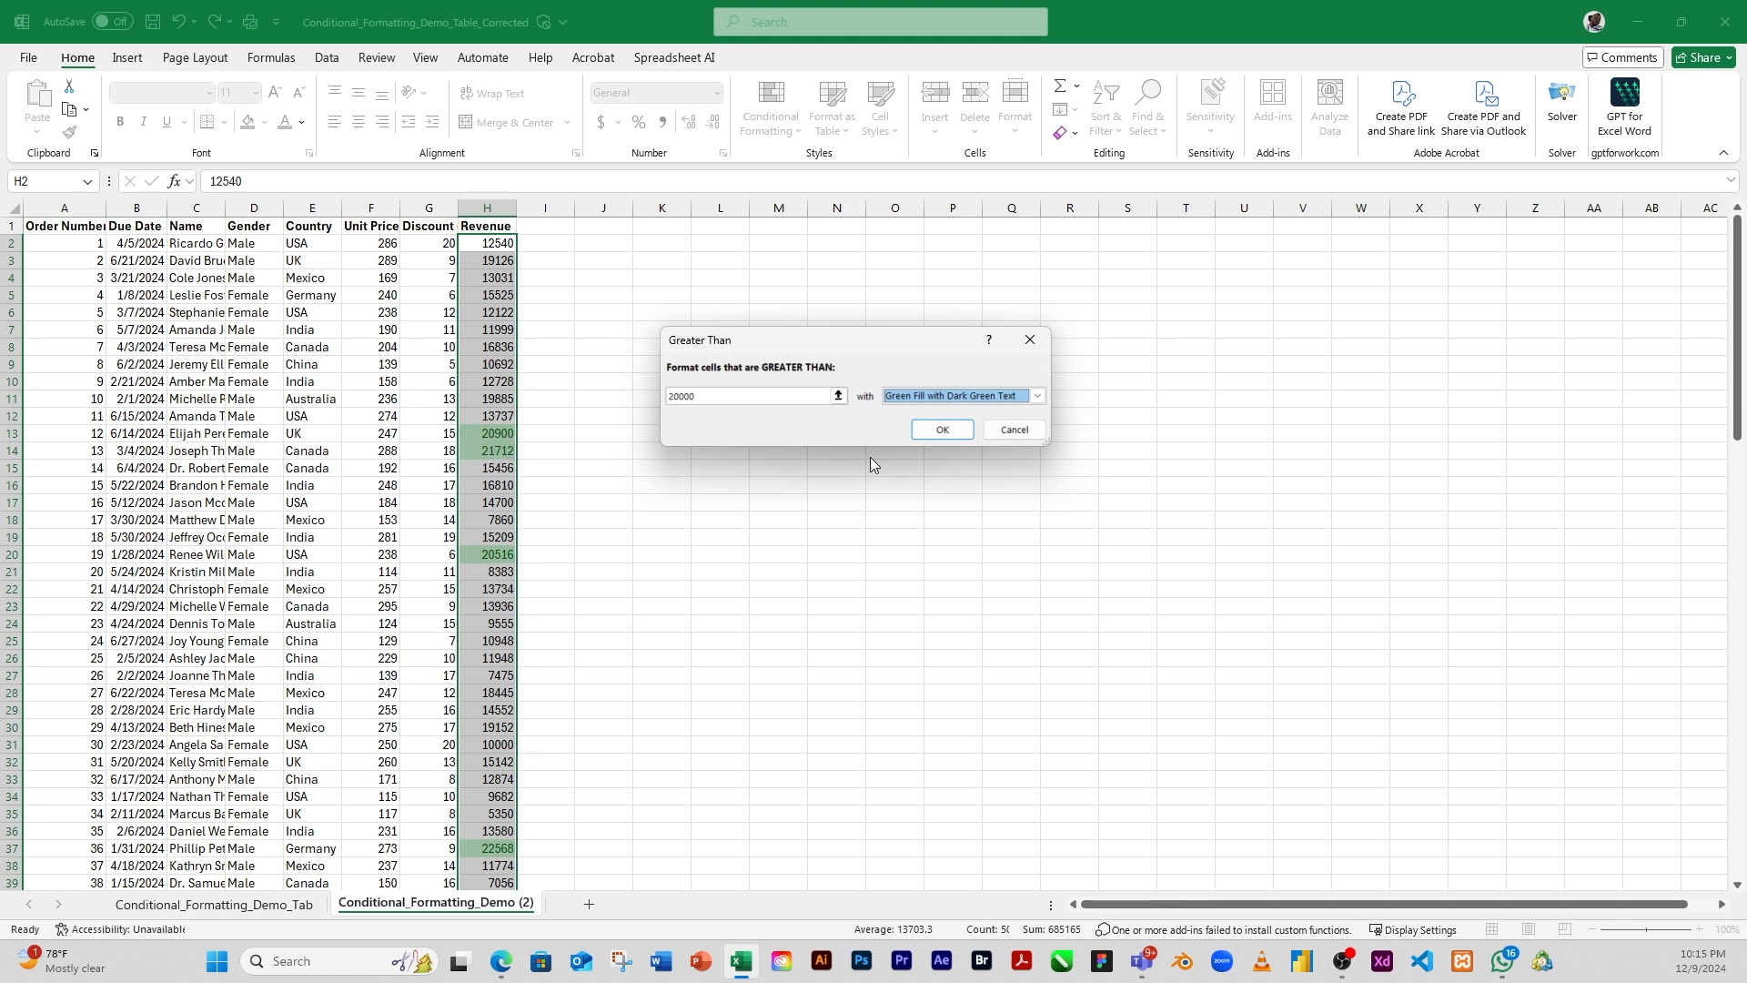
left_click(951, 437)
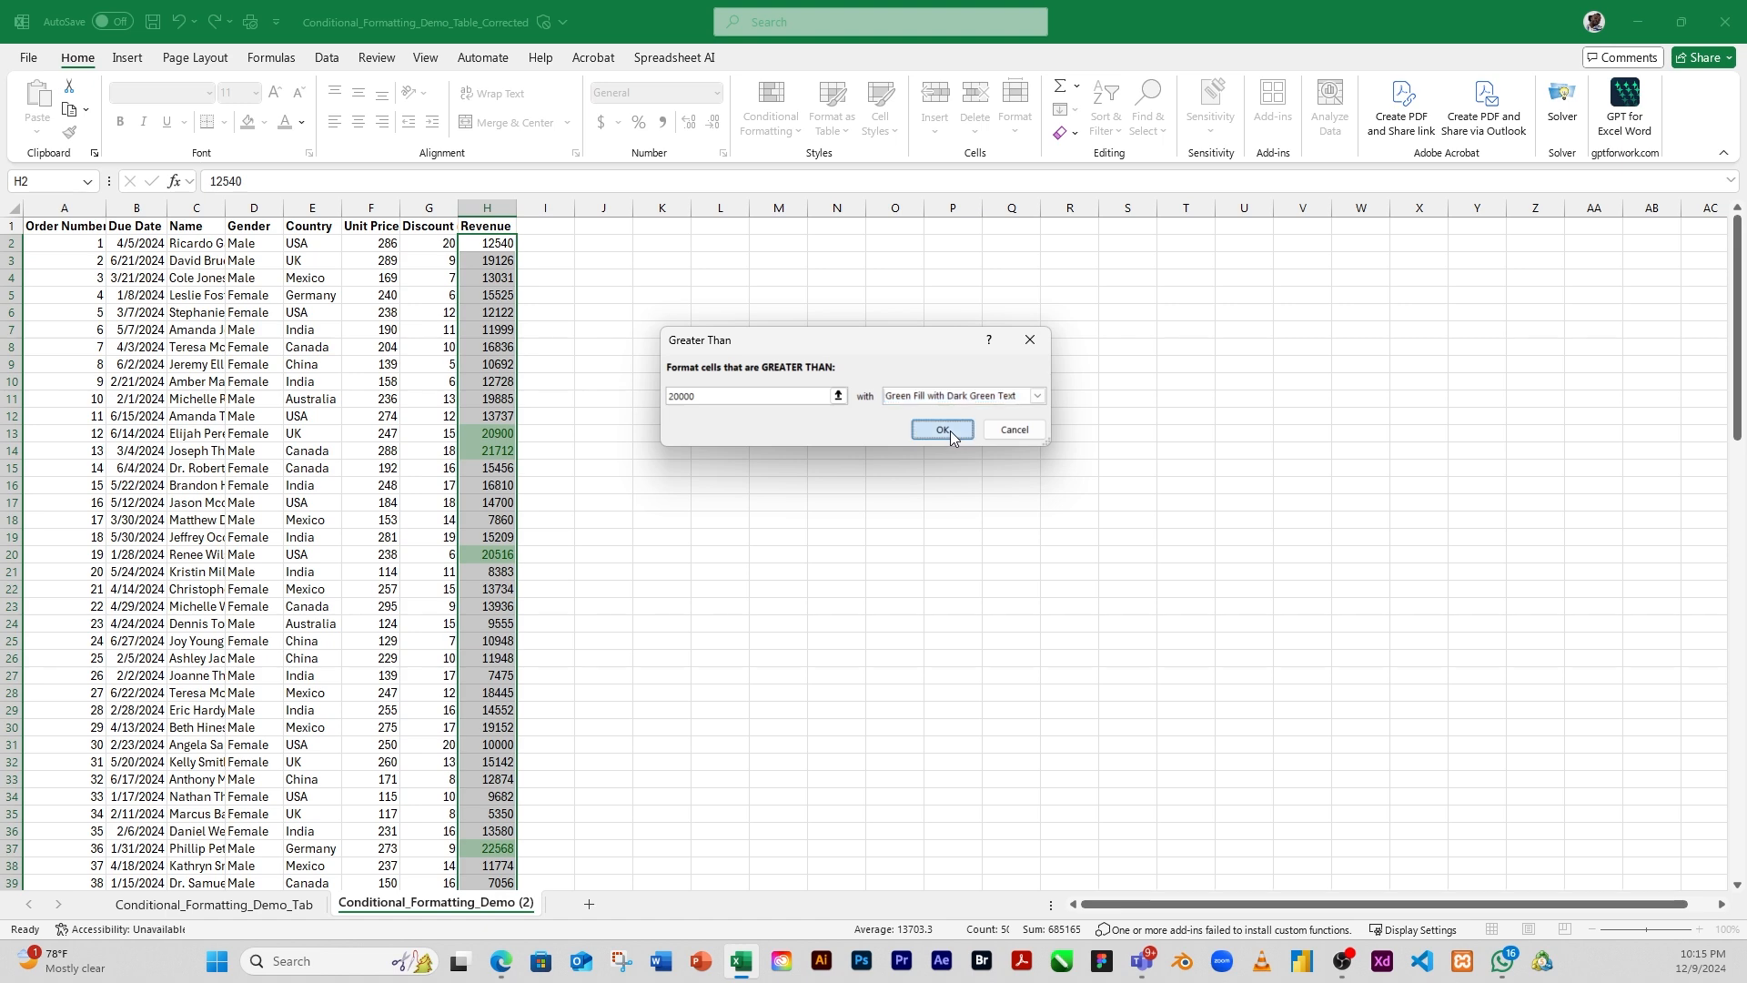
left_click(480, 380)
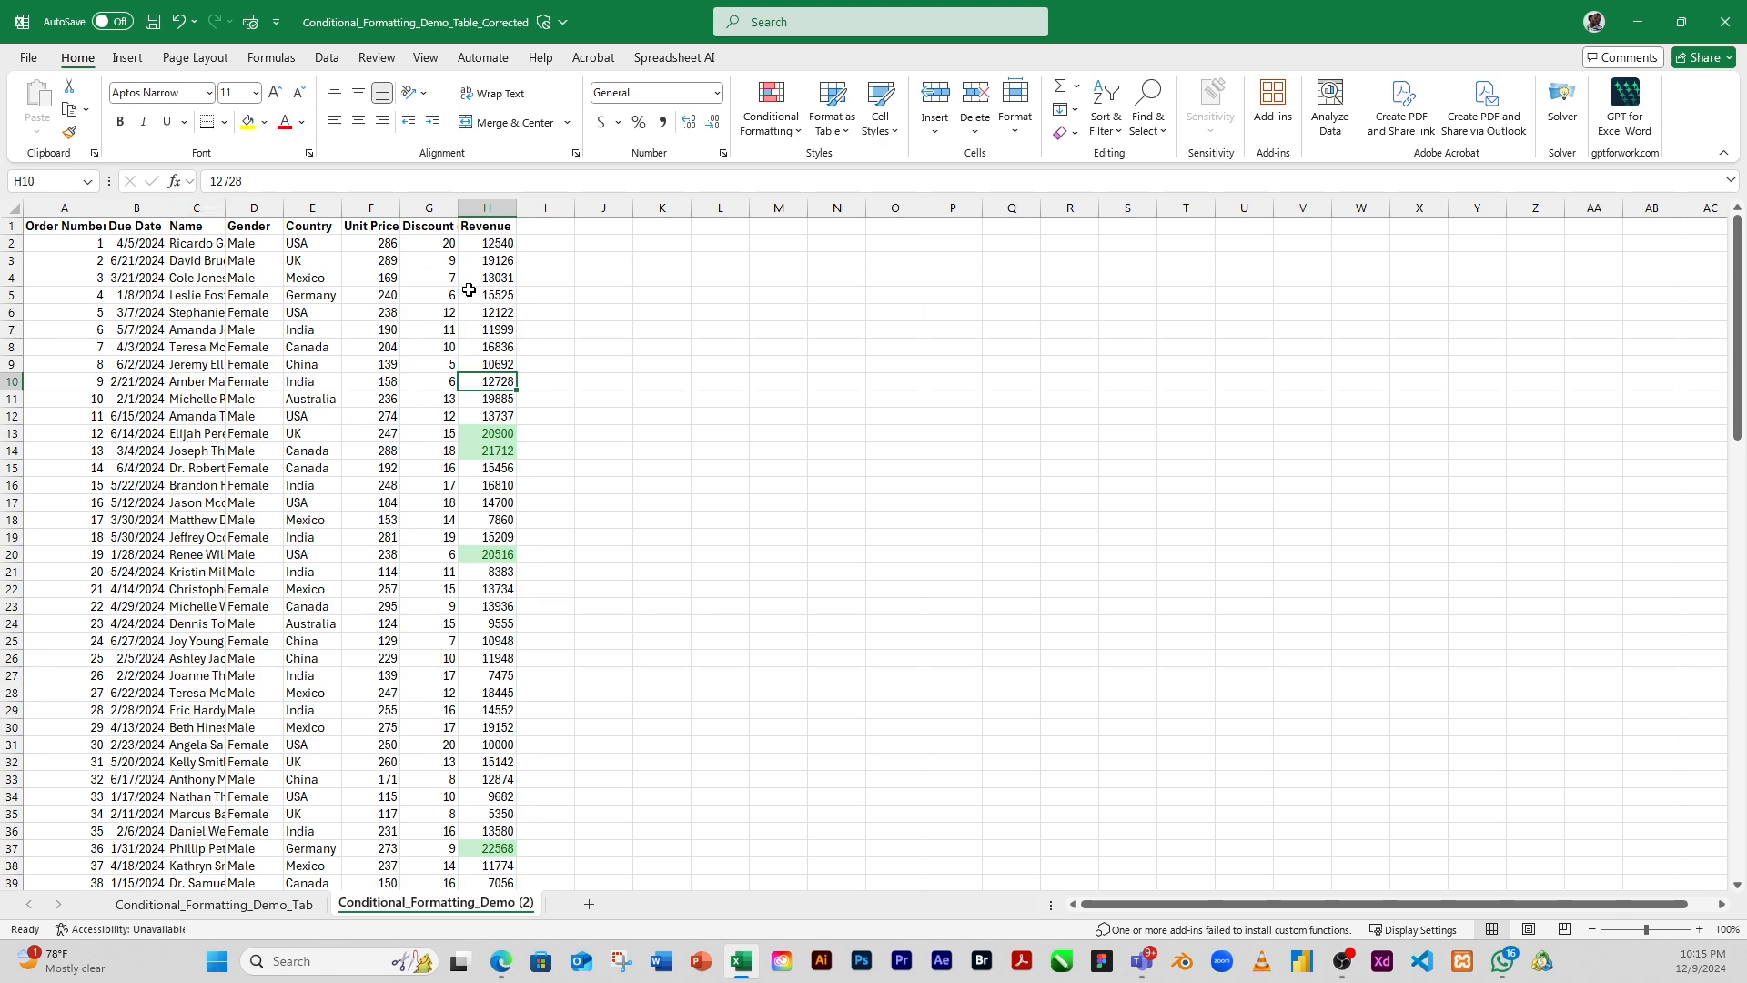
scroll(491, 272, "down", 2)
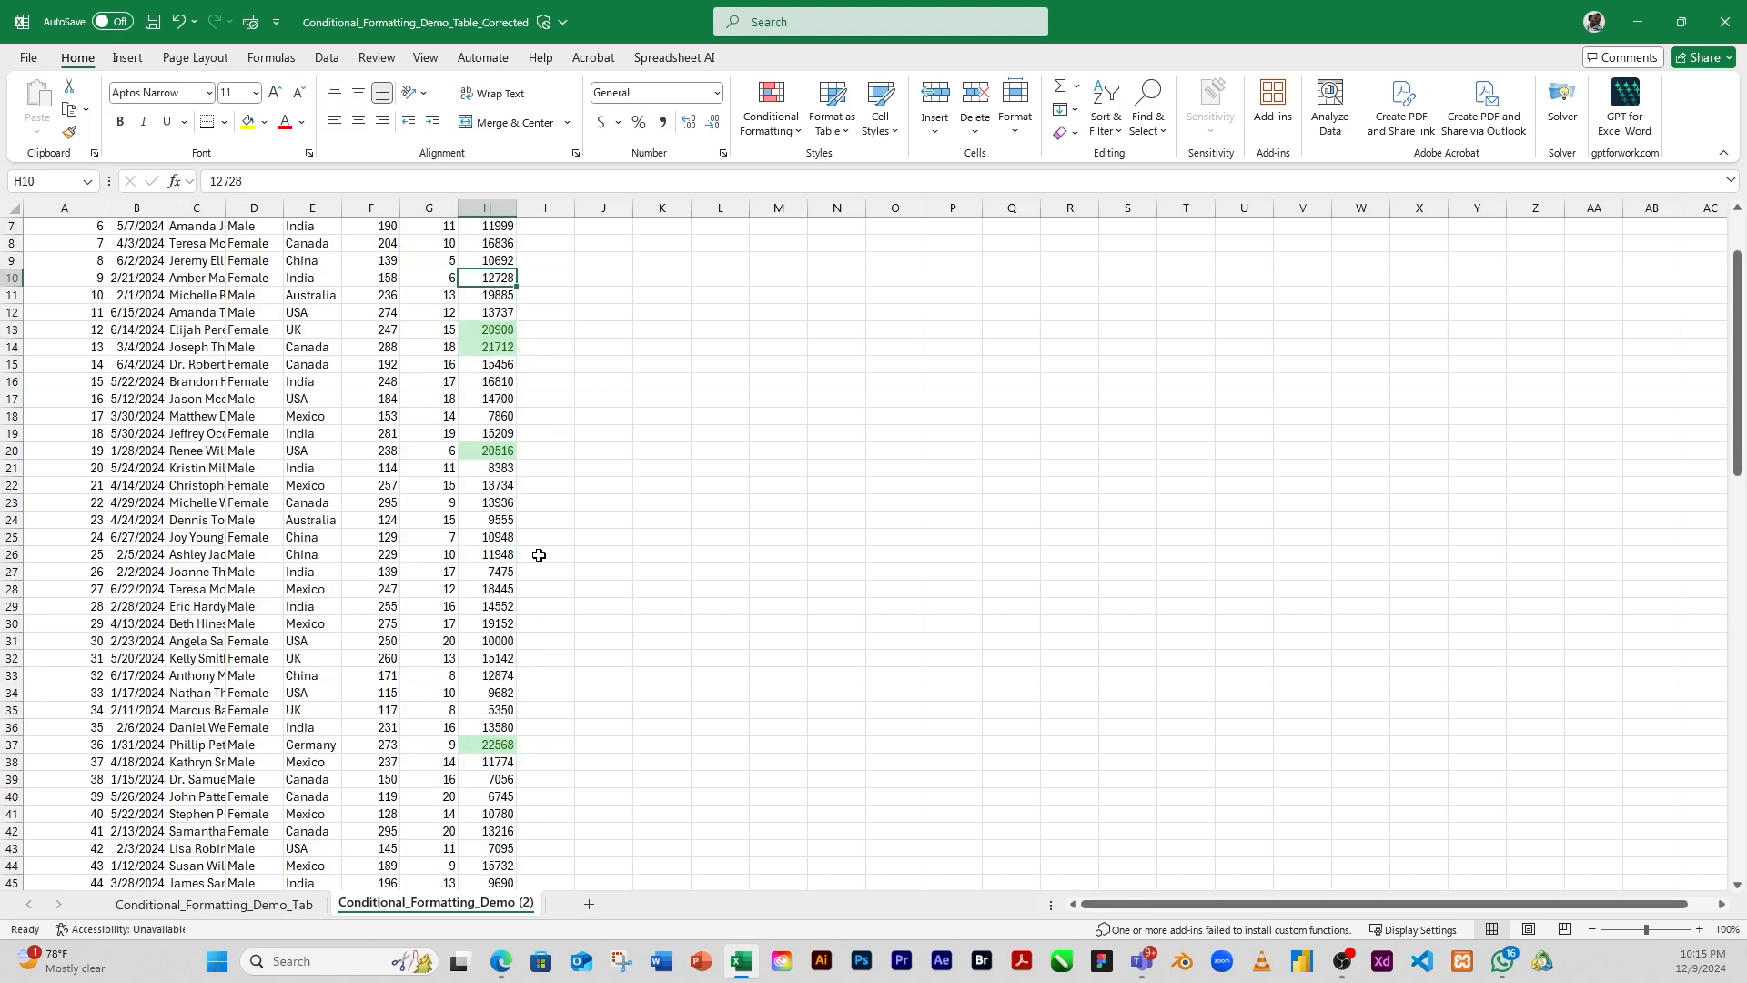
scroll(496, 773, "down", 4)
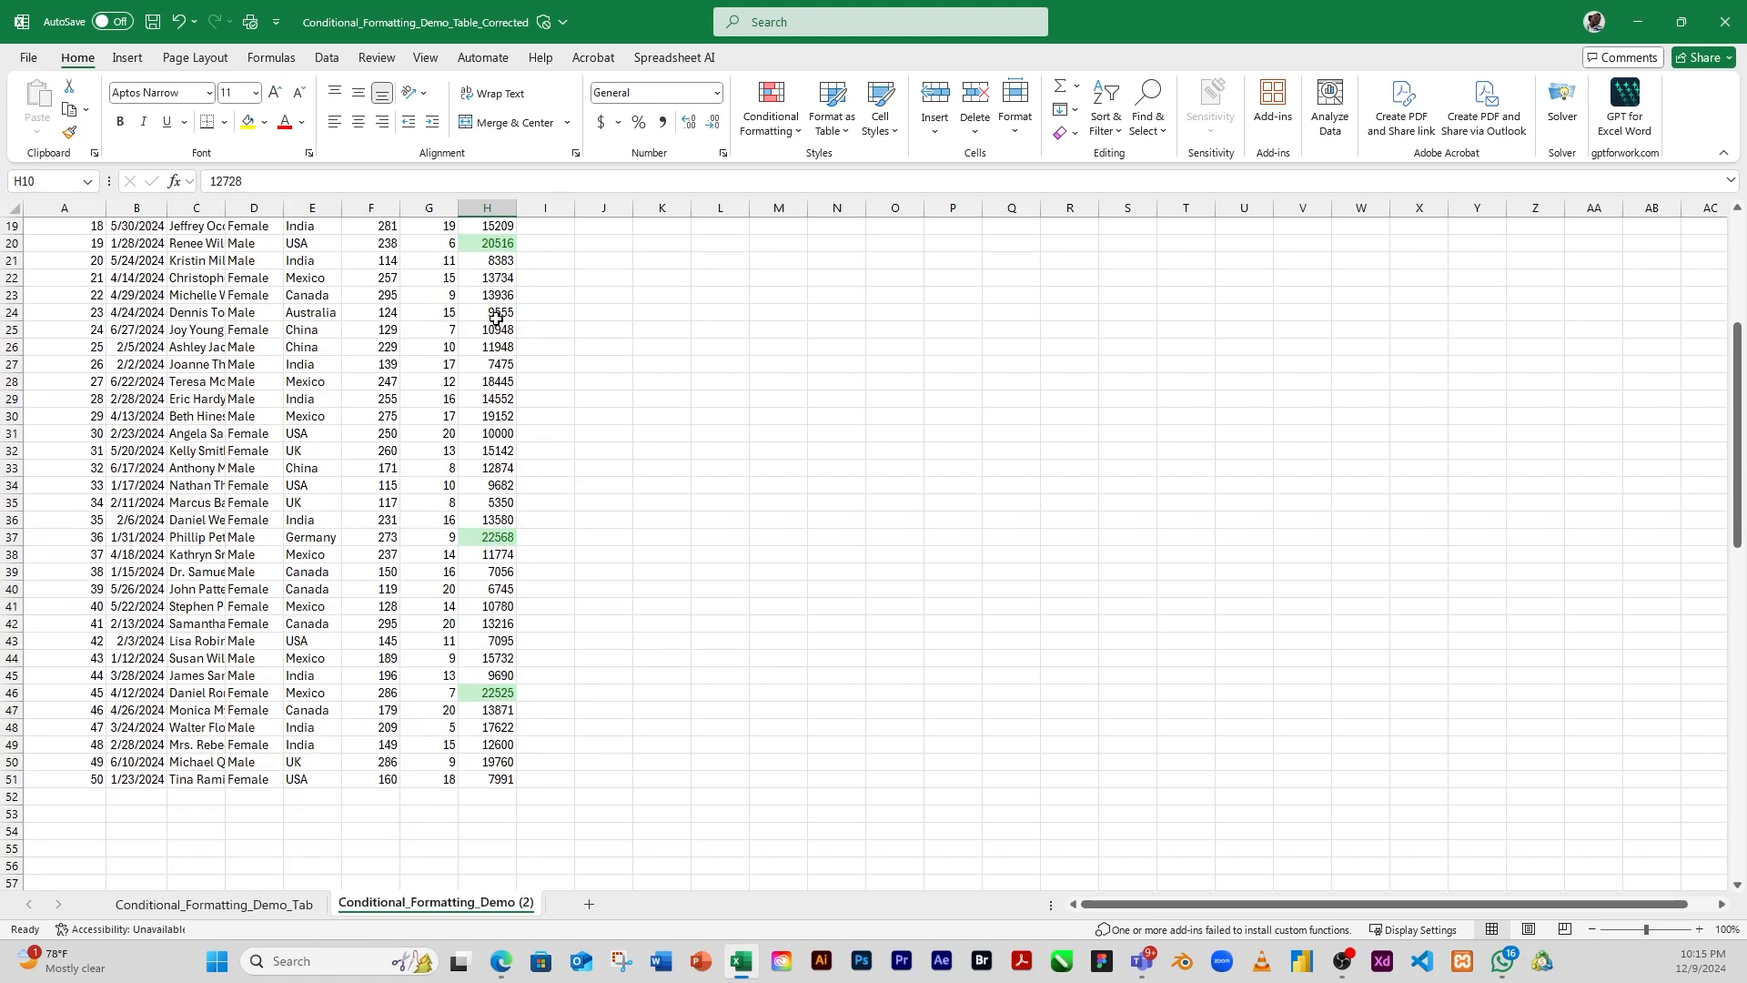
scroll(500, 434, "up", 6)
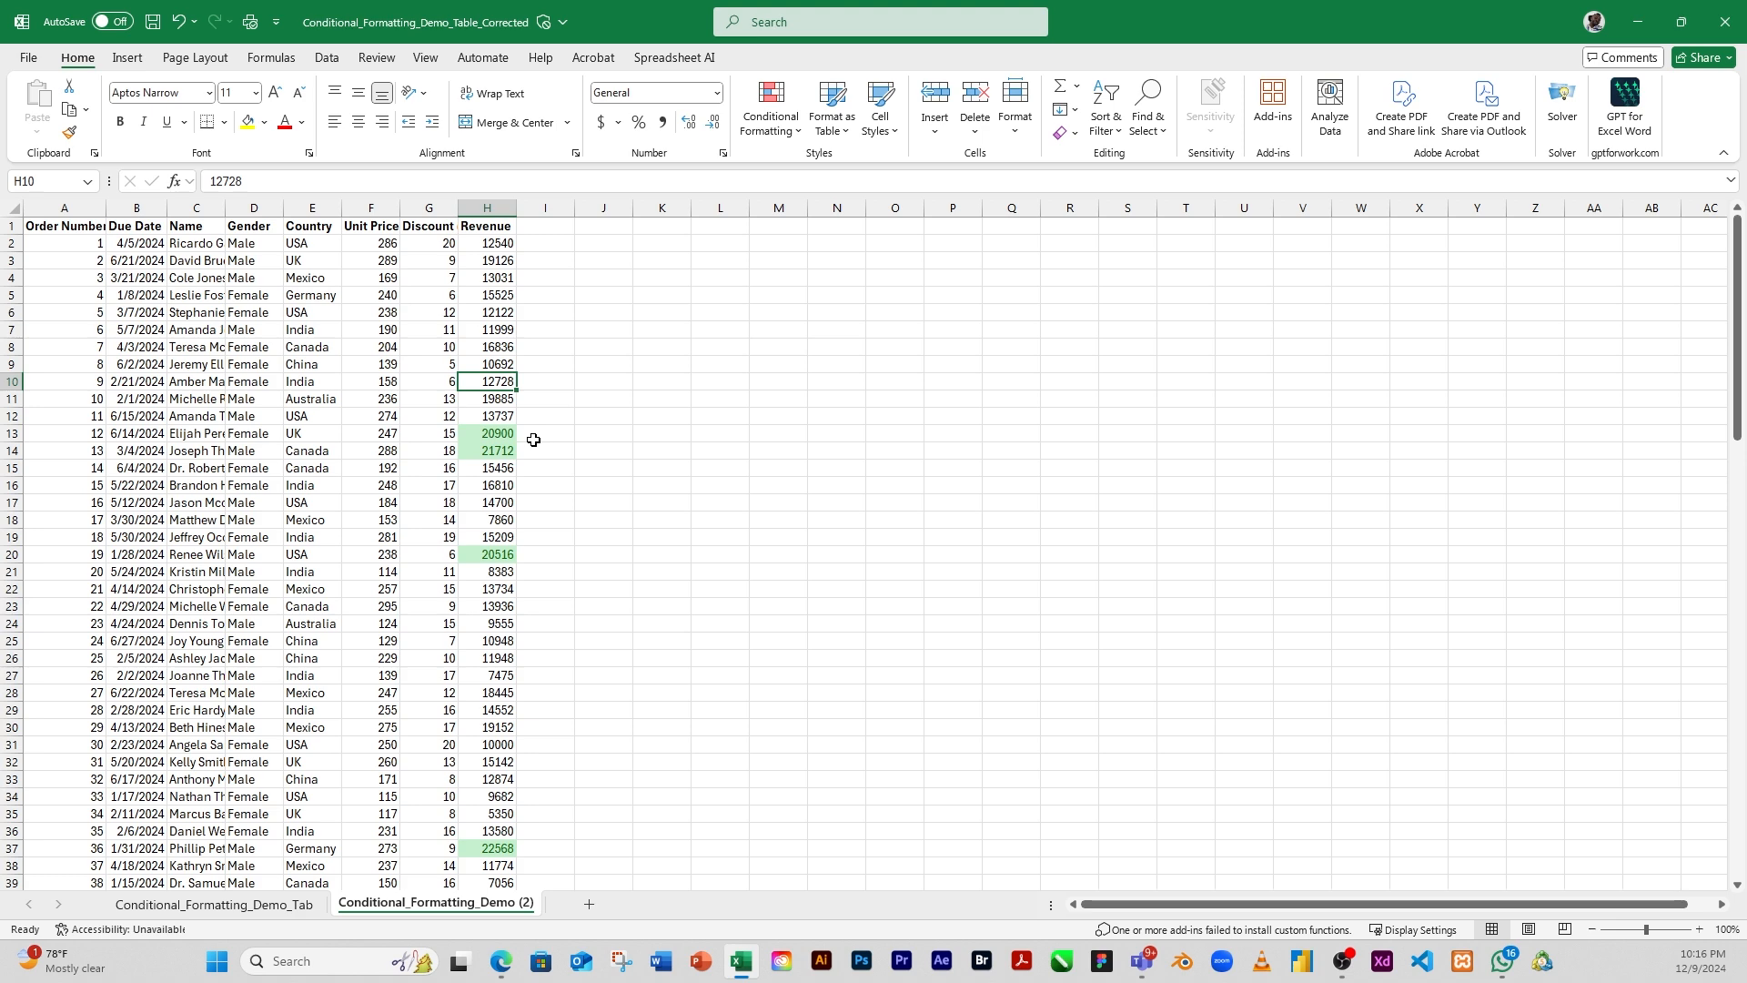
Highlight Revenue values in H2:H51 that are less than 10000 with Light Red Fill with Dark Red Text
left_click(495, 312)
left_click_drag(492, 243, 489, 846)
left_click(793, 126)
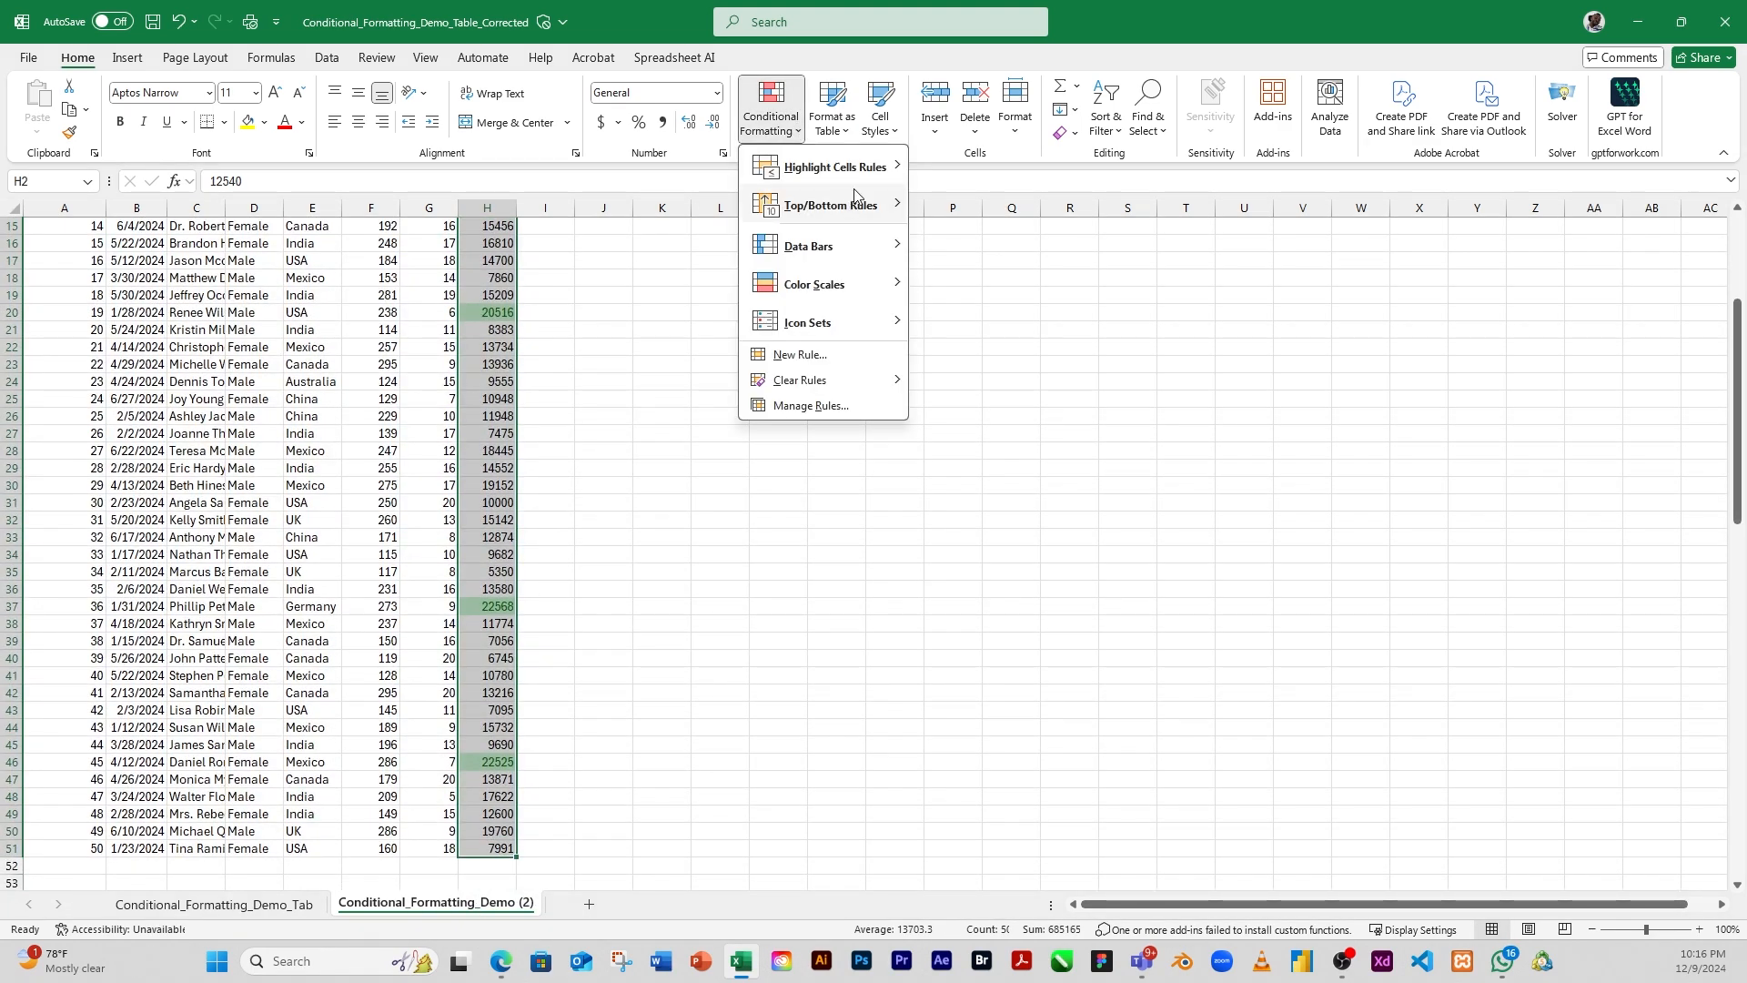
mouse_move(859, 167)
left_click(990, 206)
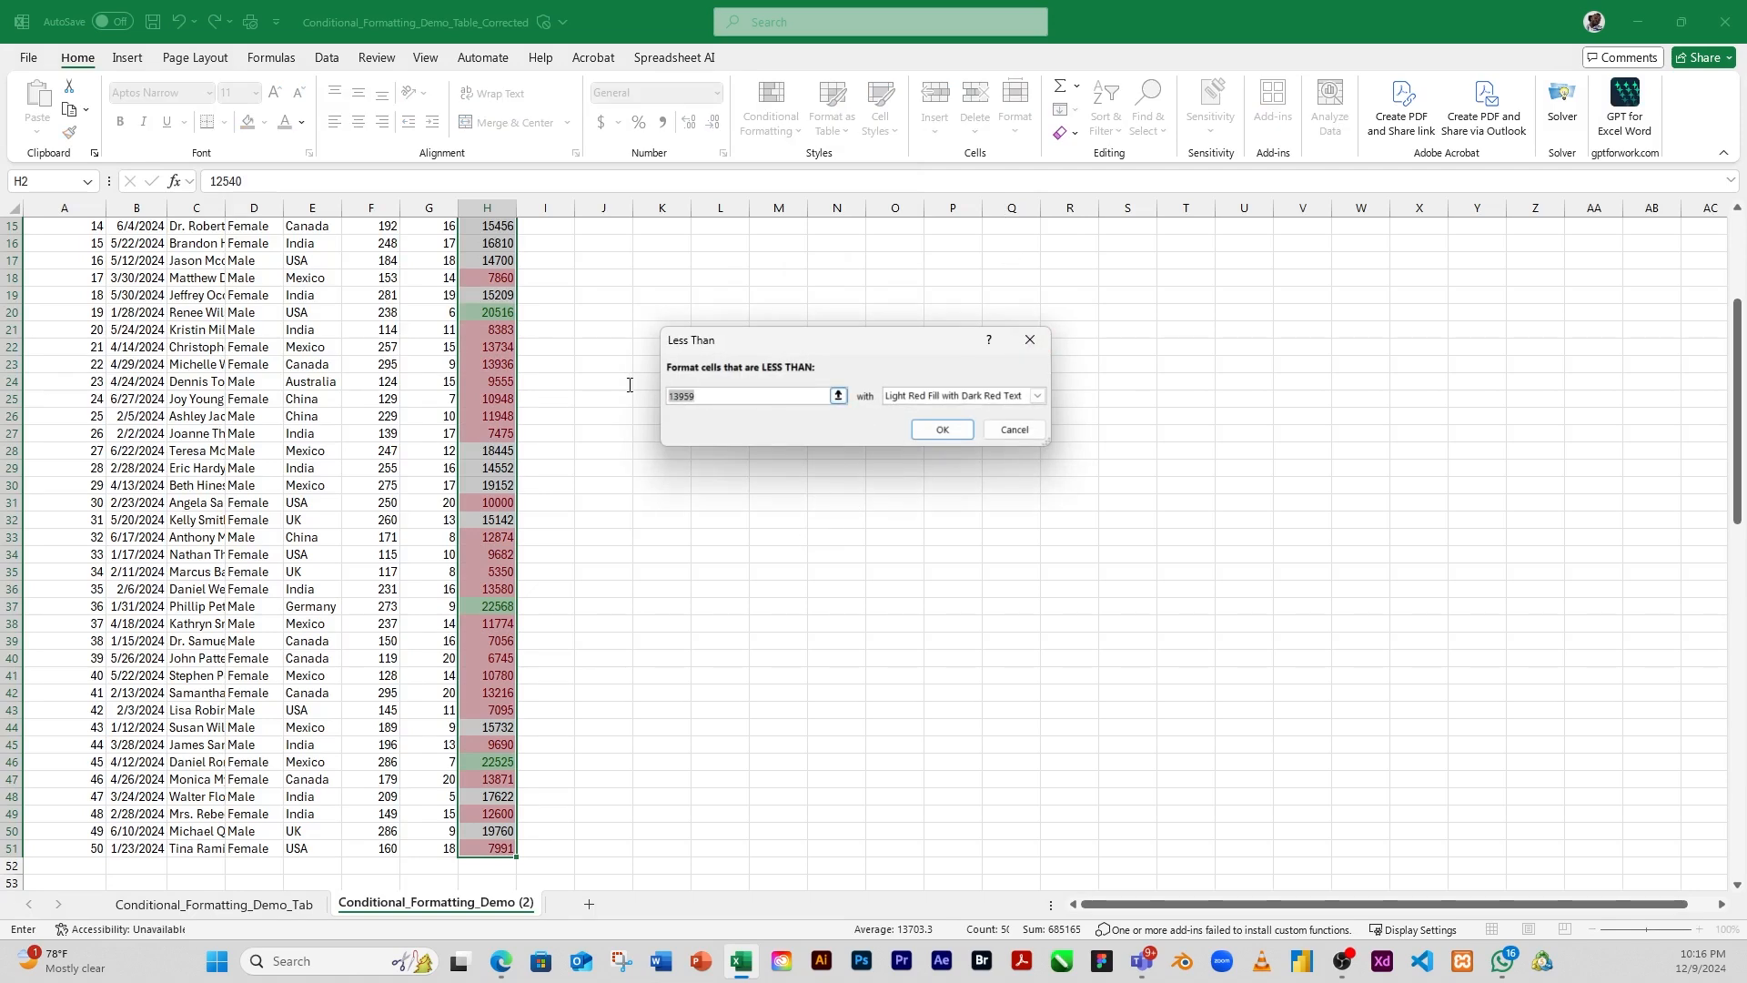
type("10000")
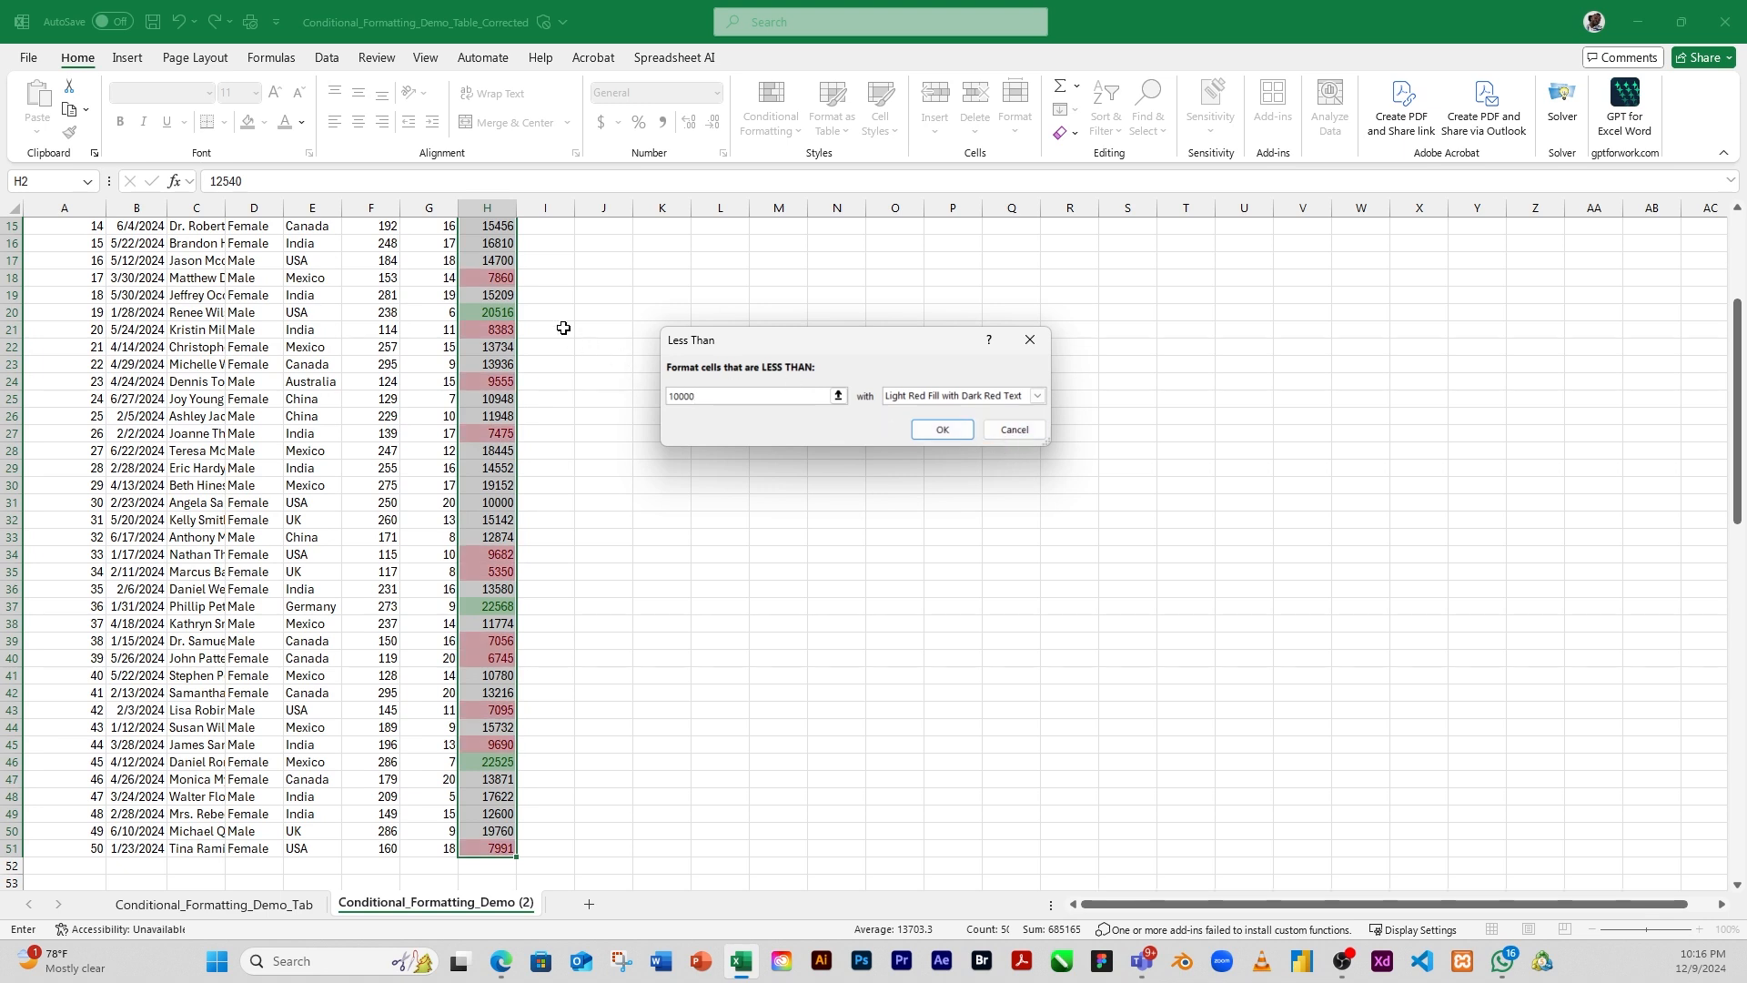
left_click(953, 429)
left_click(505, 526)
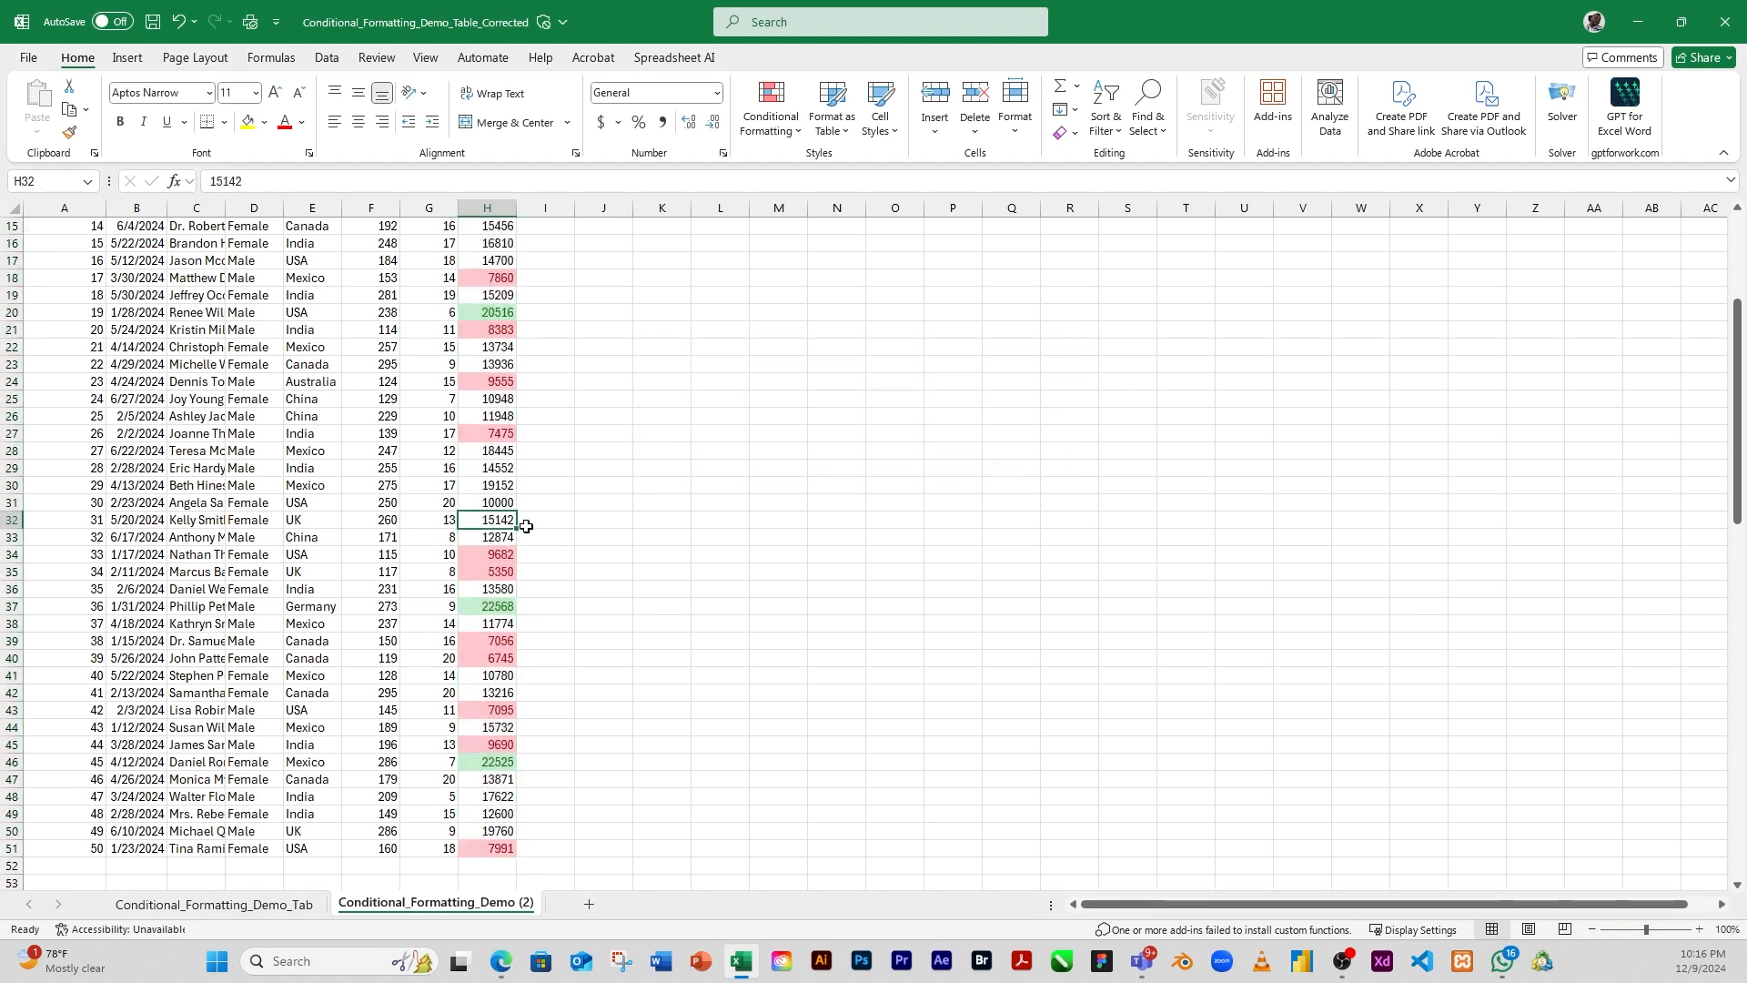
scroll(489, 337, "up", 1)
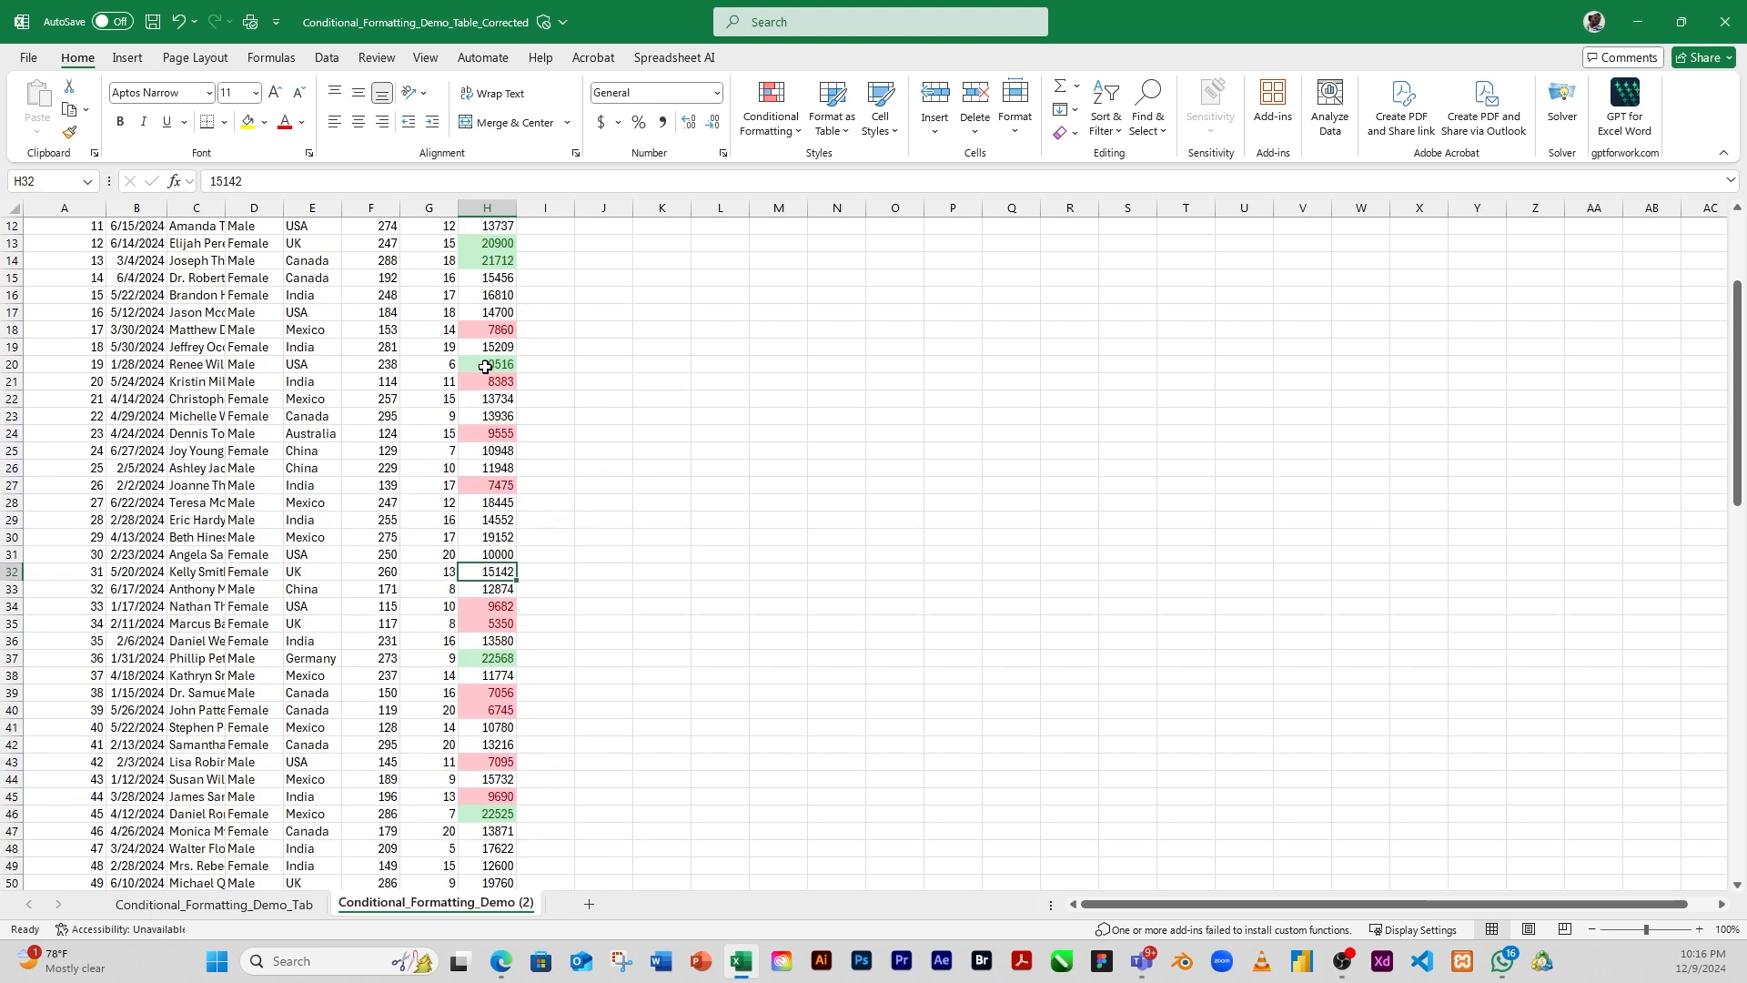
scroll(225, 258, "up", 1)
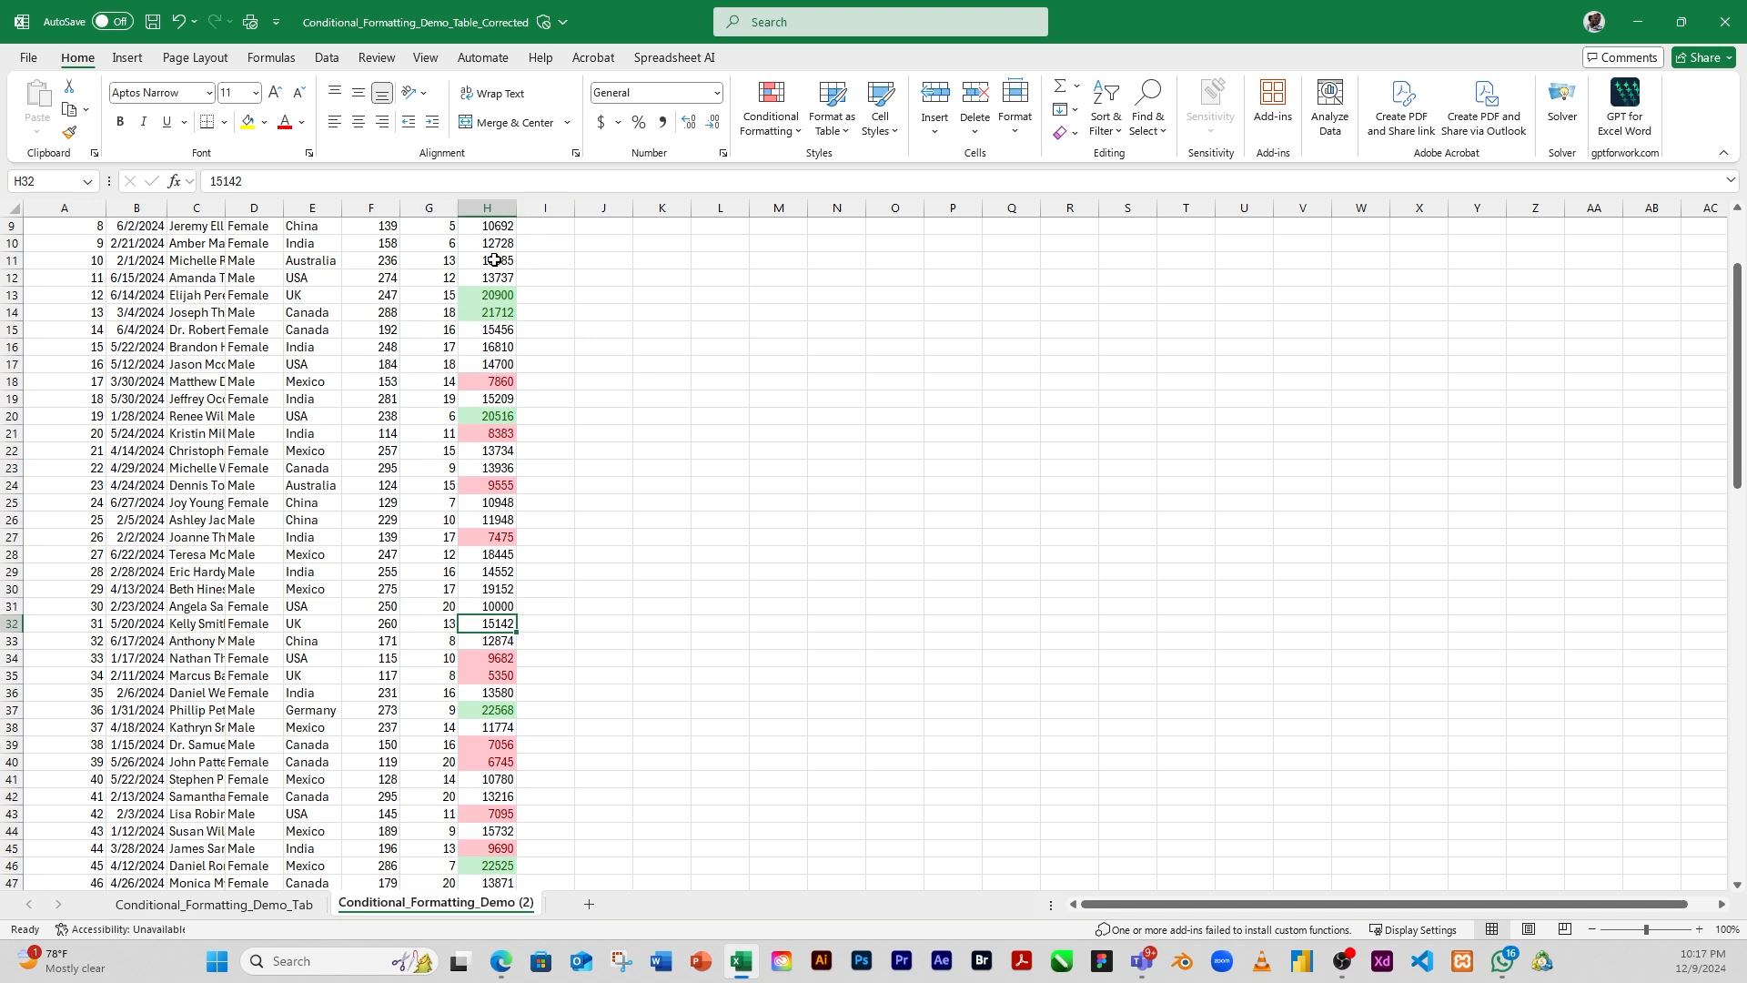
Set up a Between highlight rule for the Revenue values in H2:H51 with limits 15000 and 19900
scroll(500, 226, "up", 3)
left_click_drag(497, 241, 500, 847)
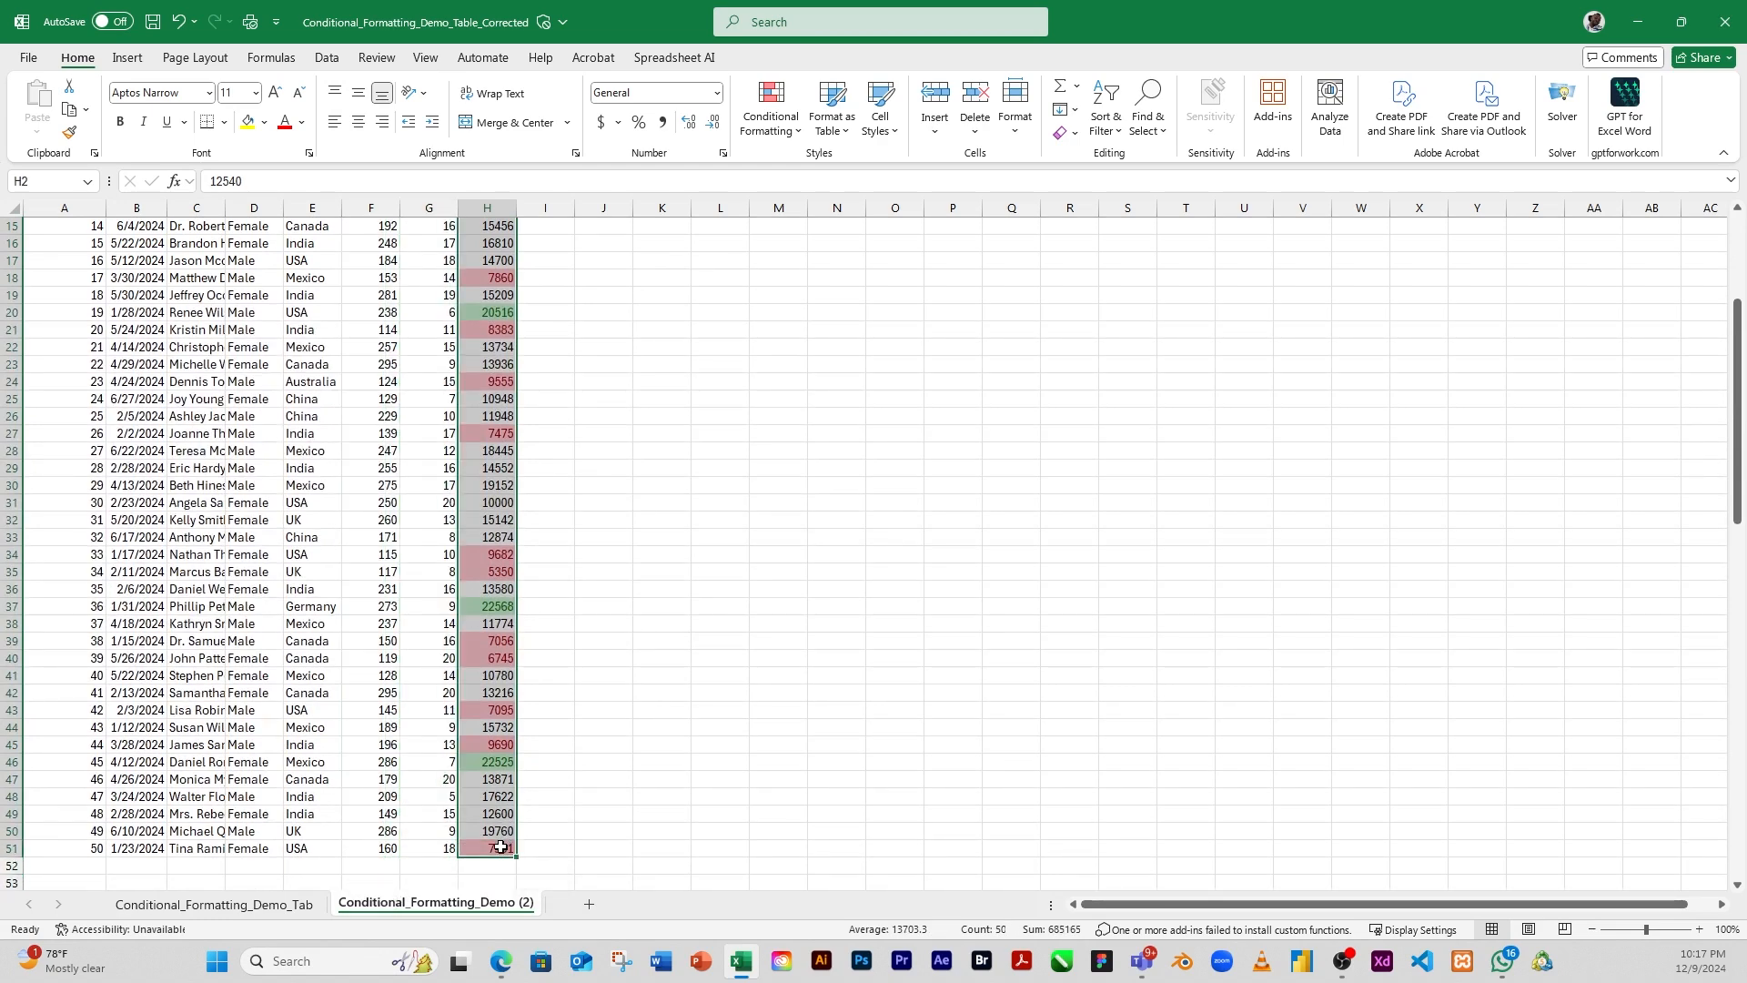
left_click(797, 132)
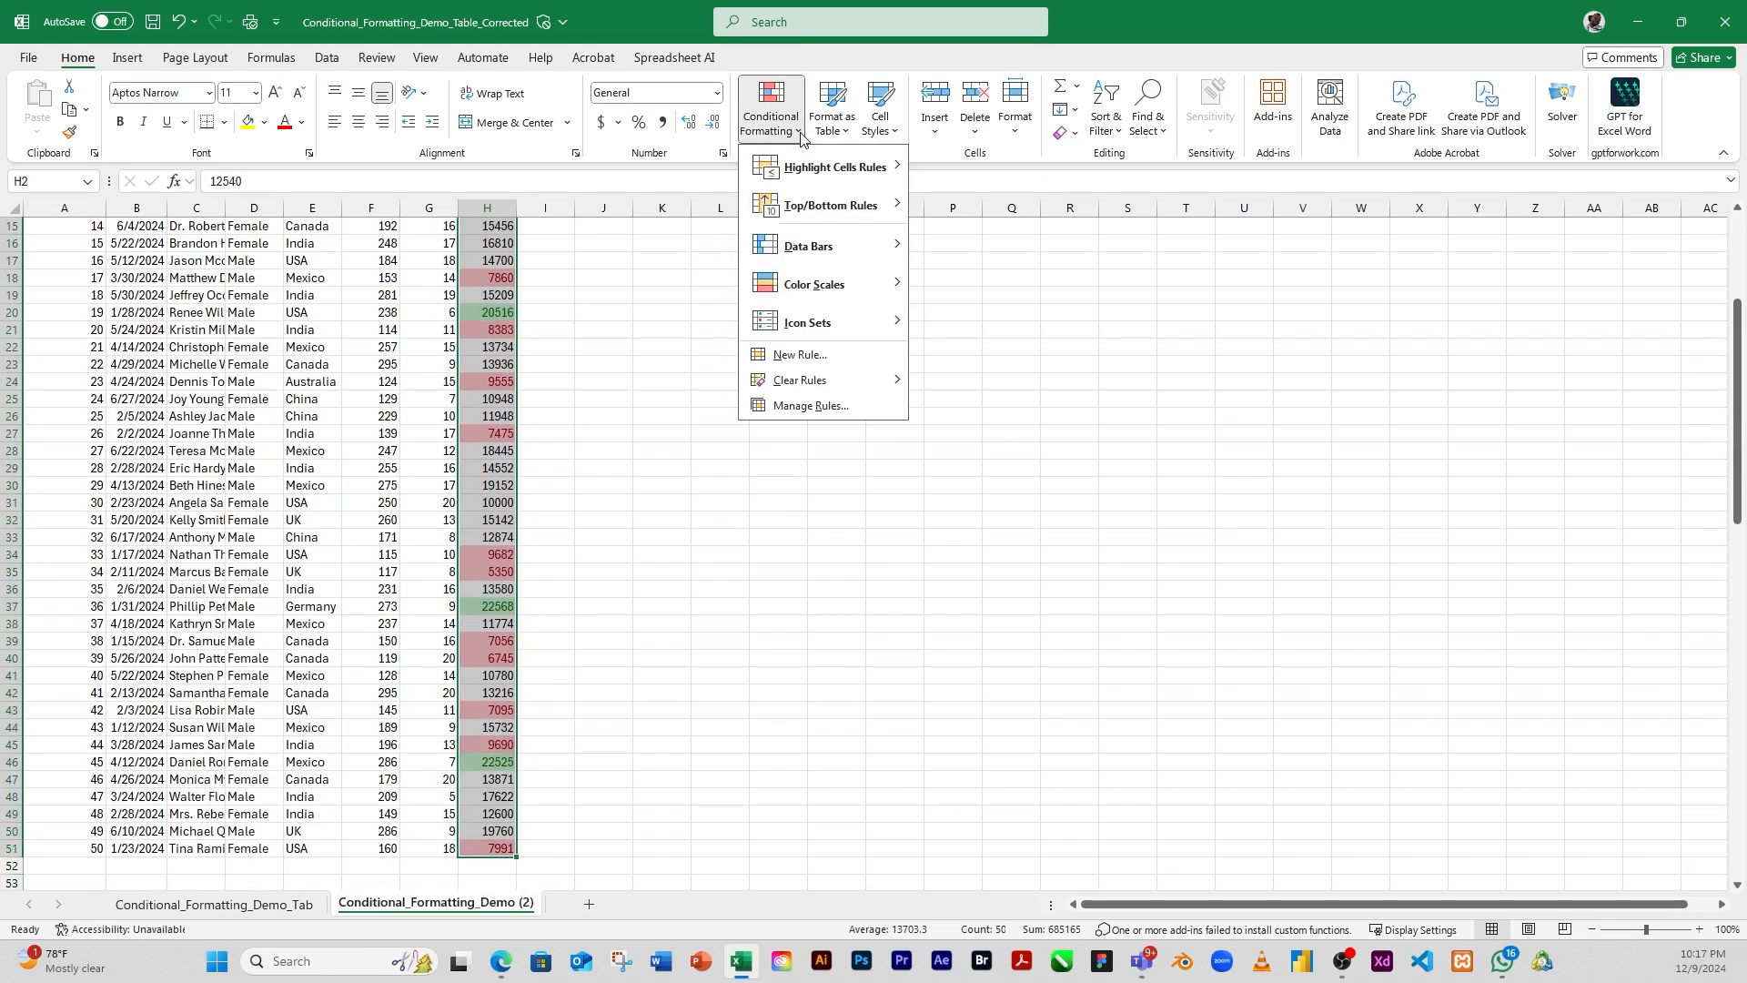
mouse_move(860, 168)
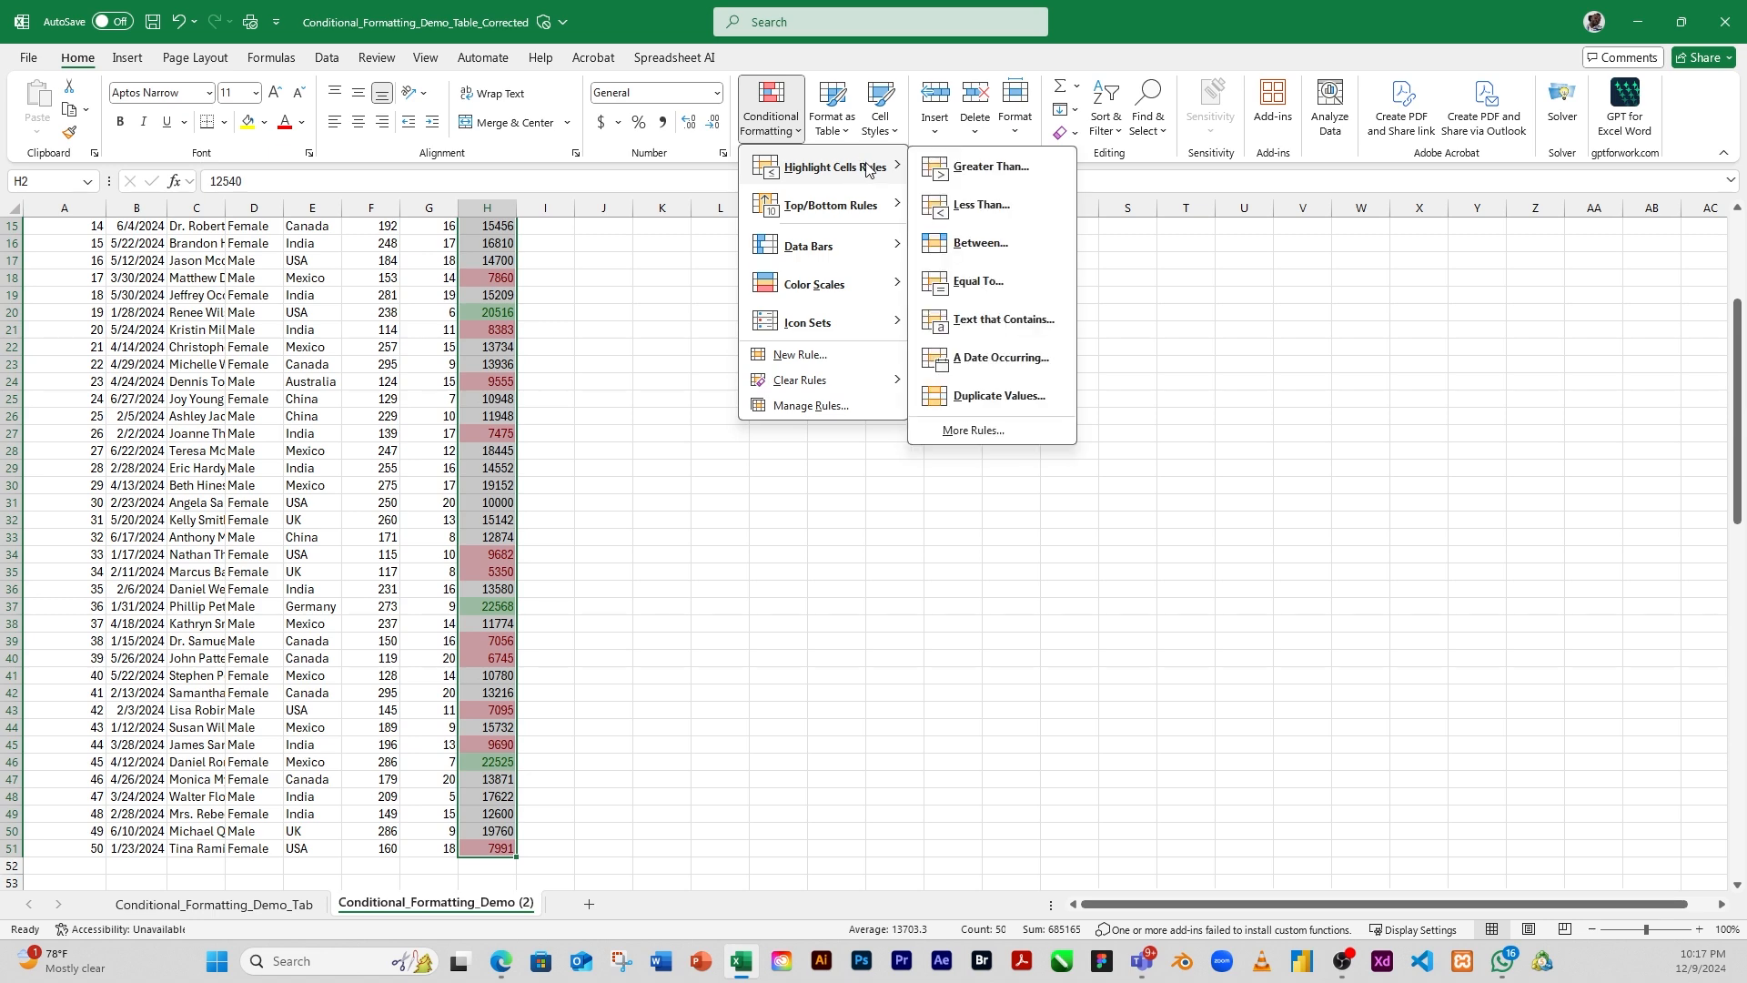
left_click(981, 244)
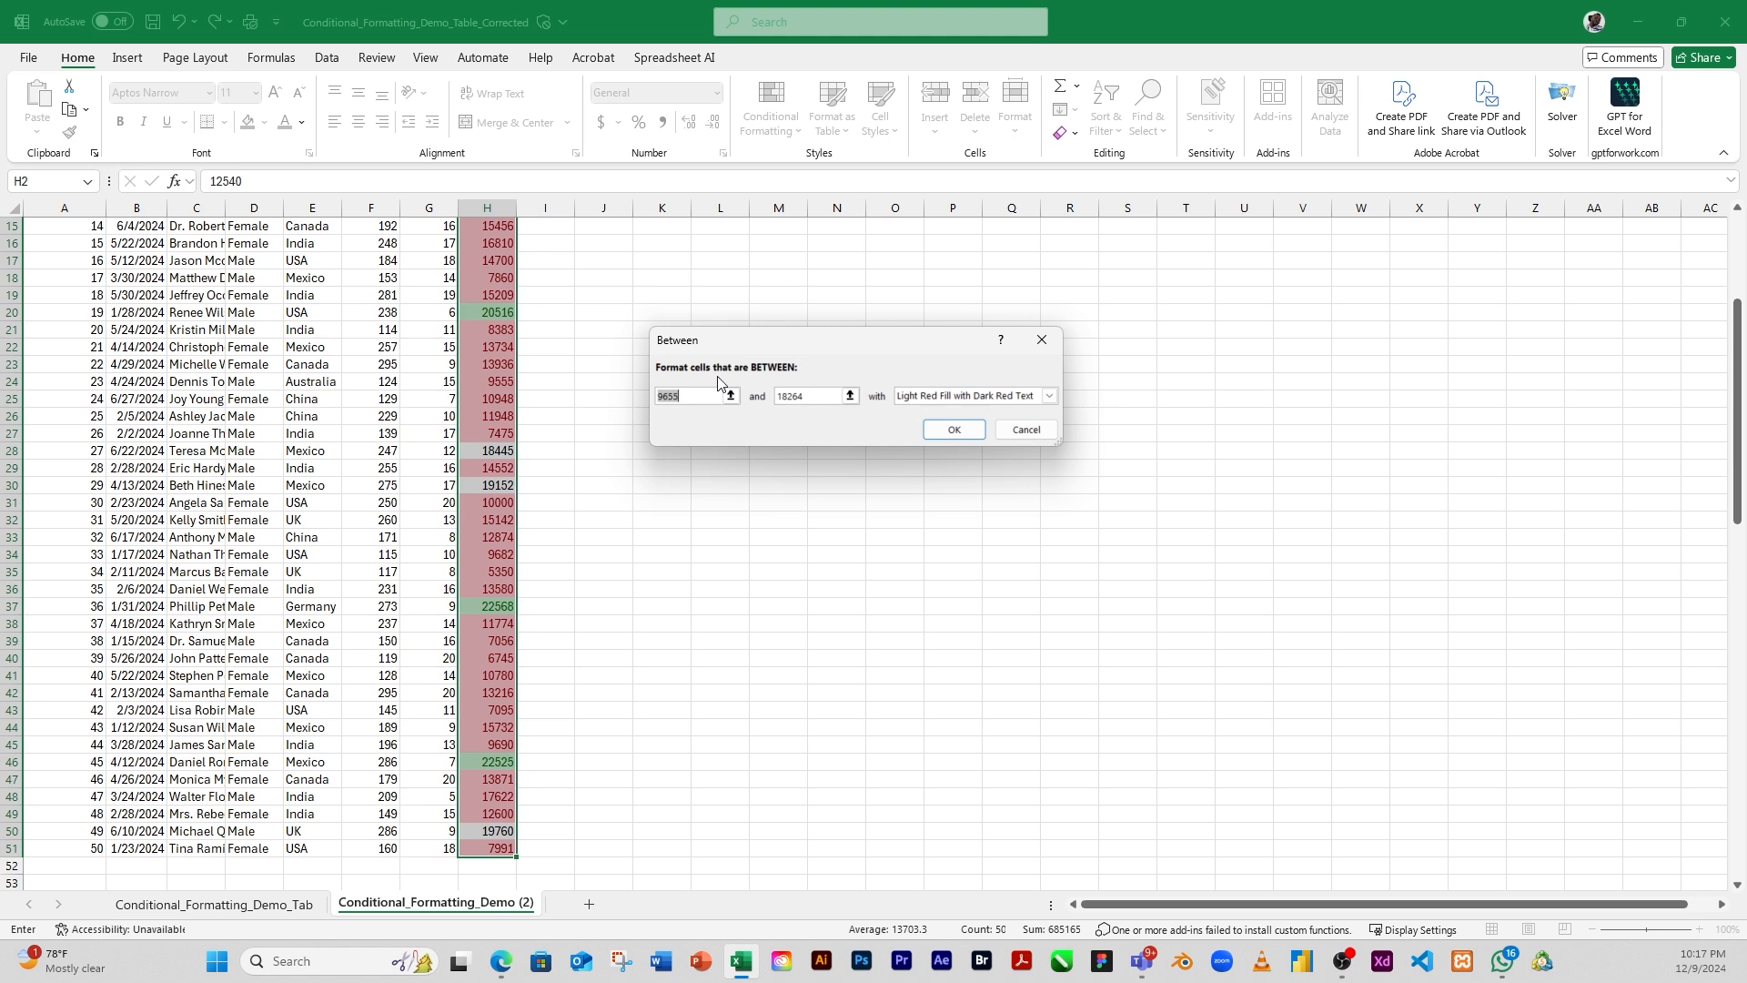
left_click(712, 394)
type("15000")
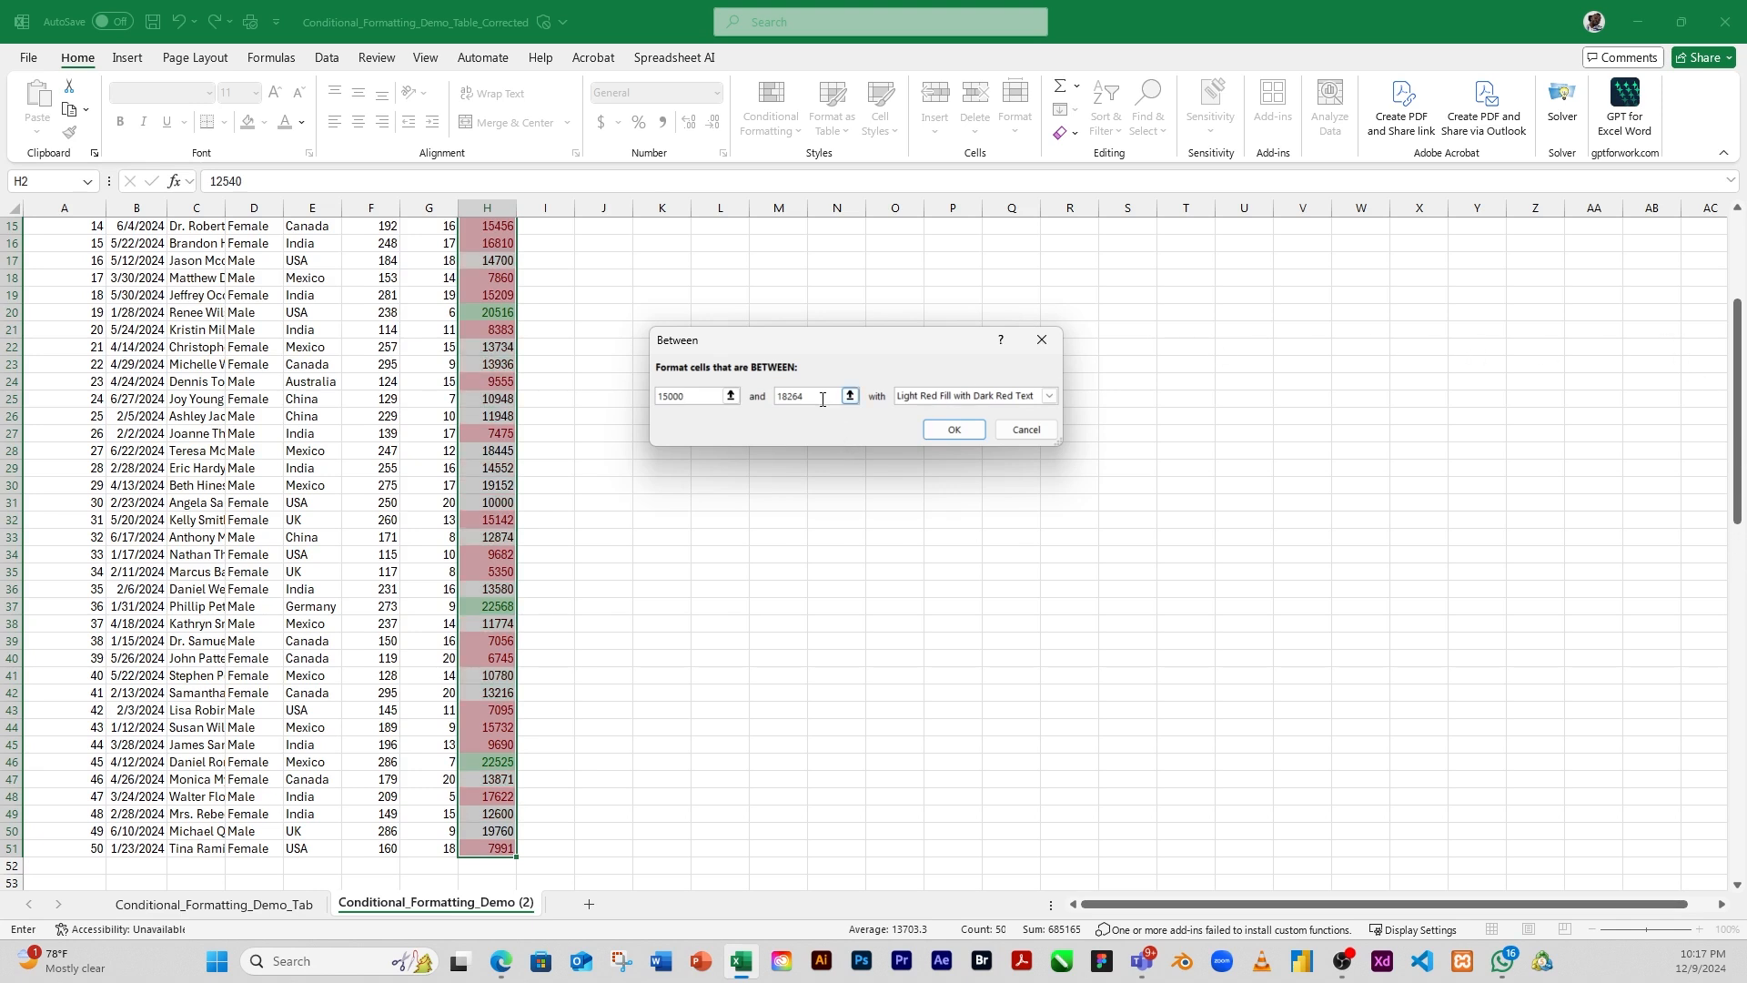
left_click_drag(818, 396, 756, 400)
type("1")
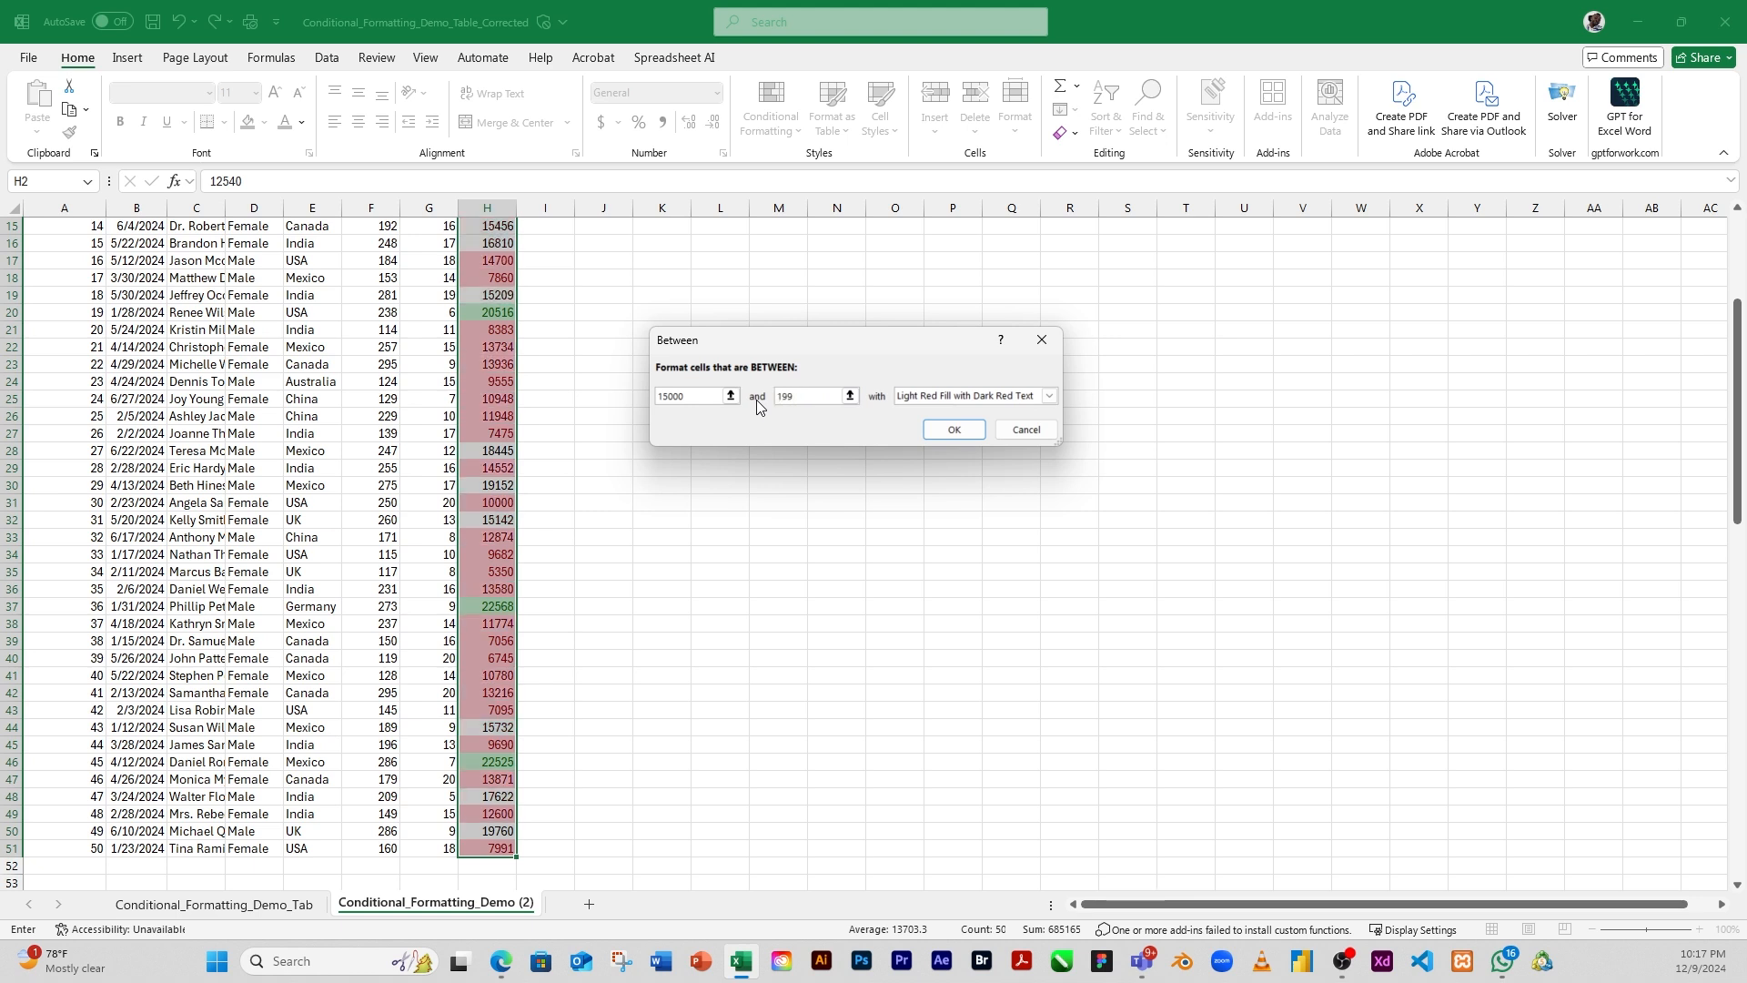
type("9900")
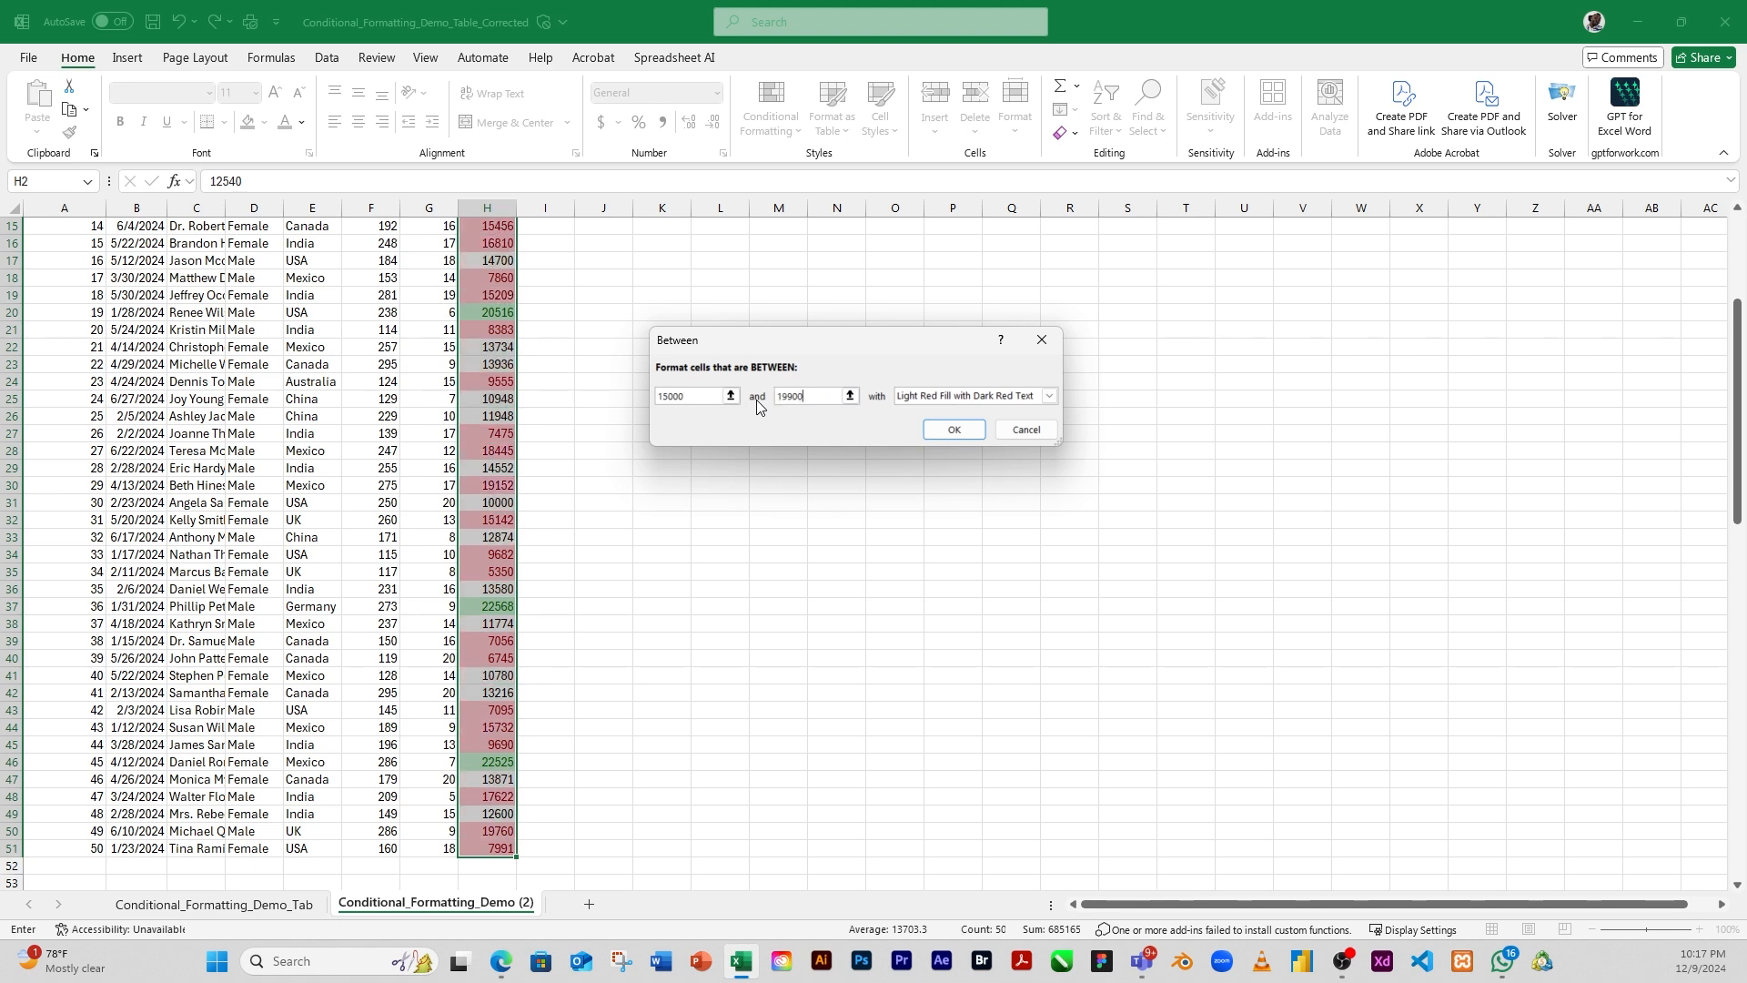
Format the matching Revenue cells with Yellow Fill with Dark Yellow Text and apply the Between rule
left_click(930, 396)
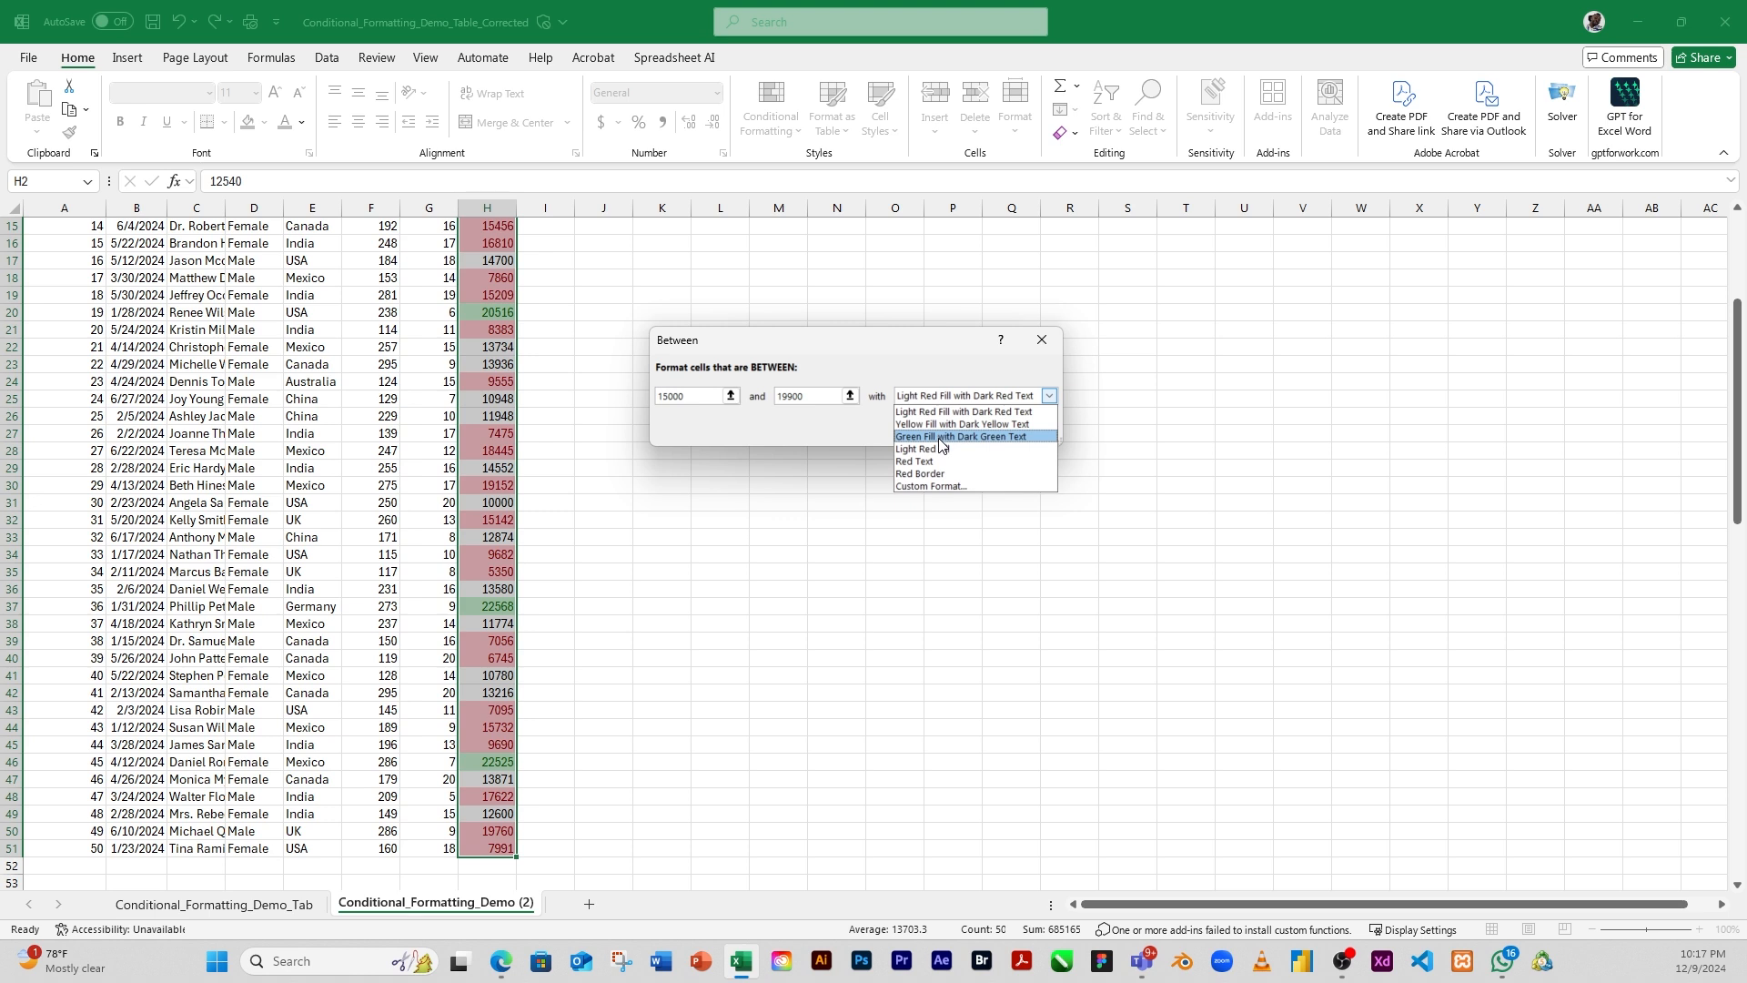
left_click(943, 424)
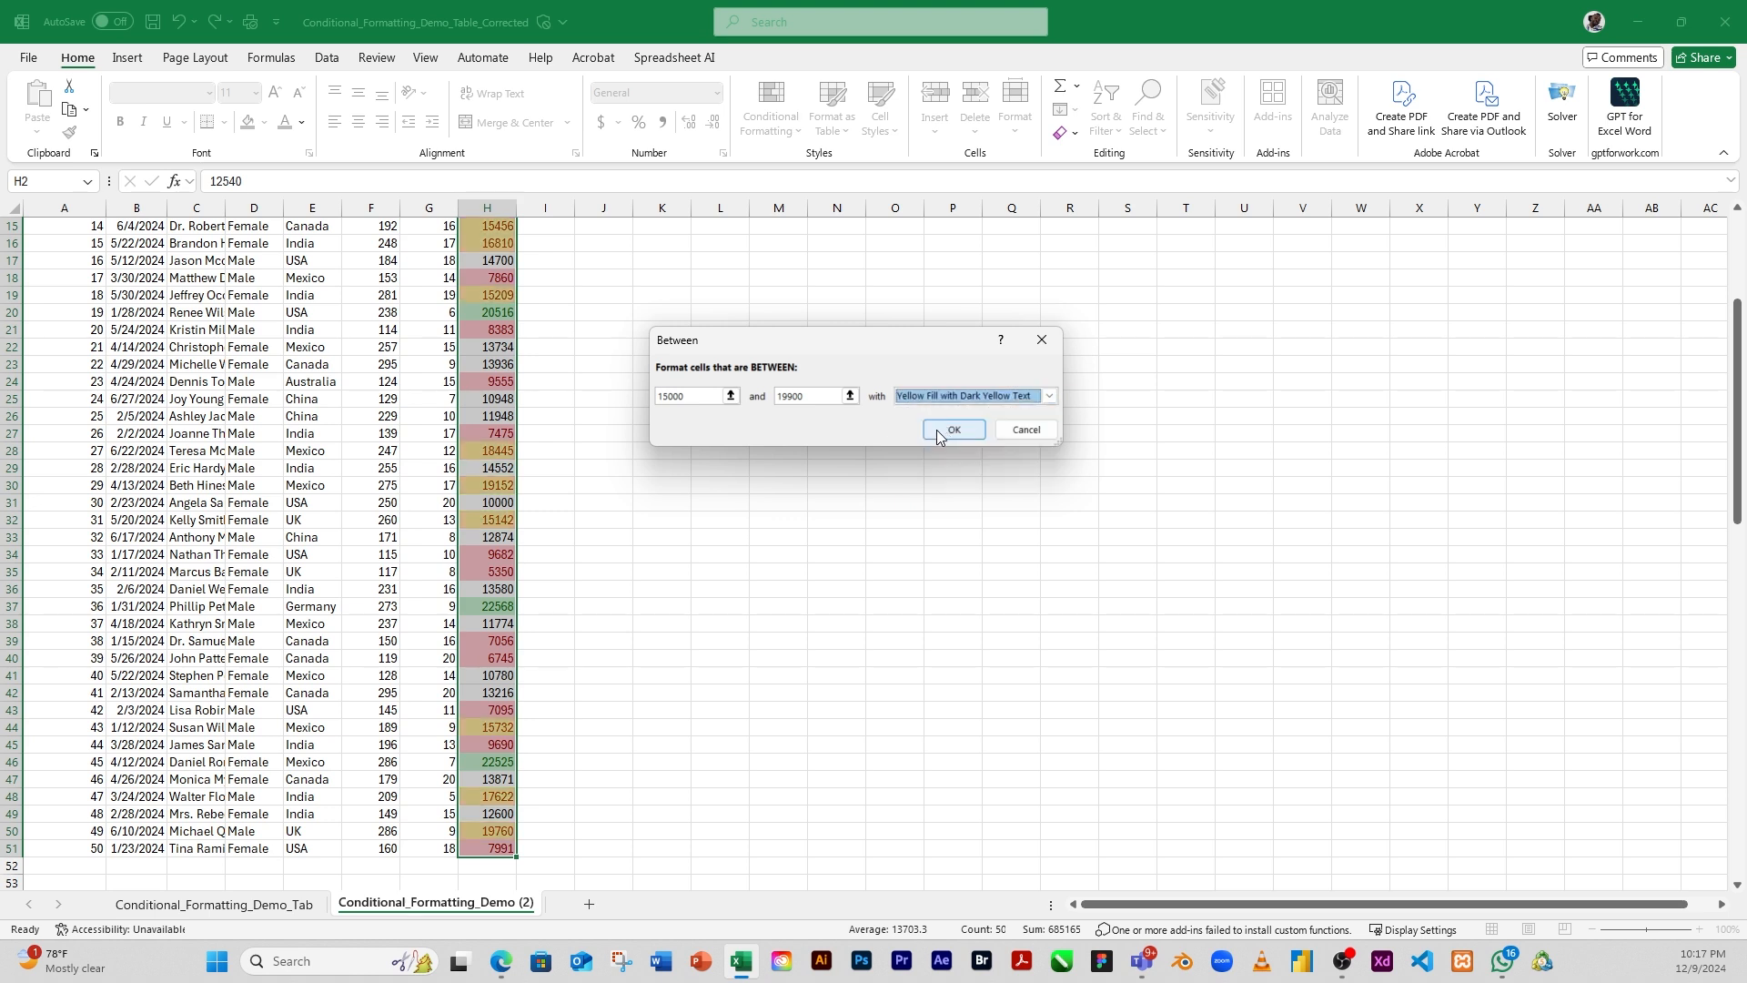
left_click(952, 434)
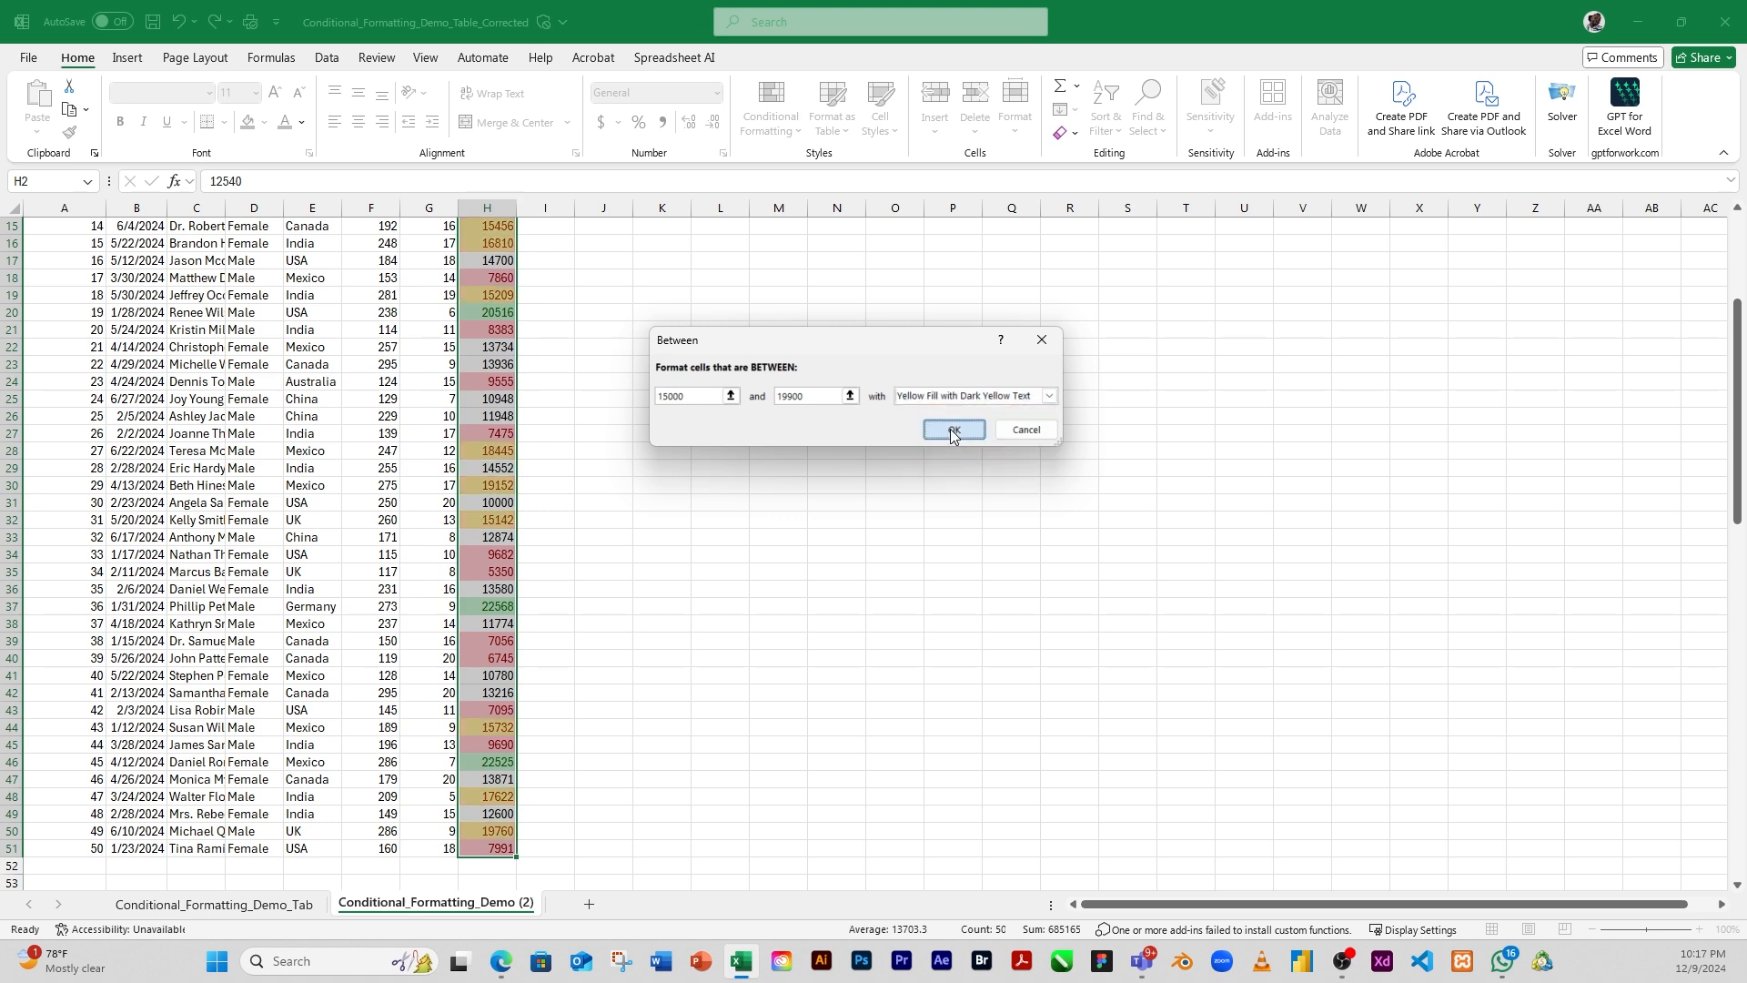
left_click(952, 434)
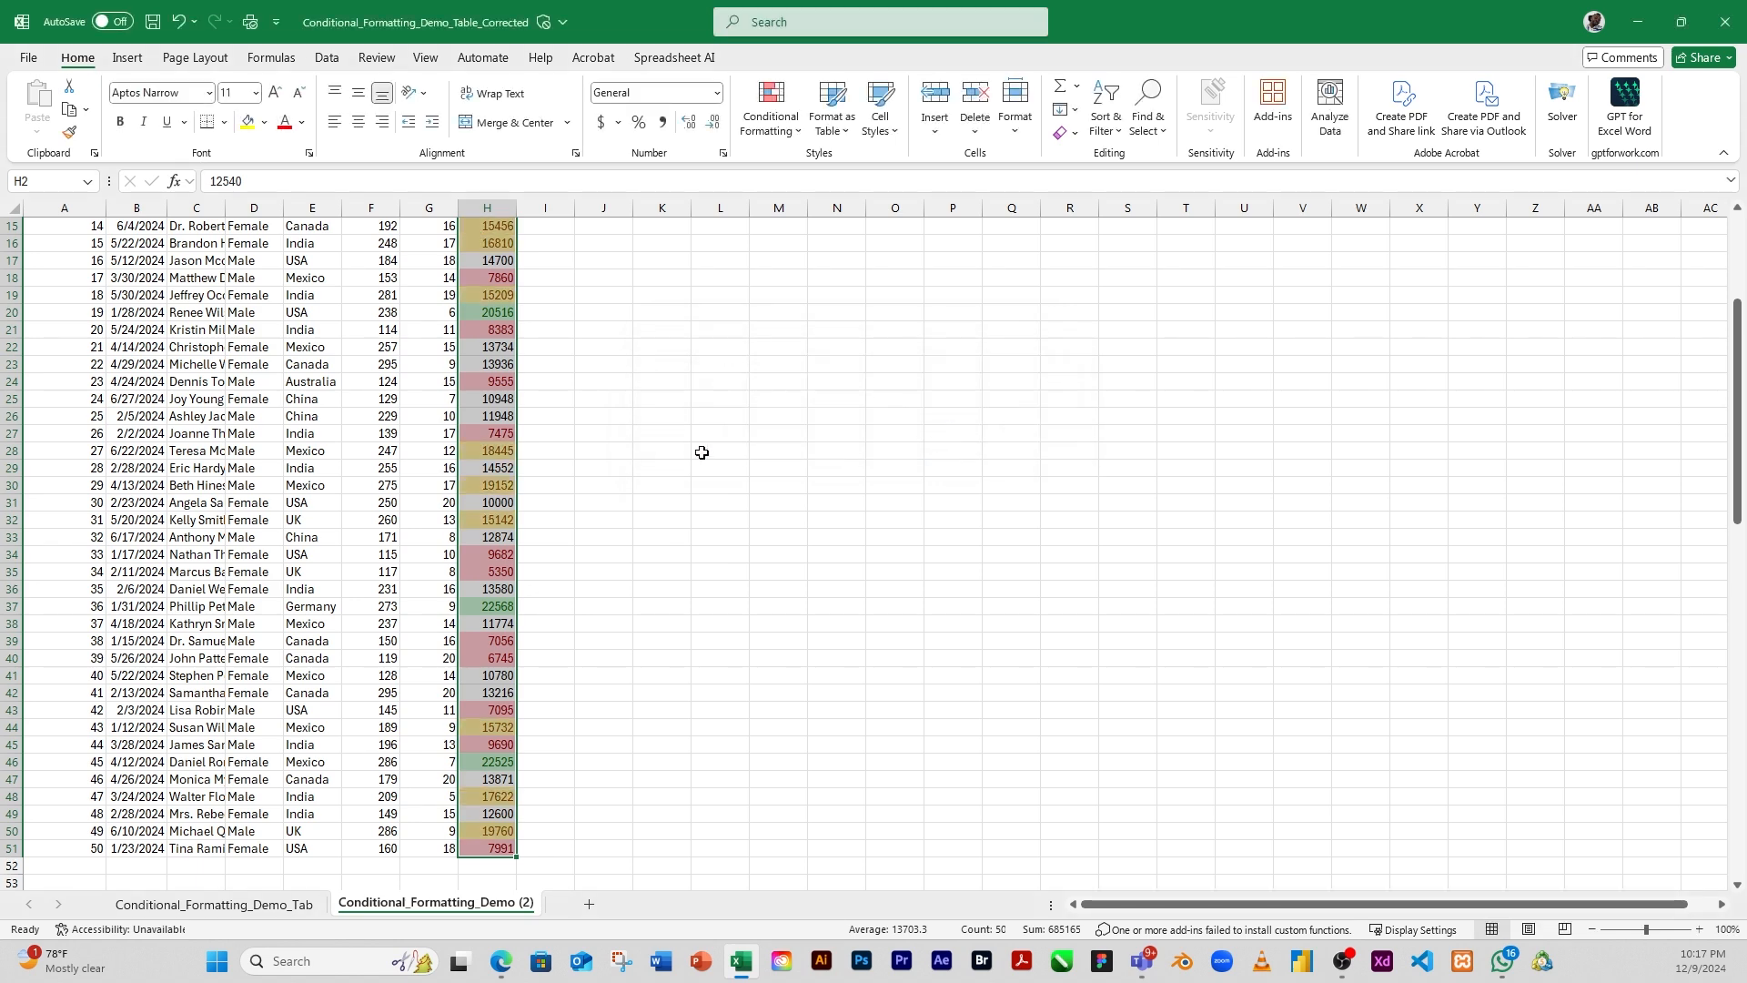
Review the green, red and yellow highlights along the whole Revenue column
left_click(492, 393)
scroll(494, 401, "up", 5)
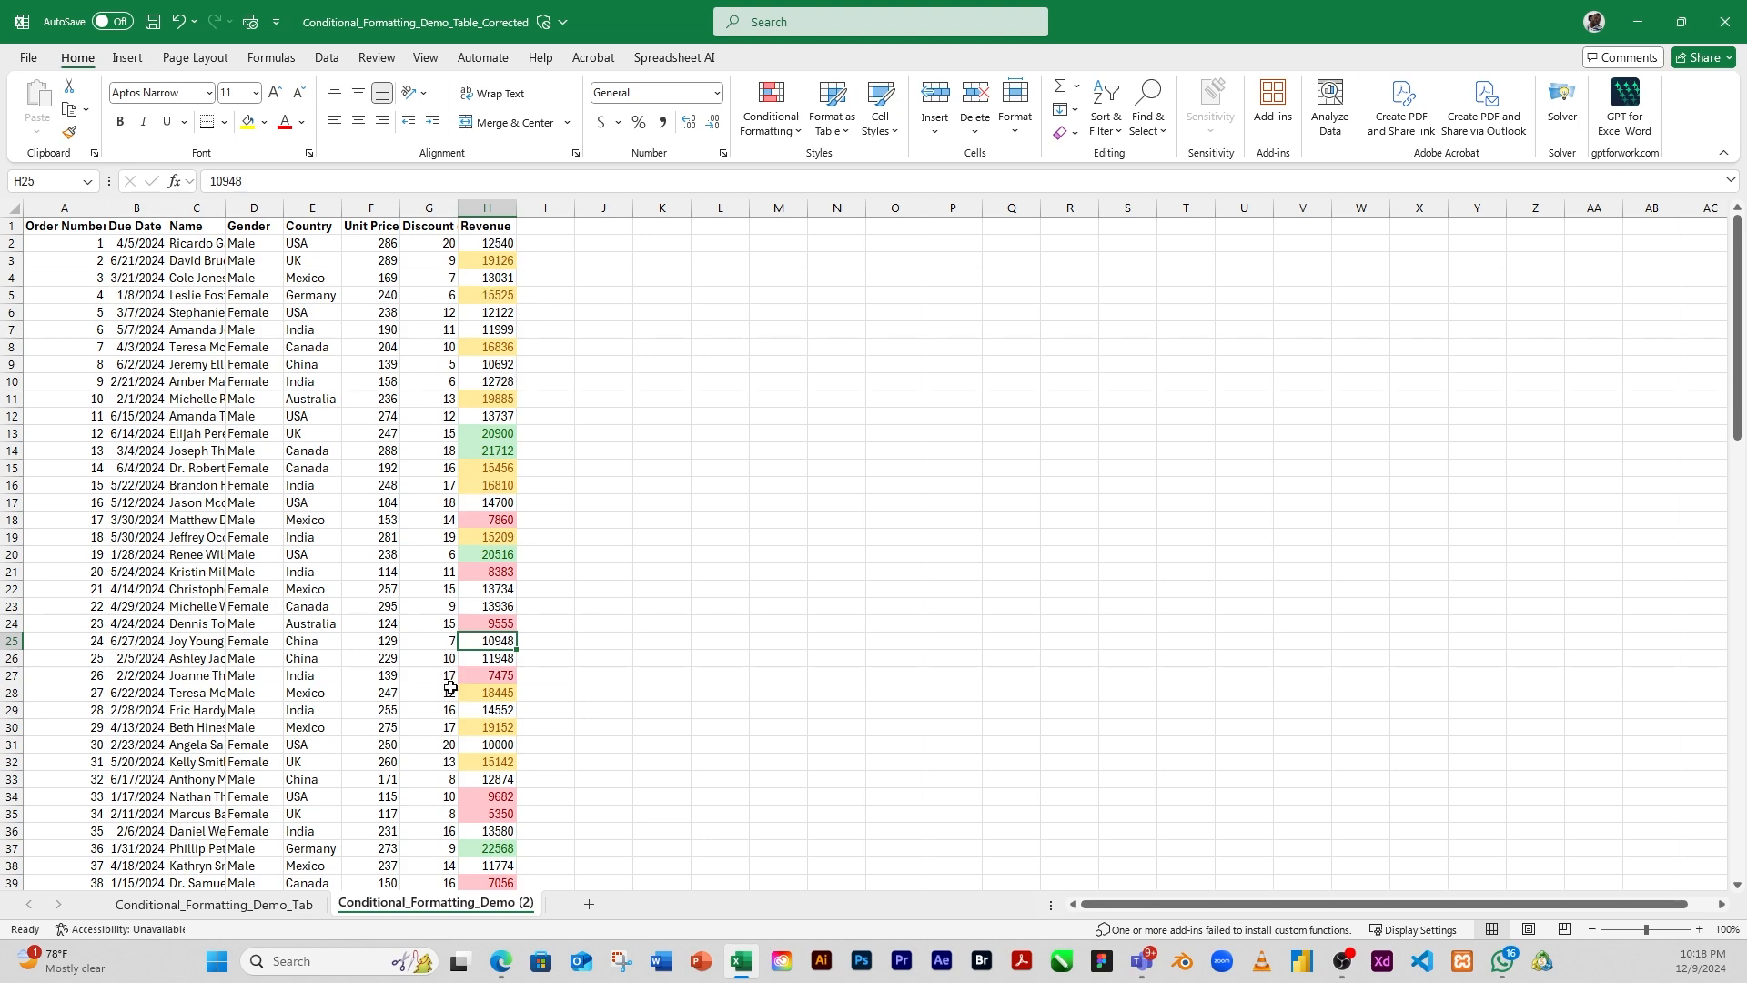
scroll(491, 616, "down", 3)
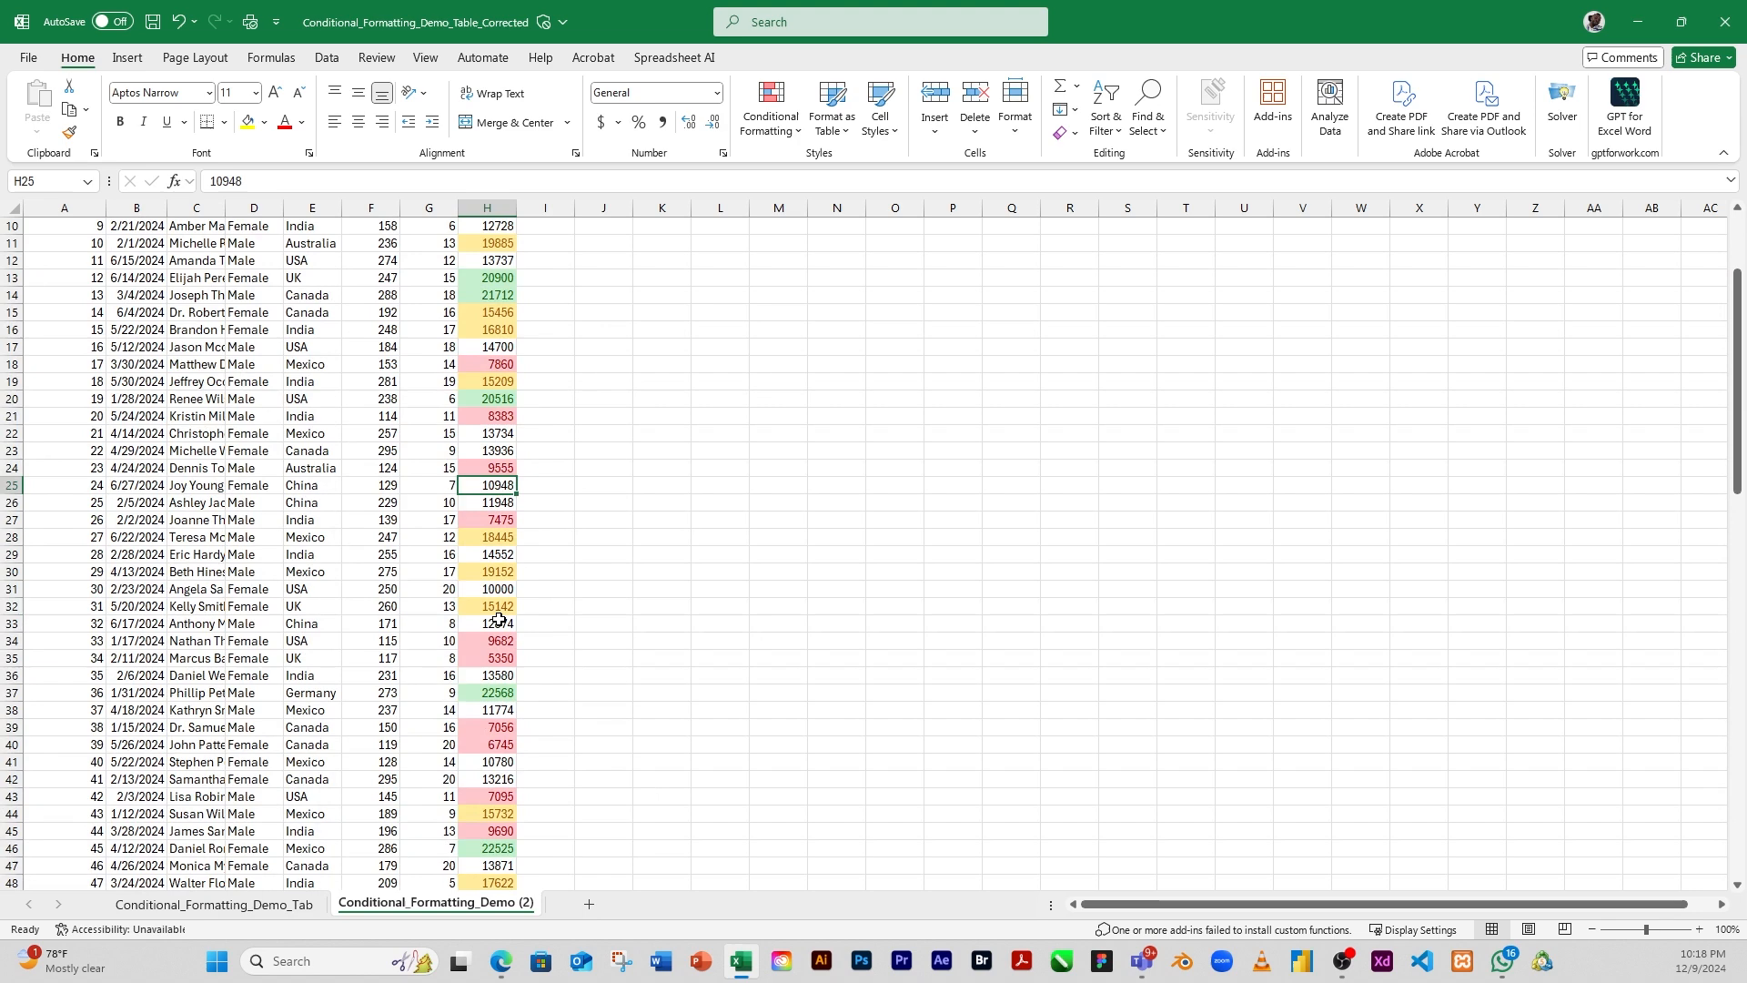
left_click(644, 397)
left_click(535, 296)
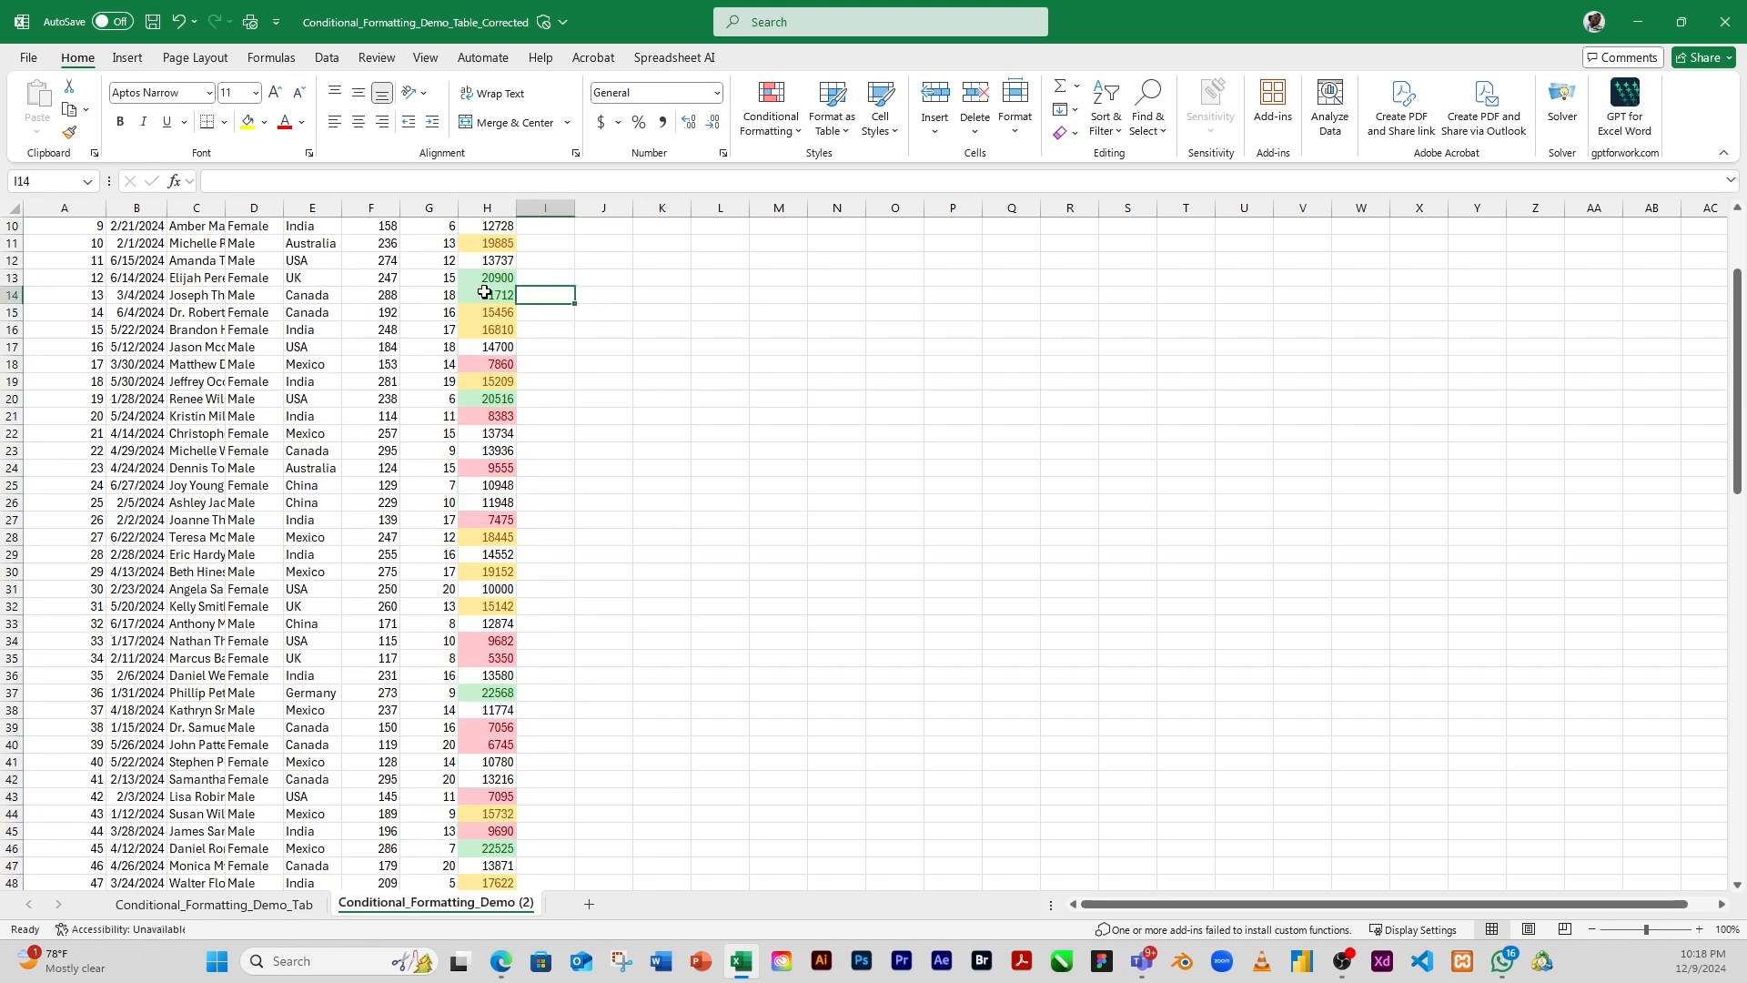
scroll(485, 292, "down", 3)
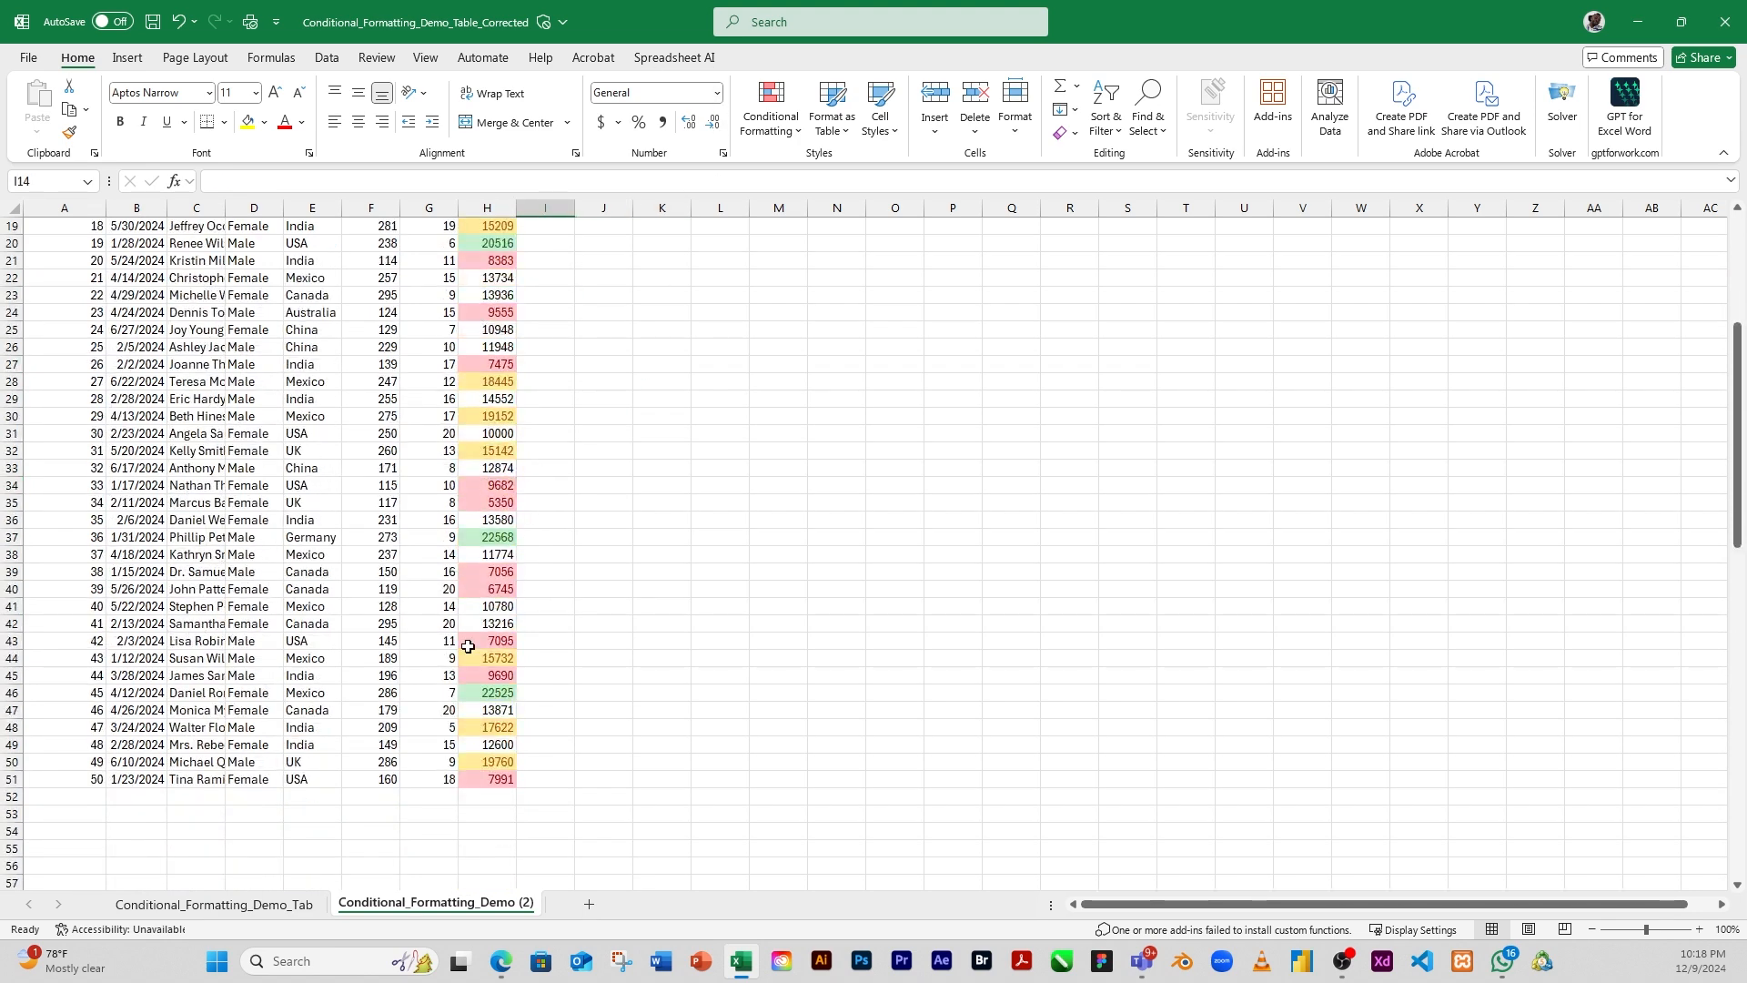
scroll(460, 609, "up", 4)
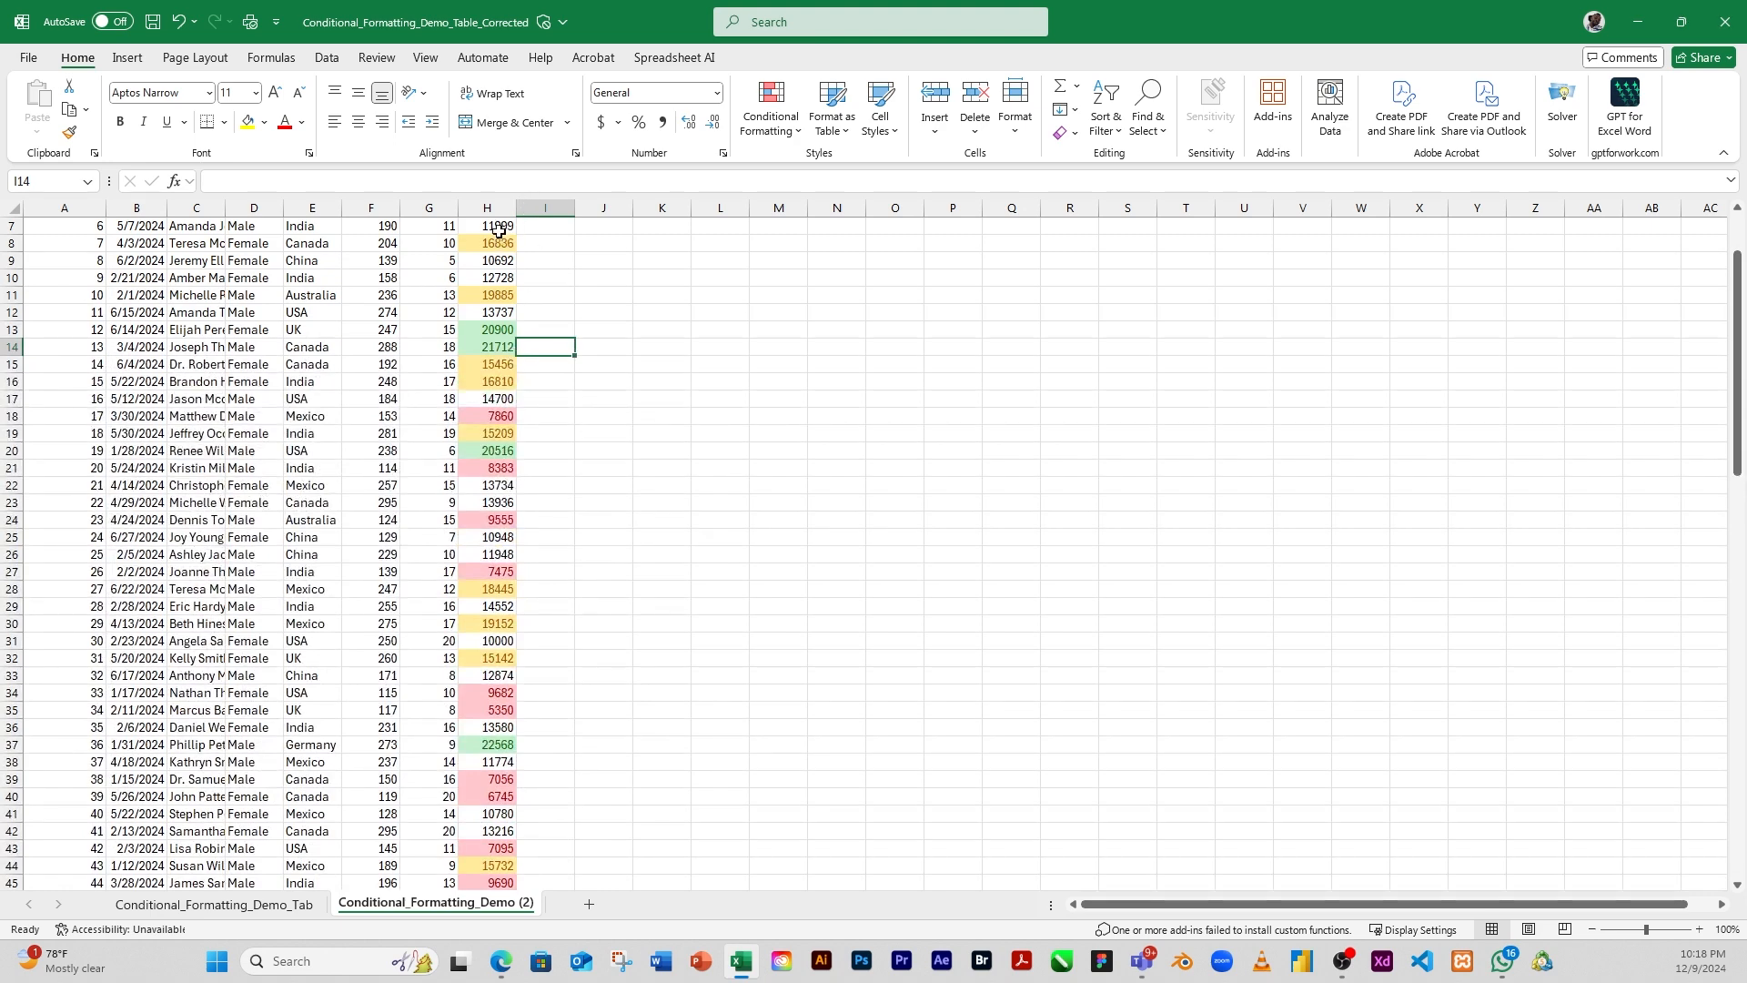
left_click(796, 132)
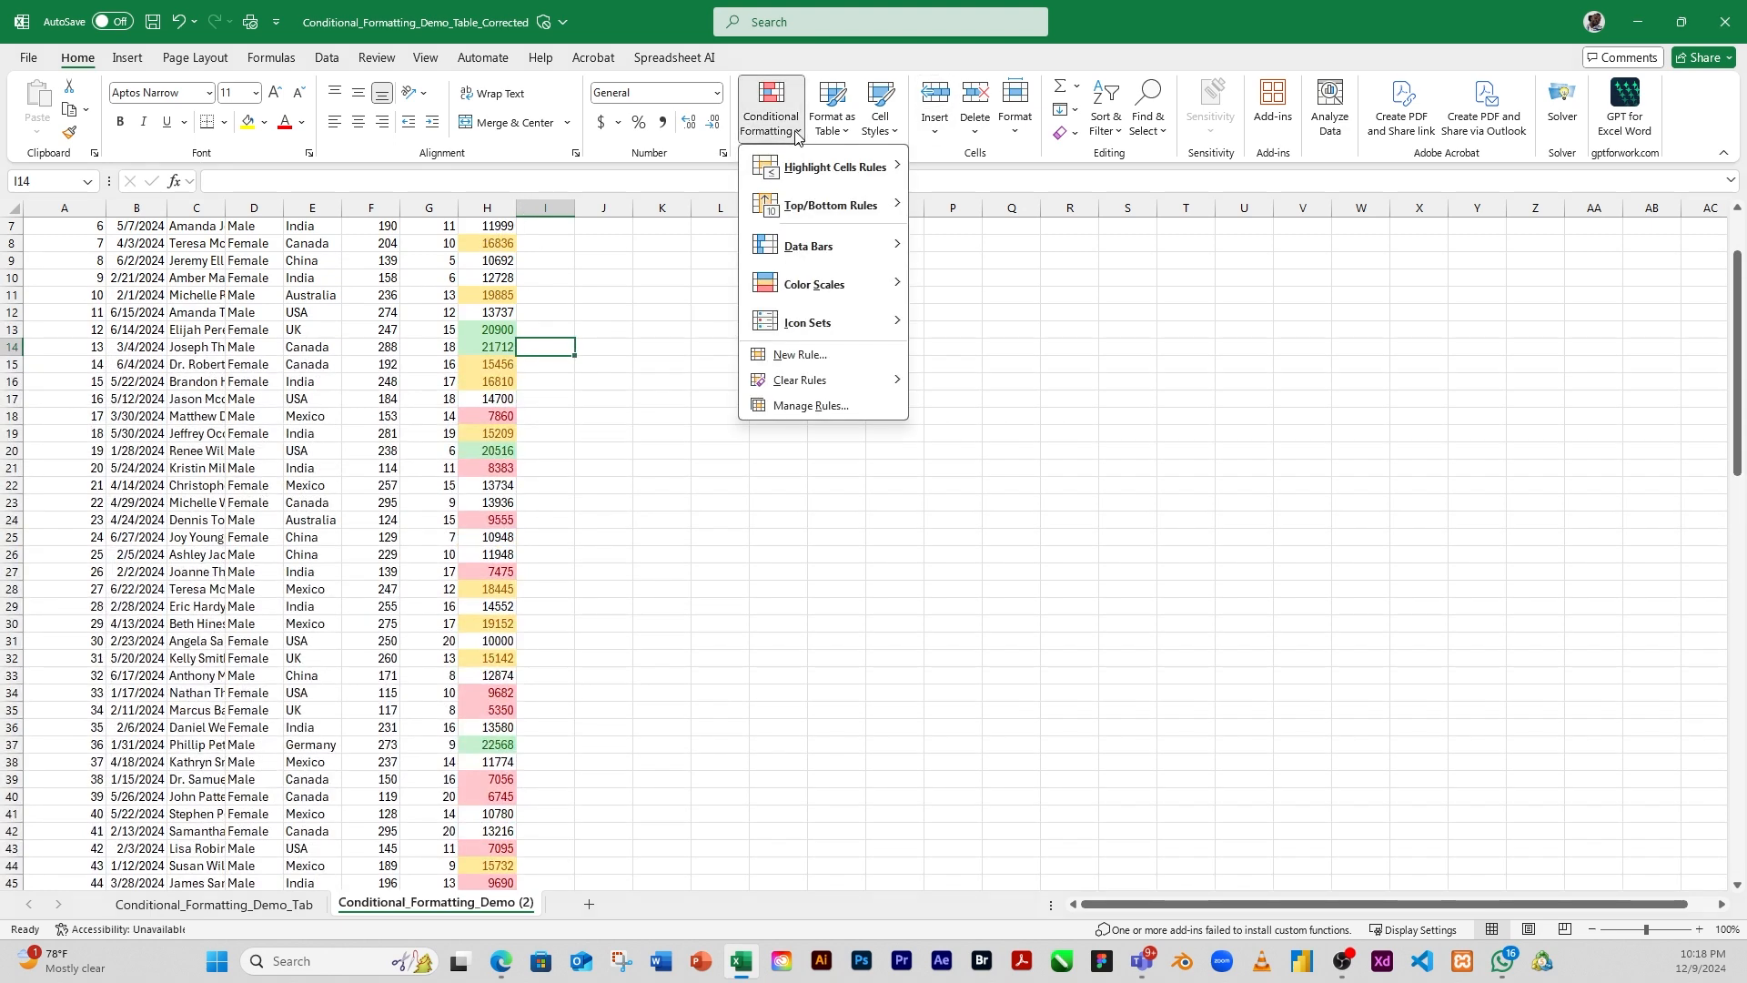
mouse_move(875, 170)
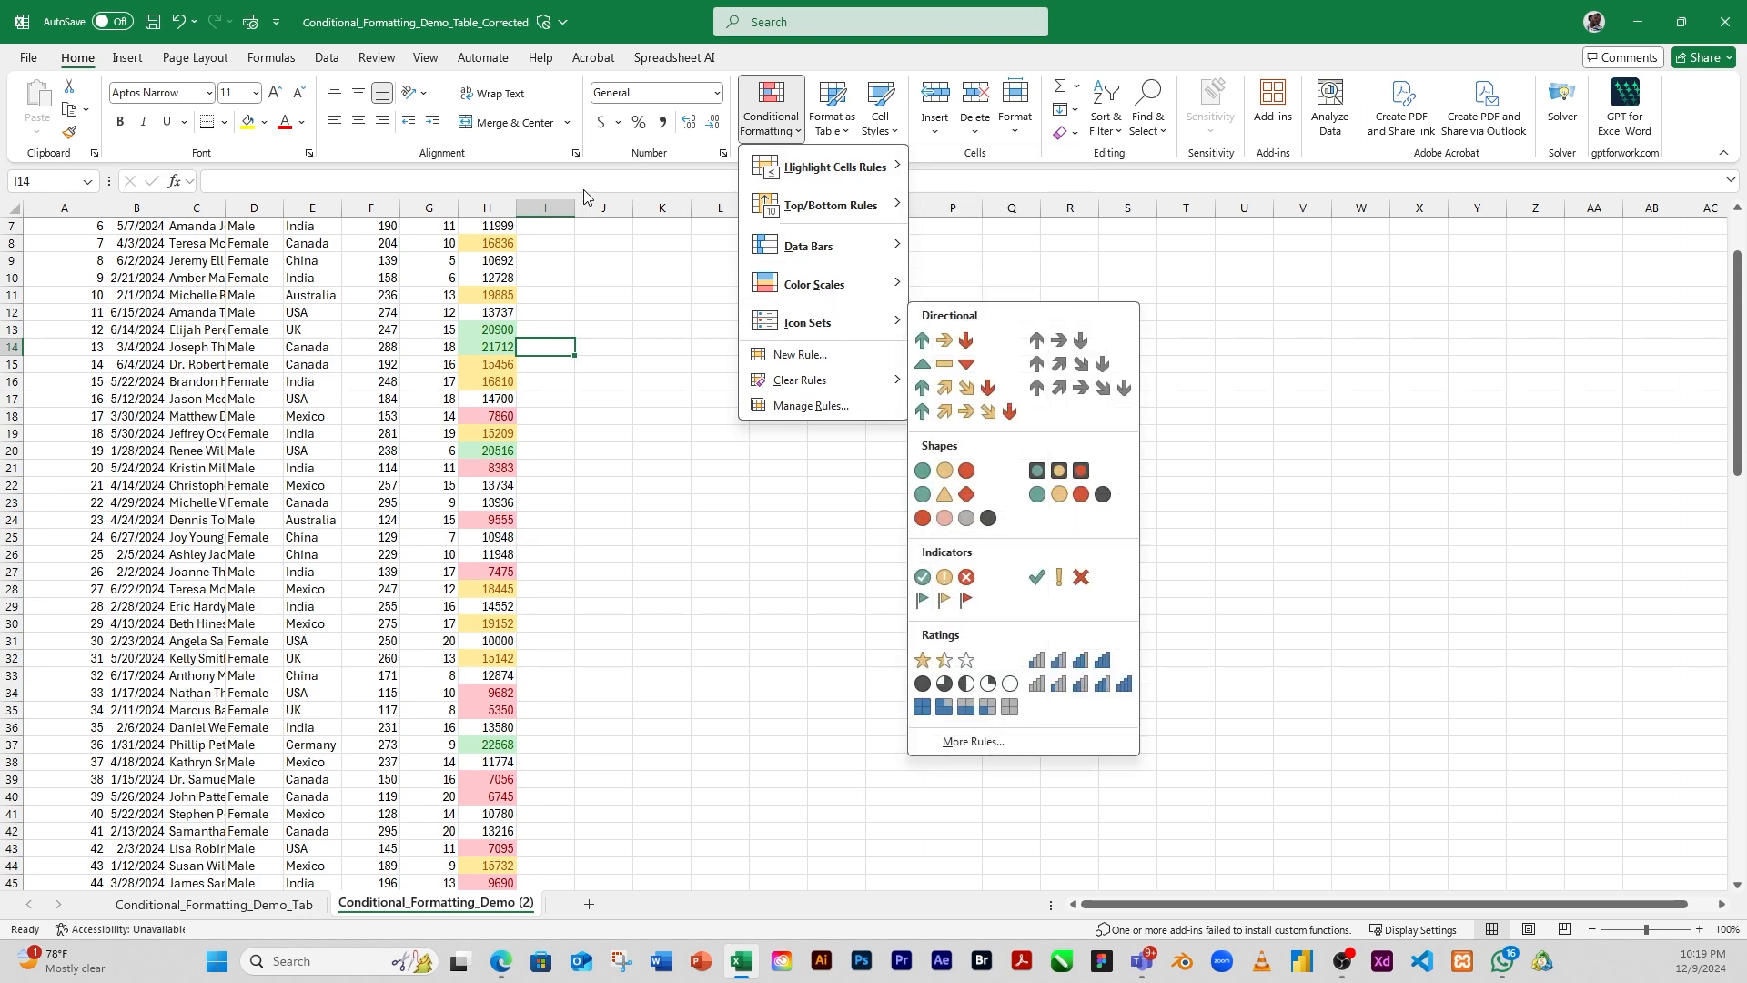
left_click(582, 319)
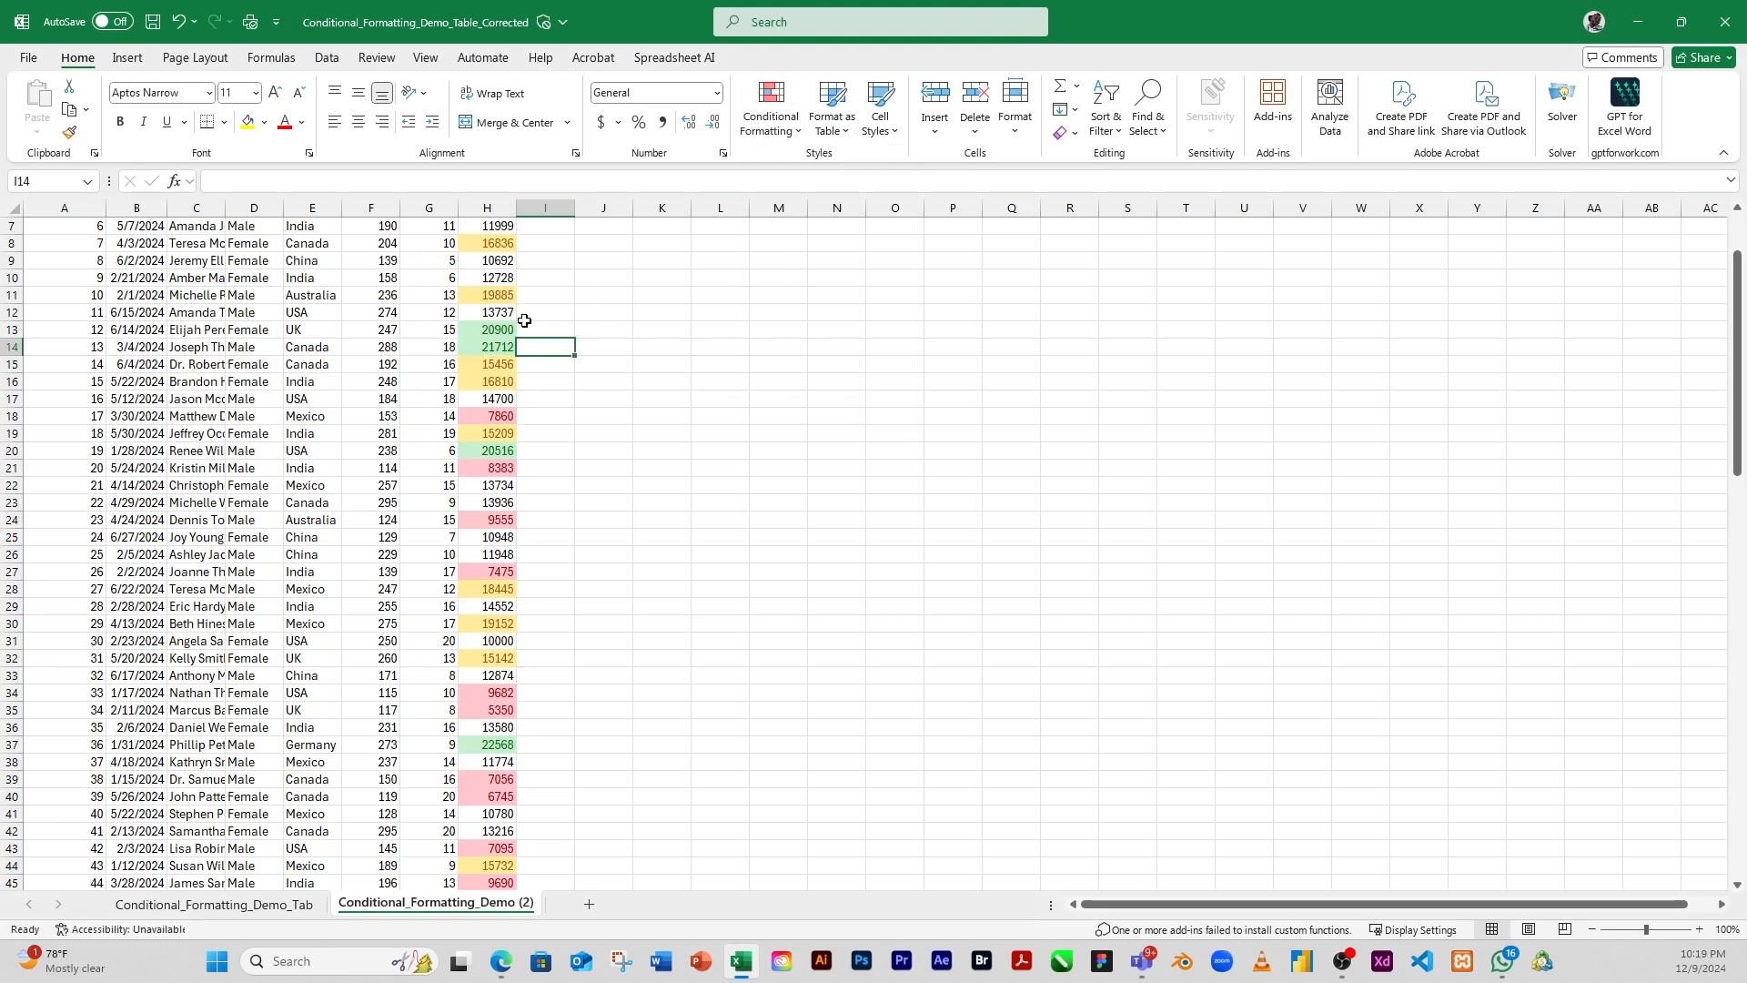
Set up an Equal To highlight rule for the Discount values in G2:G51 with the value 10
scroll(510, 306, "up", 2)
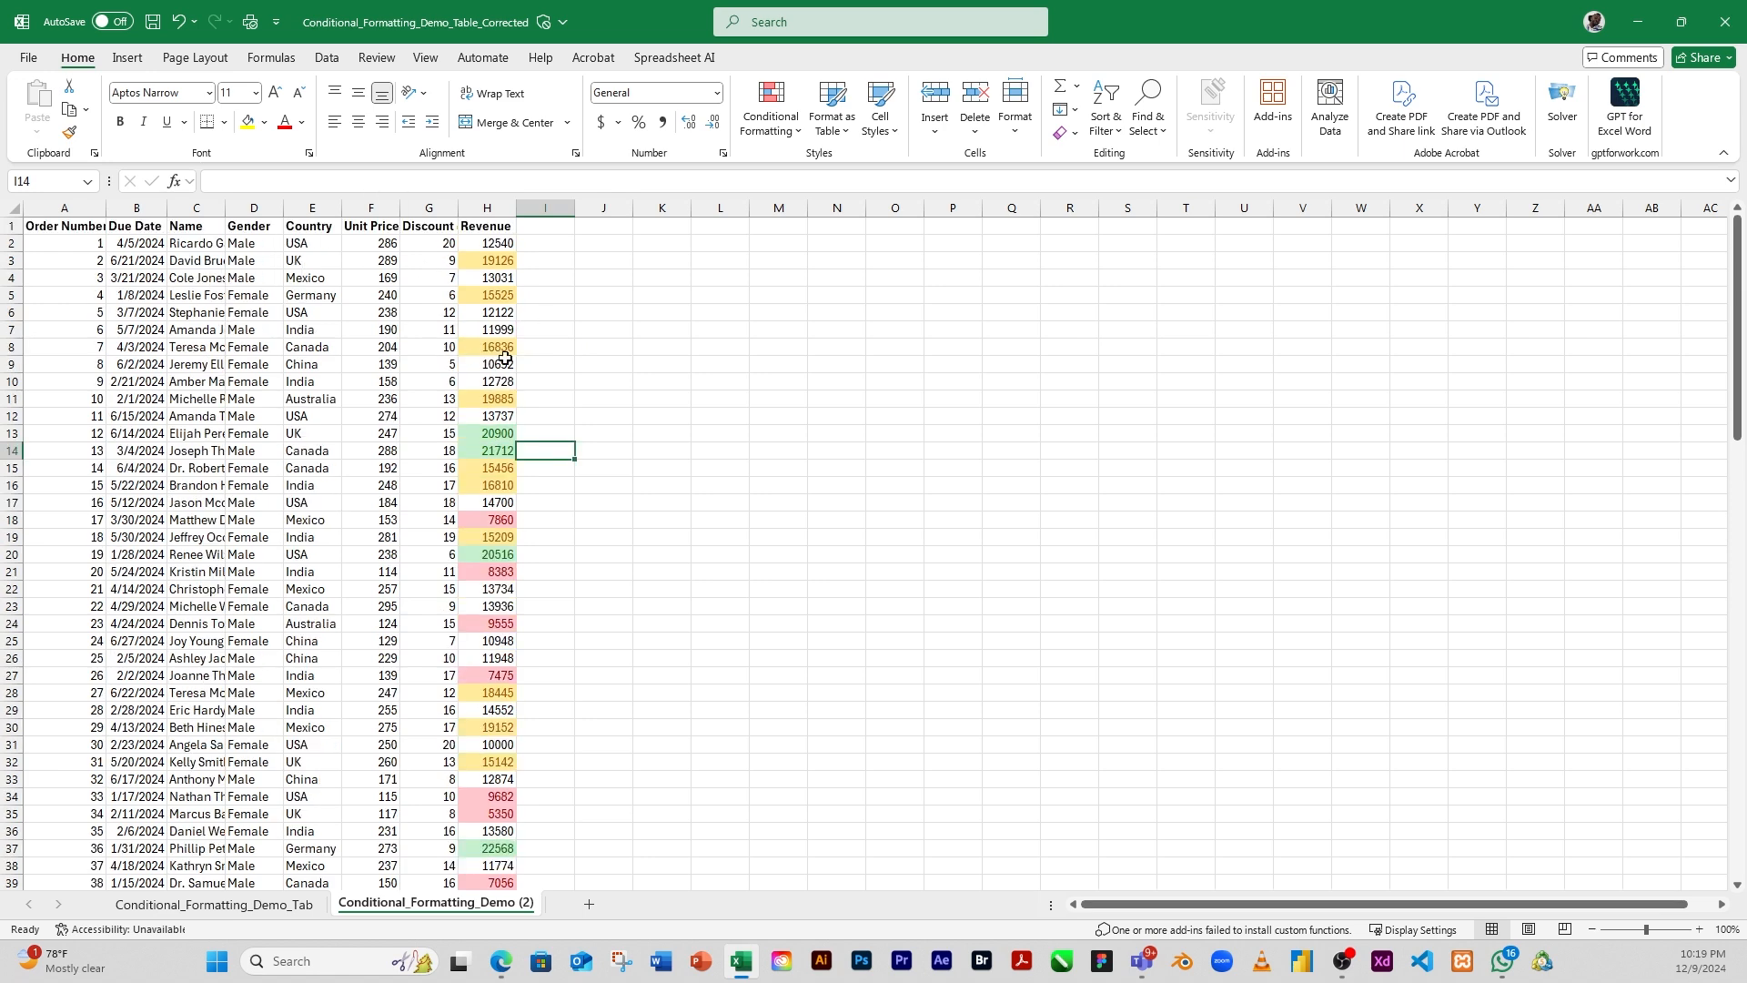
left_click(453, 259)
left_click(446, 244)
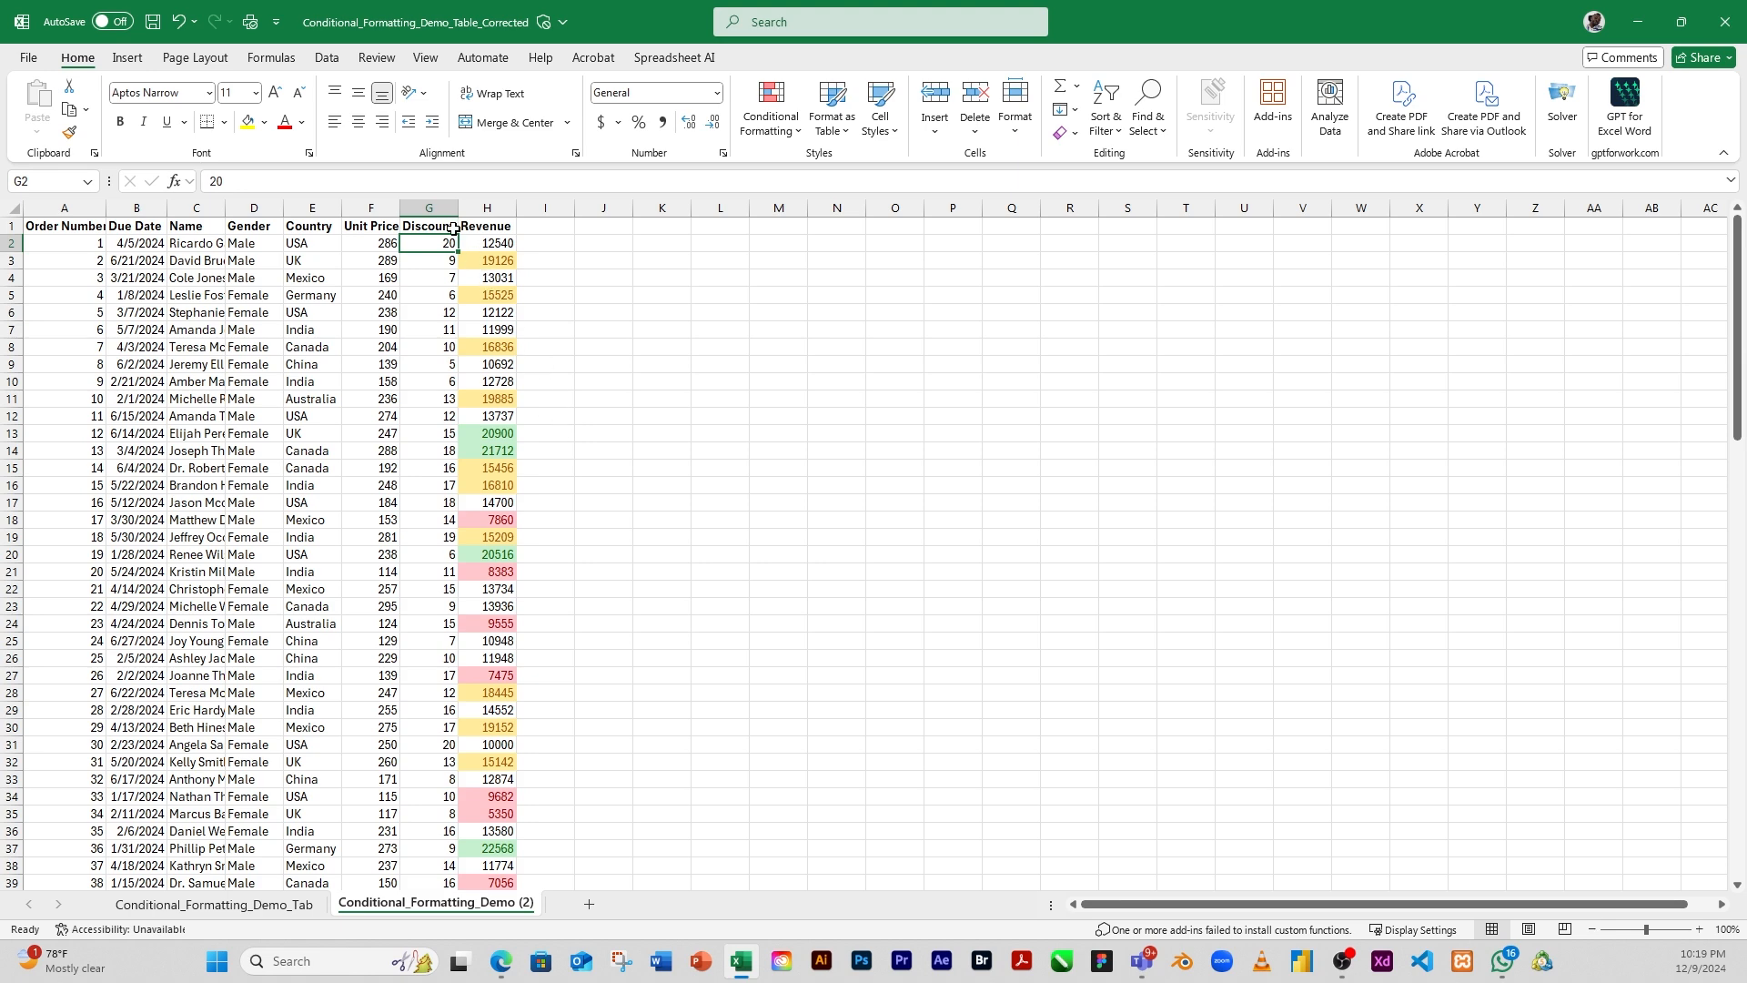
left_click_drag(443, 244, 446, 846)
left_click(797, 130)
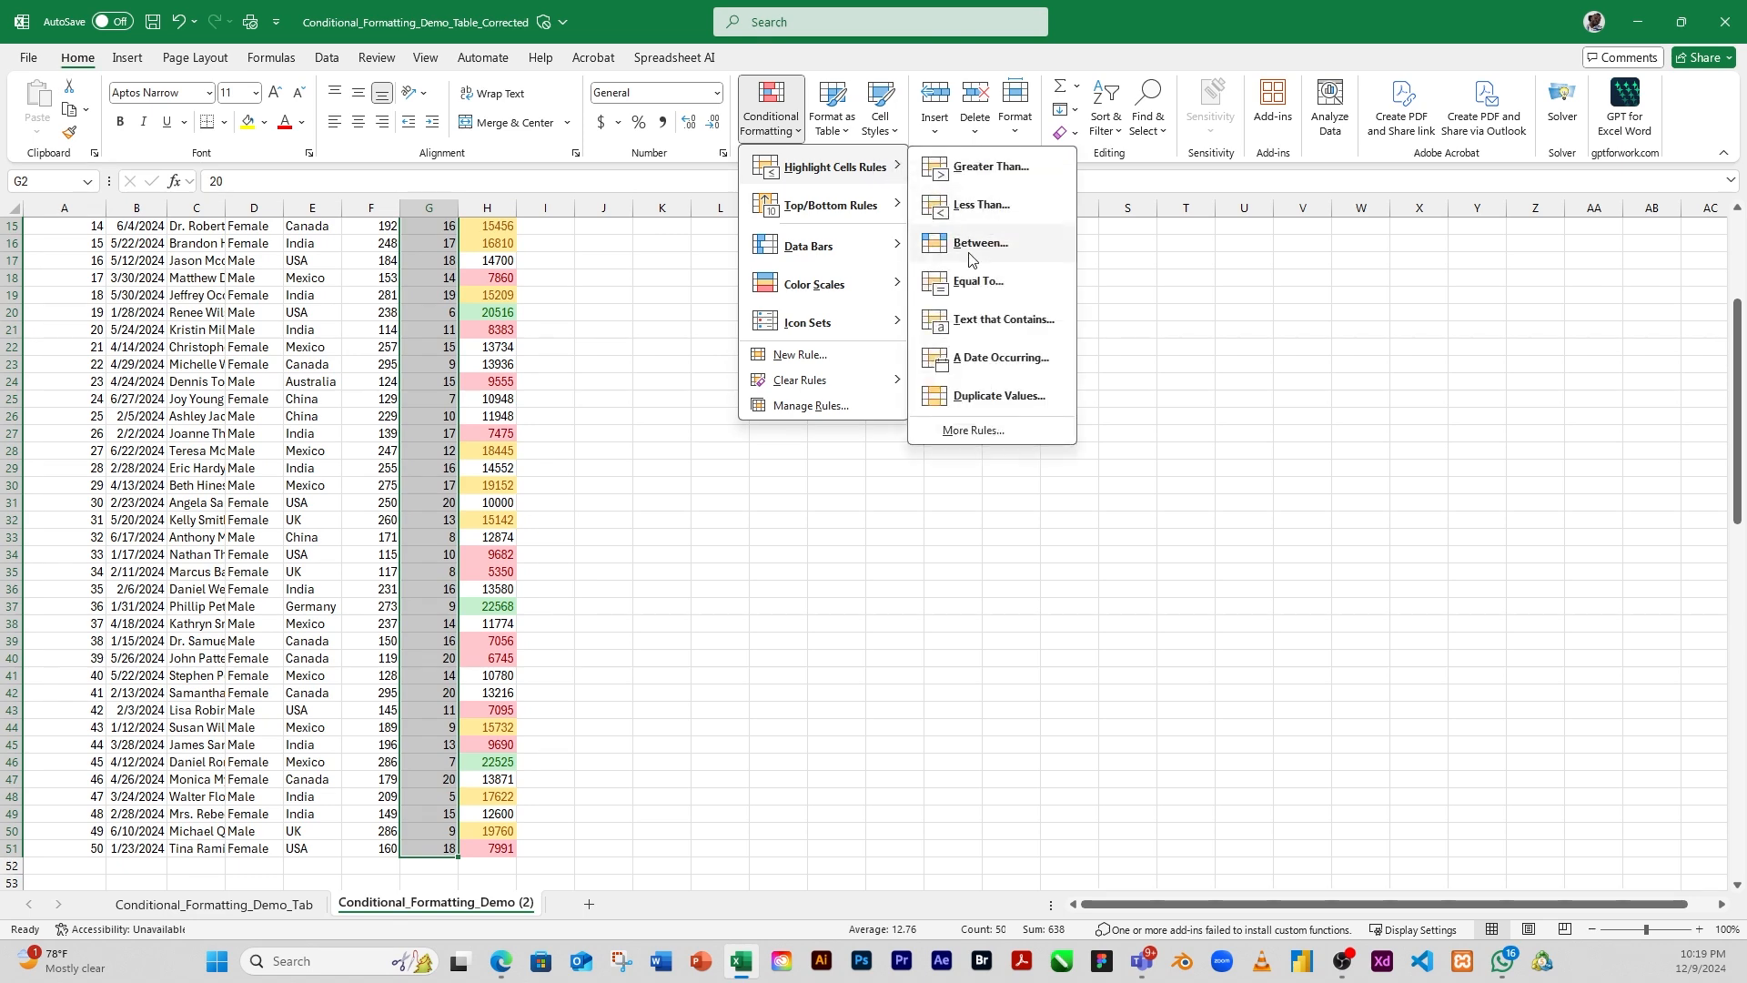
left_click(978, 282)
left_click(727, 394)
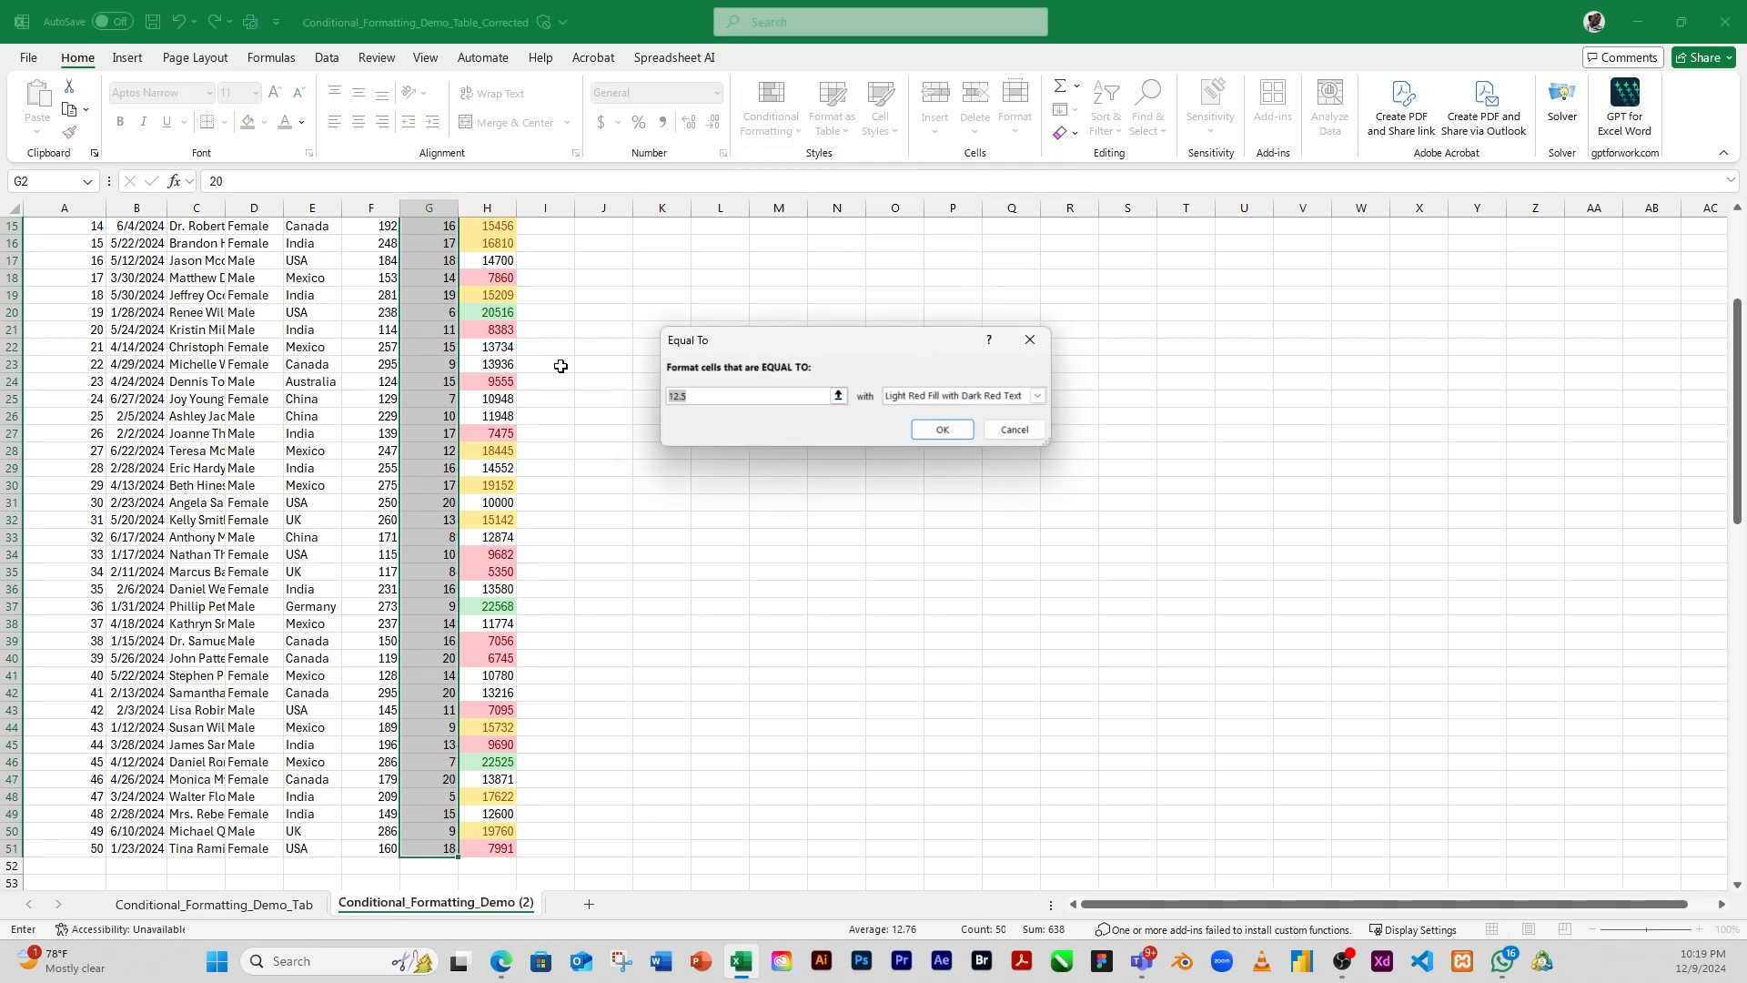
type("10")
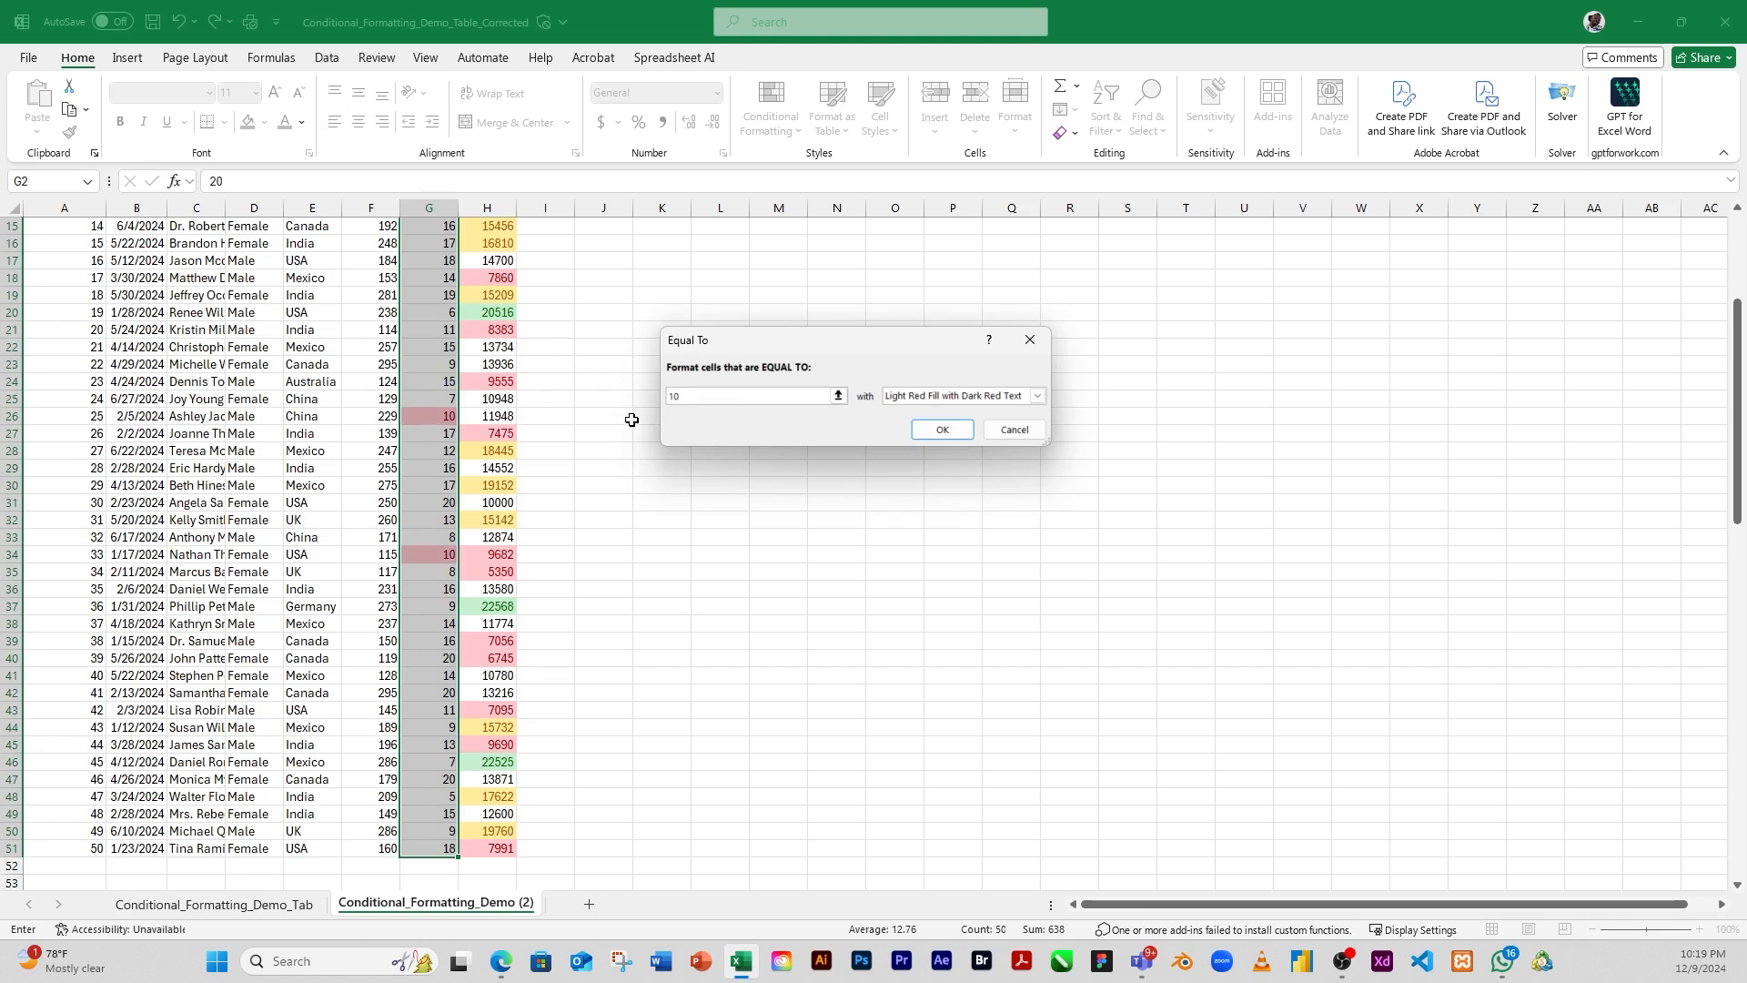
Give the Equal To rule a custom format with a light pink background fill
left_click(951, 398)
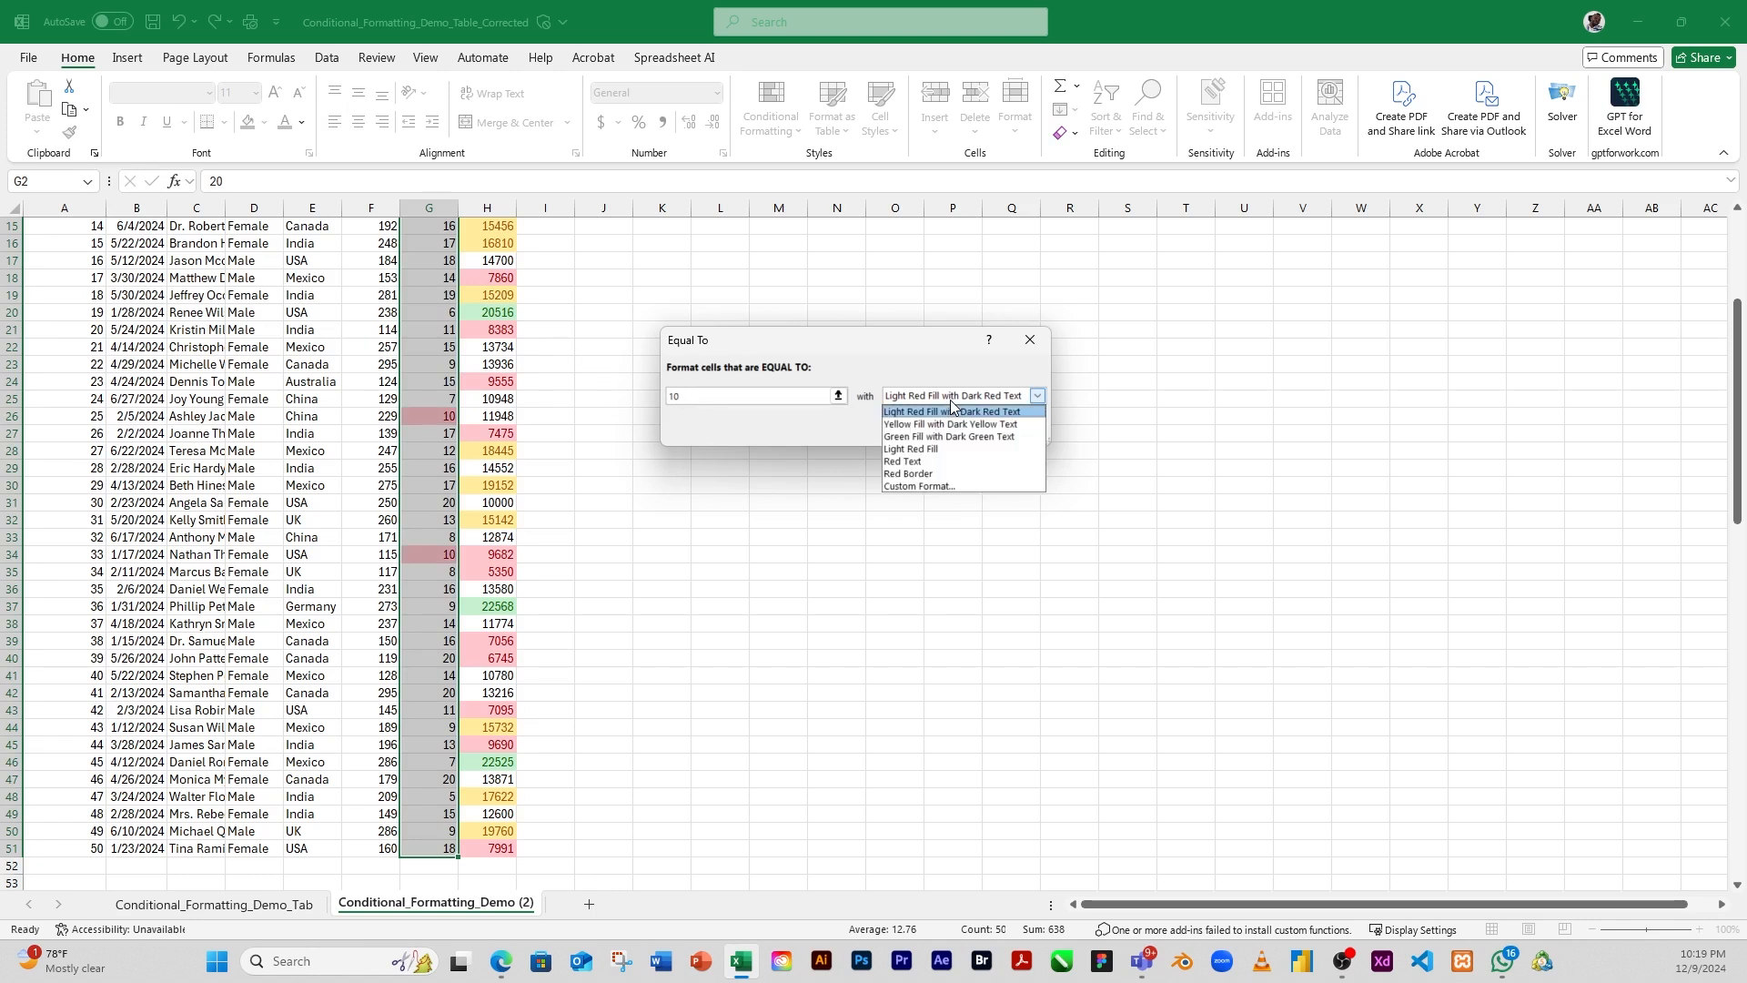
left_click(944, 487)
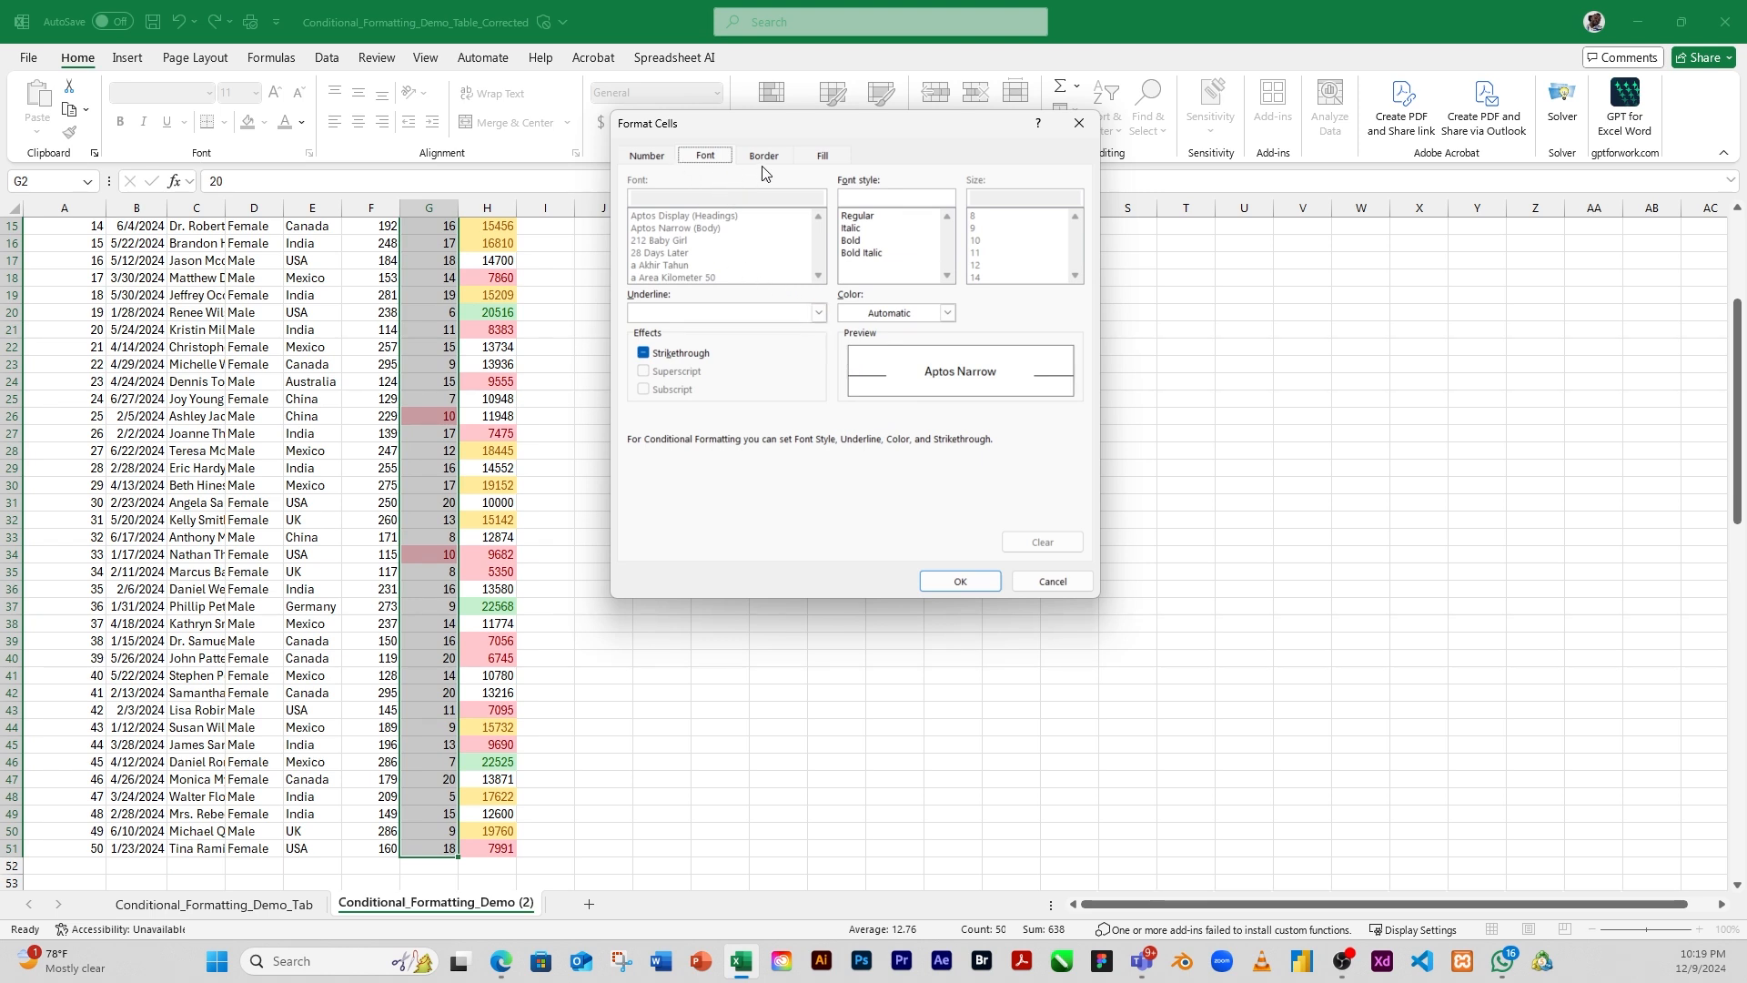
left_click(817, 157)
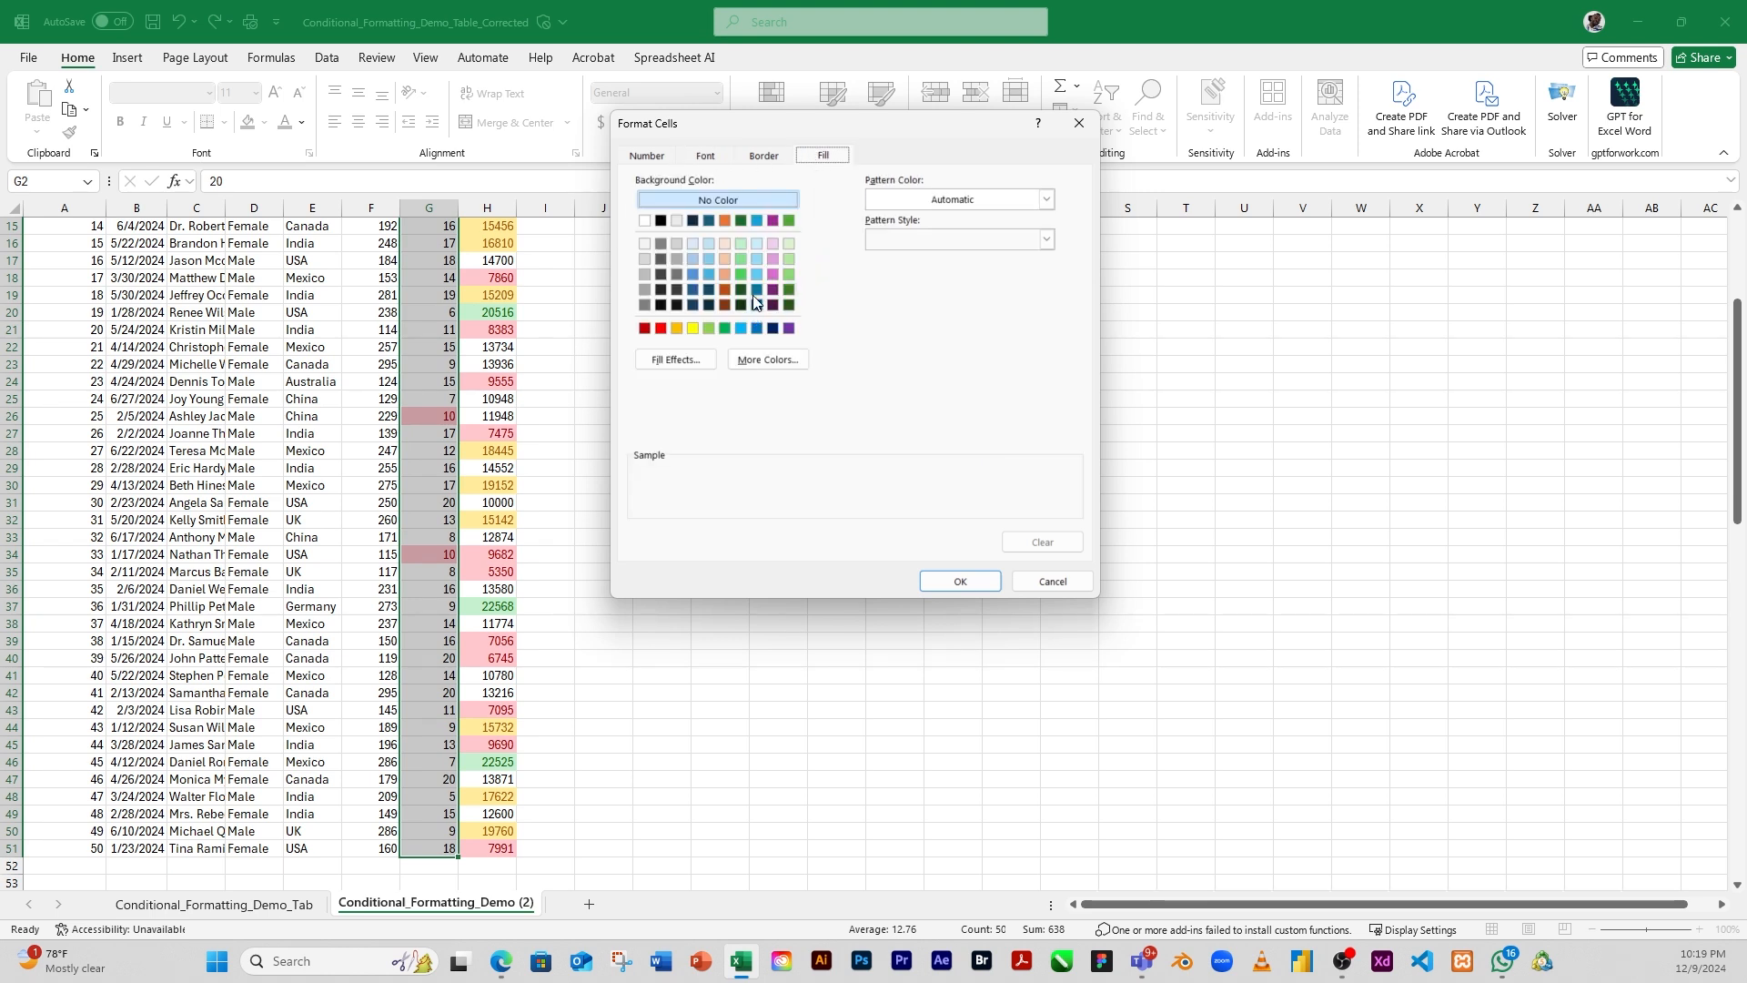
left_click(772, 246)
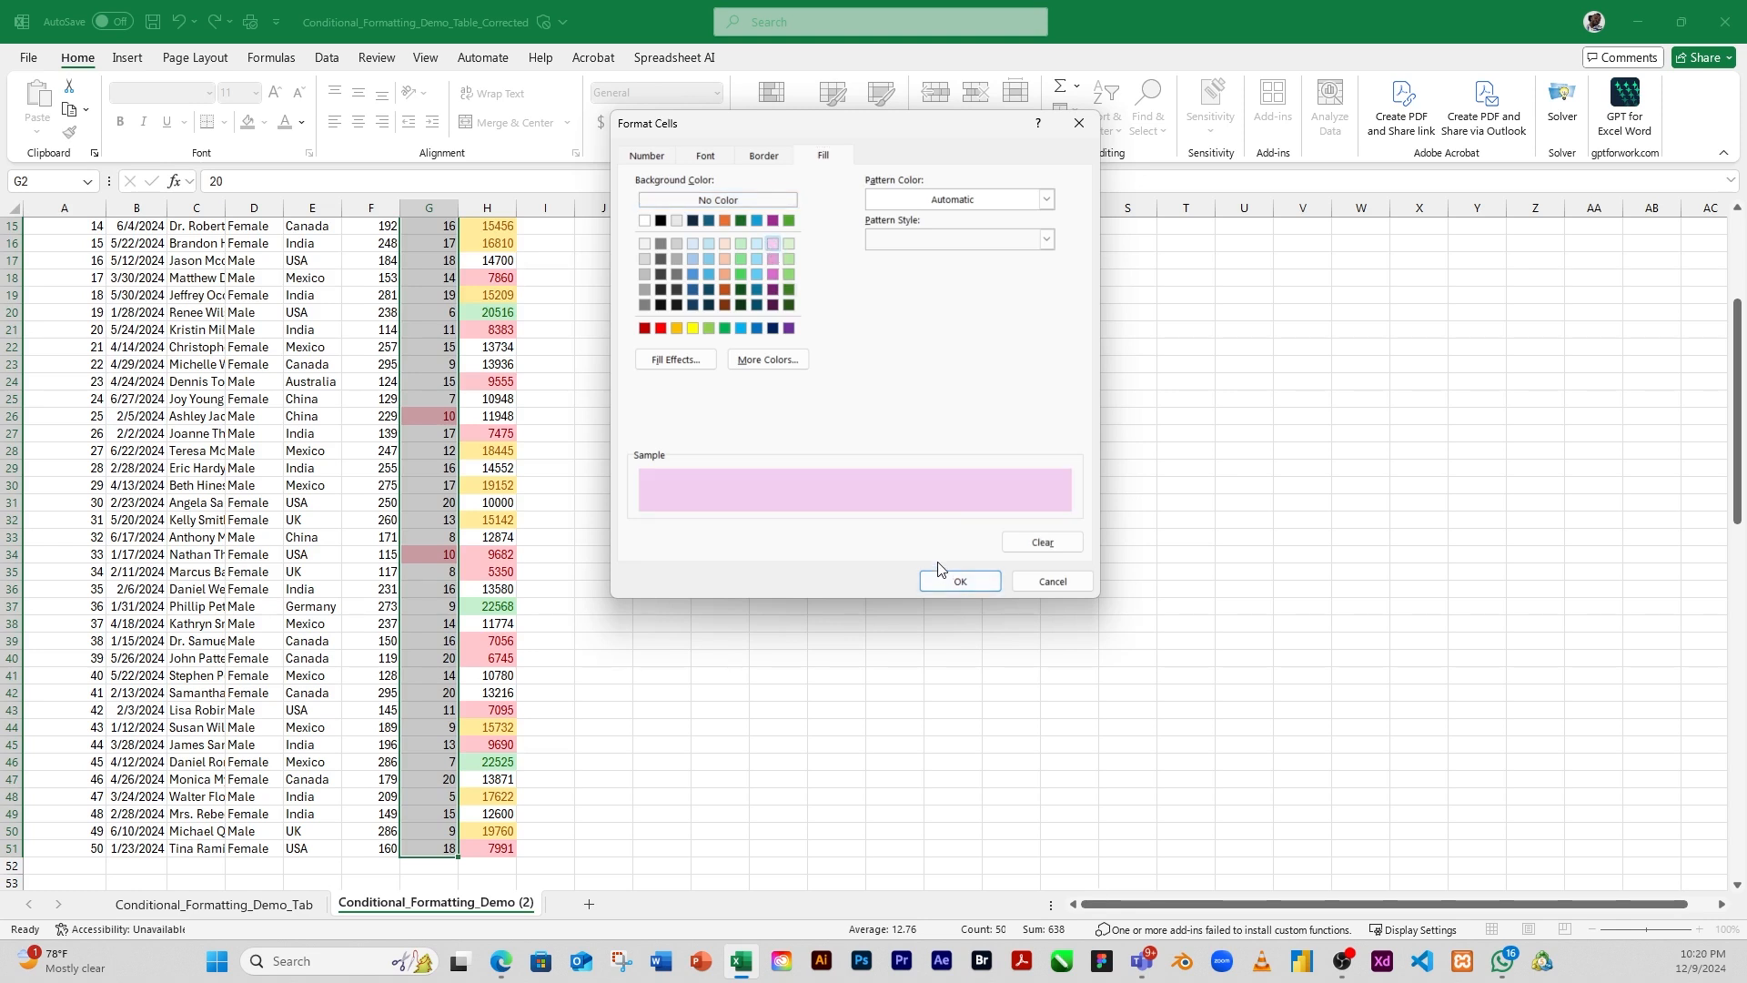
Lighten the custom pink fill to #FAEAF8 and apply the Equal To rule to the Discount column
left_click(775, 361)
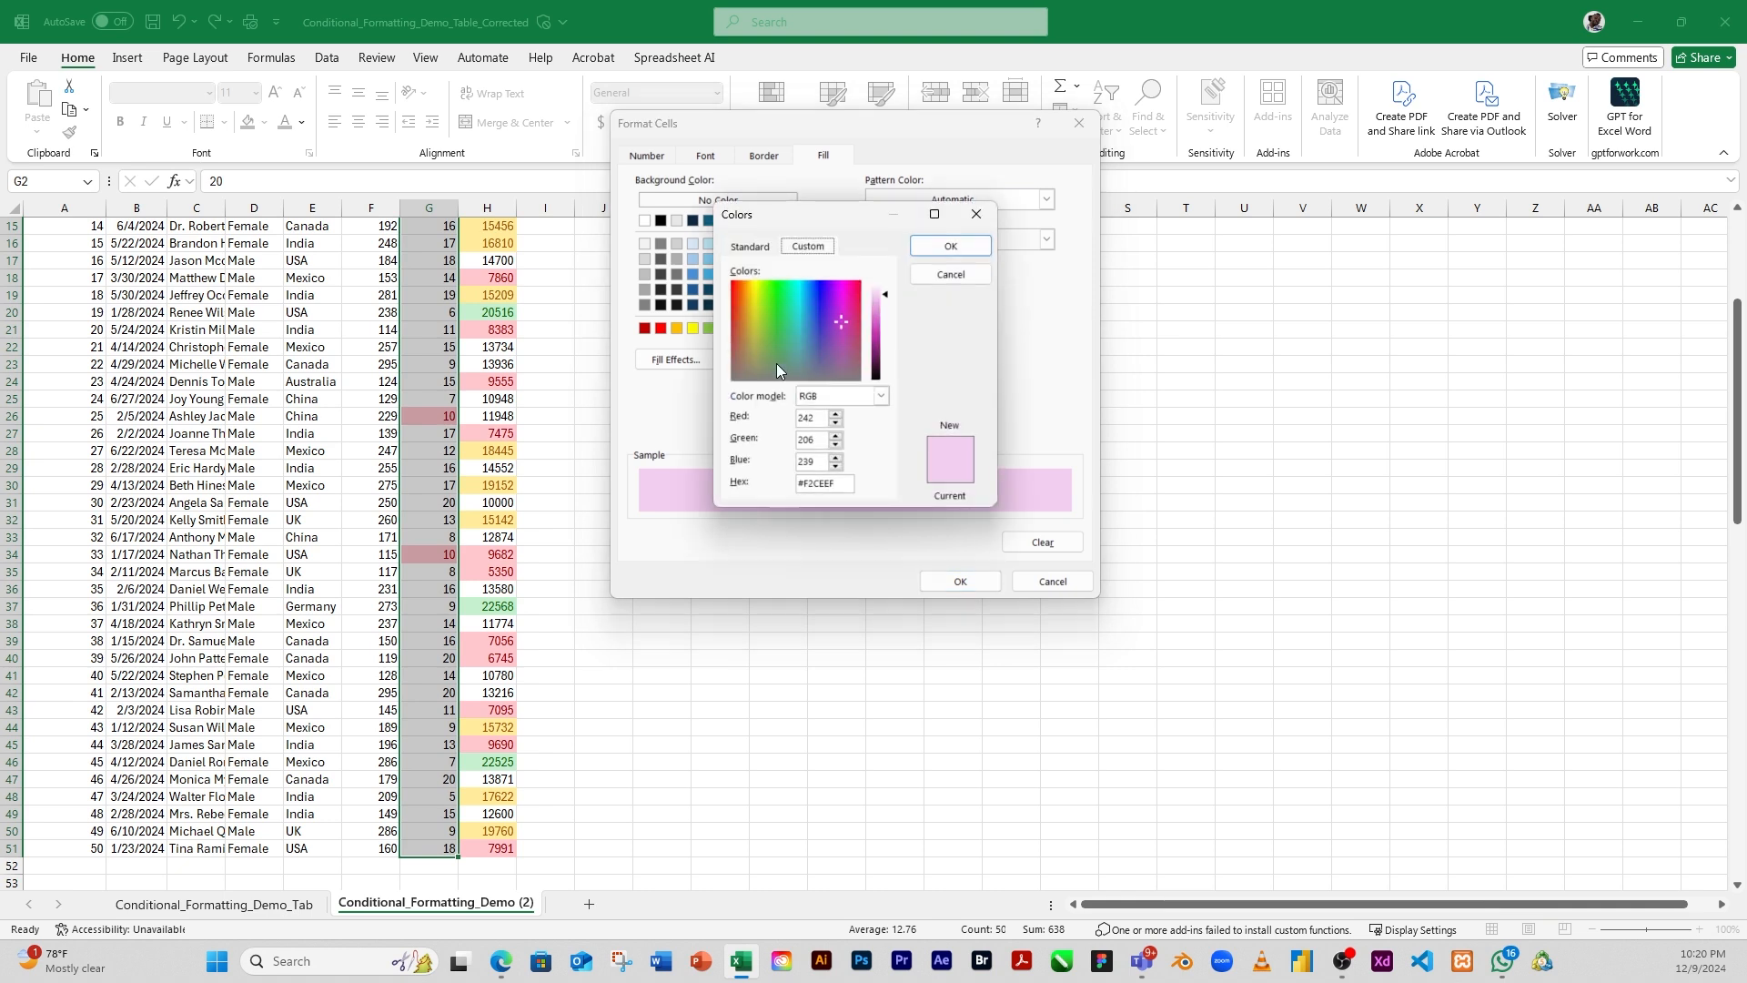
left_click(885, 293)
left_click_drag(887, 298, 887, 295)
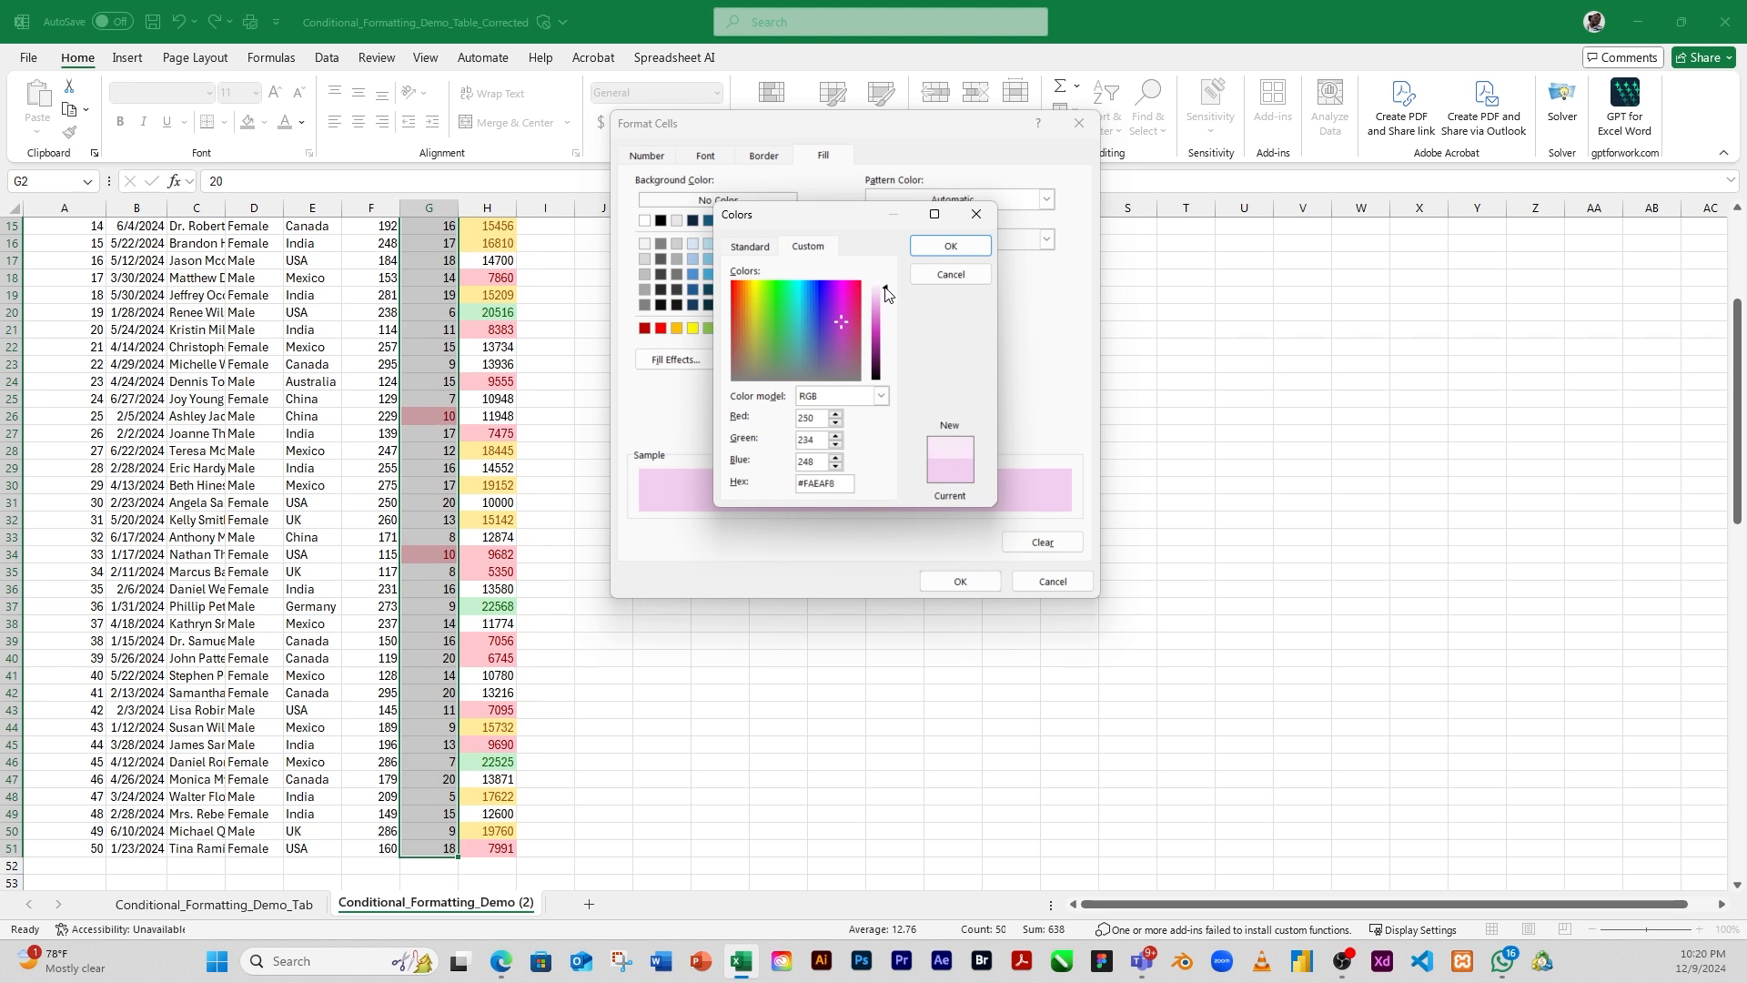
left_click(944, 247)
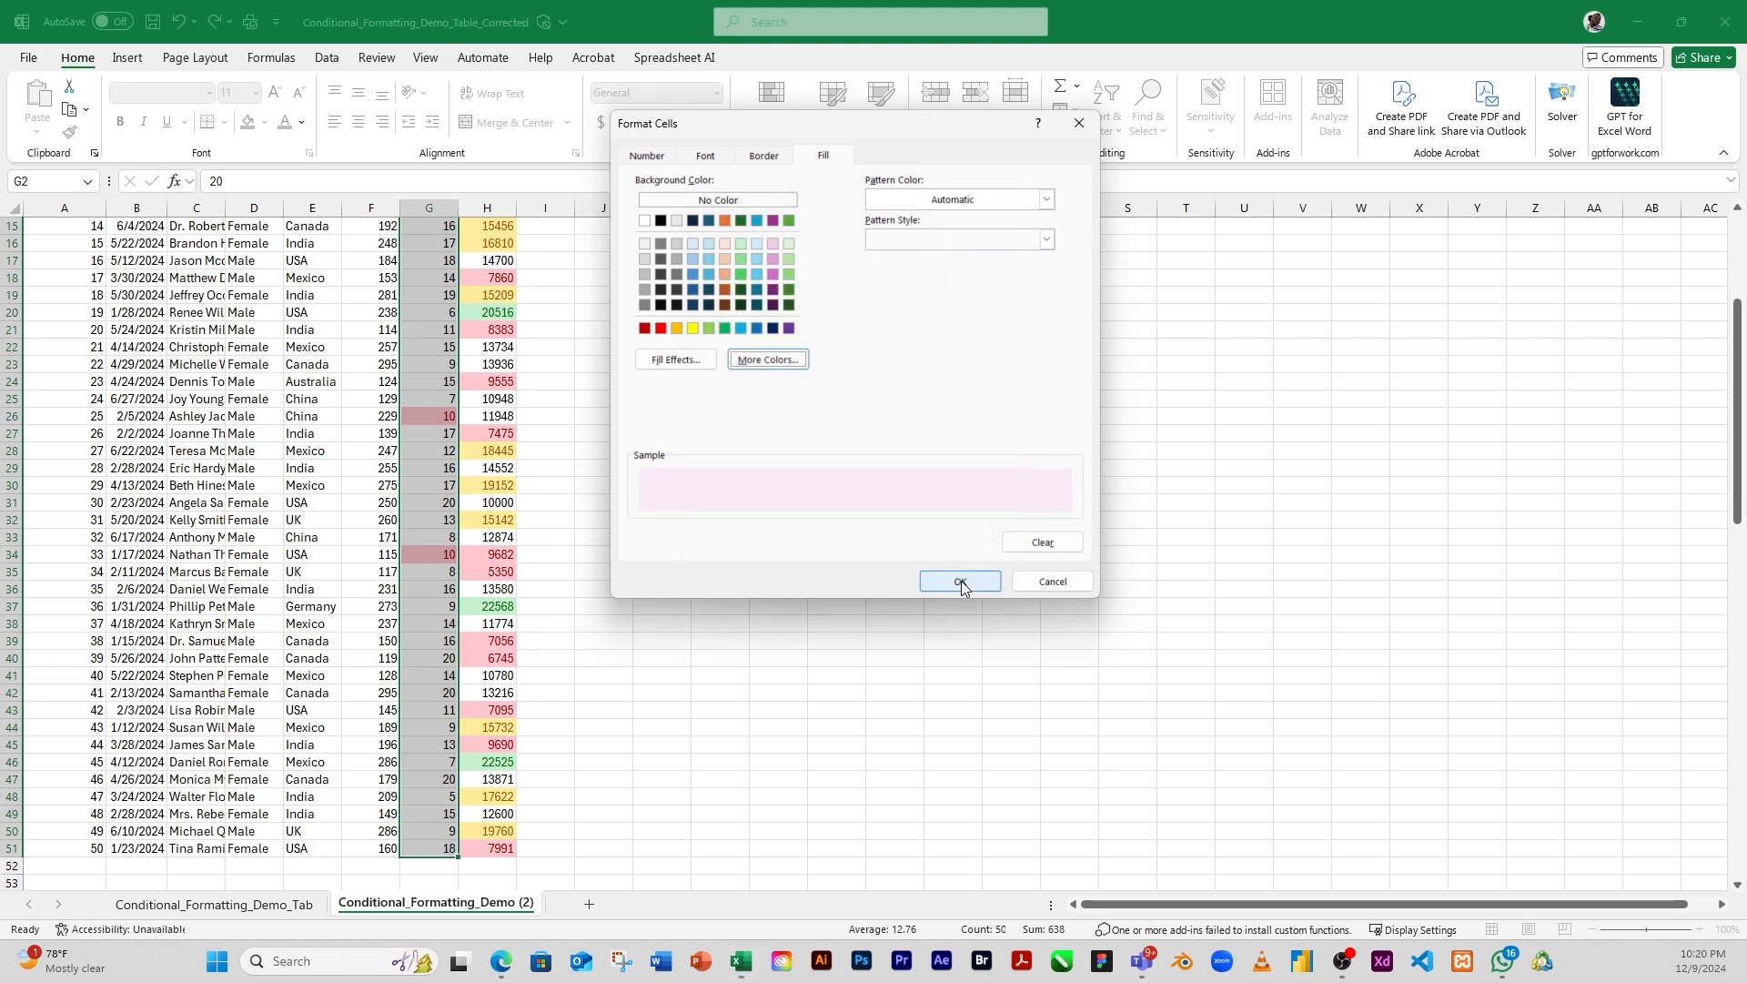
left_click(961, 583)
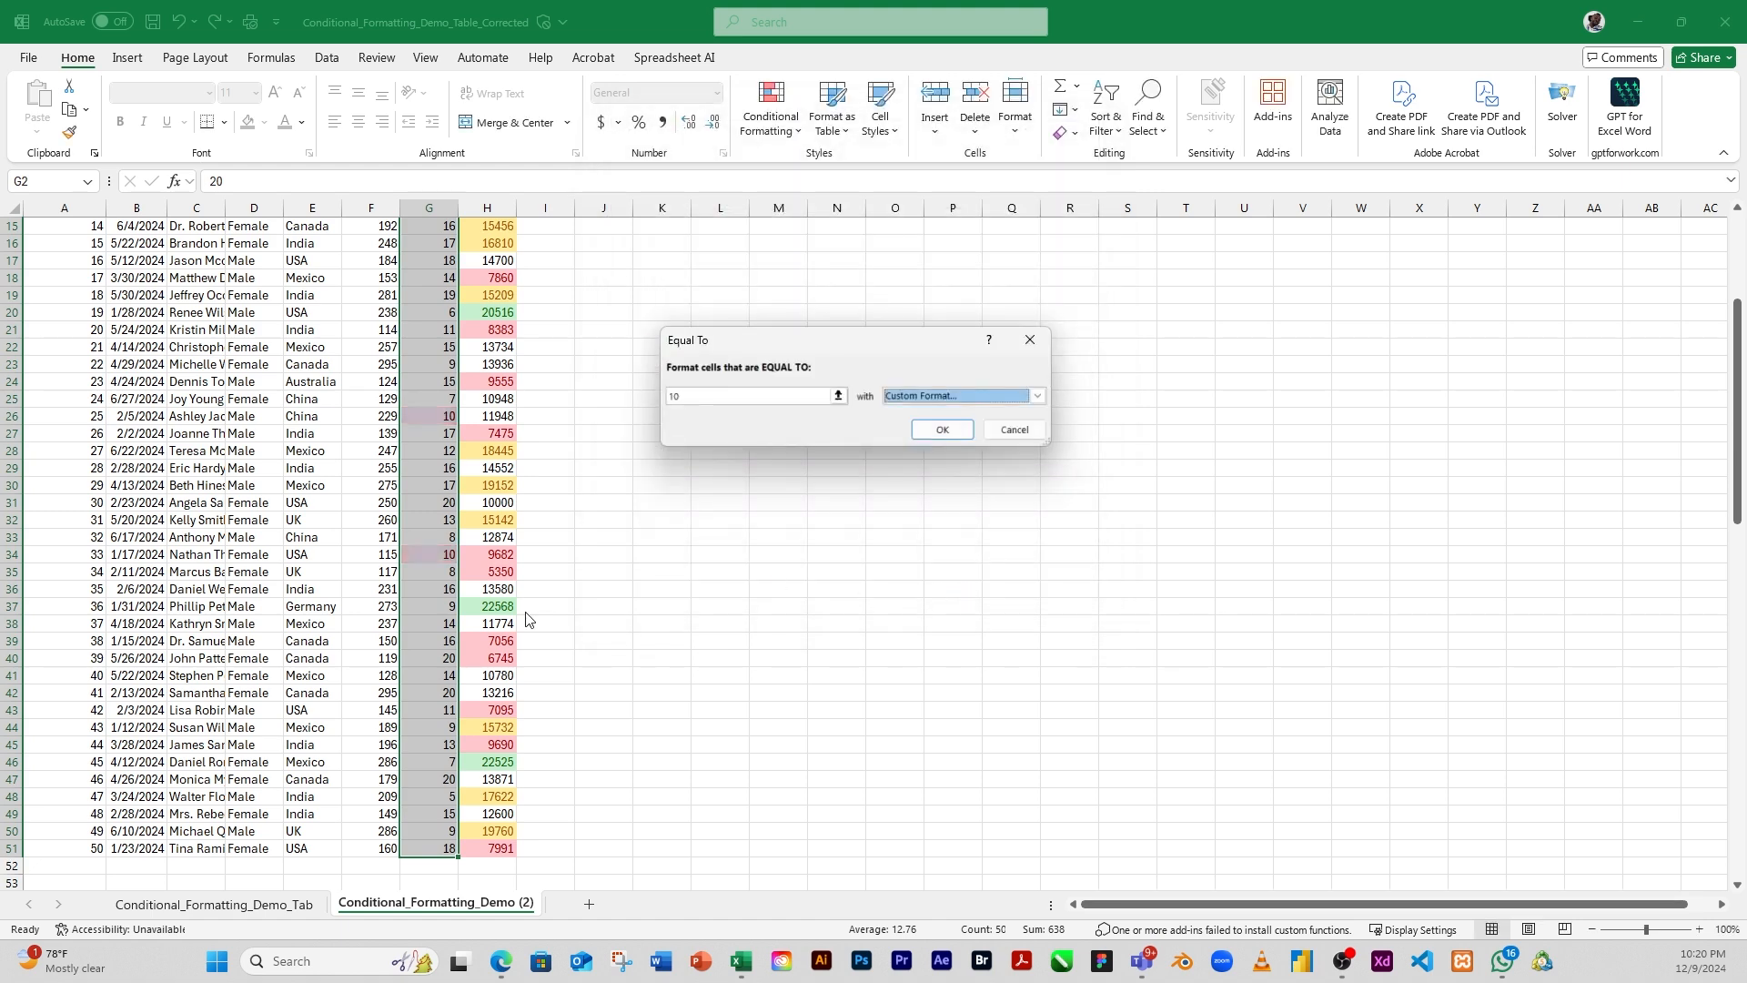
left_click(942, 429)
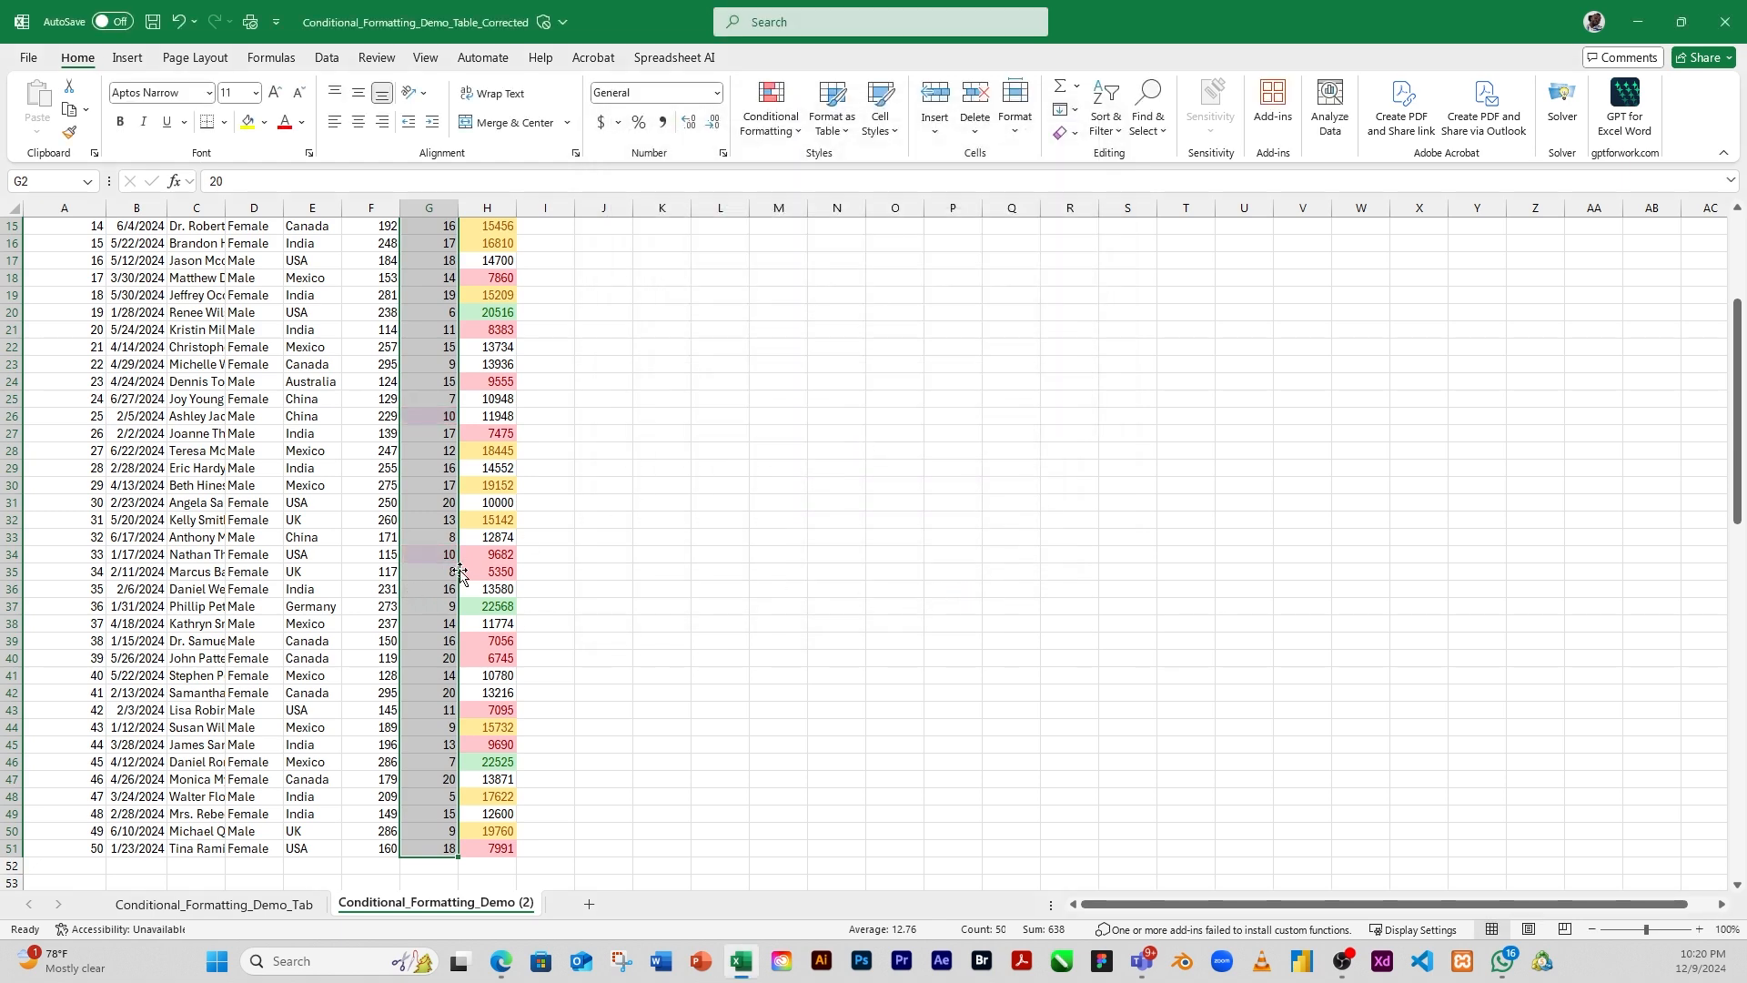
Examine the Discount column for the cells highlighted by the Equal To rule
left_click(414, 528)
left_click(420, 551)
left_click(419, 416)
scroll(428, 452, "up", 5)
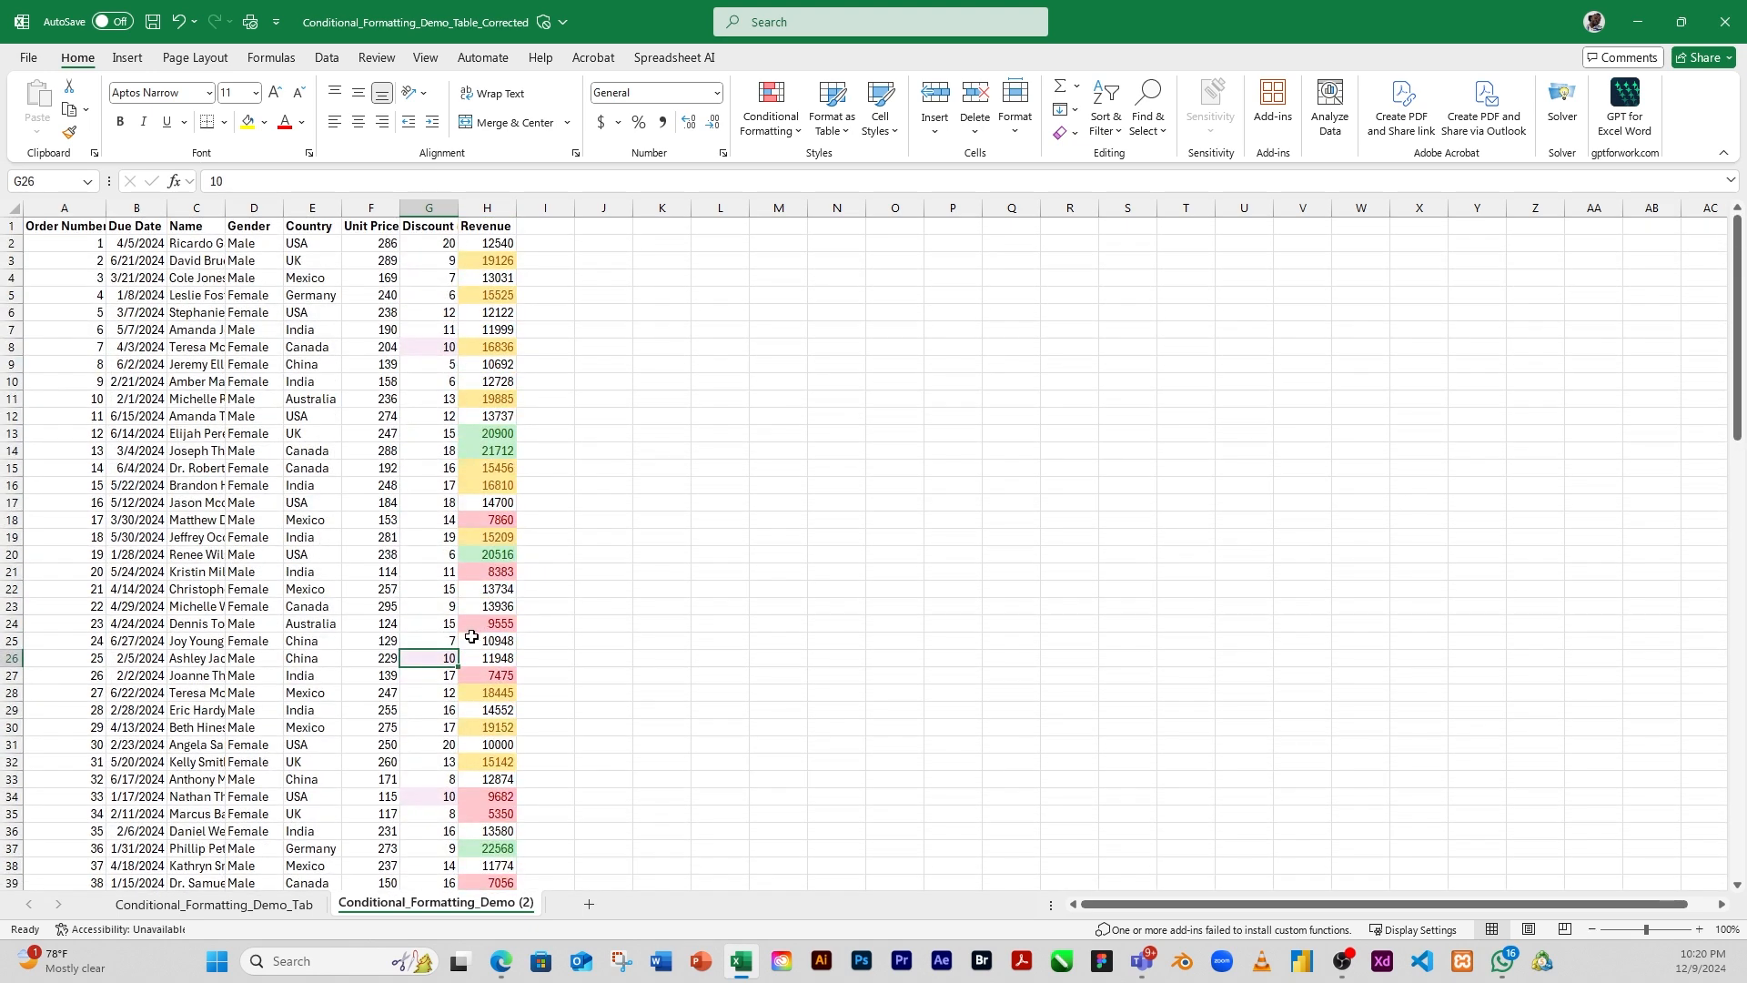
scroll(420, 621, "down", 5)
scroll(424, 624, "down", 3)
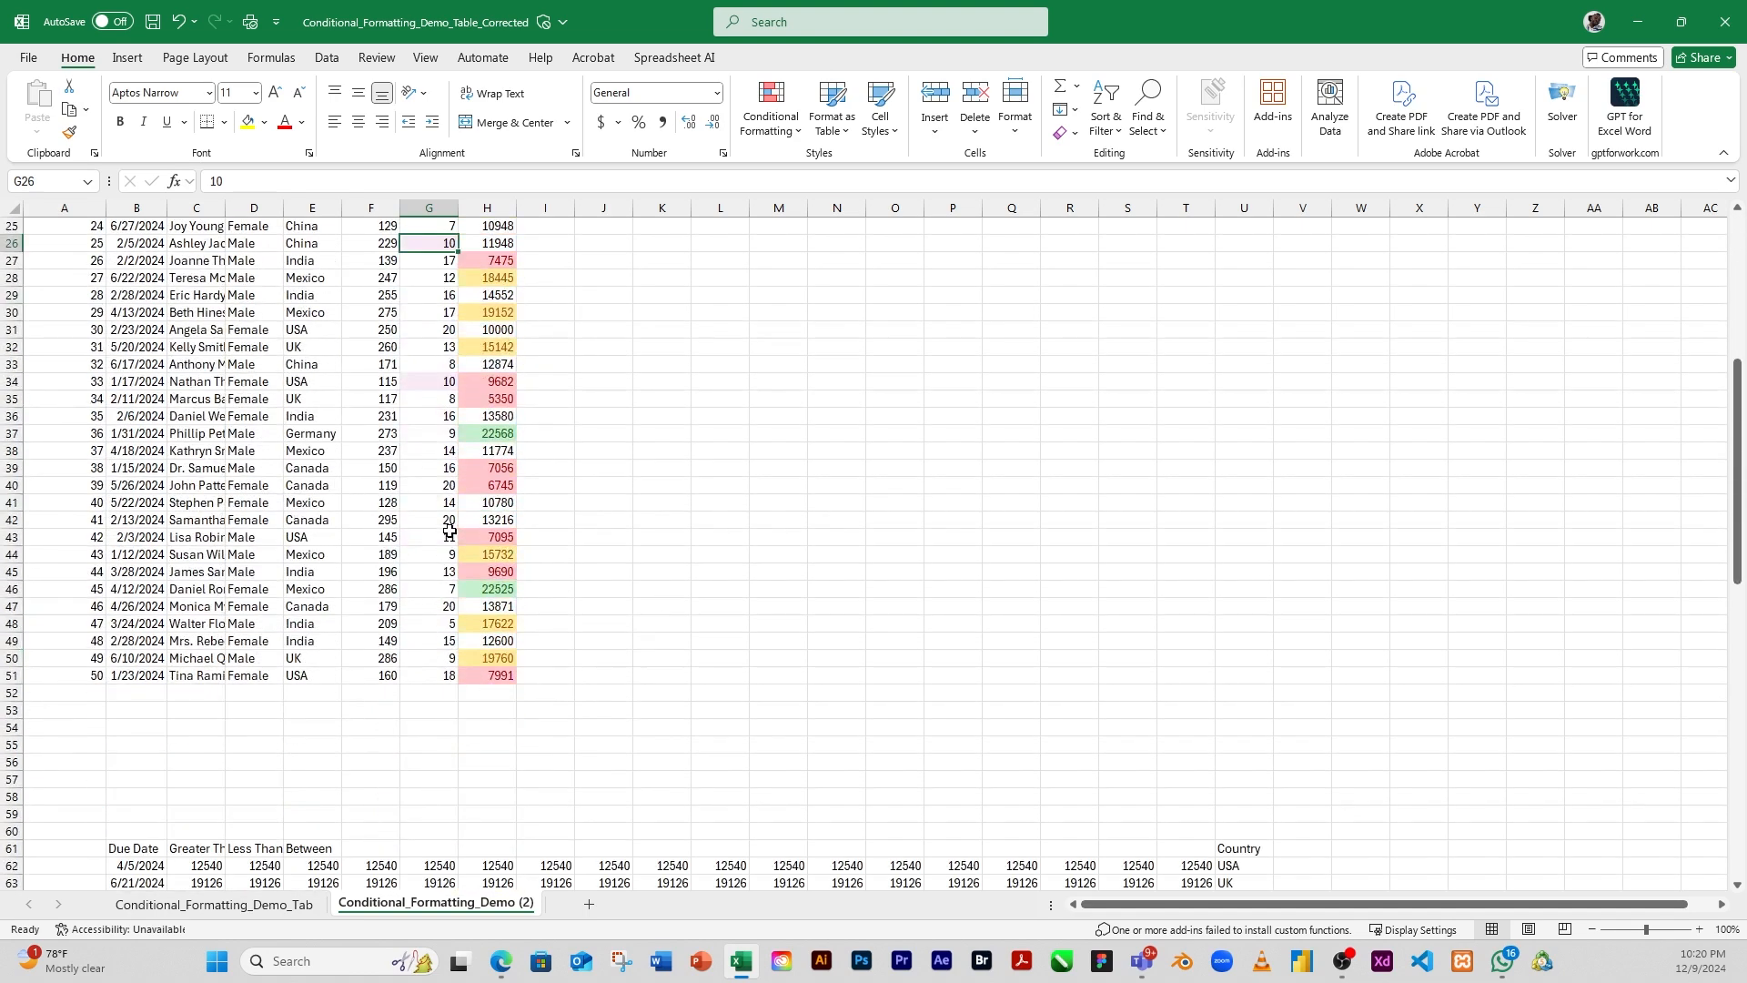
scroll(401, 394, "up", 3)
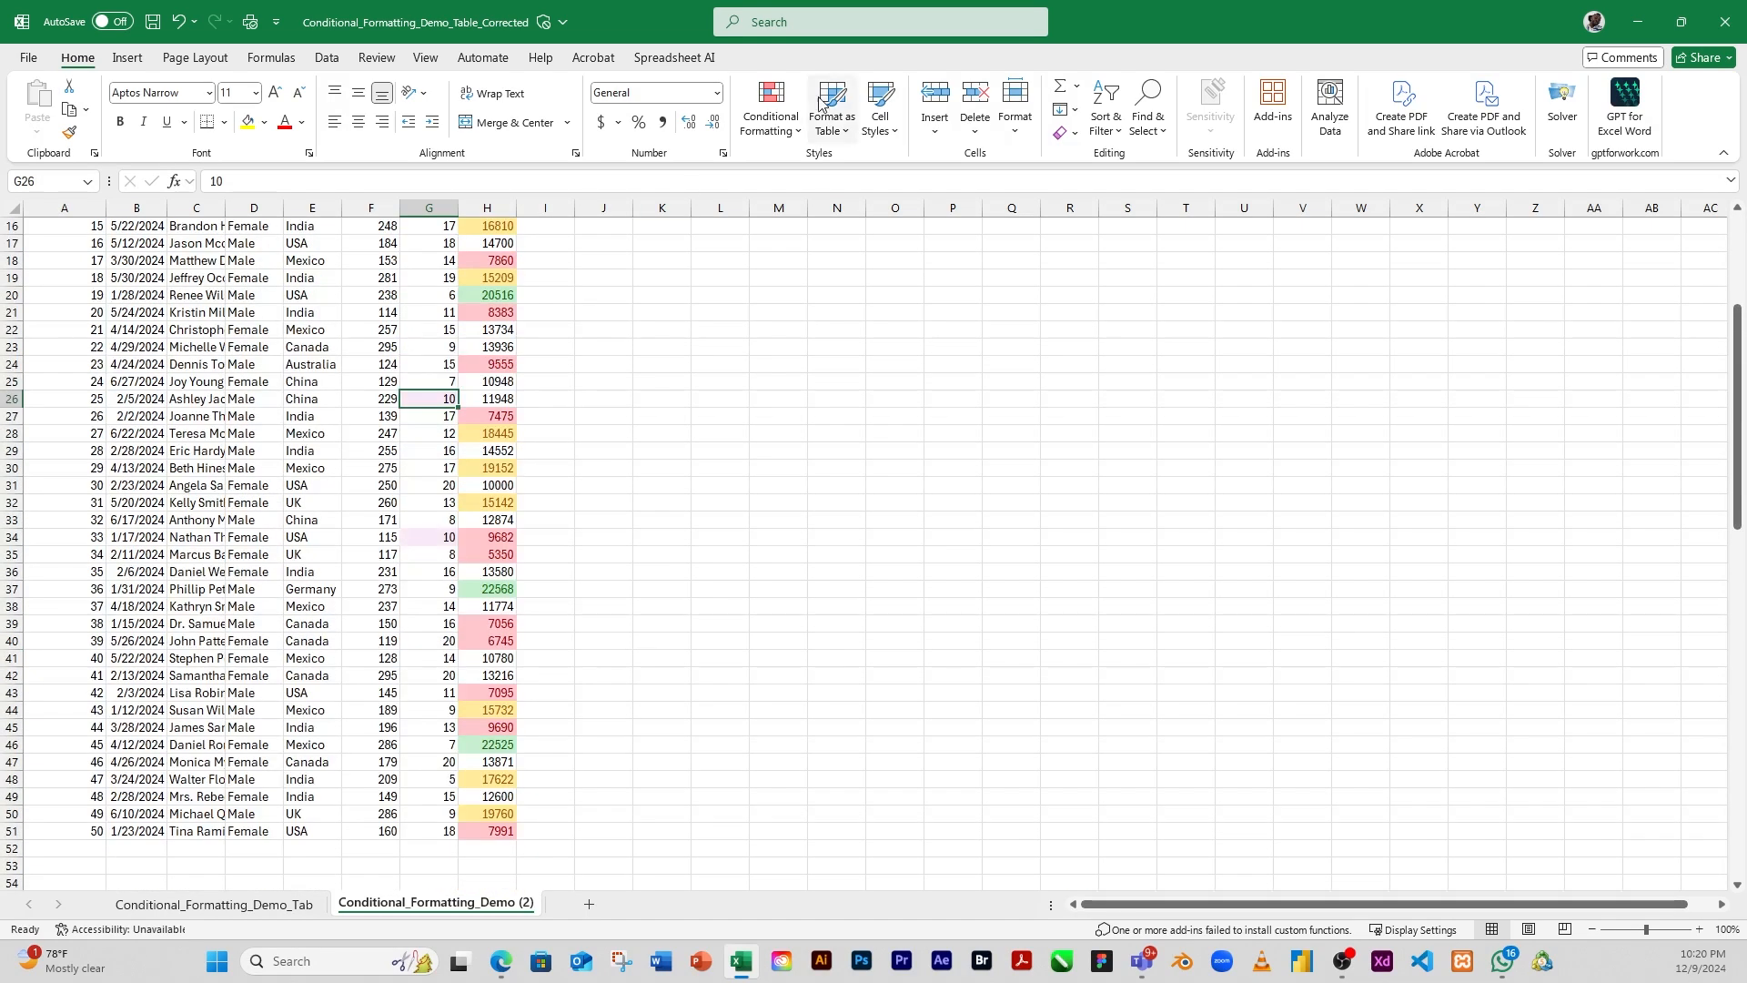
left_click(789, 127)
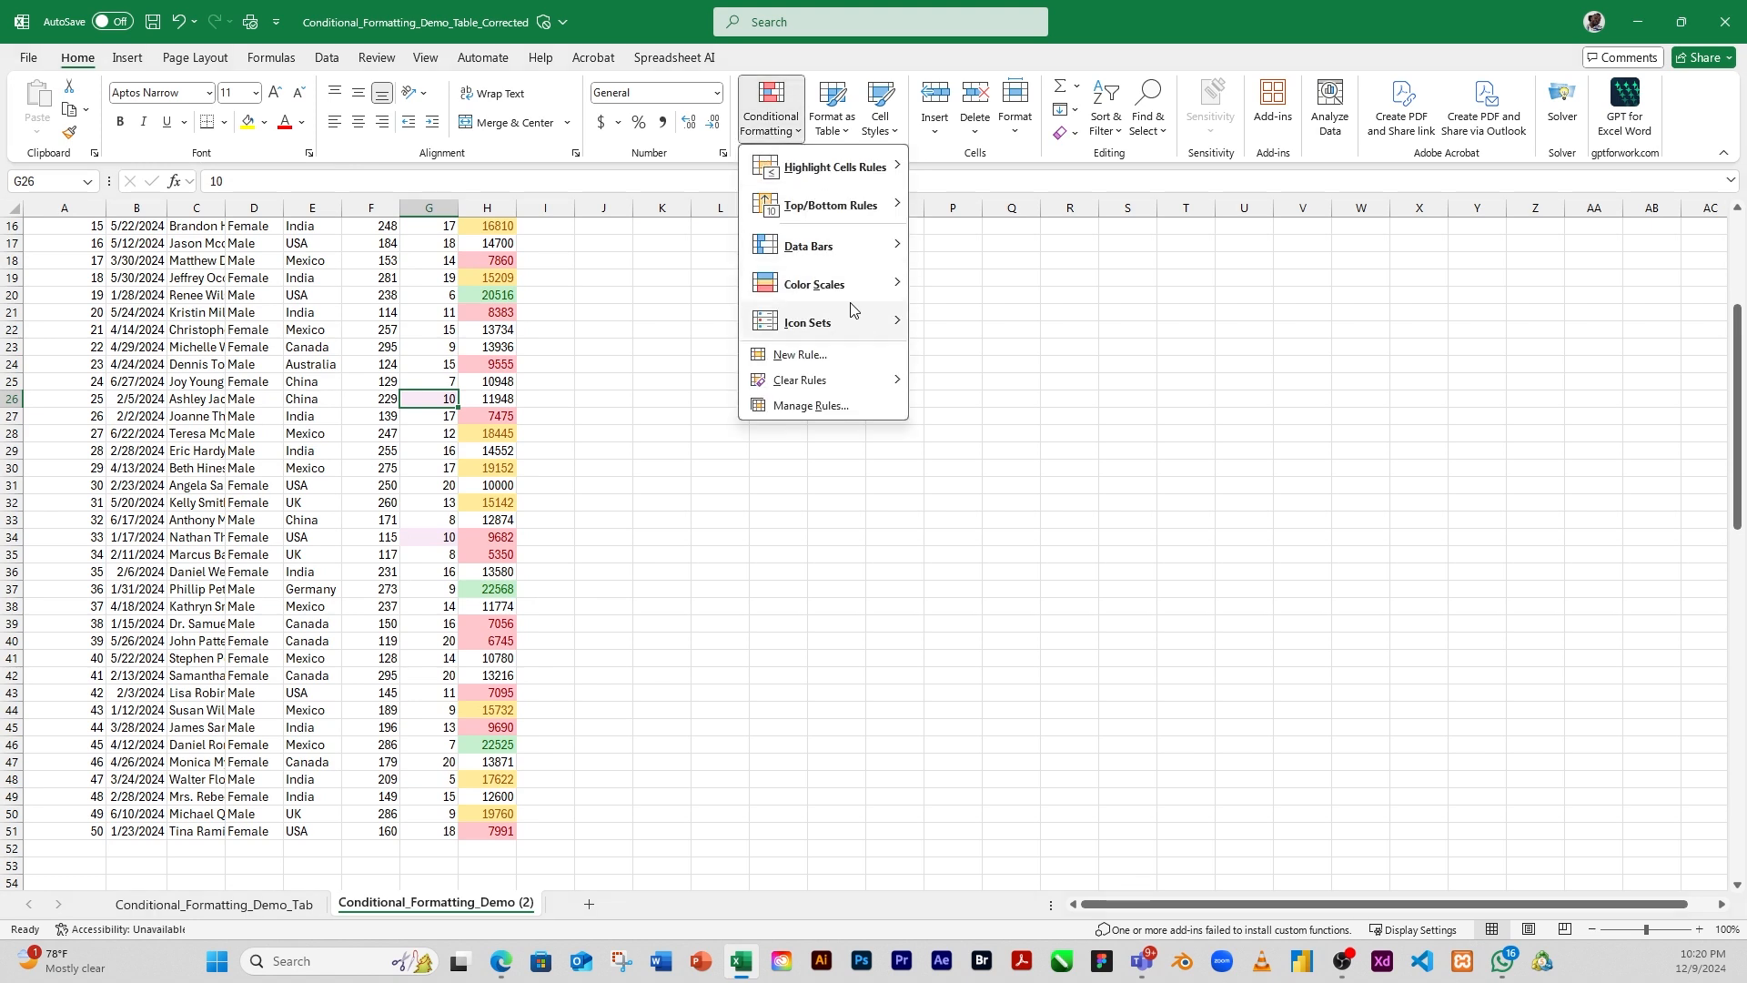
mouse_move(848, 169)
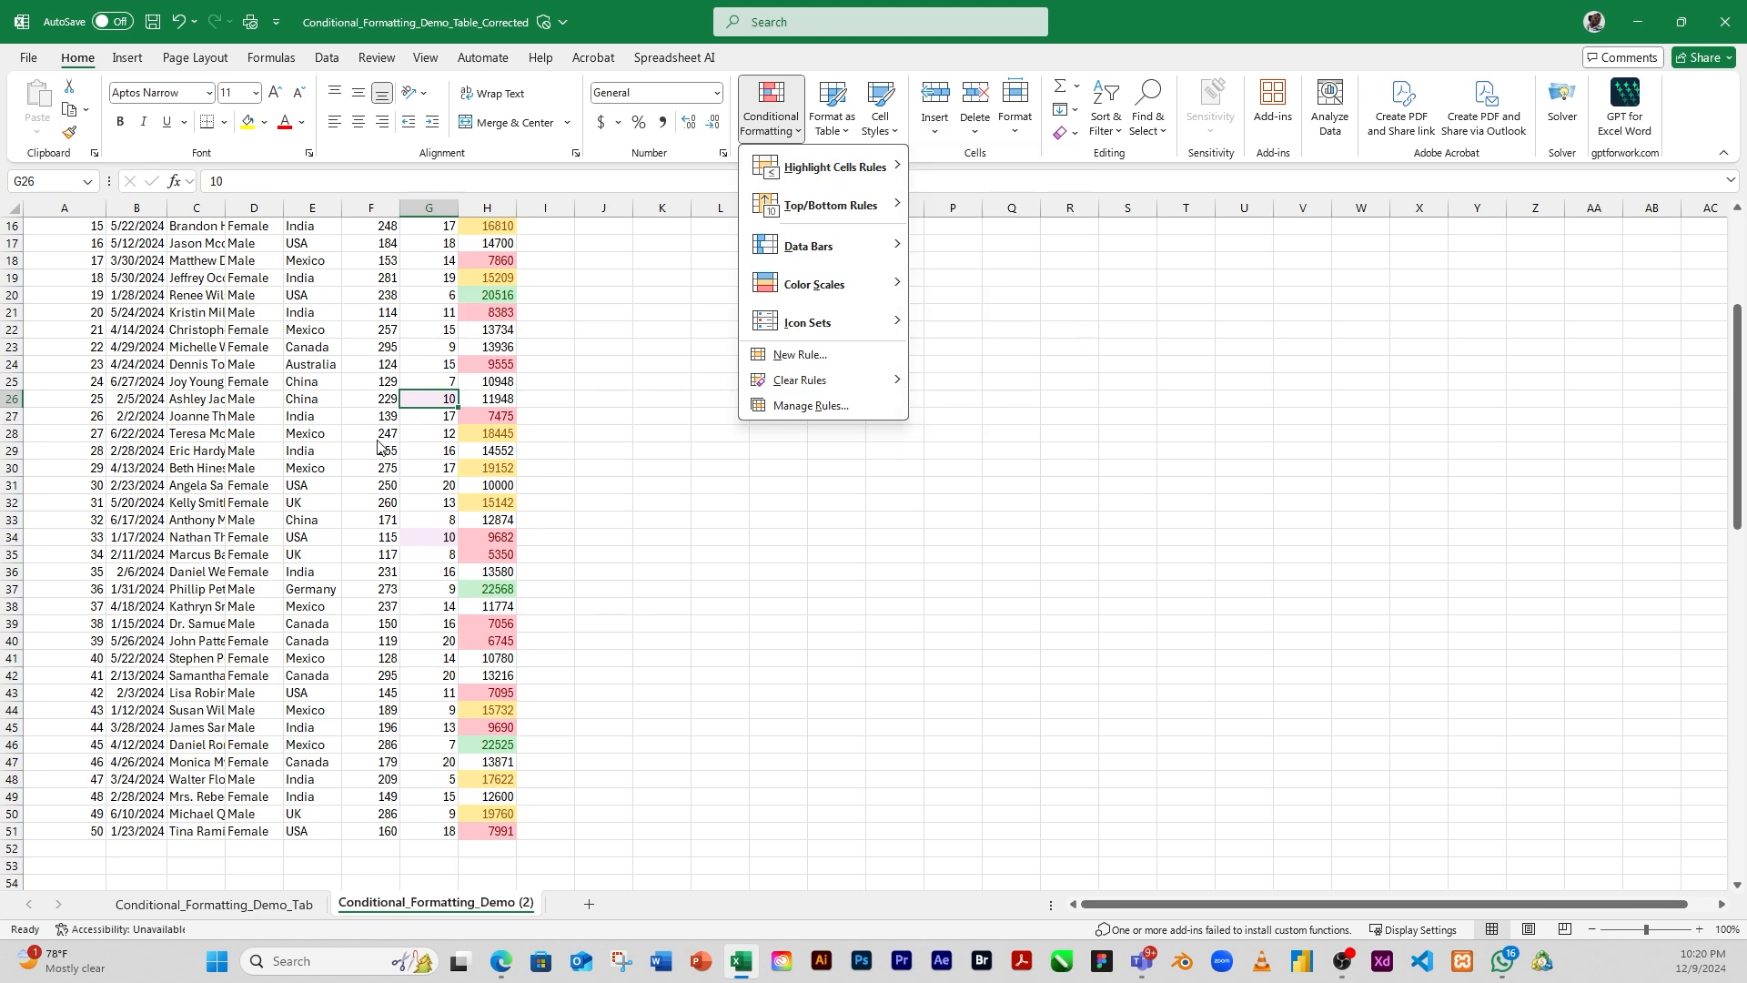
left_click(324, 429)
Set up a Text That Contains highlight rule for the Country values in E2:E51 with the text China
scroll(249, 449, "up", 5)
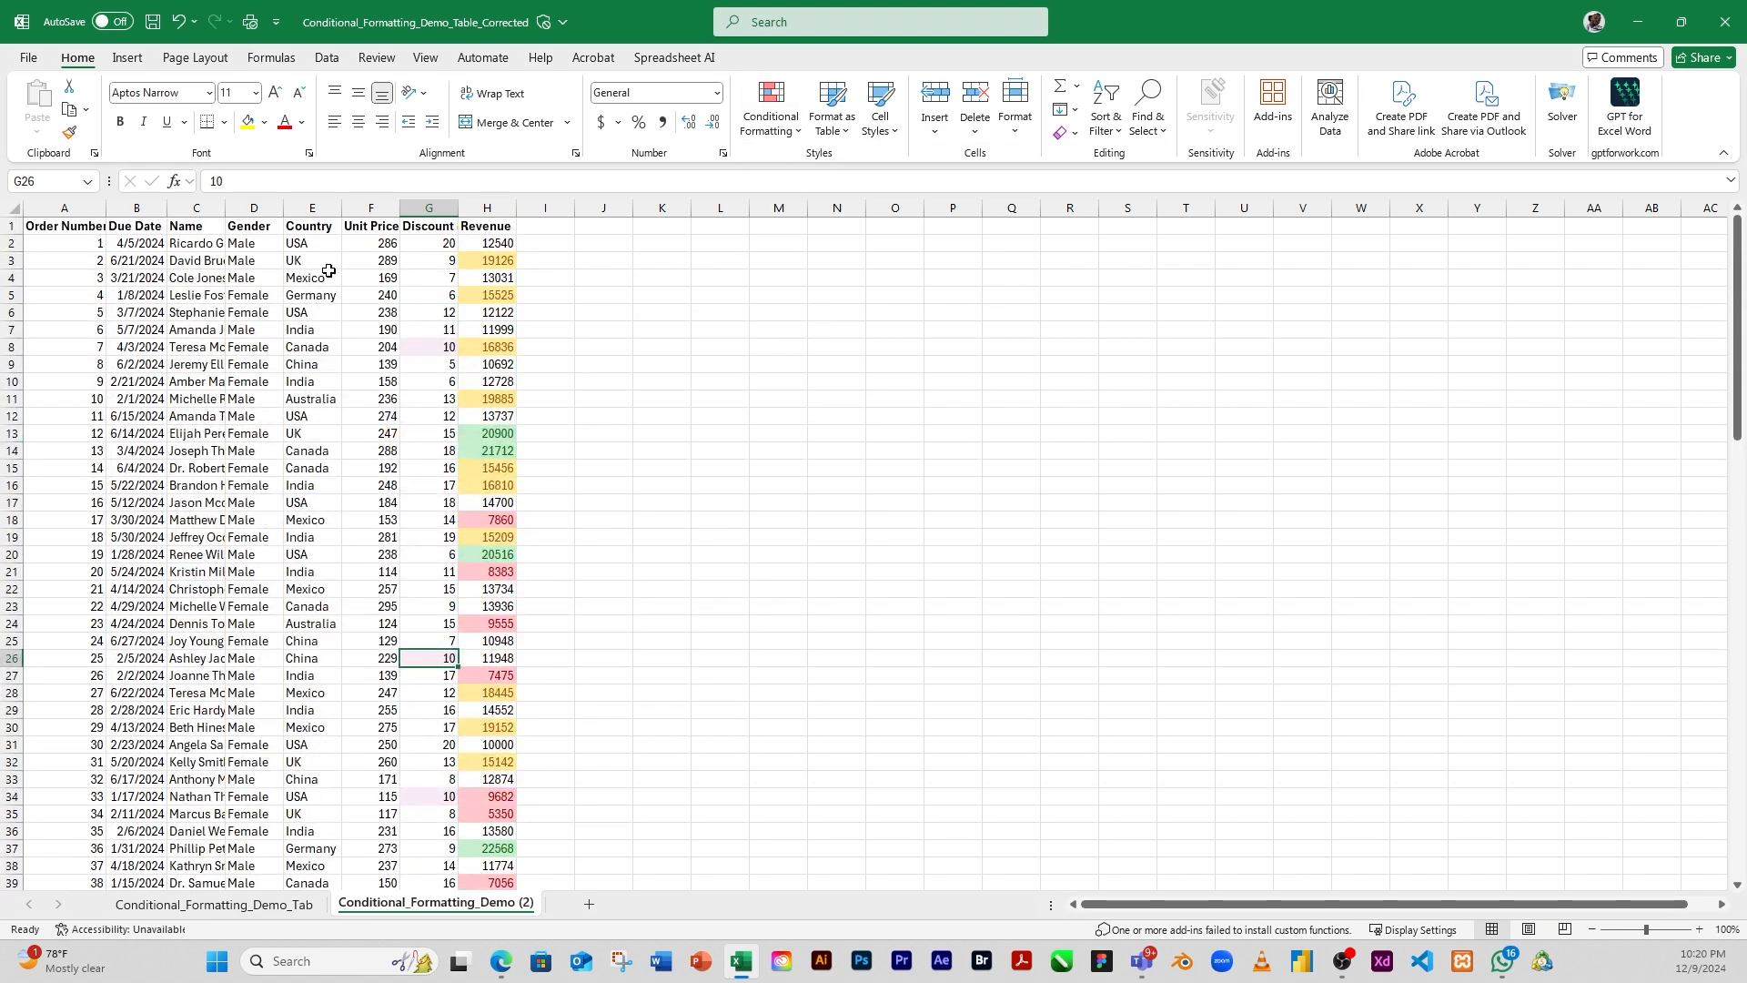
left_click_drag(306, 242, 314, 848)
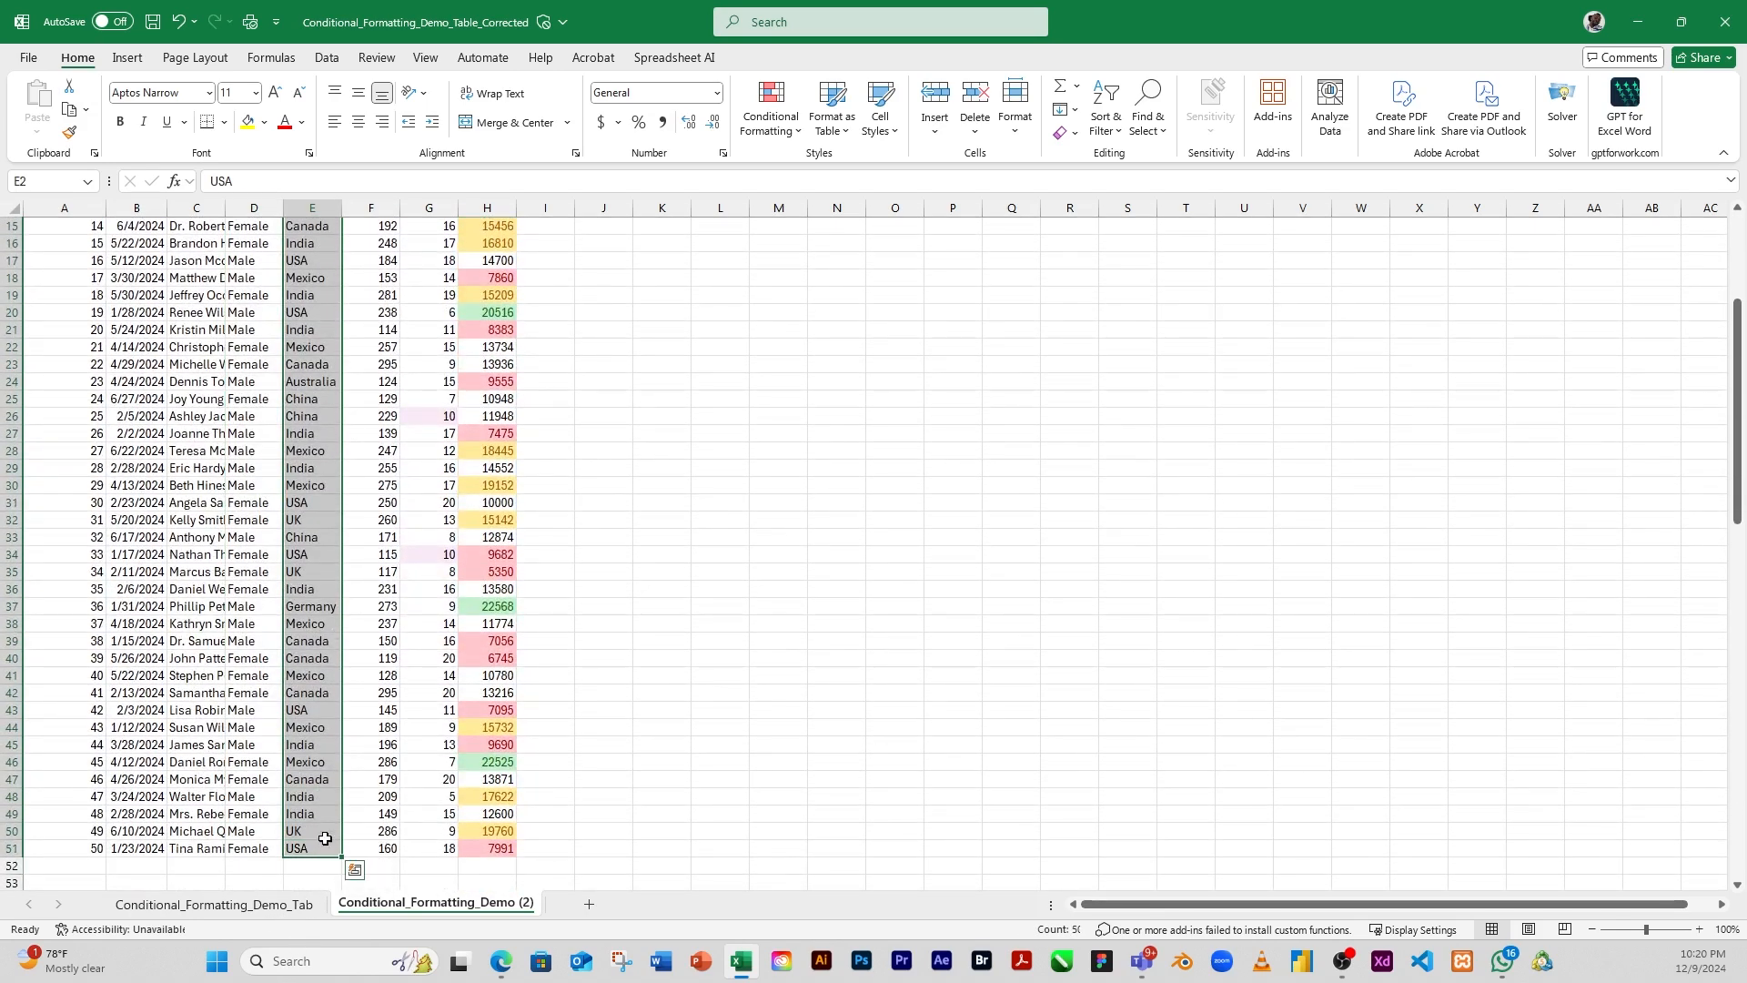
left_click(782, 123)
mouse_move(889, 164)
left_click(1003, 319)
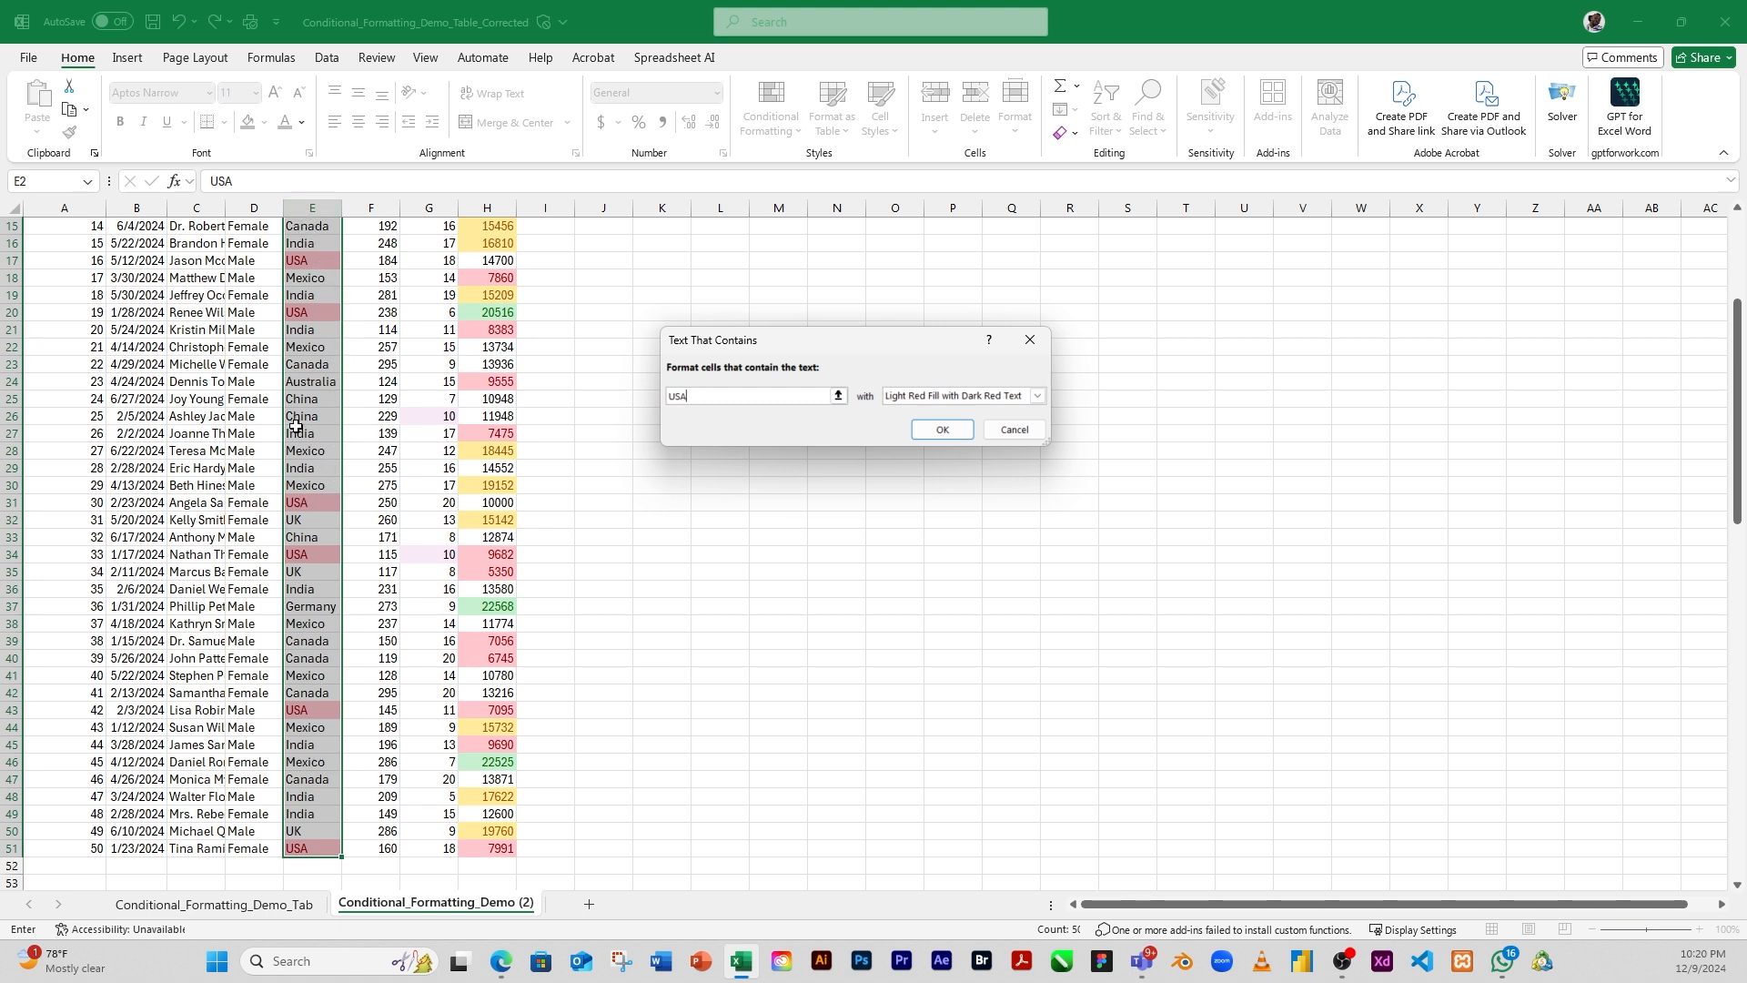
left_click_drag(711, 398, 663, 391)
type("China")
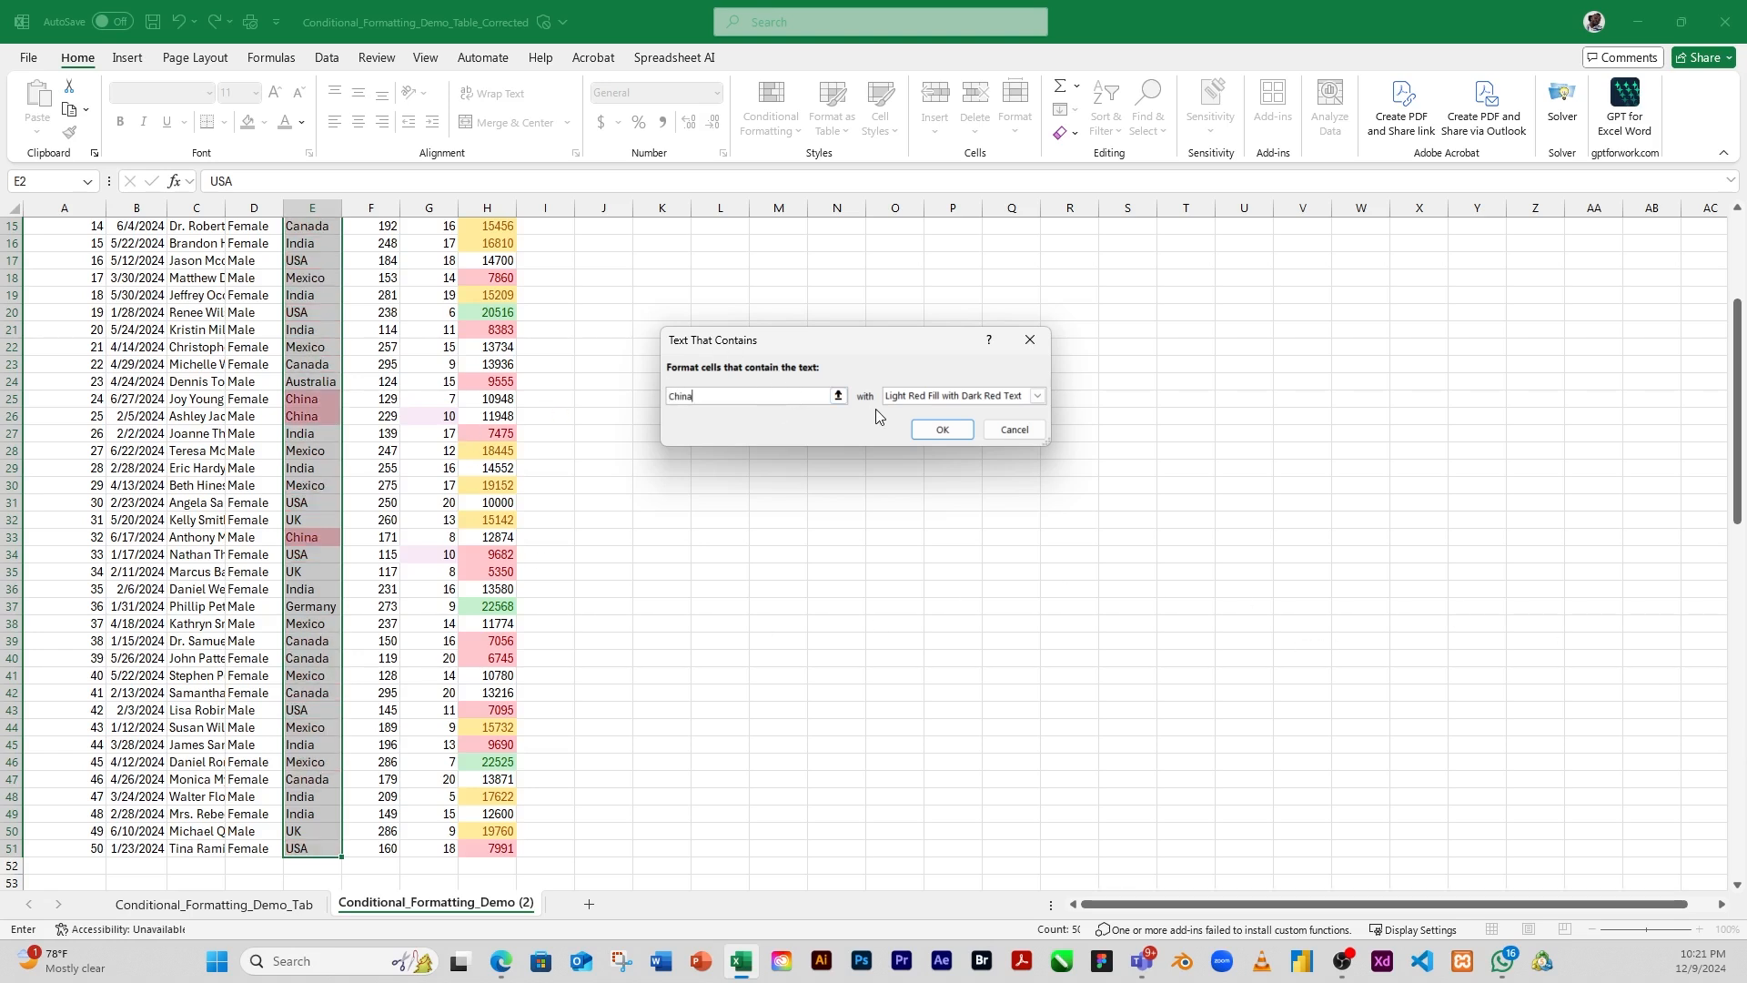
Give the Text That Contains rule a custom format with a light blue background fill and apply it to the Country column
left_click(918, 403)
left_click(919, 410)
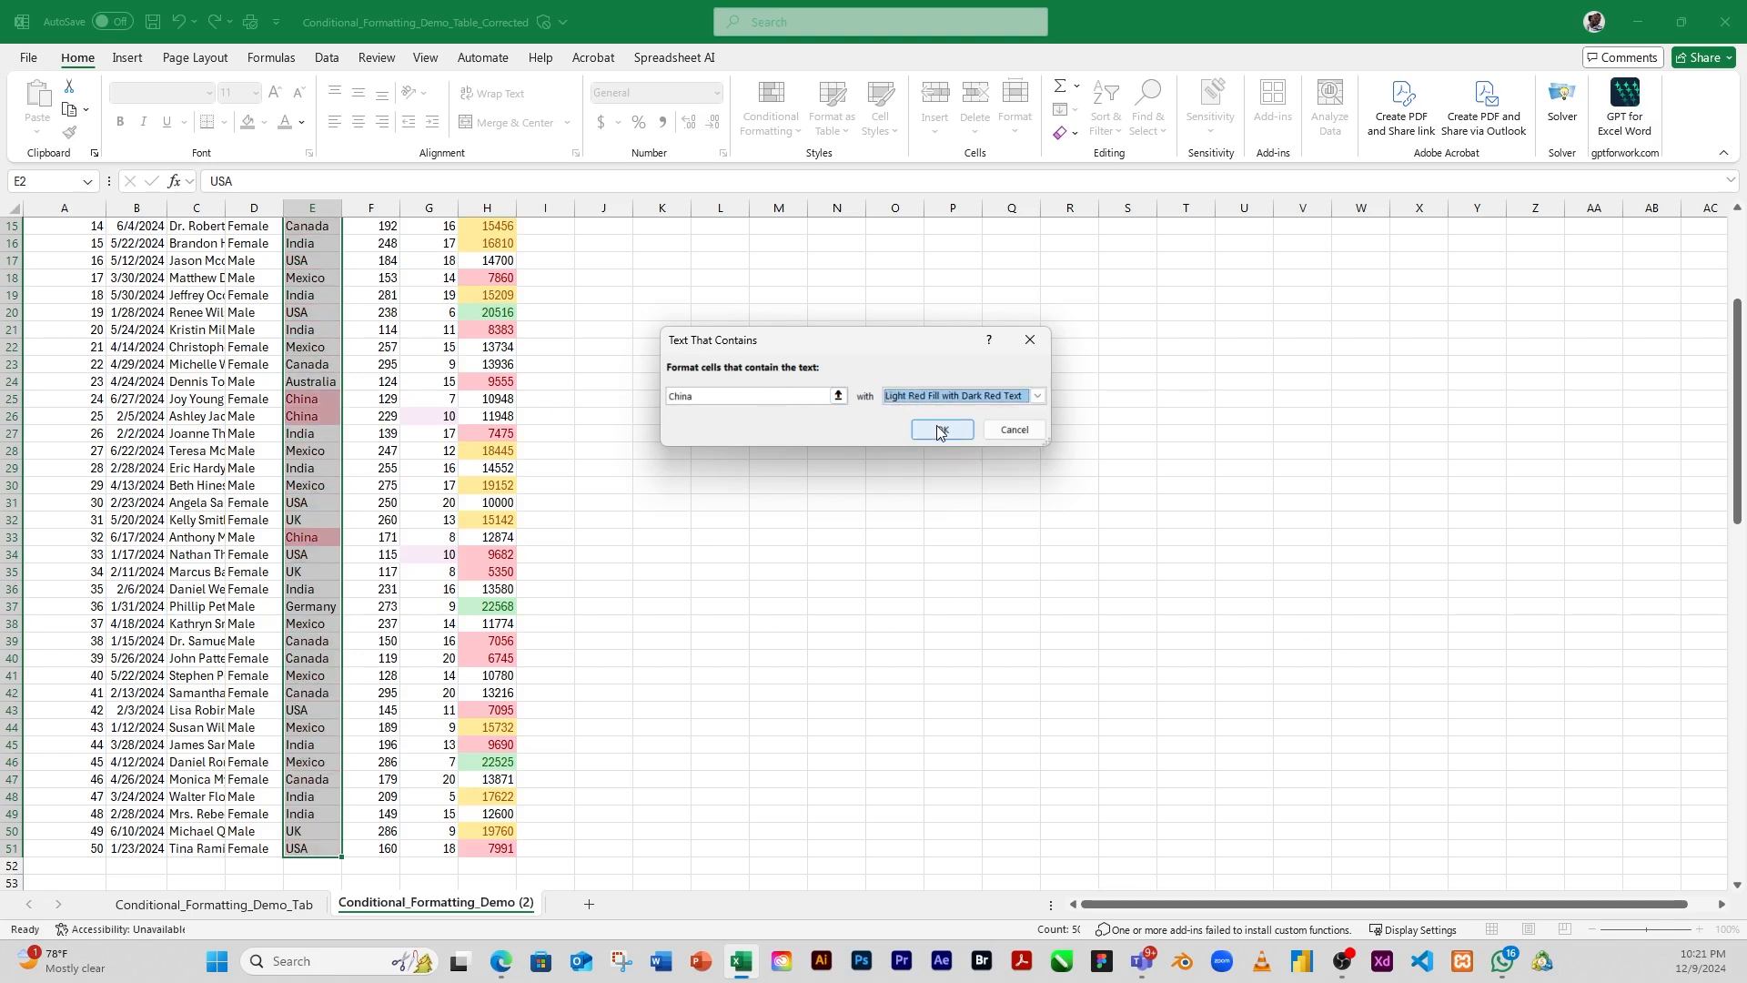
left_click(966, 398)
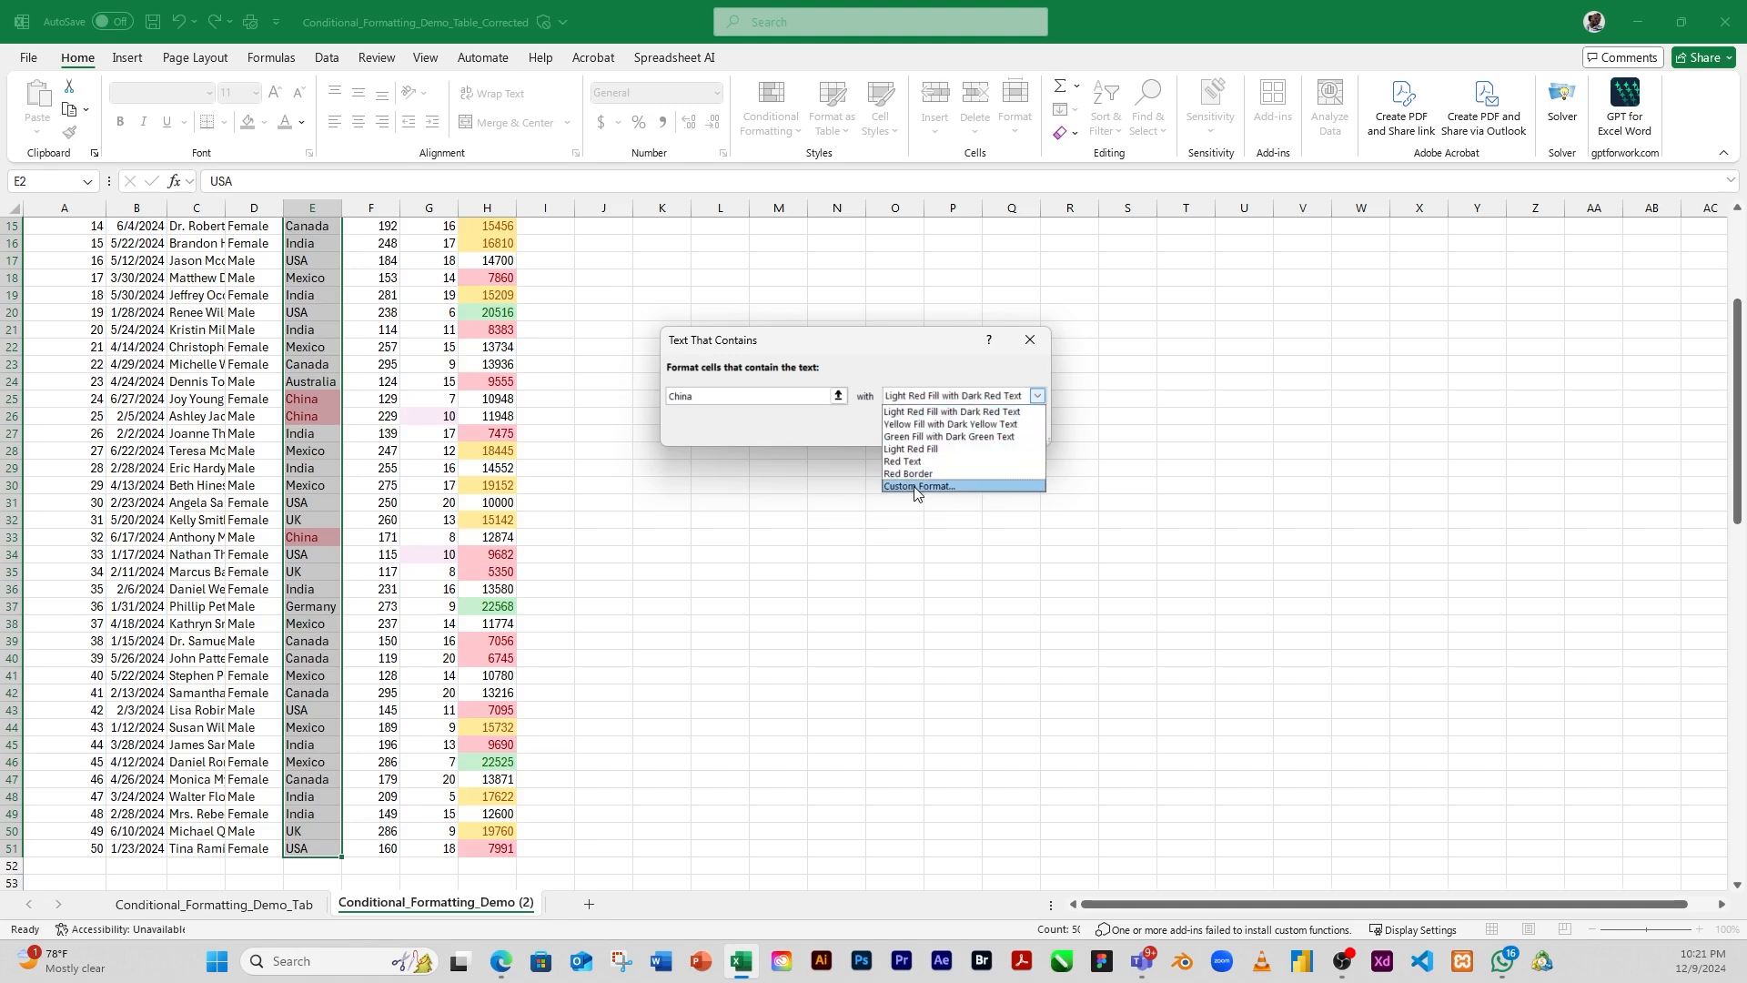
left_click(913, 486)
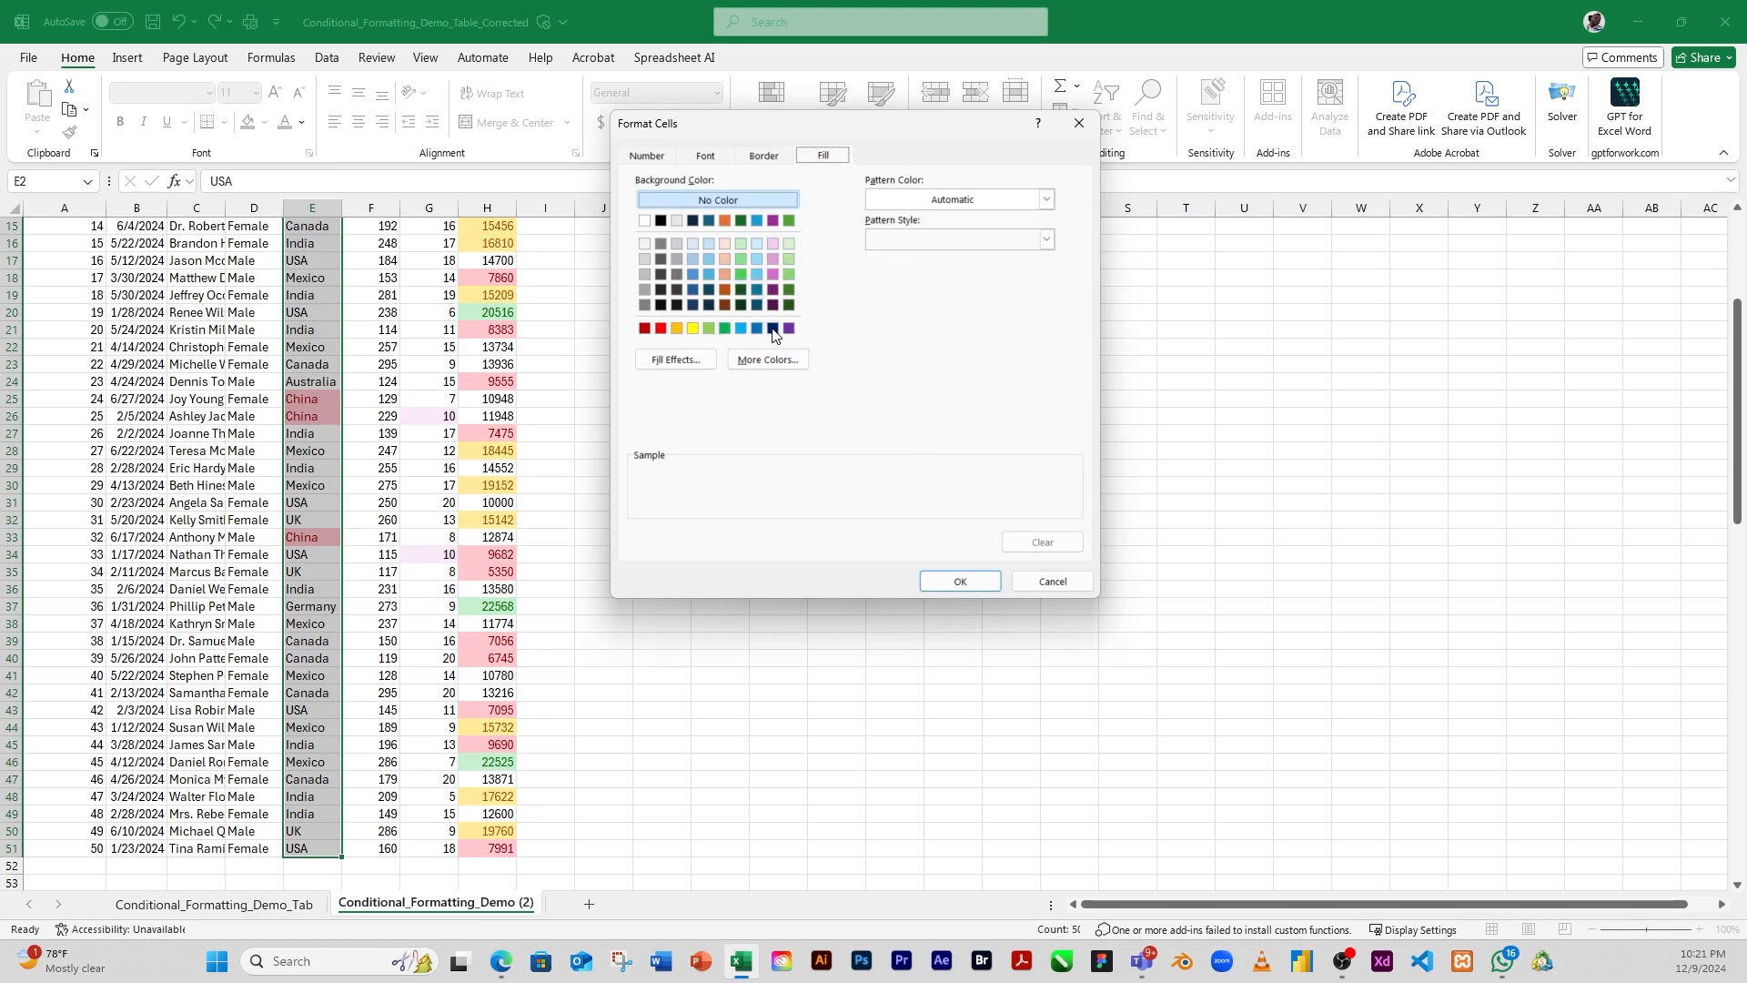
left_click(755, 243)
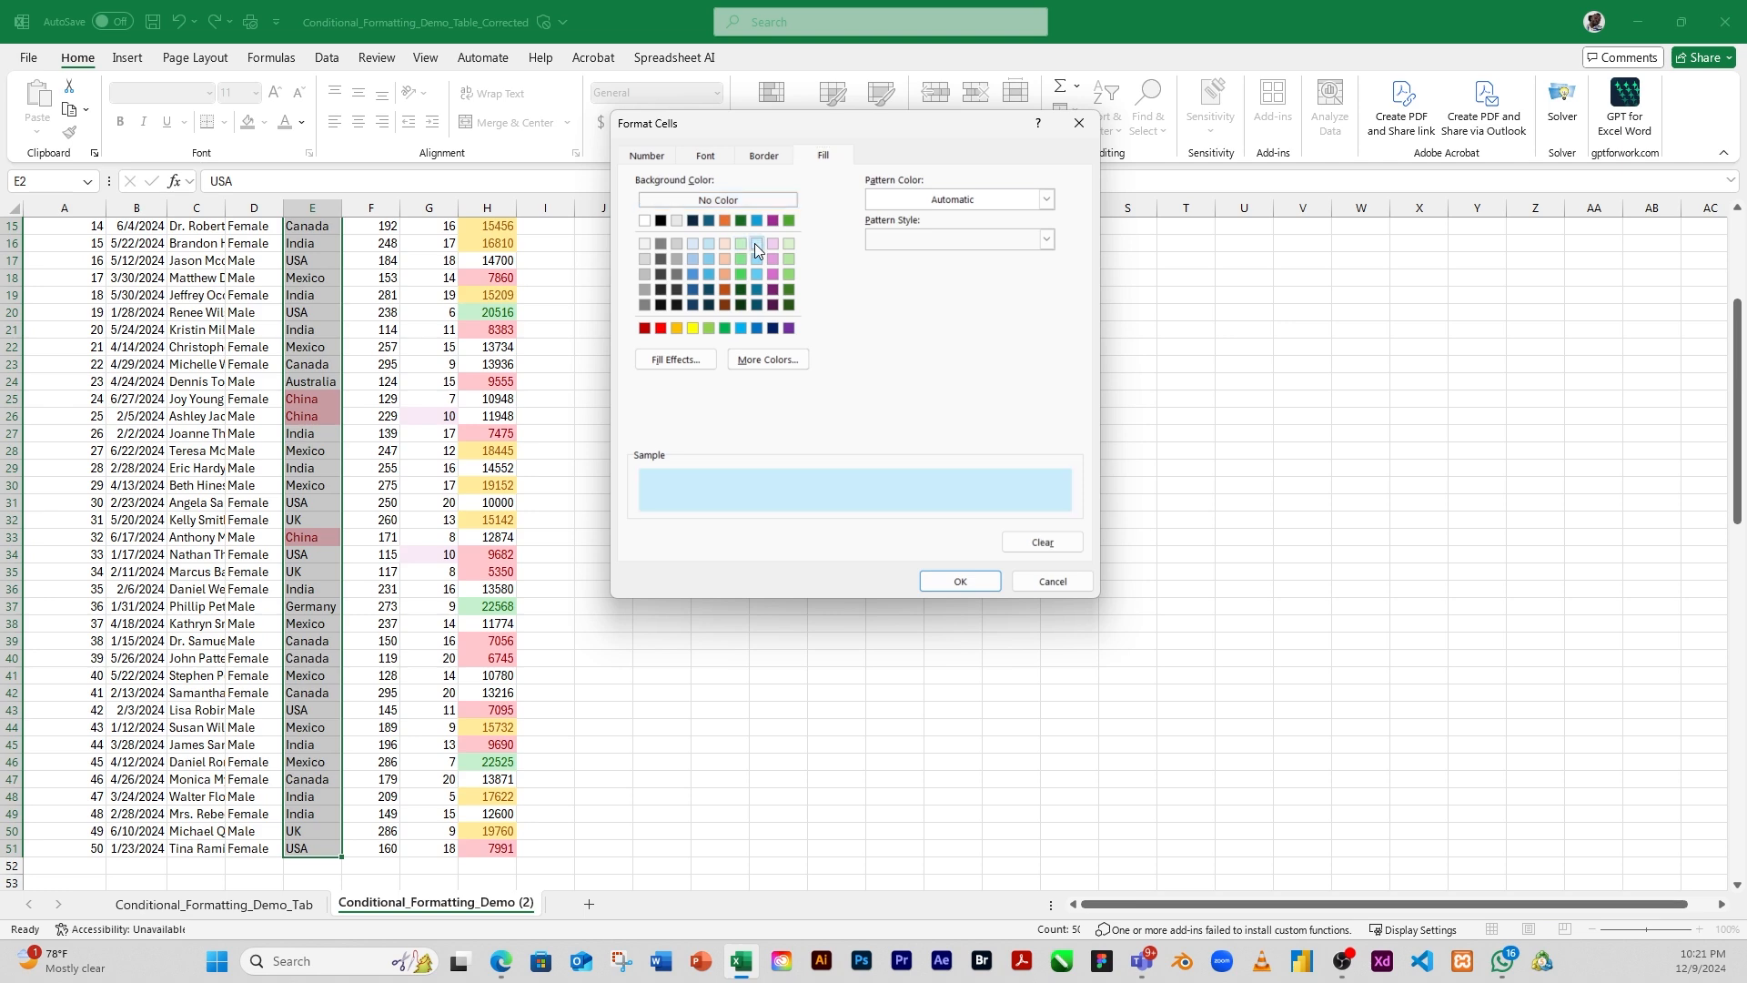
left_click(958, 582)
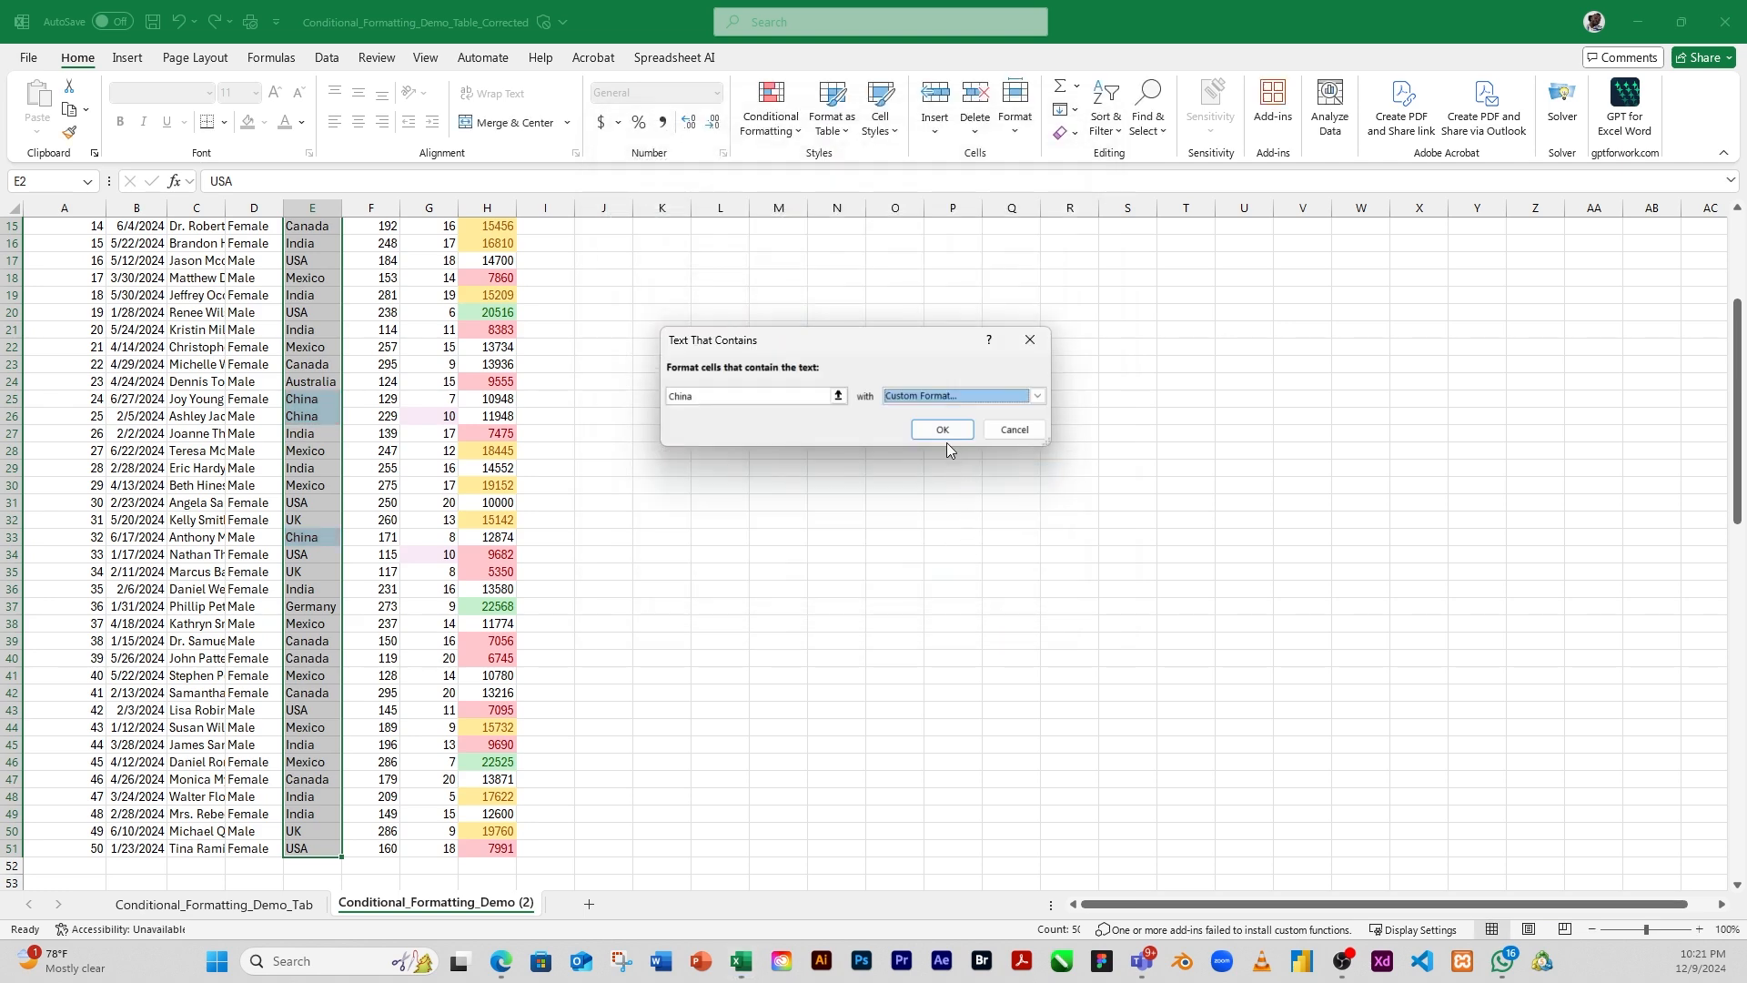
left_click(943, 434)
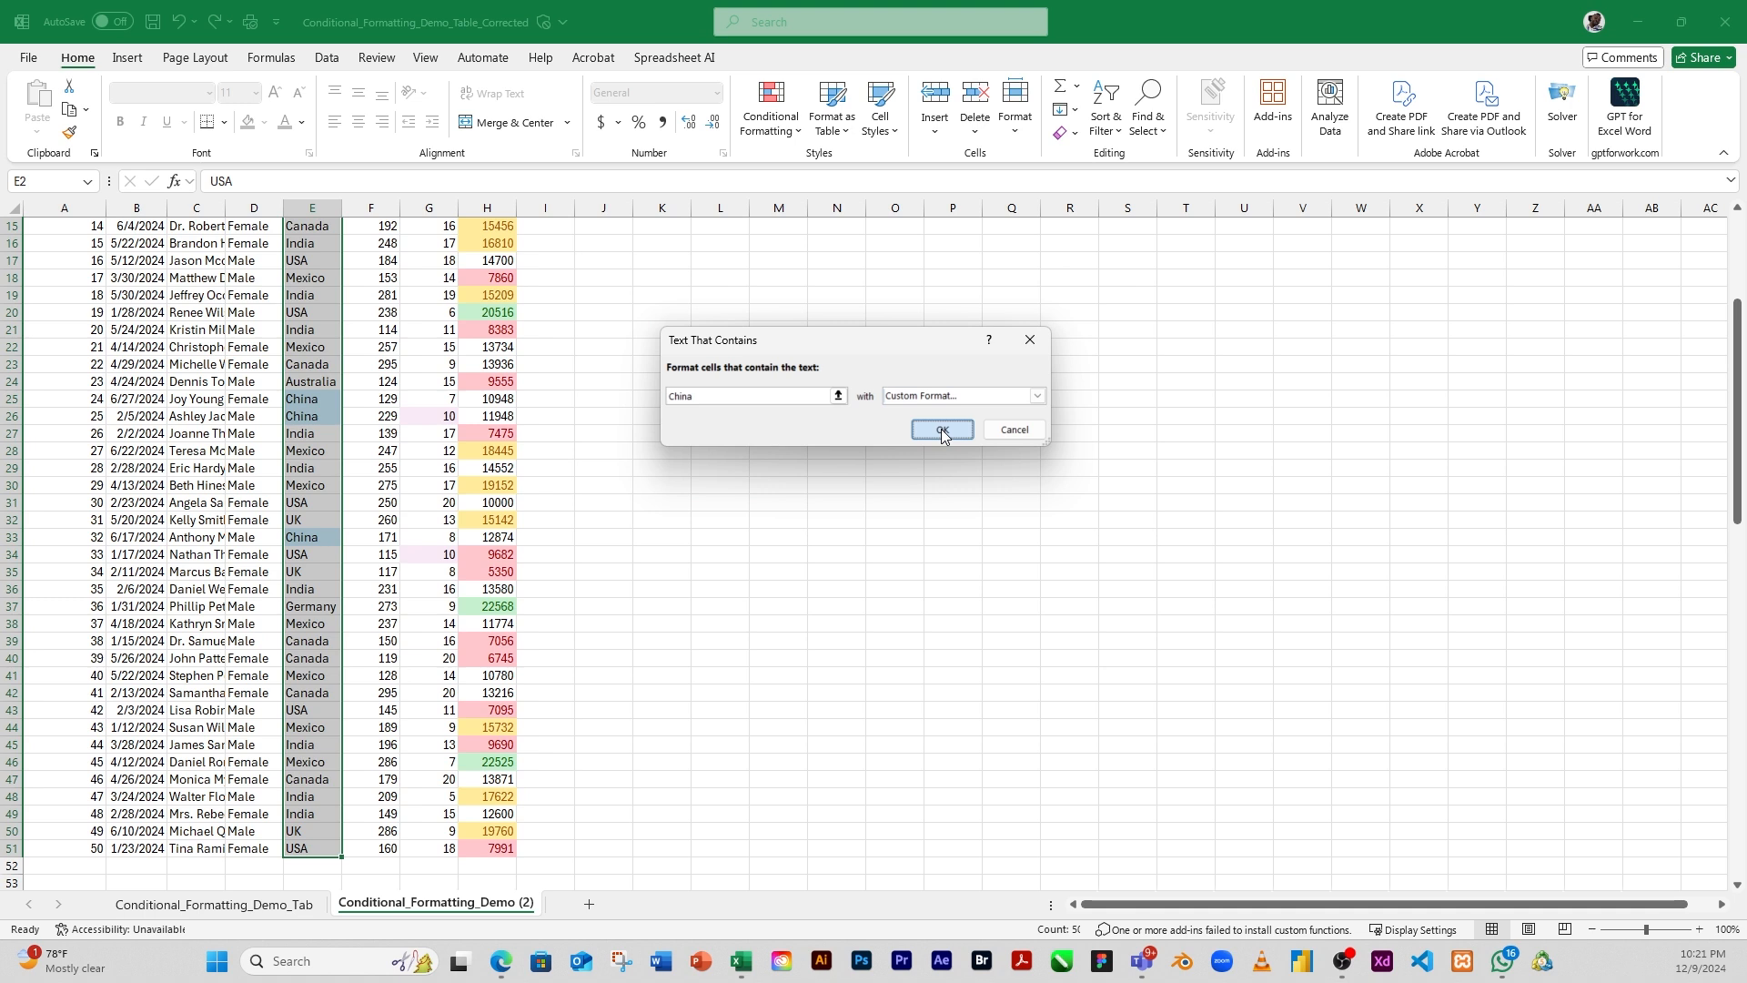
left_click(943, 433)
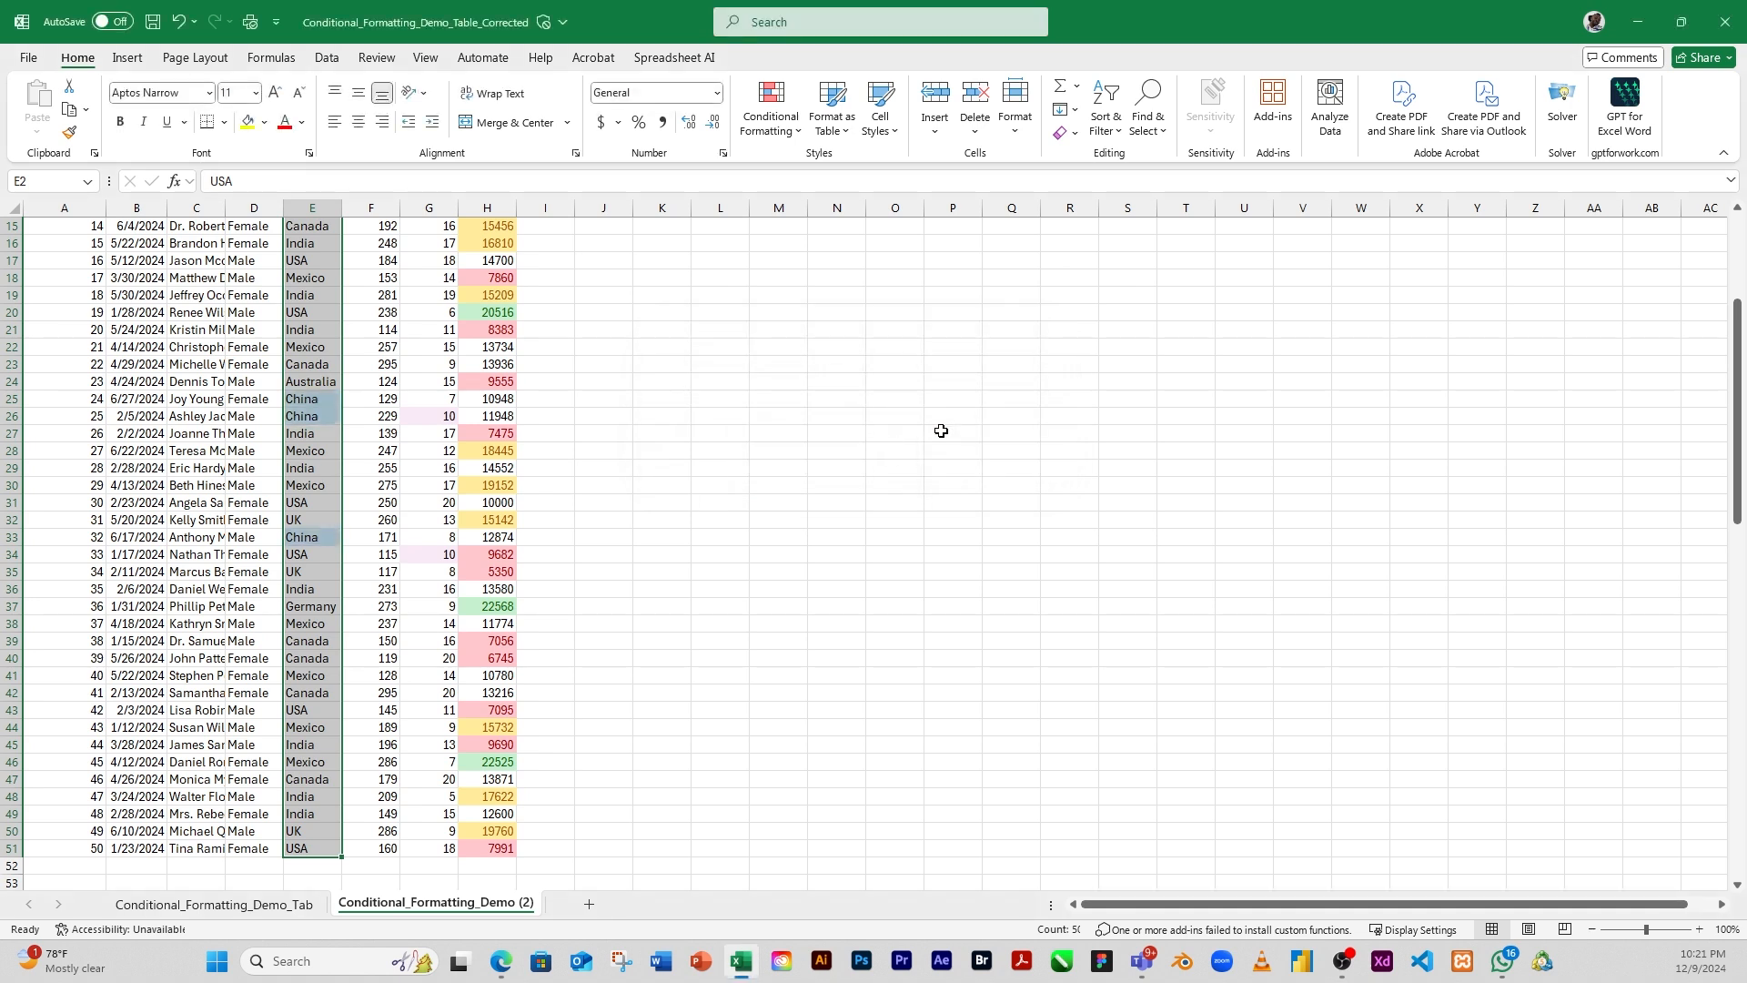
Examine the Country column for the cells highlighted by the Text That Contains rule
left_click(320, 540)
left_click(320, 468)
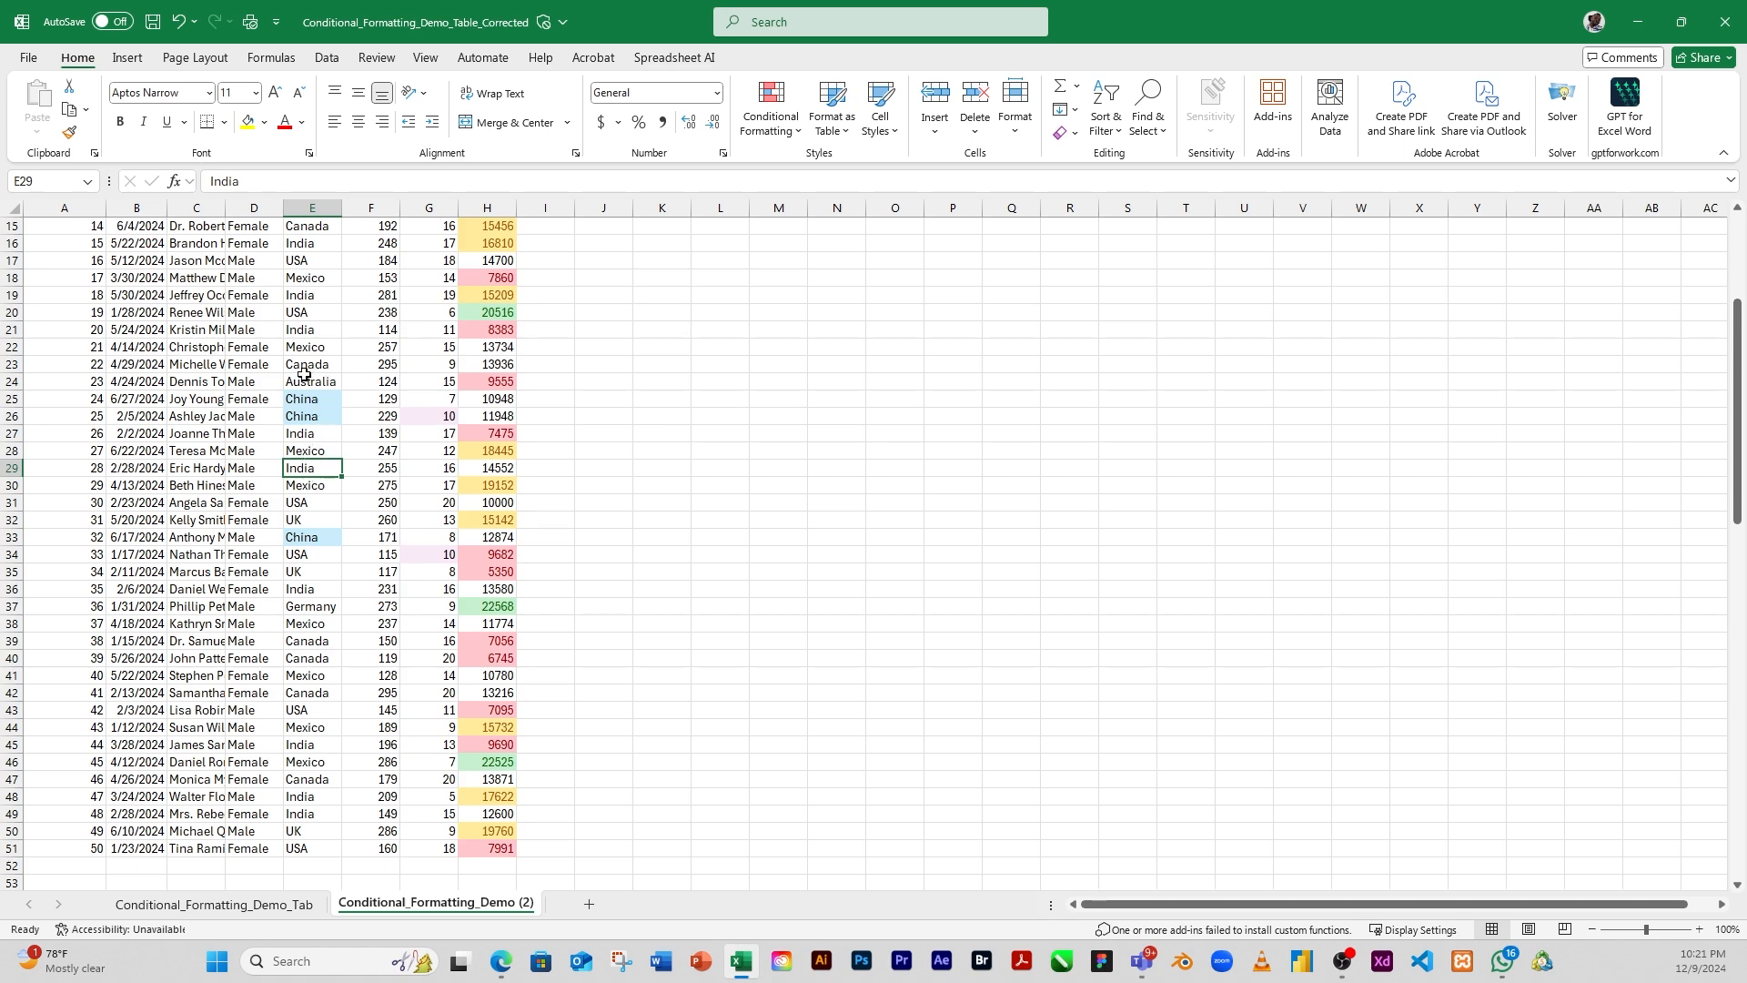
scroll(342, 475, "up", 3)
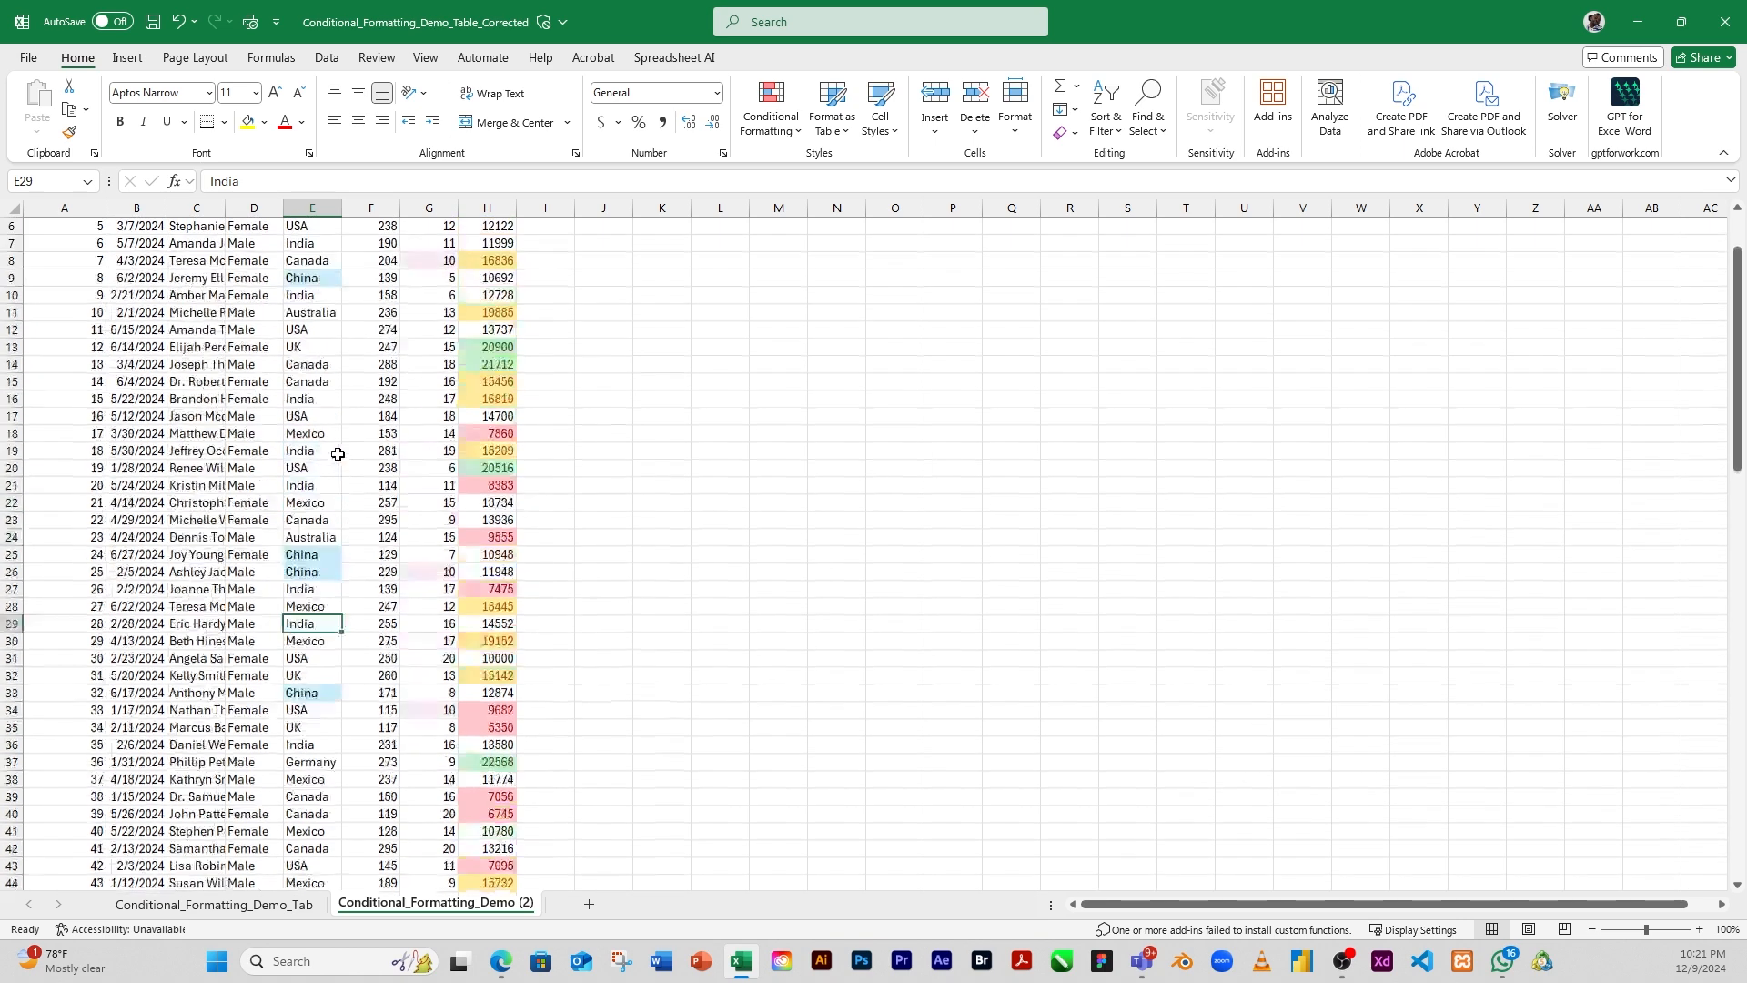
scroll(338, 454, "up", 2)
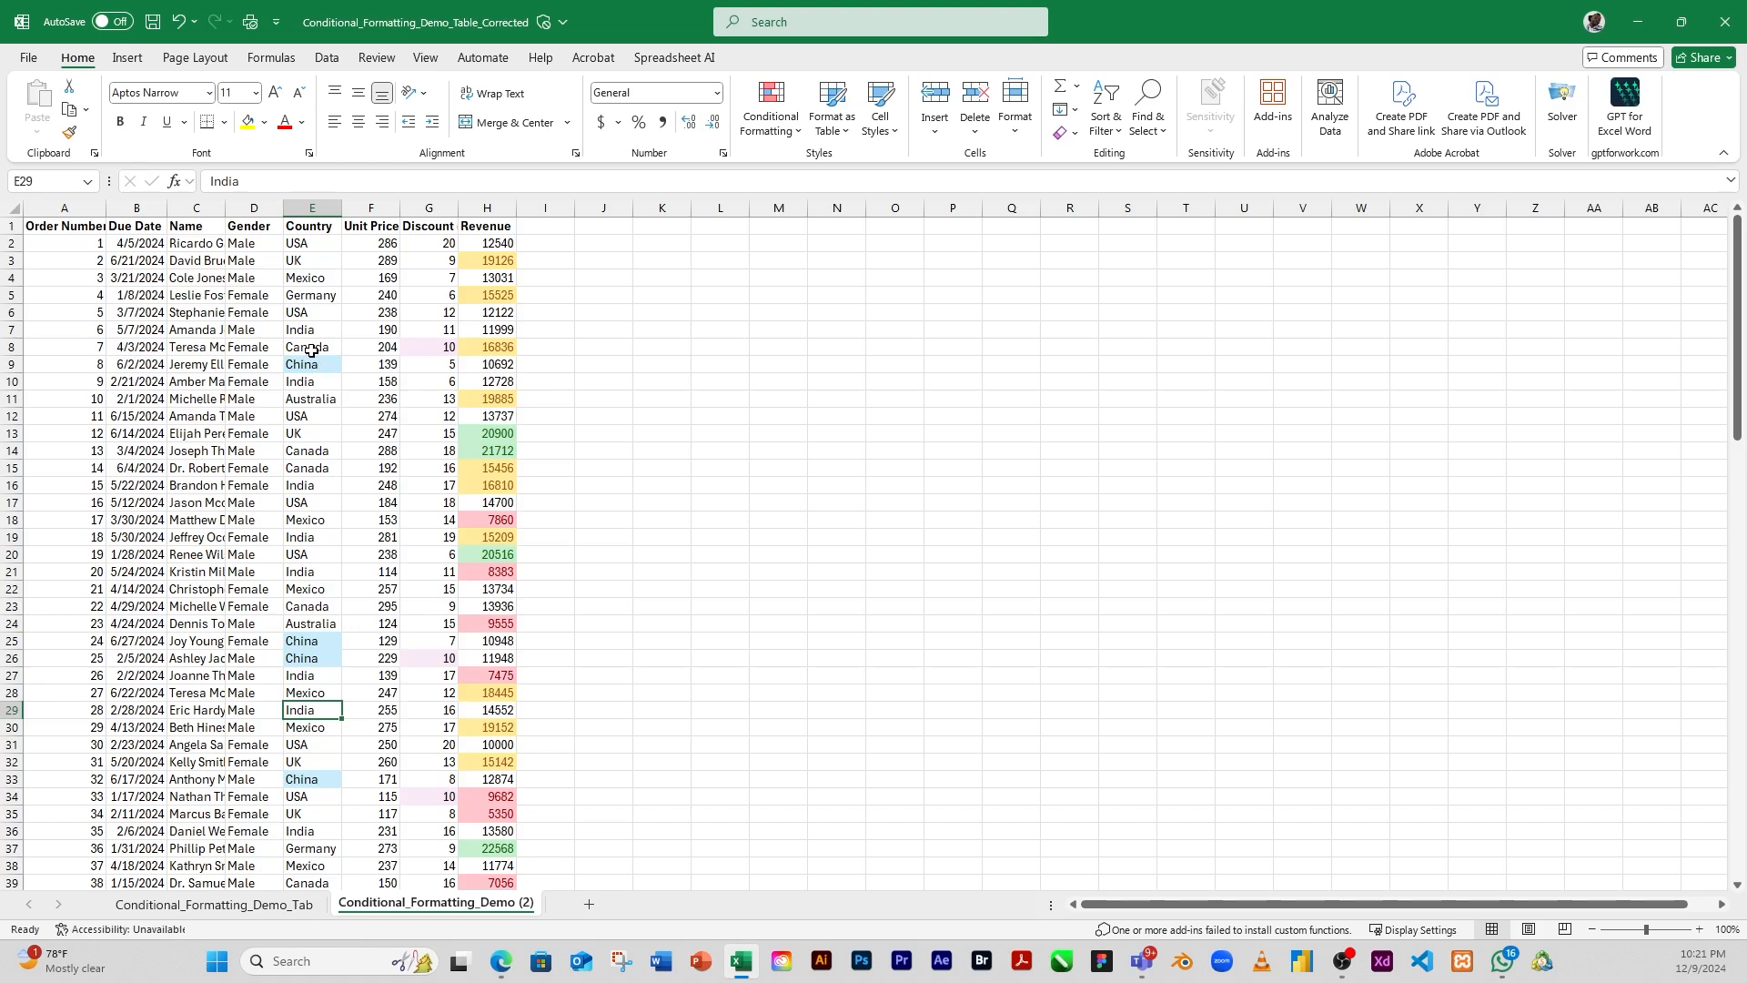
left_click(801, 130)
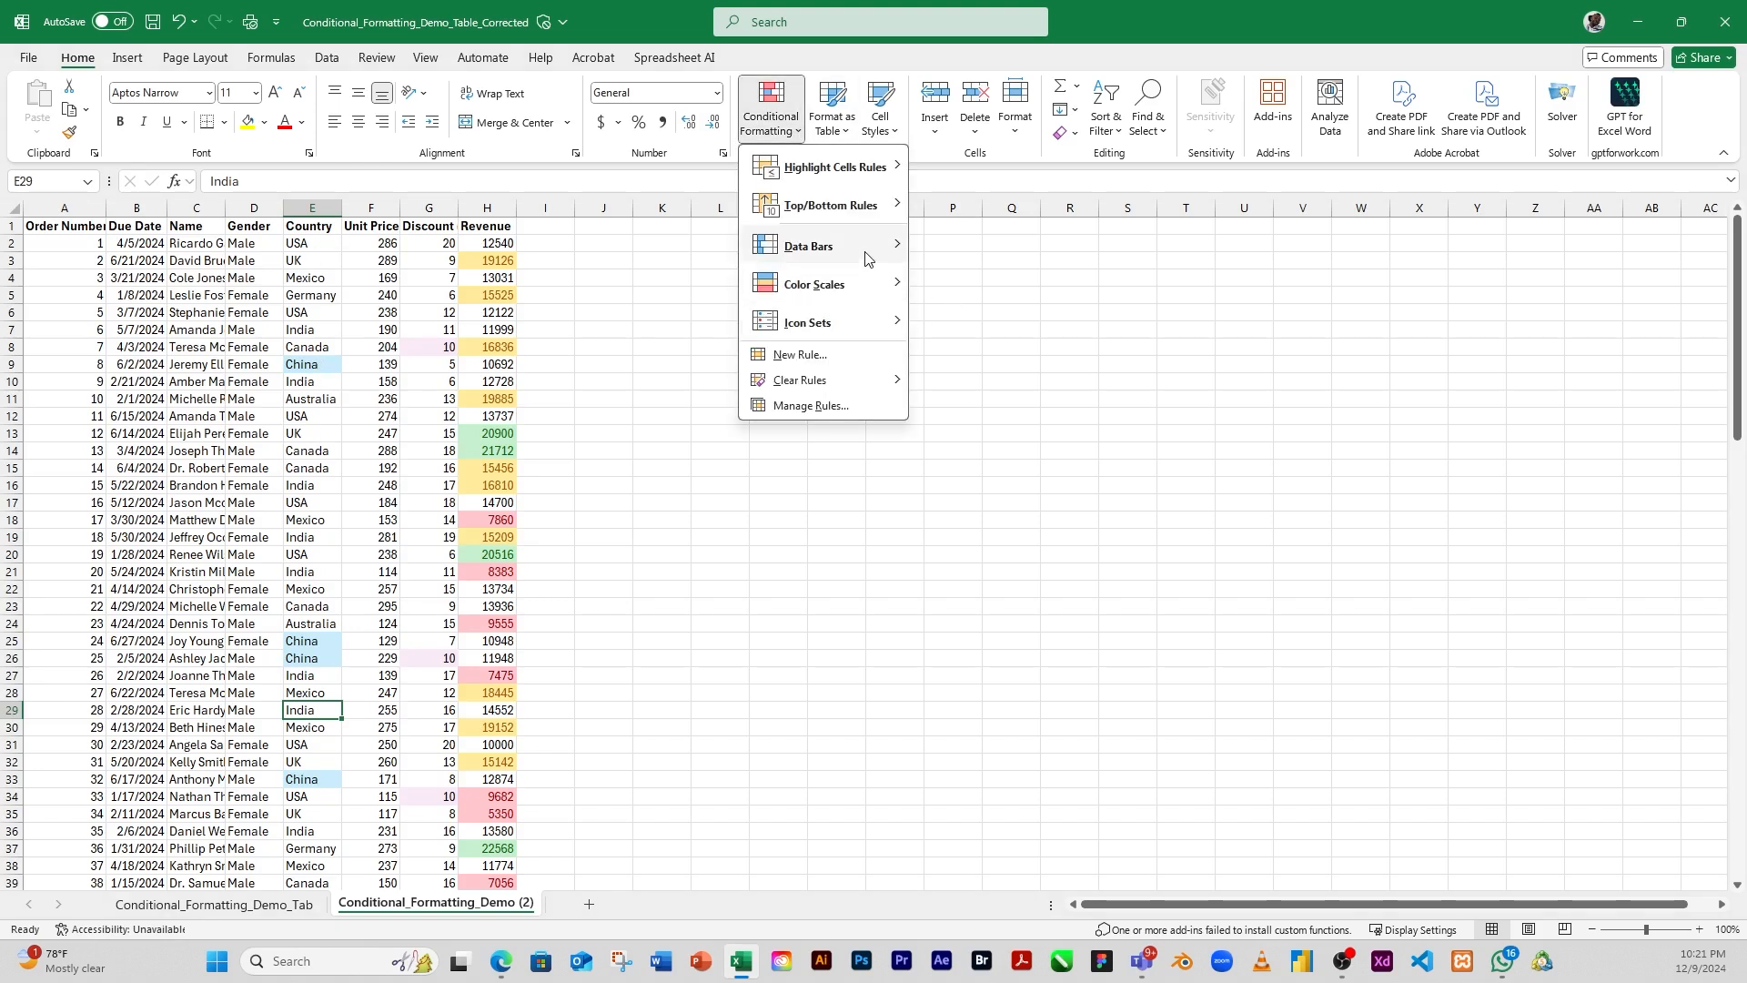
mouse_move(887, 161)
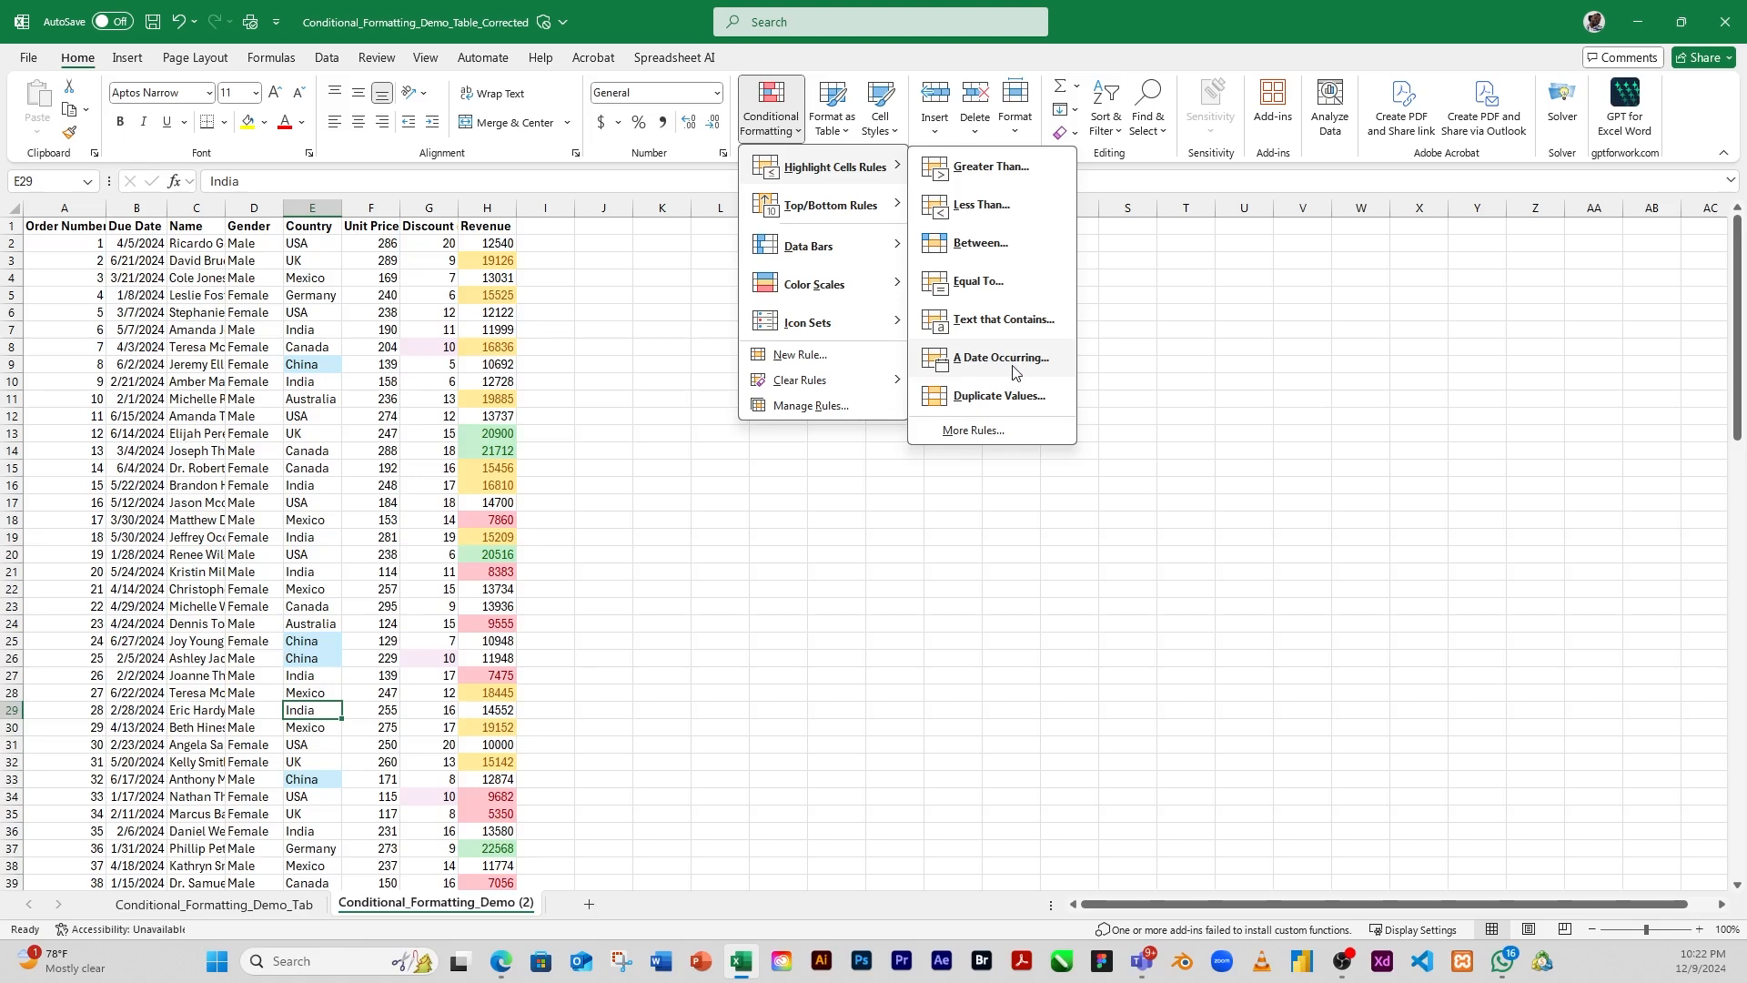
left_click(784, 546)
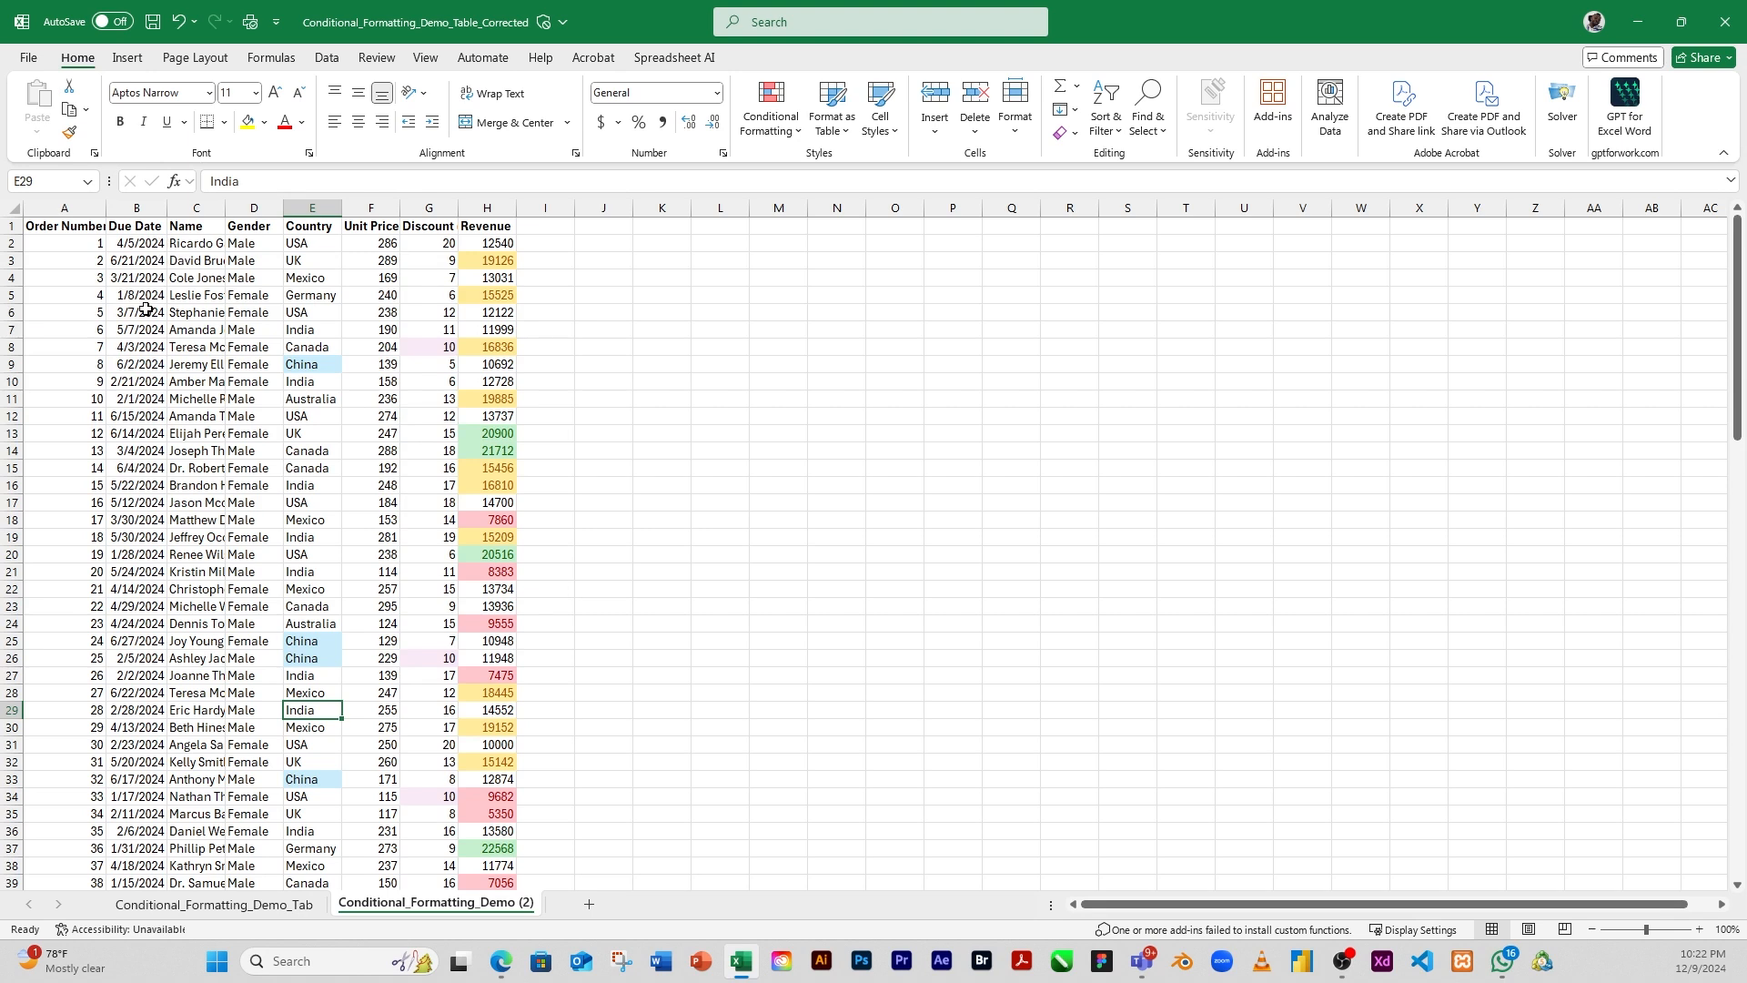
Change the due date in B6 to 12/7/2024
left_click(124, 244)
left_click(127, 312)
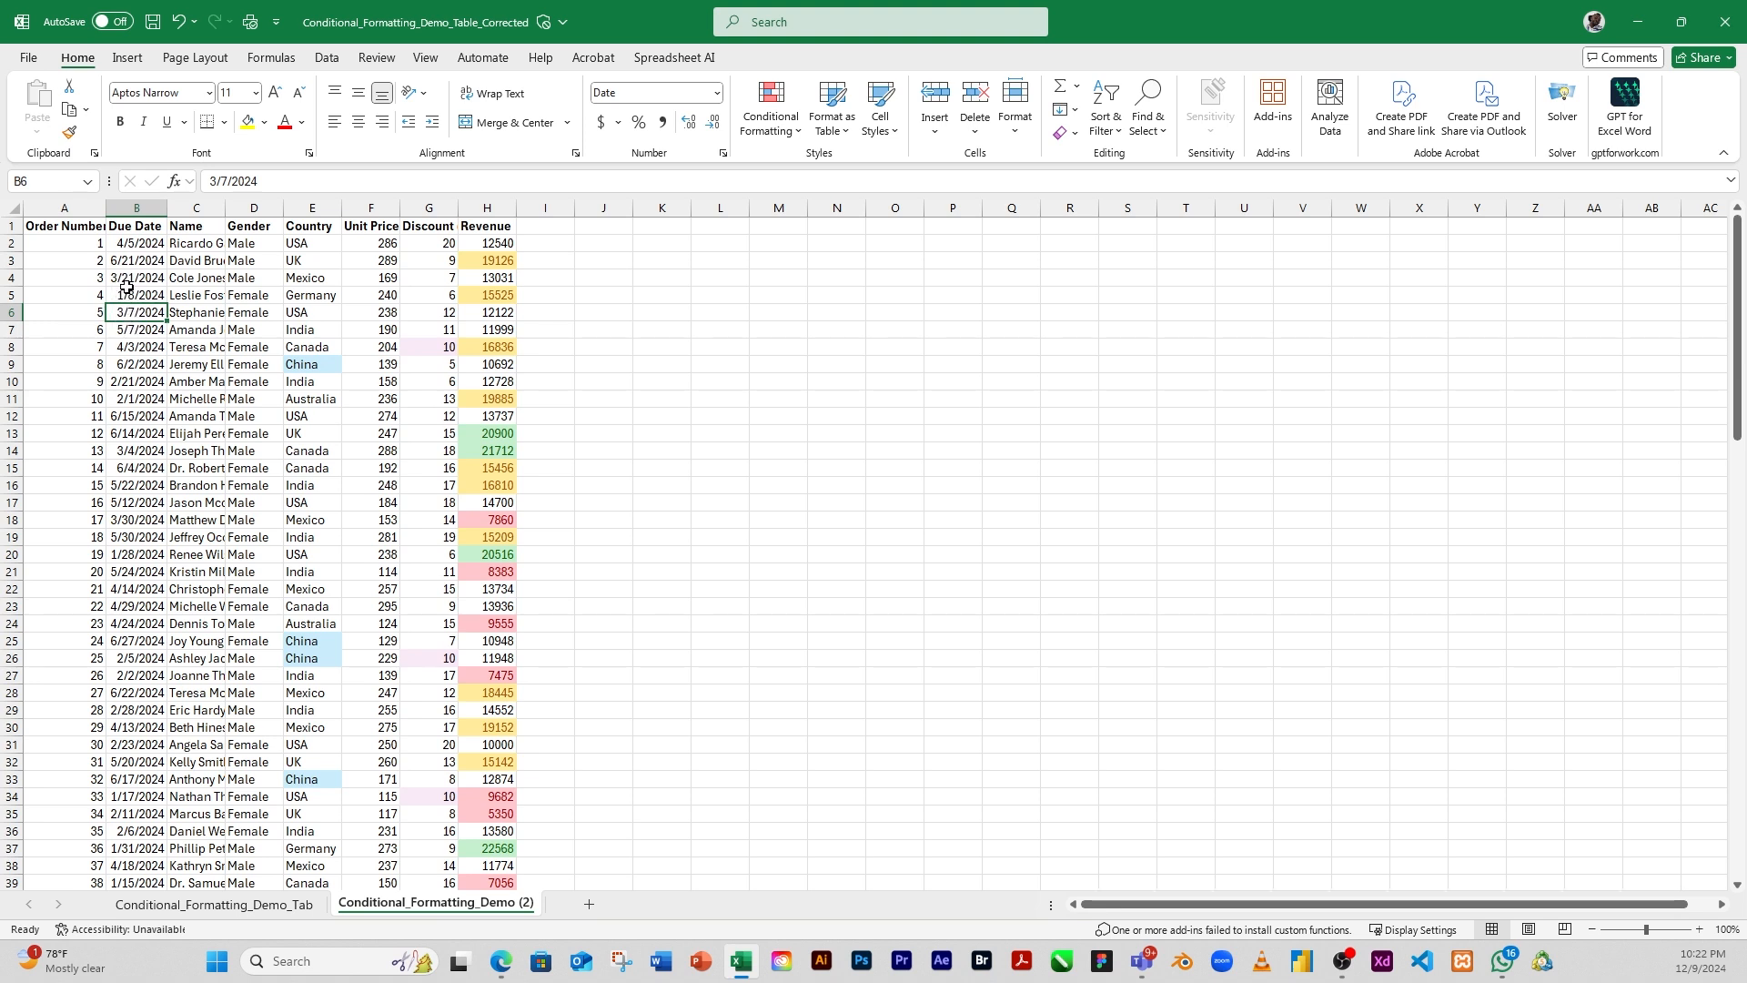
double_click(119, 313)
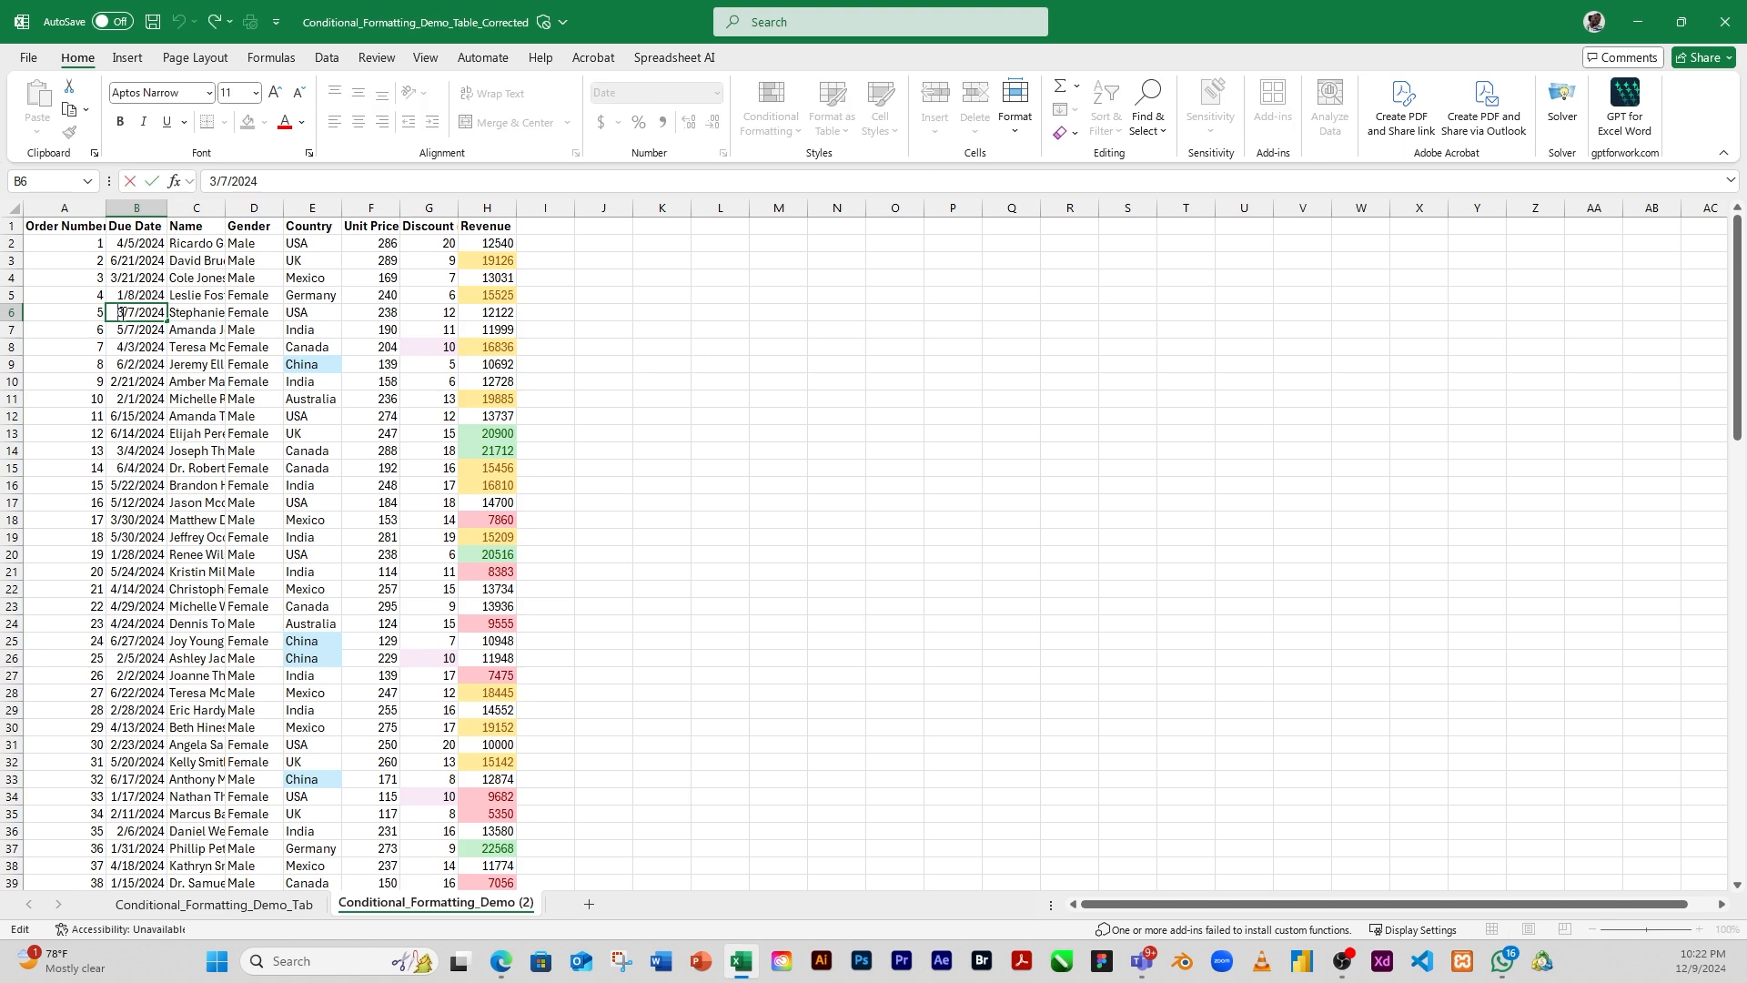
type("12")
left_click(130, 348)
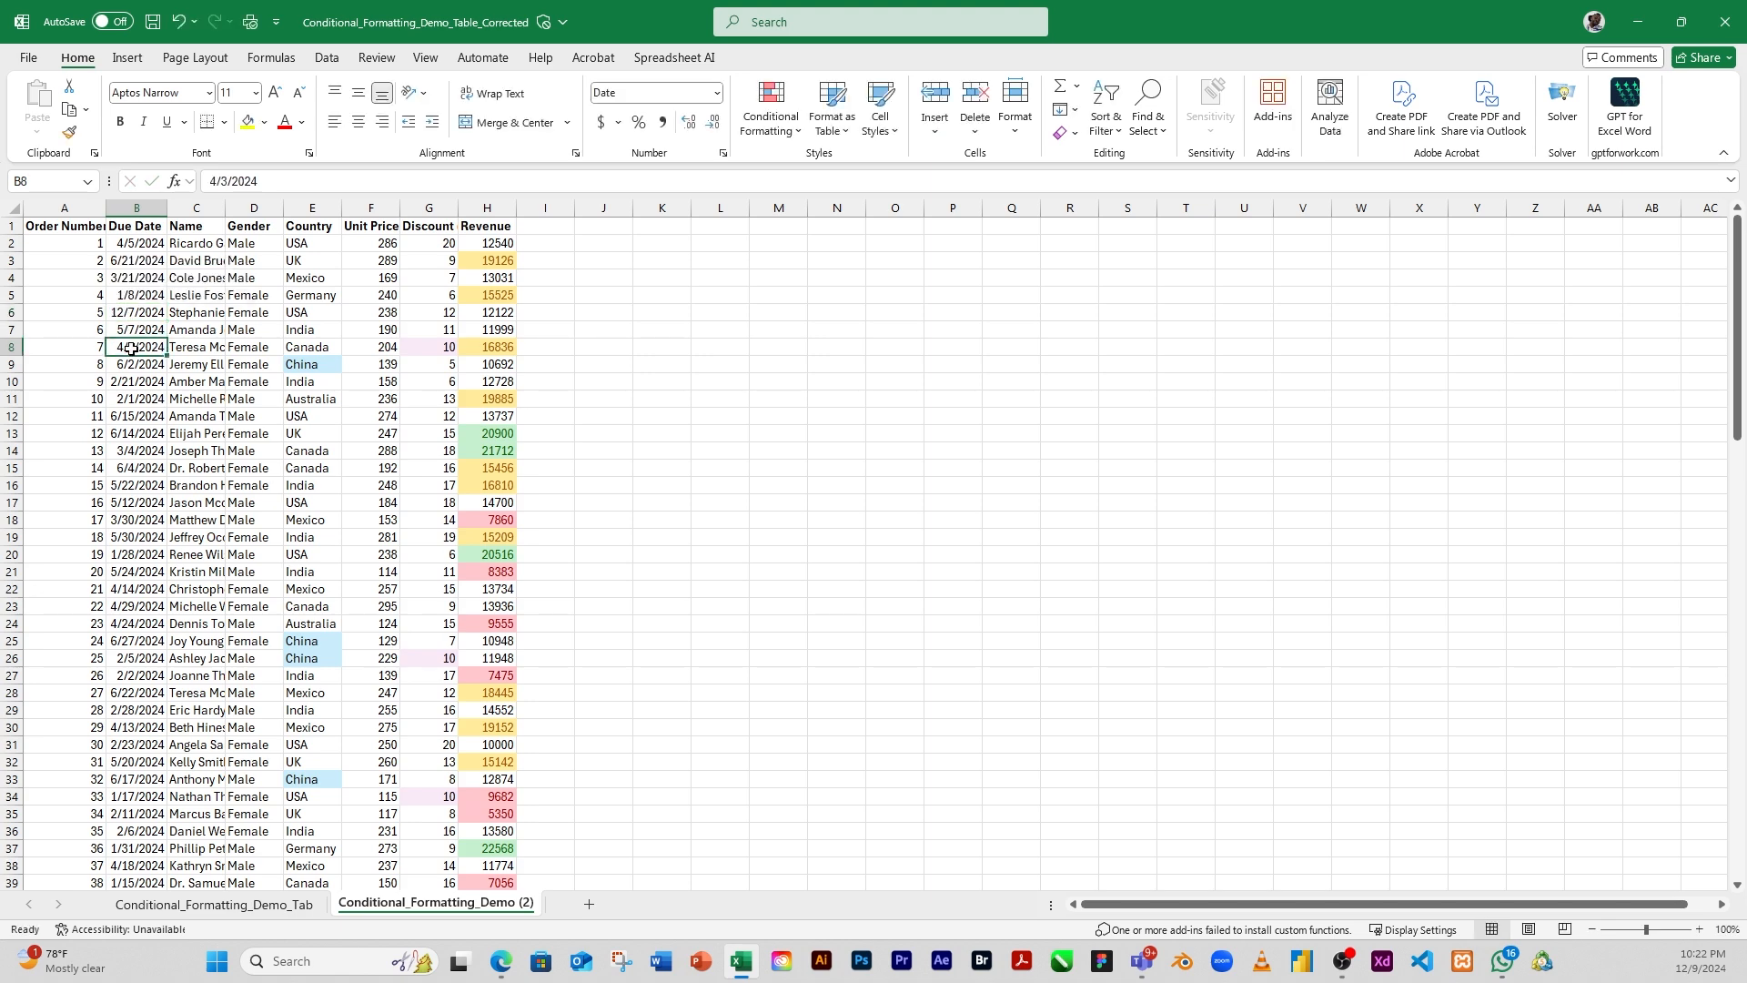
Change the due date in B12 to 11/15/2024
left_click(127, 417)
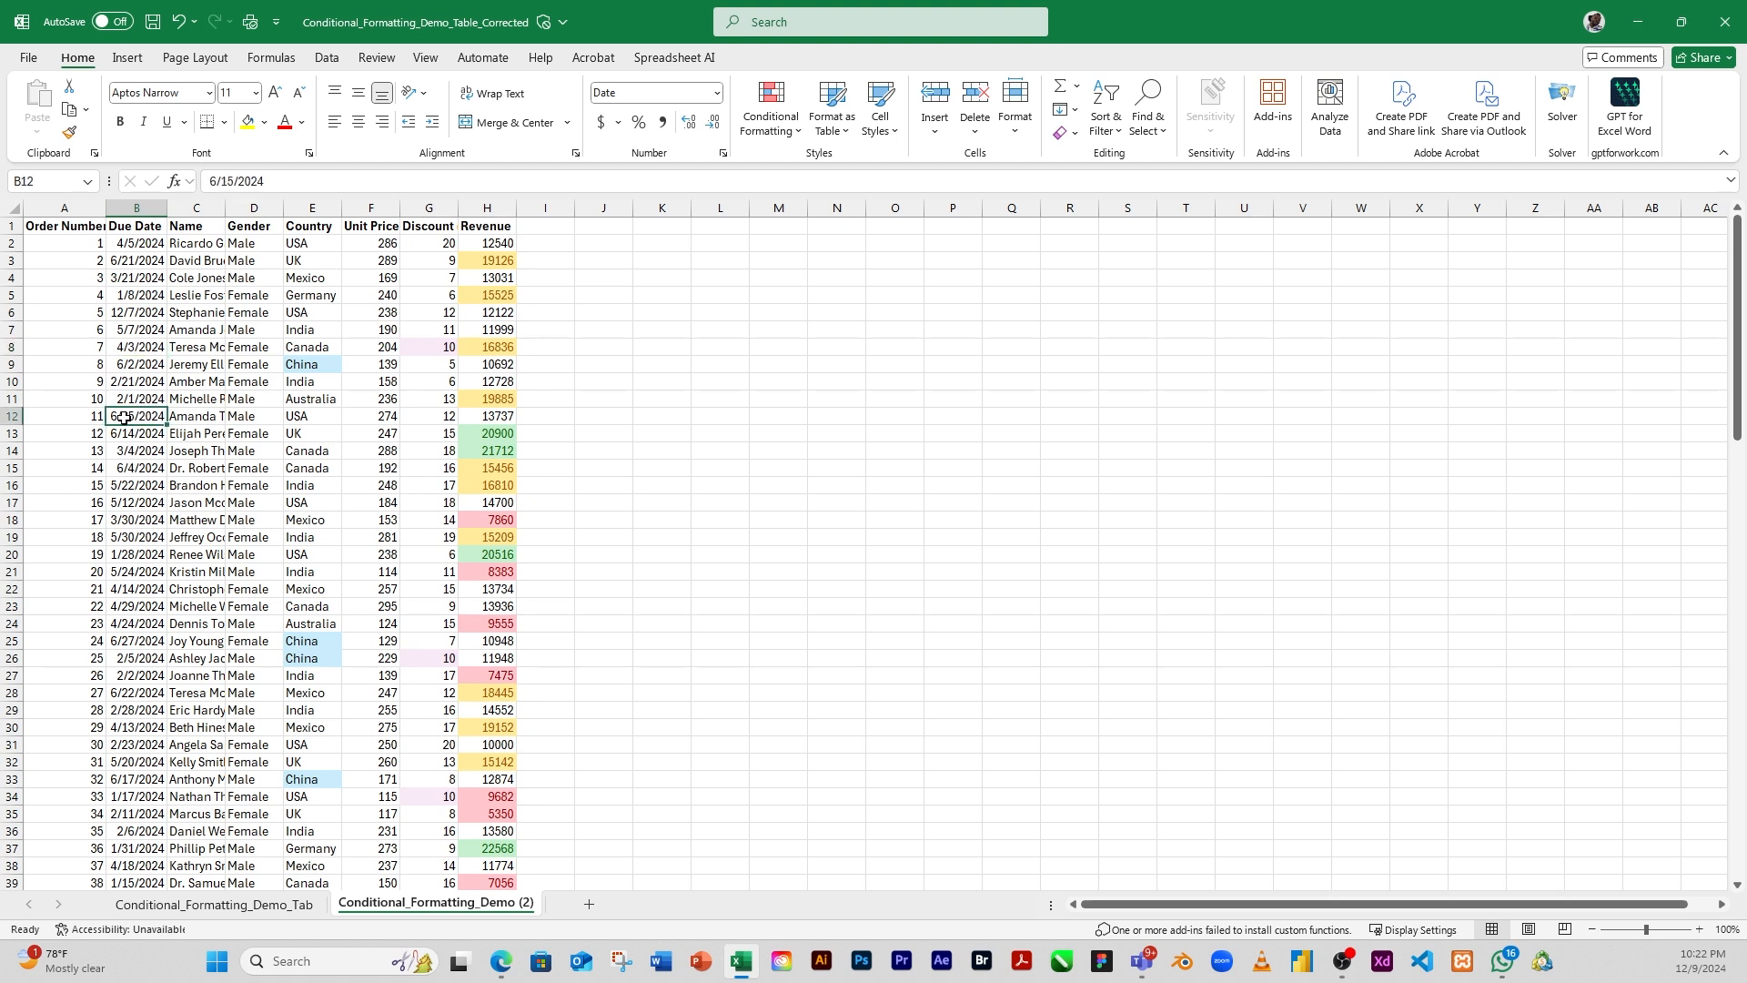
double_click(116, 416)
key("BackSpace")
type("11")
left_click(138, 468)
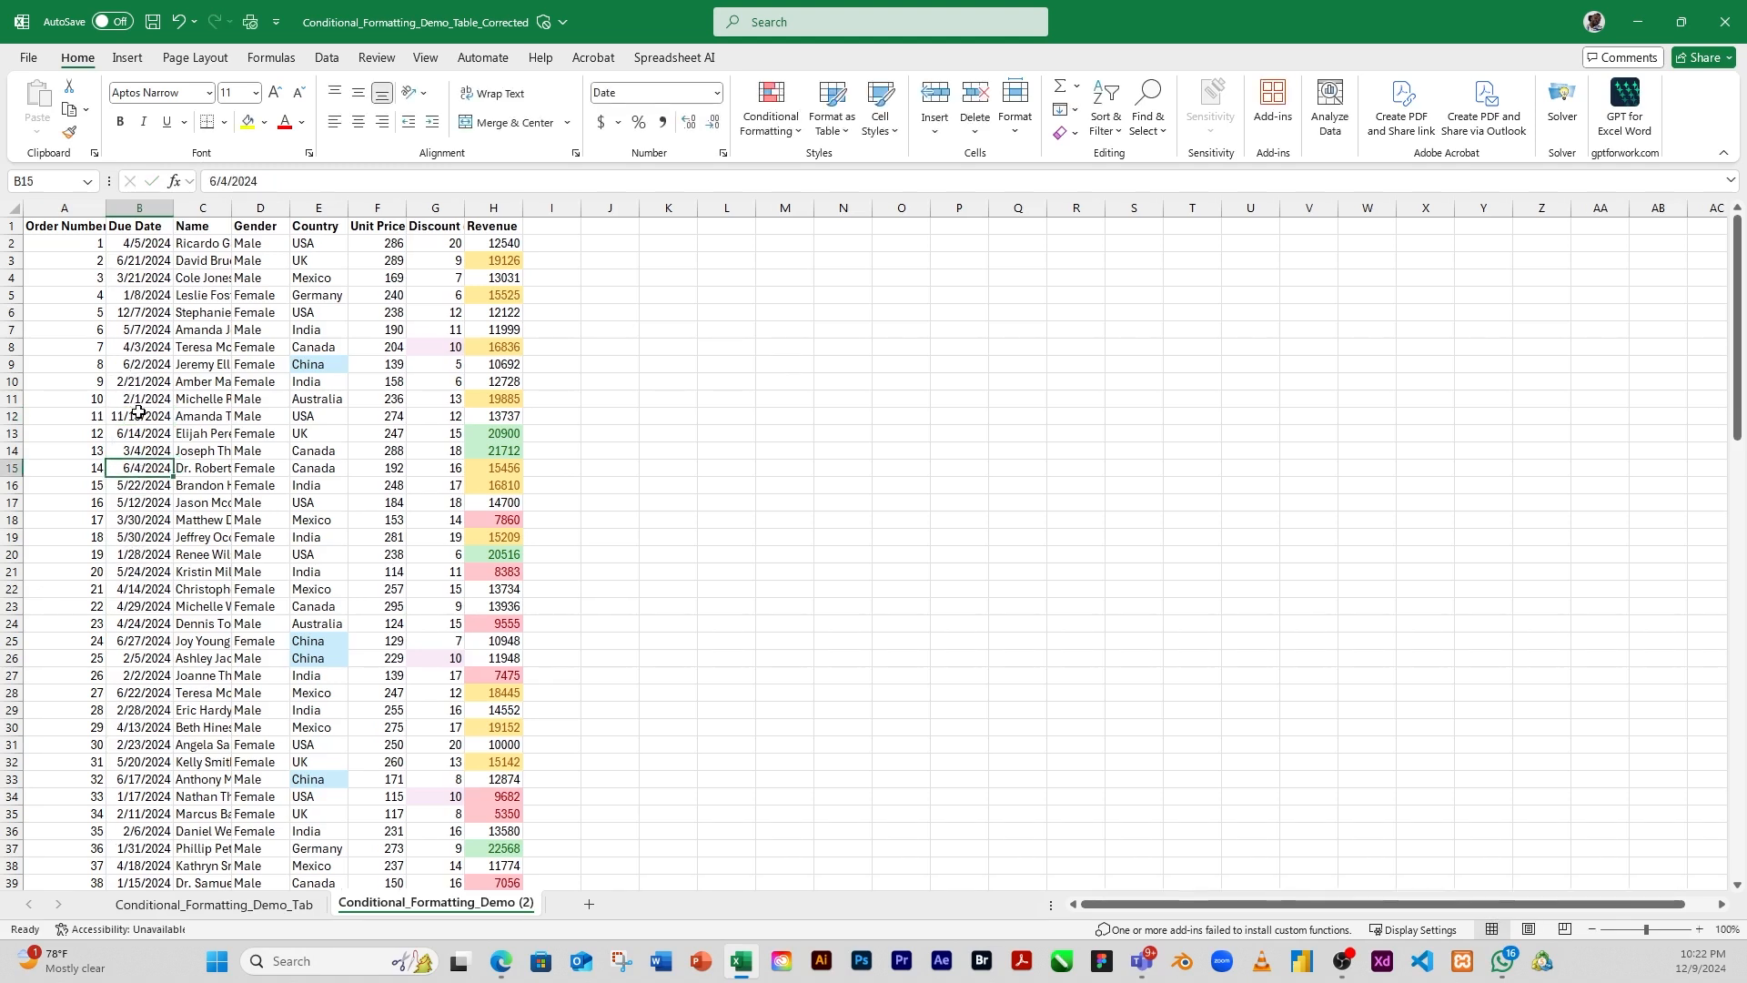
Change the due date in B15 to 10/4/2024
double_click(127, 466)
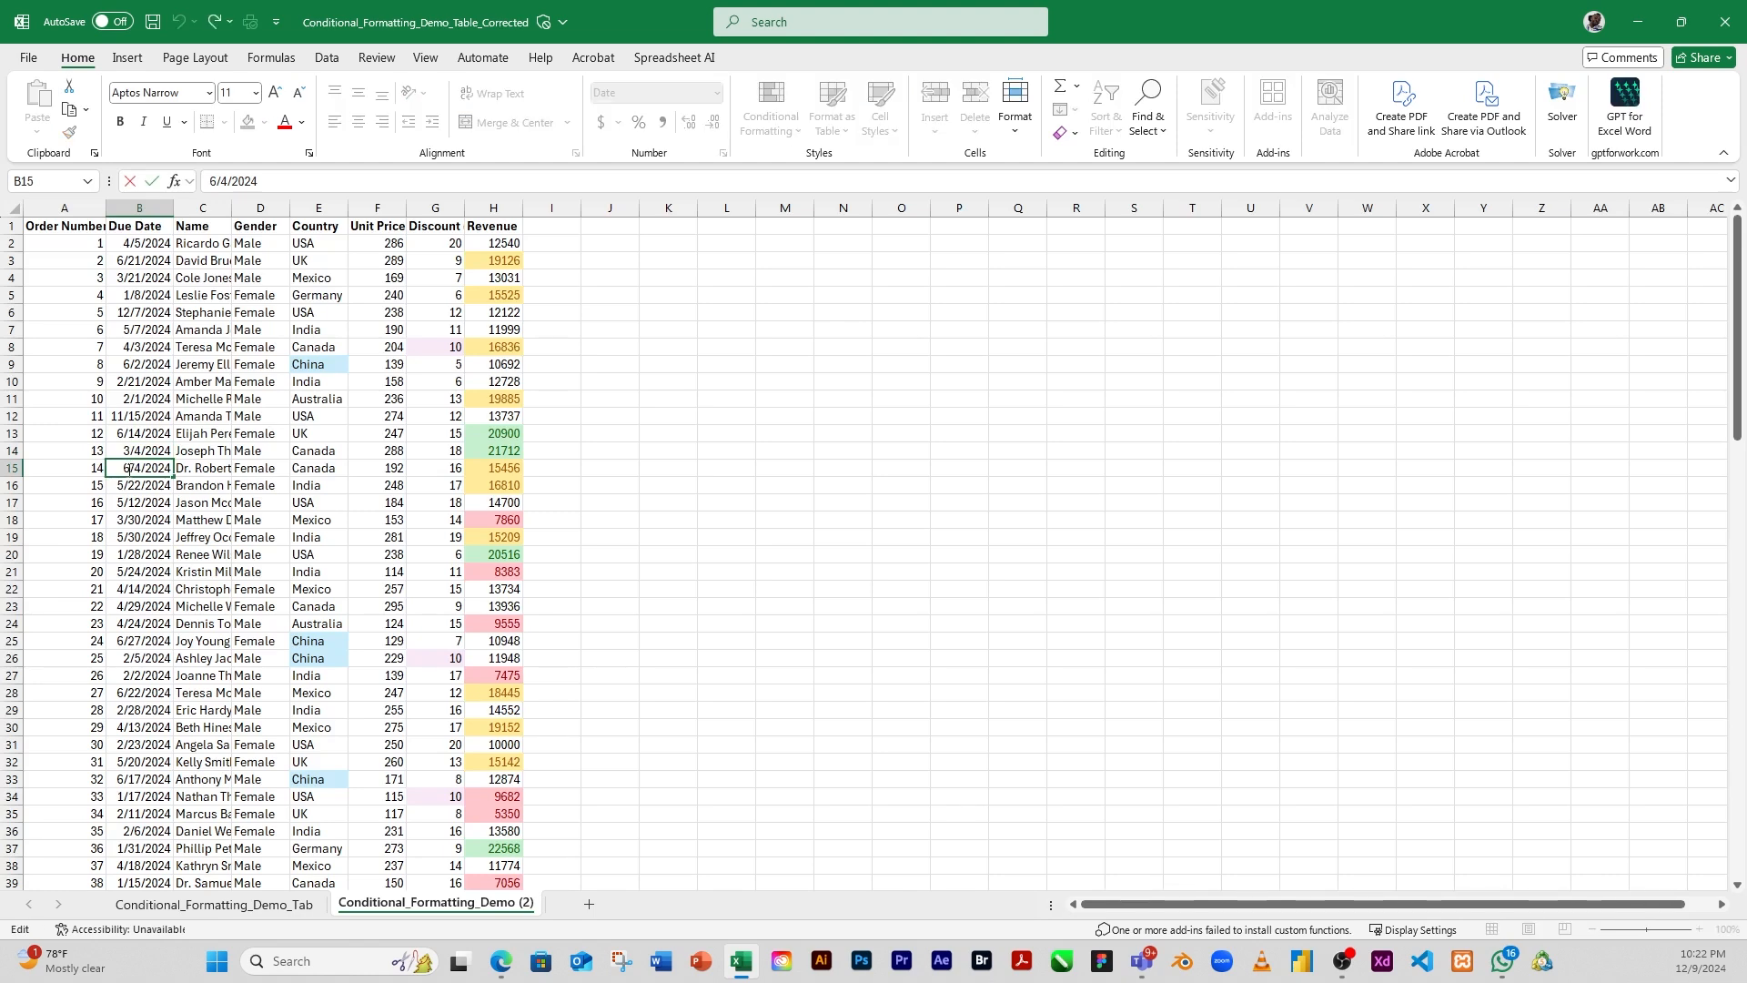
key("BackSpace")
type("10")
left_click(167, 537)
left_click(146, 484)
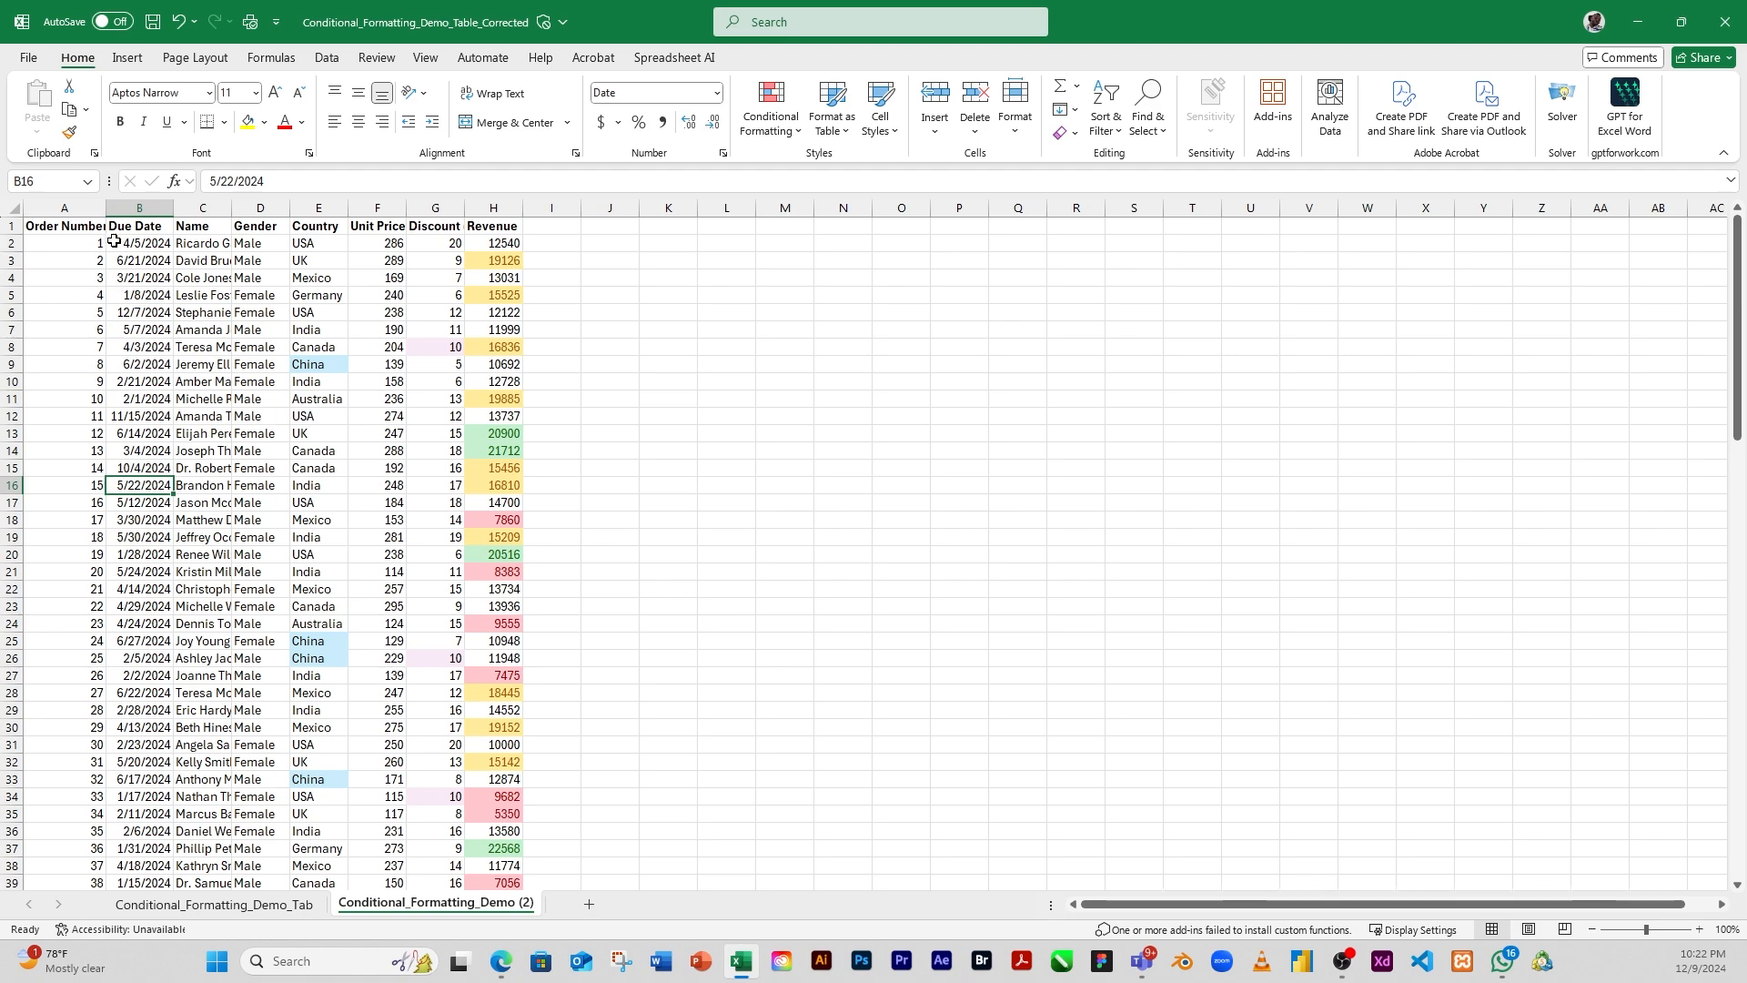
left_click_drag(152, 247, 145, 814)
left_click(799, 129)
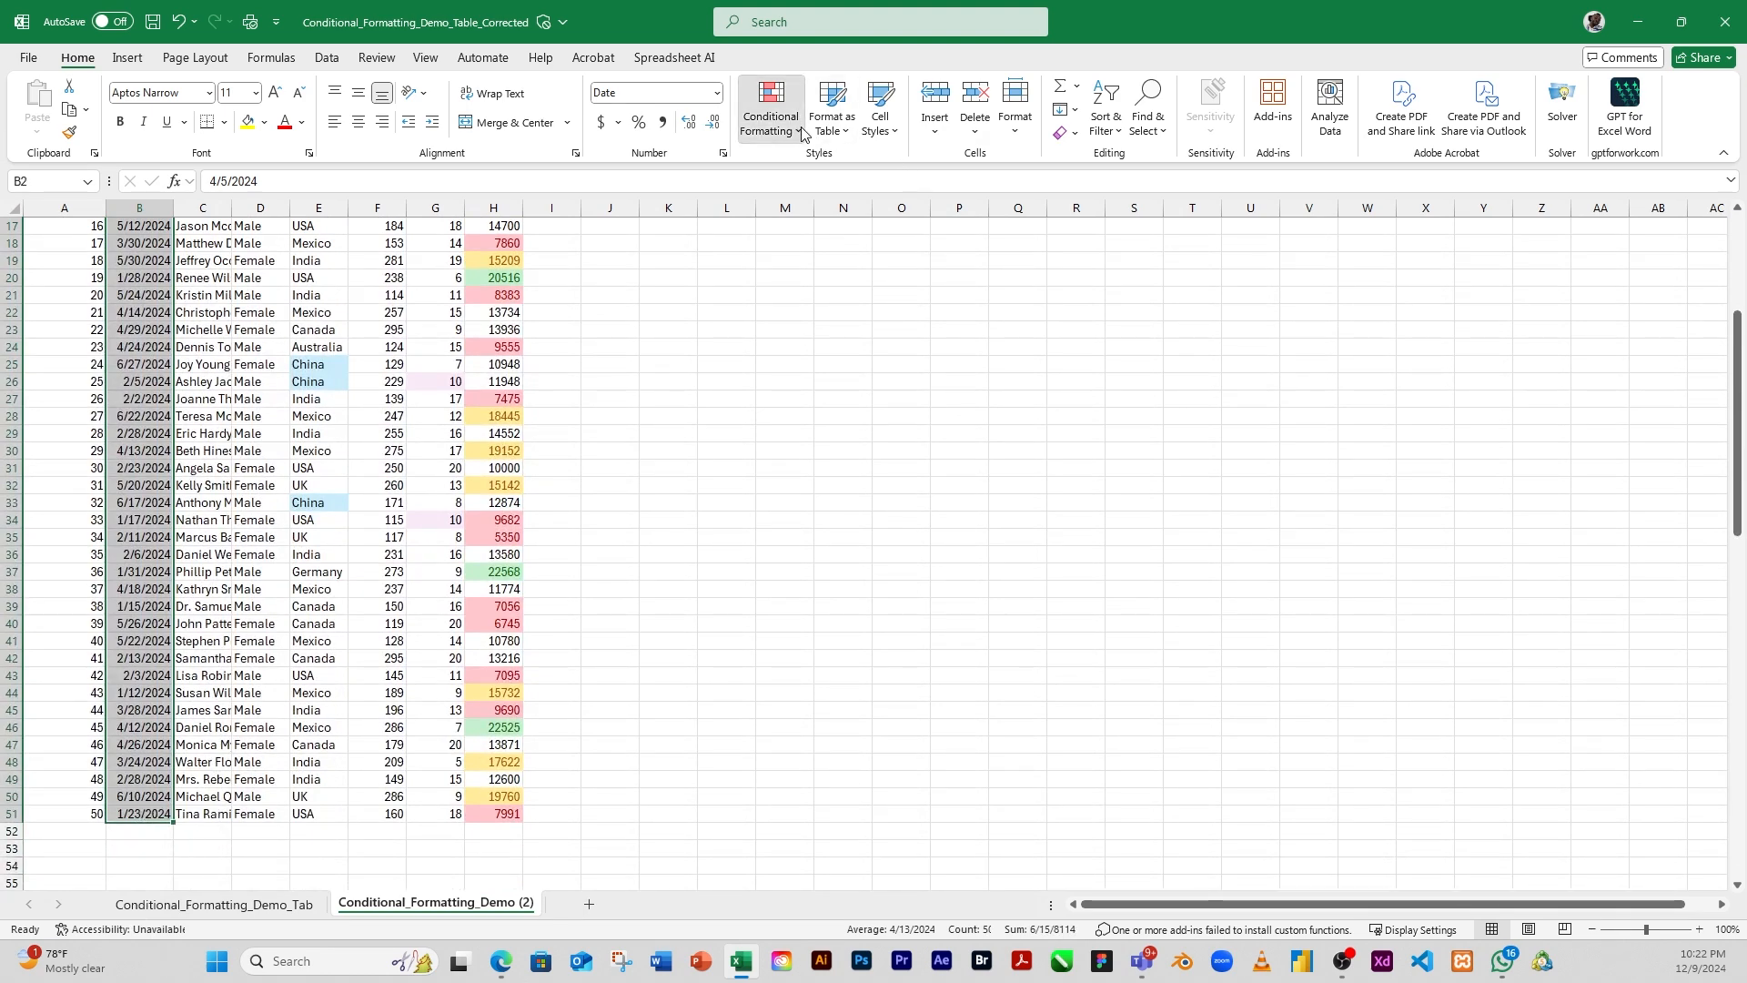
mouse_move(863, 169)
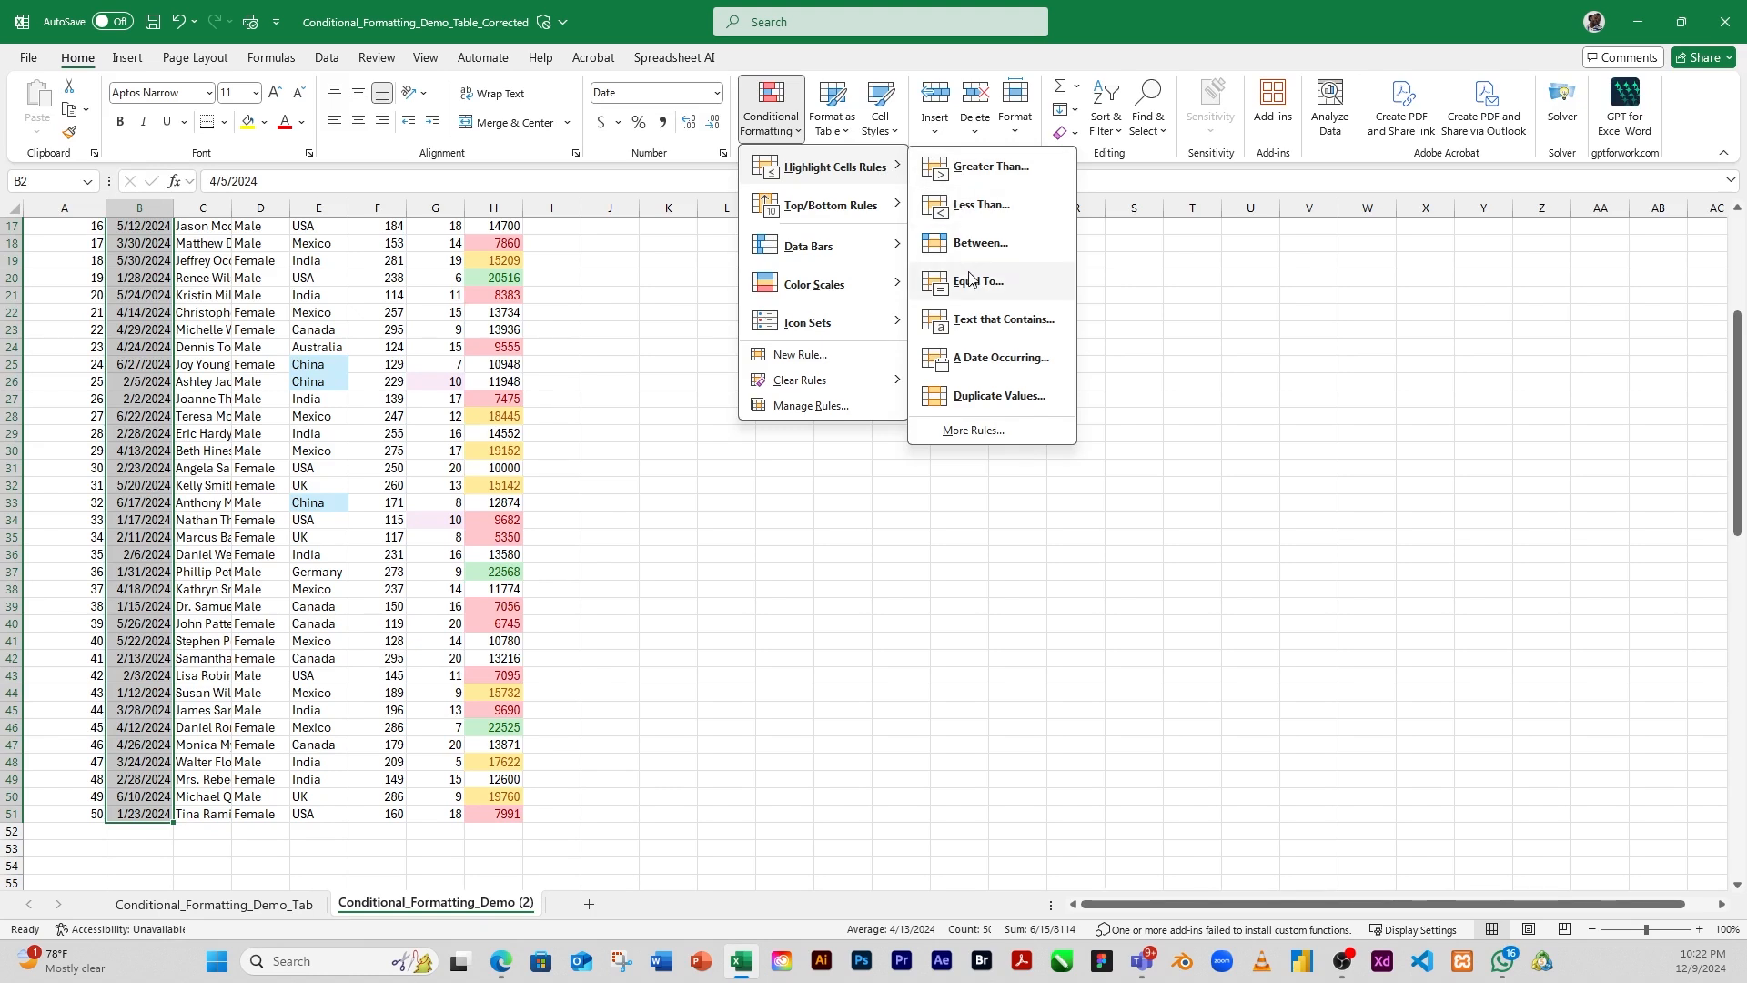
left_click(990, 362)
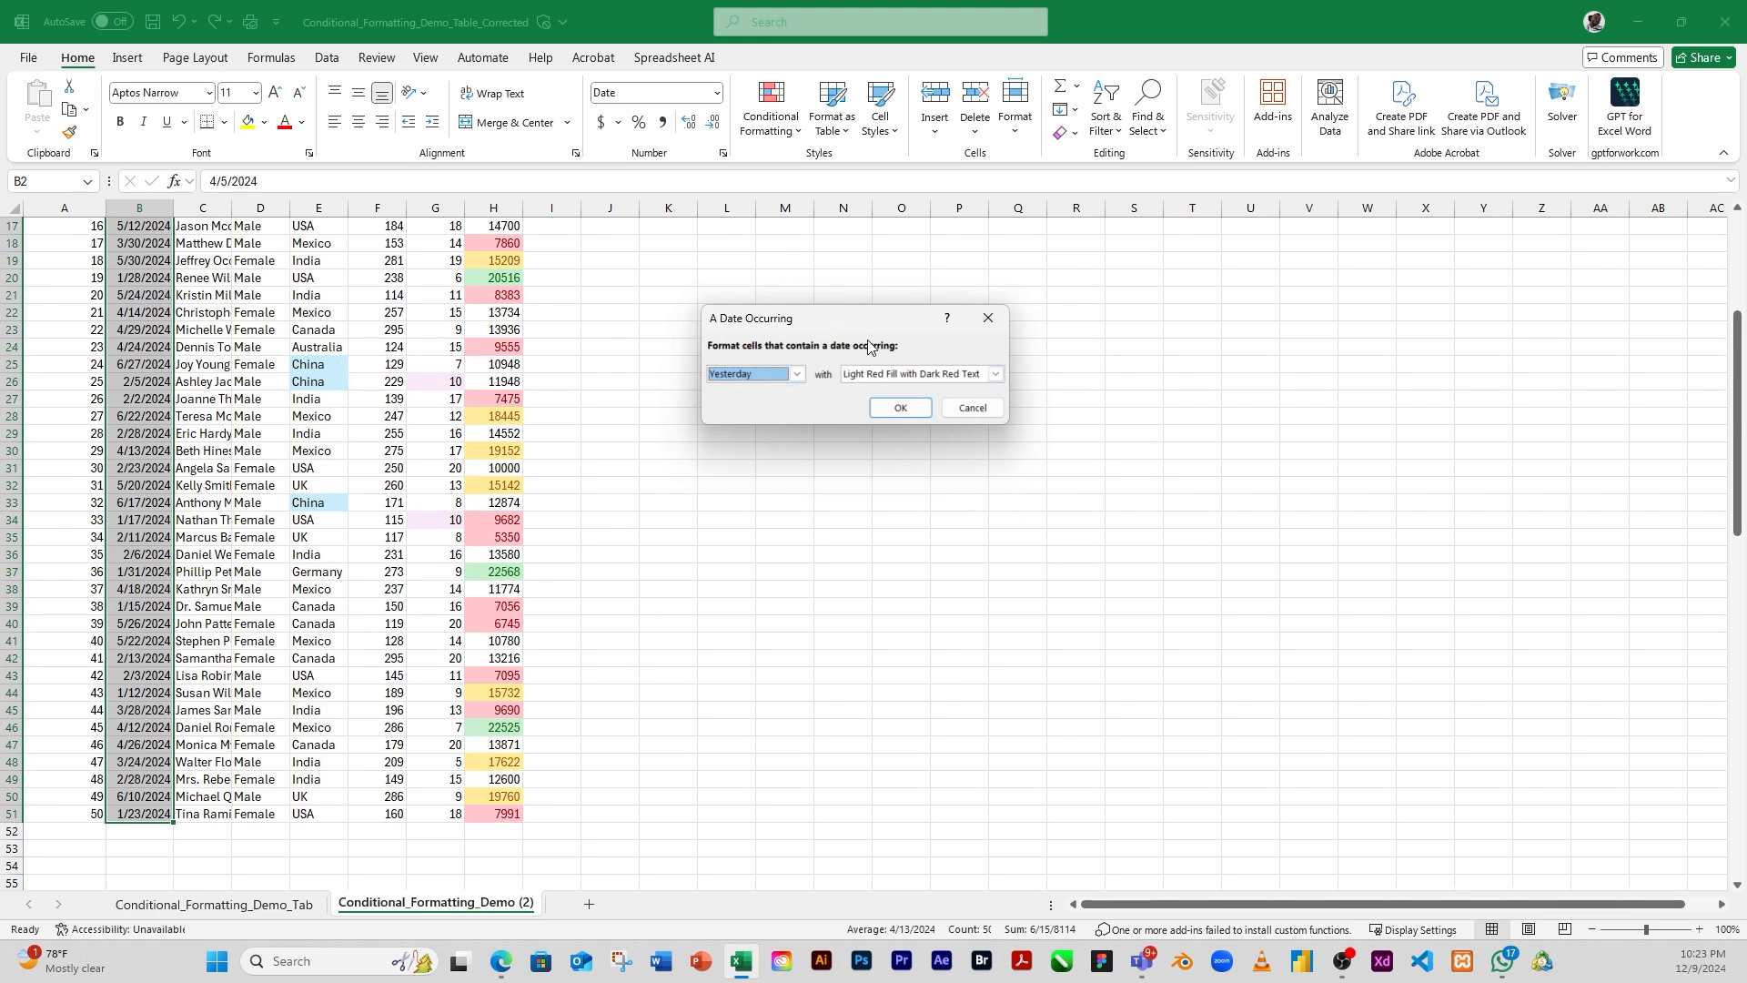
left_click(973, 408)
Zoom the sheet out to 85% and review the Due Date values up to the header row
scroll(370, 468, "up", 2)
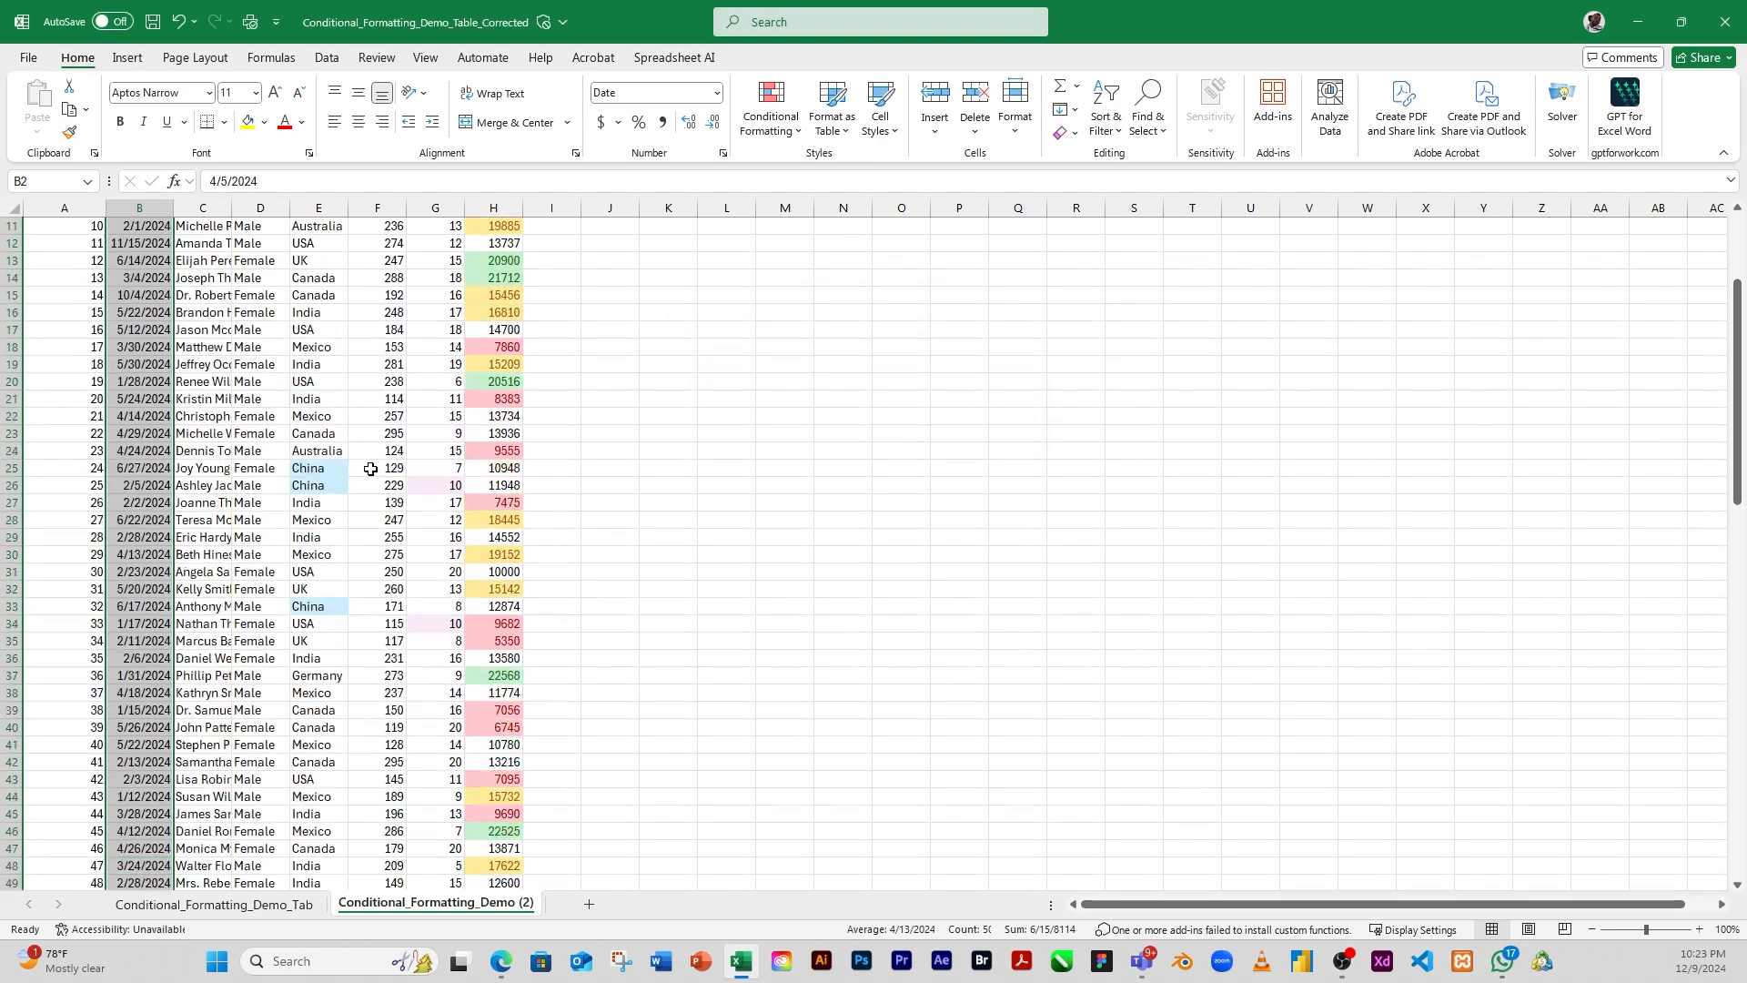
scroll(341, 473, "up", 3)
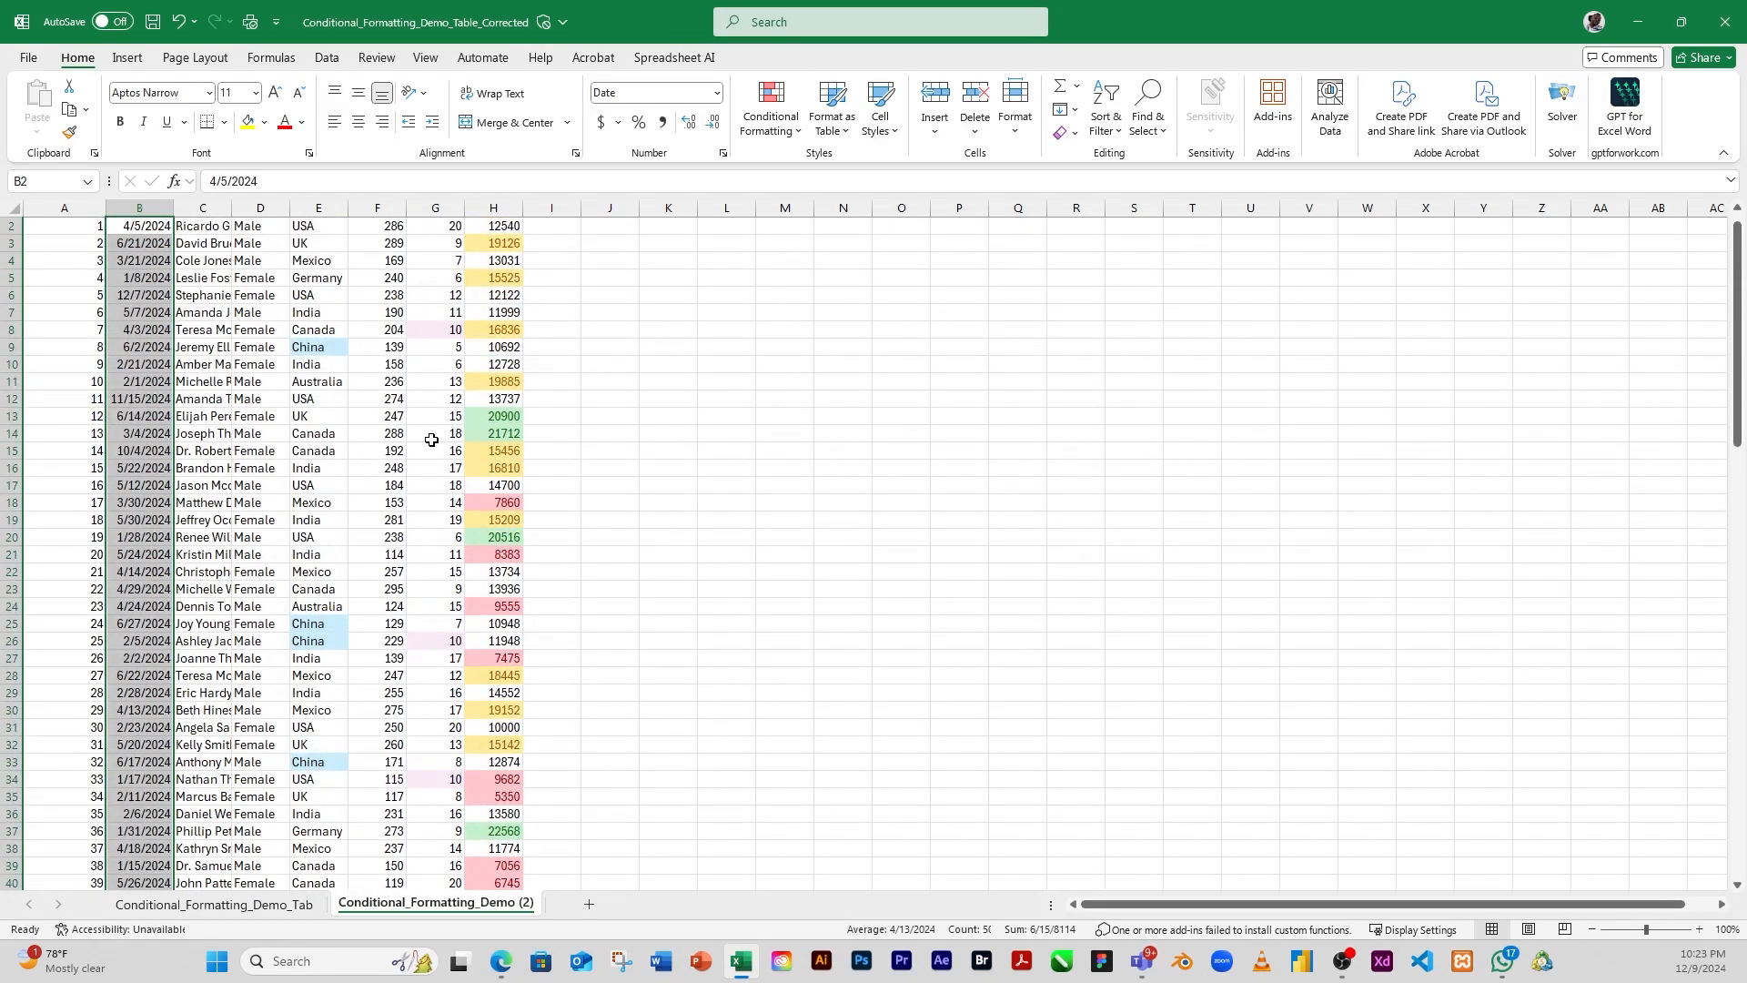
scroll(456, 438, "down", 1)
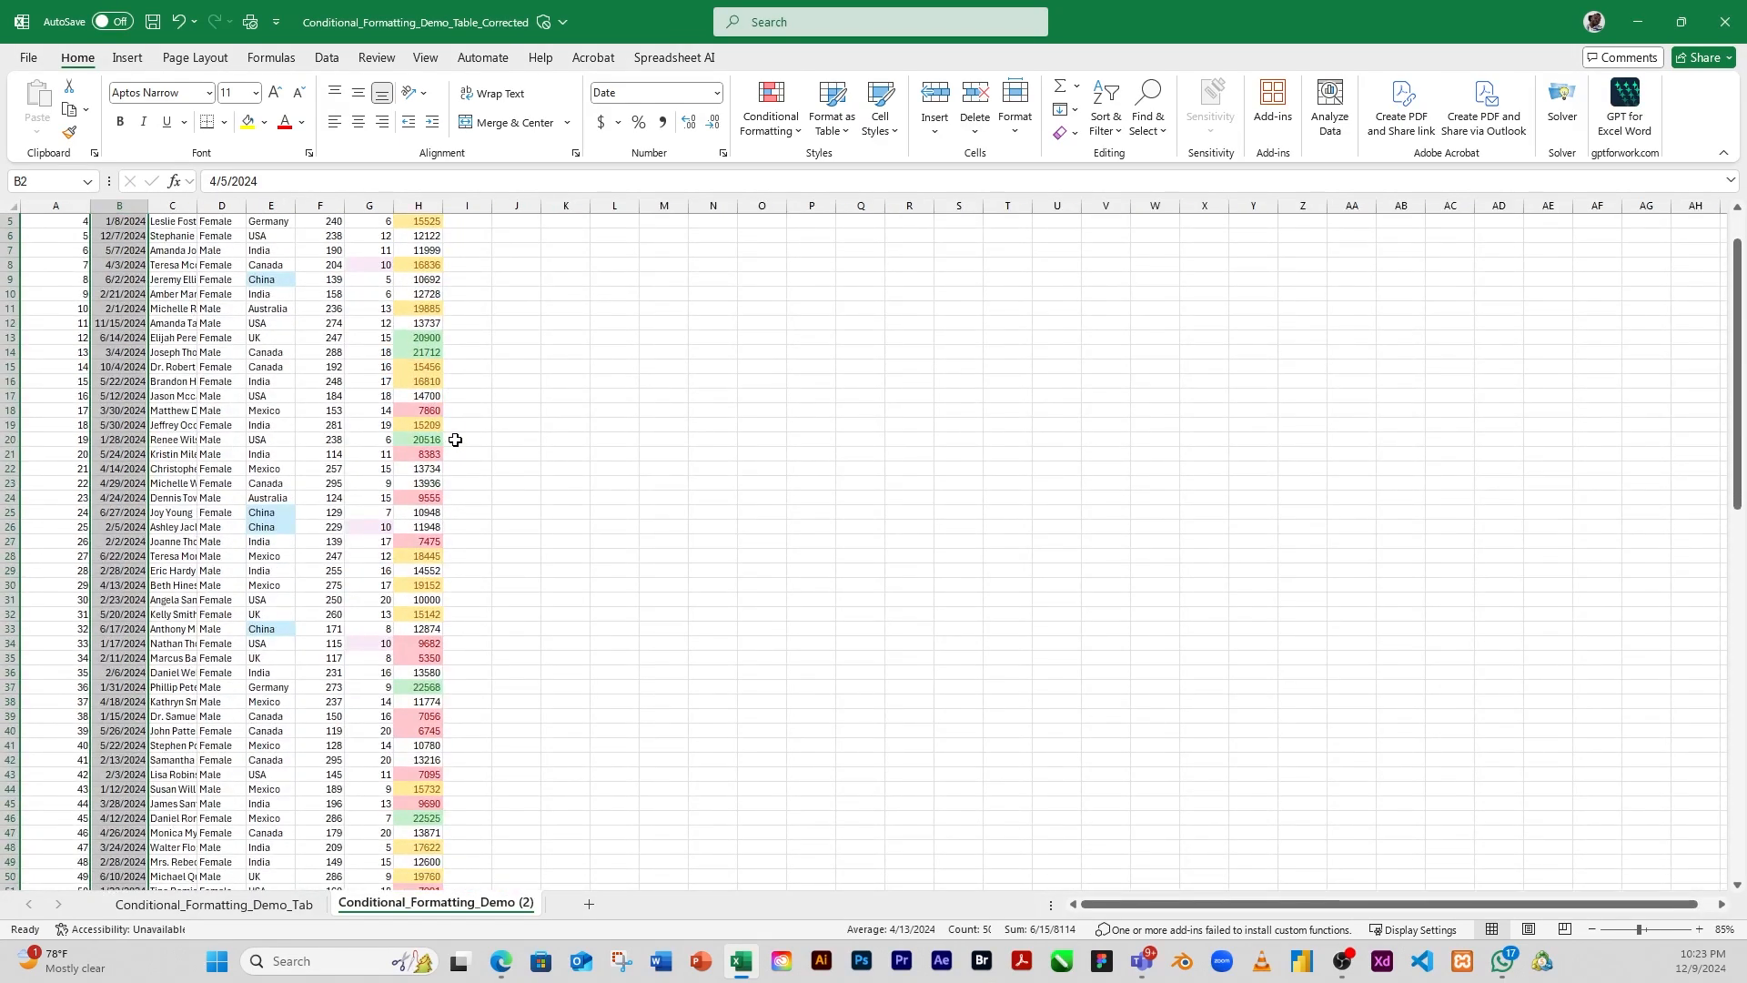
scroll(456, 438, "down", 1)
scroll(133, 312, "up", 1)
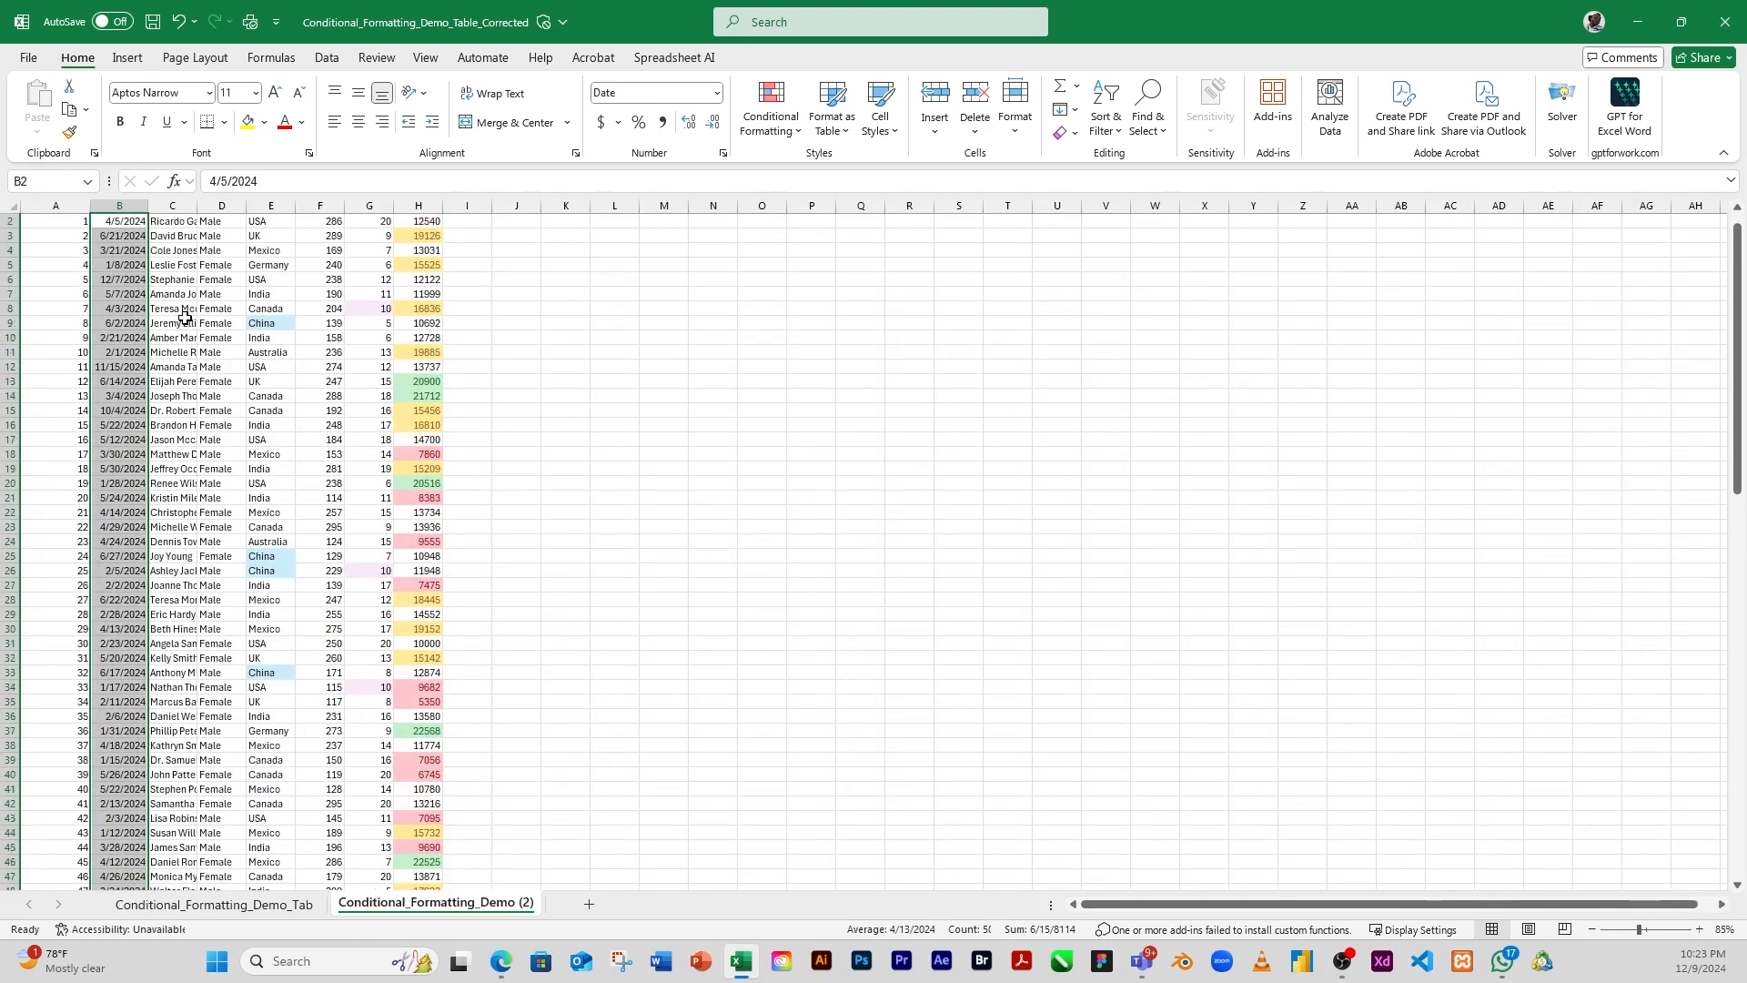
scroll(144, 304, "up", 1)
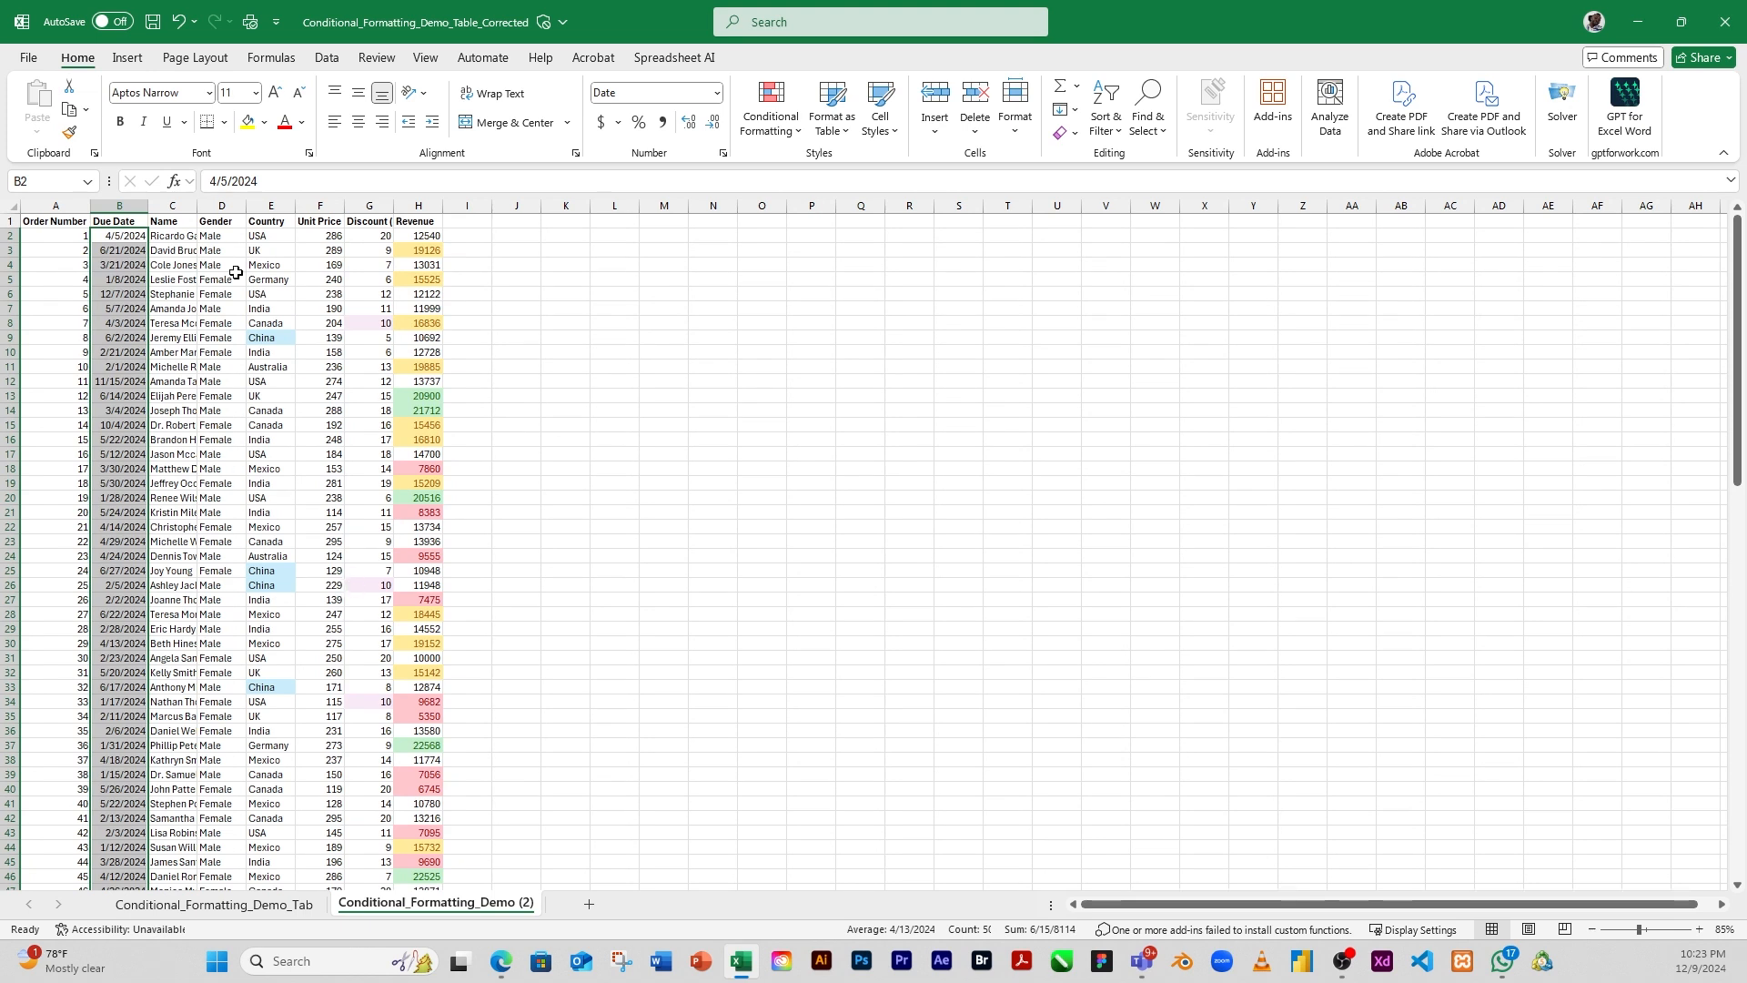
Start an A Date Occurring rule on the selected due dates and preview the Today, Tomorrow and In the last 7 days periods
left_click(770, 114)
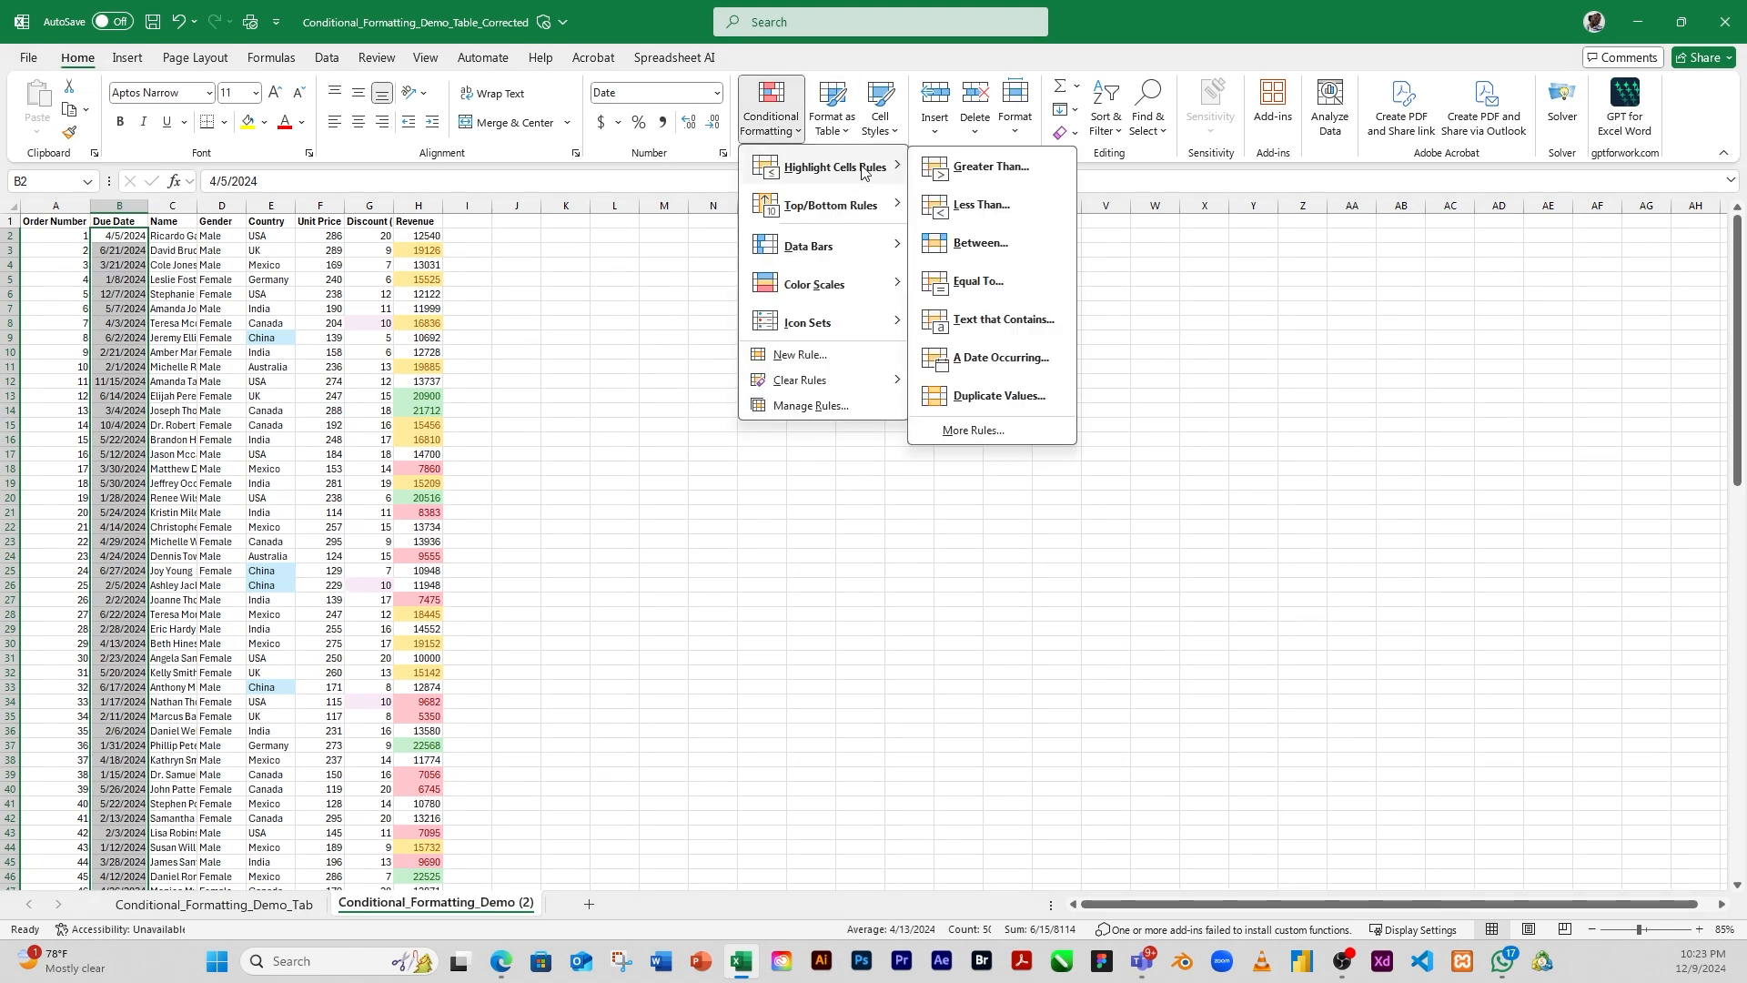
left_click(997, 358)
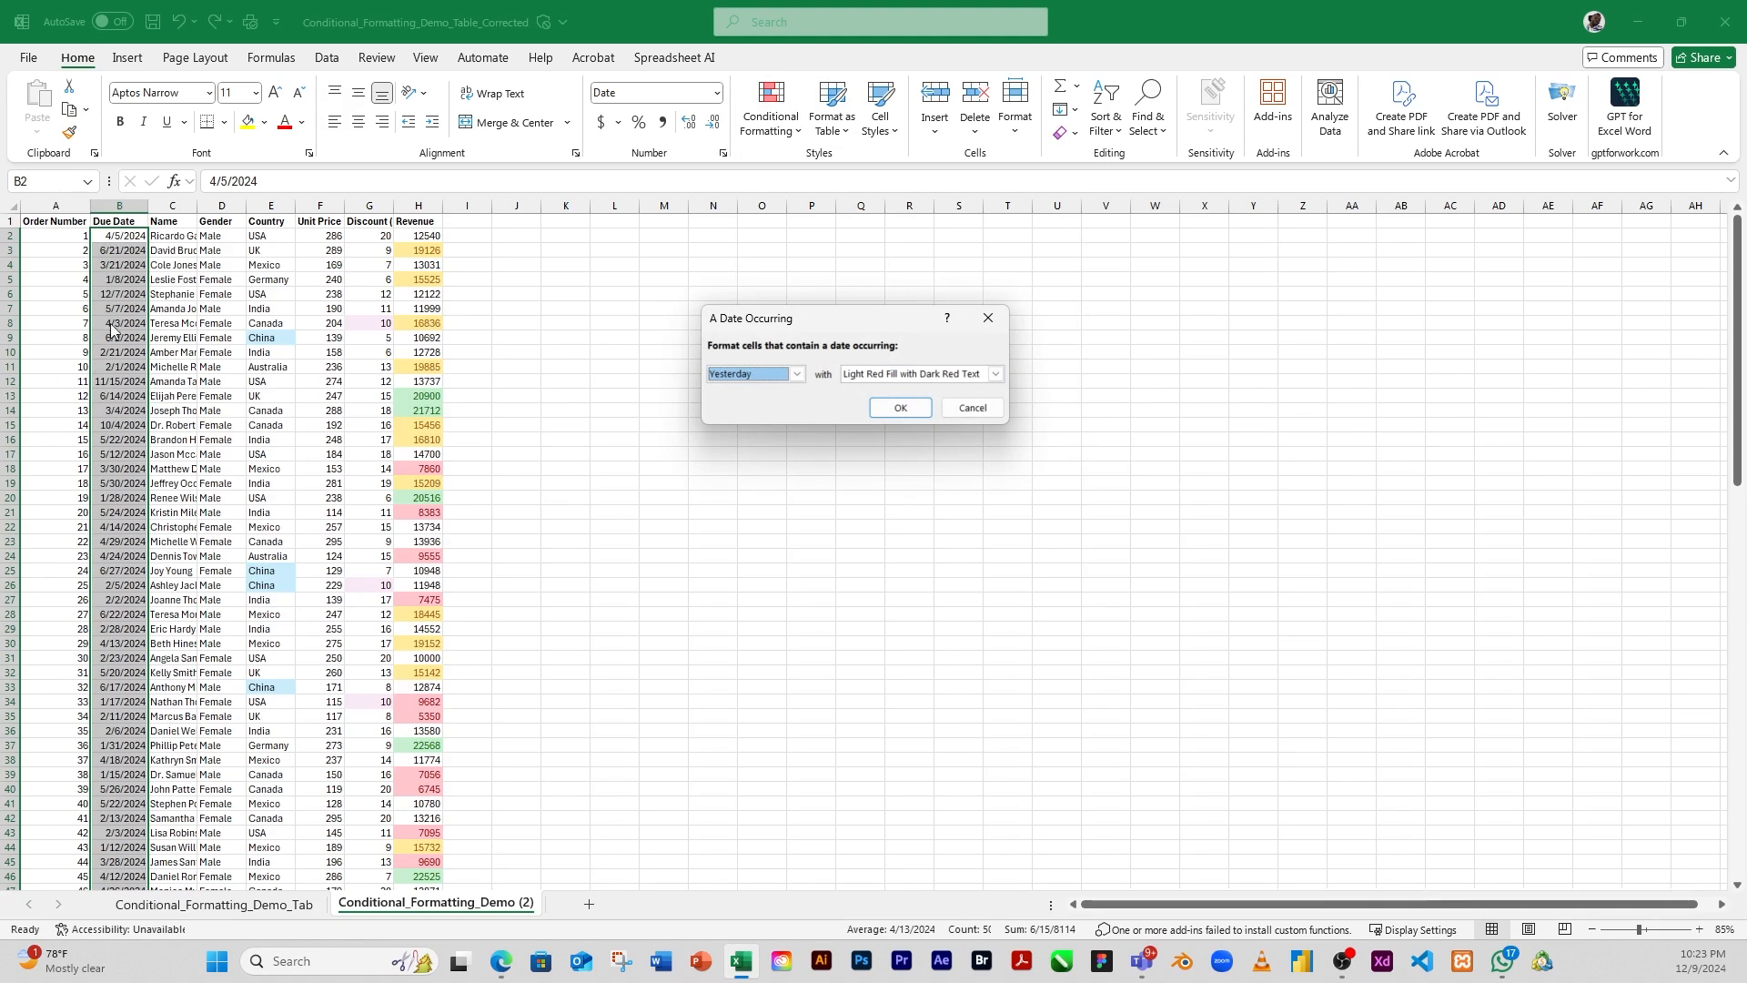
left_click(795, 374)
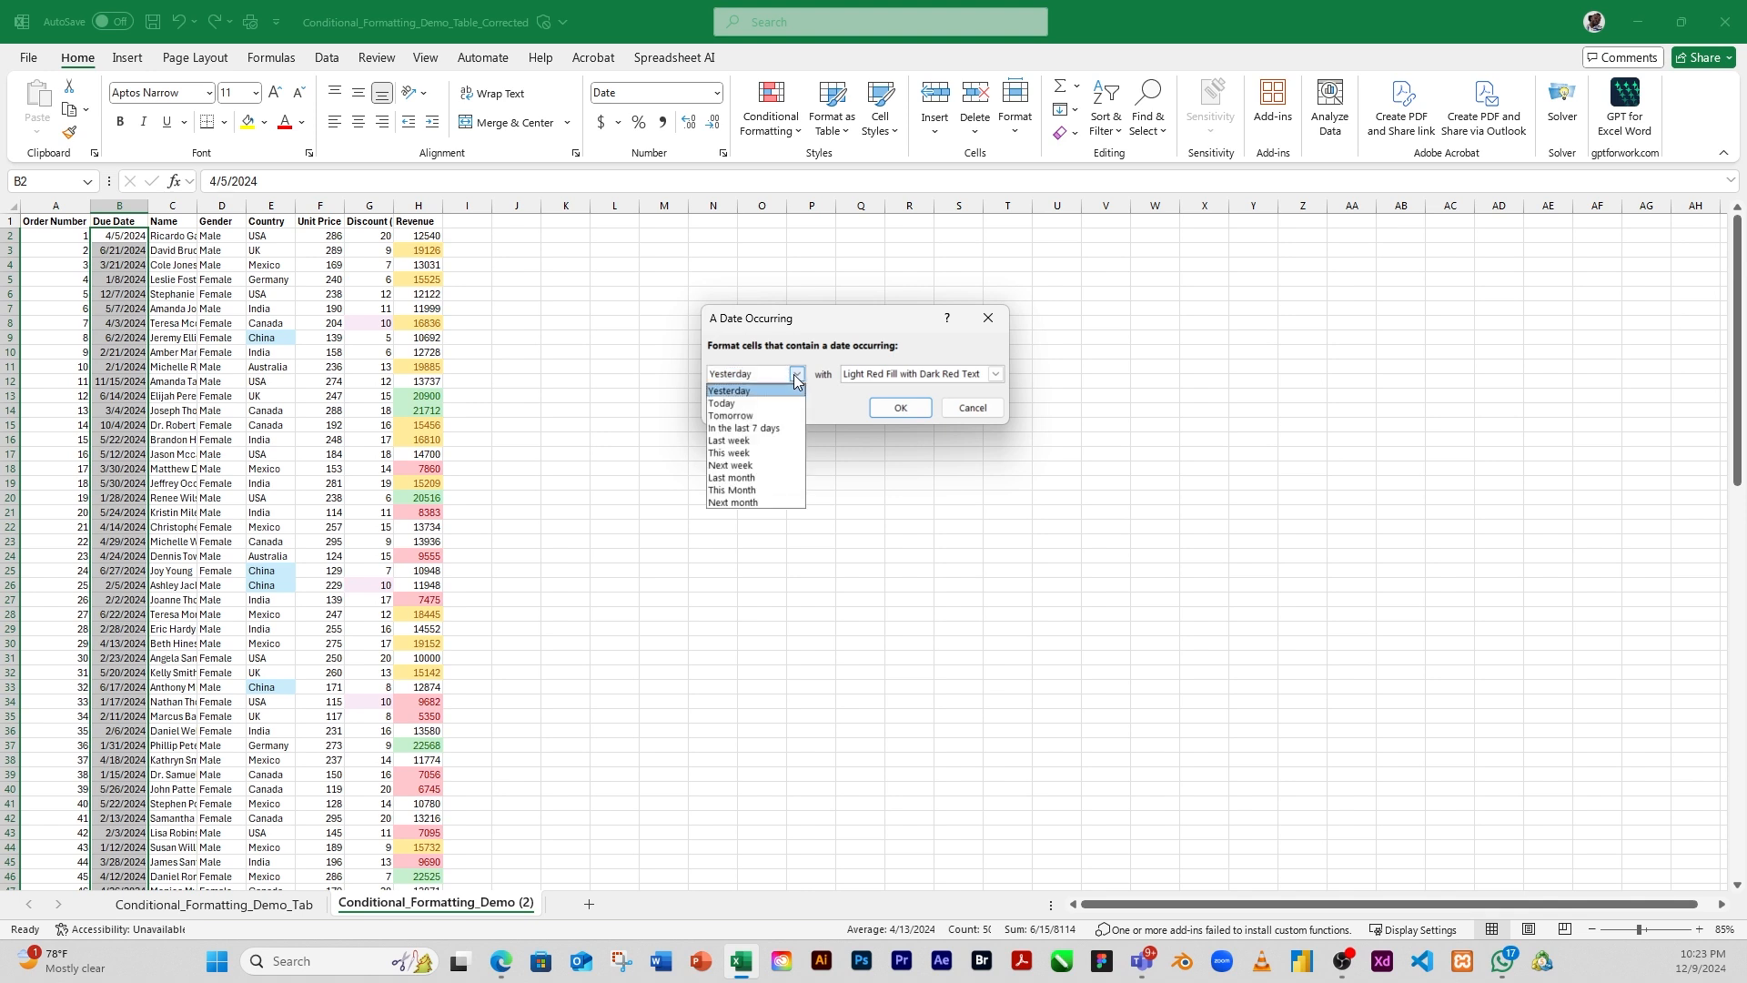
left_click(768, 401)
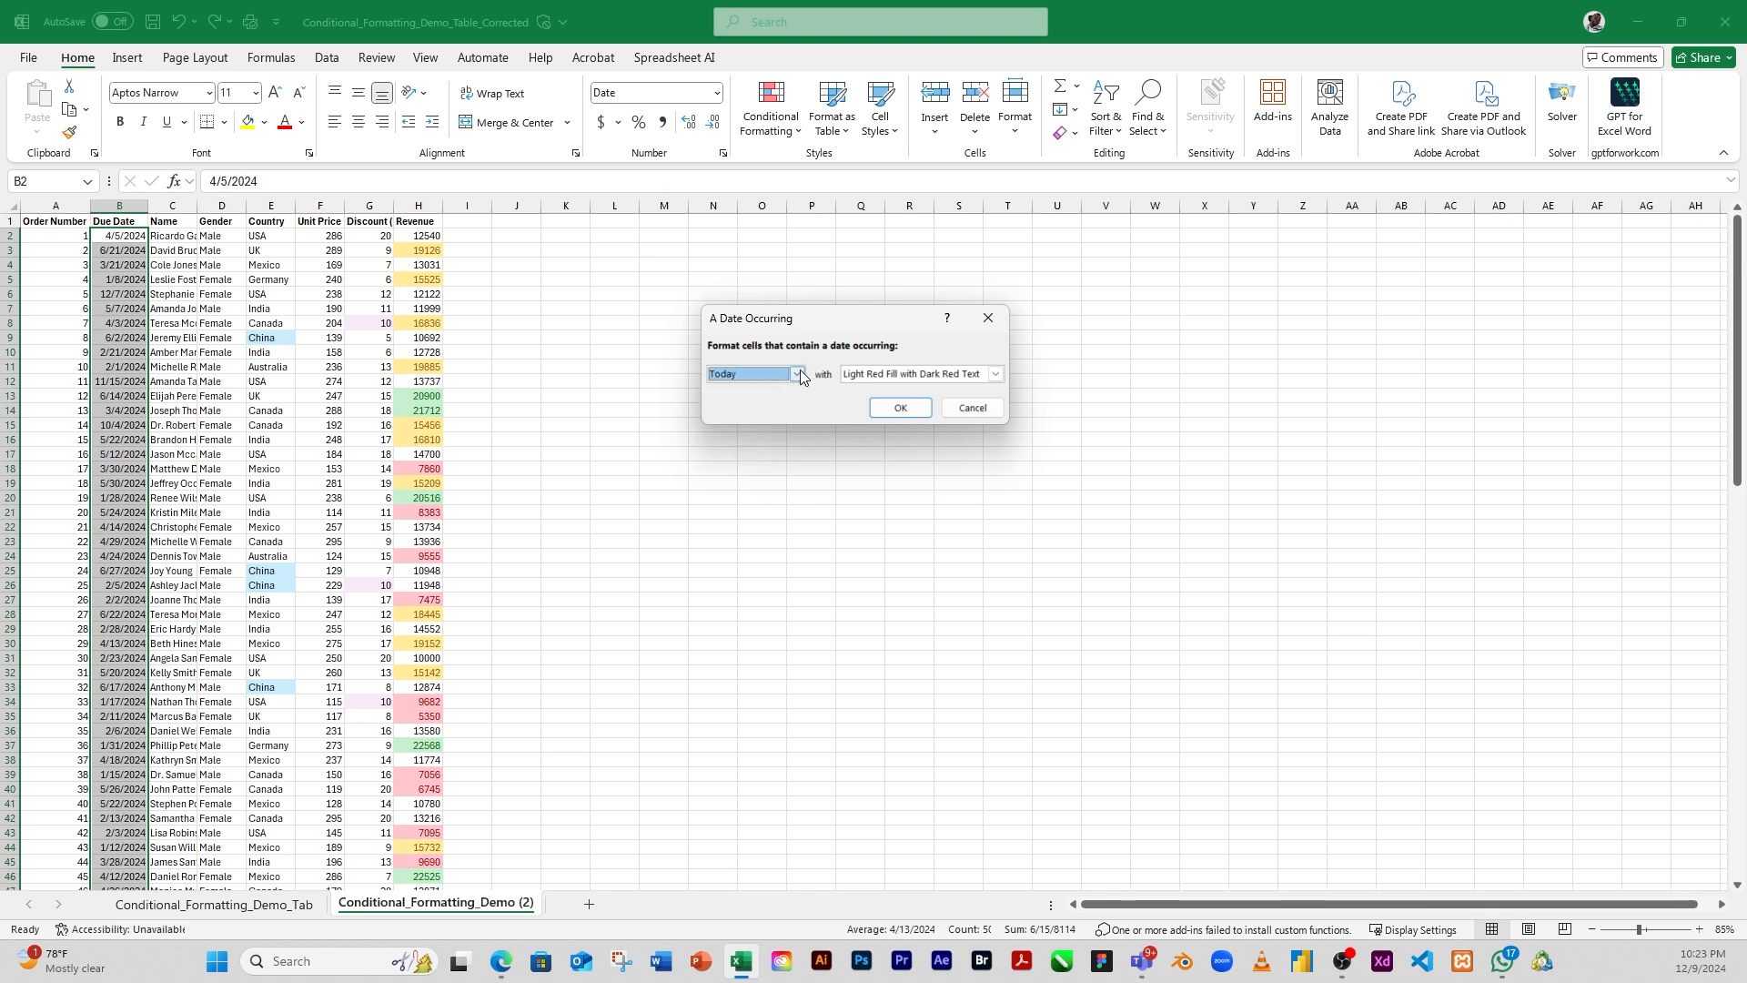
left_click(798, 374)
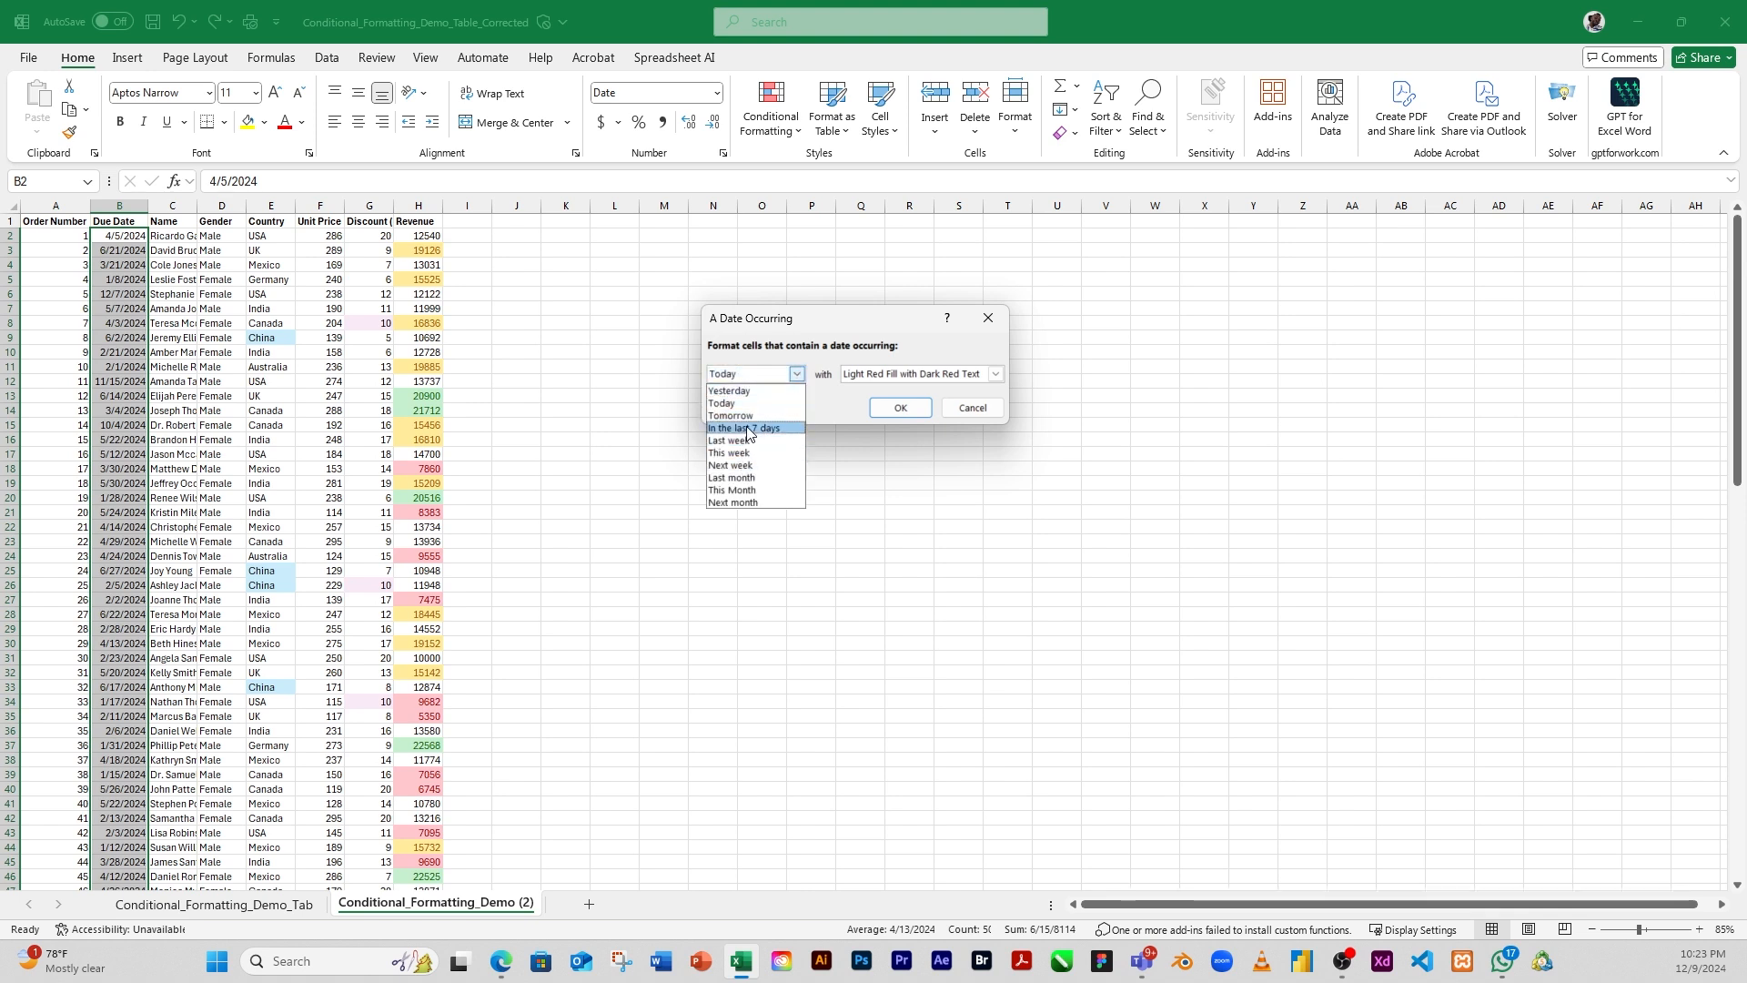
left_click(747, 416)
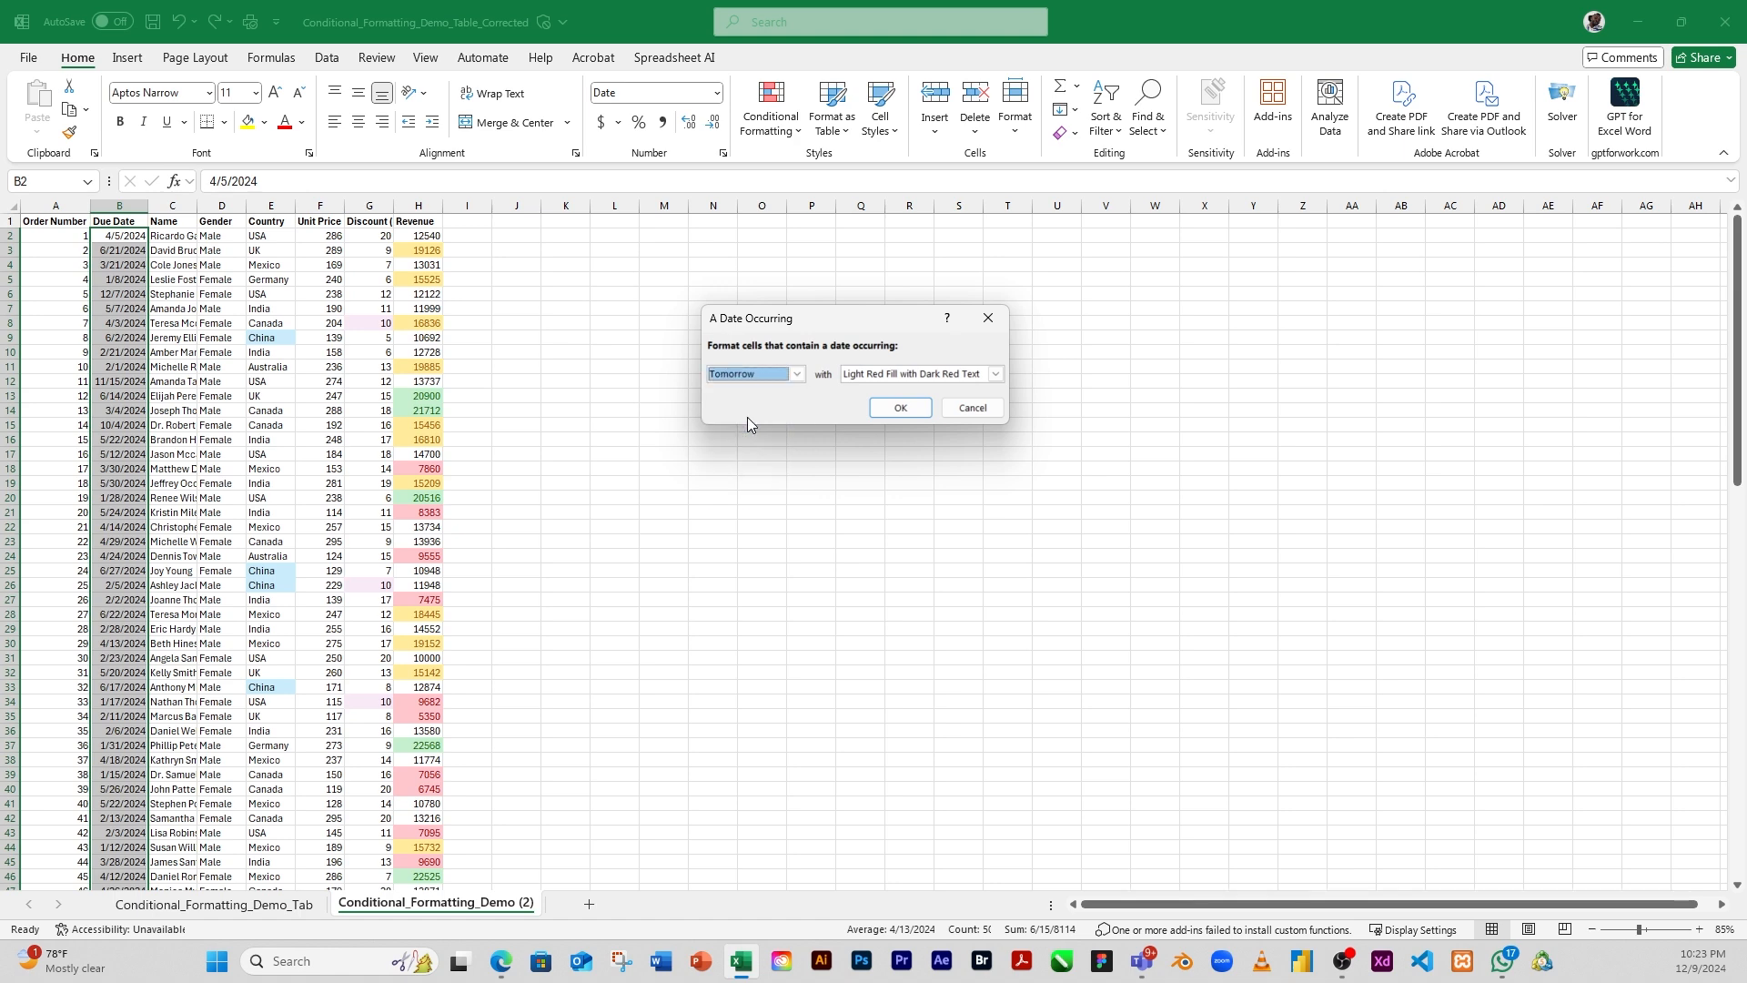
left_click(799, 375)
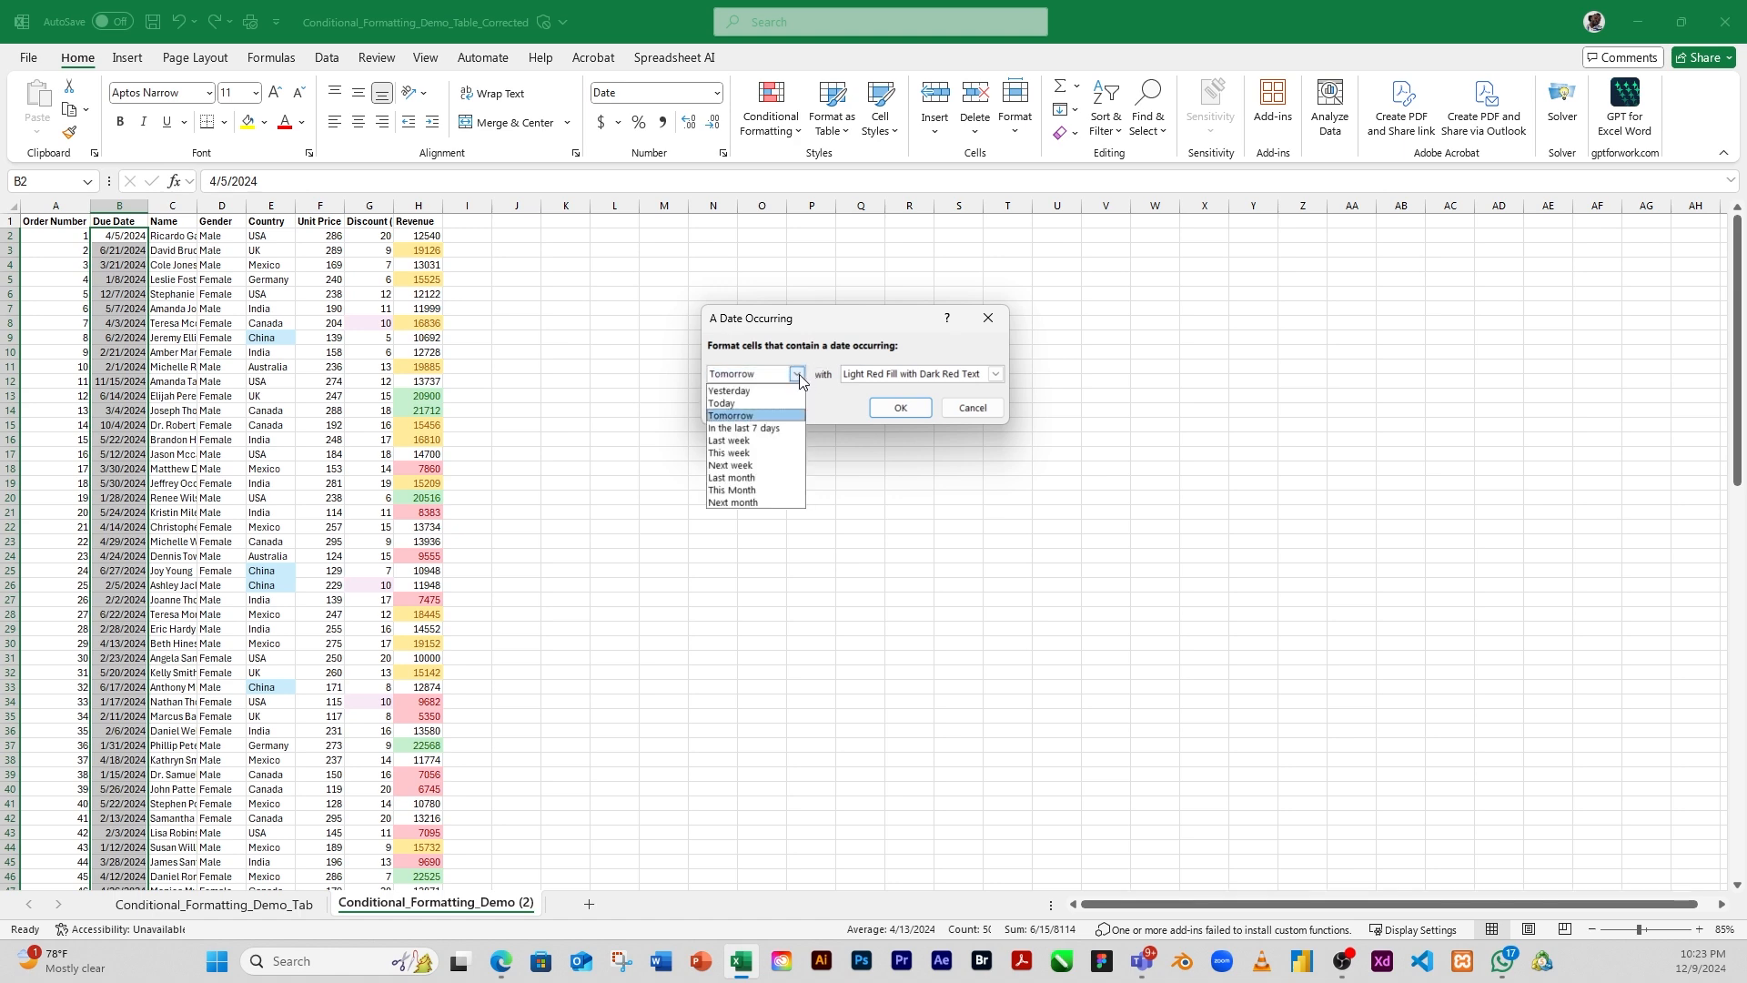
left_click(744, 429)
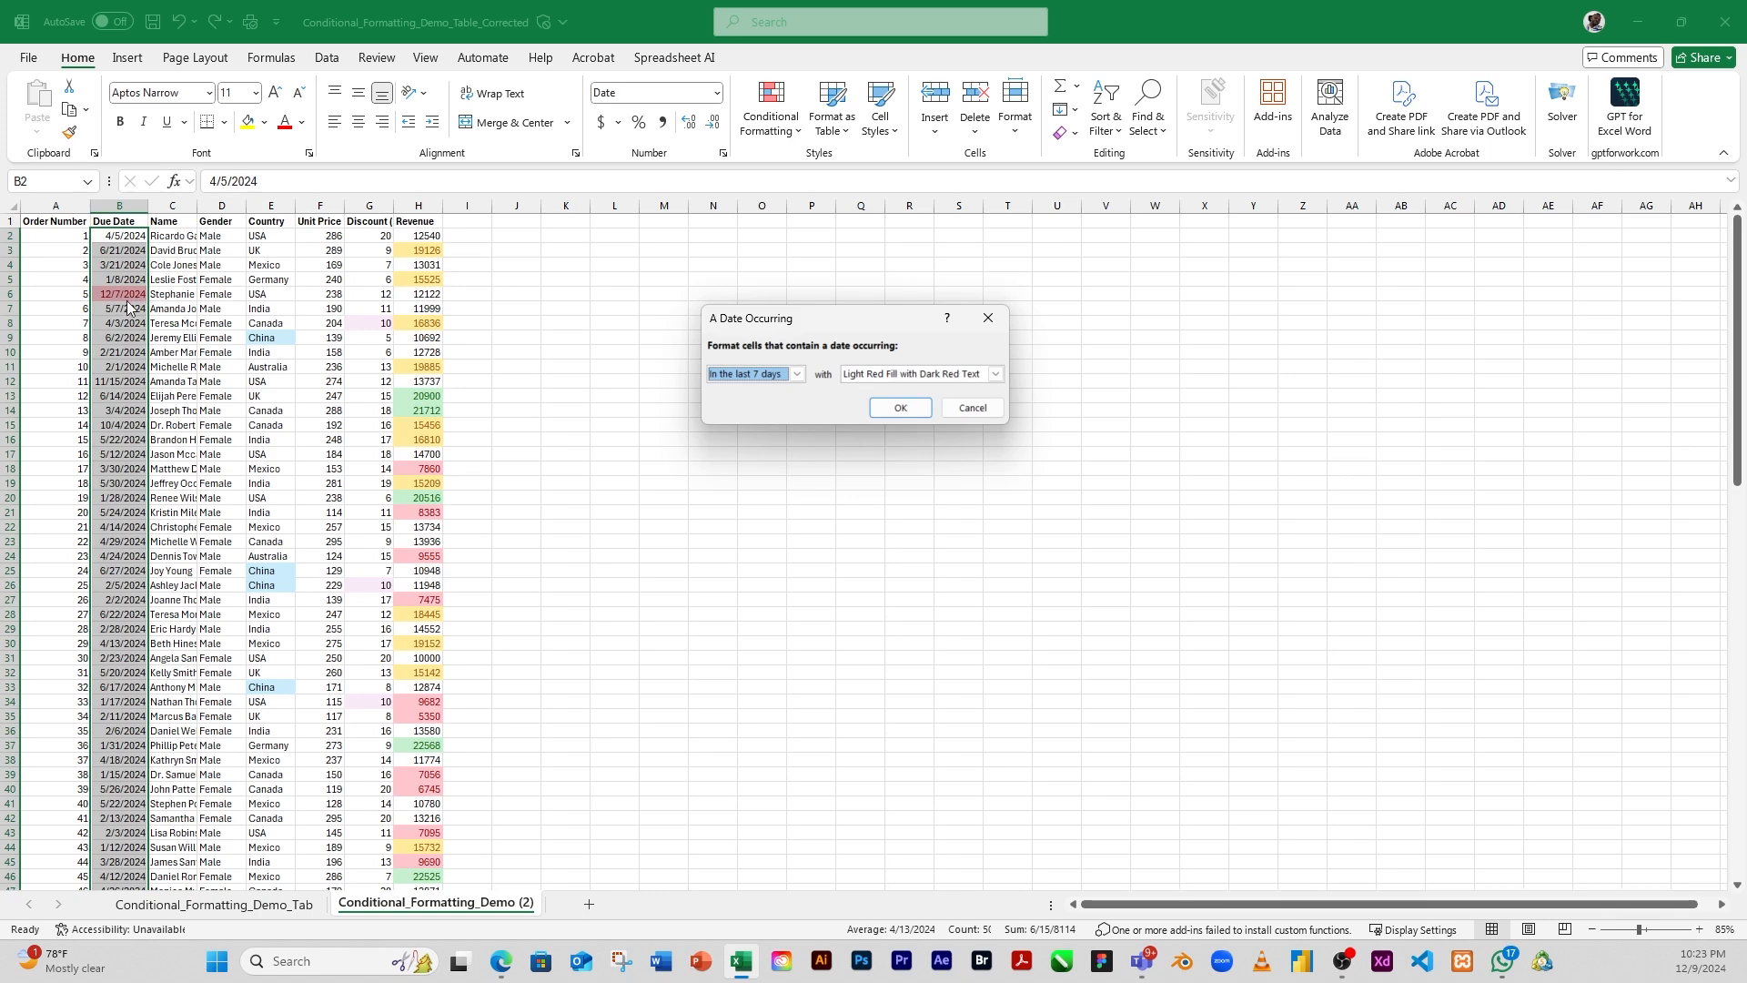
Preview the Last week and This week periods for the due date rule
left_click(797, 374)
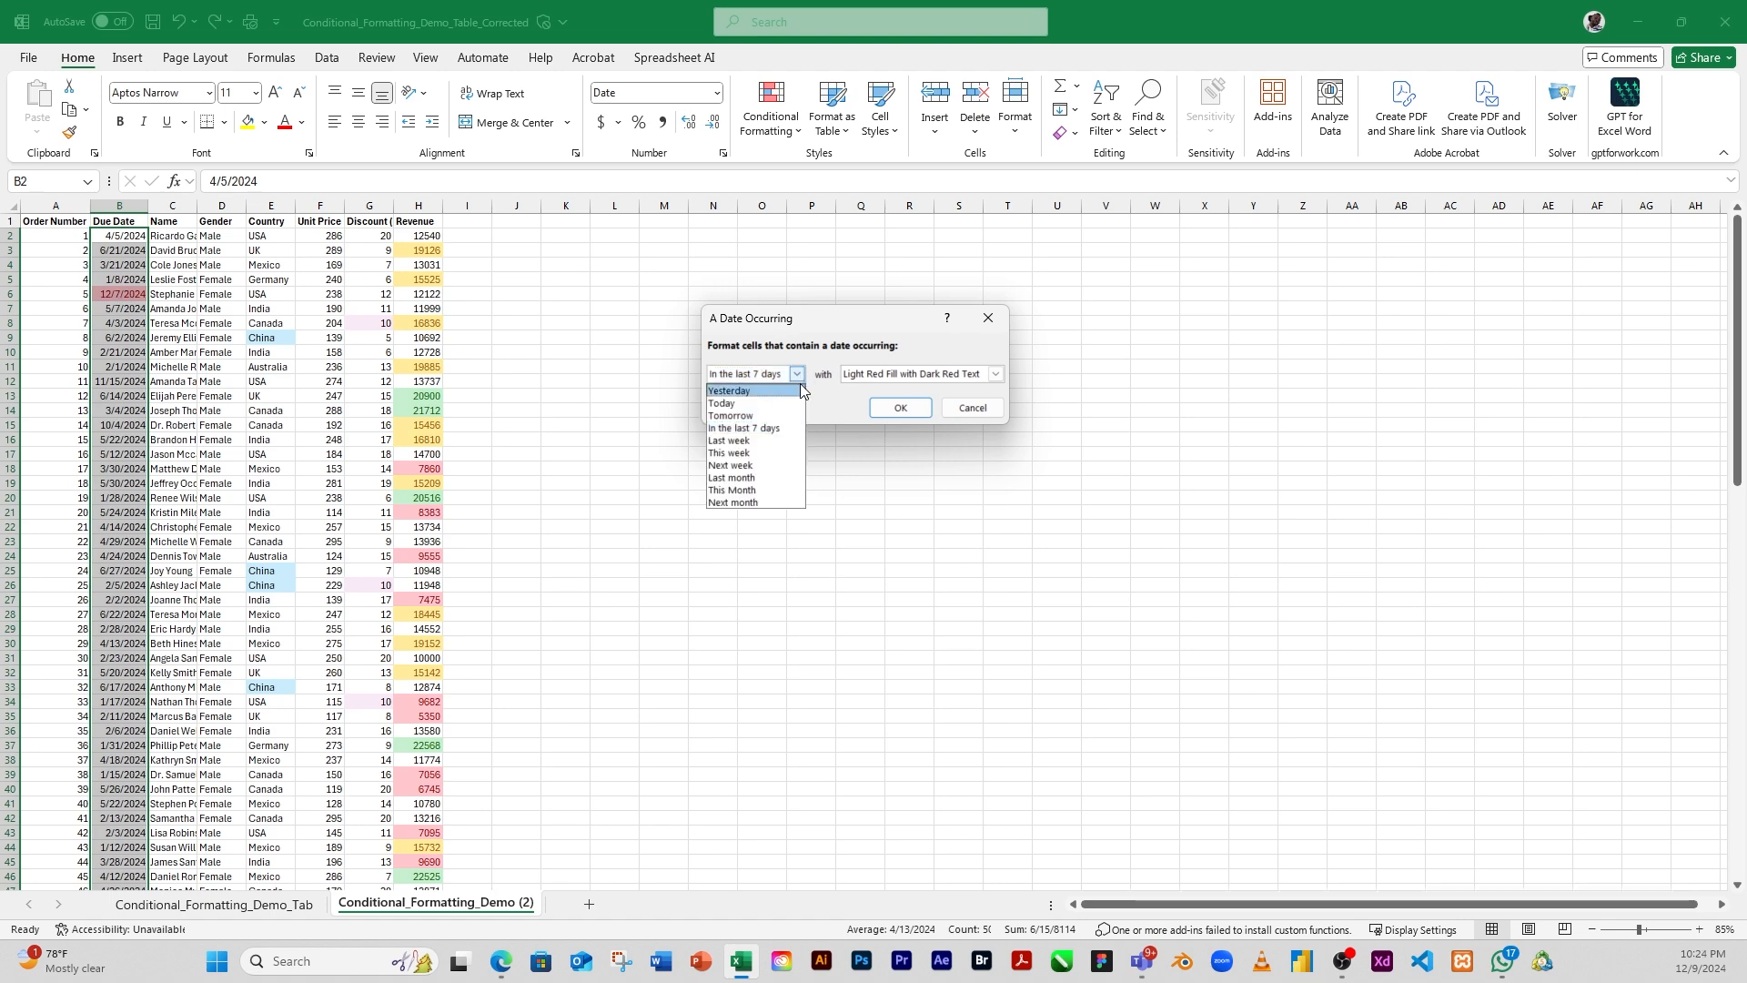
left_click(746, 441)
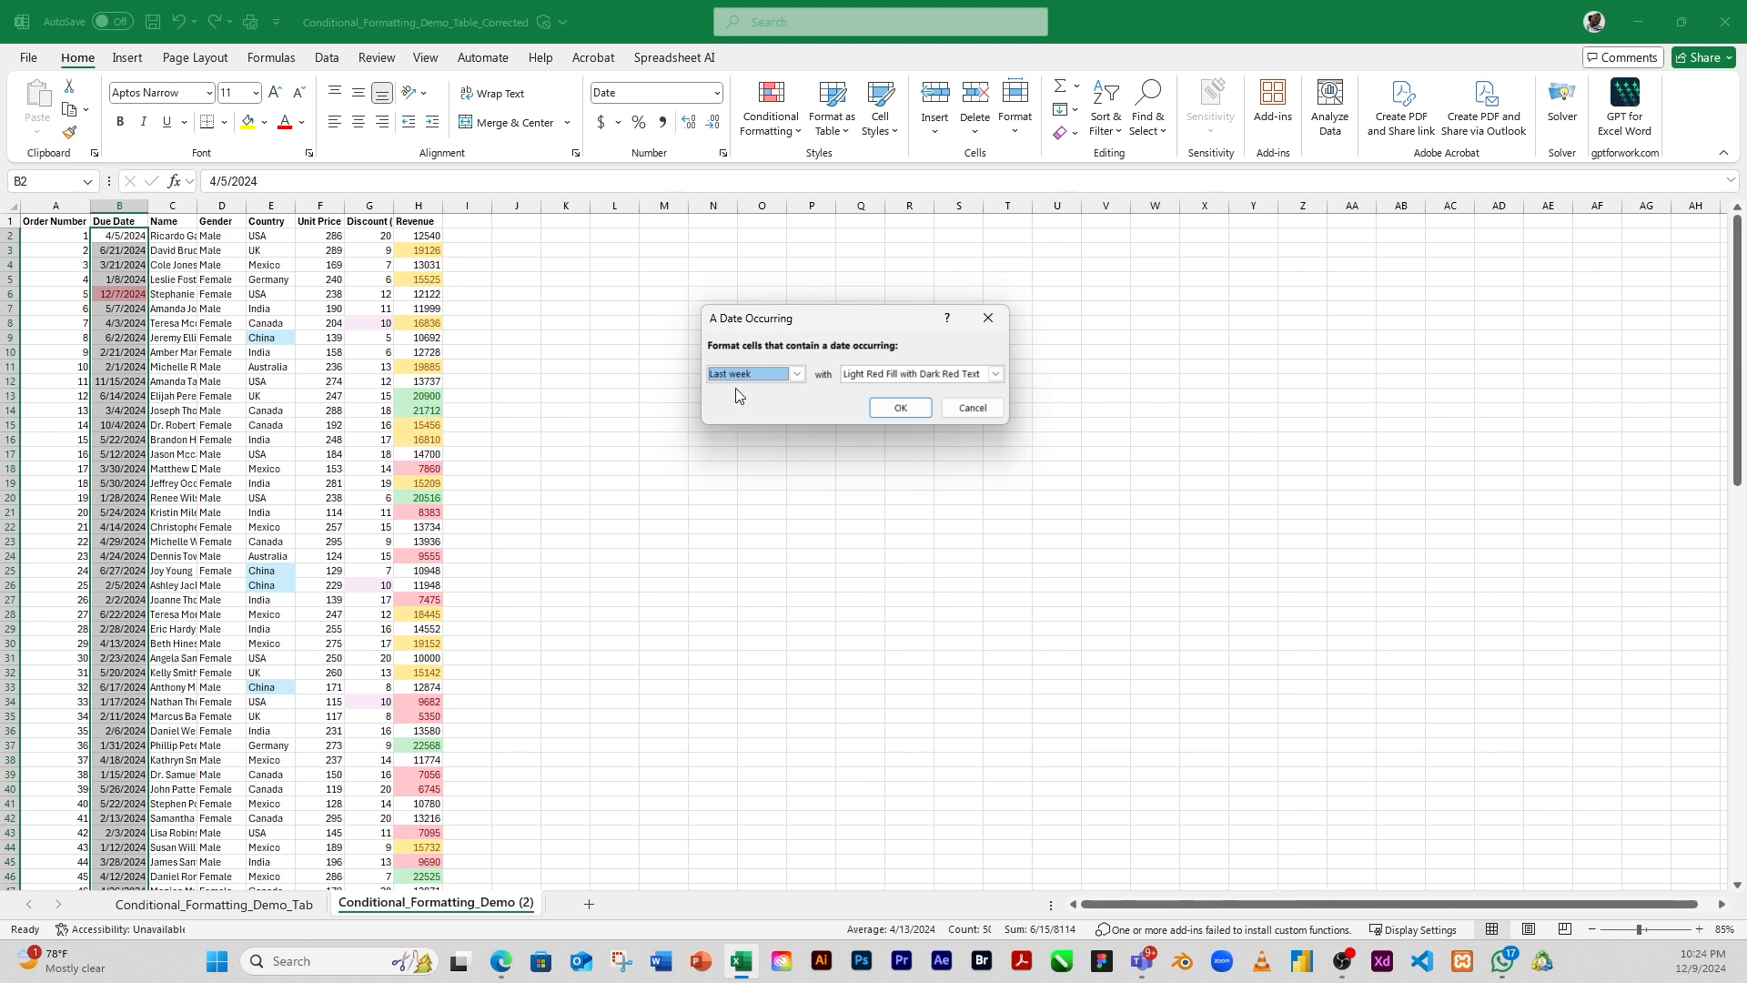
left_click(790, 374)
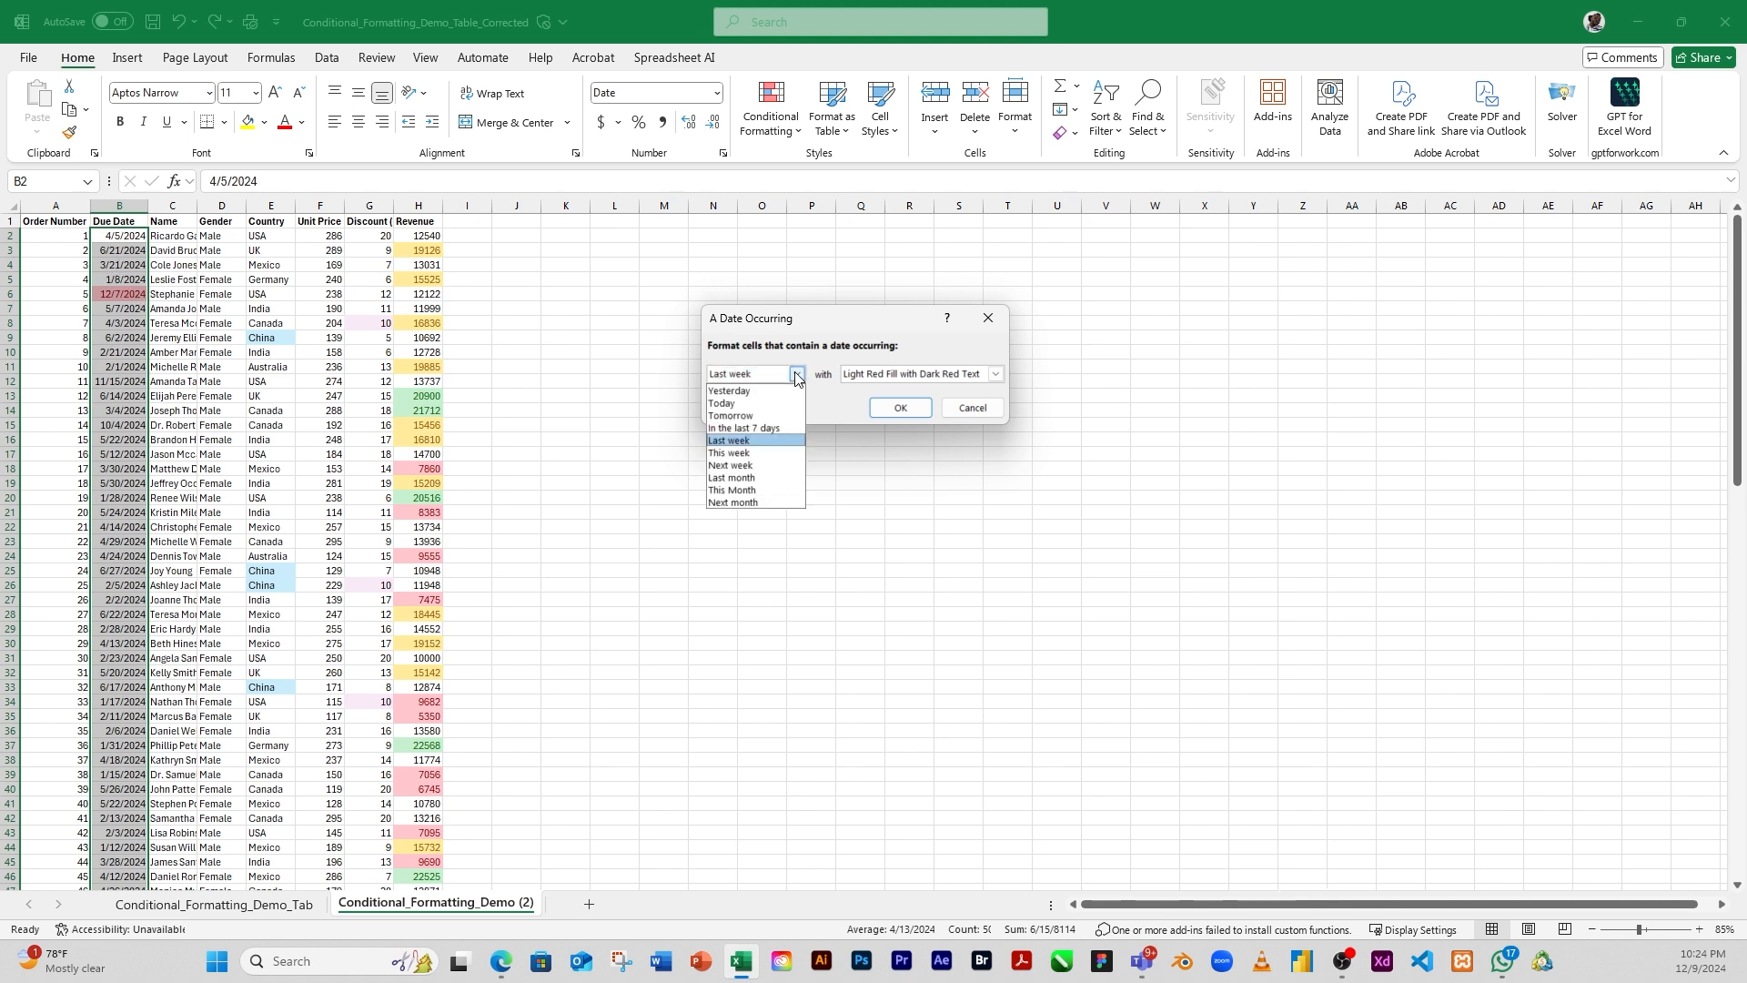
left_click(751, 453)
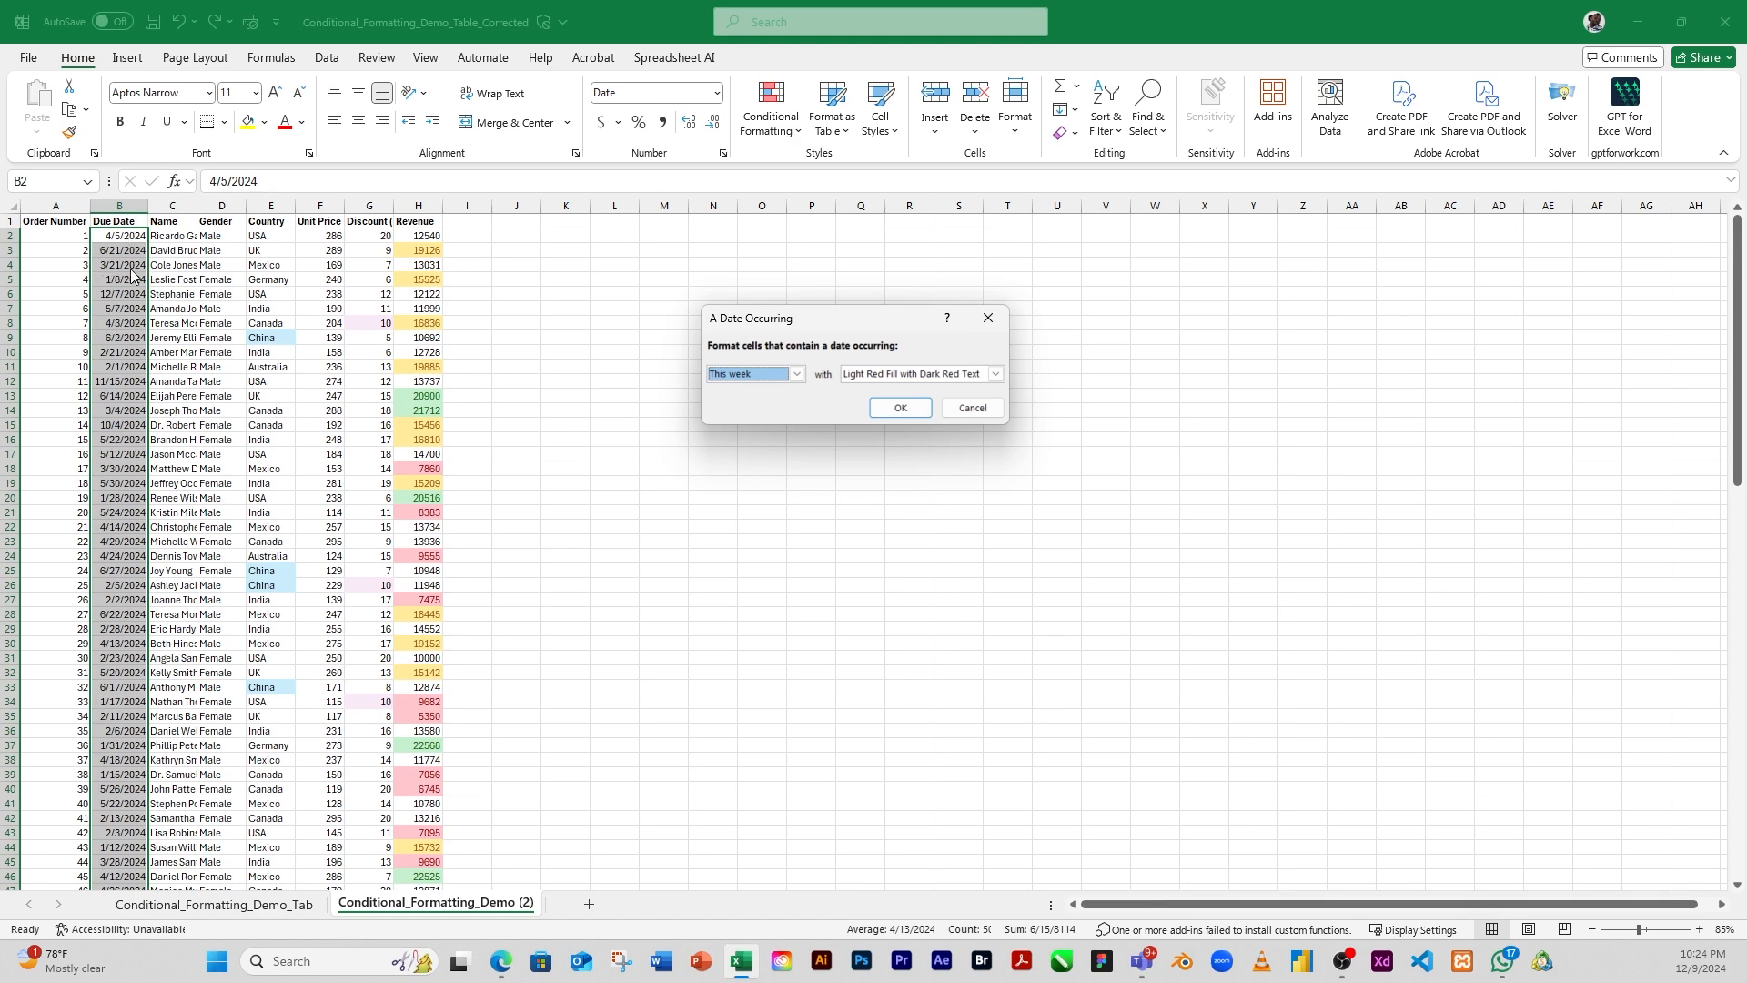
Set the rule to mark due dates from Last month with a Red Border, apply it and deselect the column
left_click(797, 374)
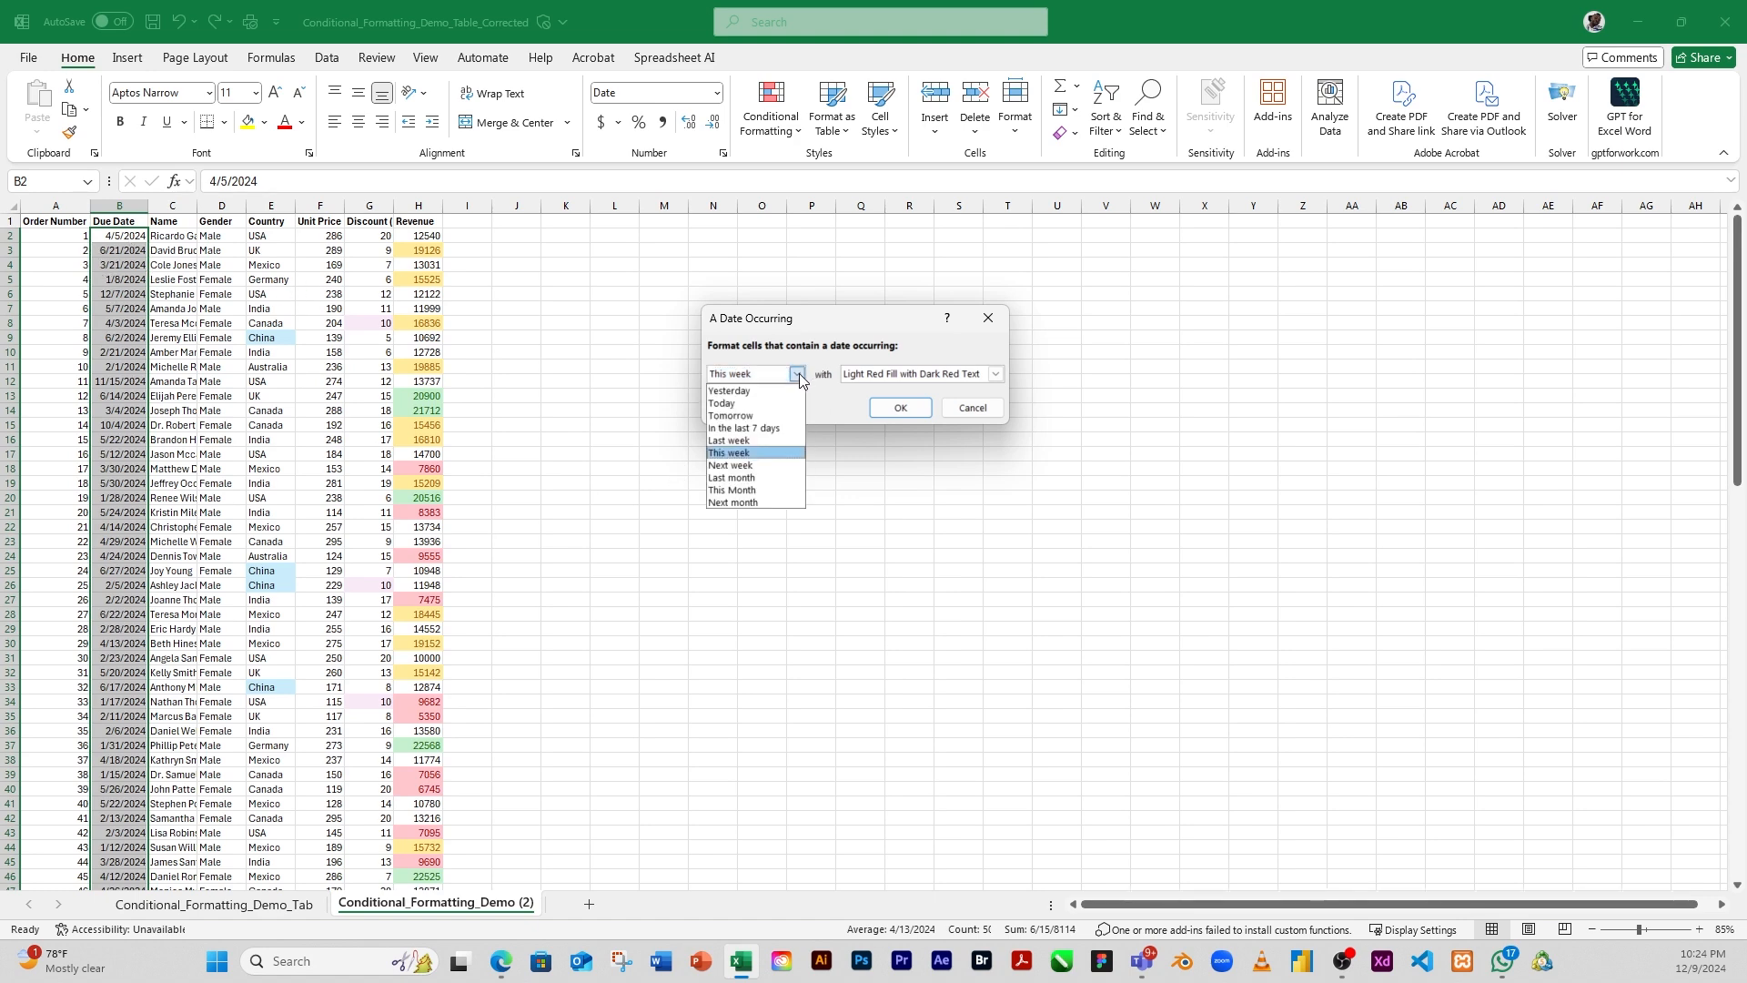
left_click(770, 477)
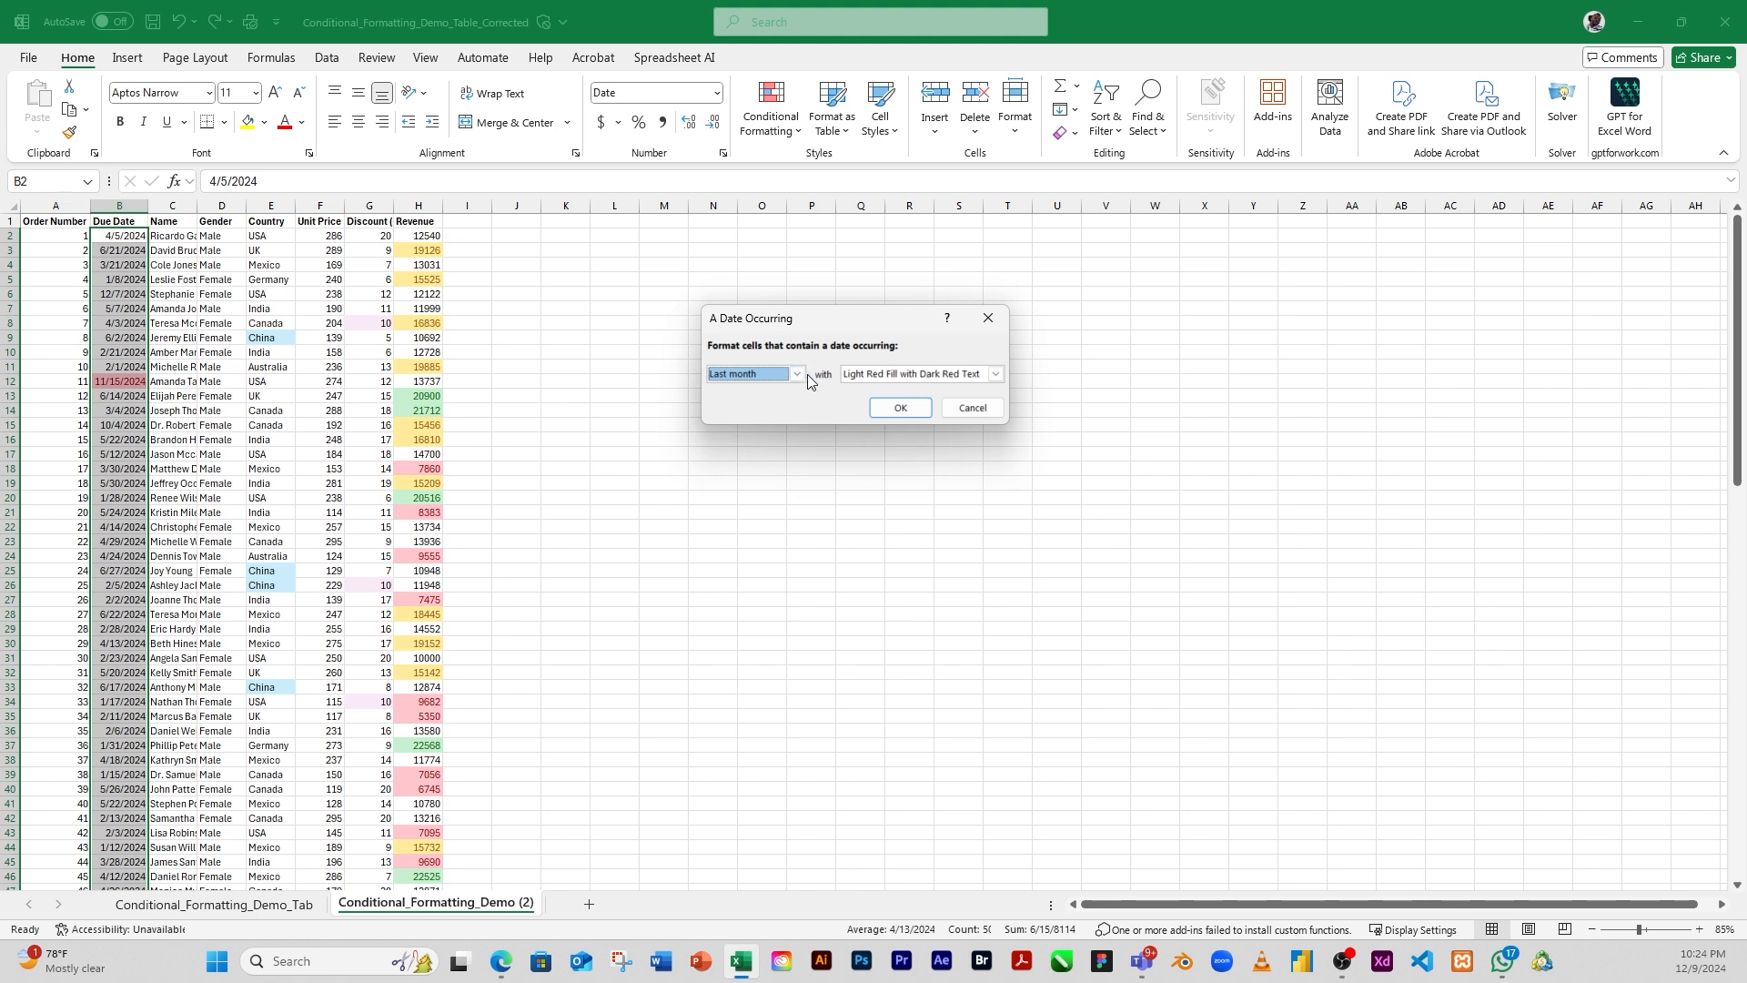
left_click(872, 380)
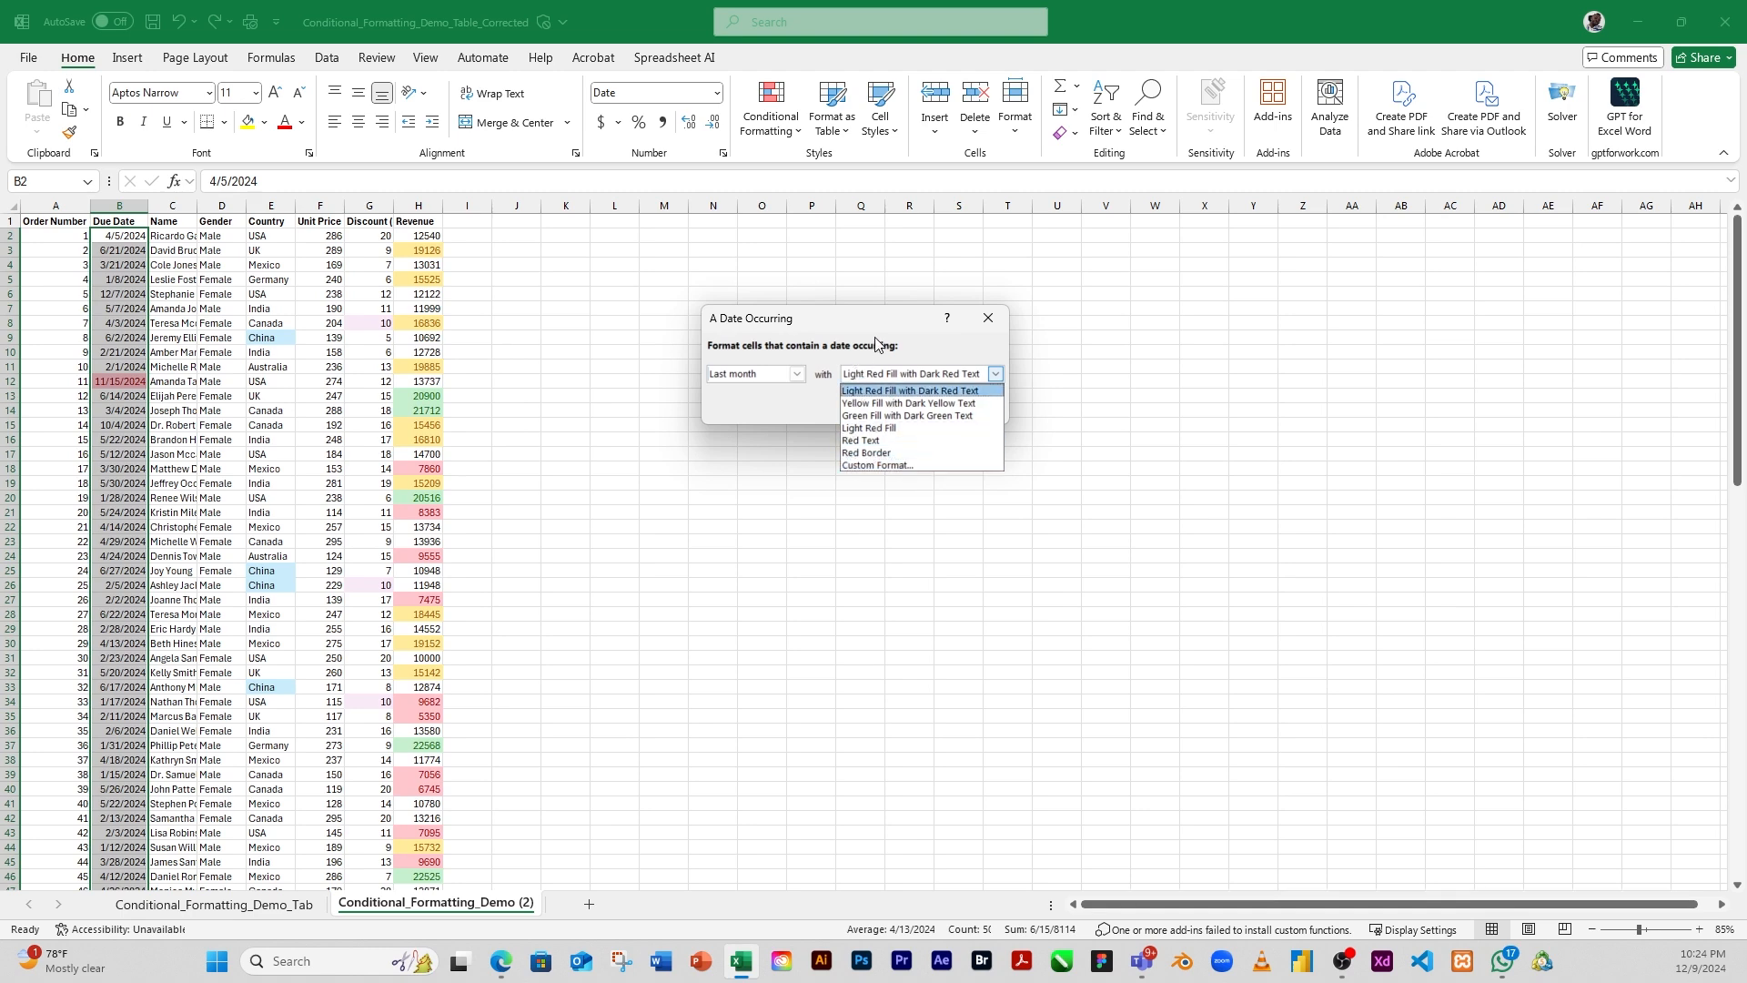
key("Escape")
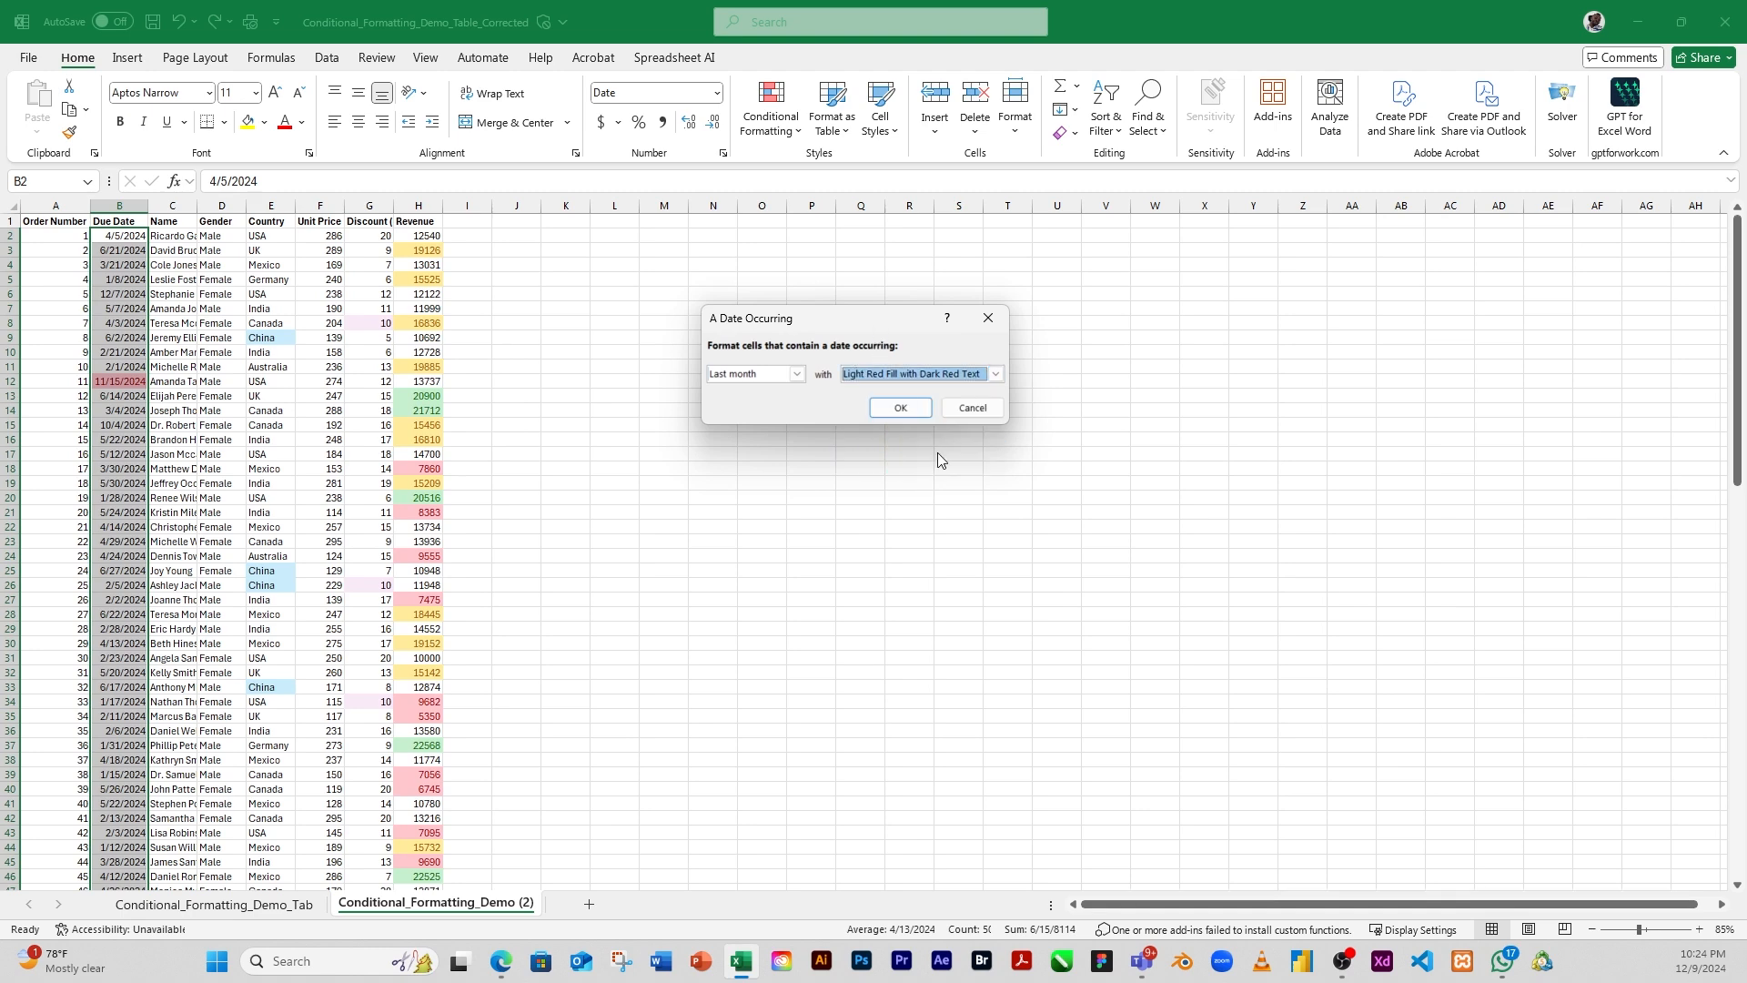
left_click(907, 377)
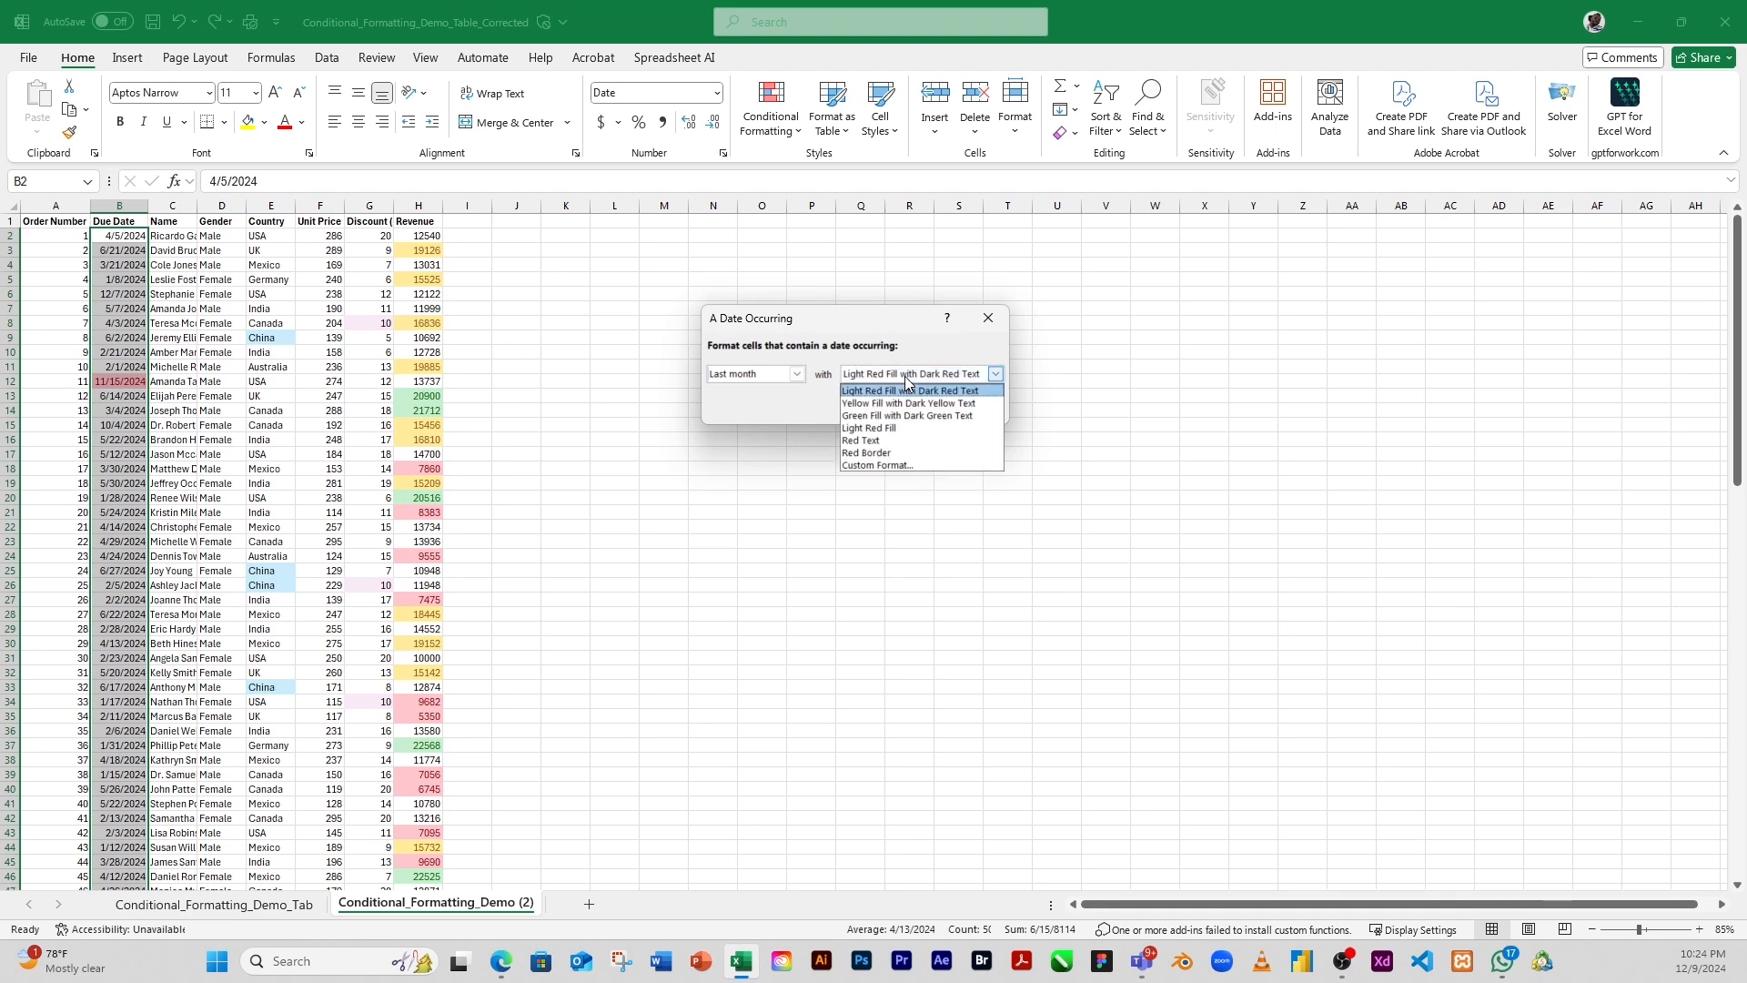
left_click(921, 449)
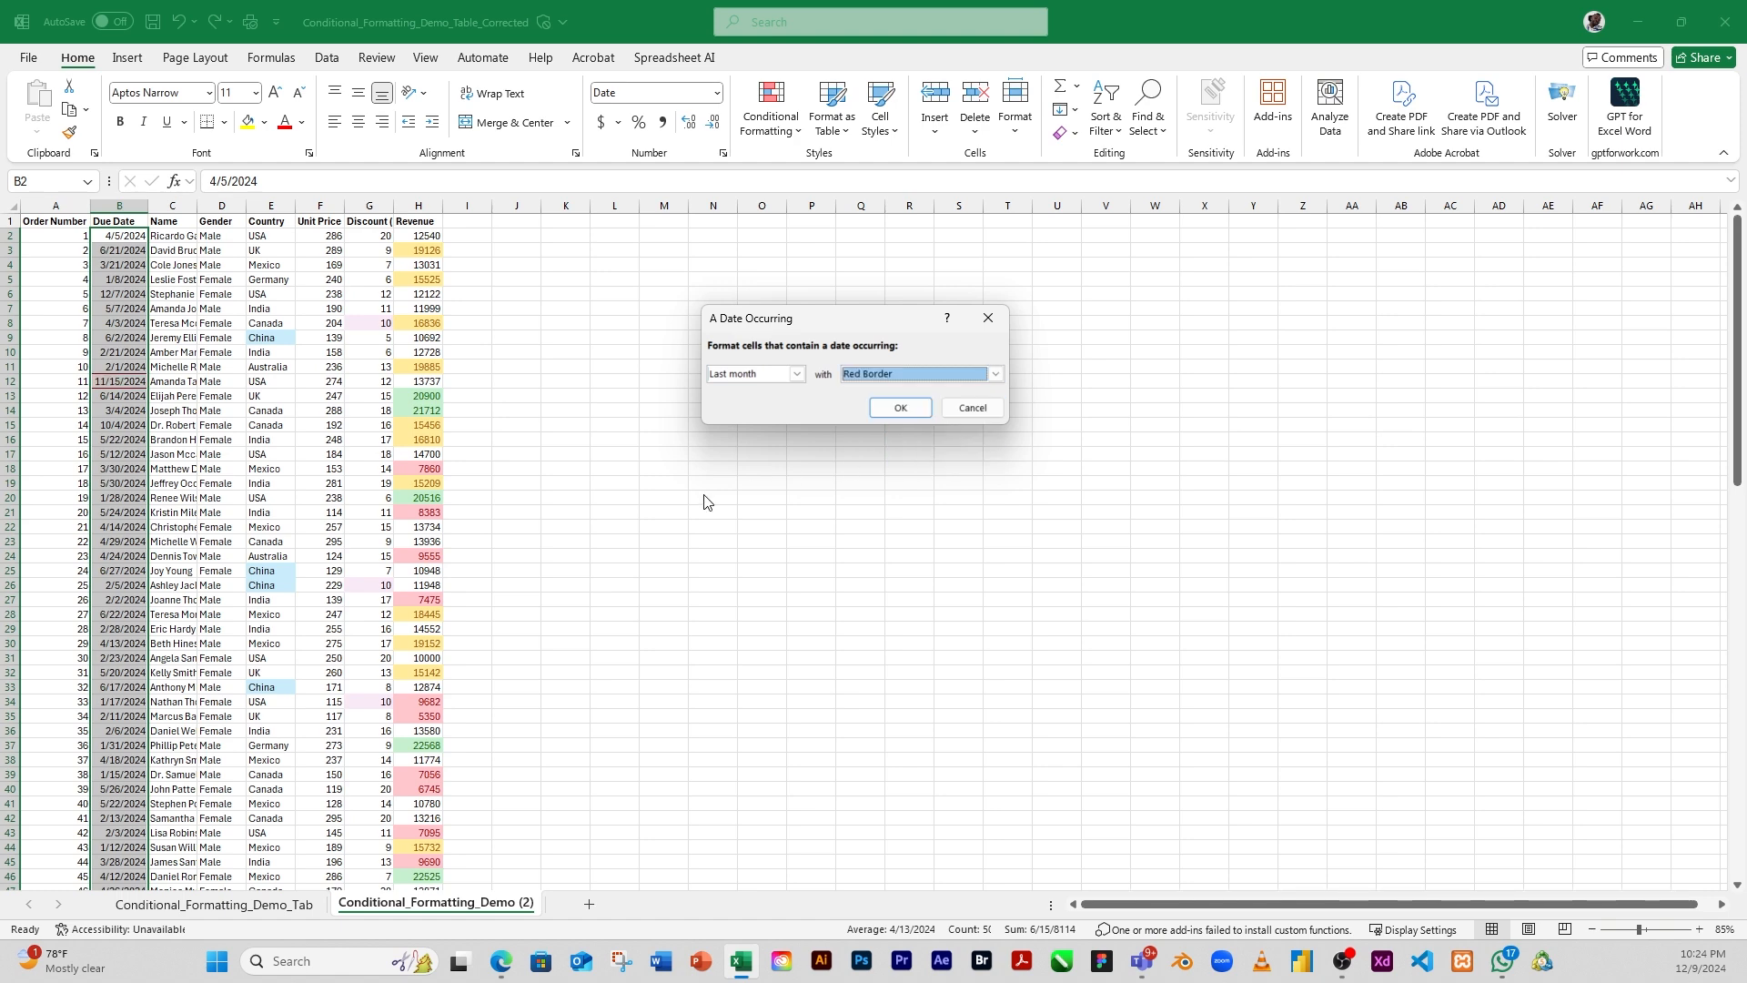
left_click(899, 407)
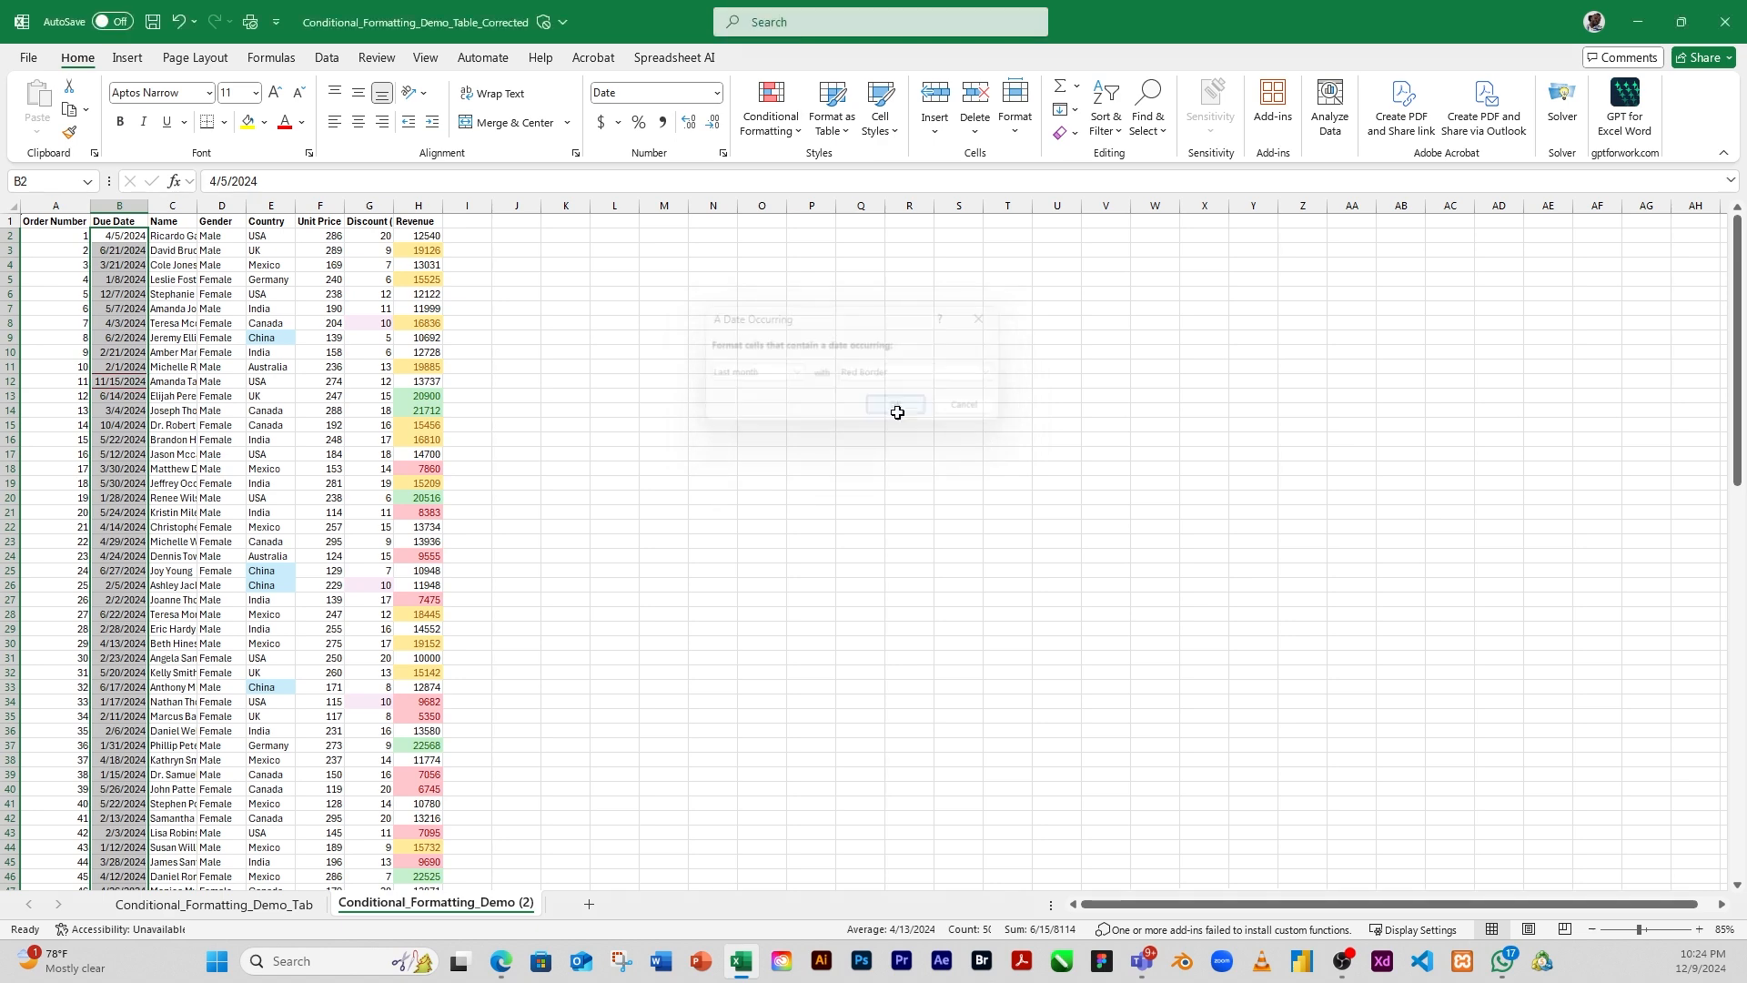
left_click(102, 445)
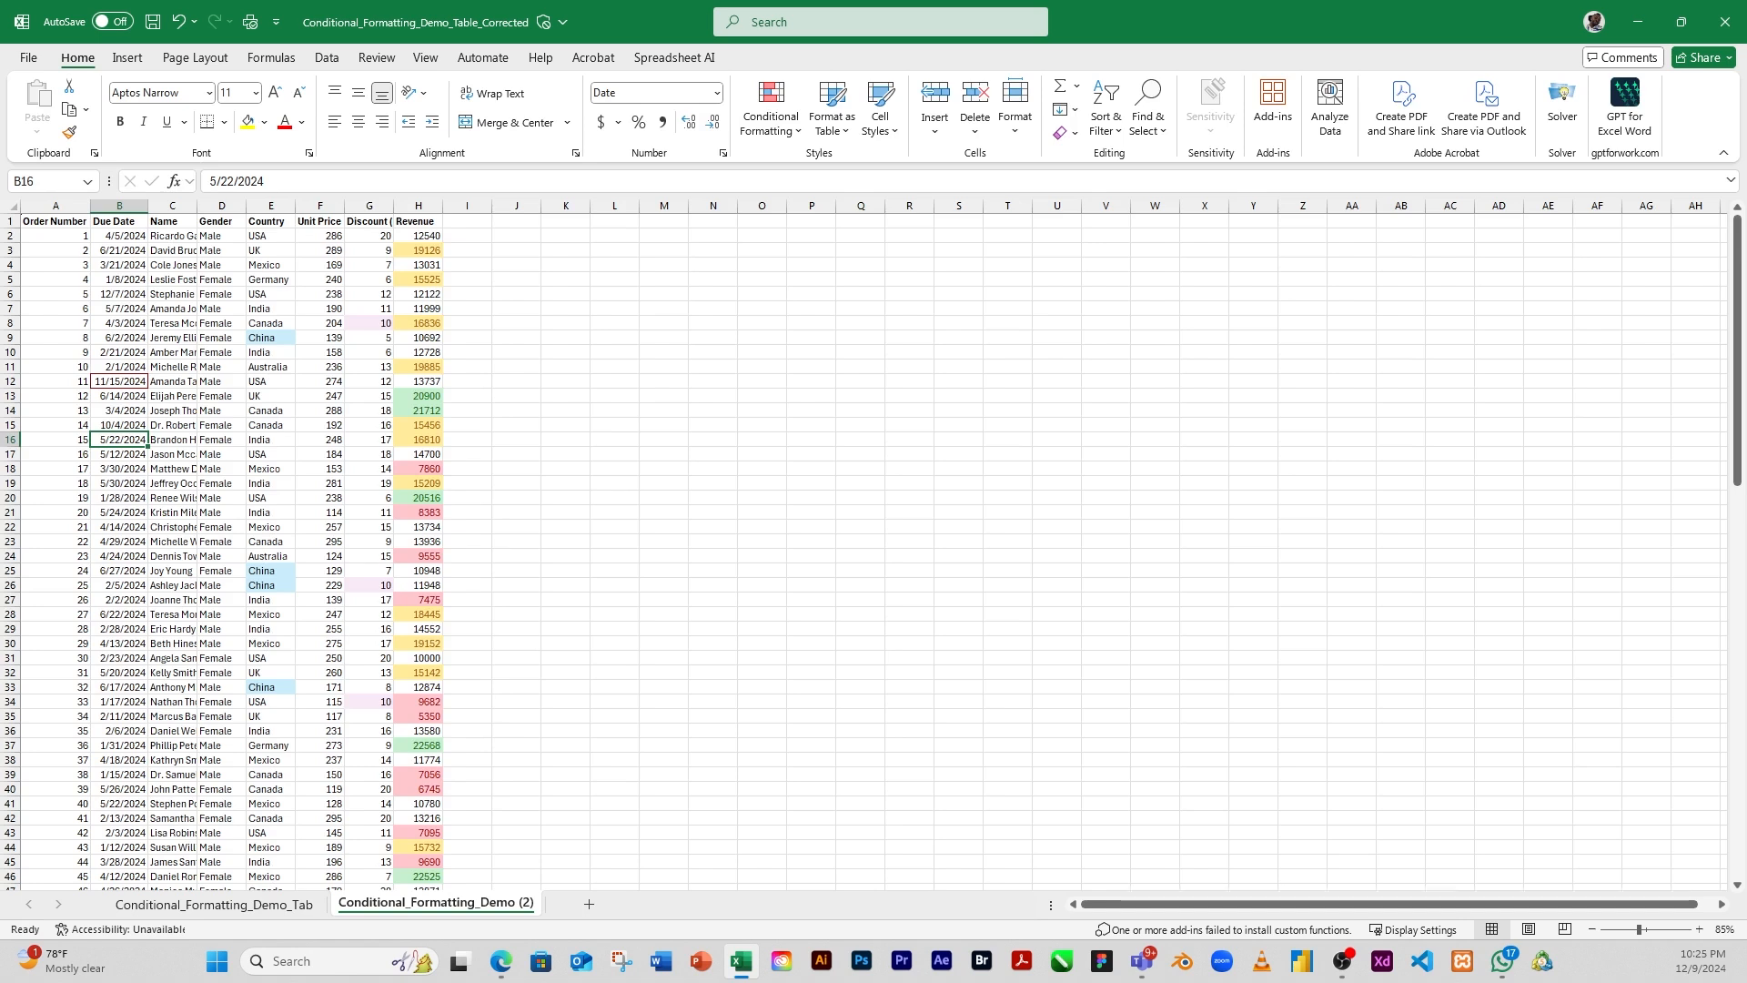
left_click(172, 411)
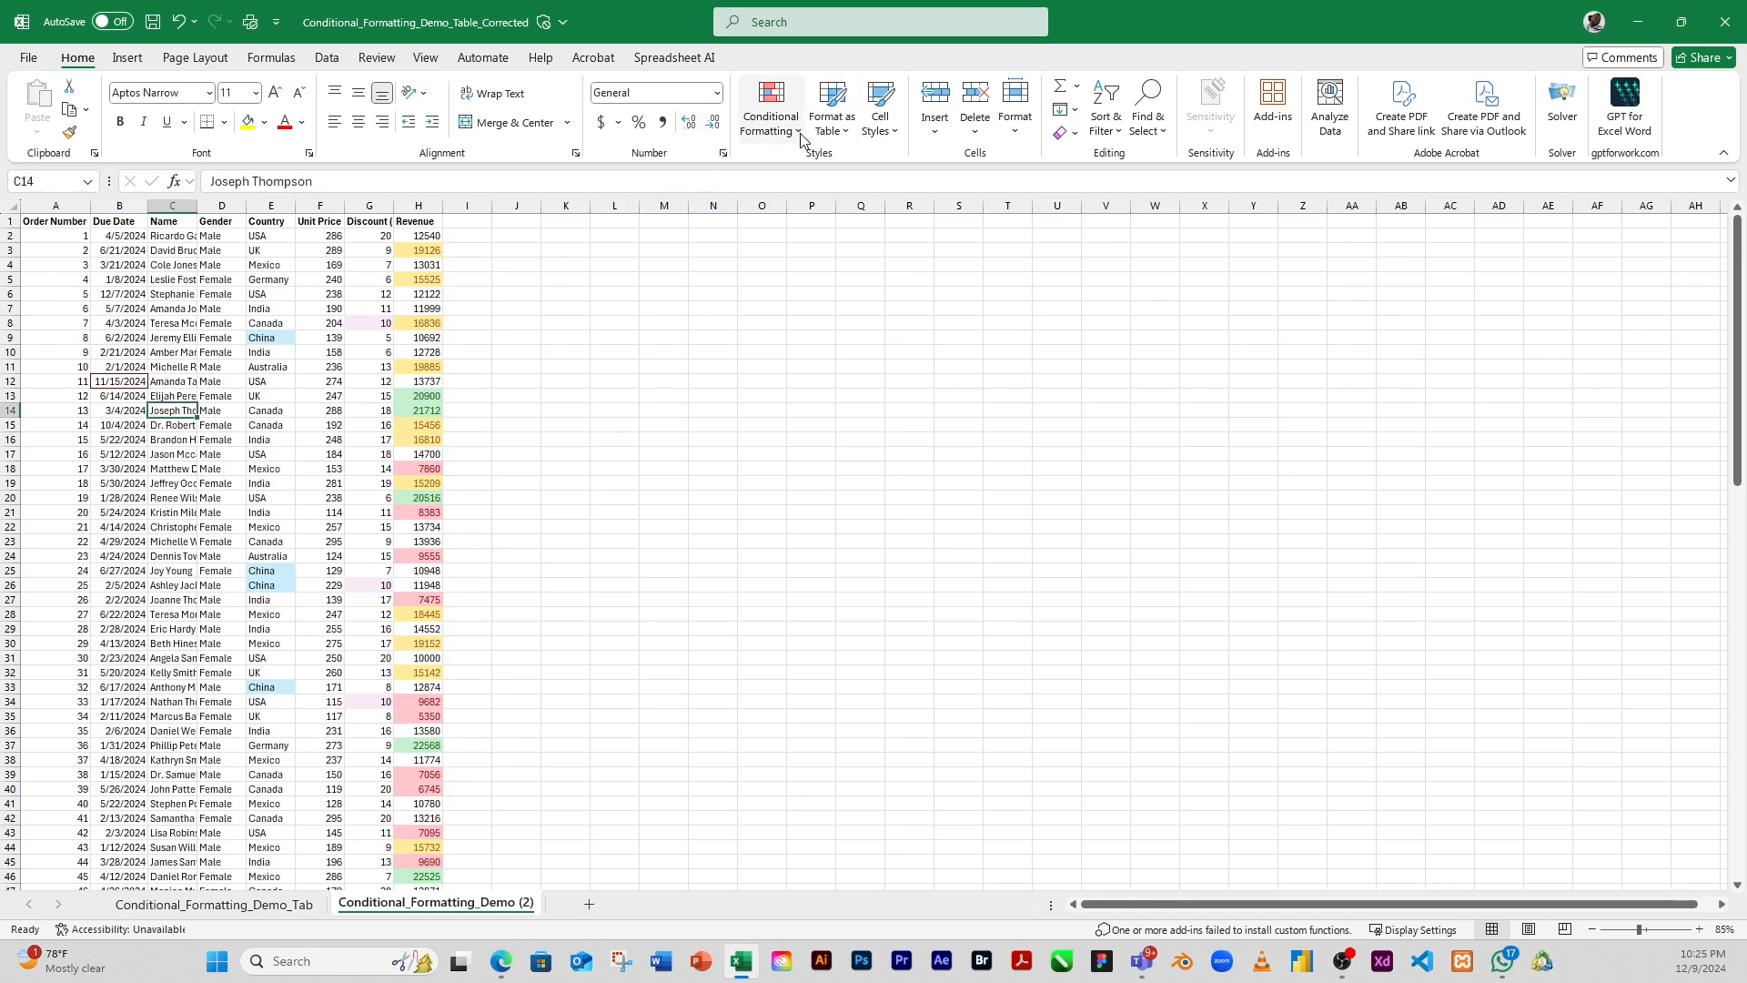
left_click(771, 118)
mouse_move(834, 167)
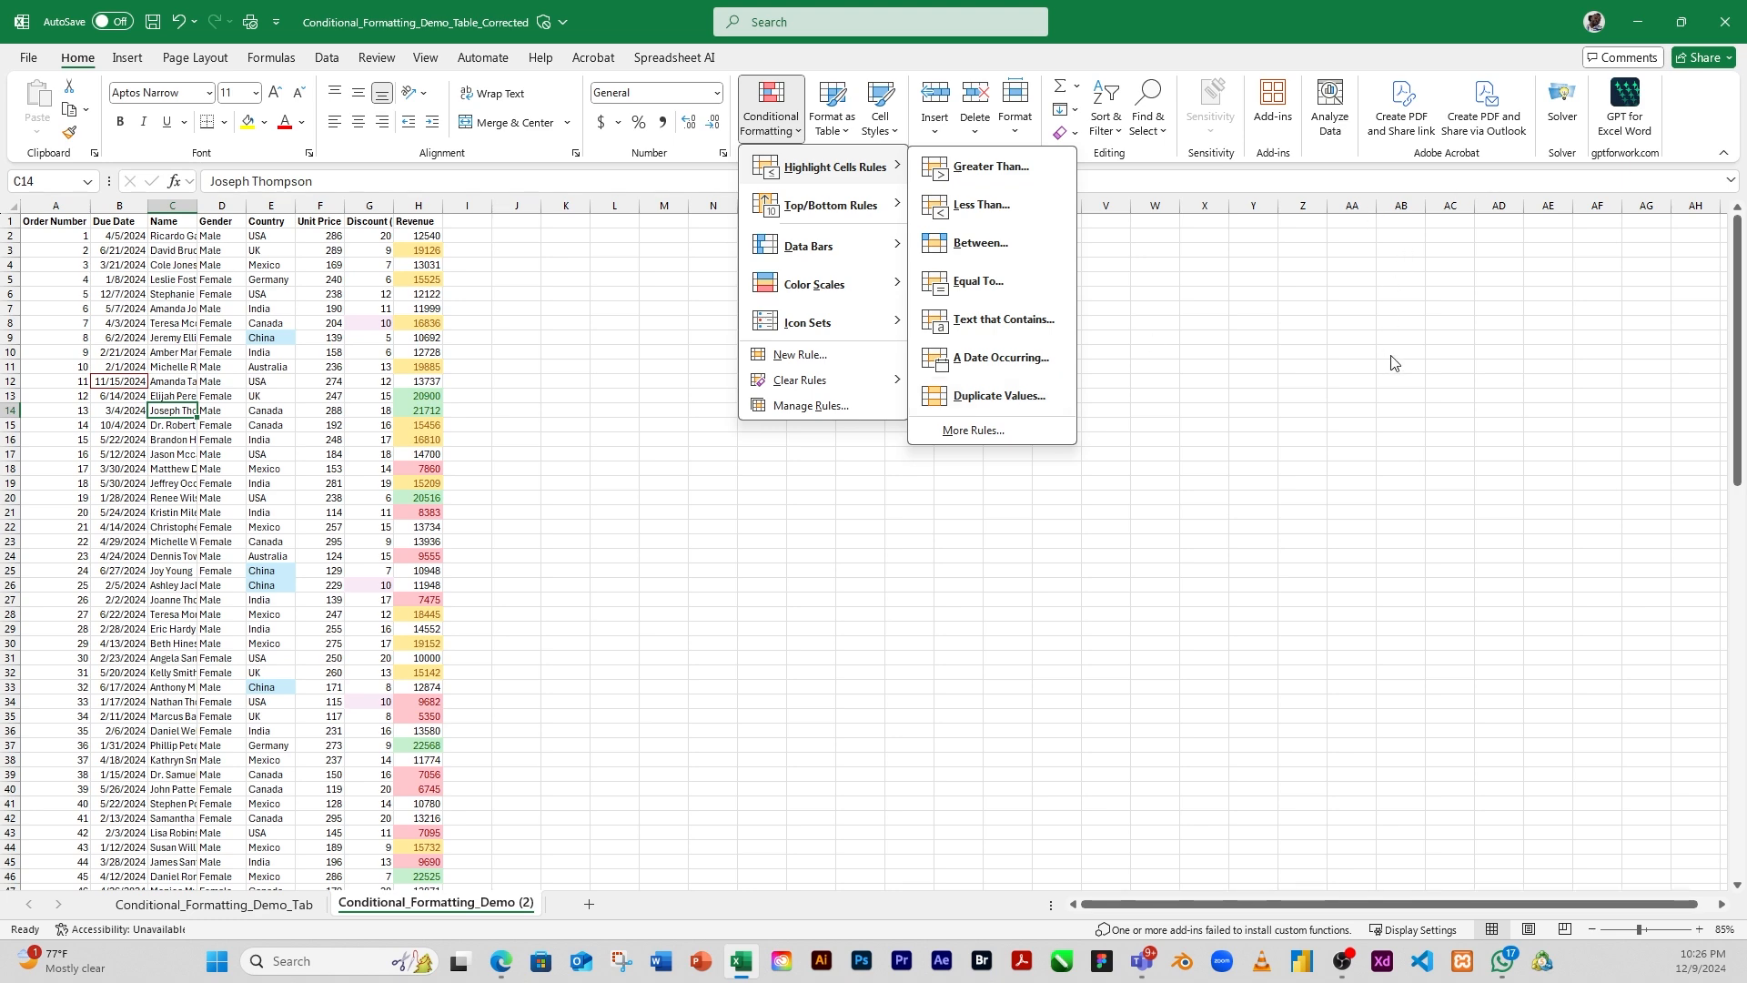
left_click(1227, 451)
Enter the header Items in the empty cell O2
left_click(761, 235)
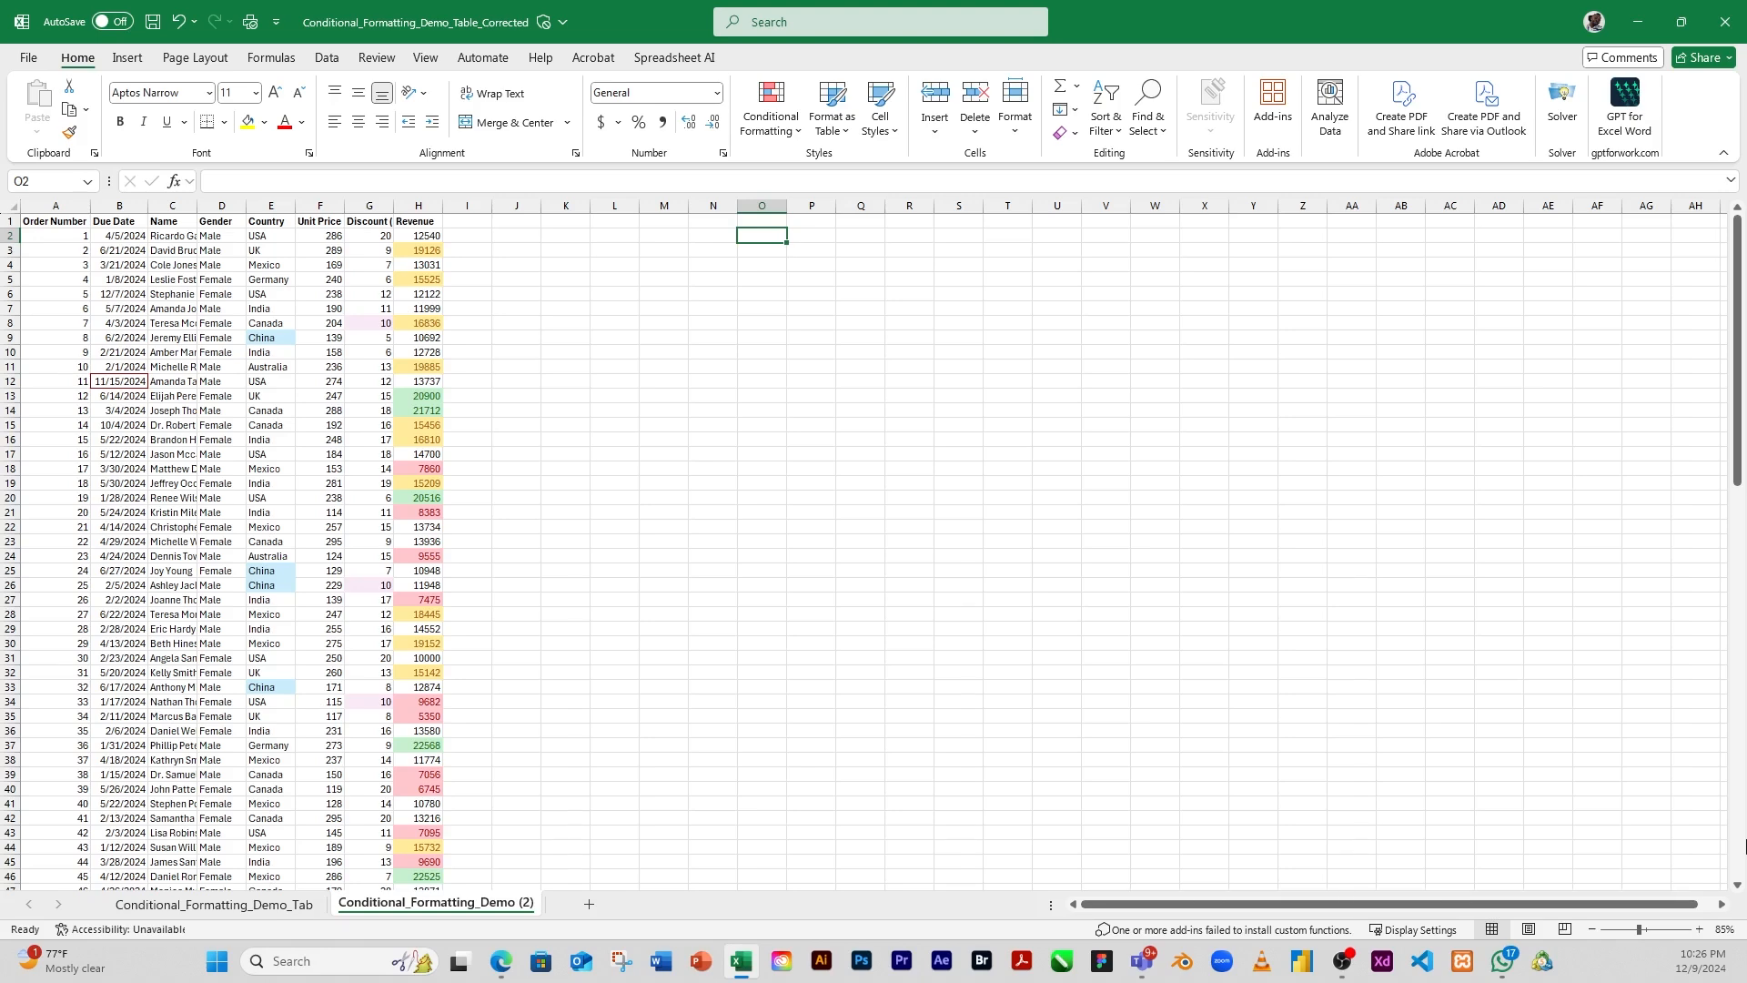
type("Items")
key("Tab")
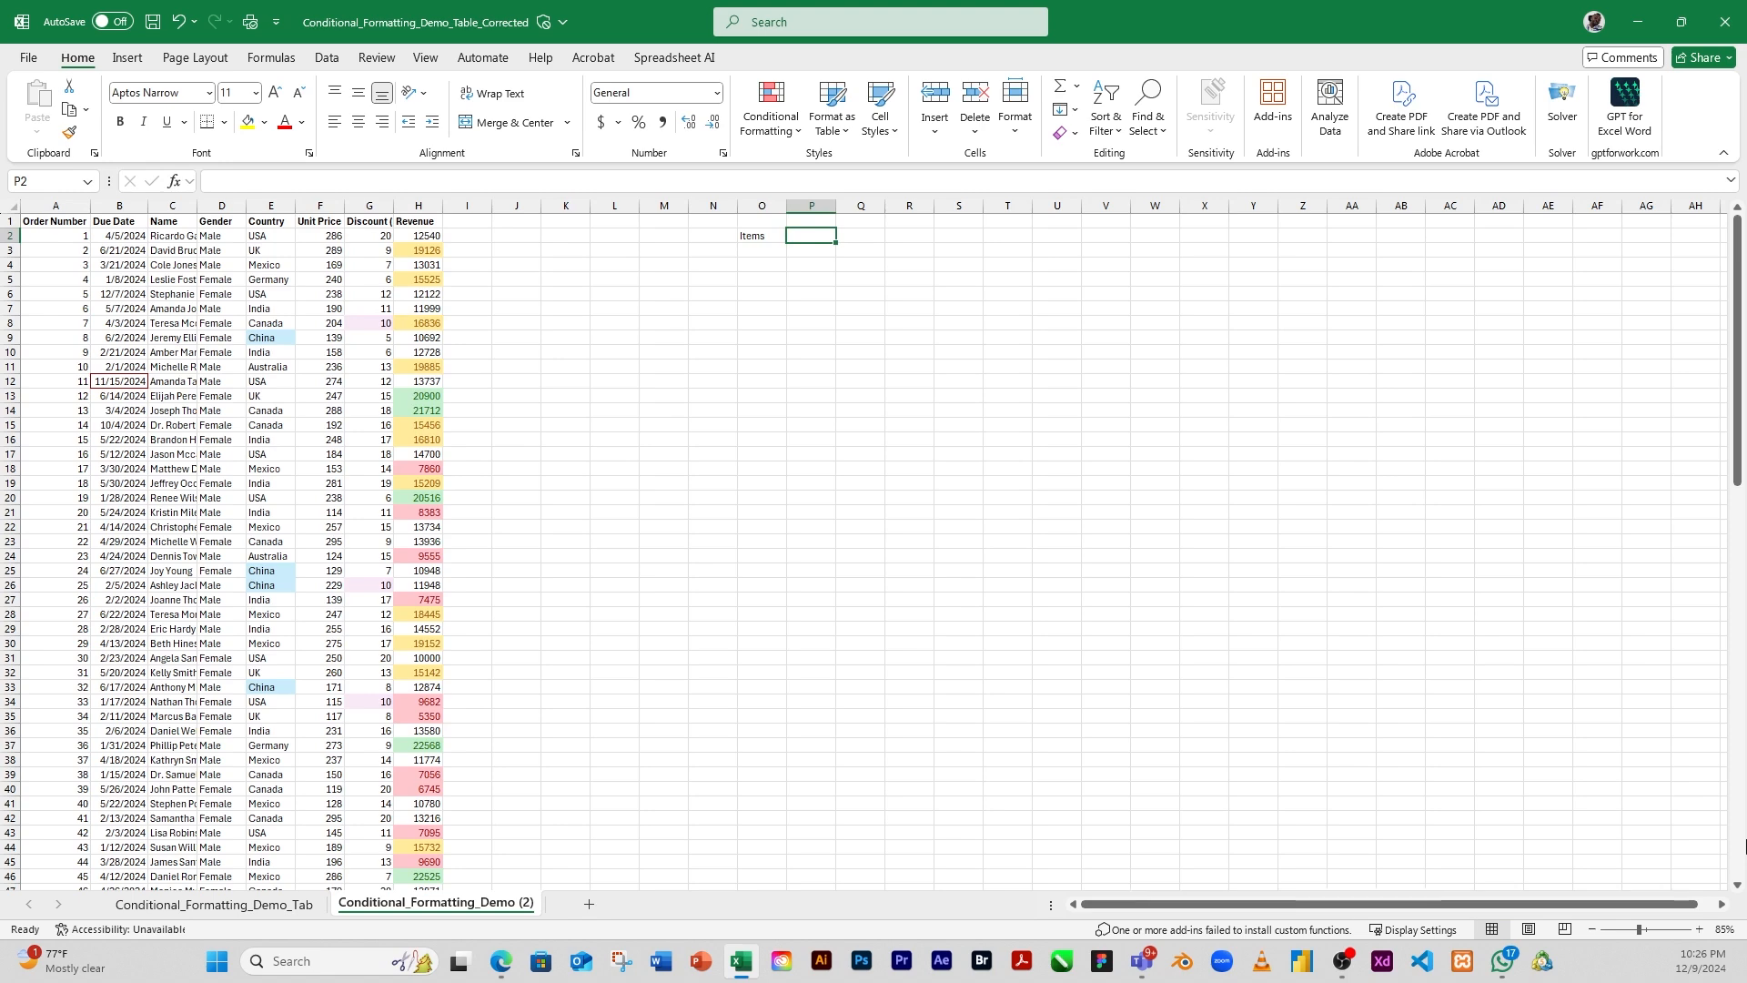
key("Left")
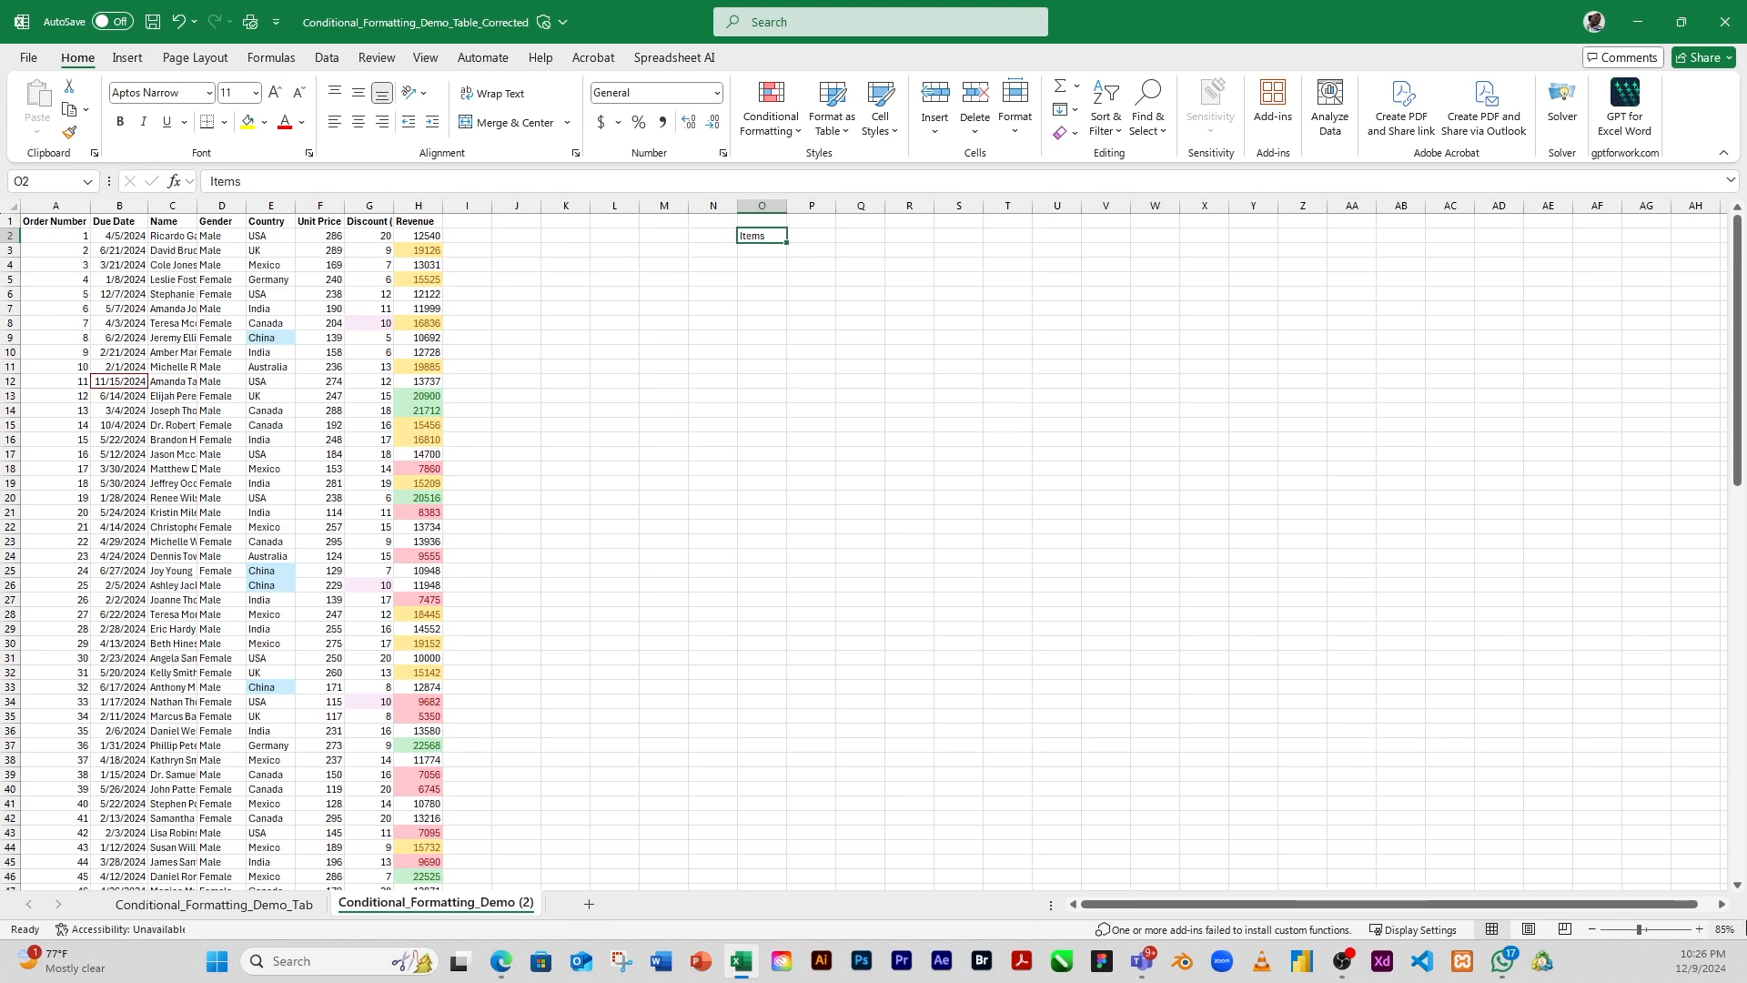
Replace the header in O2 with Names and enter the header Age in P2
type("Nme")
key("BackSpace")
key("BackSpace")
key("BackSpace")
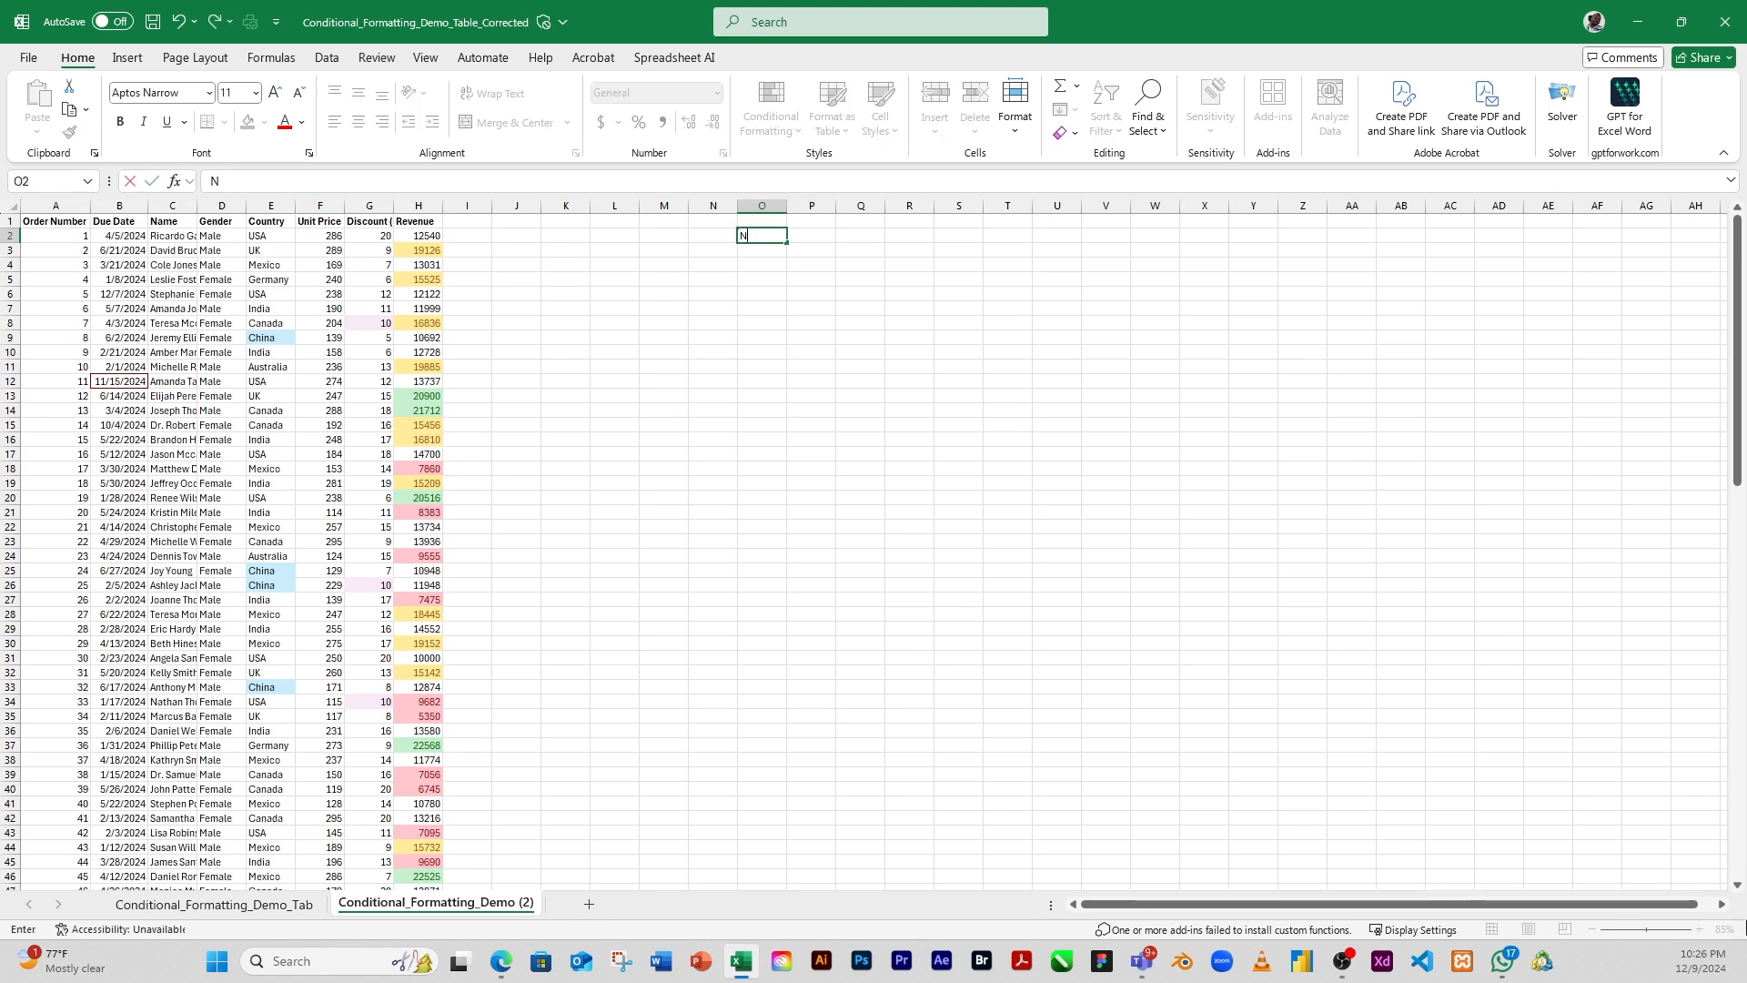
type("Names")
key("Tab")
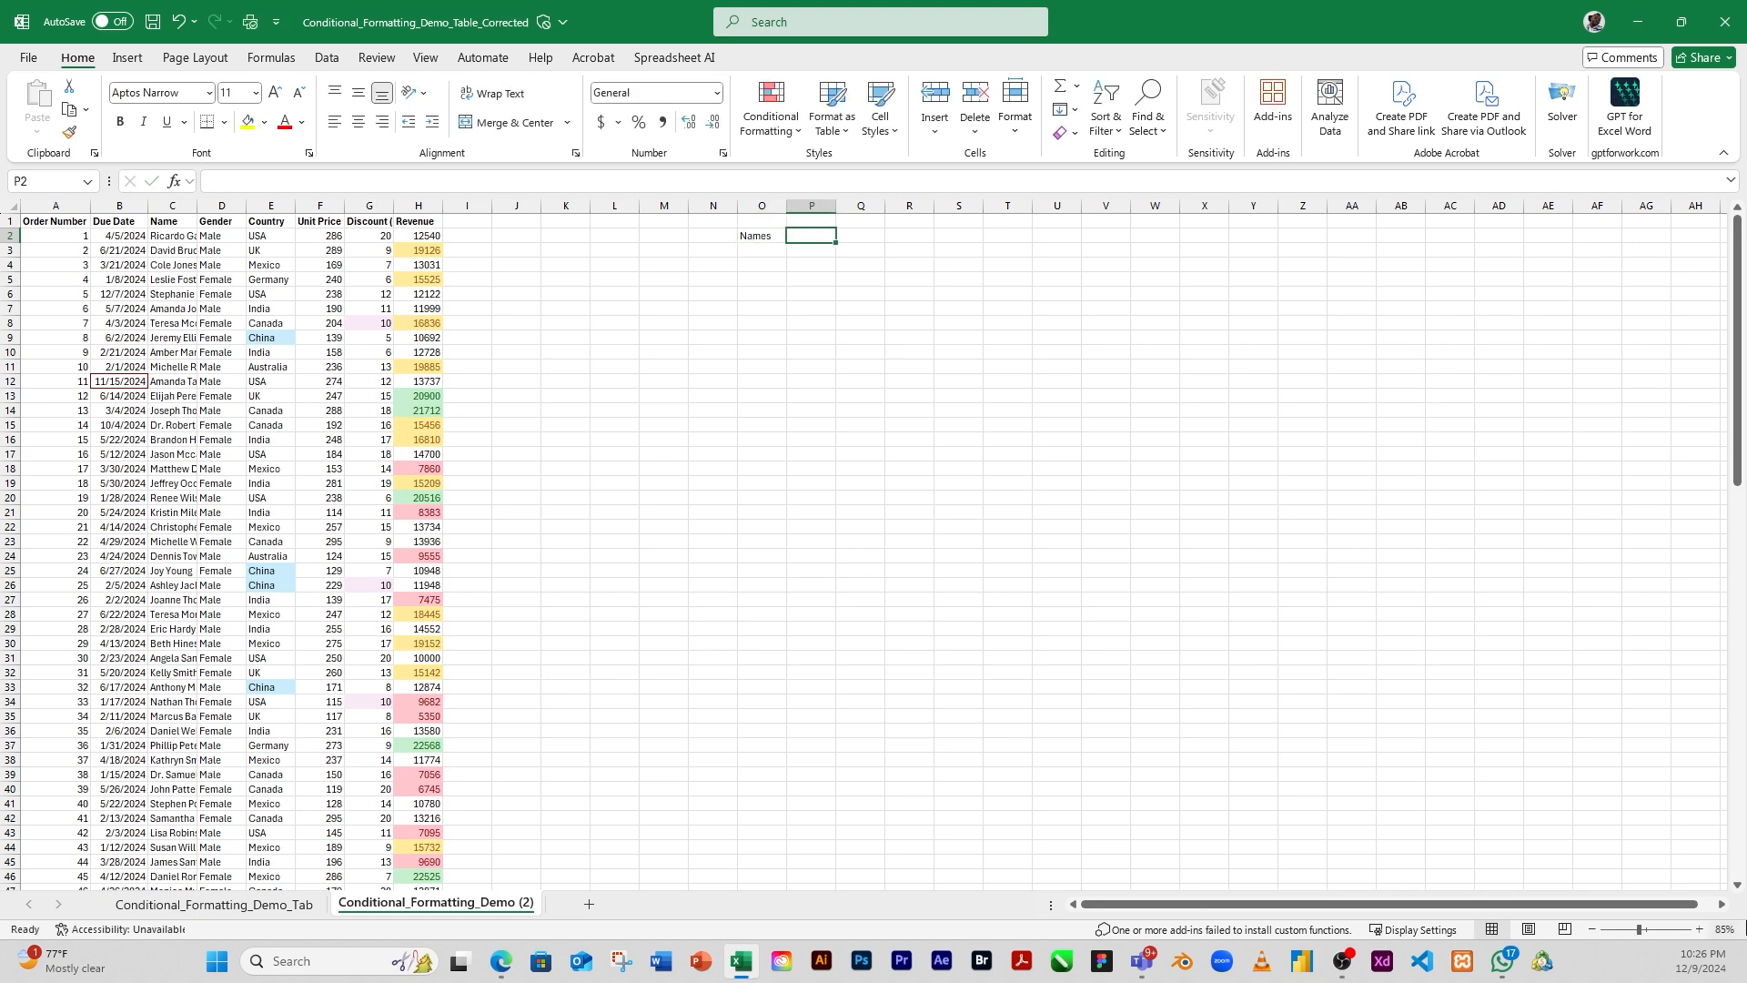
type("Age")
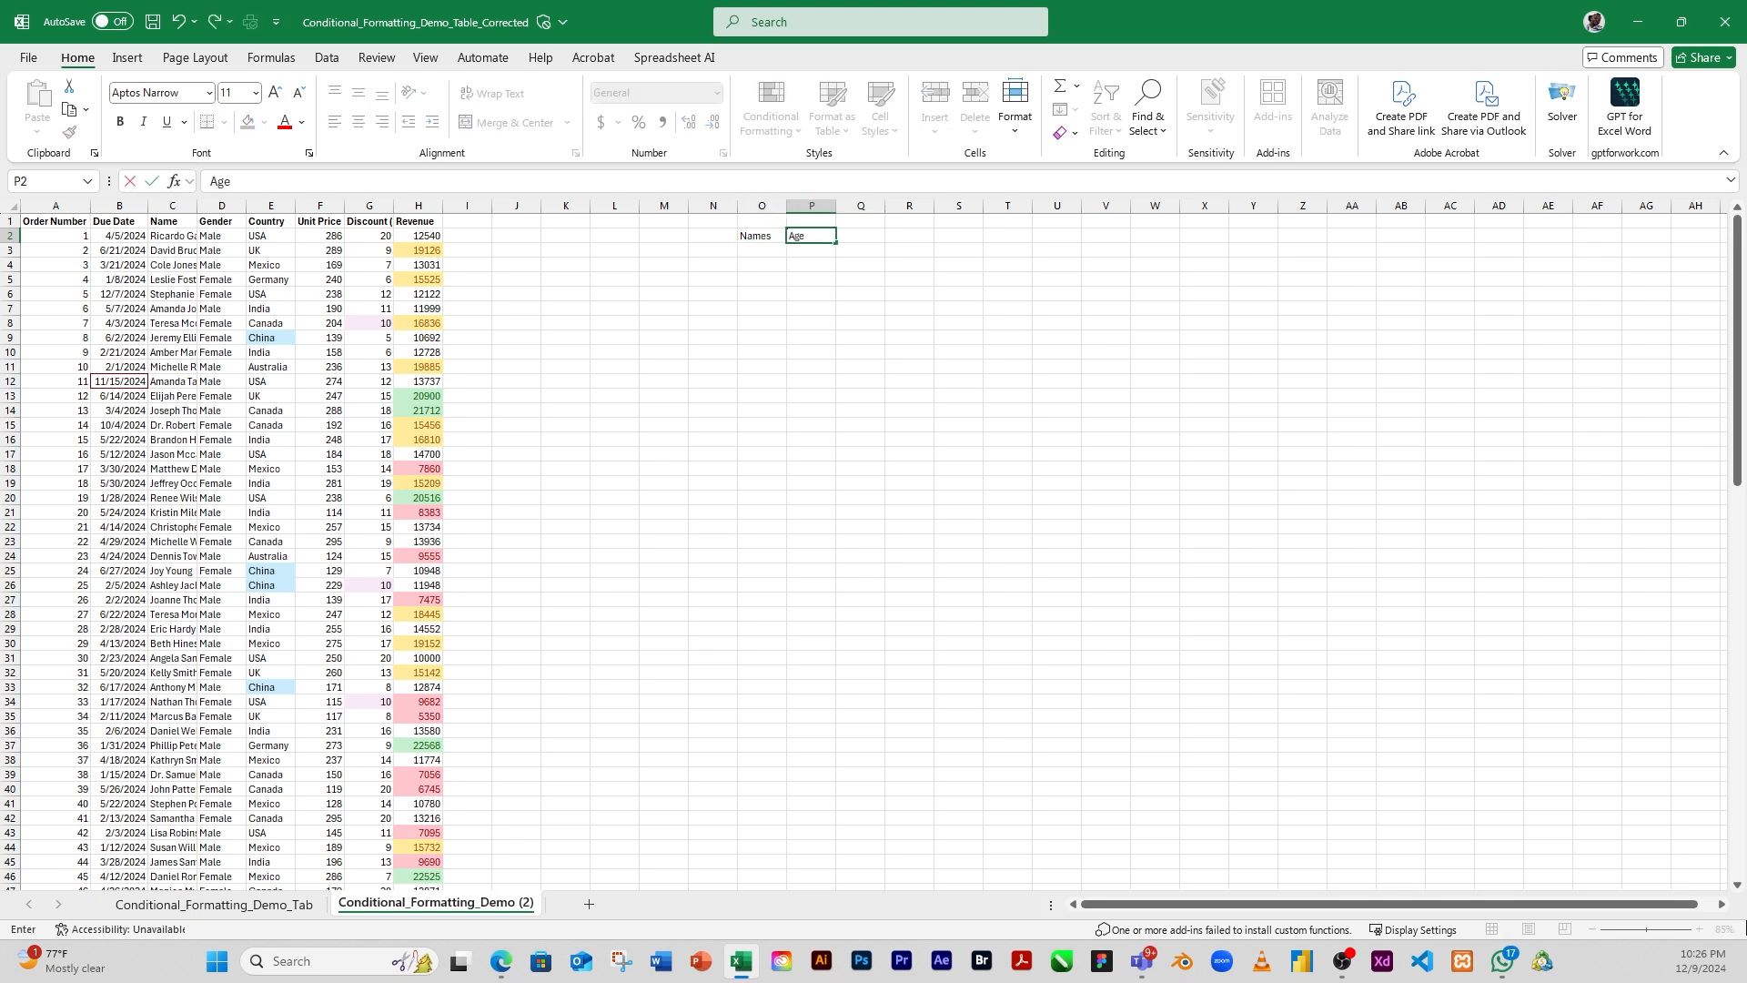
Enter the first person's name in O3 and the age 25 in P3
left_click(769, 249)
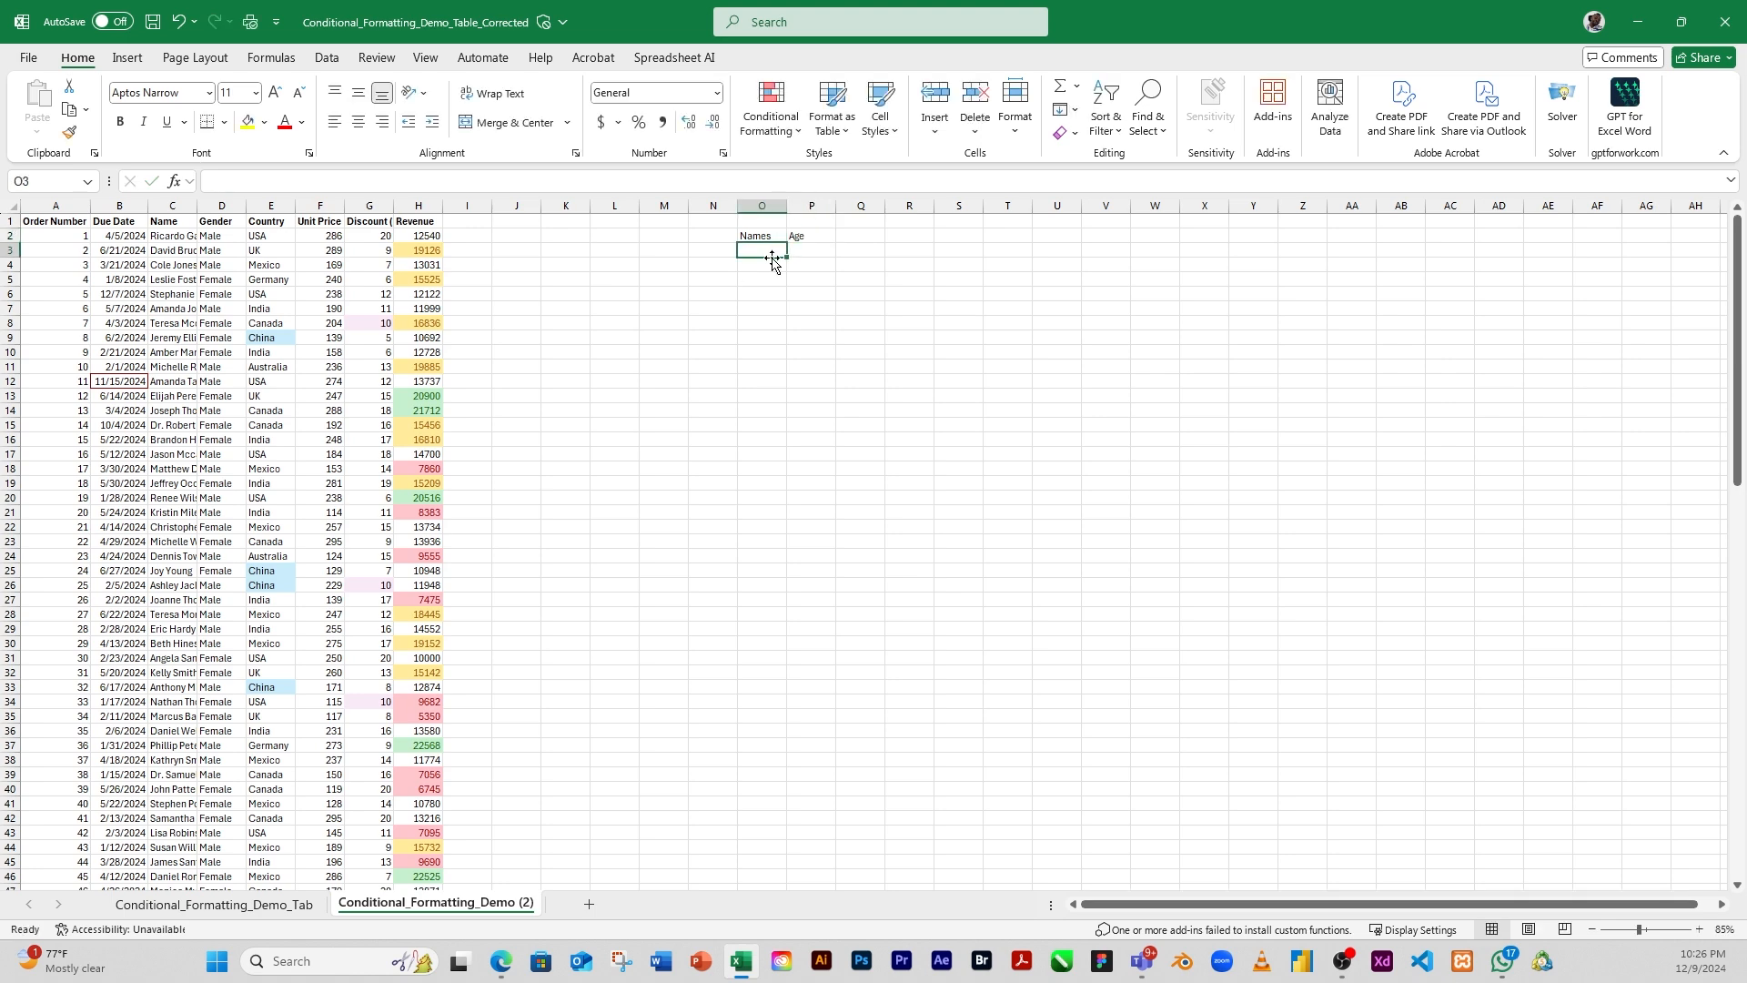
type("Lucy")
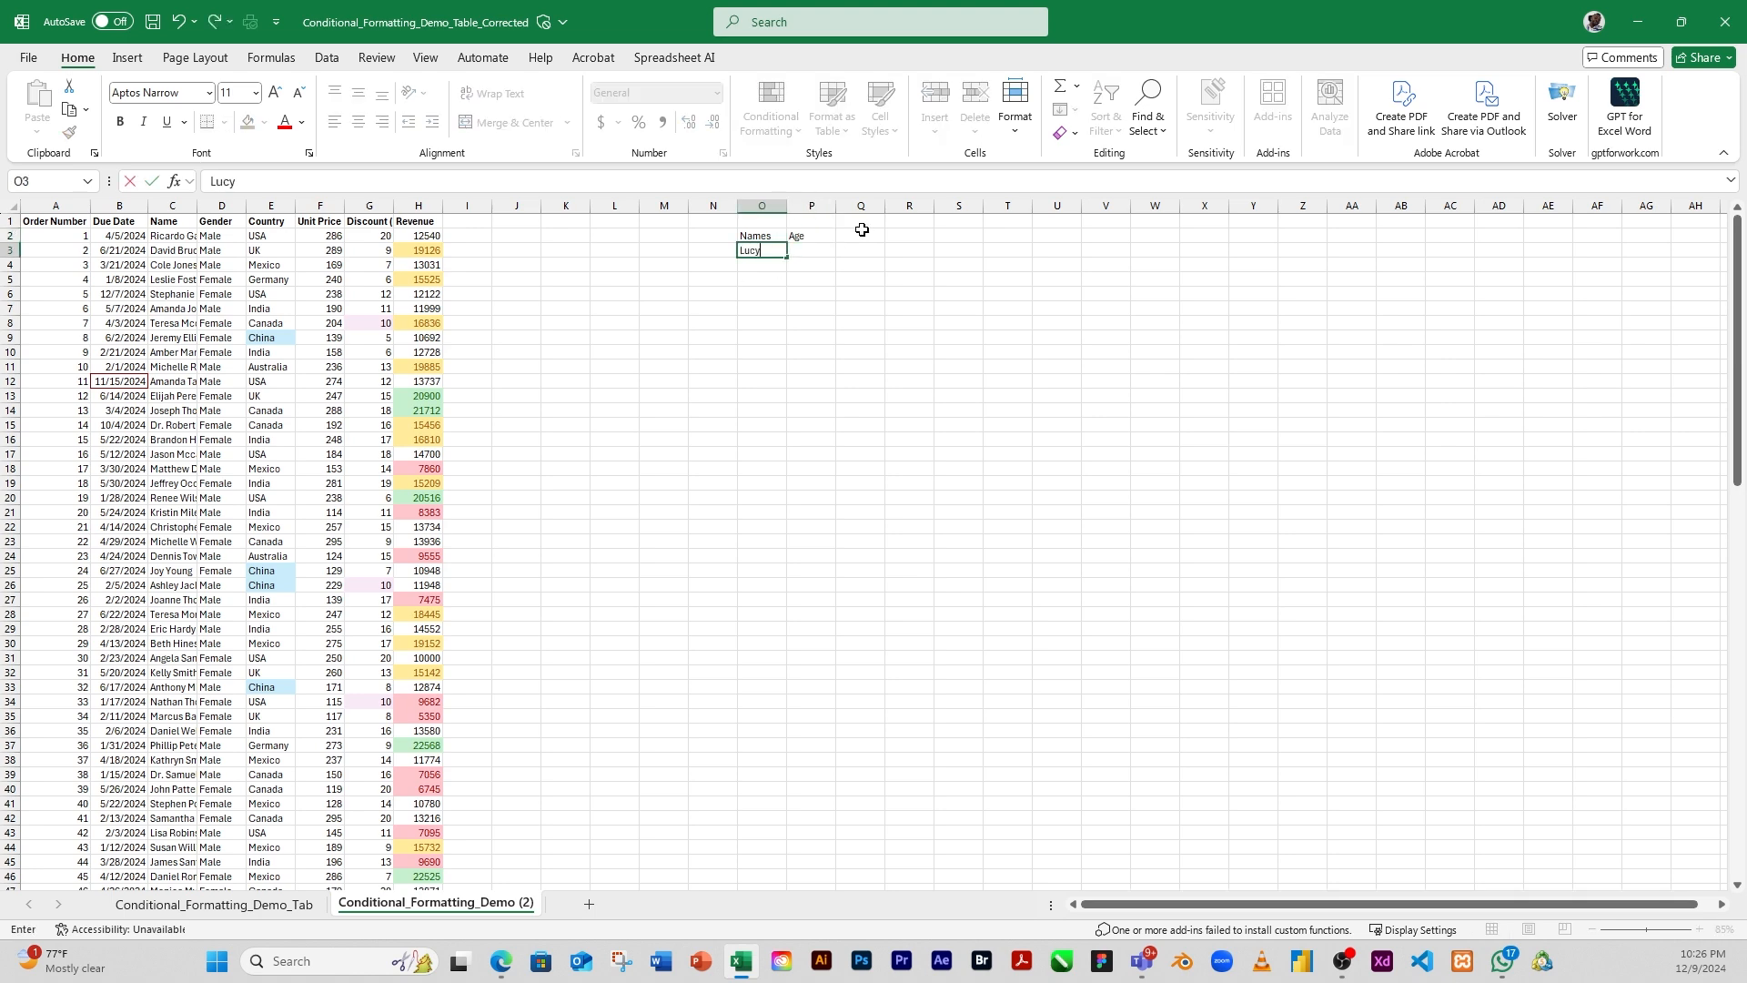
key("Tab")
type("25")
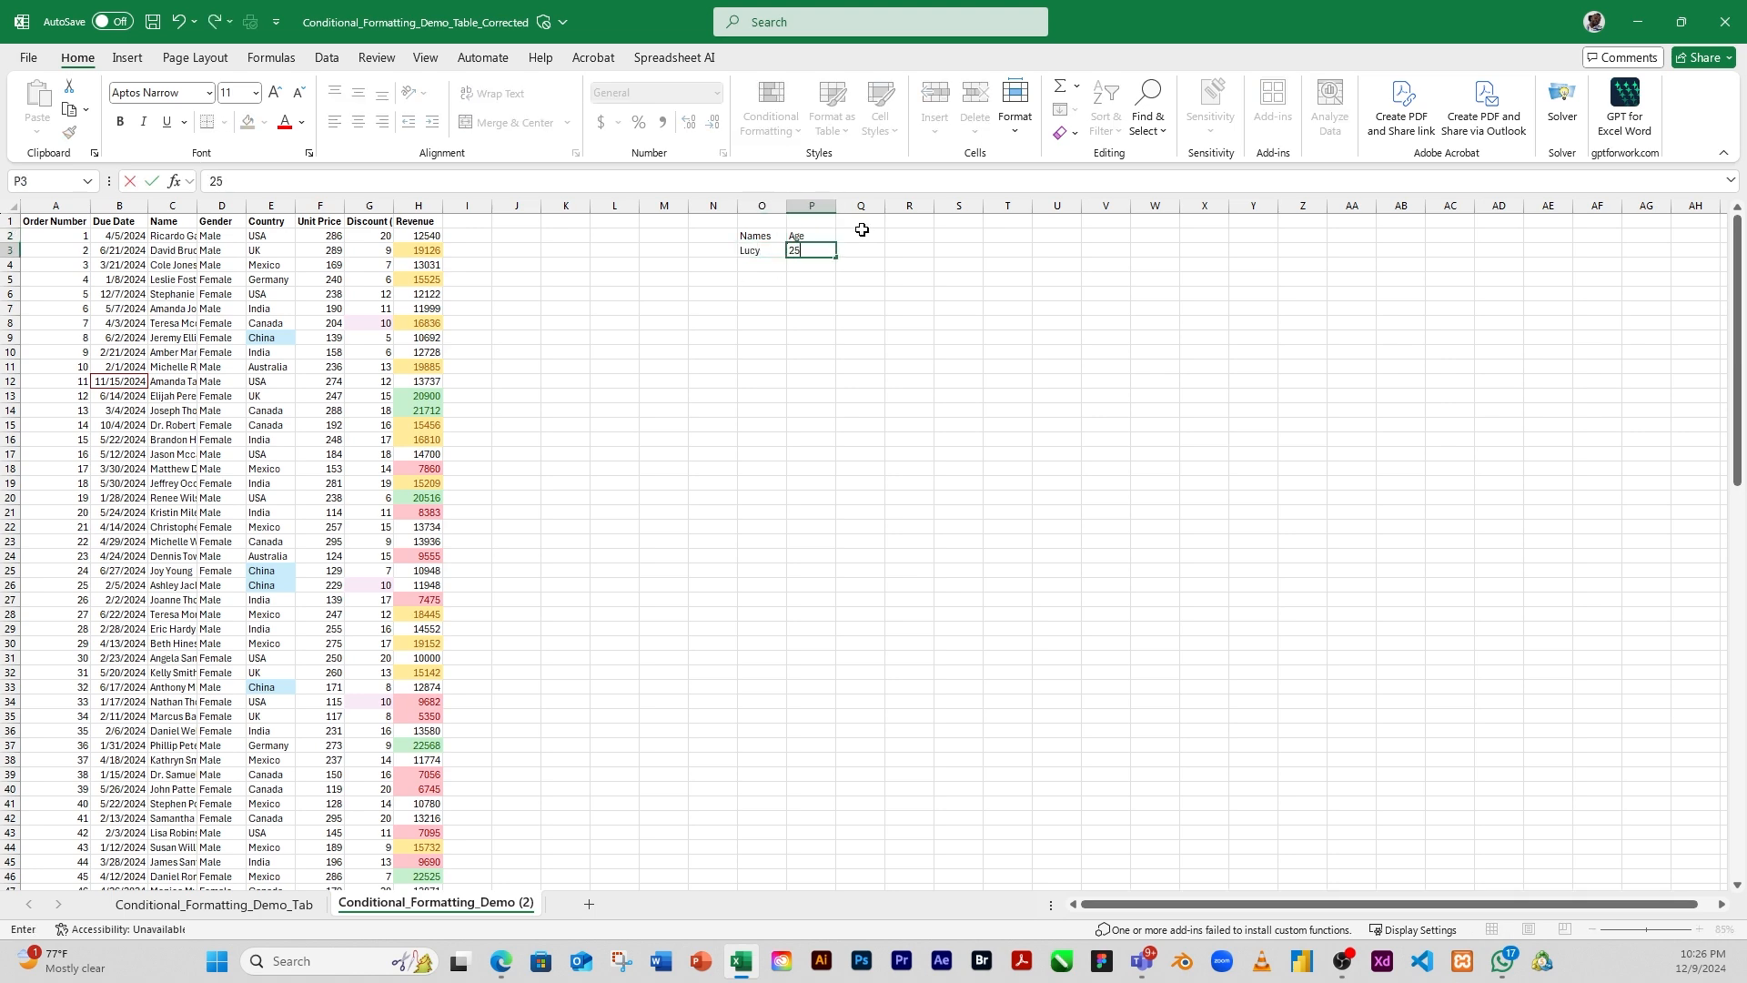
Enter the second person's name in O4 and the age 32 in P4
left_click(754, 265)
type("Samuel")
key("Tab")
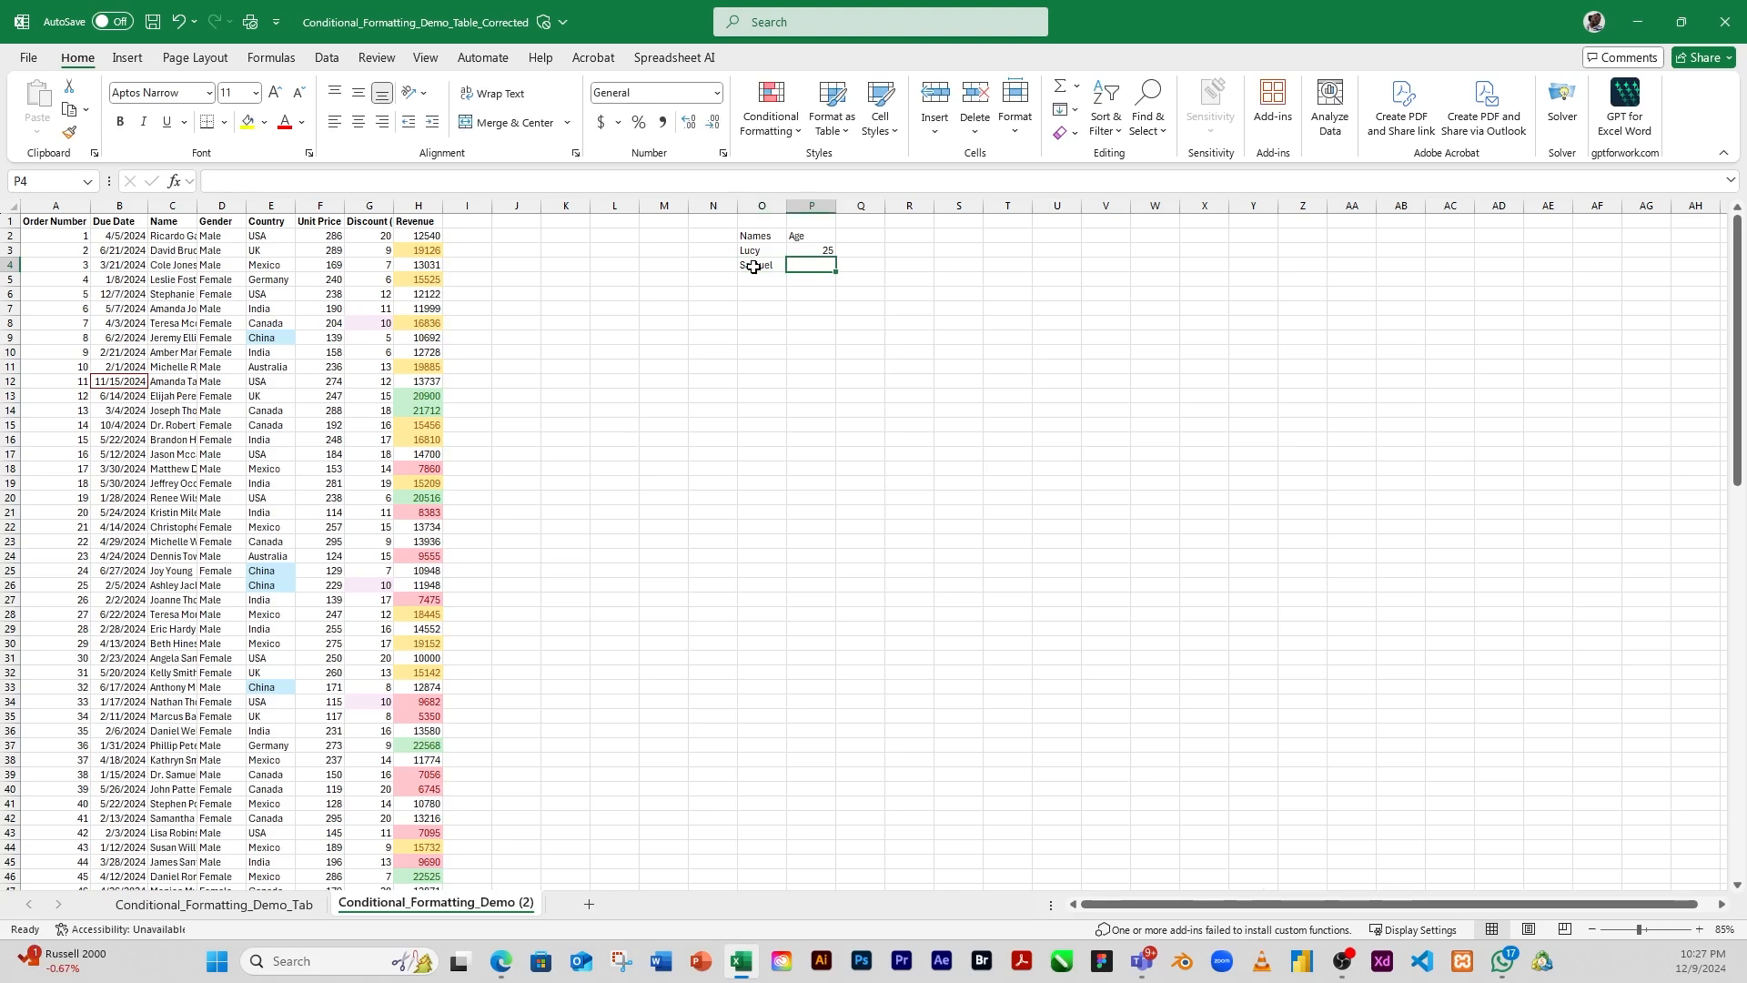
type("32")
key("Return")
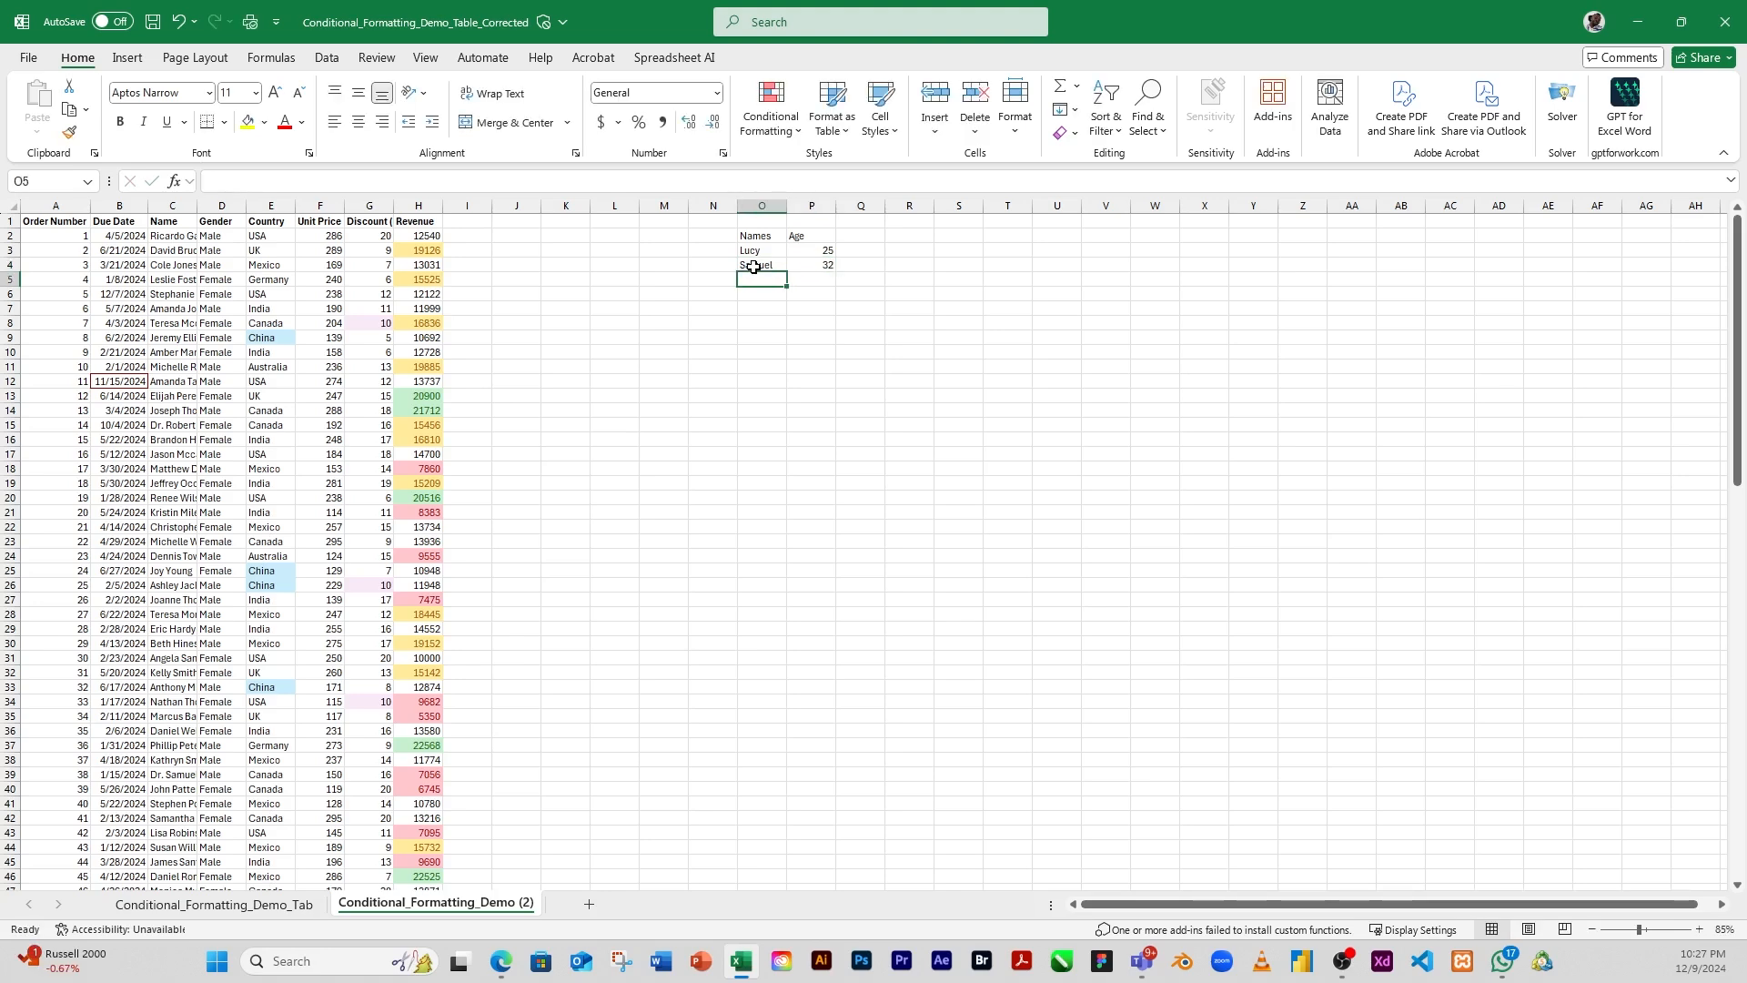
Enter the third person's name in O5 and the age 30 in P5
type("Ch")
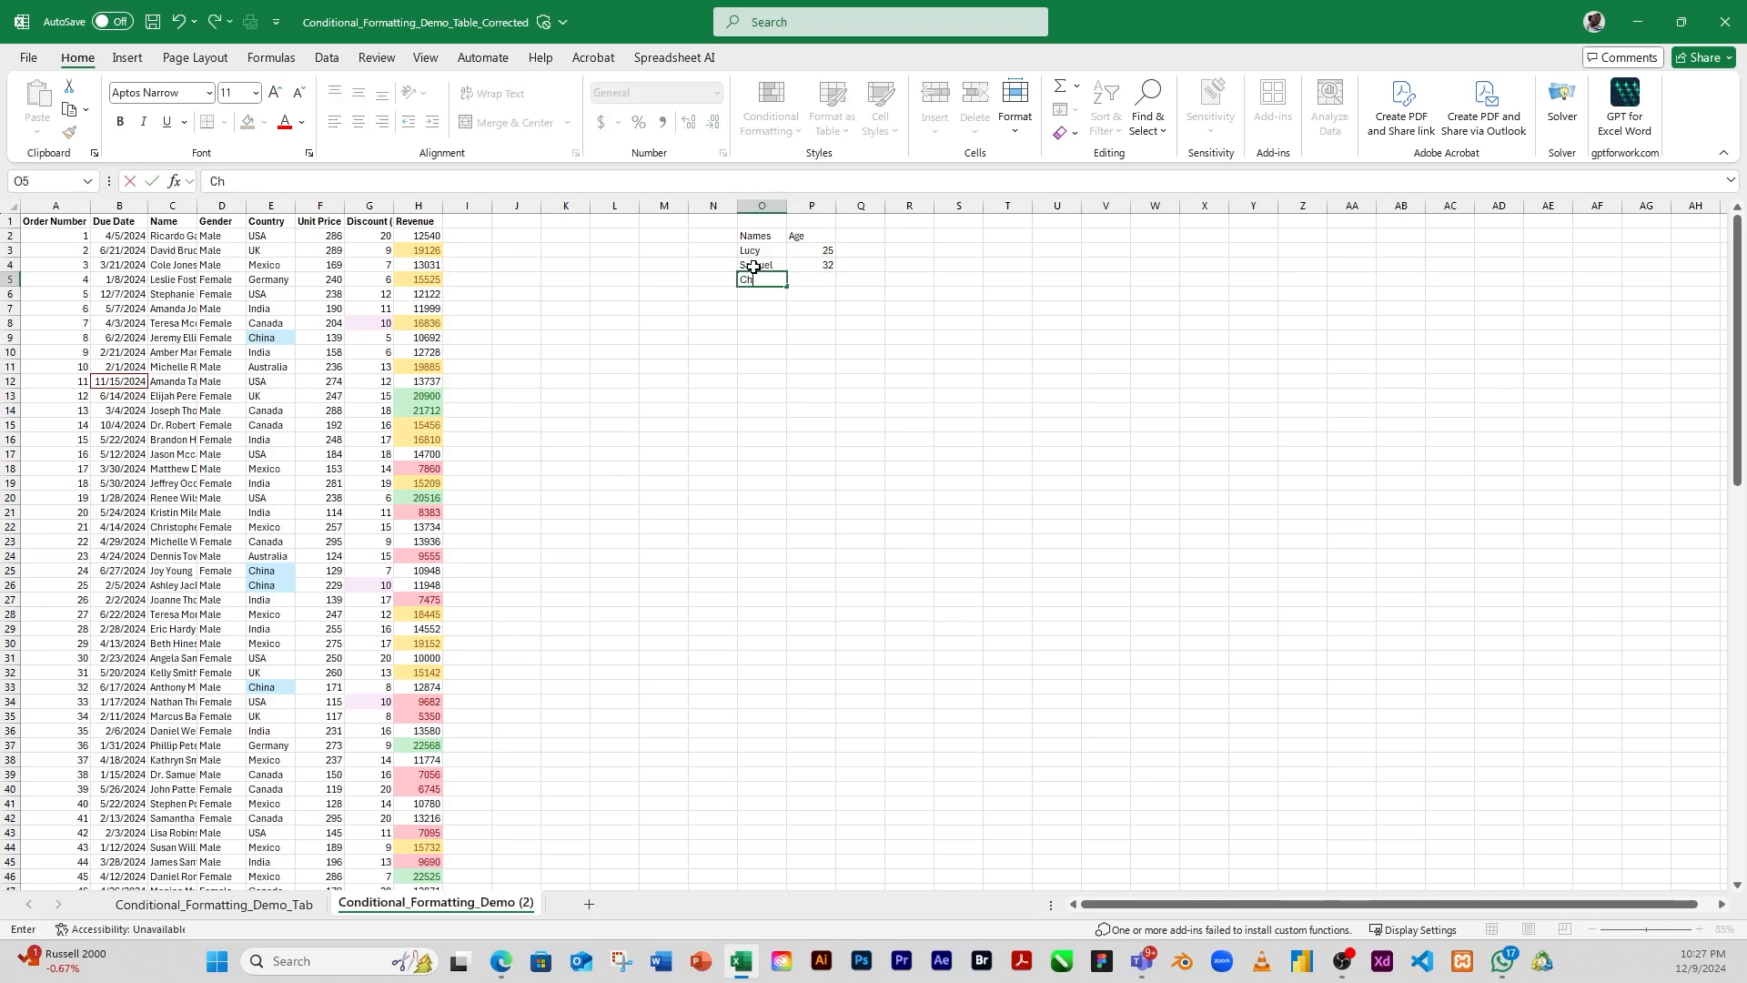
type("ristian")
key("Tab")
type("30")
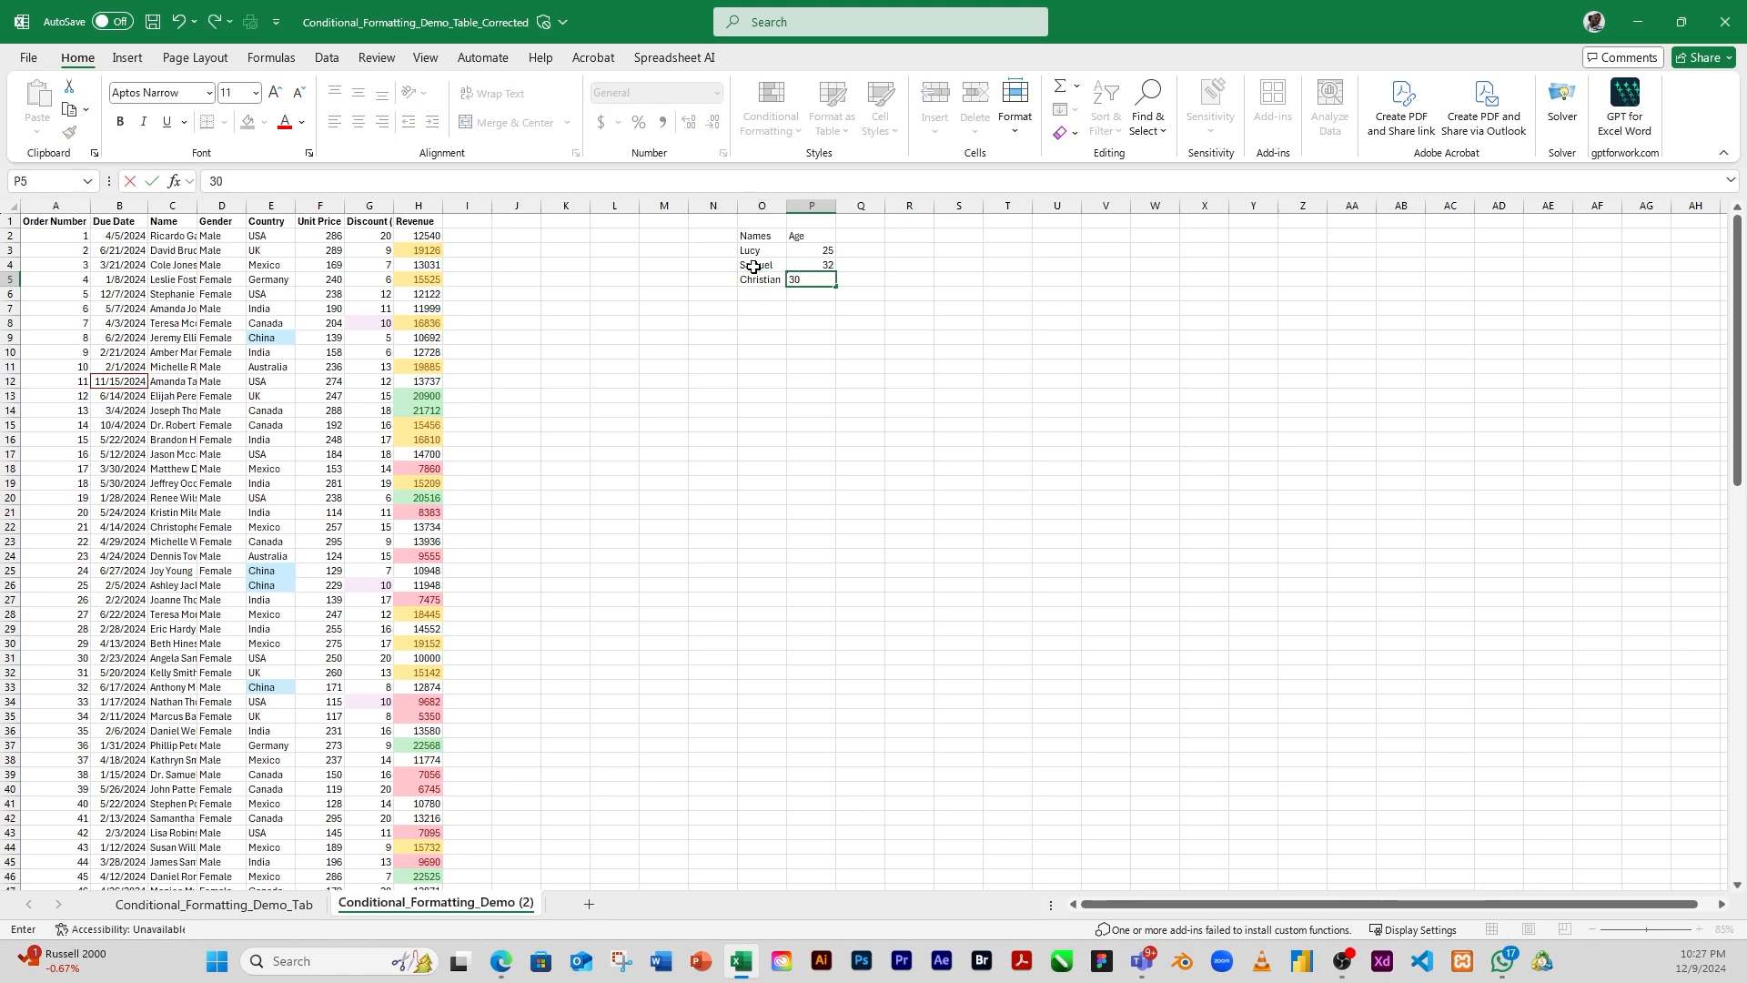
Add a duplicate record by entering the first person's name again in O6 and the age 25 in P6
key("Return")
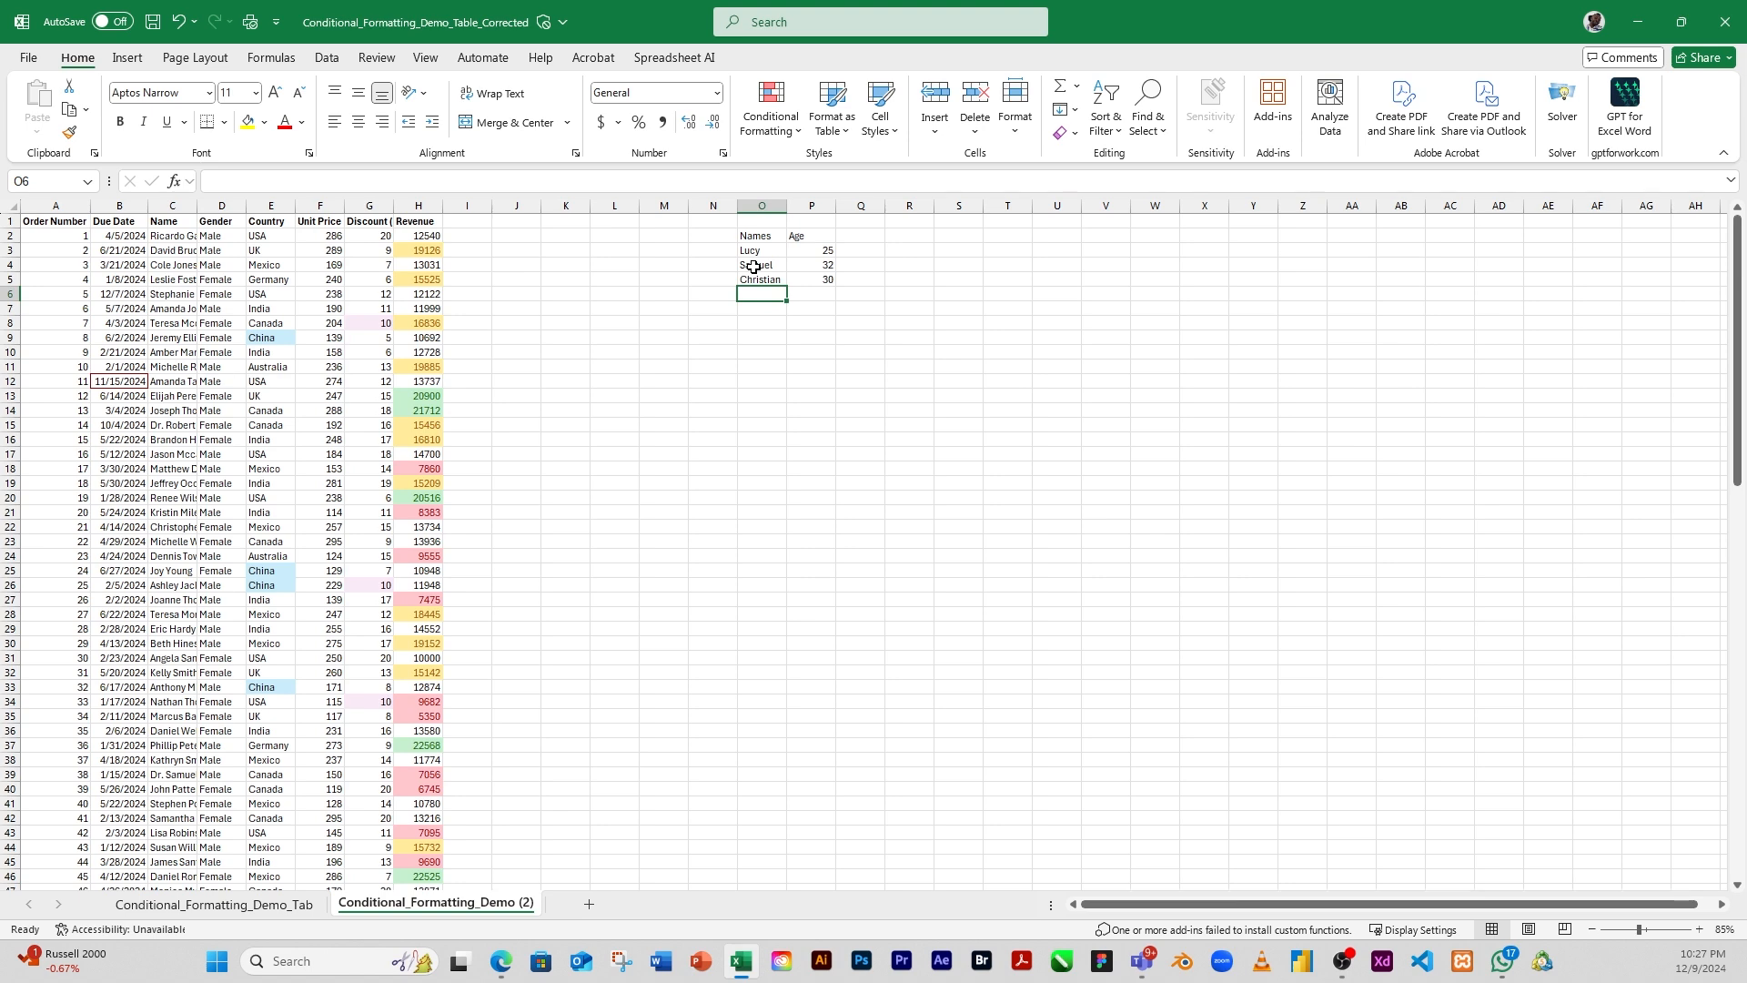
type("Lucy")
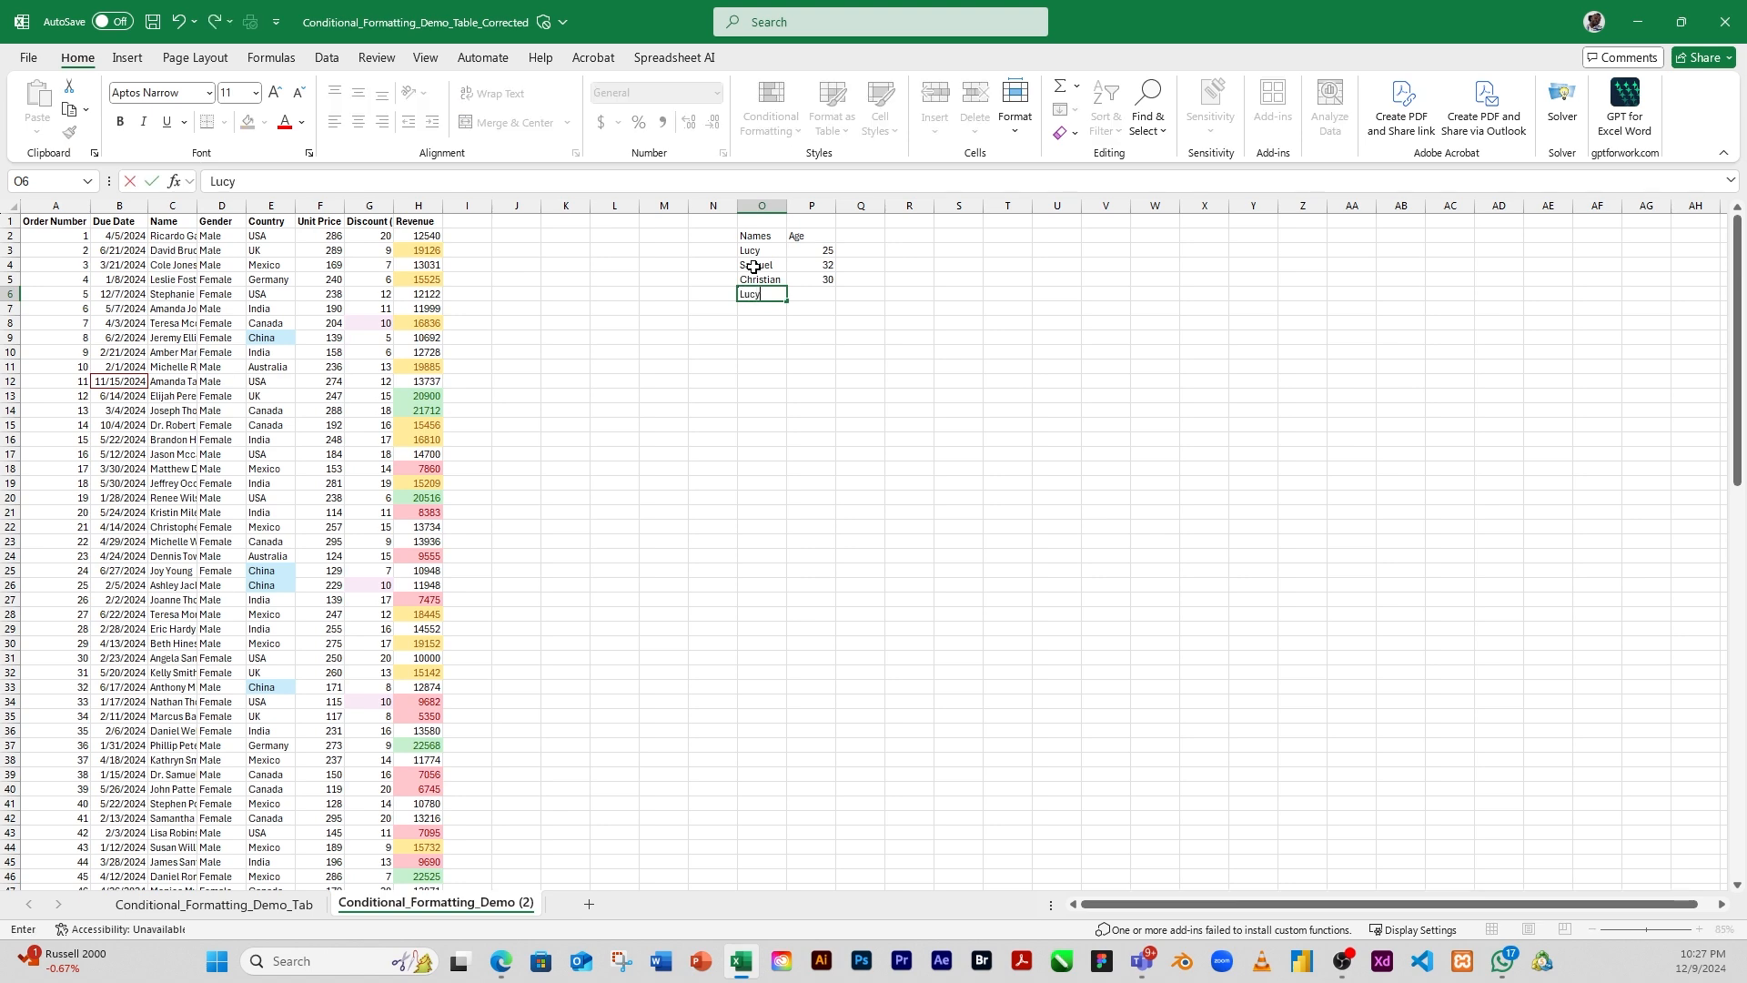
key("Tab")
type("25")
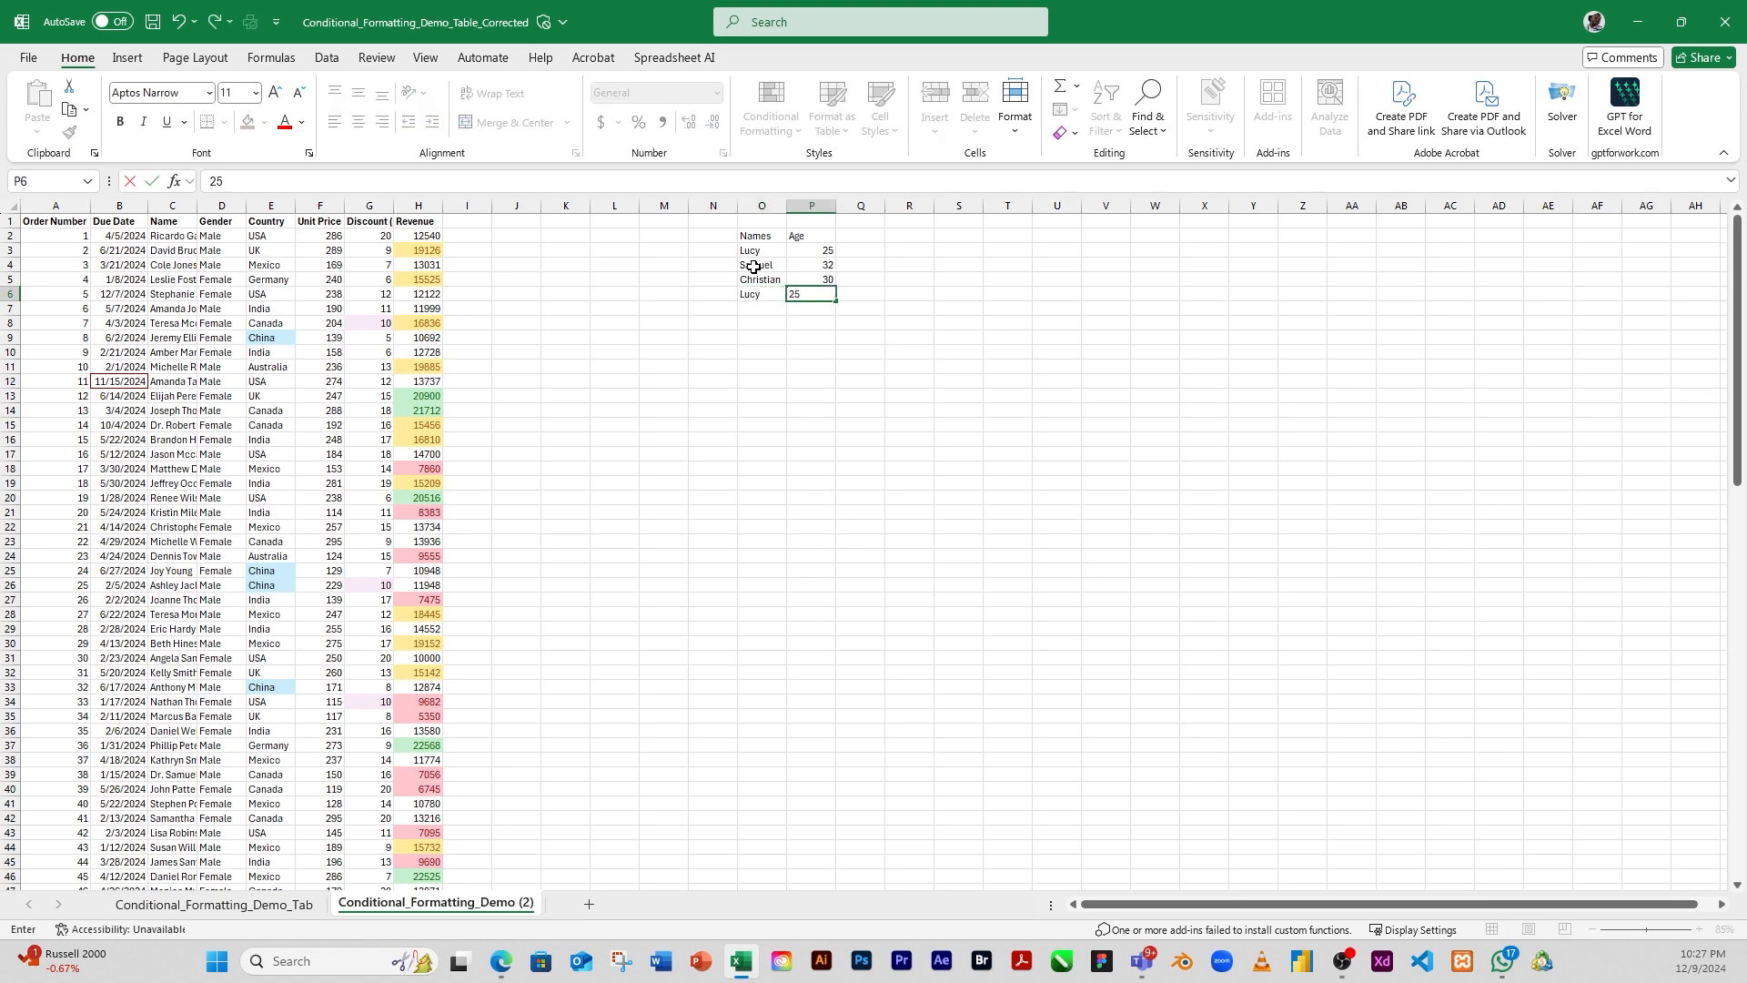
key("Return")
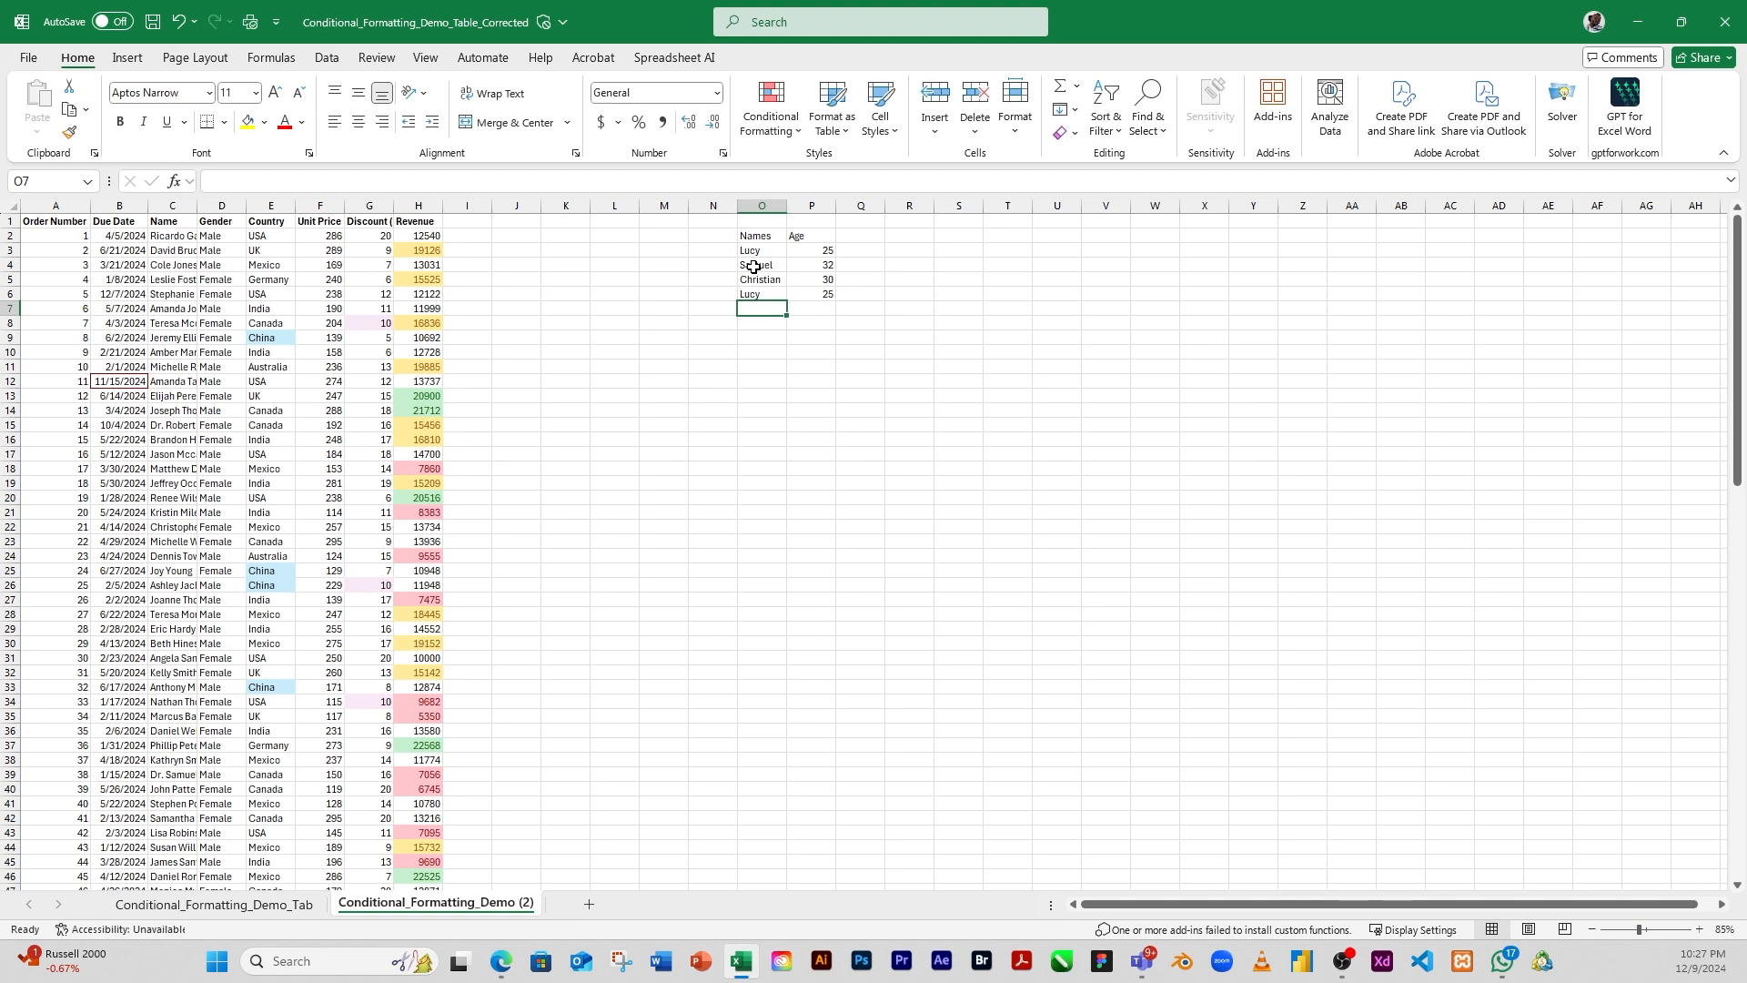
Enter the next person's name in O7 and the age 23 in P7
type("Peace")
key("Tab")
type("23")
key("Return")
Enter another person's name in O8 and the age 19 in P8
type("Queen")
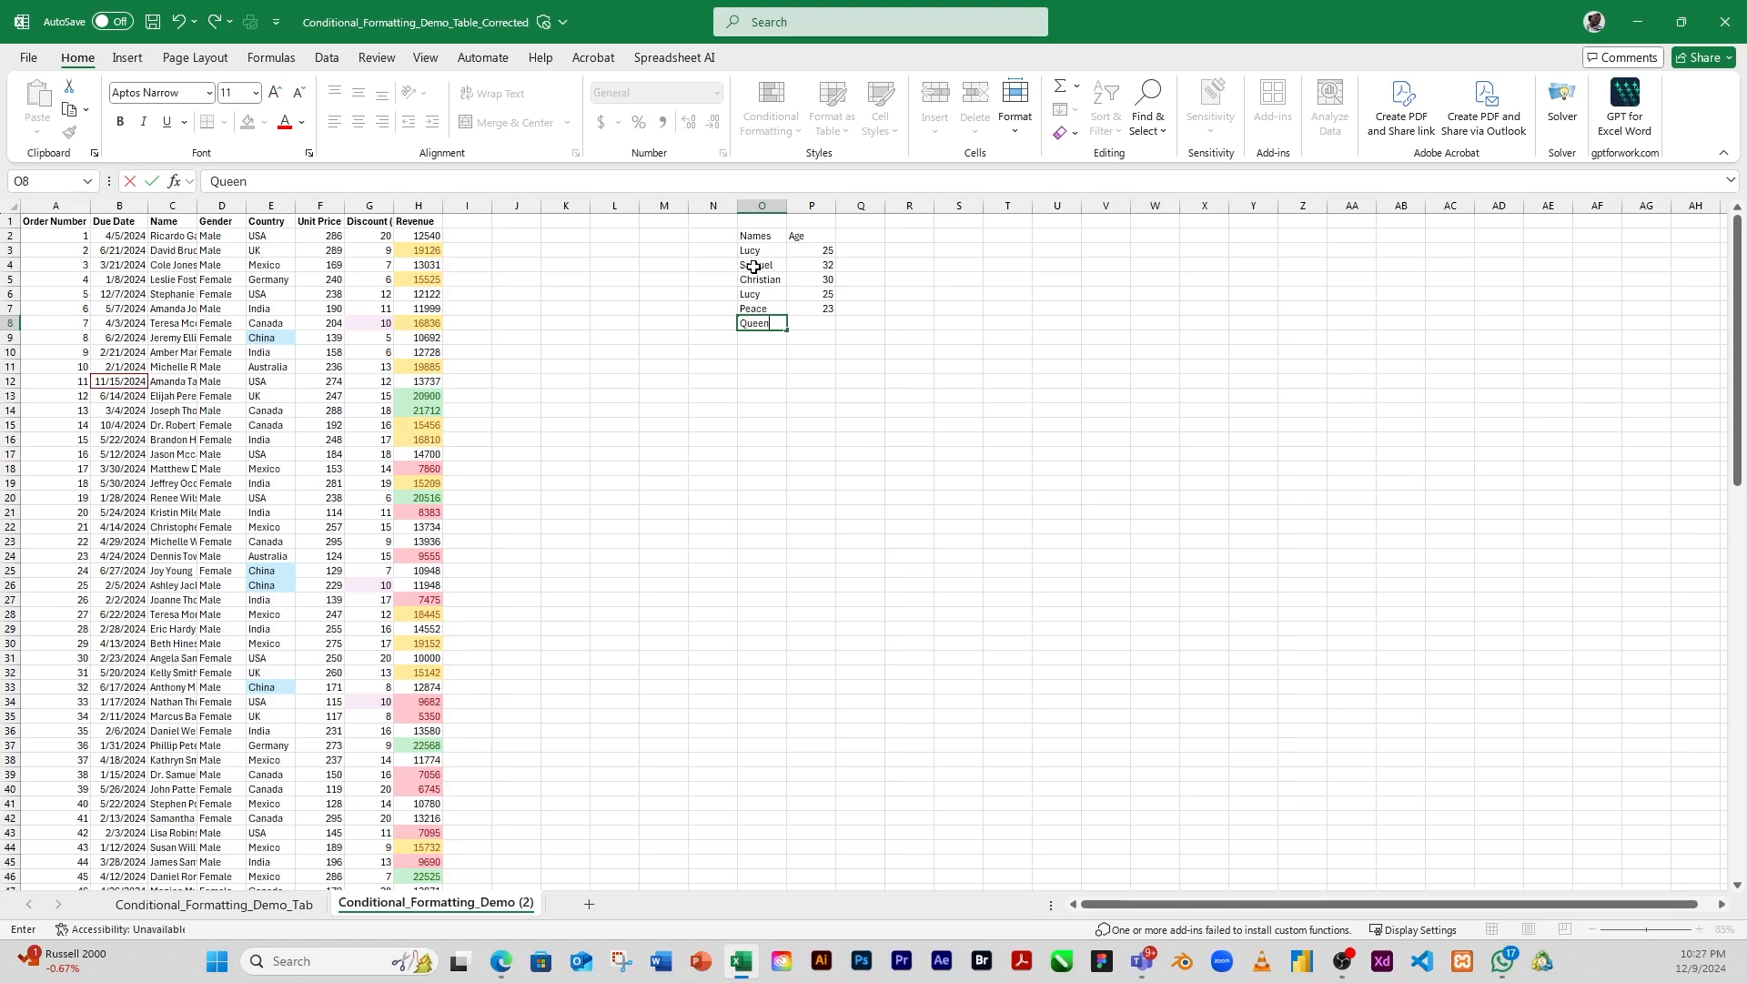
key("Tab")
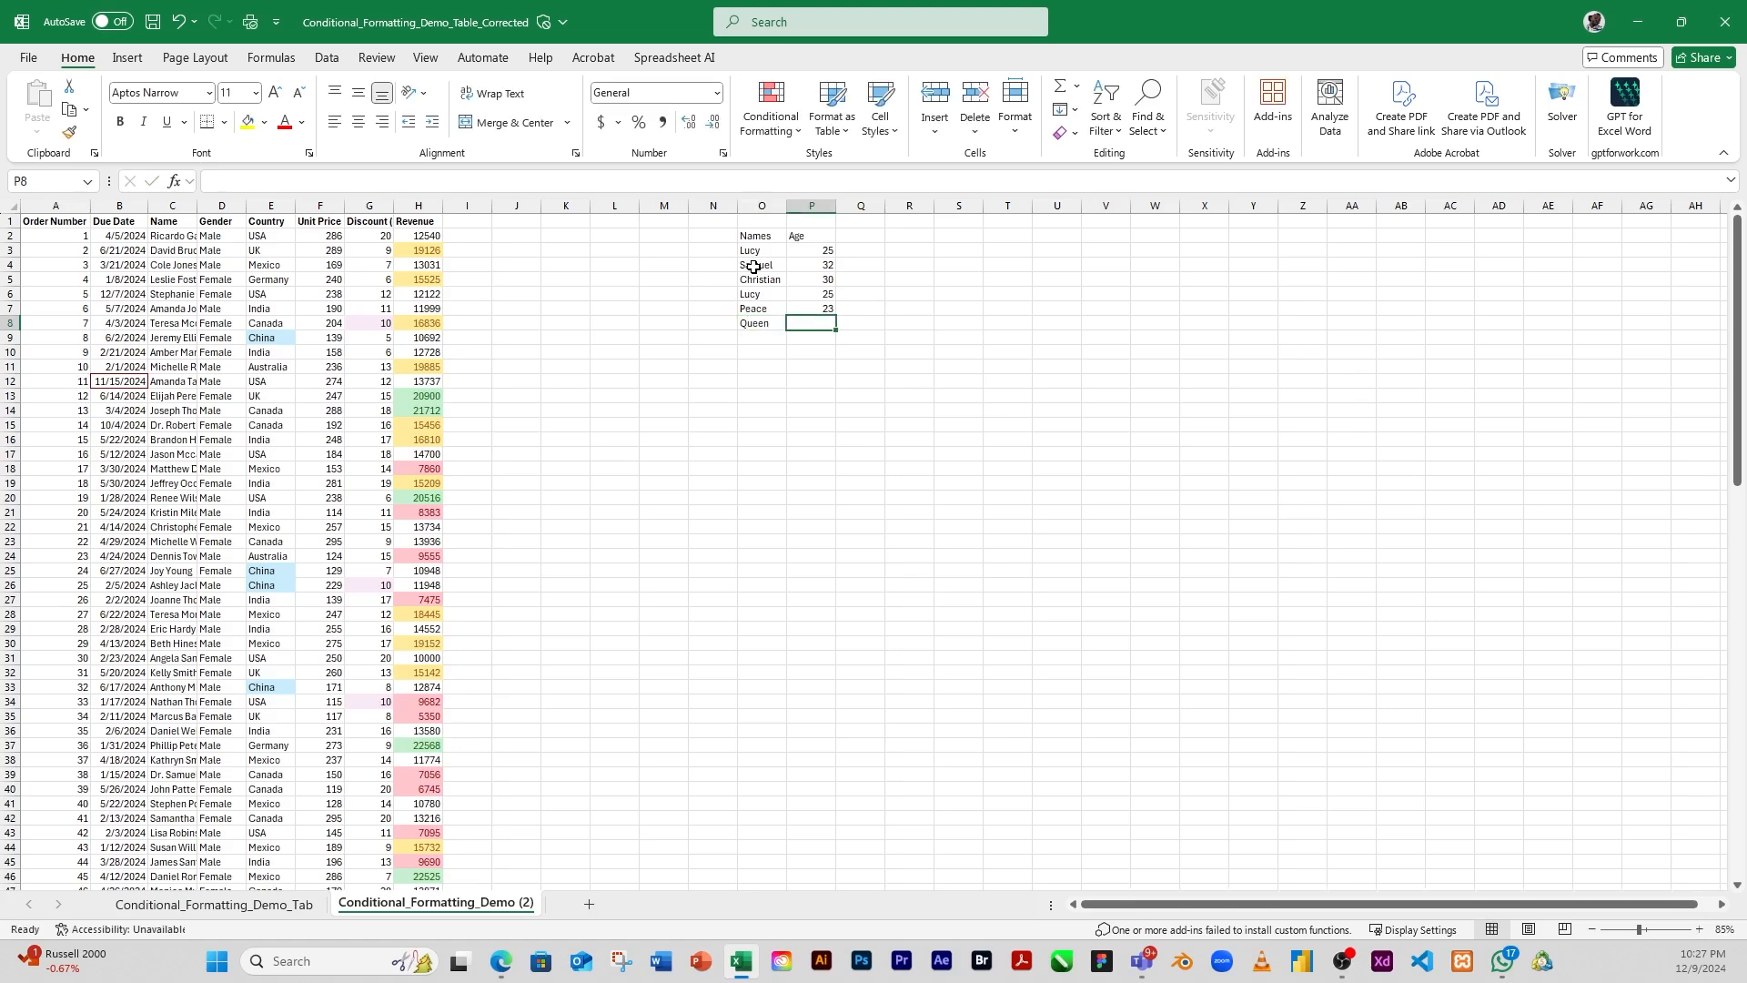
type("19")
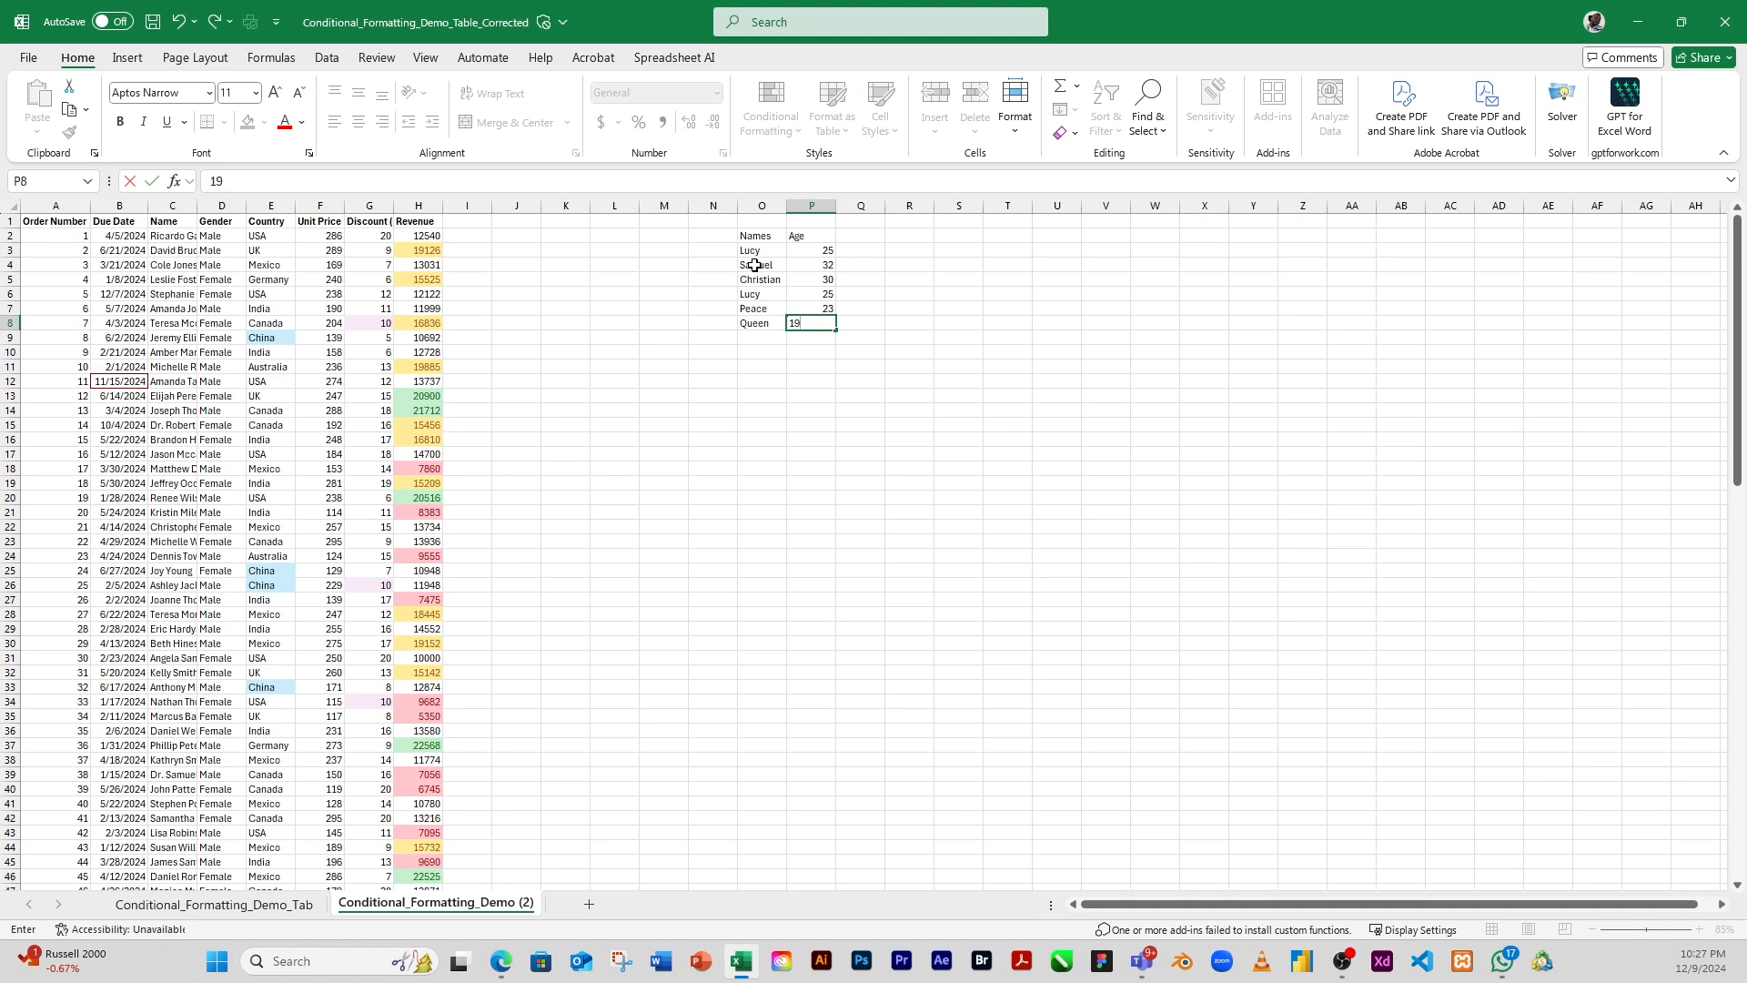
key("Return")
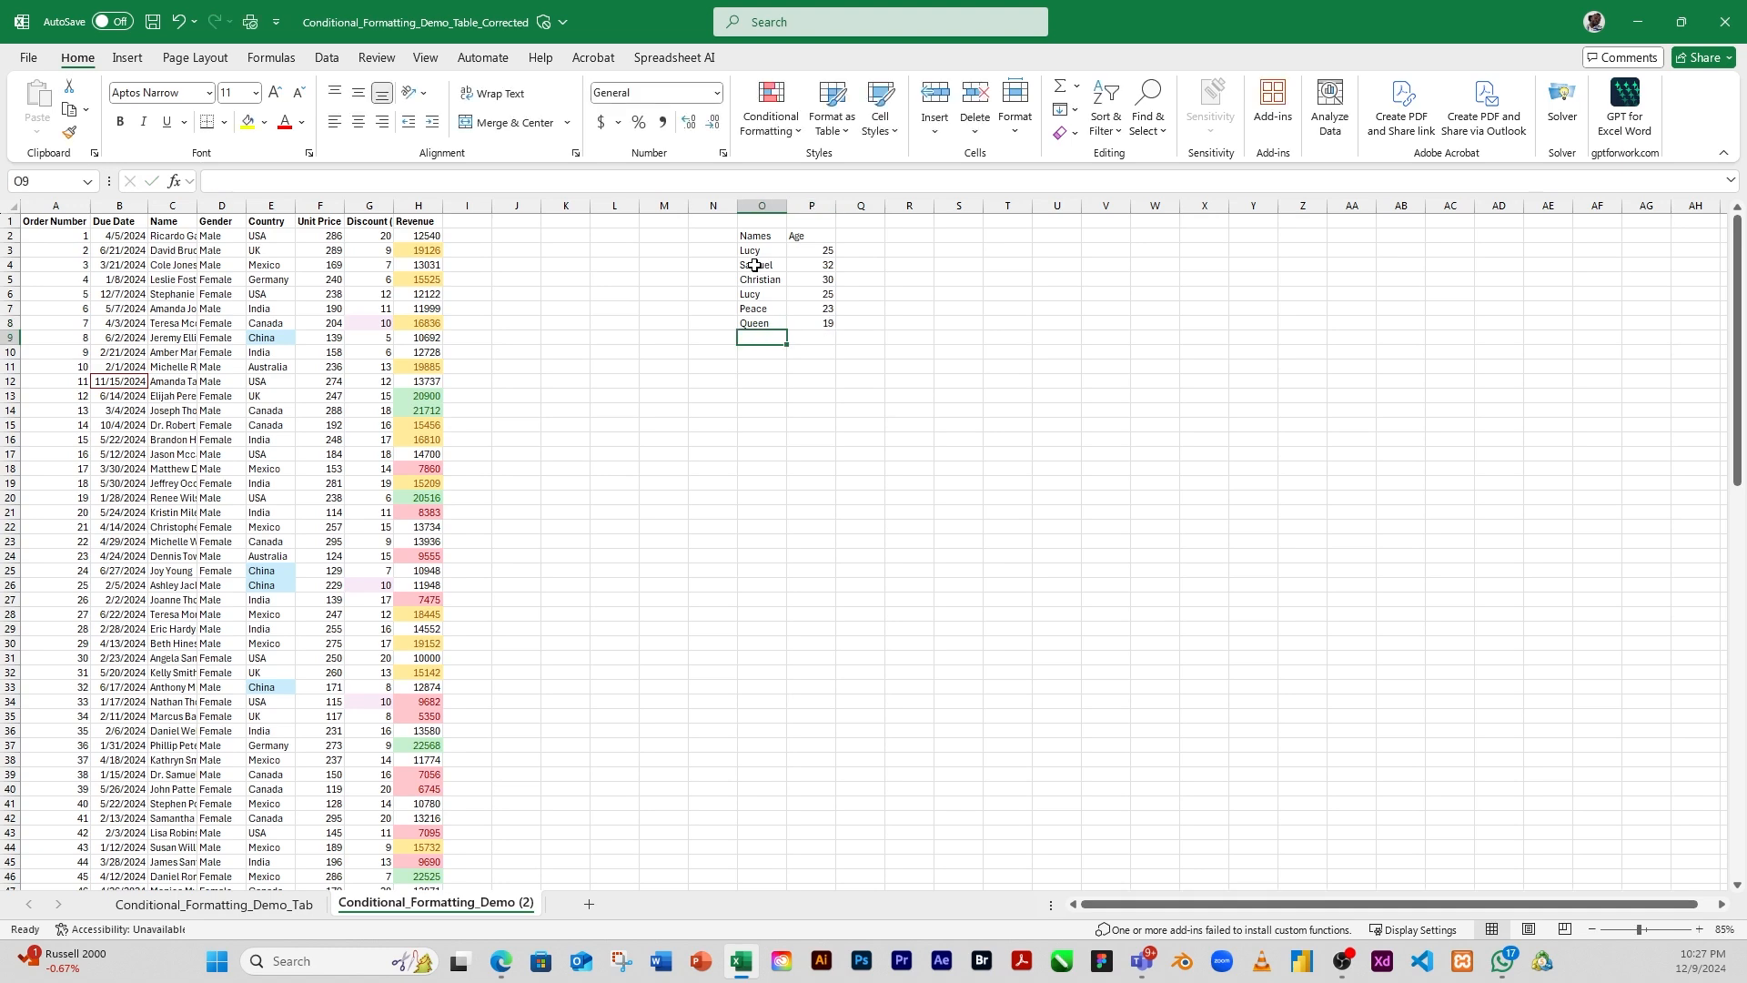
Enter the last person's name in O9 and the age 20 in P9
type("John")
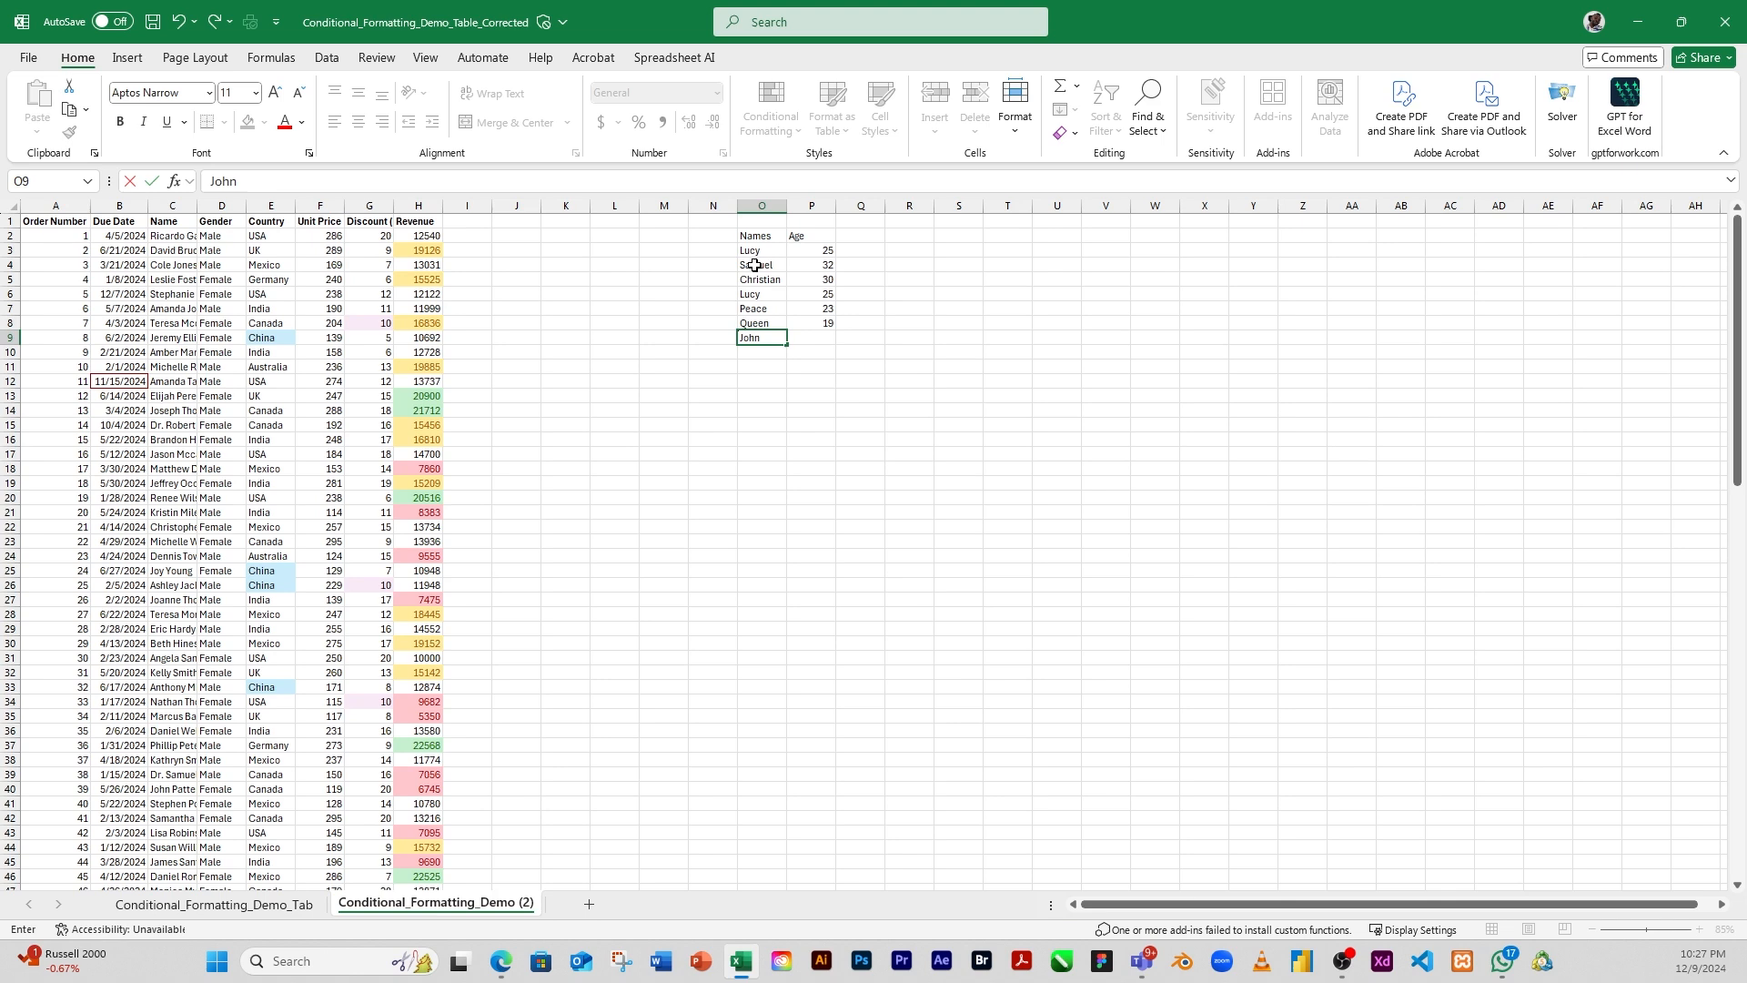
key("Tab")
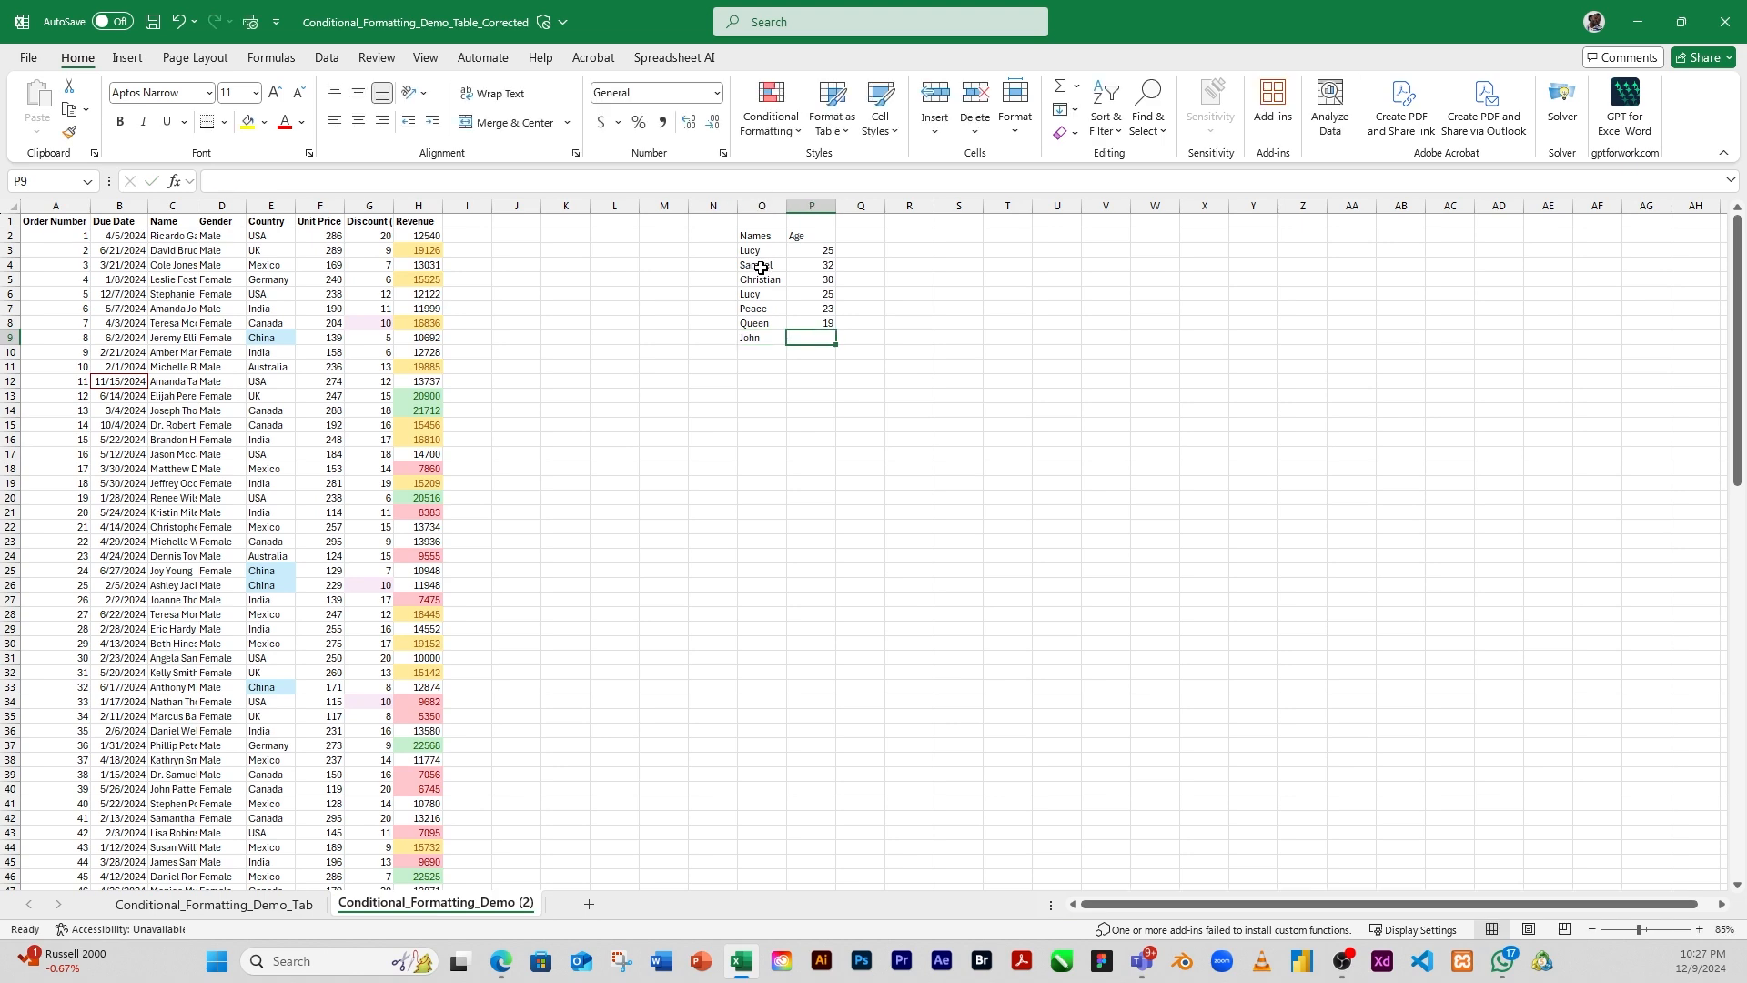
type("20")
left_click(951, 371)
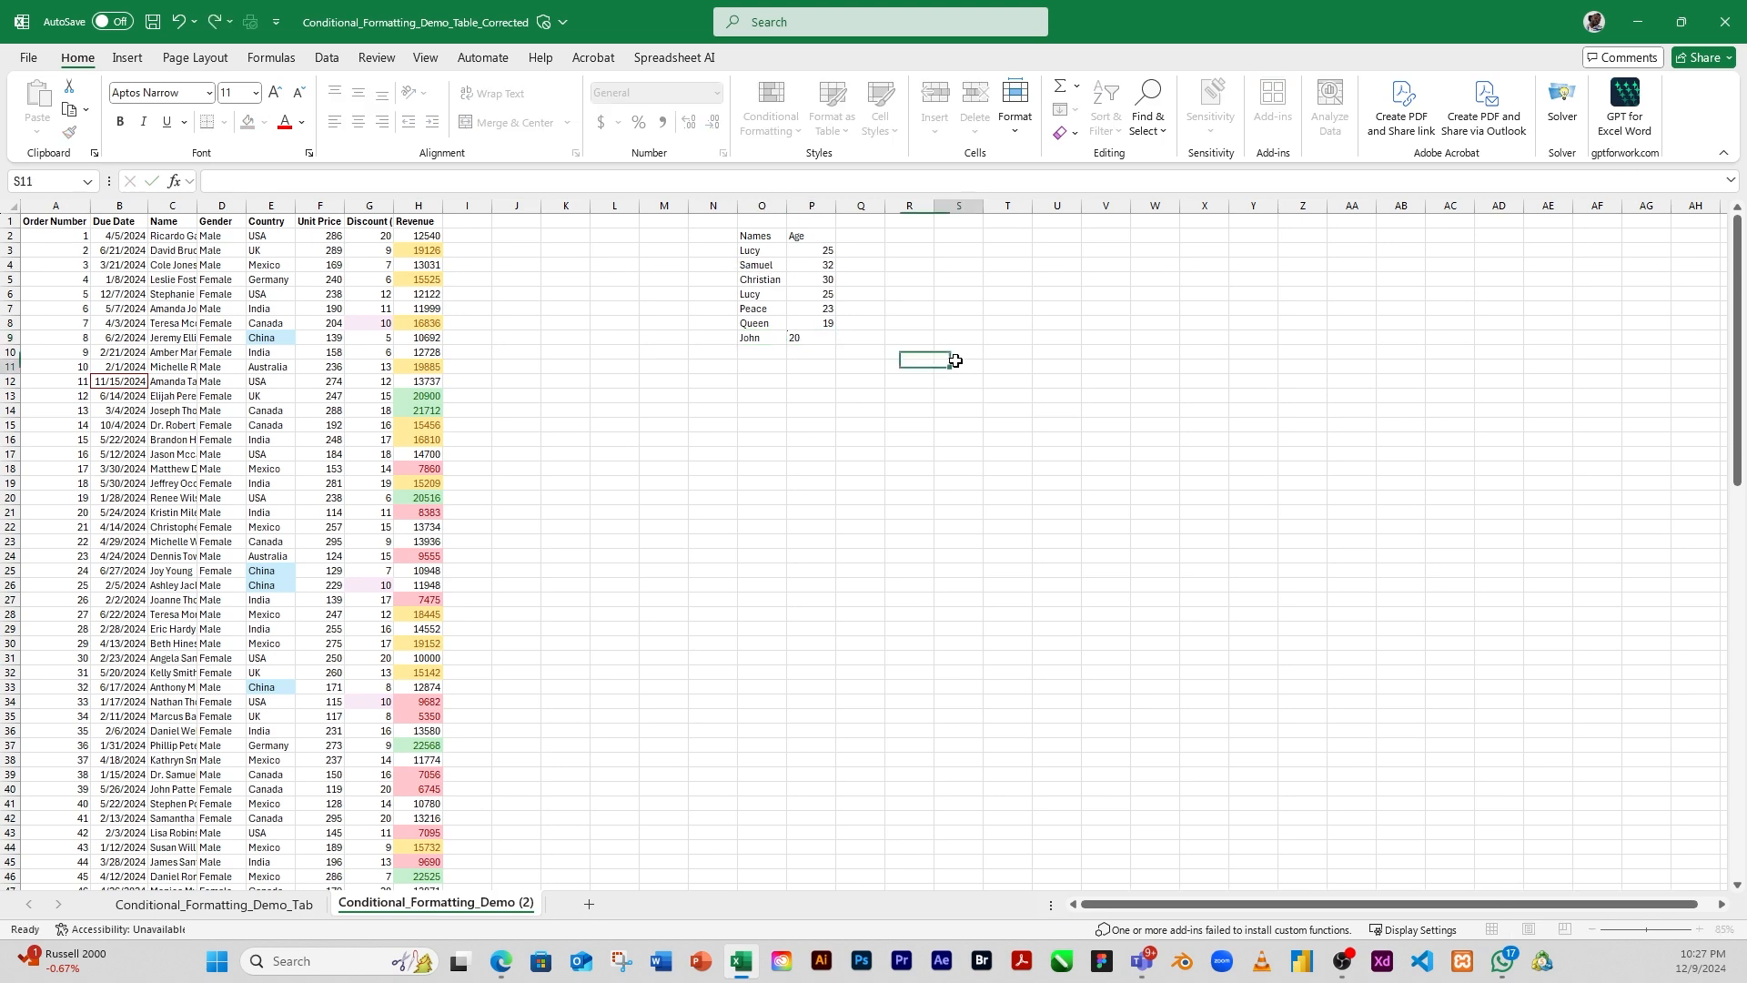
left_click(764, 308)
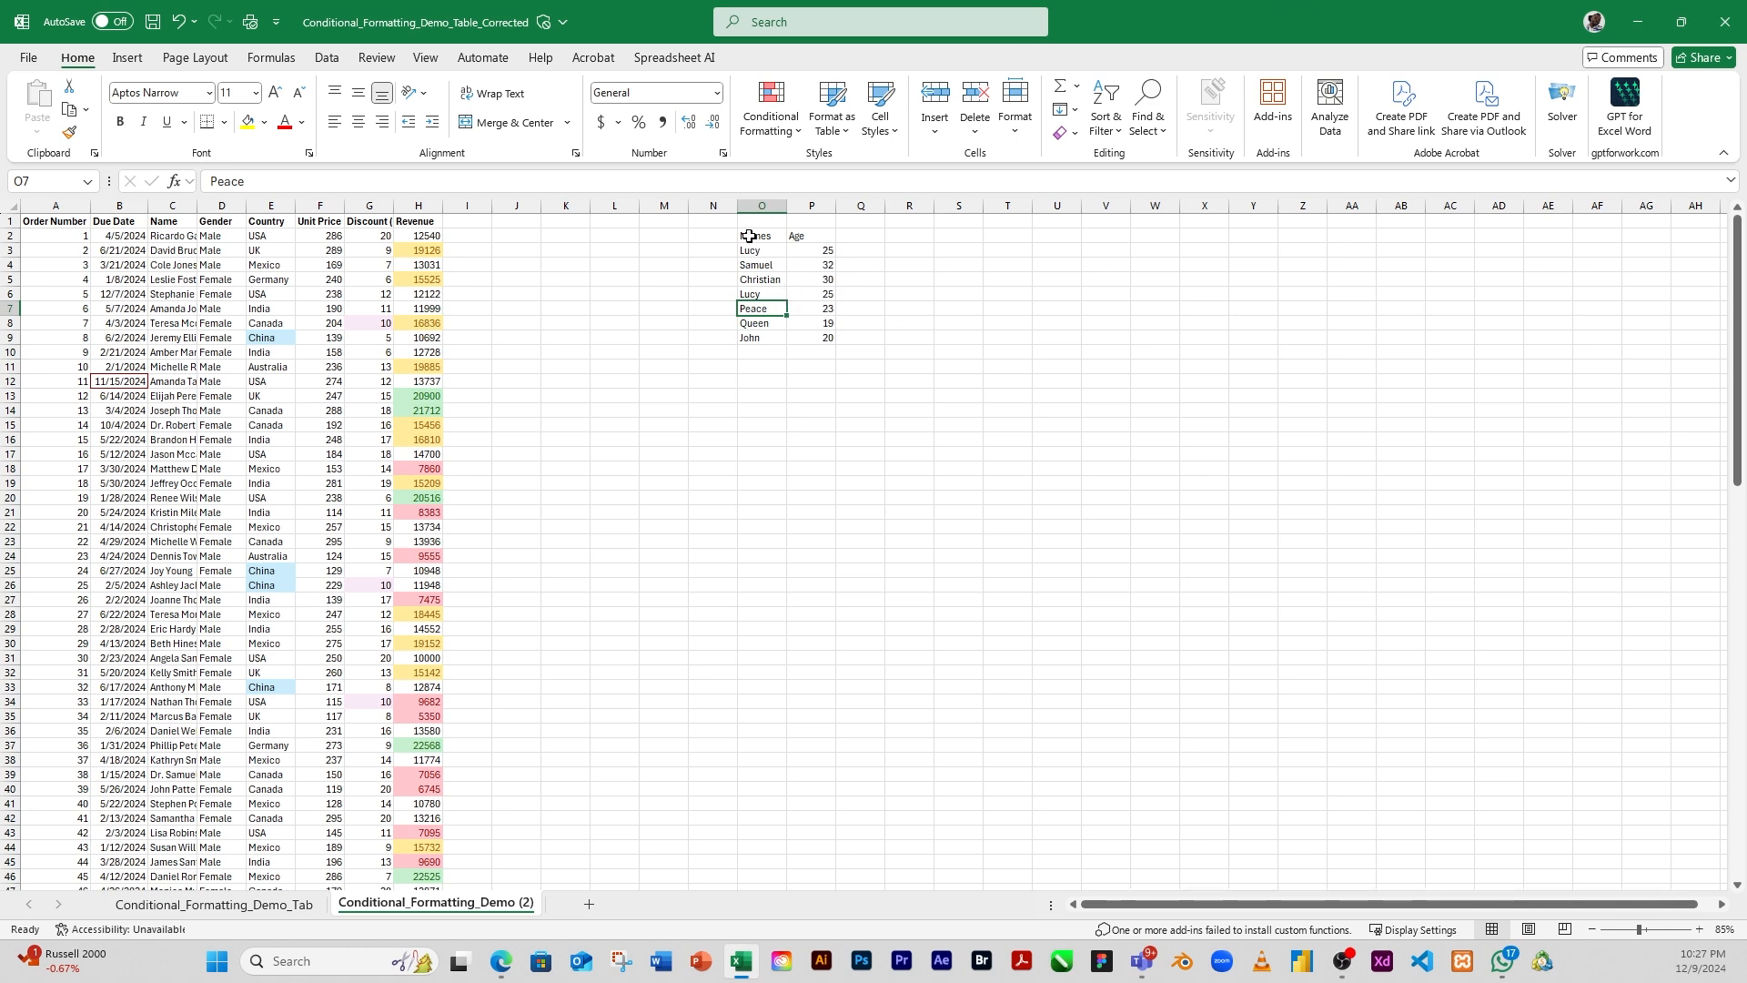
left_click(800, 265)
mouse_move(755, 251)
left_mouse_down()
mouse_move(818, 251)
mouse_move(756, 292)
mouse_move(819, 292)
mouse_move(770, 268)
left_mouse_up()
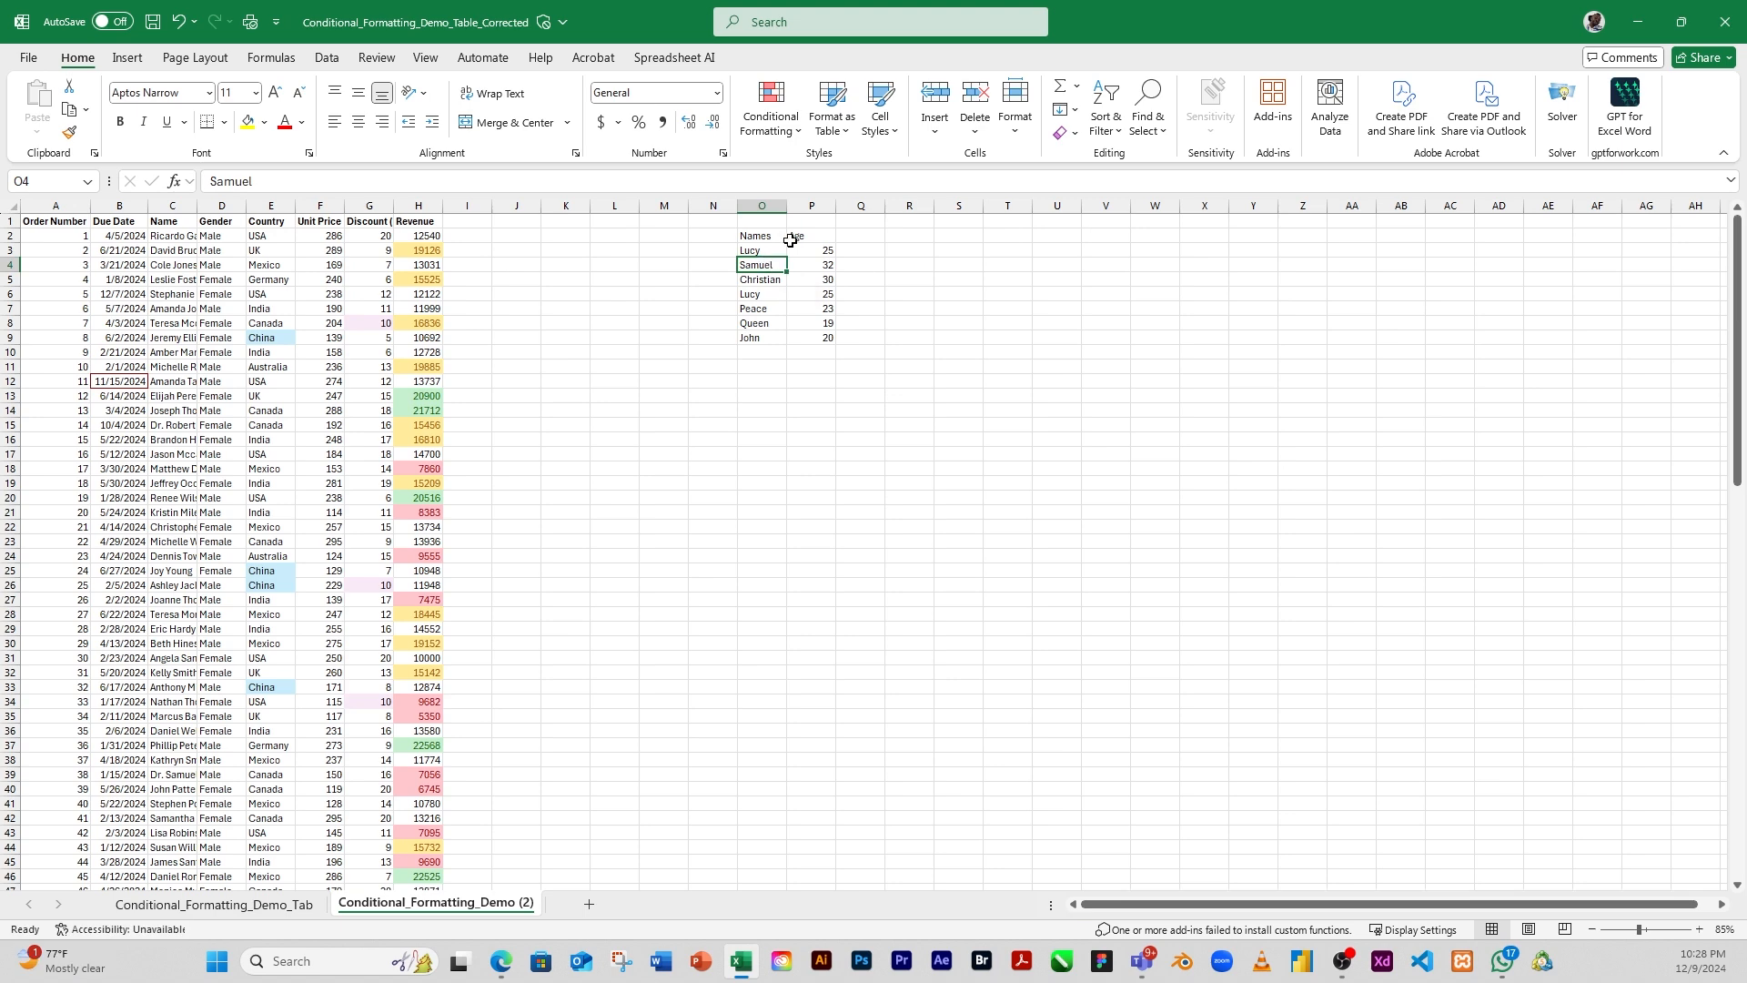
left_click(793, 237)
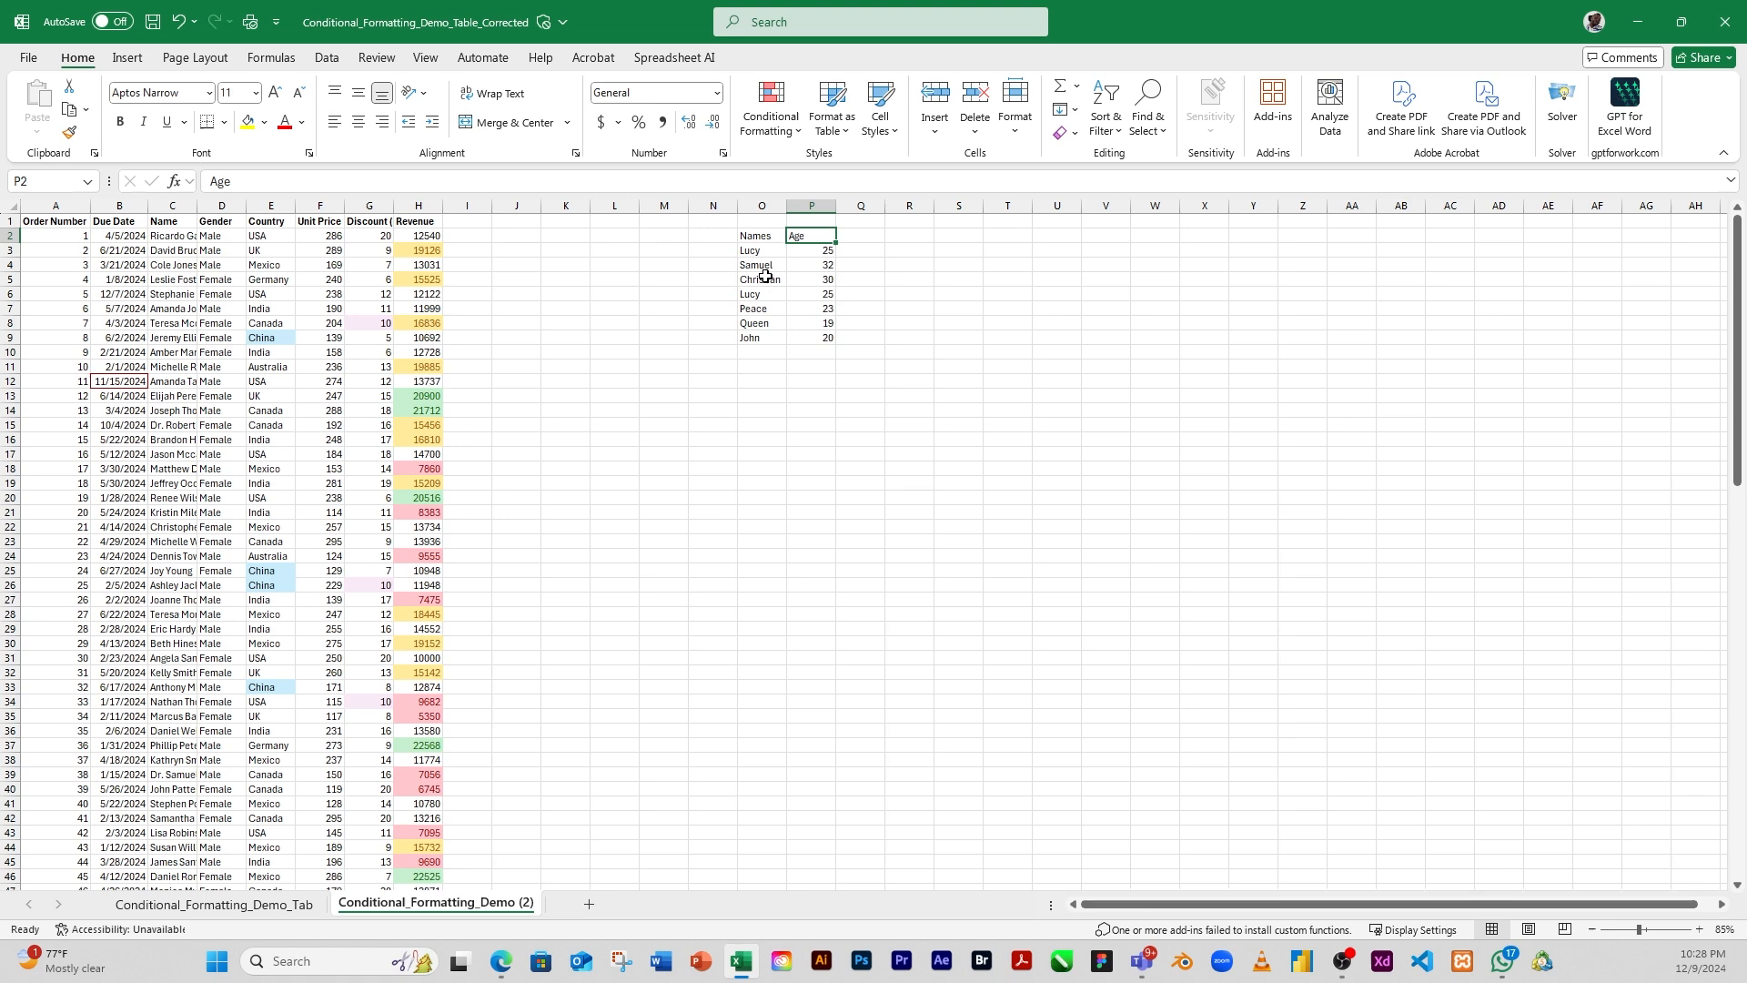
left_click(743, 251)
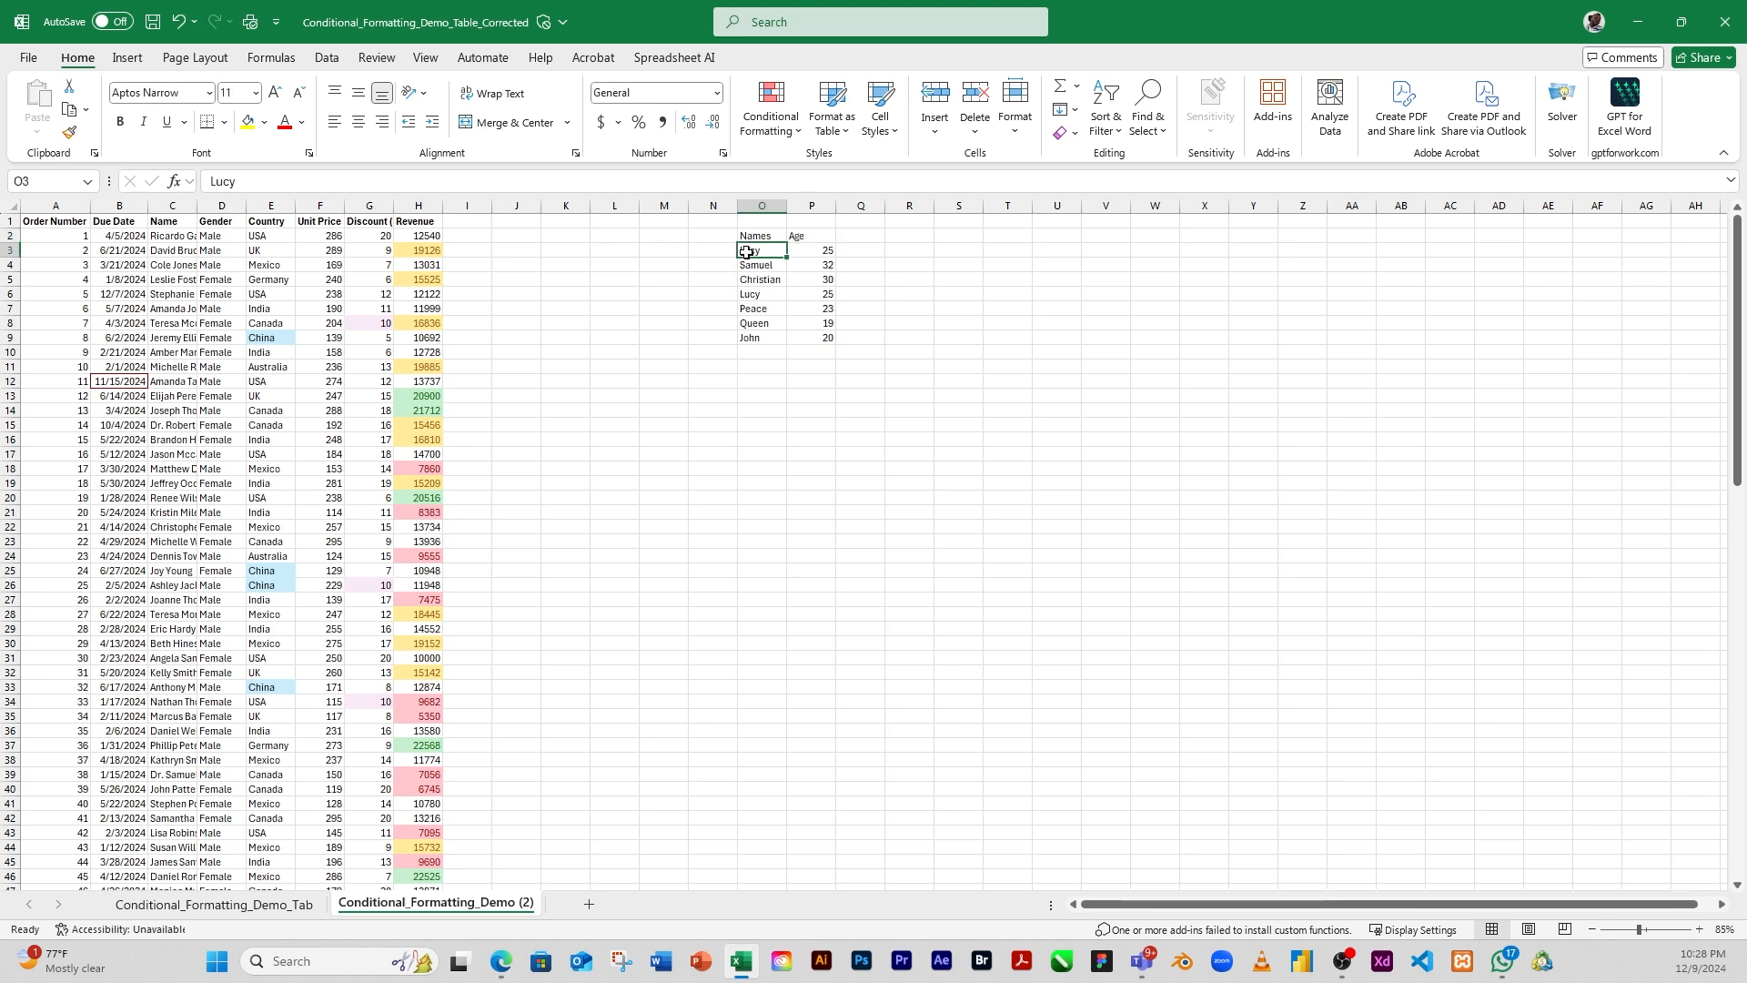
Apply a Duplicate Values highlight rule to O3:P9 using Light Red Fill with Dark Red Text
left_click_drag(757, 249, 810, 340)
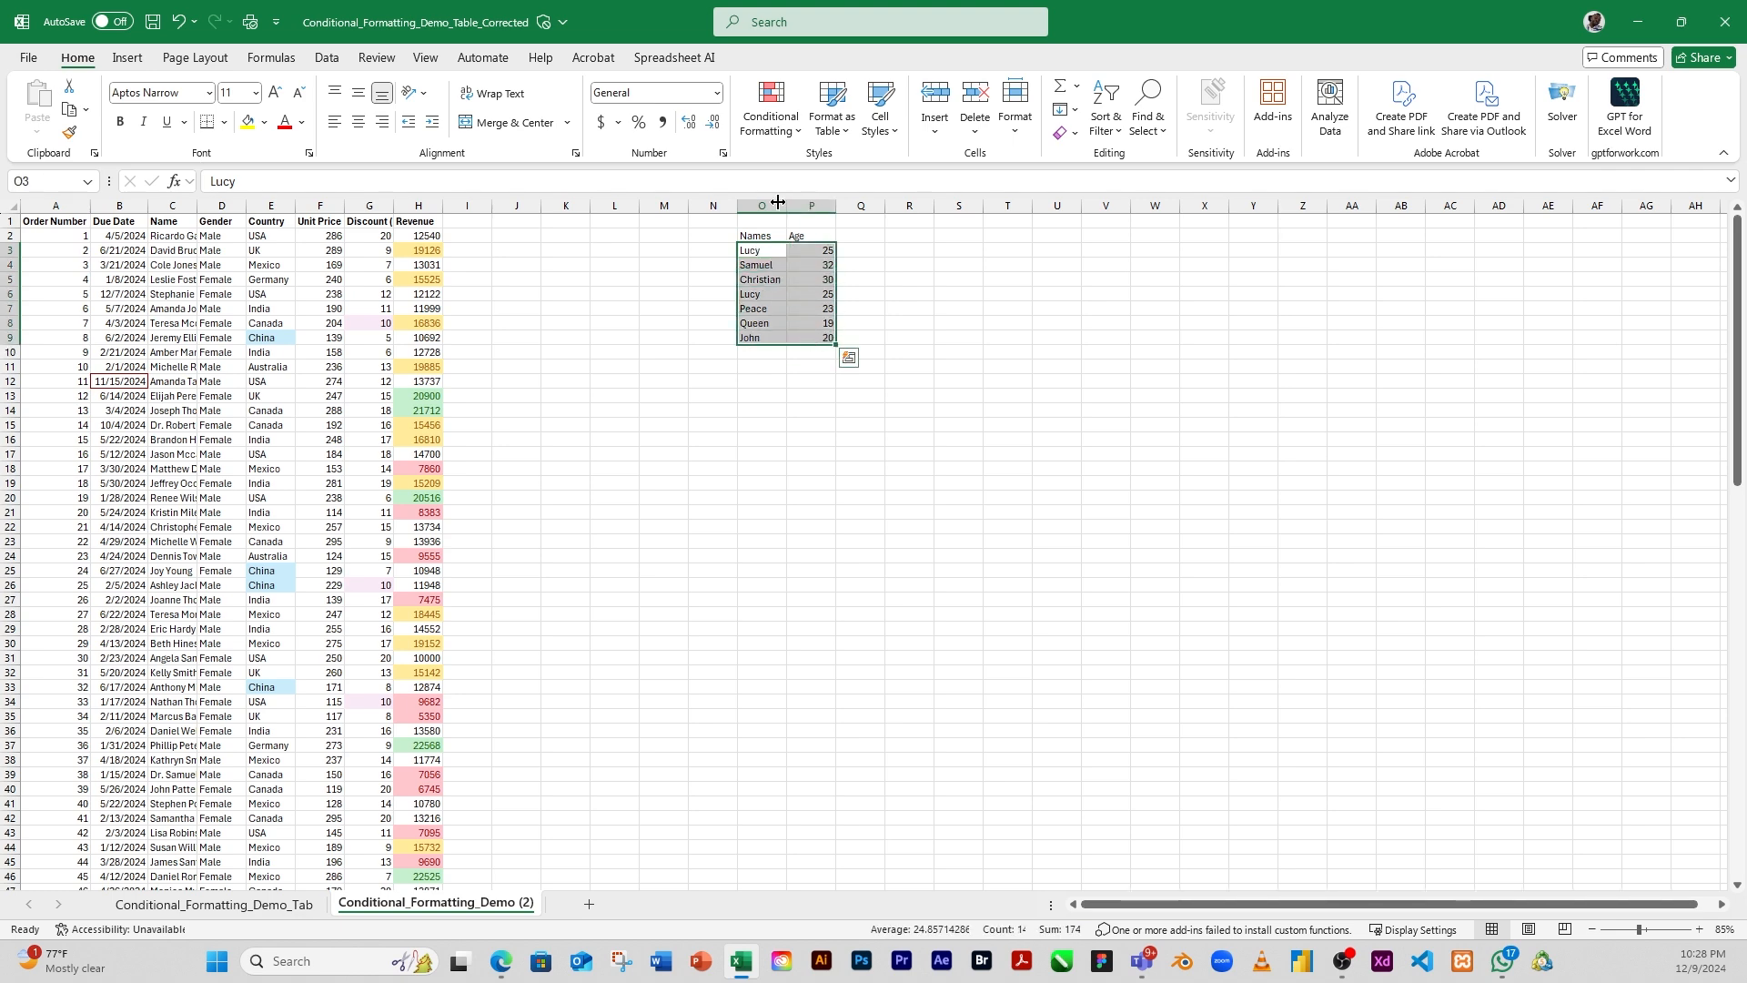
left_click(770, 114)
mouse_move(864, 176)
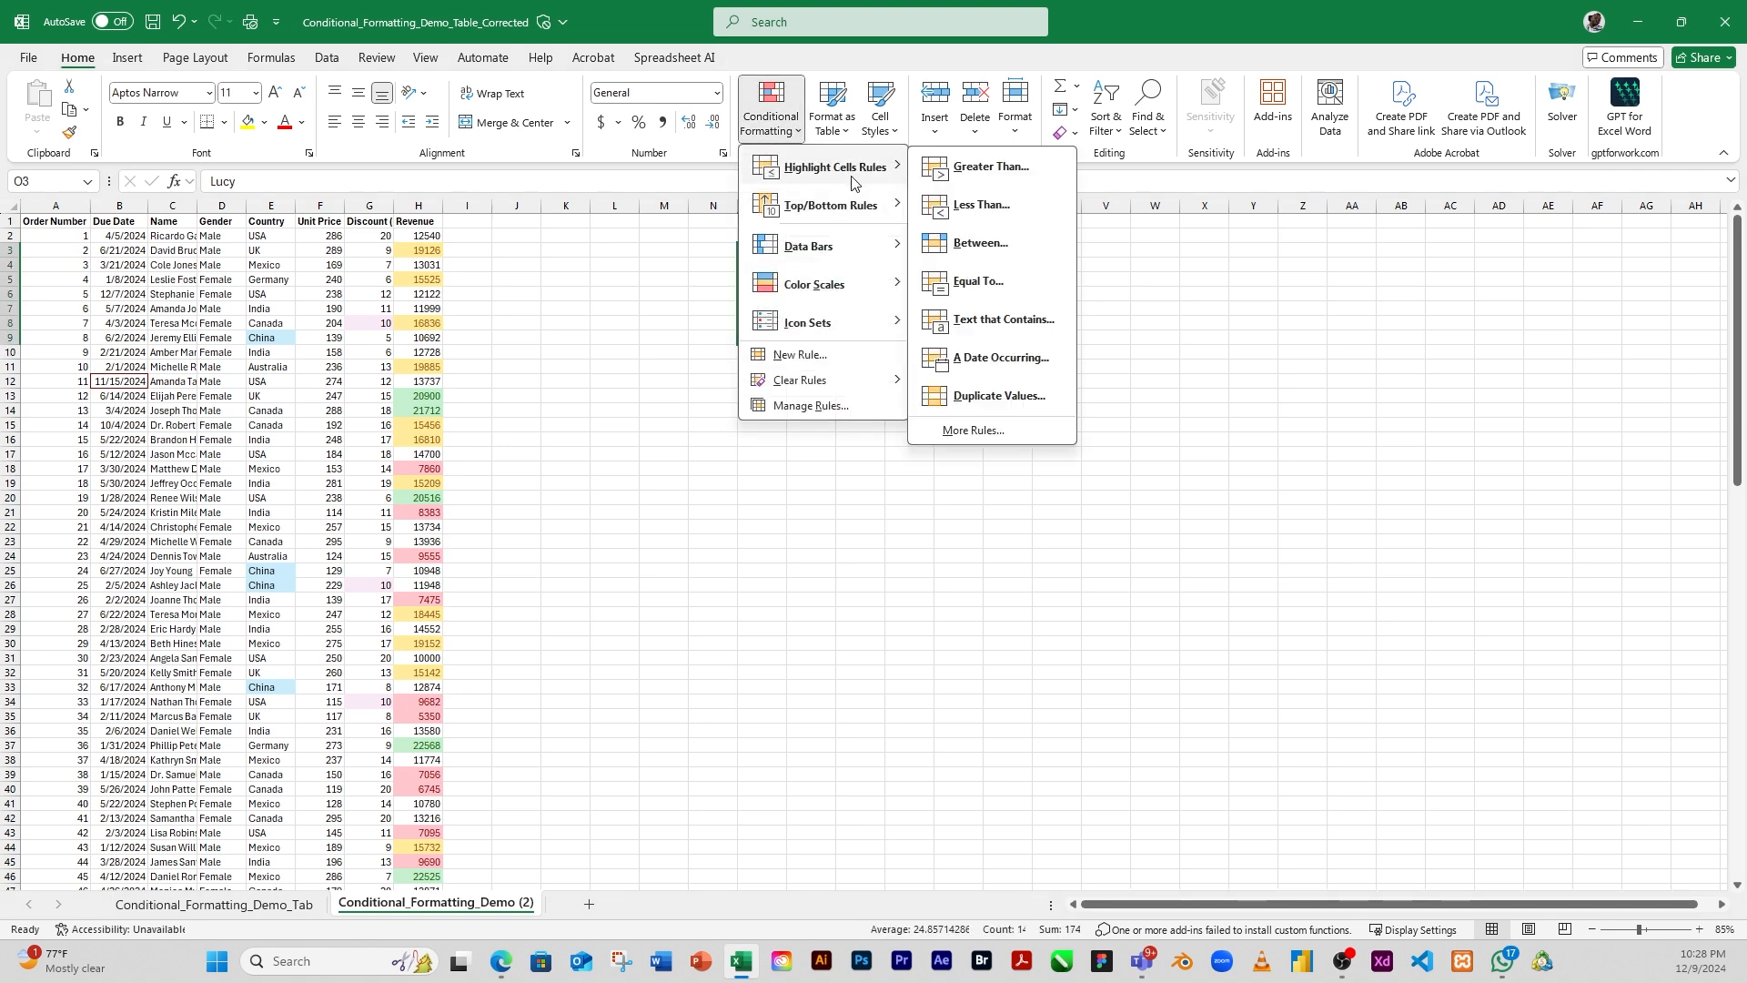
left_click(991, 398)
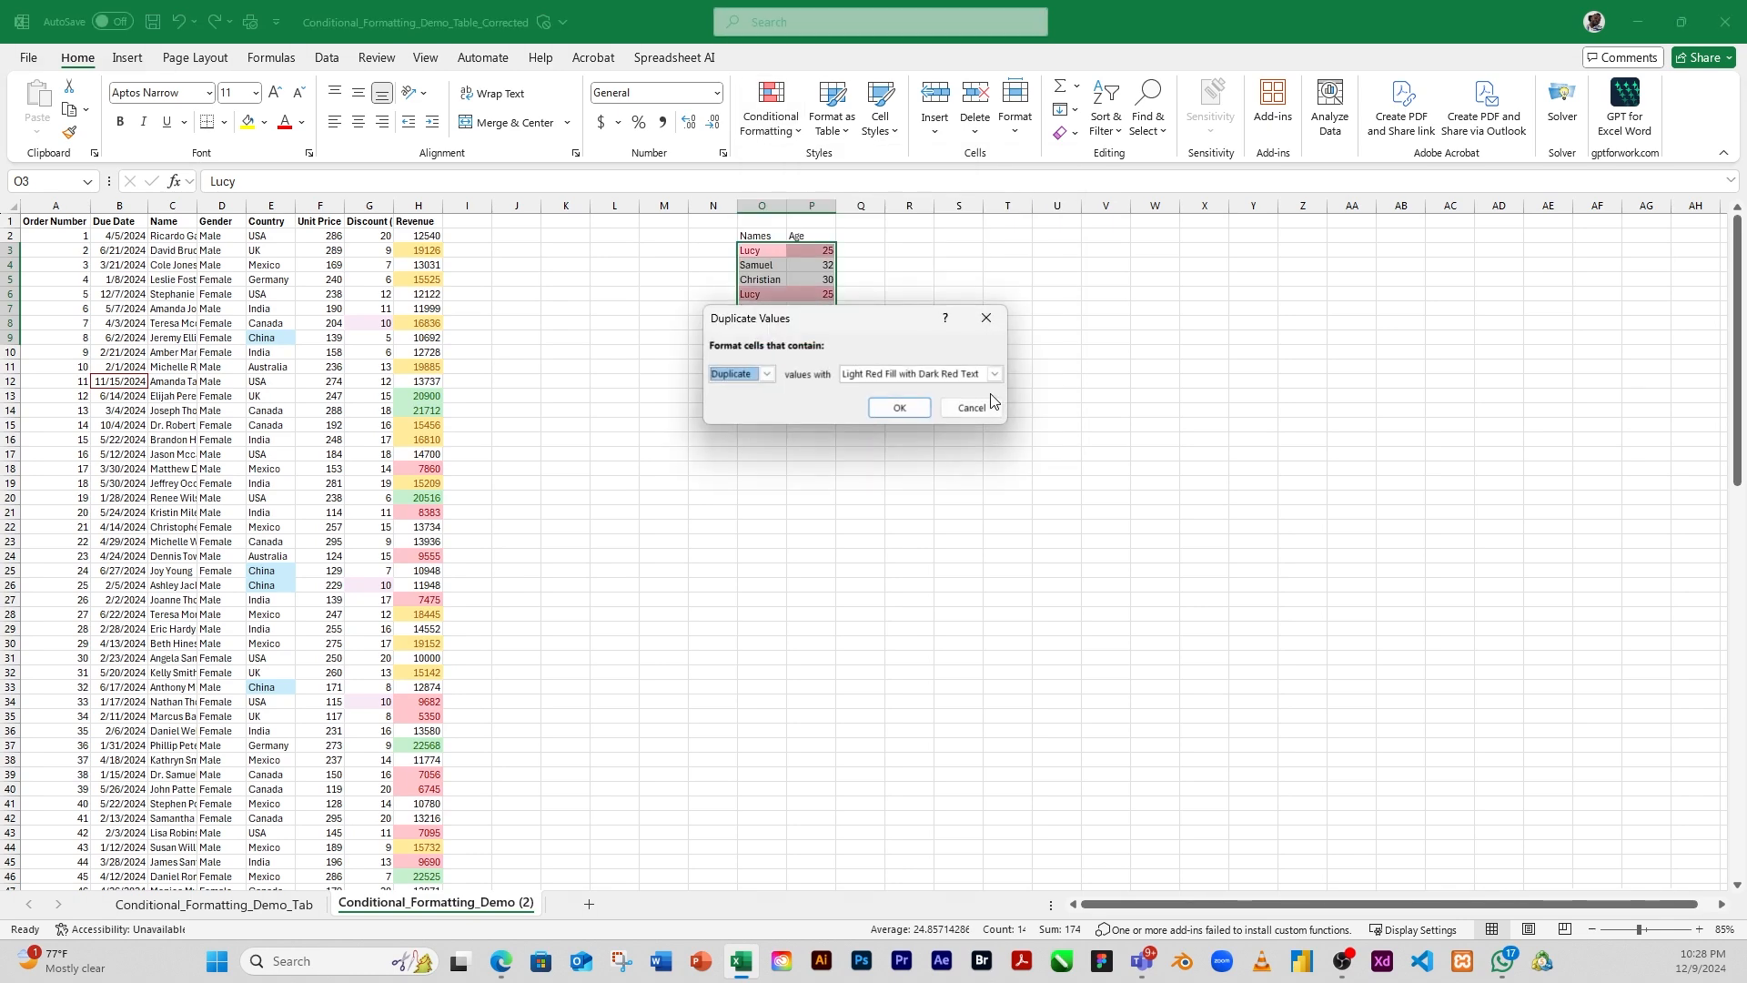
left_click_drag(867, 320, 1111, 266)
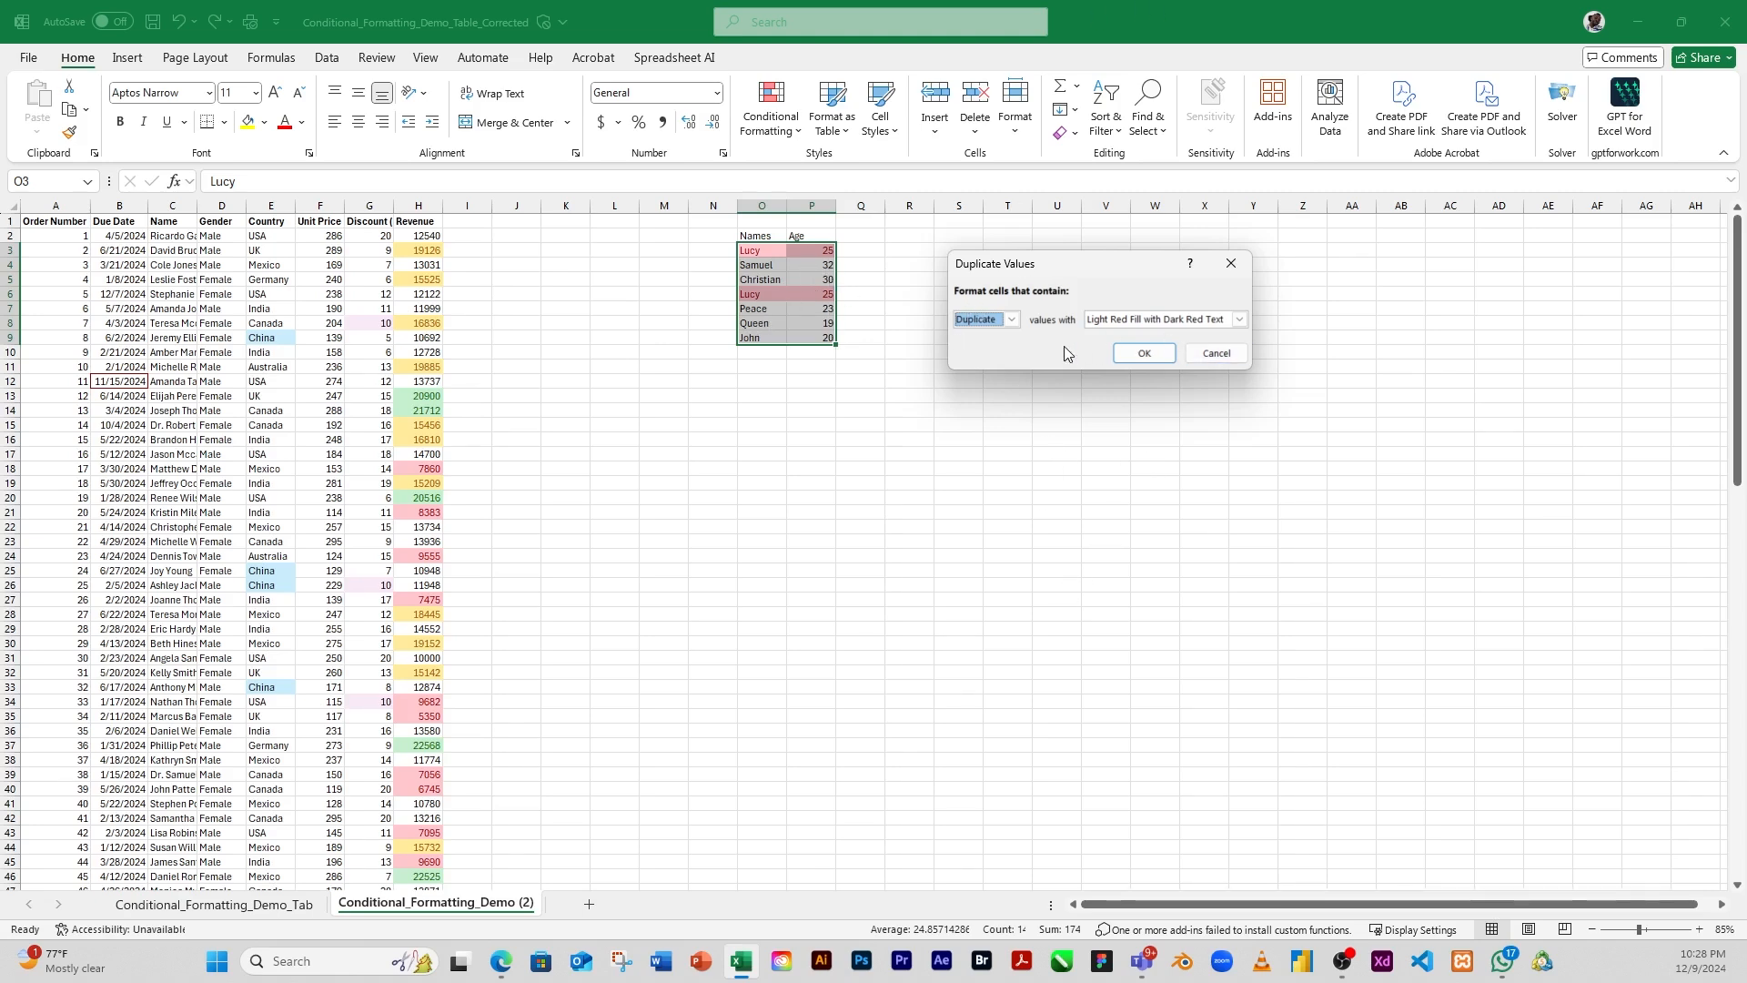
left_click(1144, 355)
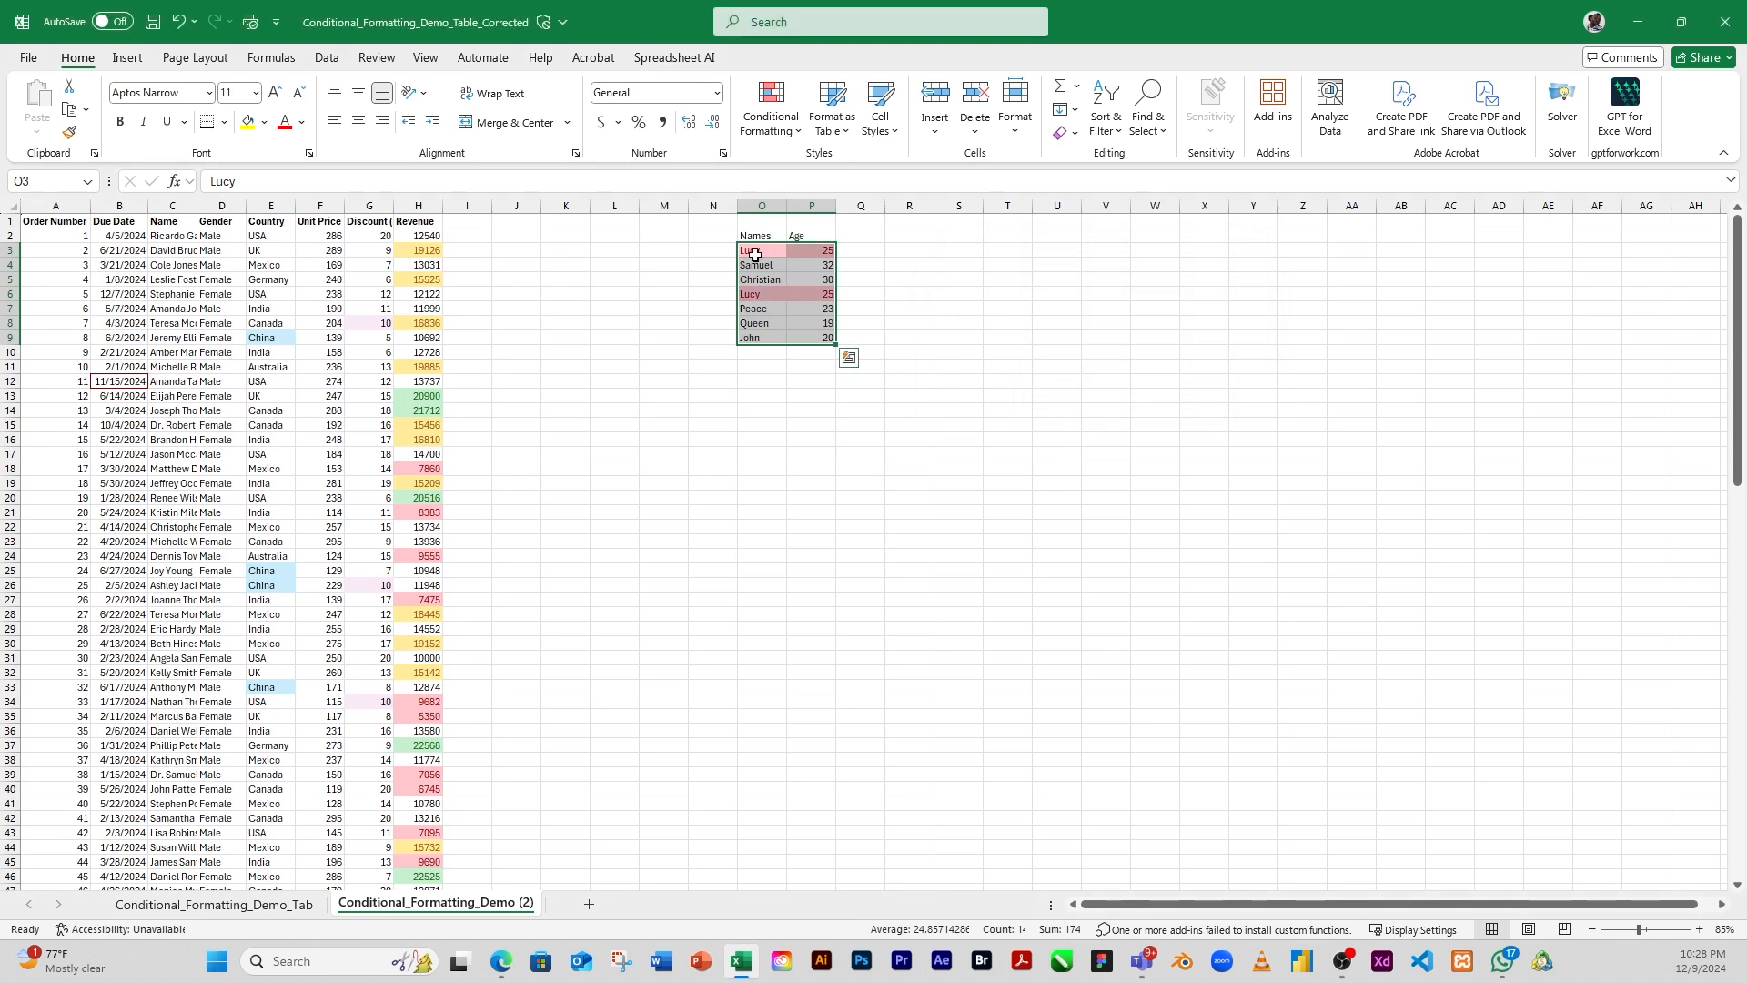
left_click_drag(937, 309, 937, 323)
left_click(799, 309)
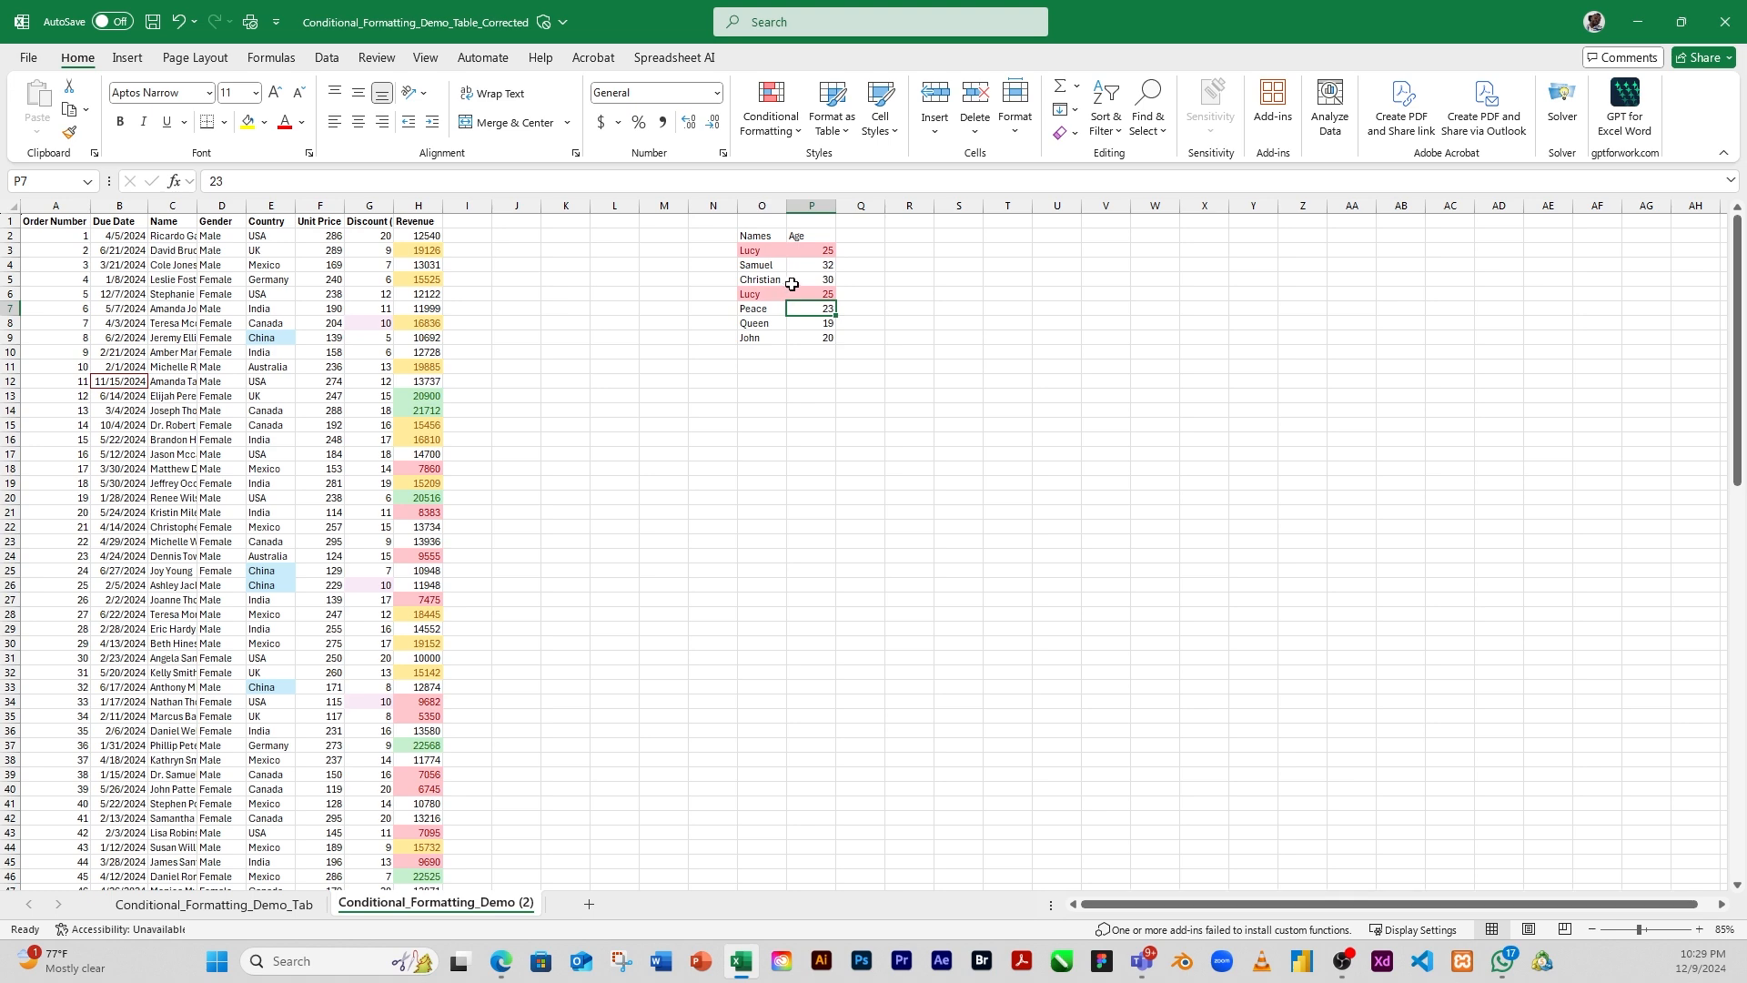
left_click(781, 293)
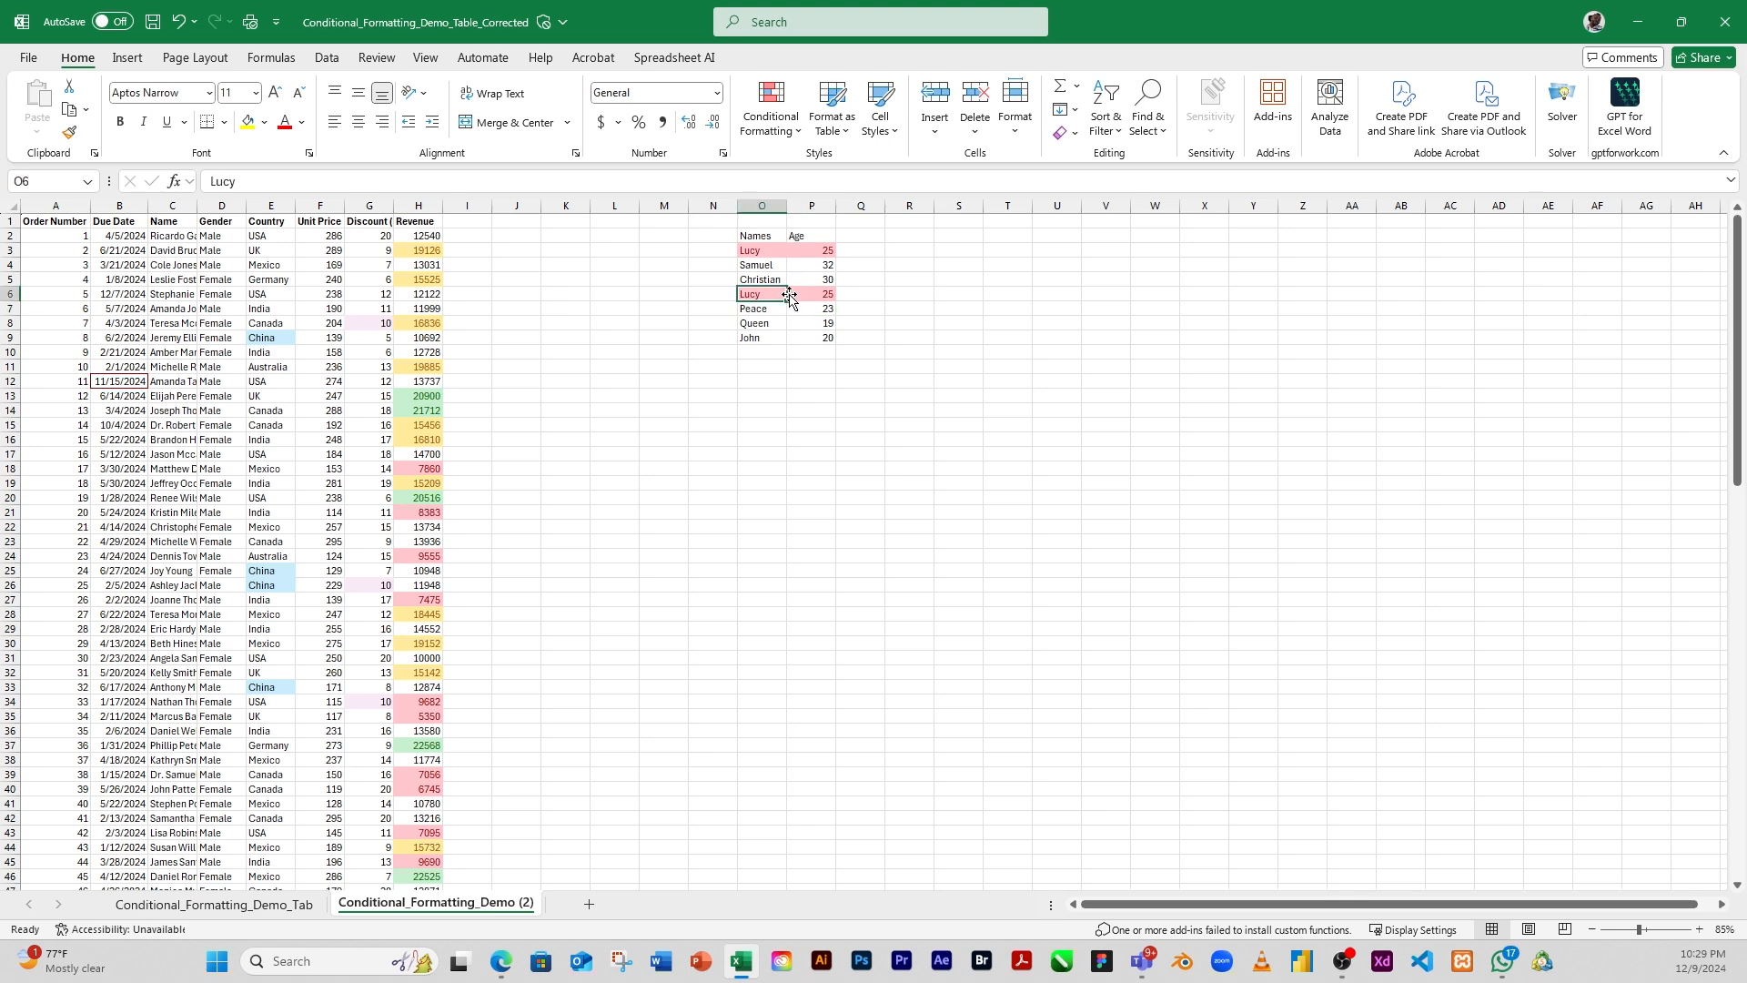
left_click(778, 323)
left_click(875, 252)
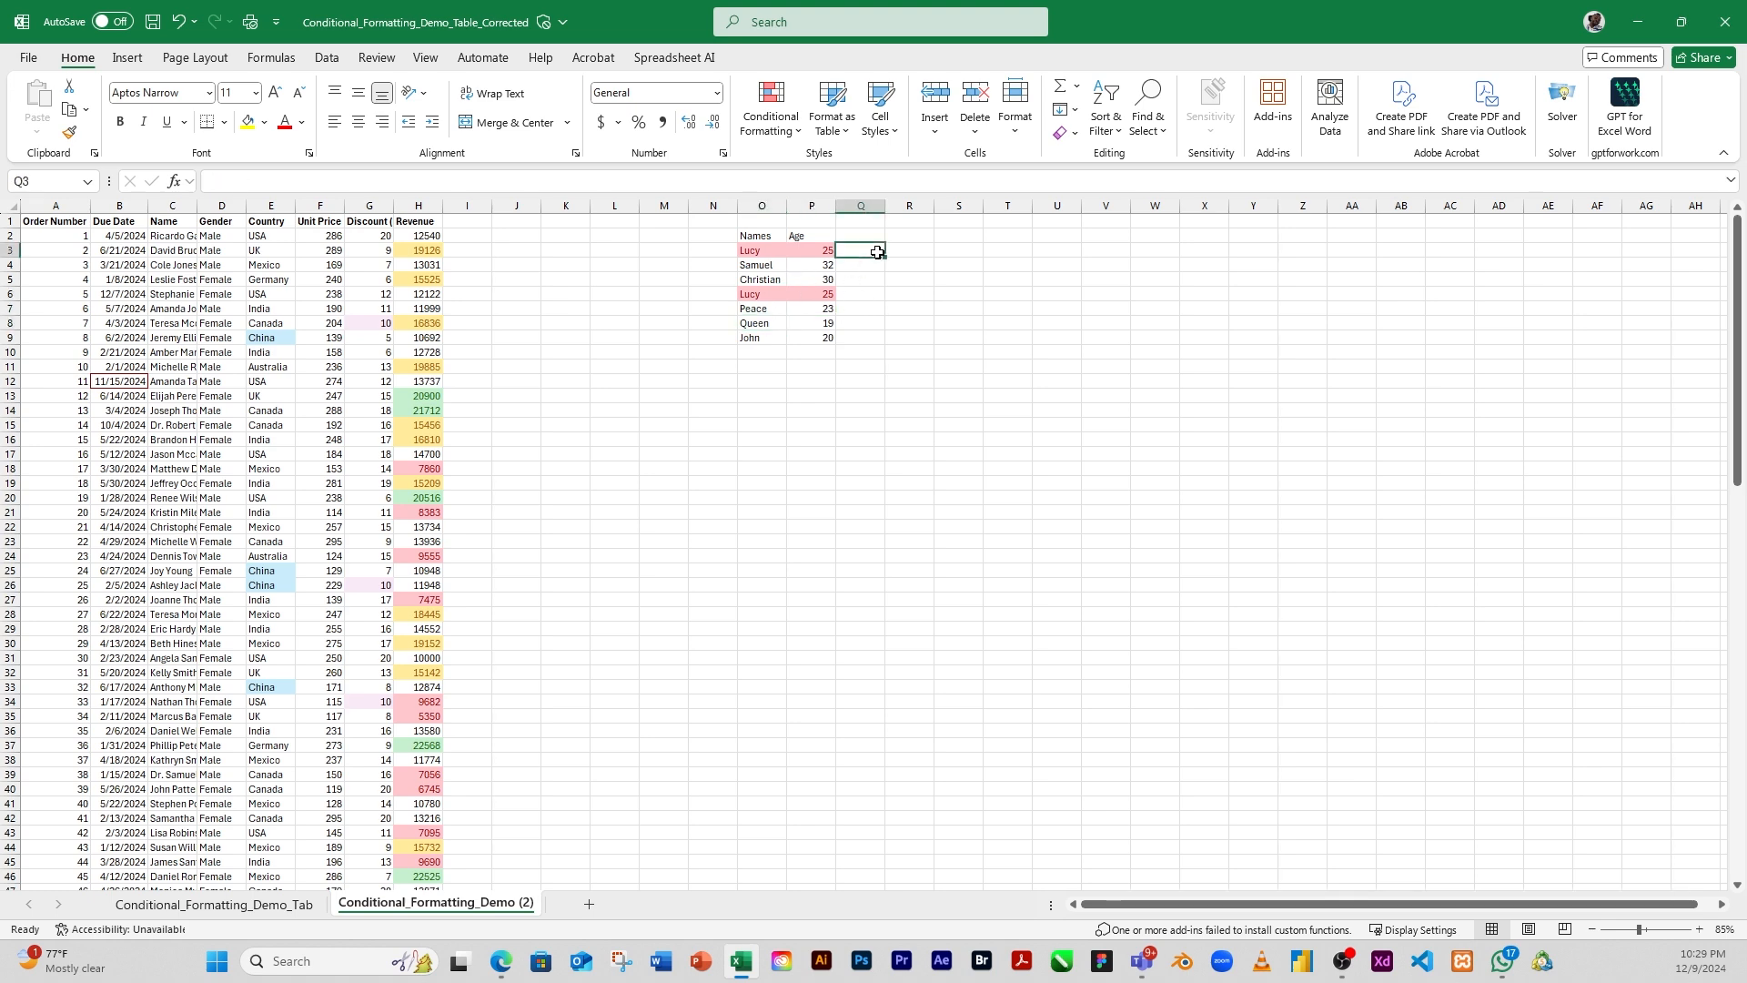
Try to delete the duplicate record in O6:P6 with the Shift cells left option, and undo the deletion
left_click_drag(766, 294, 819, 292)
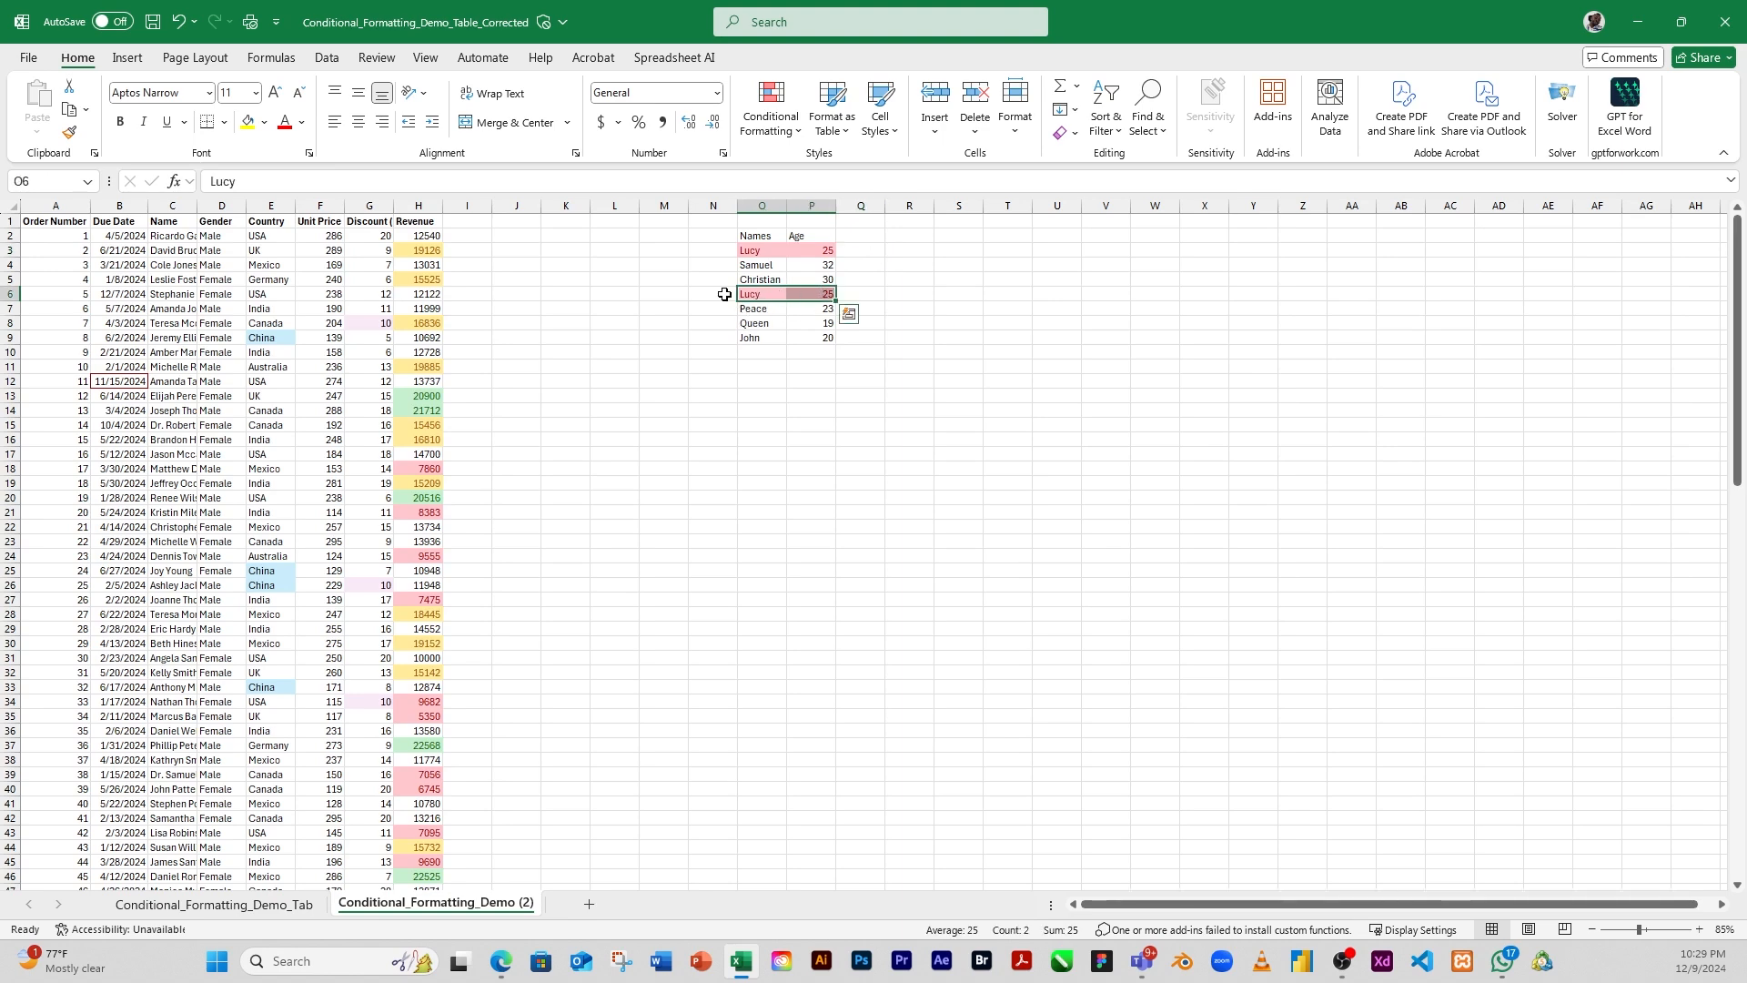
right_click(786, 303)
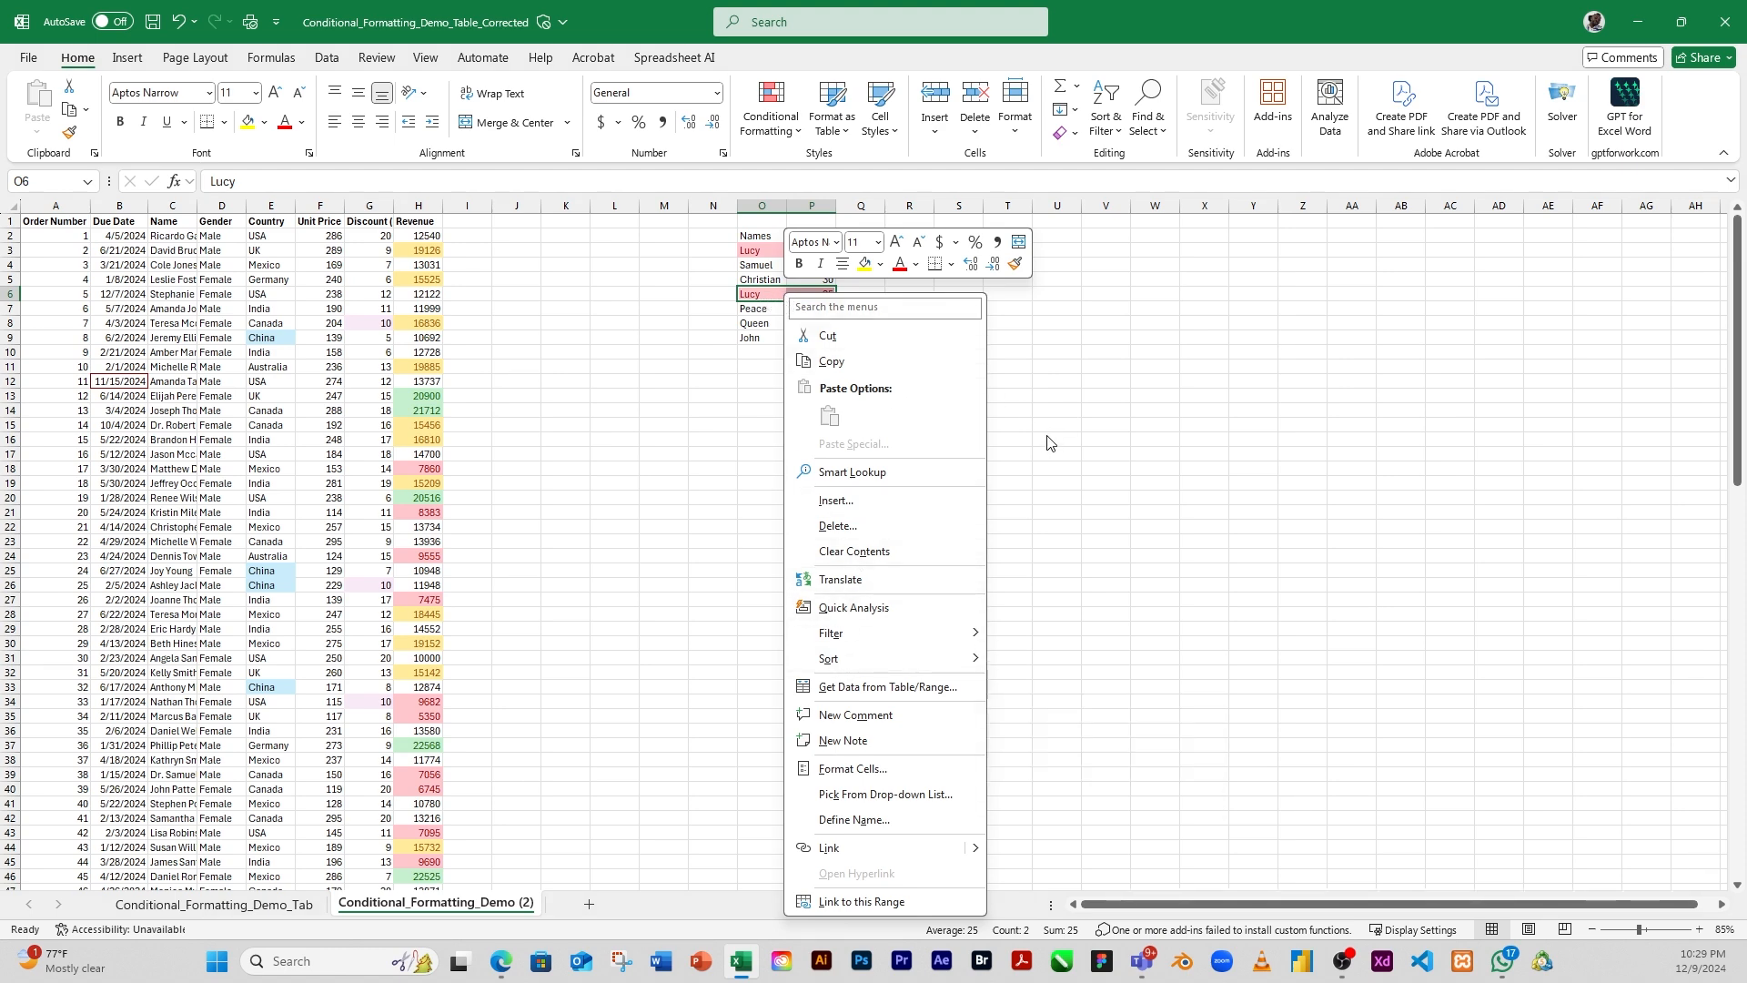
left_click(837, 526)
left_click_drag(814, 498, 871, 397)
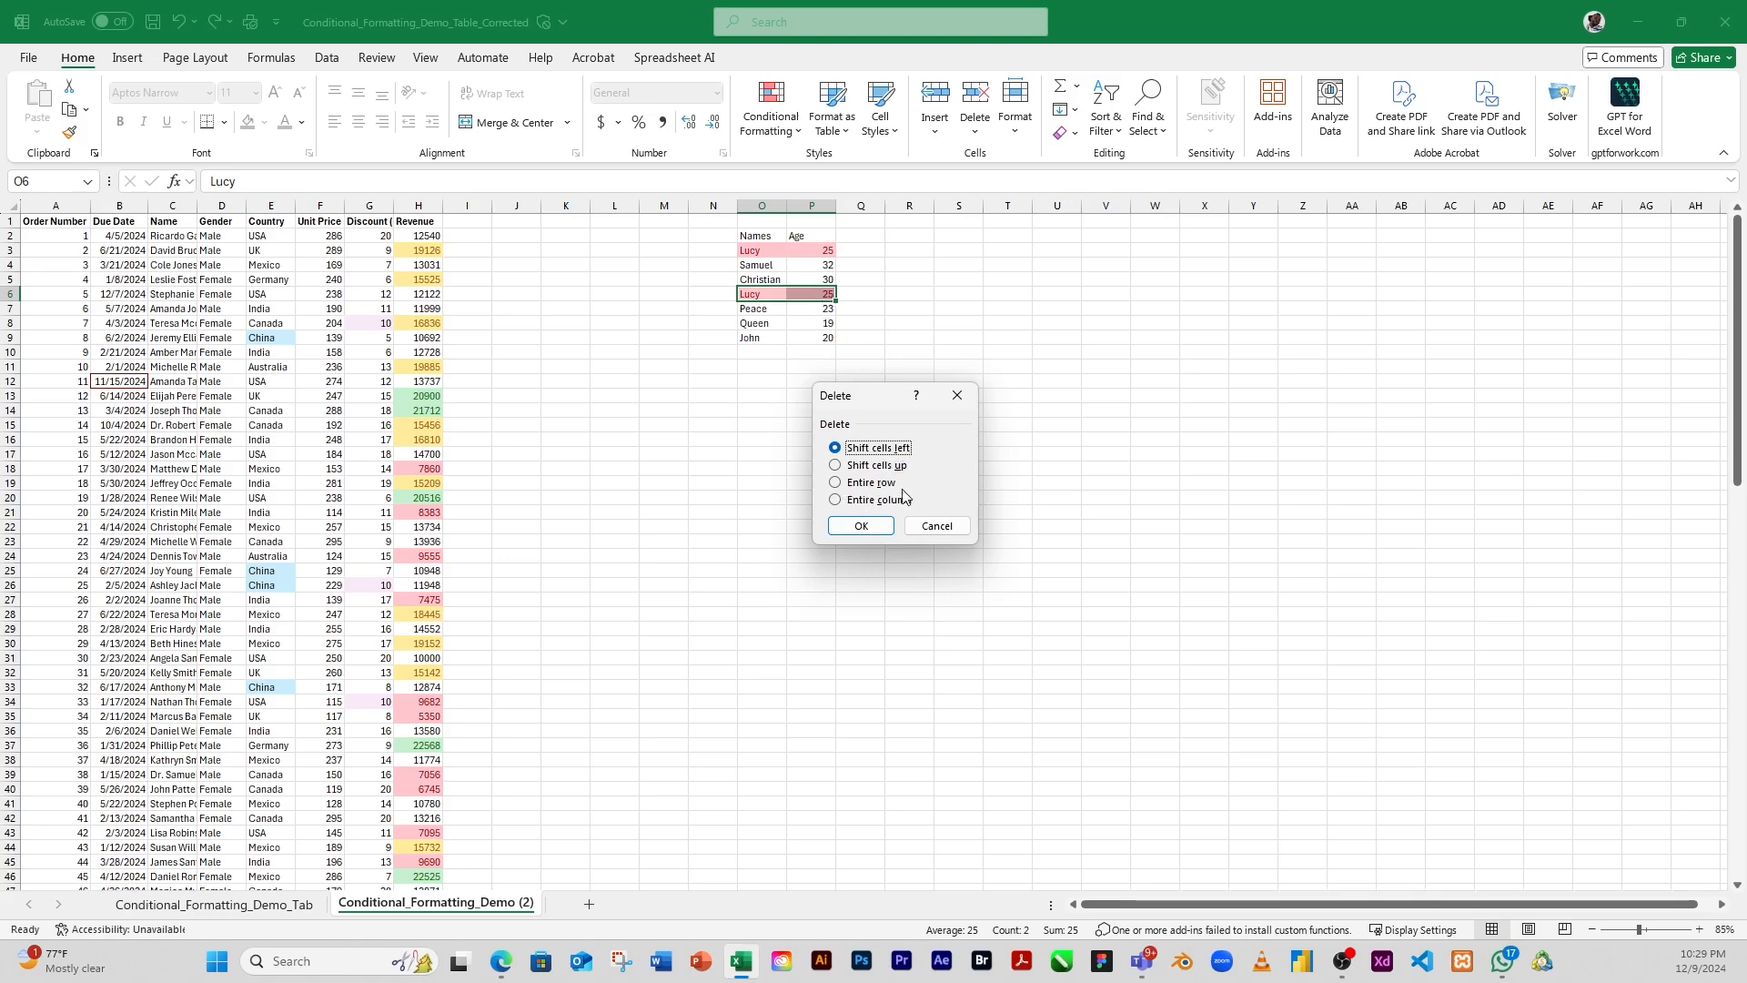
left_click(860, 525)
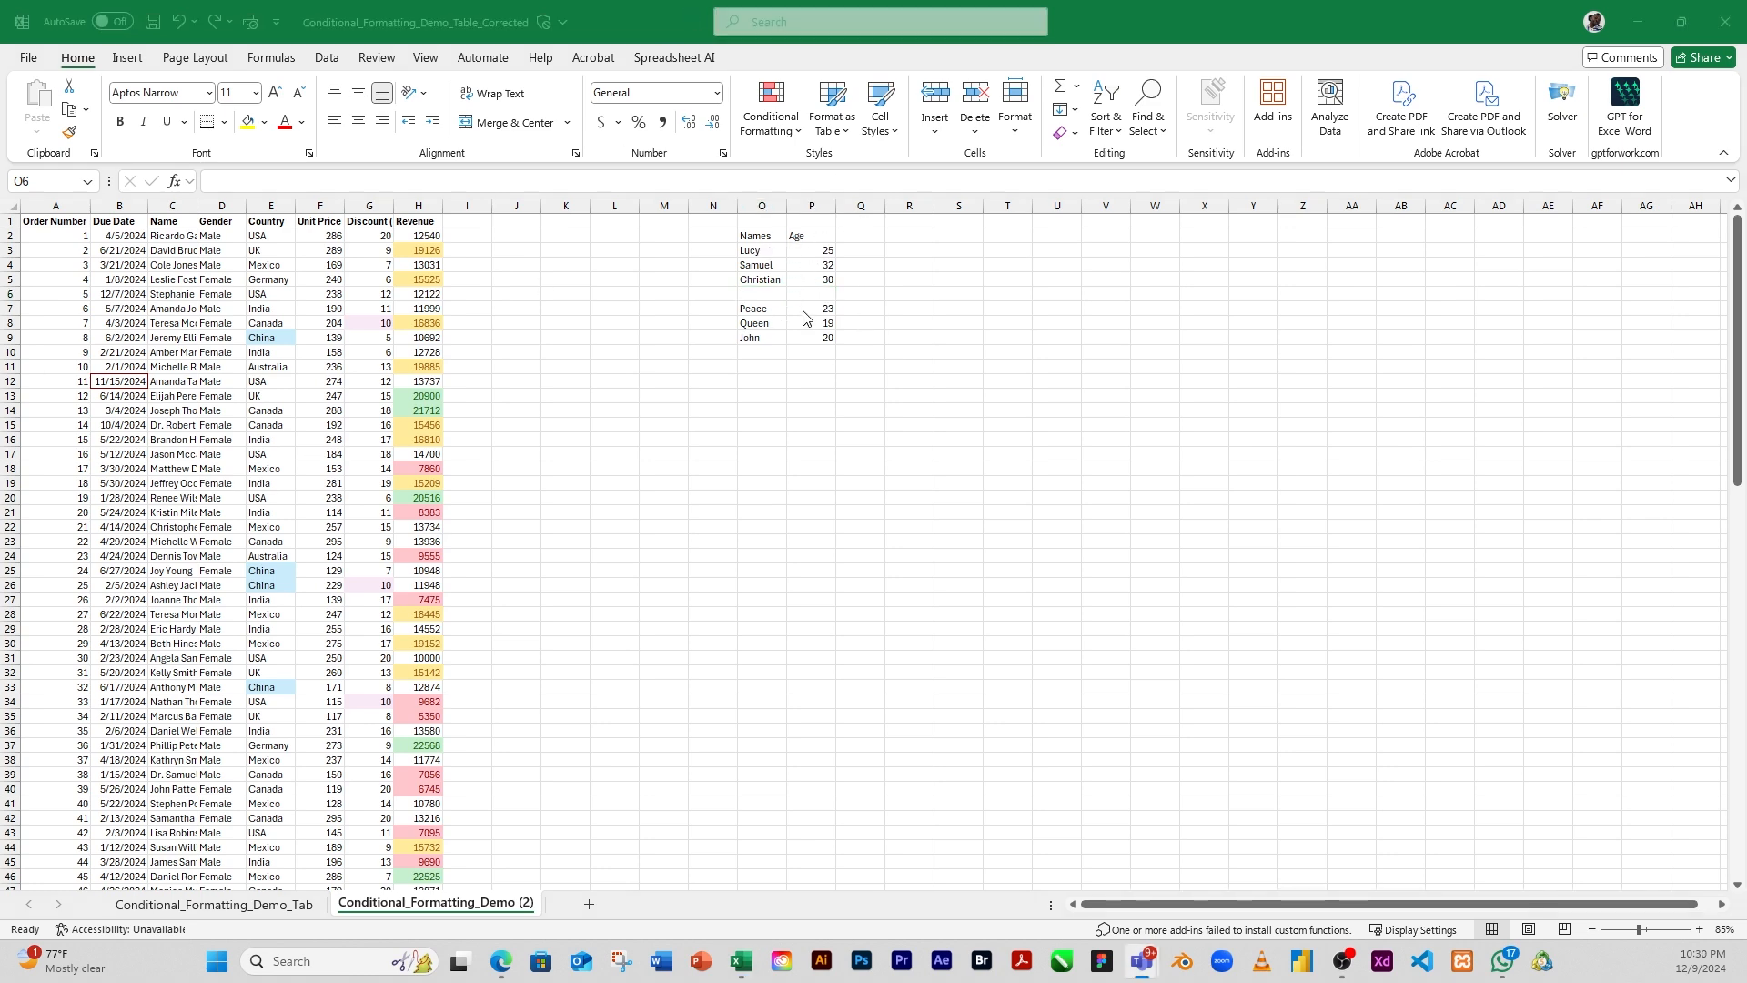
left_click(771, 293)
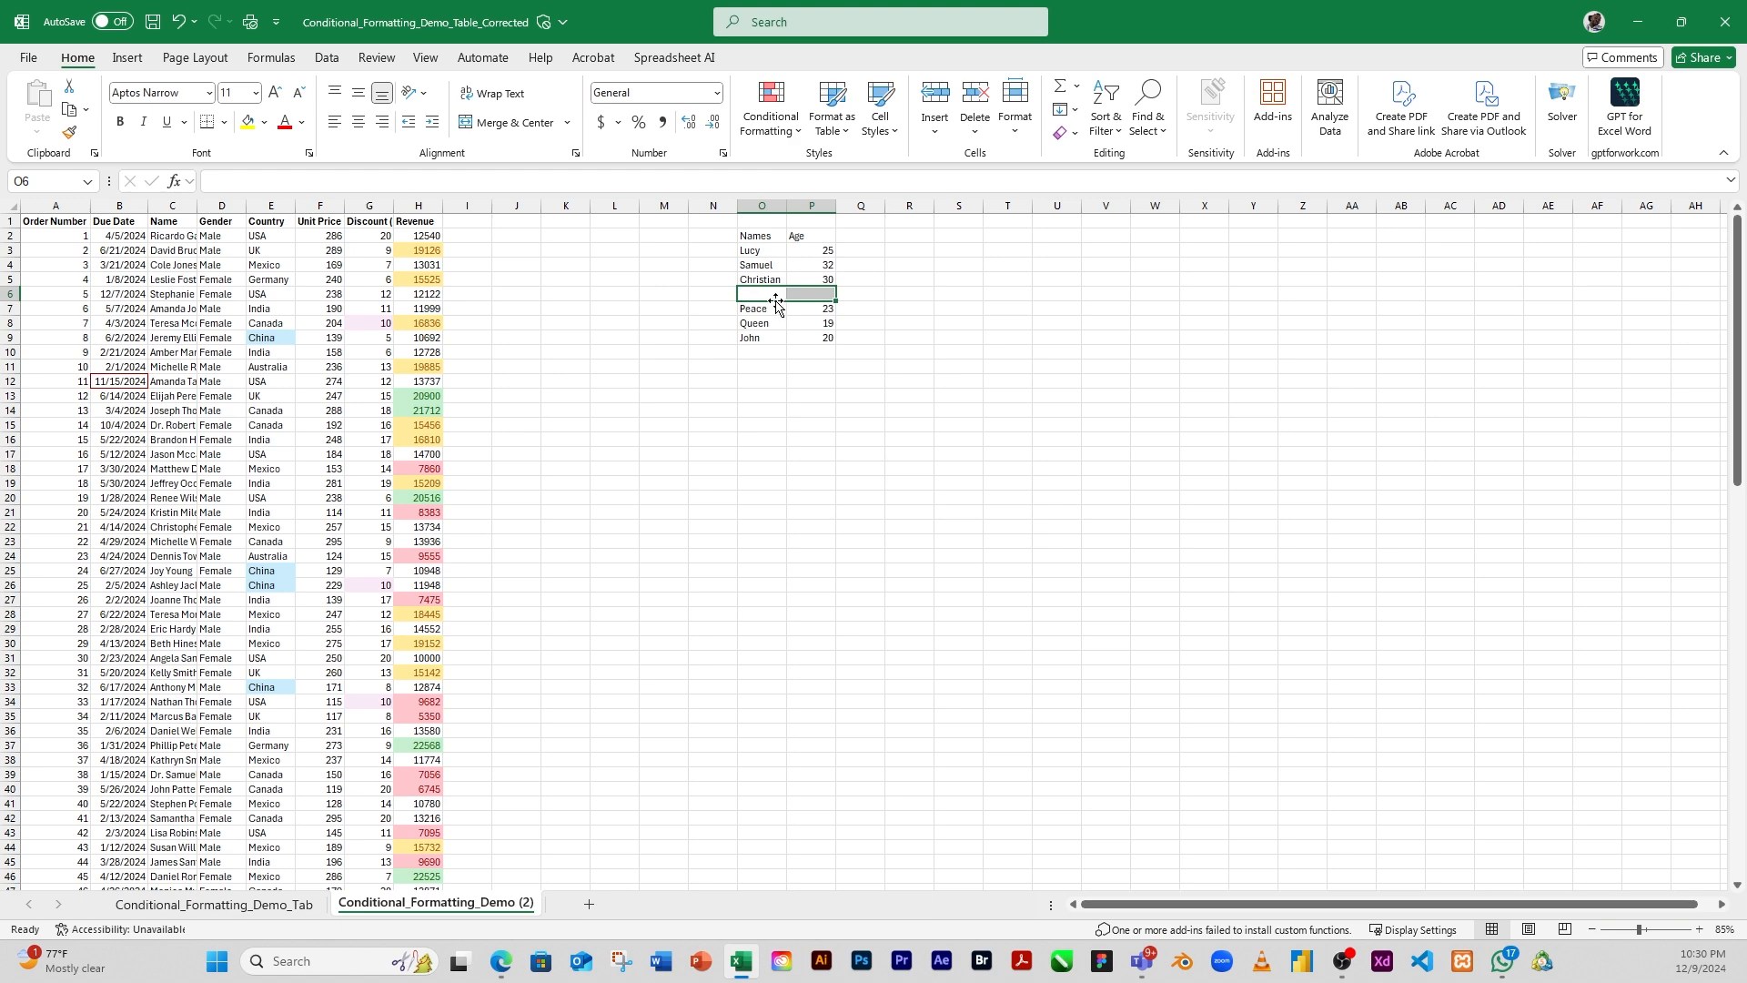
key("ctrl+z")
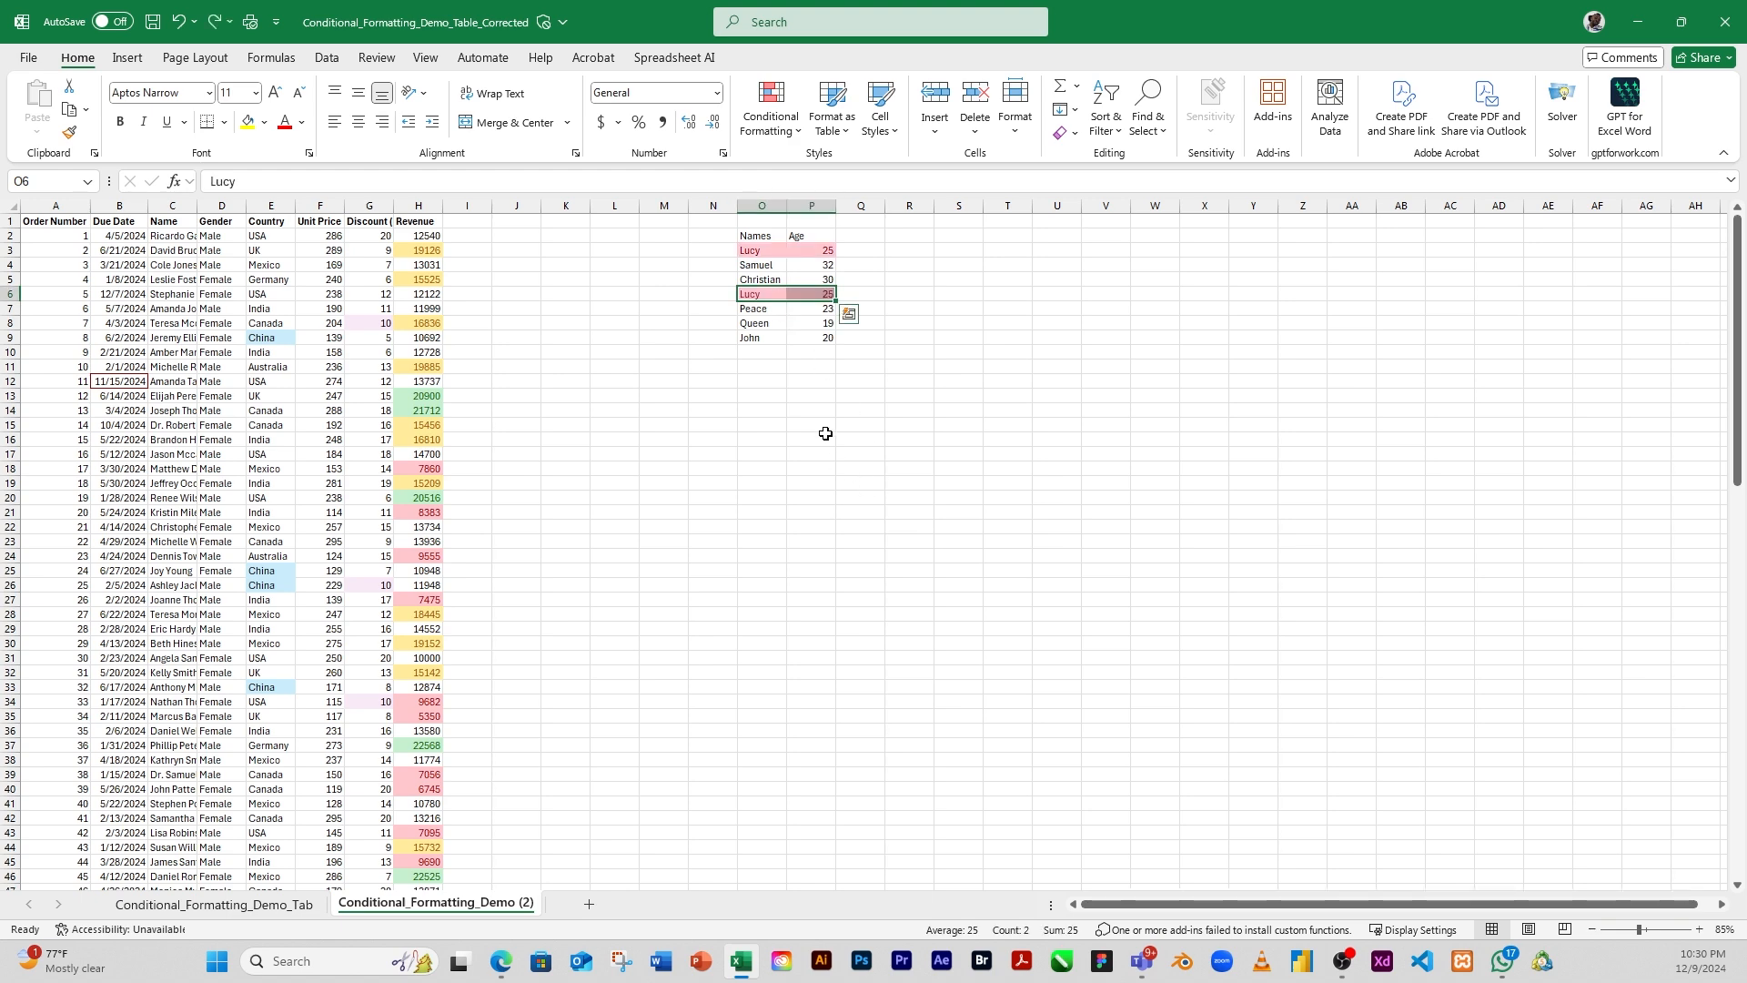
left_click(822, 309)
type("23")
key("Return")
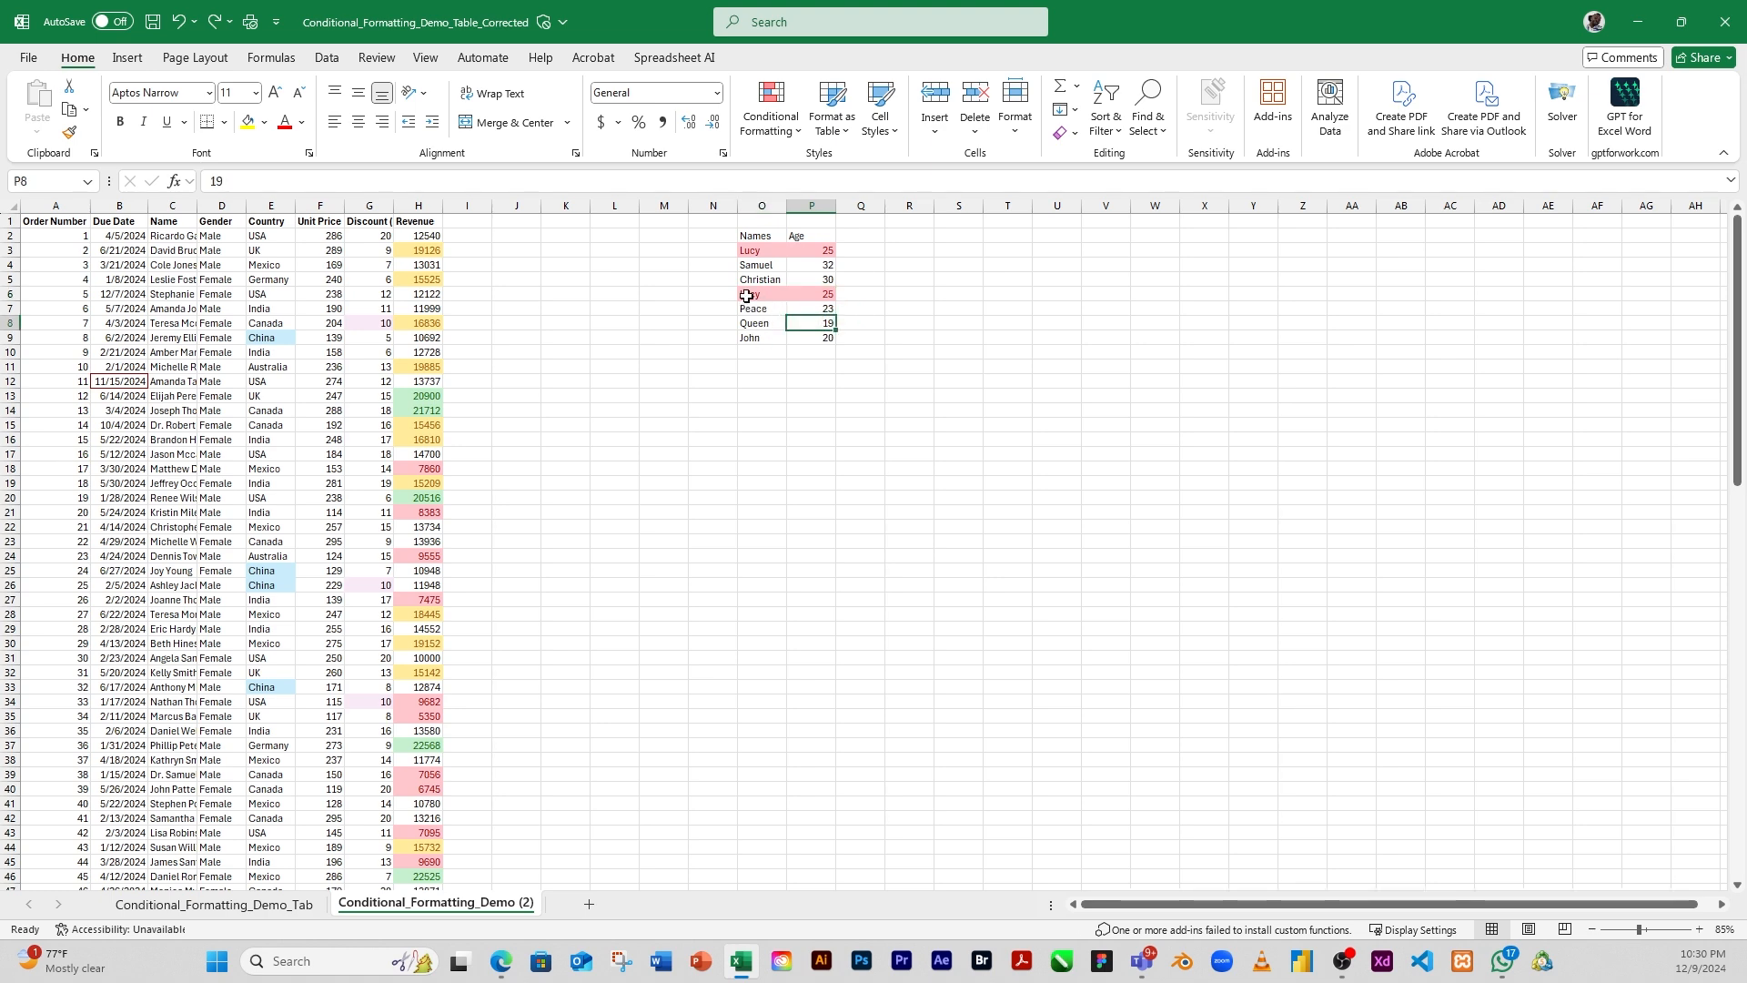
Delete the duplicate record in O6:P6 with the Shift cells up option
left_click_drag(753, 298, 808, 301)
right_click(787, 297)
left_click(838, 528)
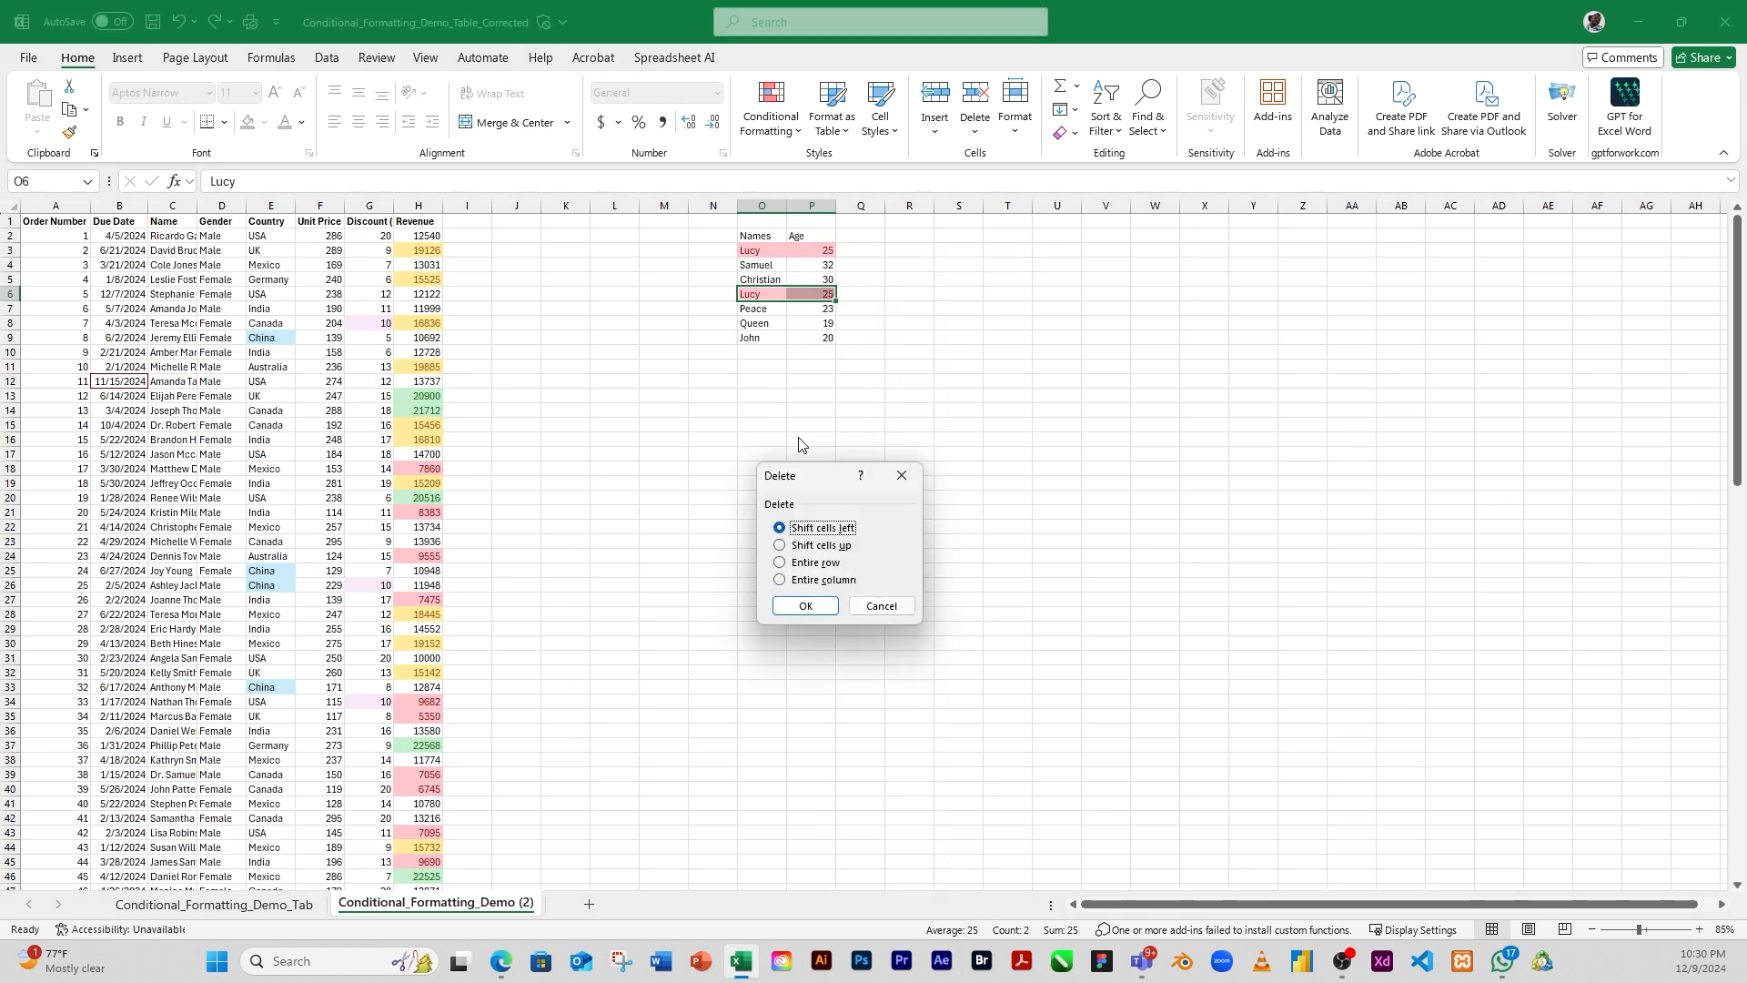
left_click(783, 546)
left_click(805, 607)
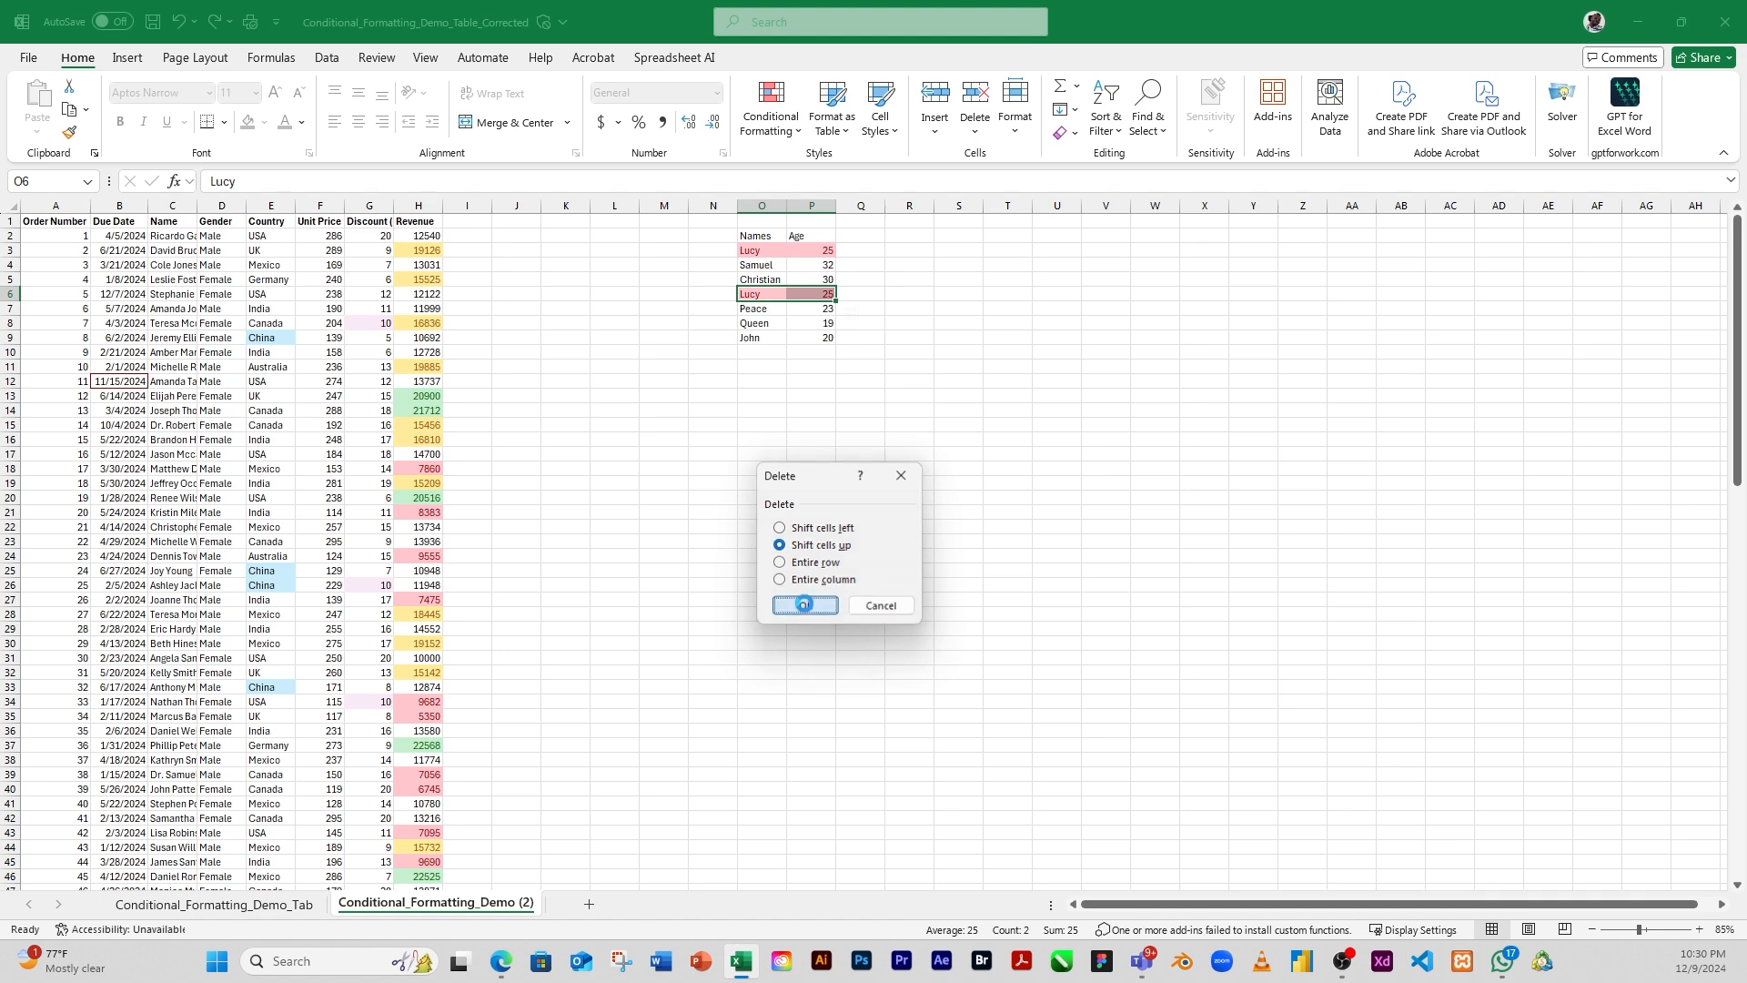
left_click(800, 377)
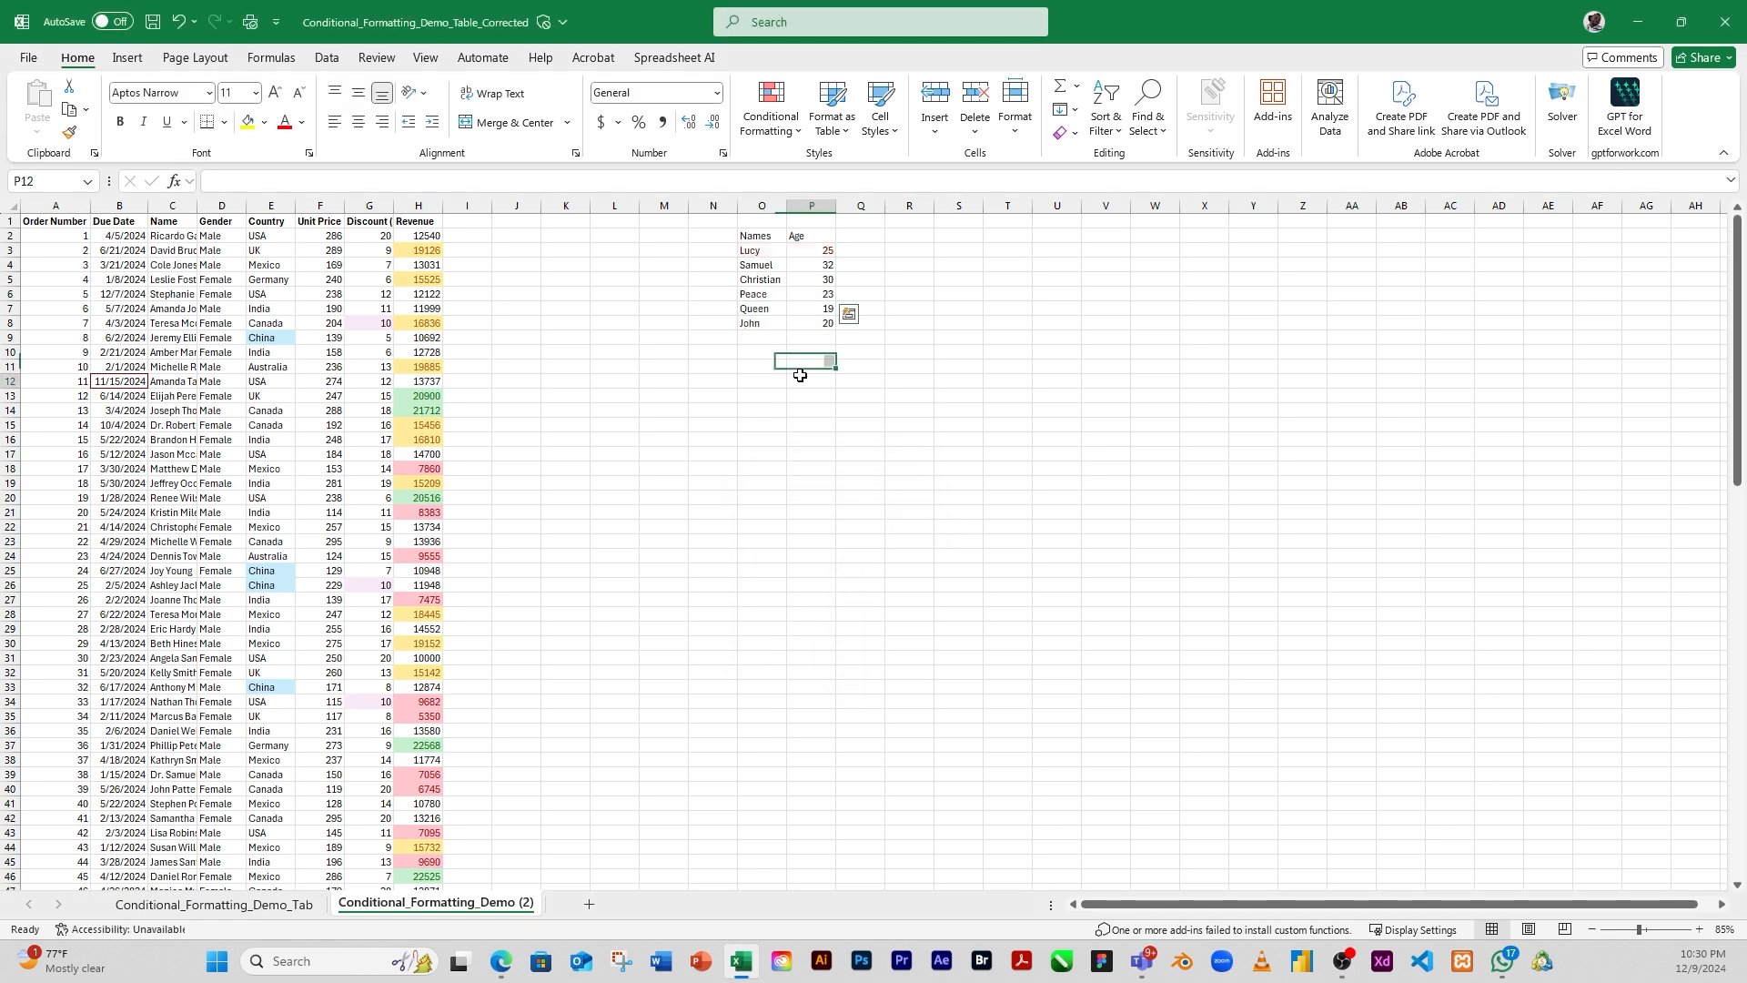
left_click(750, 296)
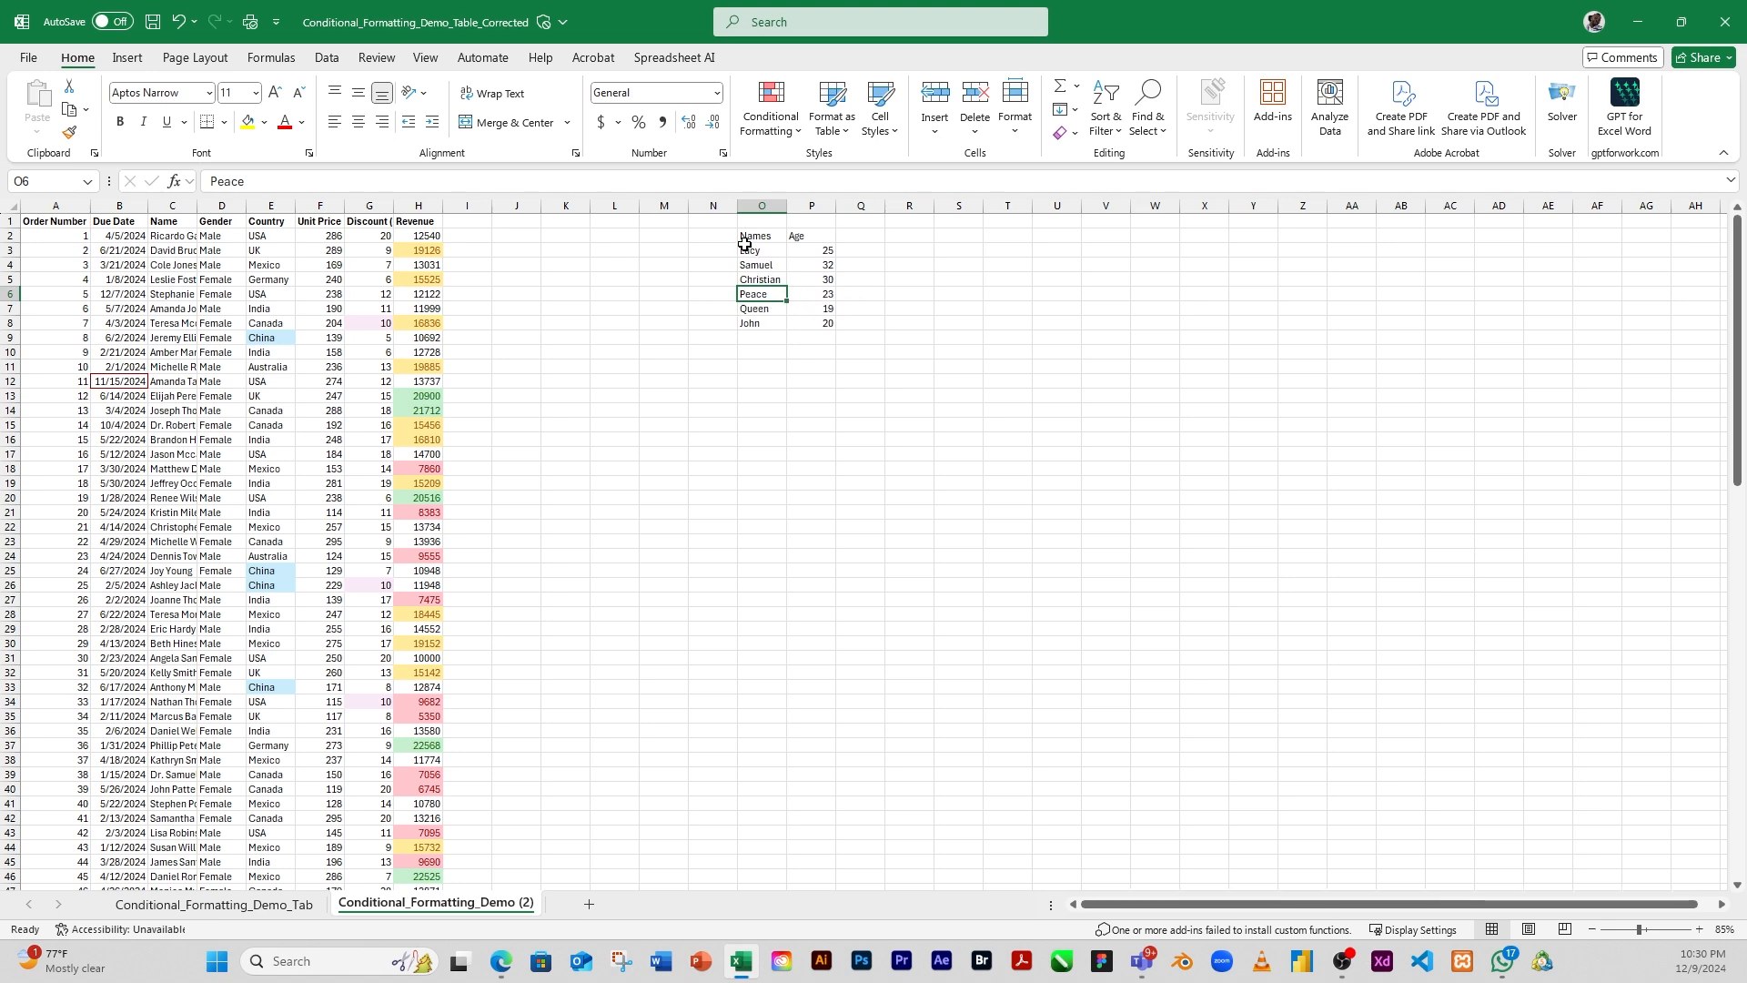
left_click_drag(755, 254, 822, 324)
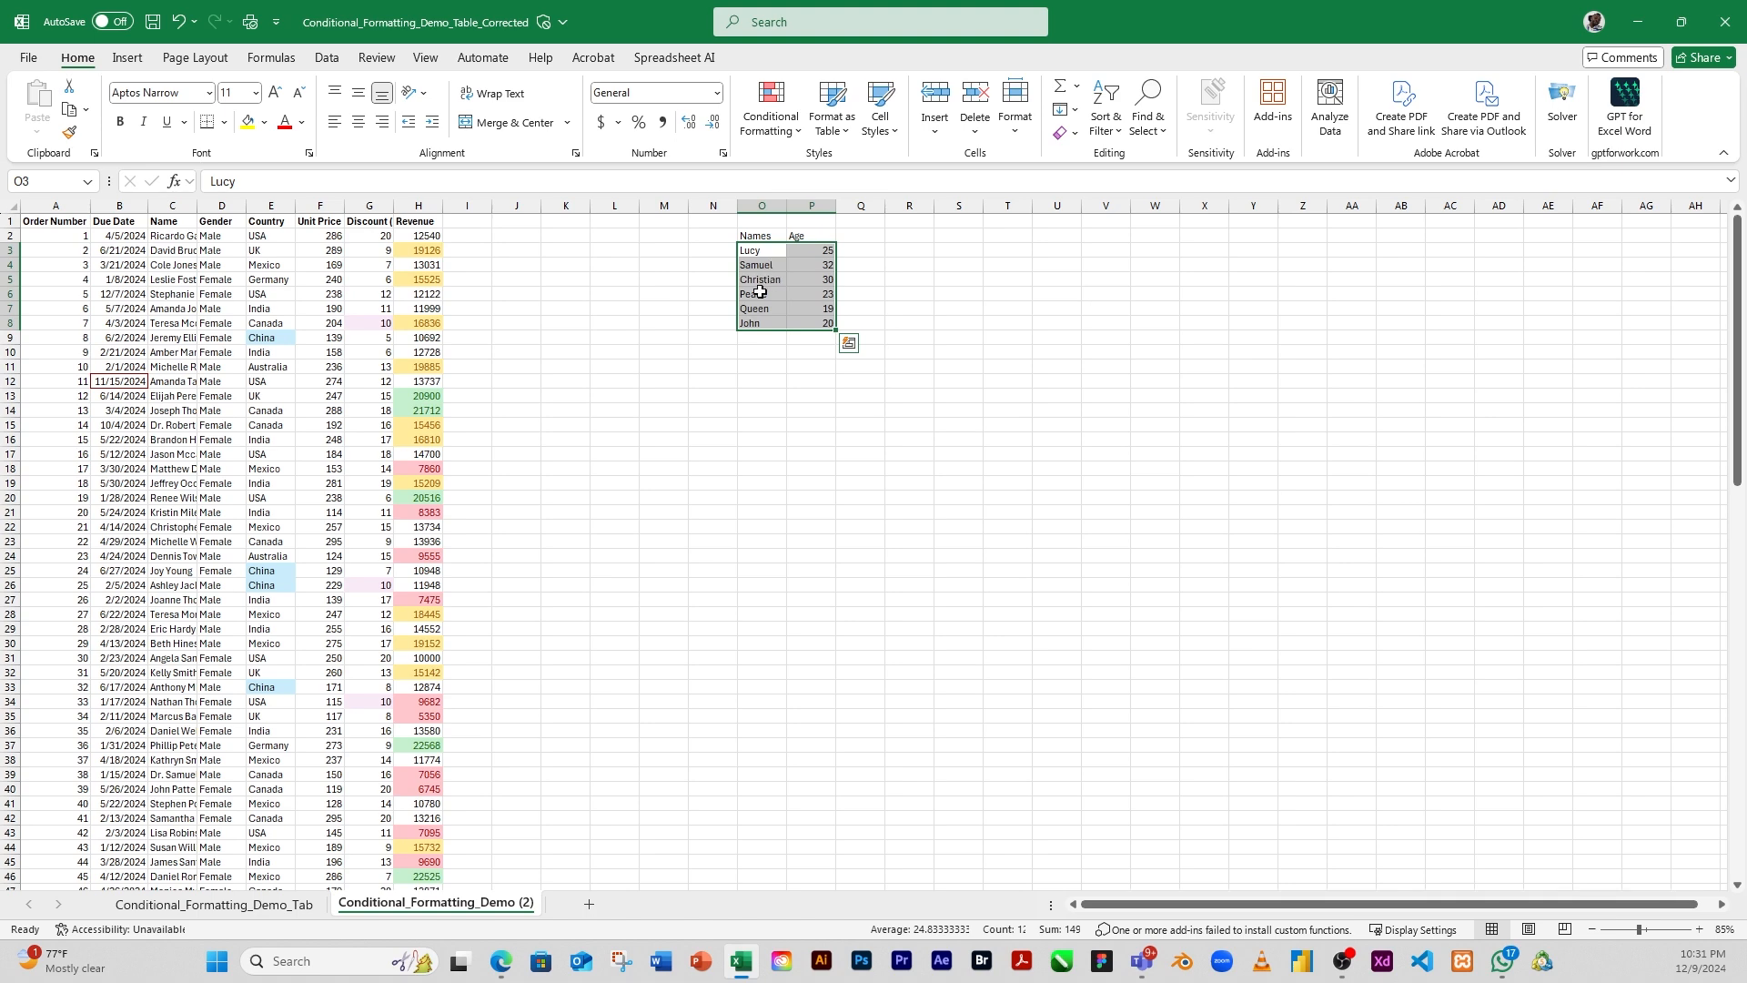
left_click(779, 292)
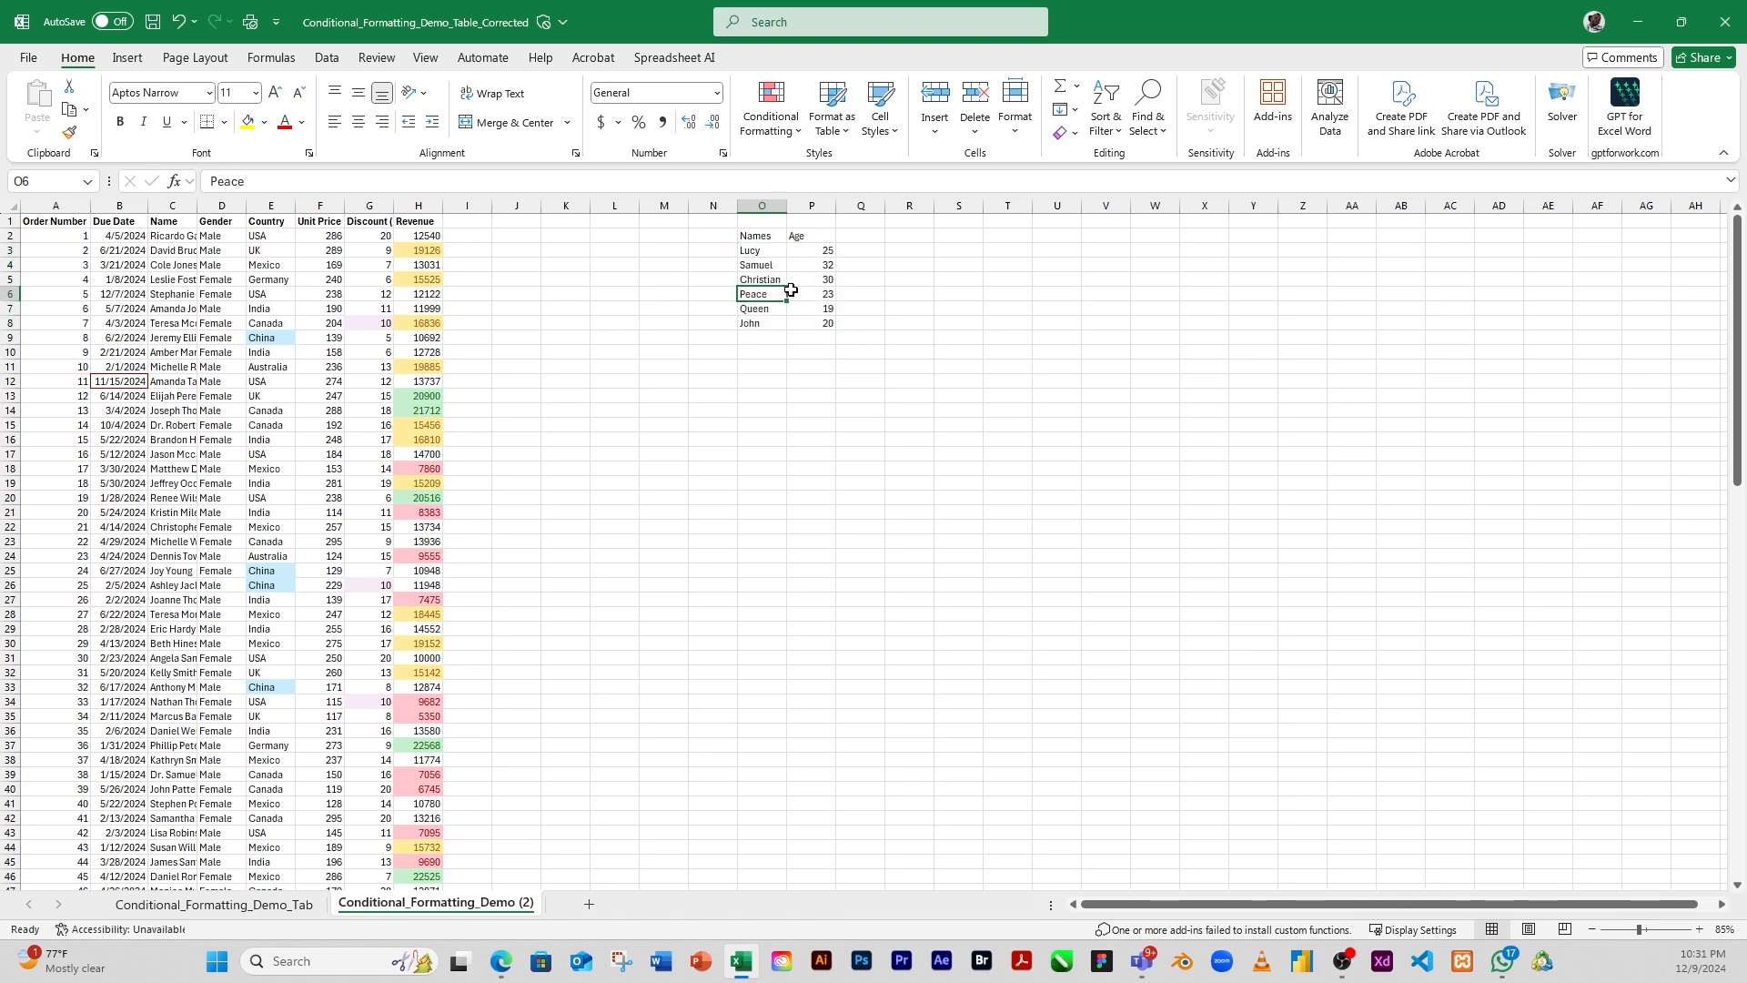
left_click(819, 280)
left_click(781, 126)
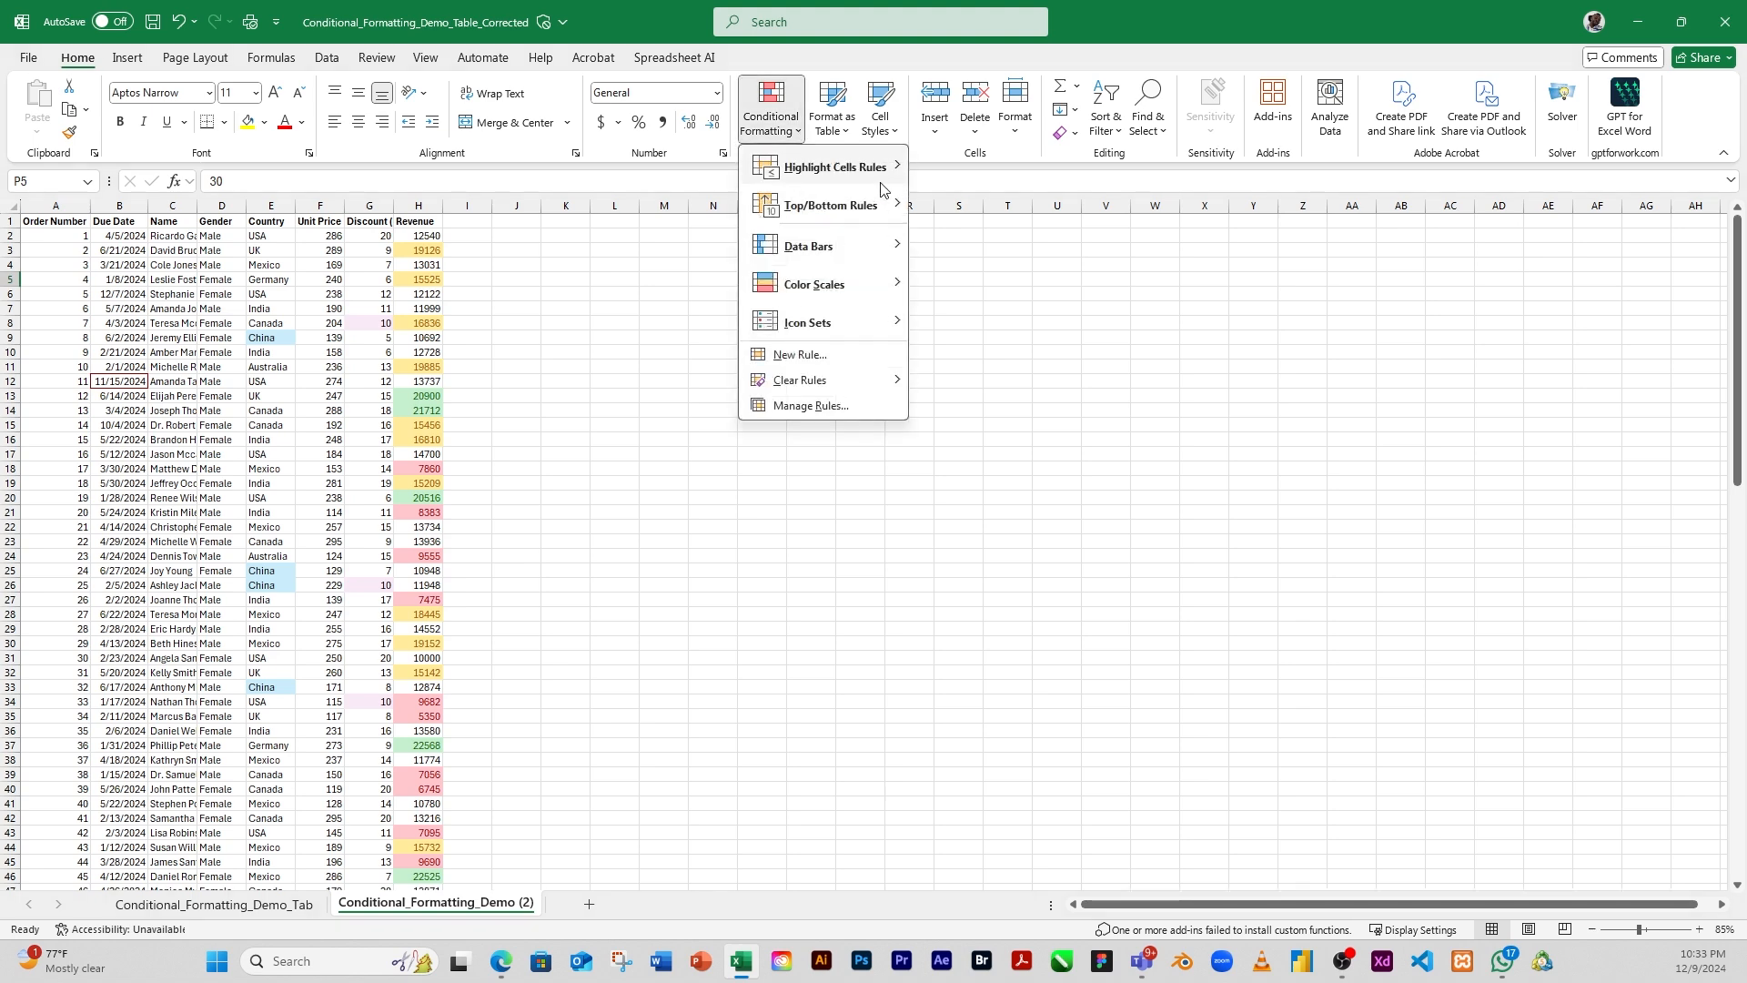
mouse_move(862, 169)
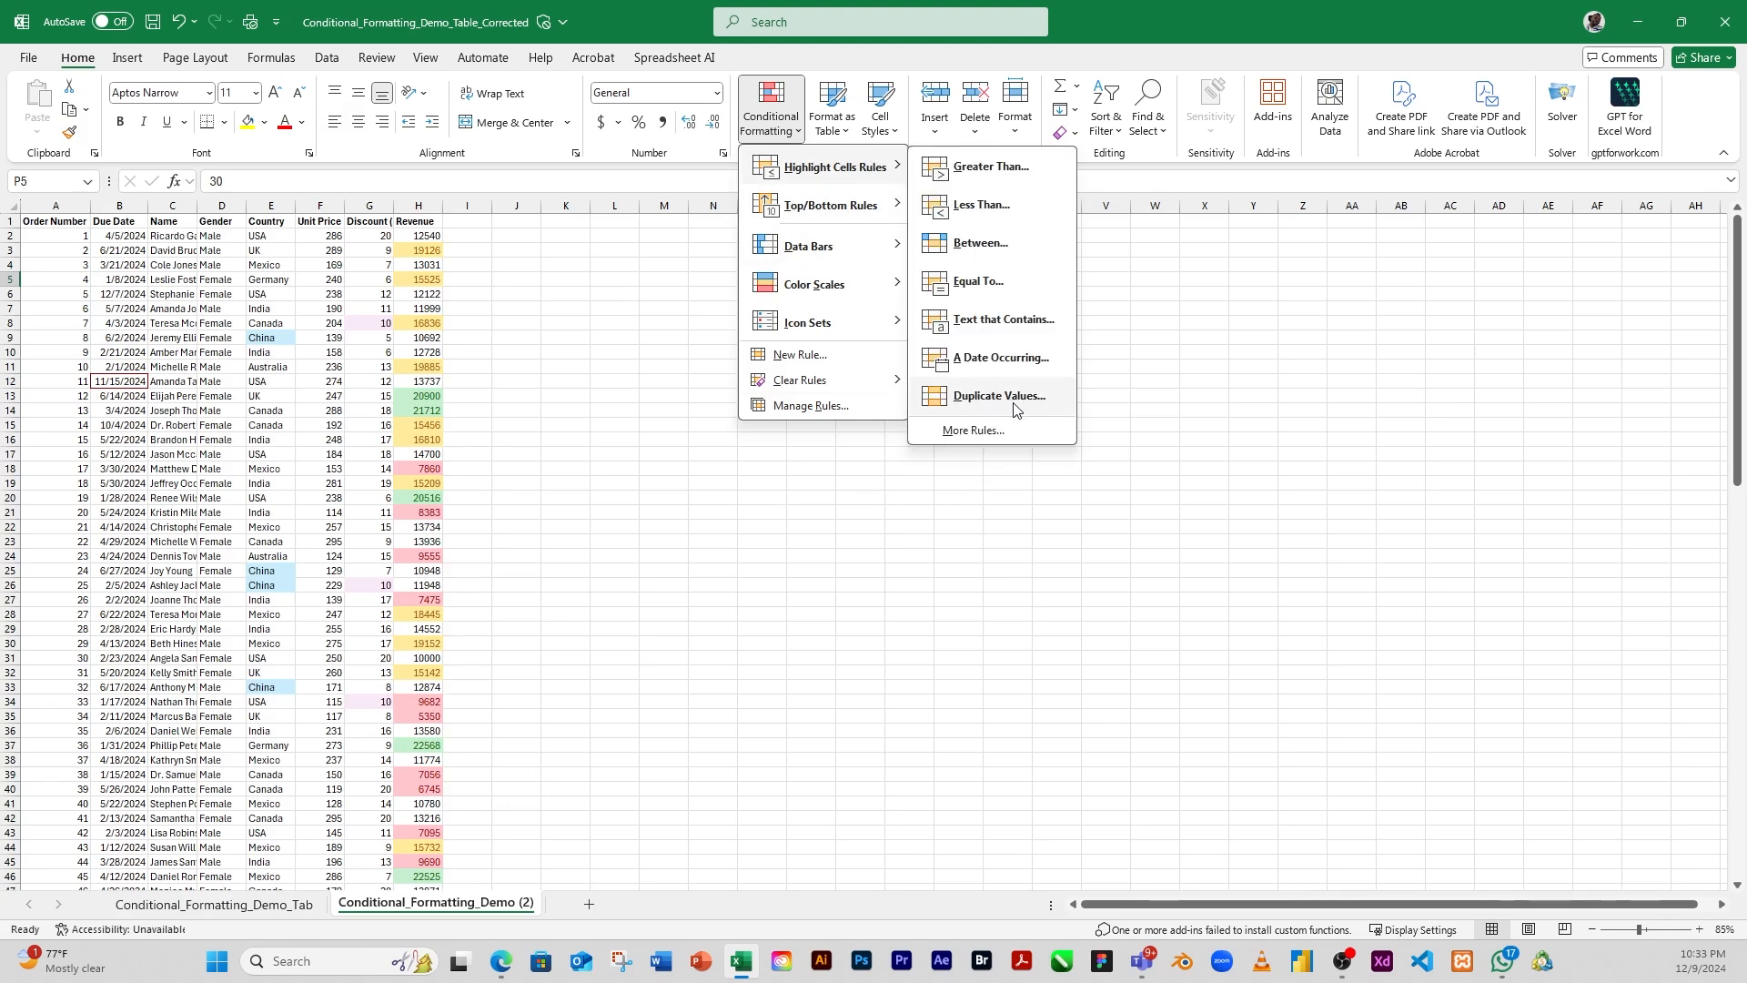
left_click(981, 433)
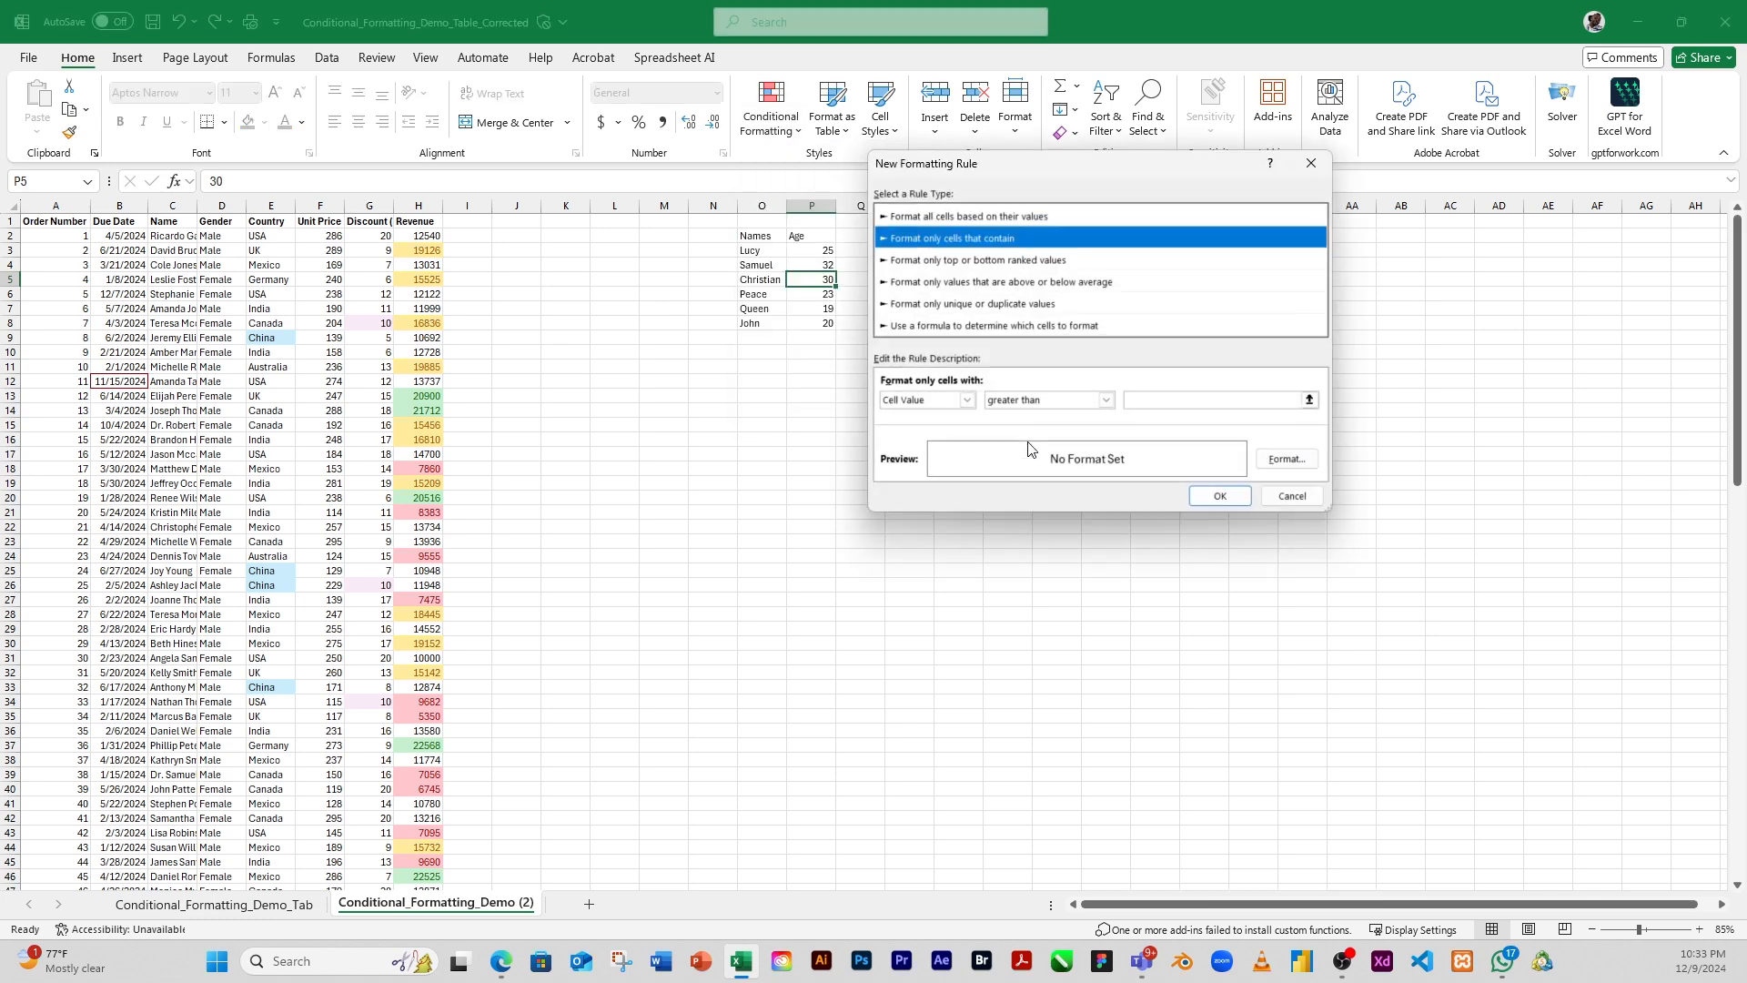
left_click_drag(1031, 173, 1210, 190)
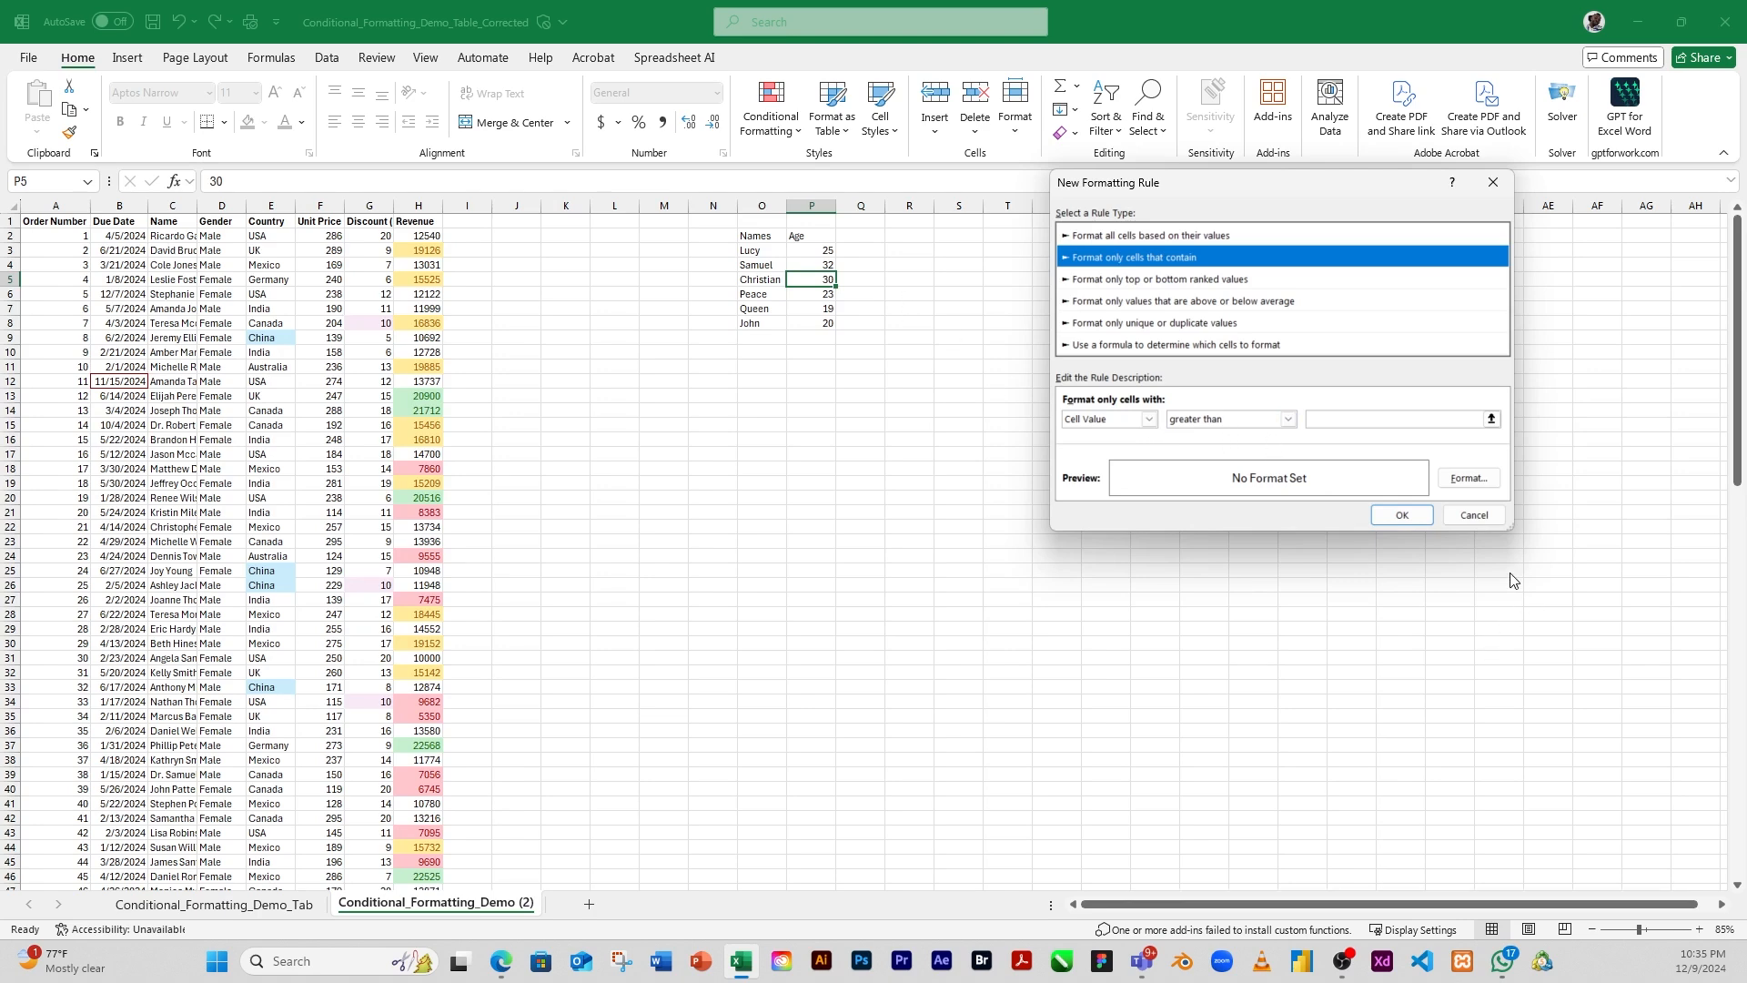
left_click(1472, 515)
Start a custom highlight cells rule on O3:P8 that formats only cells with a cell value greater than 20
left_click_drag(755, 250, 824, 324)
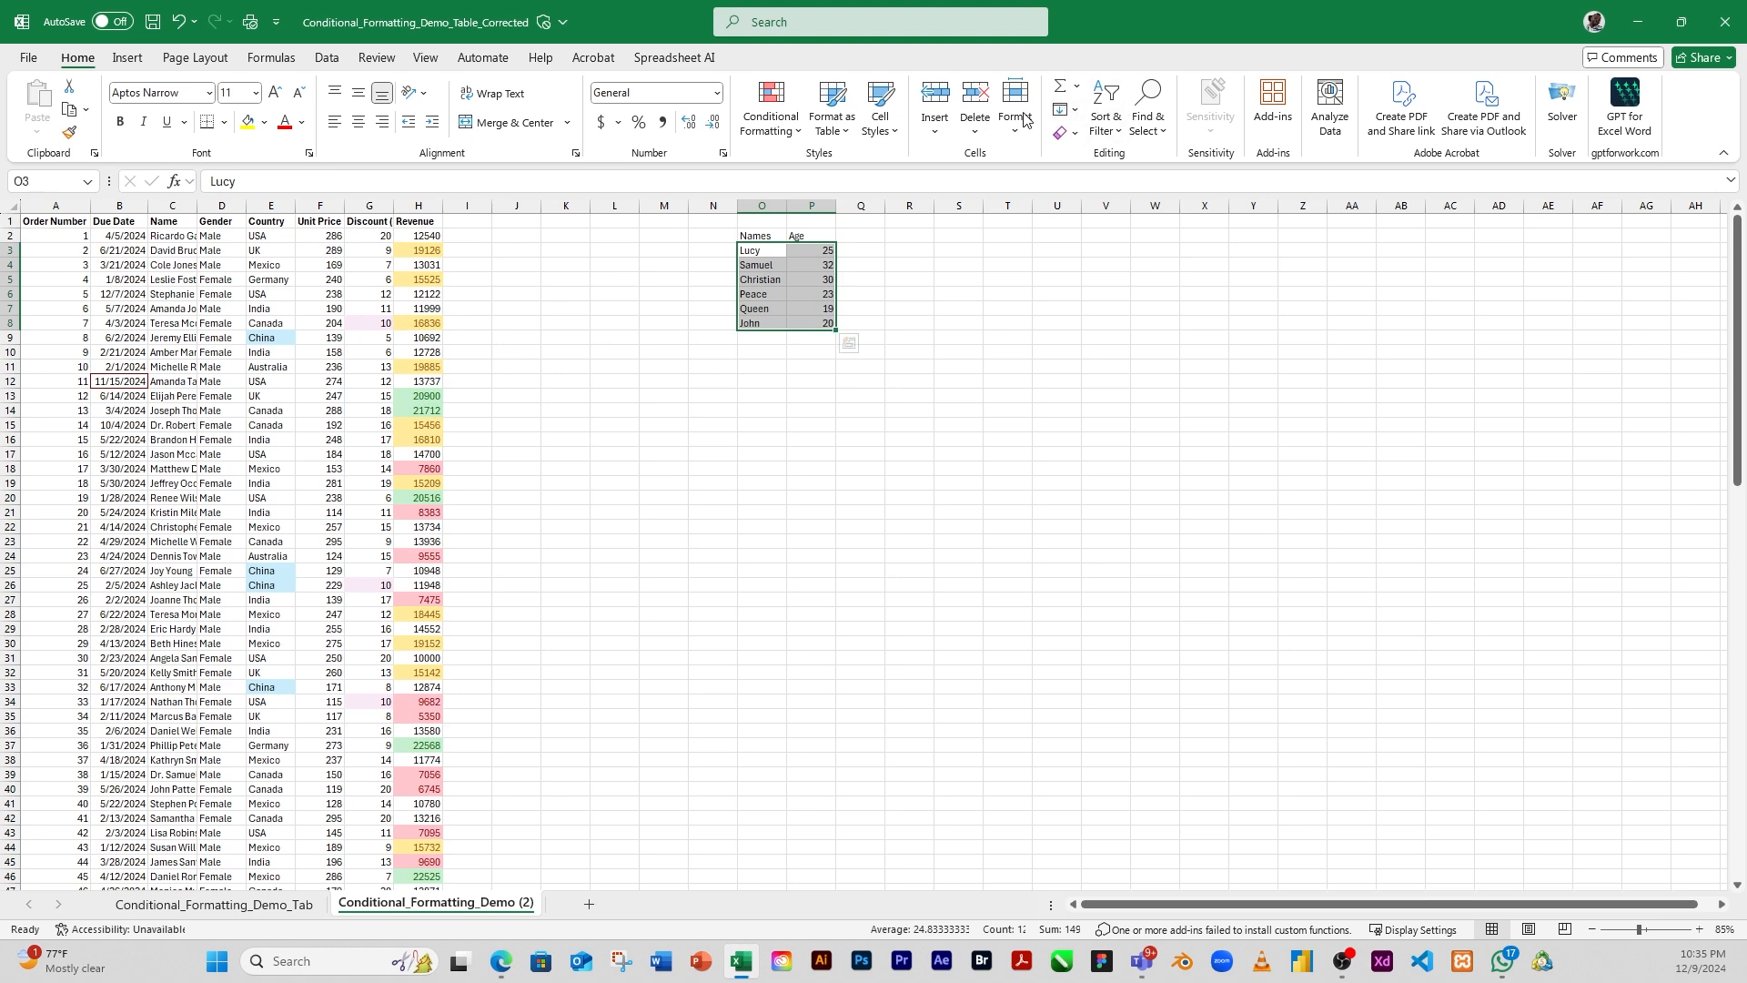
left_click(797, 133)
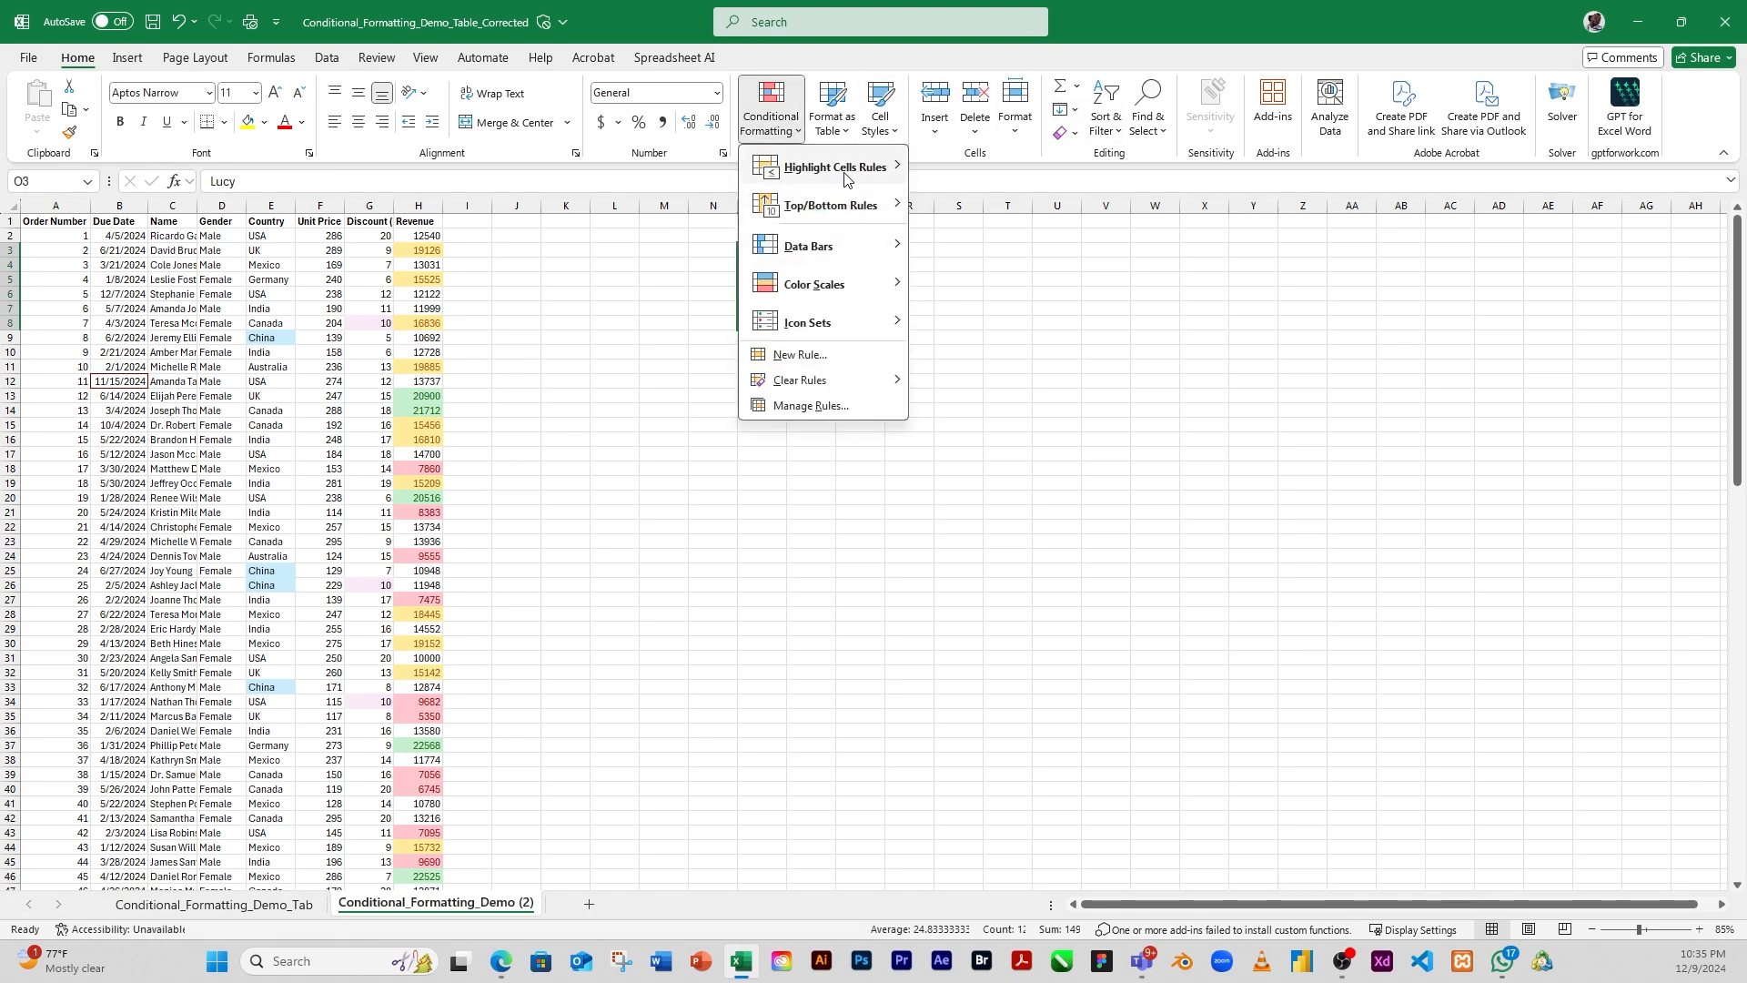
mouse_move(850, 177)
left_click(1019, 431)
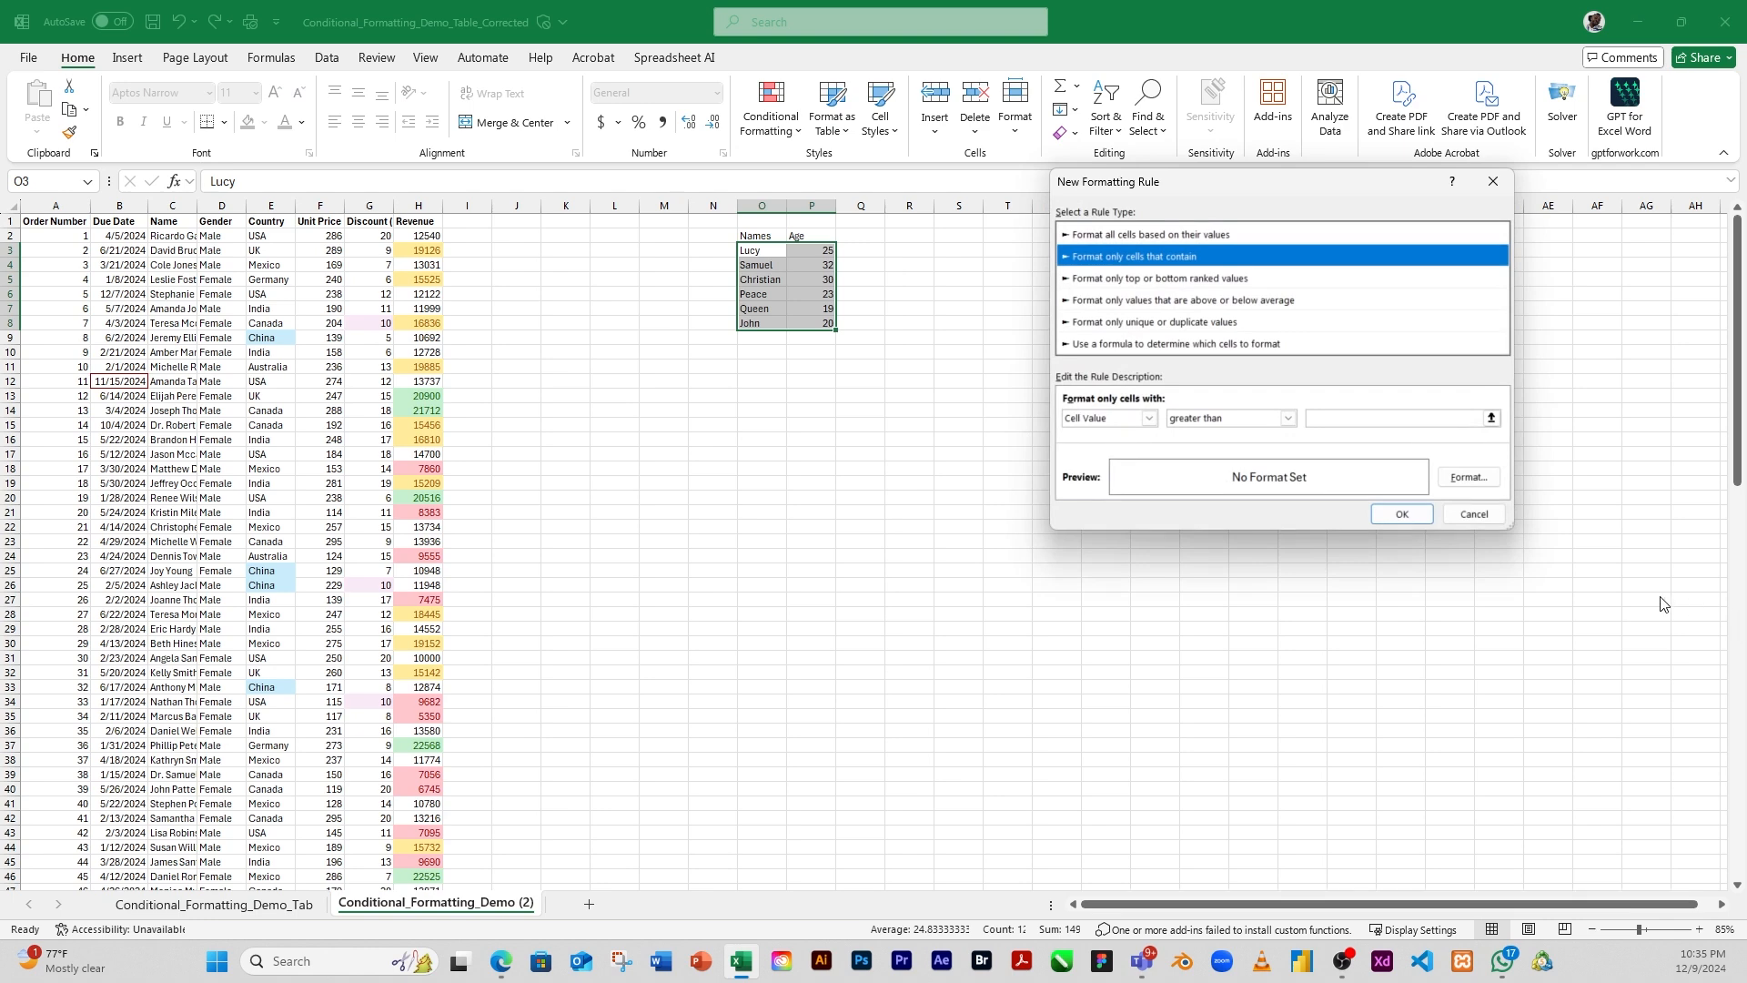
left_click(1289, 419)
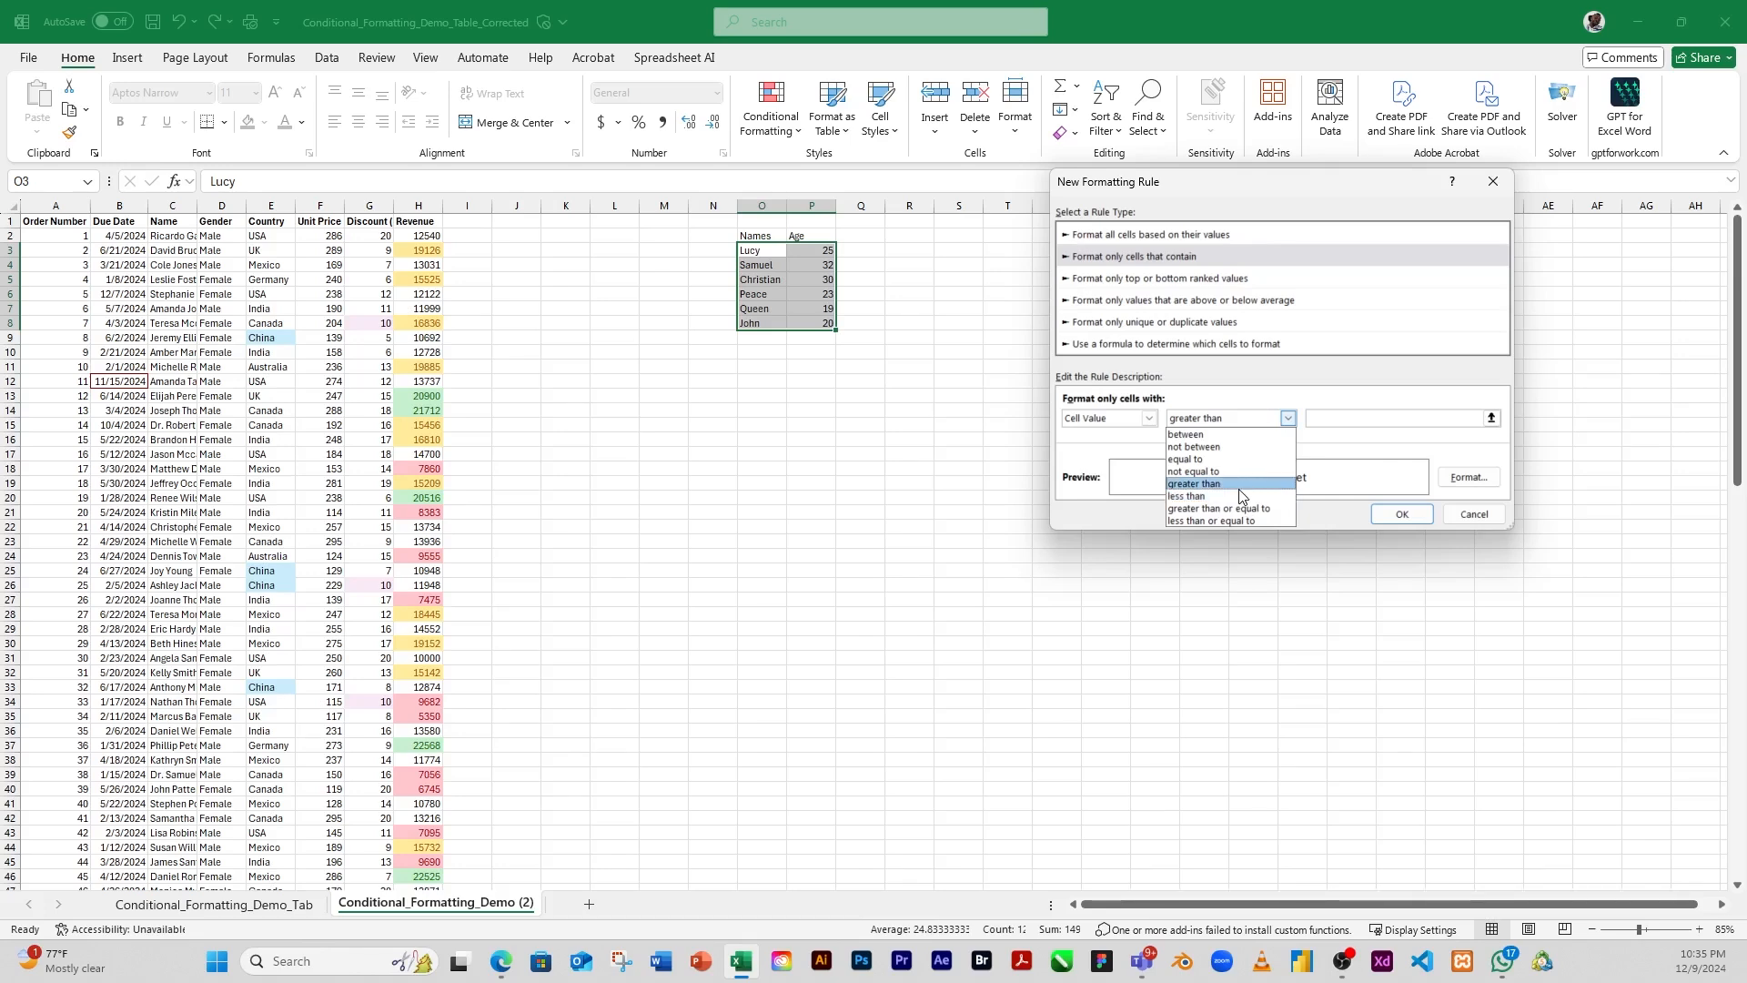
left_click(1288, 414)
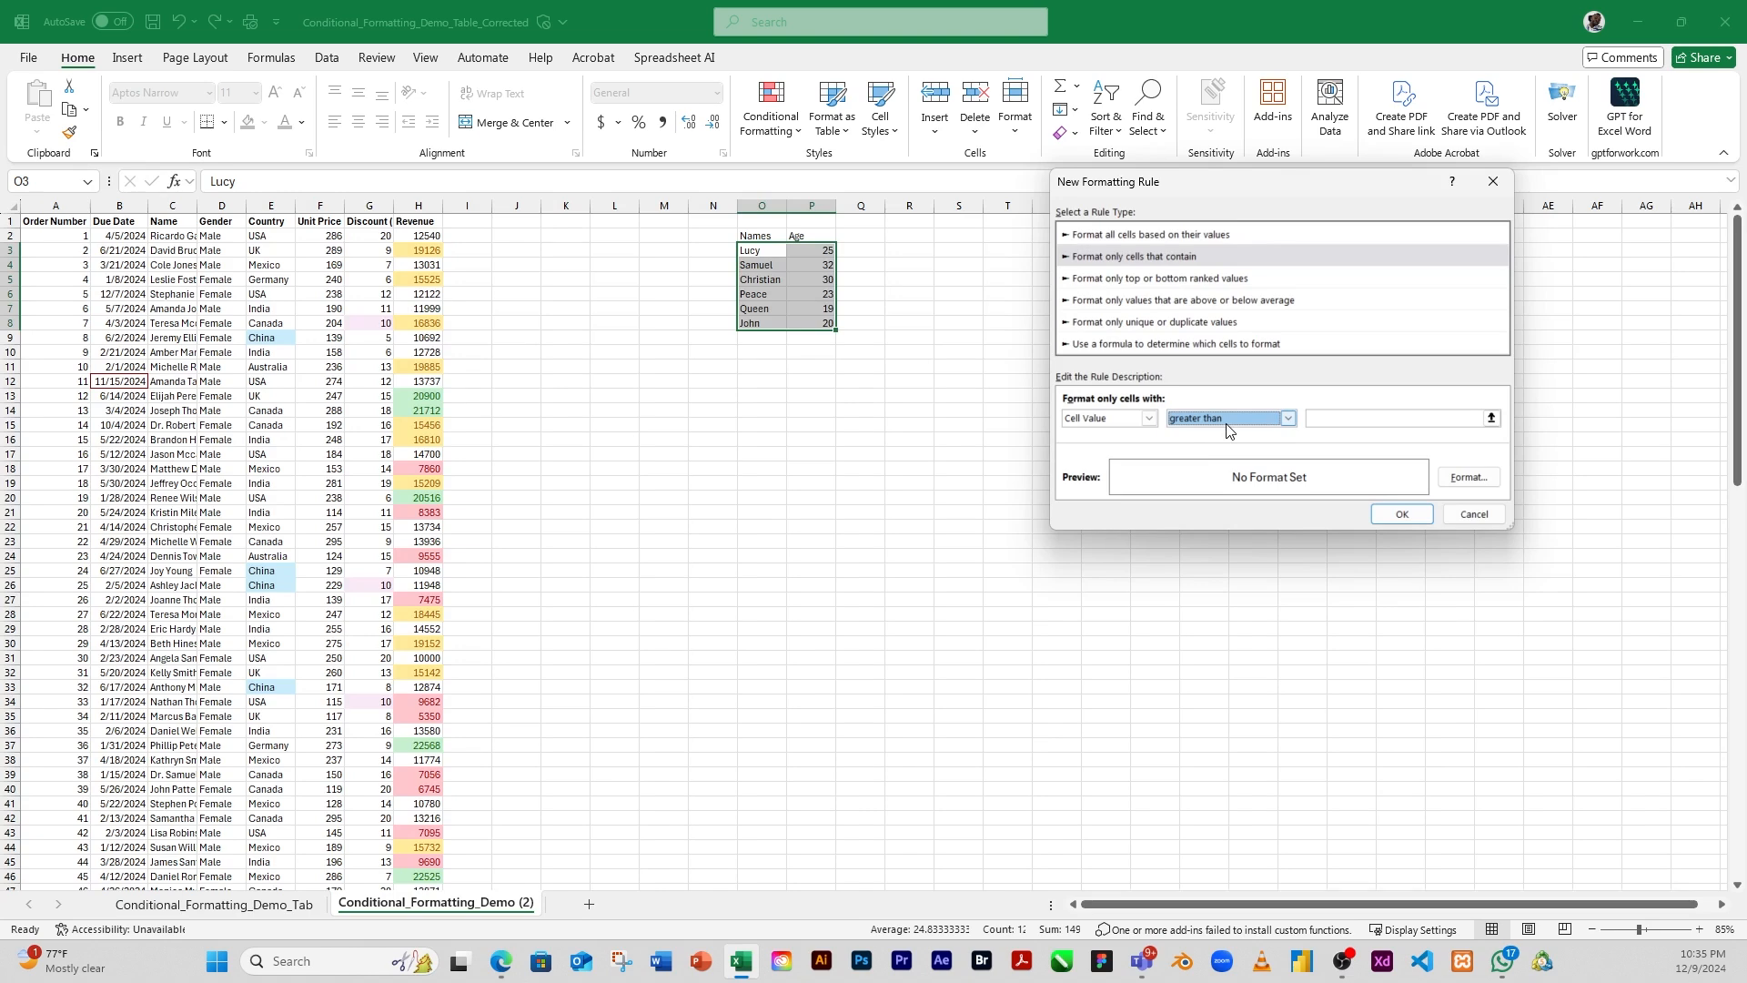
left_click(1365, 416)
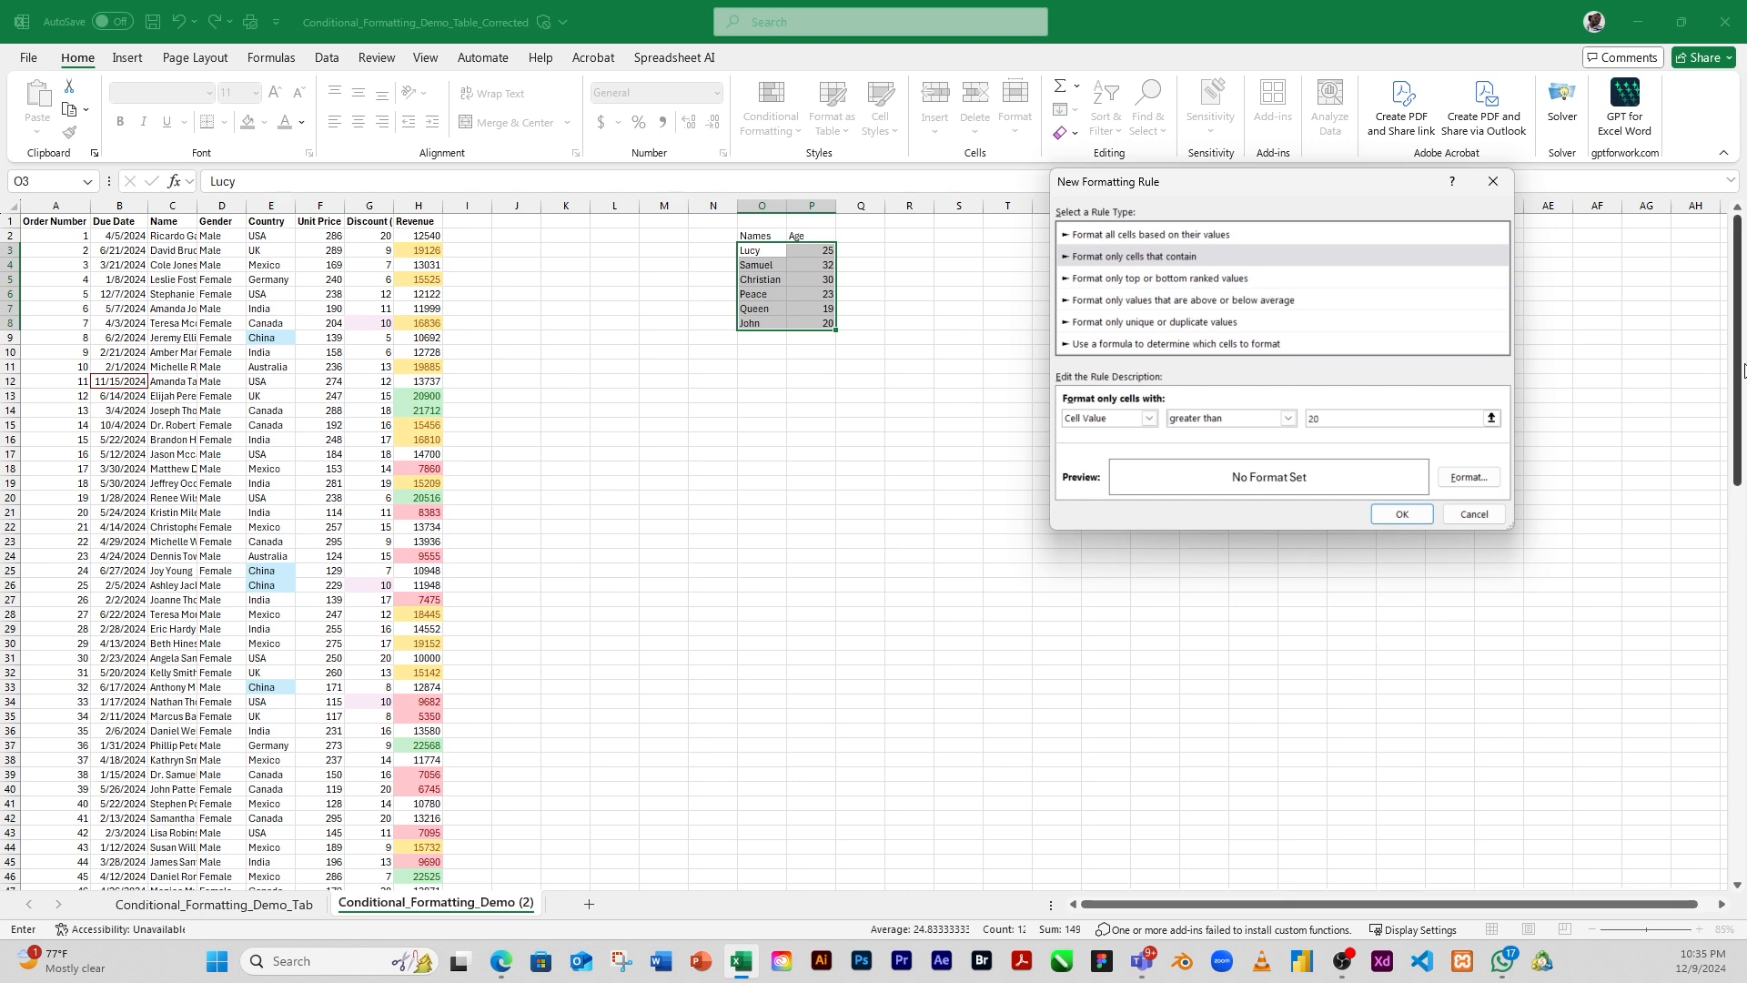
Set the new rule's background fill to yellow
left_click(1467, 478)
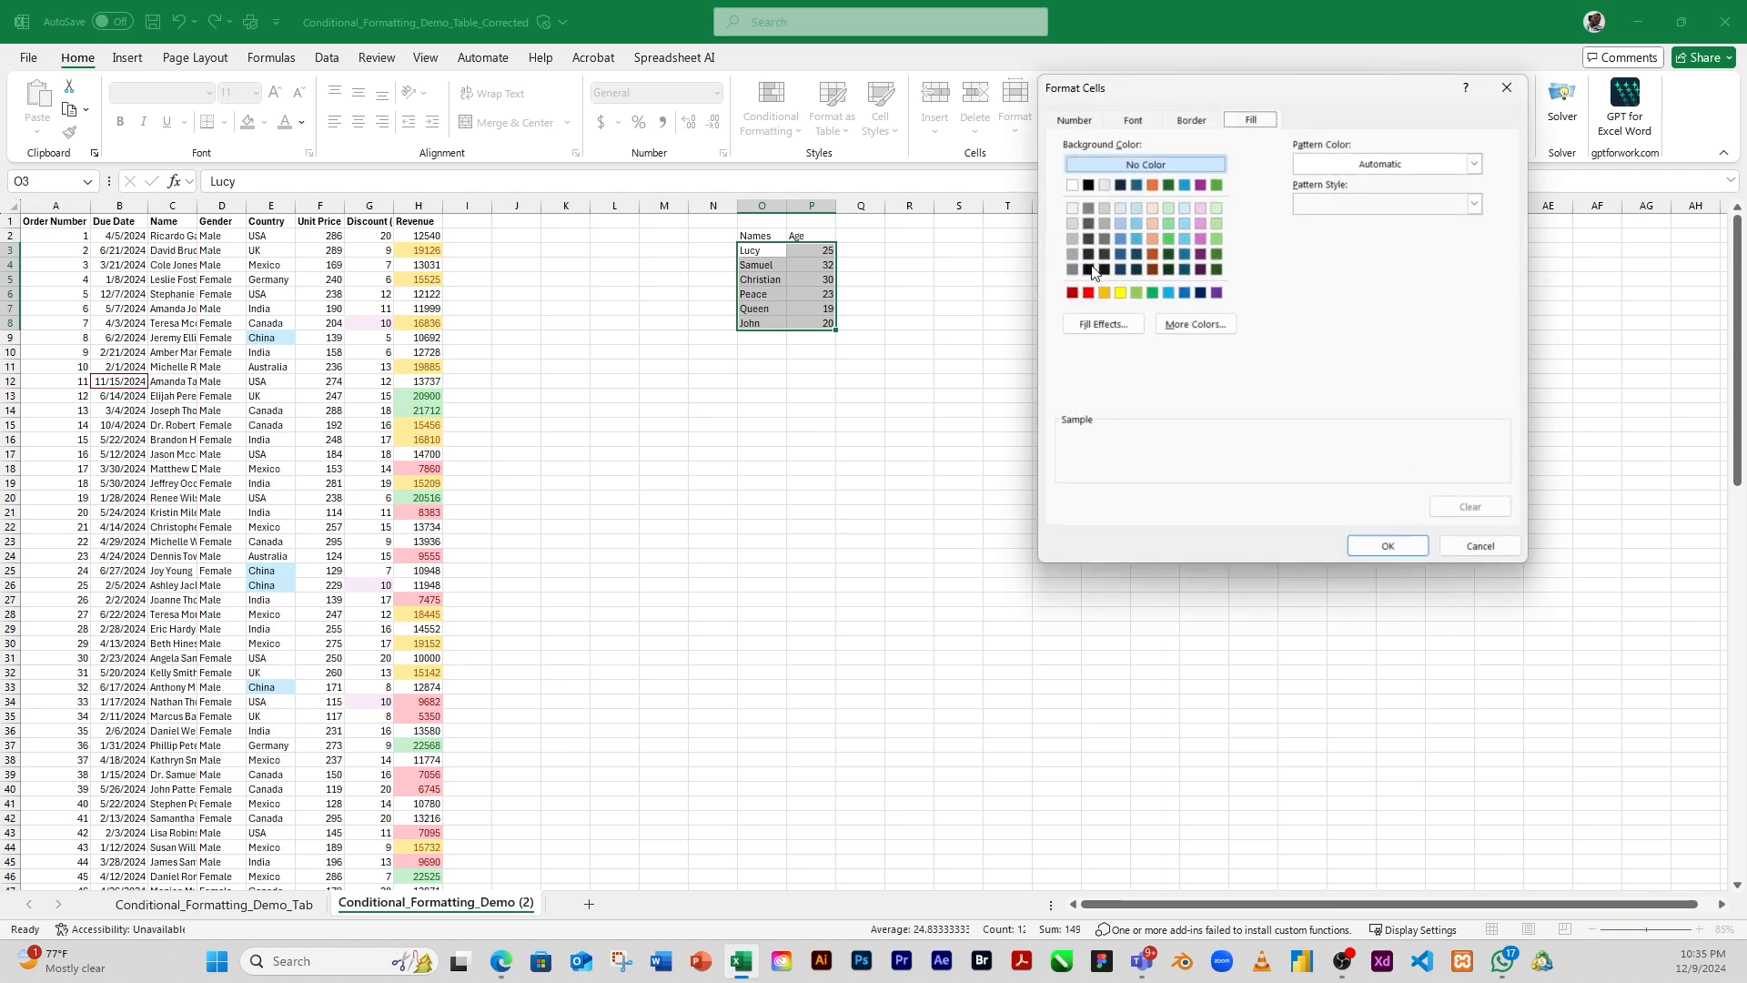
left_click(1120, 293)
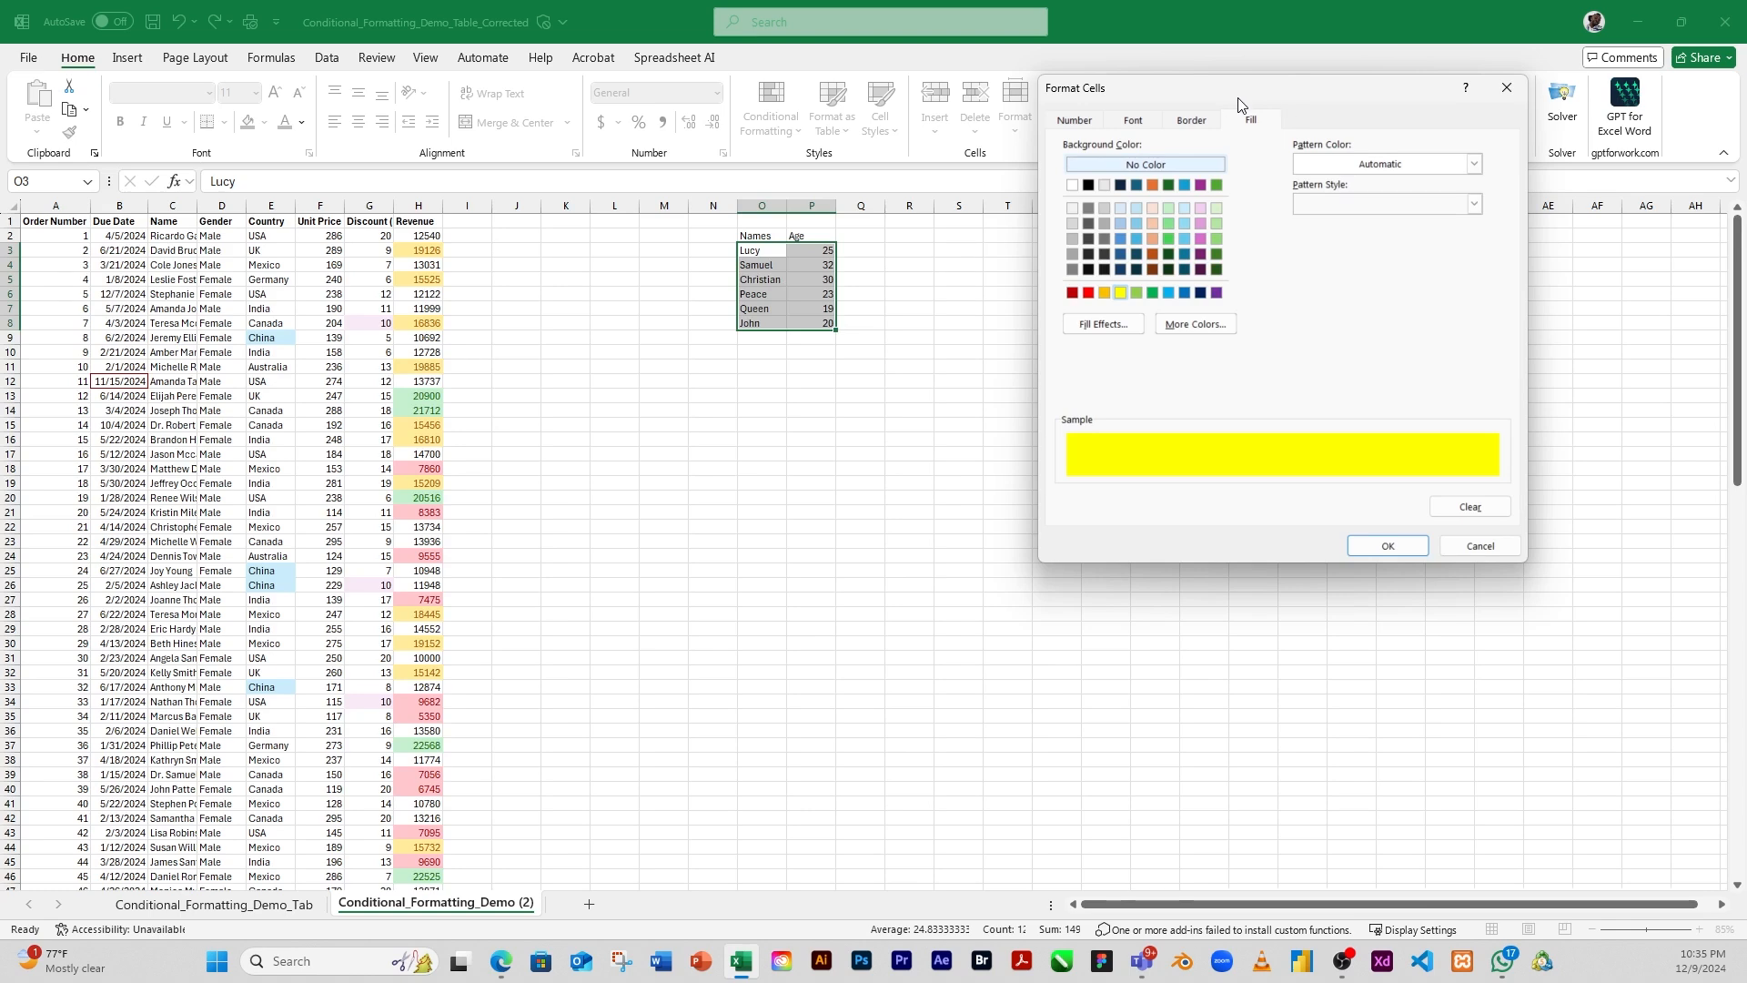
left_click_drag(1281, 83, 1359, 106)
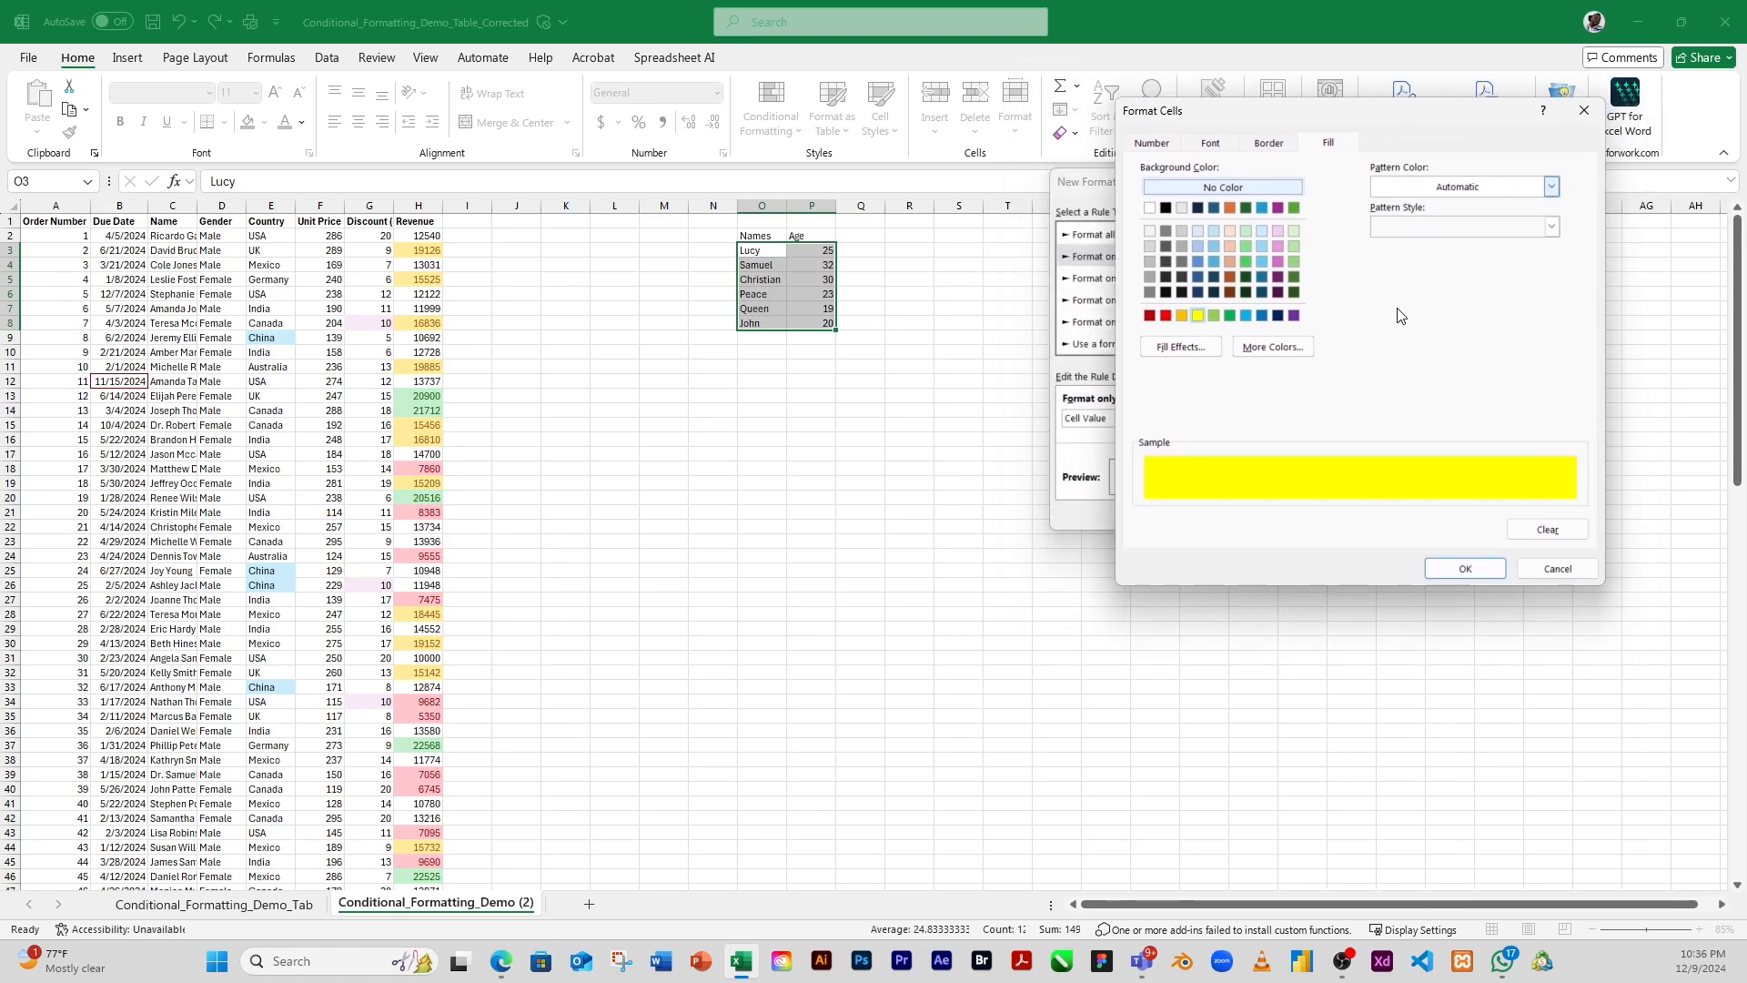
Set the rule's font to bold with a dark gray color, and apply the rule to O3:P8
left_click(1210, 142)
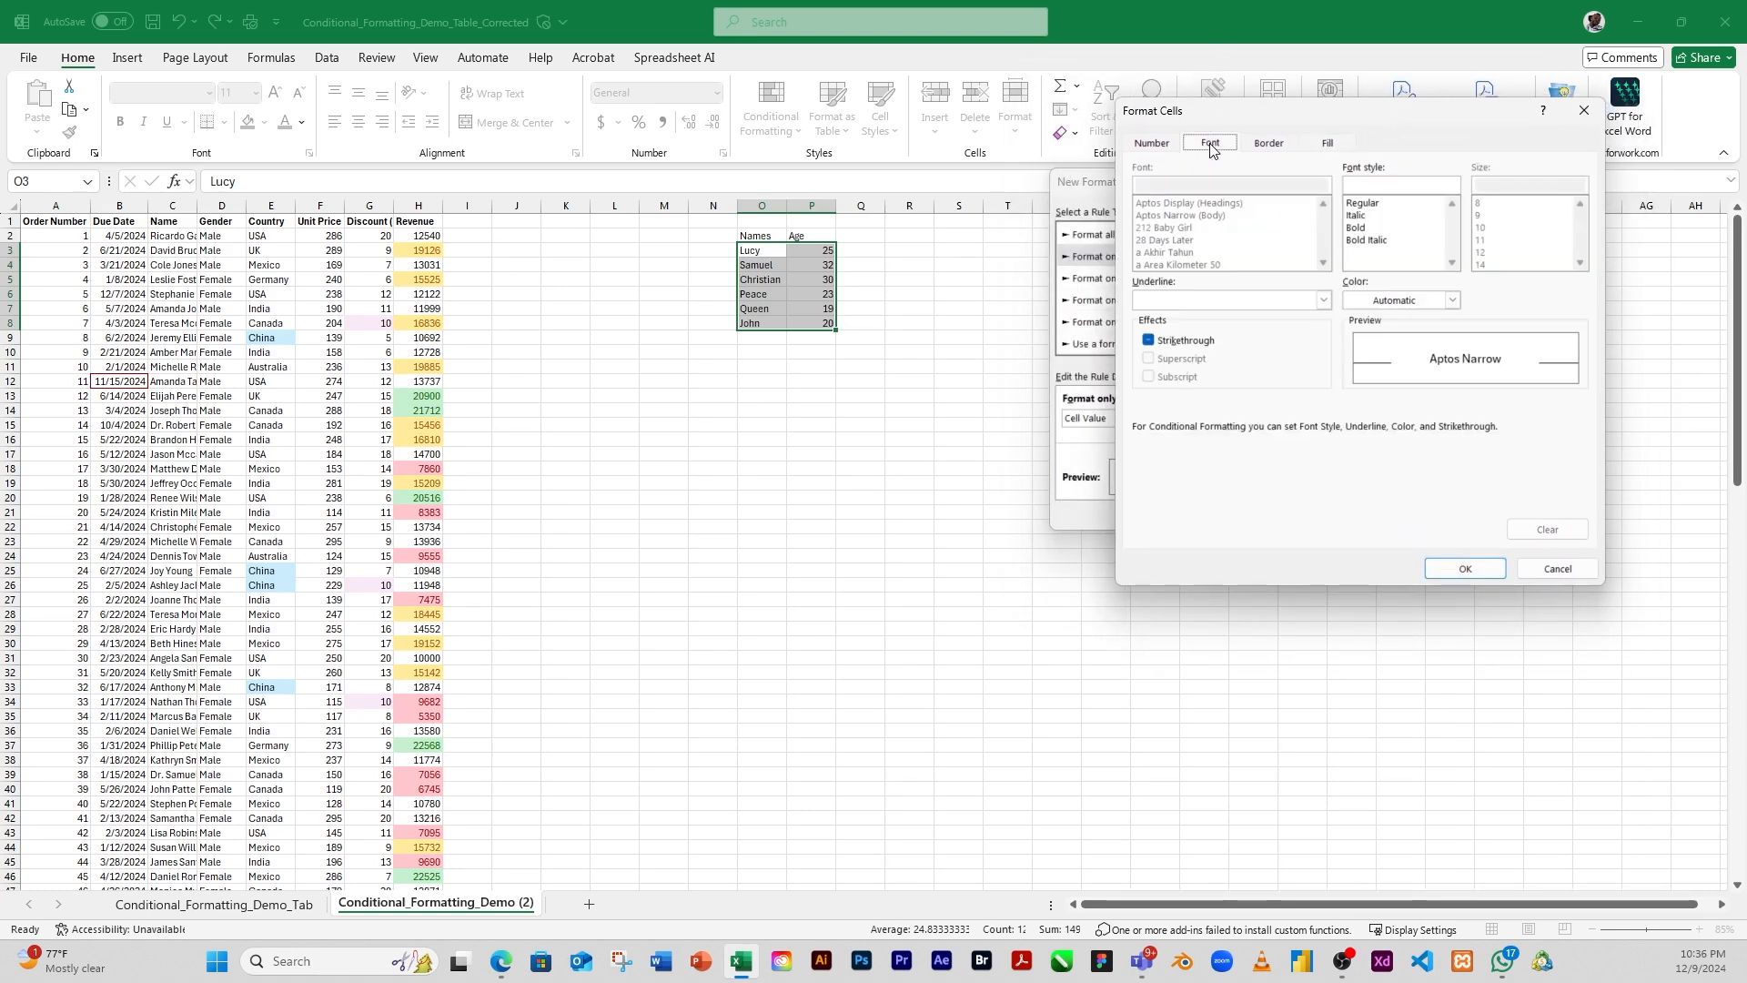
left_click(1356, 230)
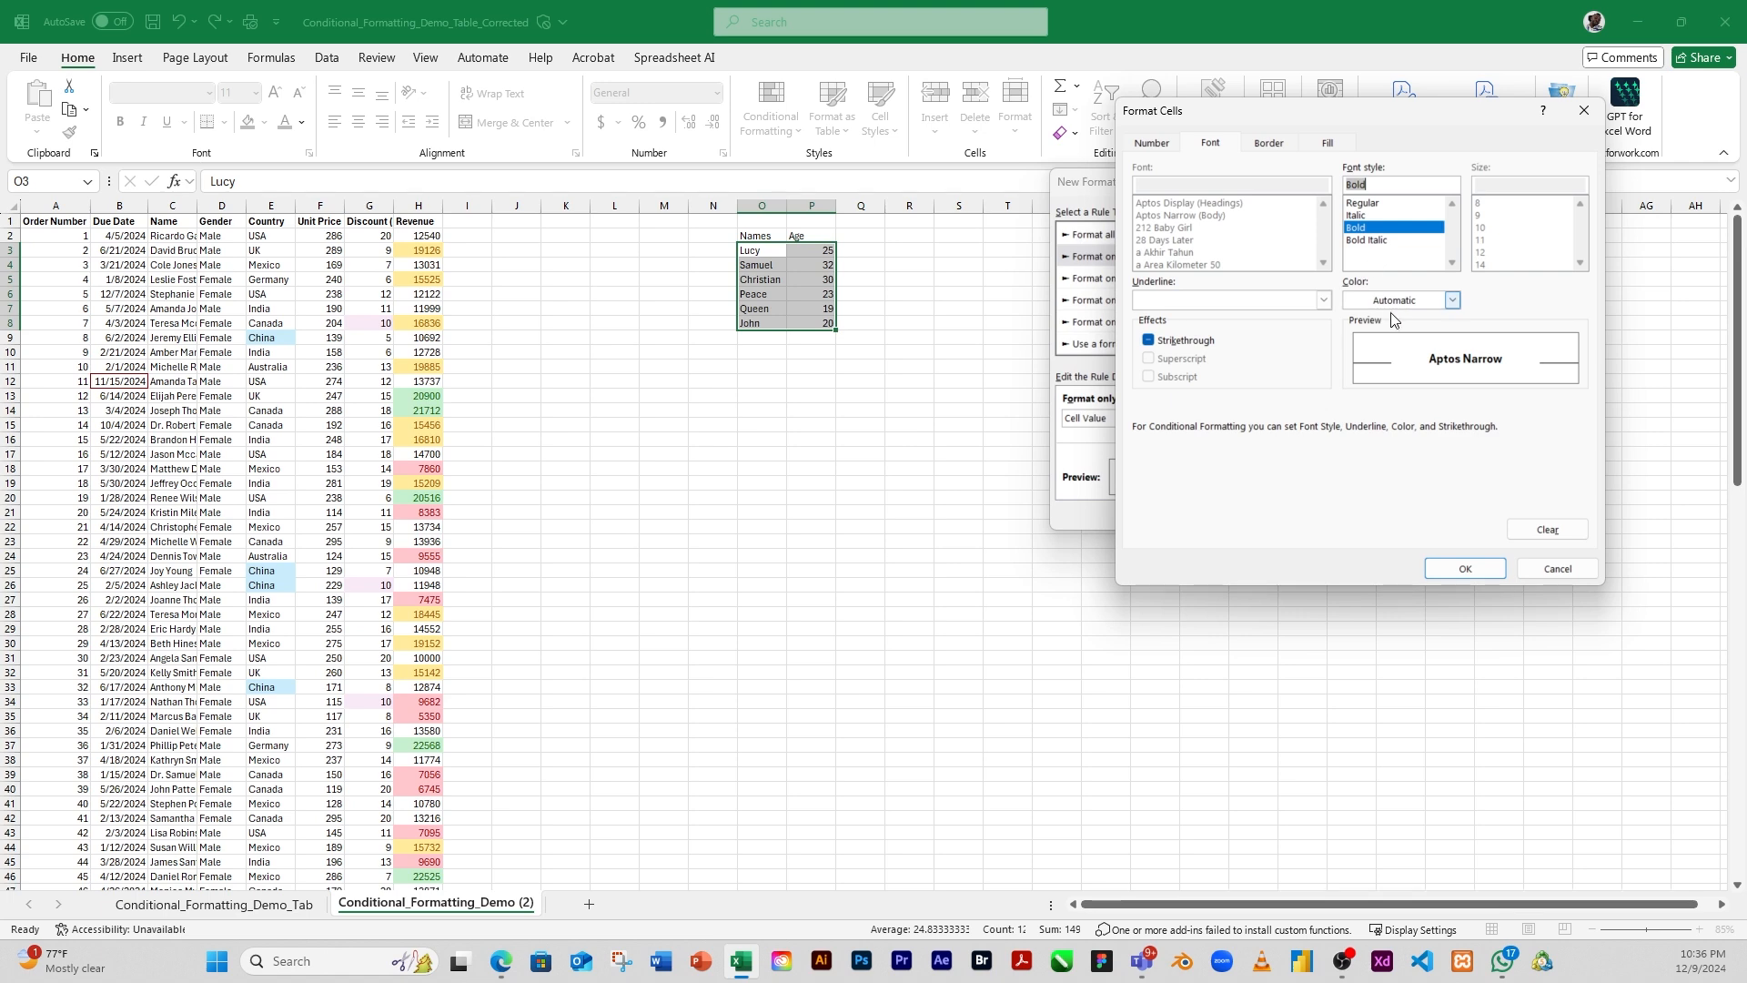
left_click(1410, 301)
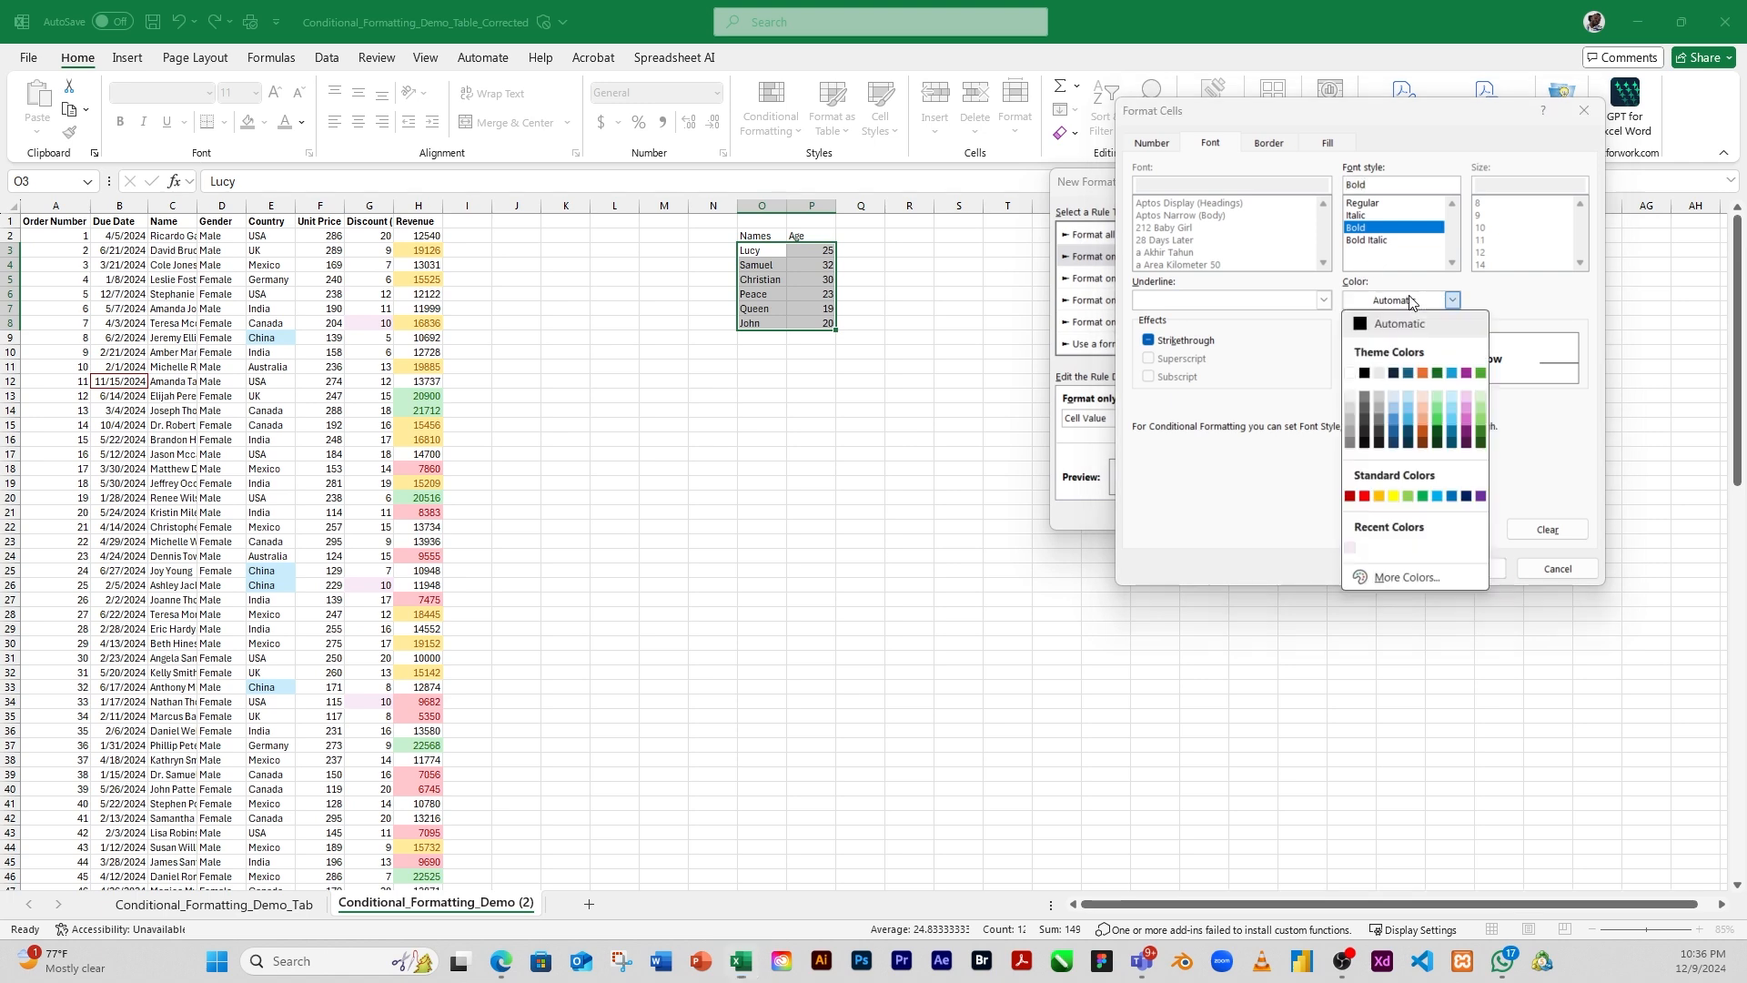
left_click(1366, 406)
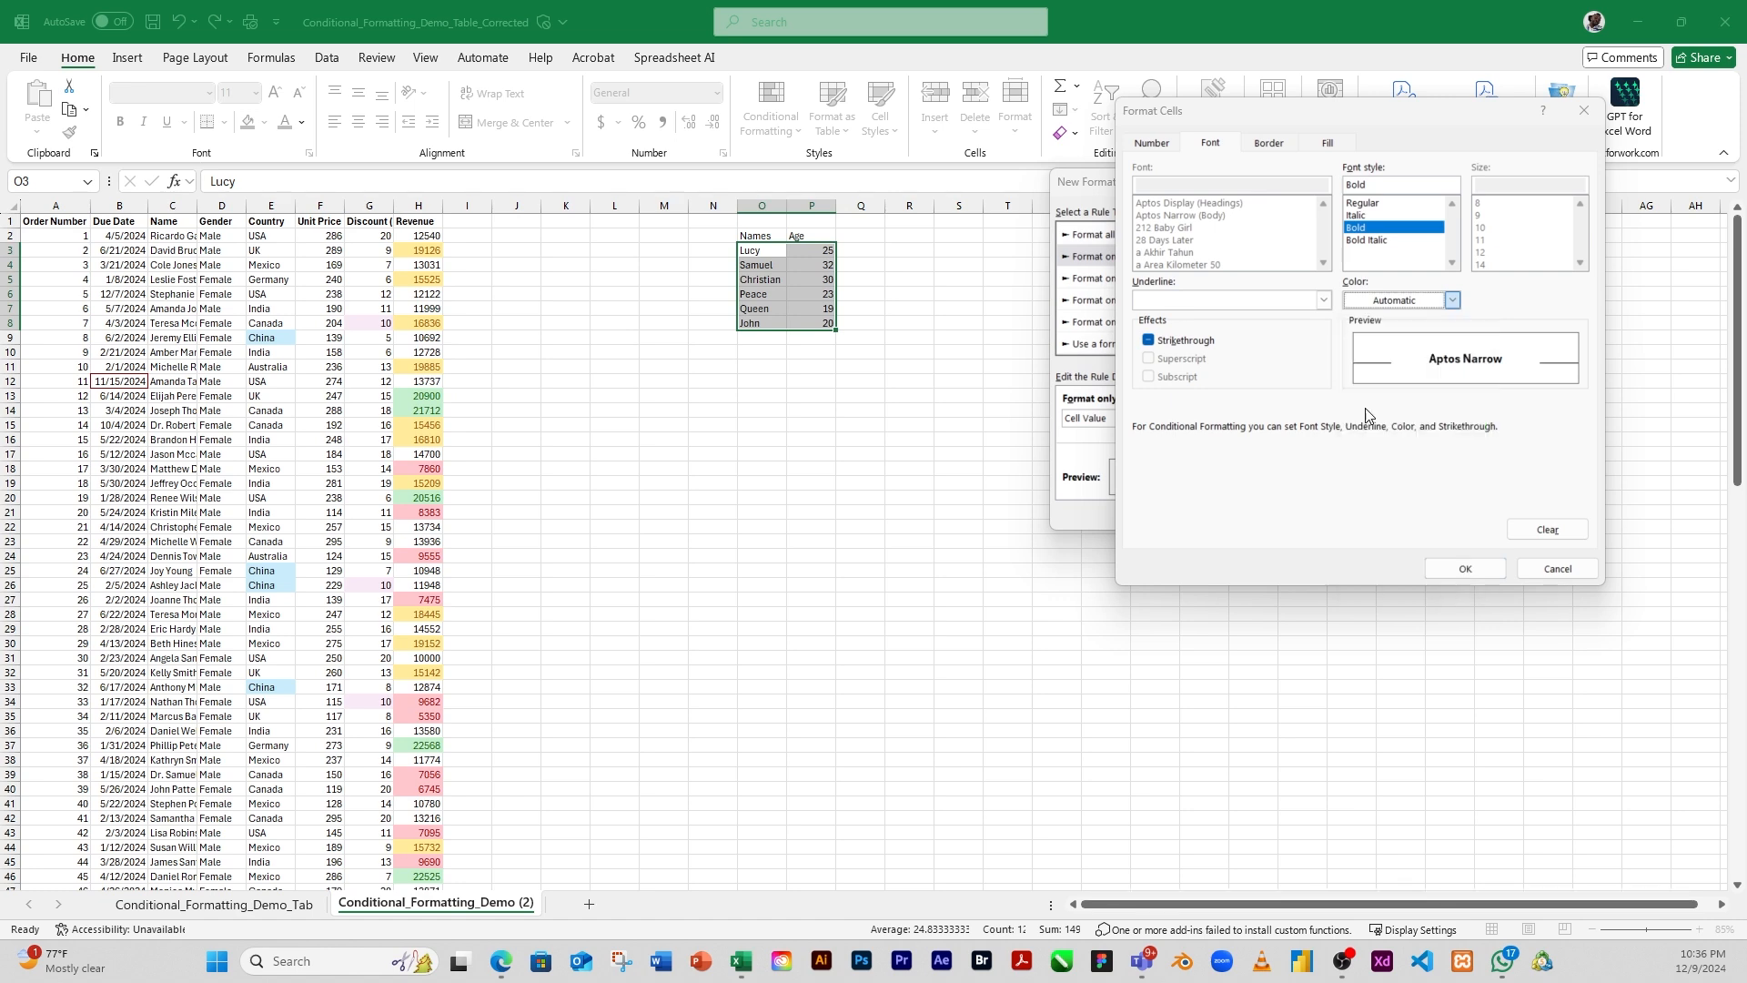
left_click(1381, 300)
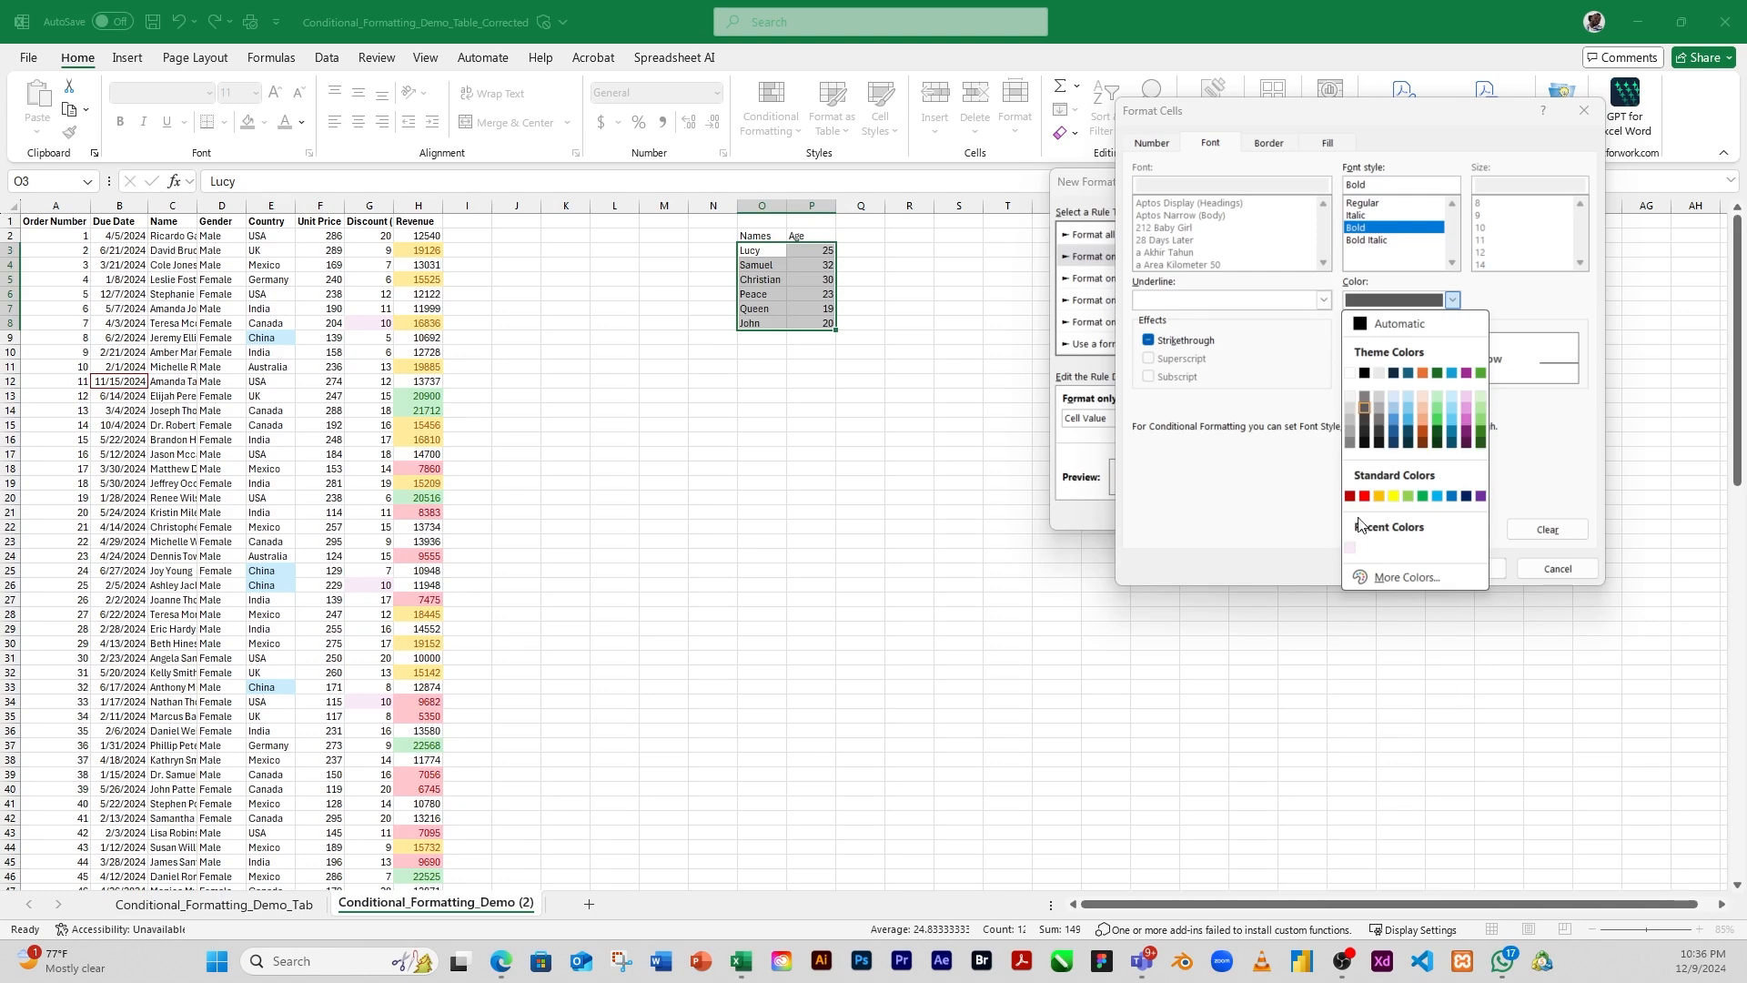
left_click(1265, 499)
left_click(1467, 571)
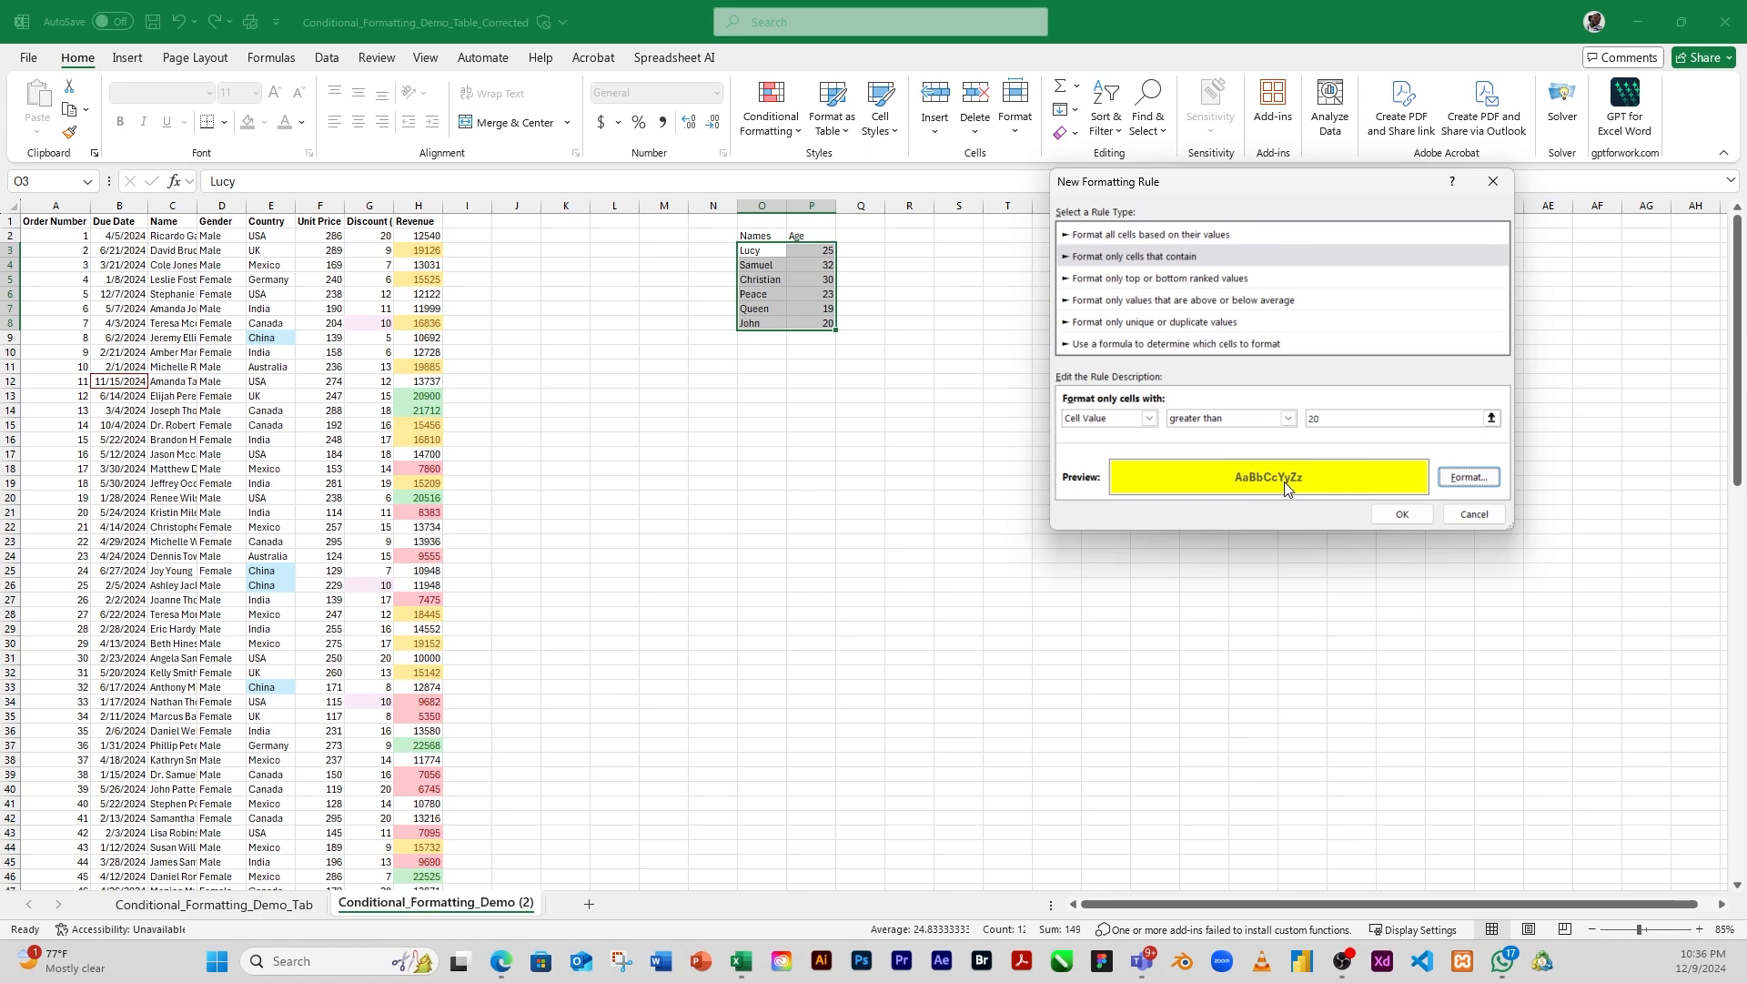
left_click(1403, 514)
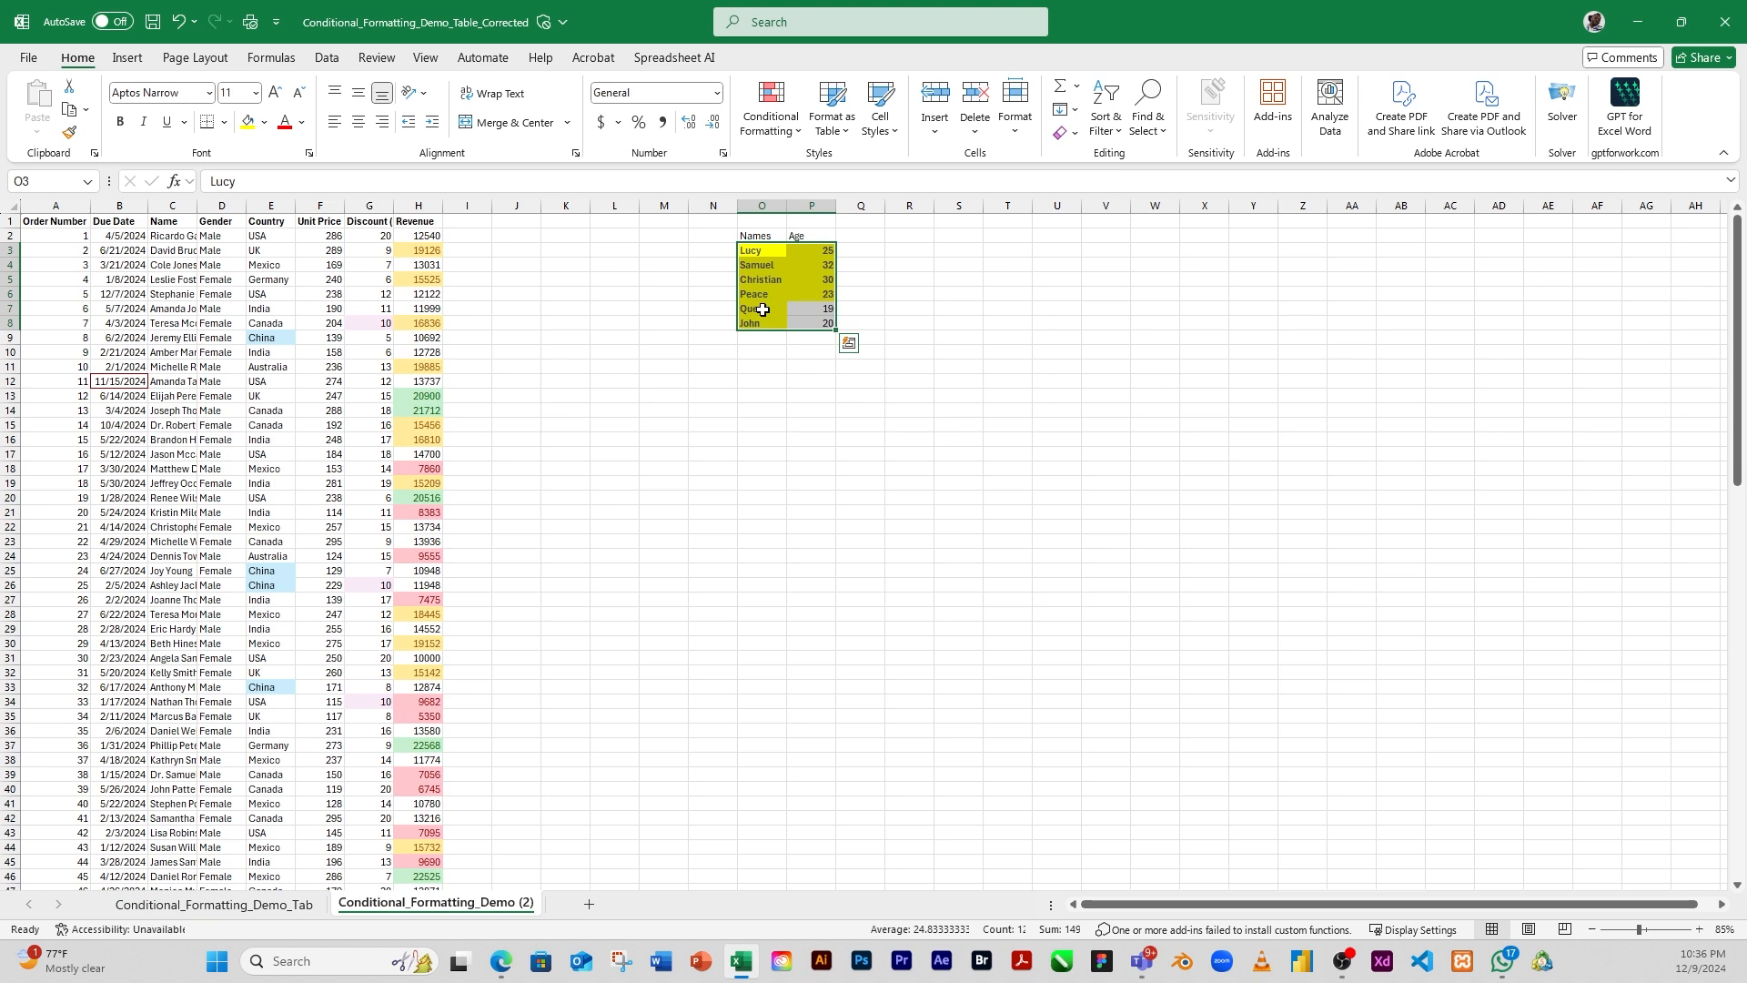
left_click(814, 323)
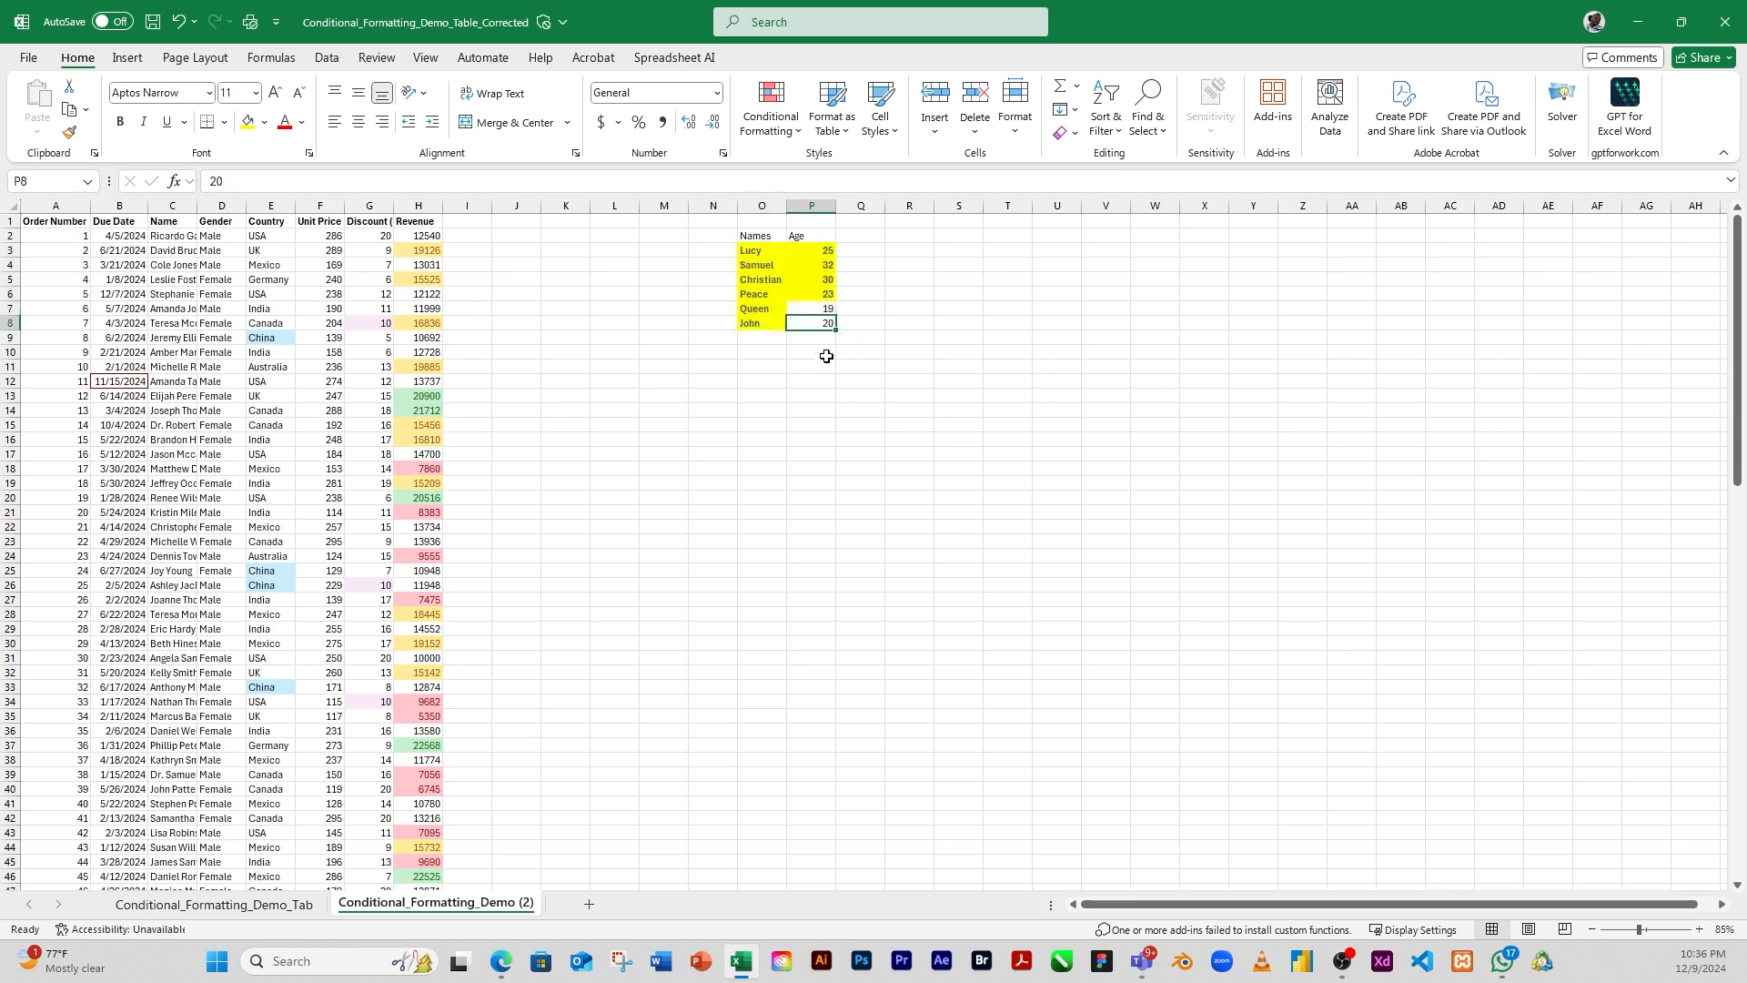
left_click(806, 280)
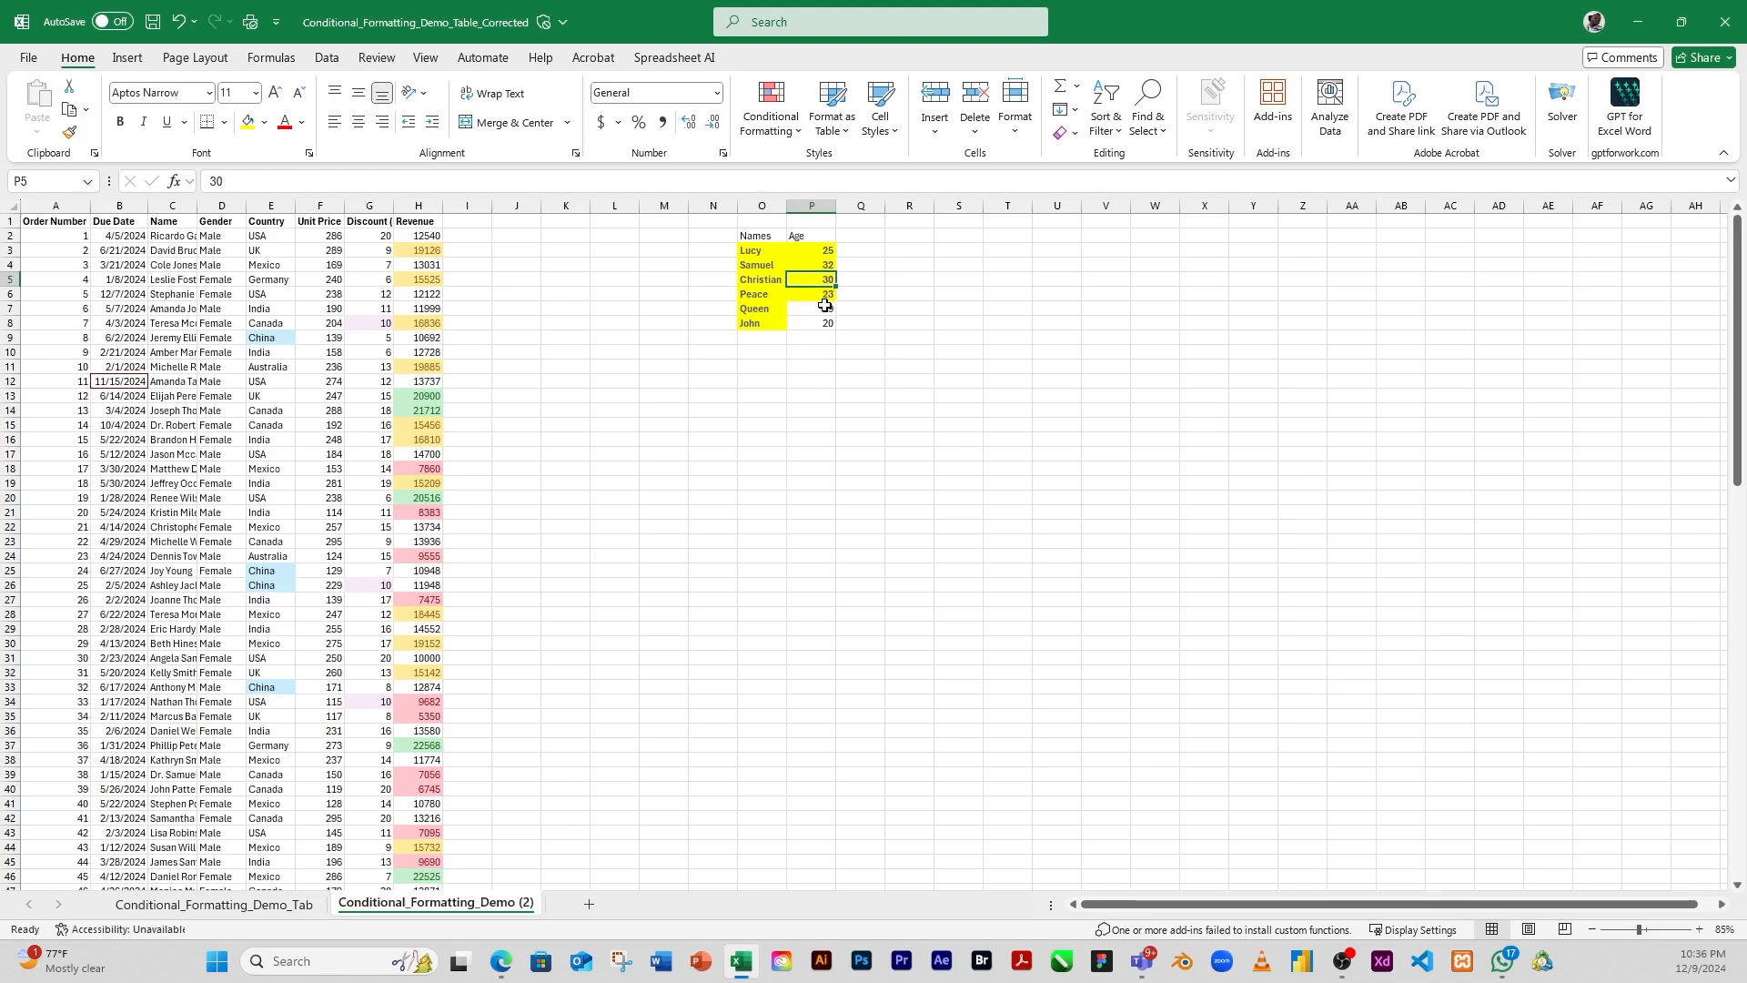
left_click(771, 249)
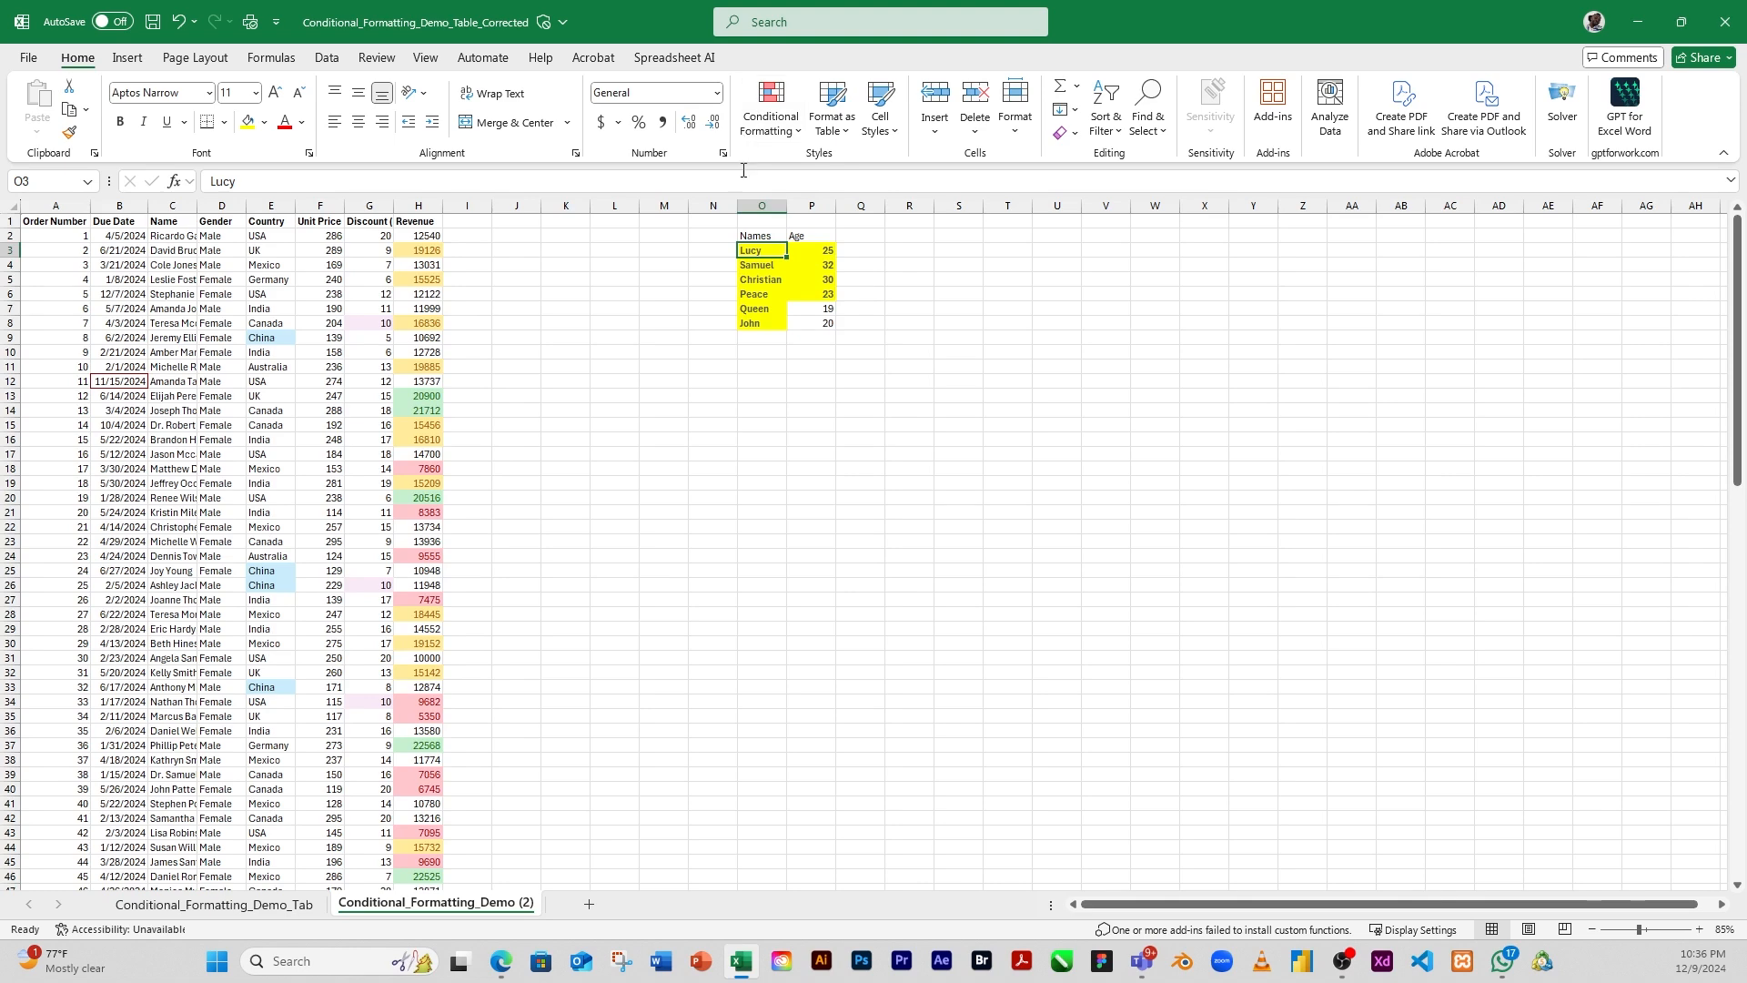
left_click(799, 308)
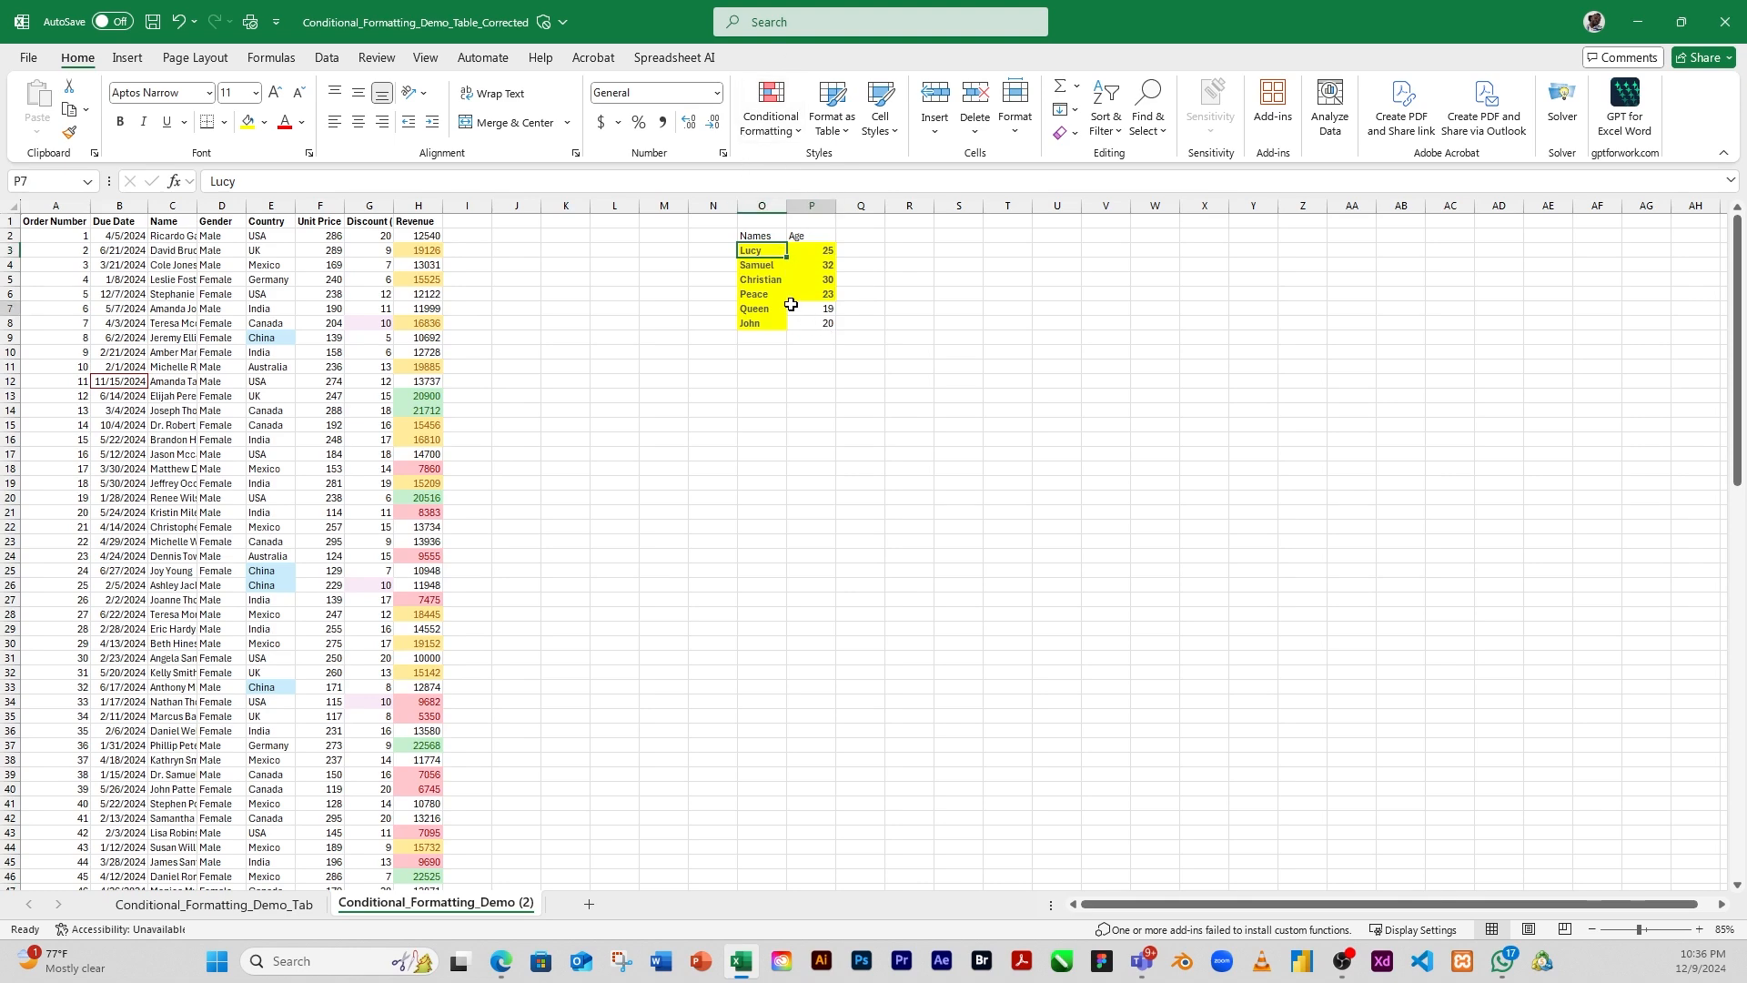
left_click(799, 137)
mouse_move(861, 208)
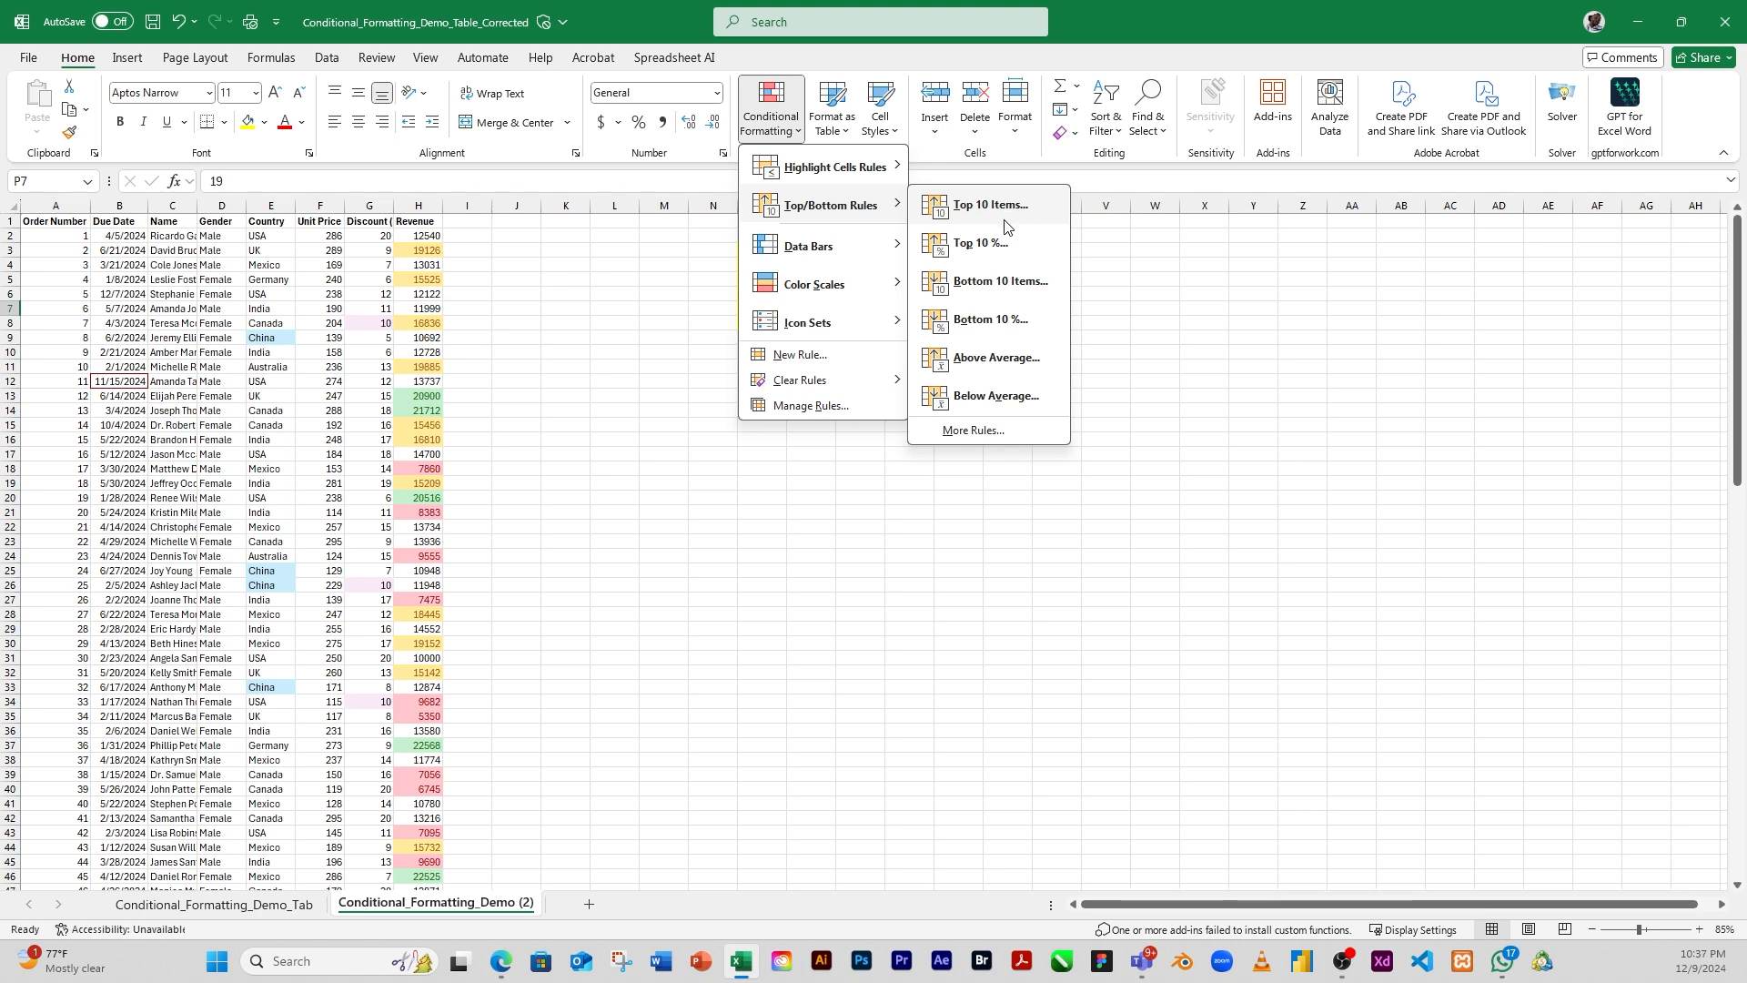
left_click(417, 503)
Copy the revenue values in C62:C111 and paste them into column S starting at S2
scroll(360, 460, "down", 7)
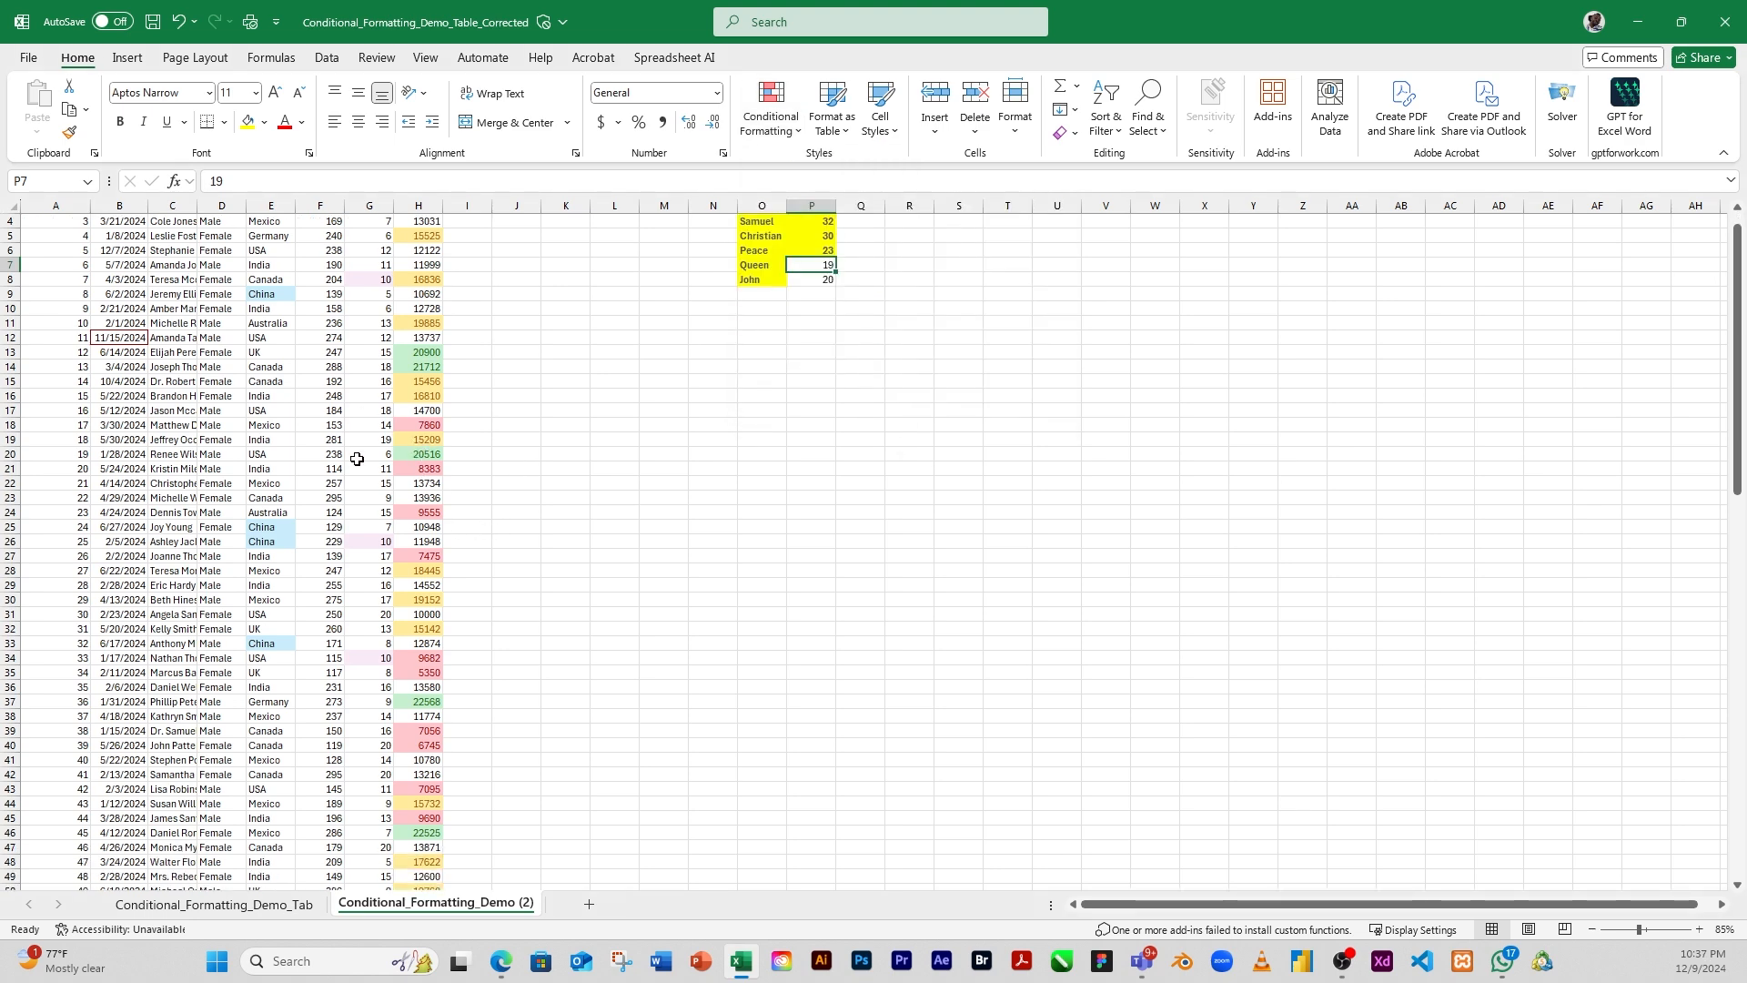
scroll(368, 463, "down", 11)
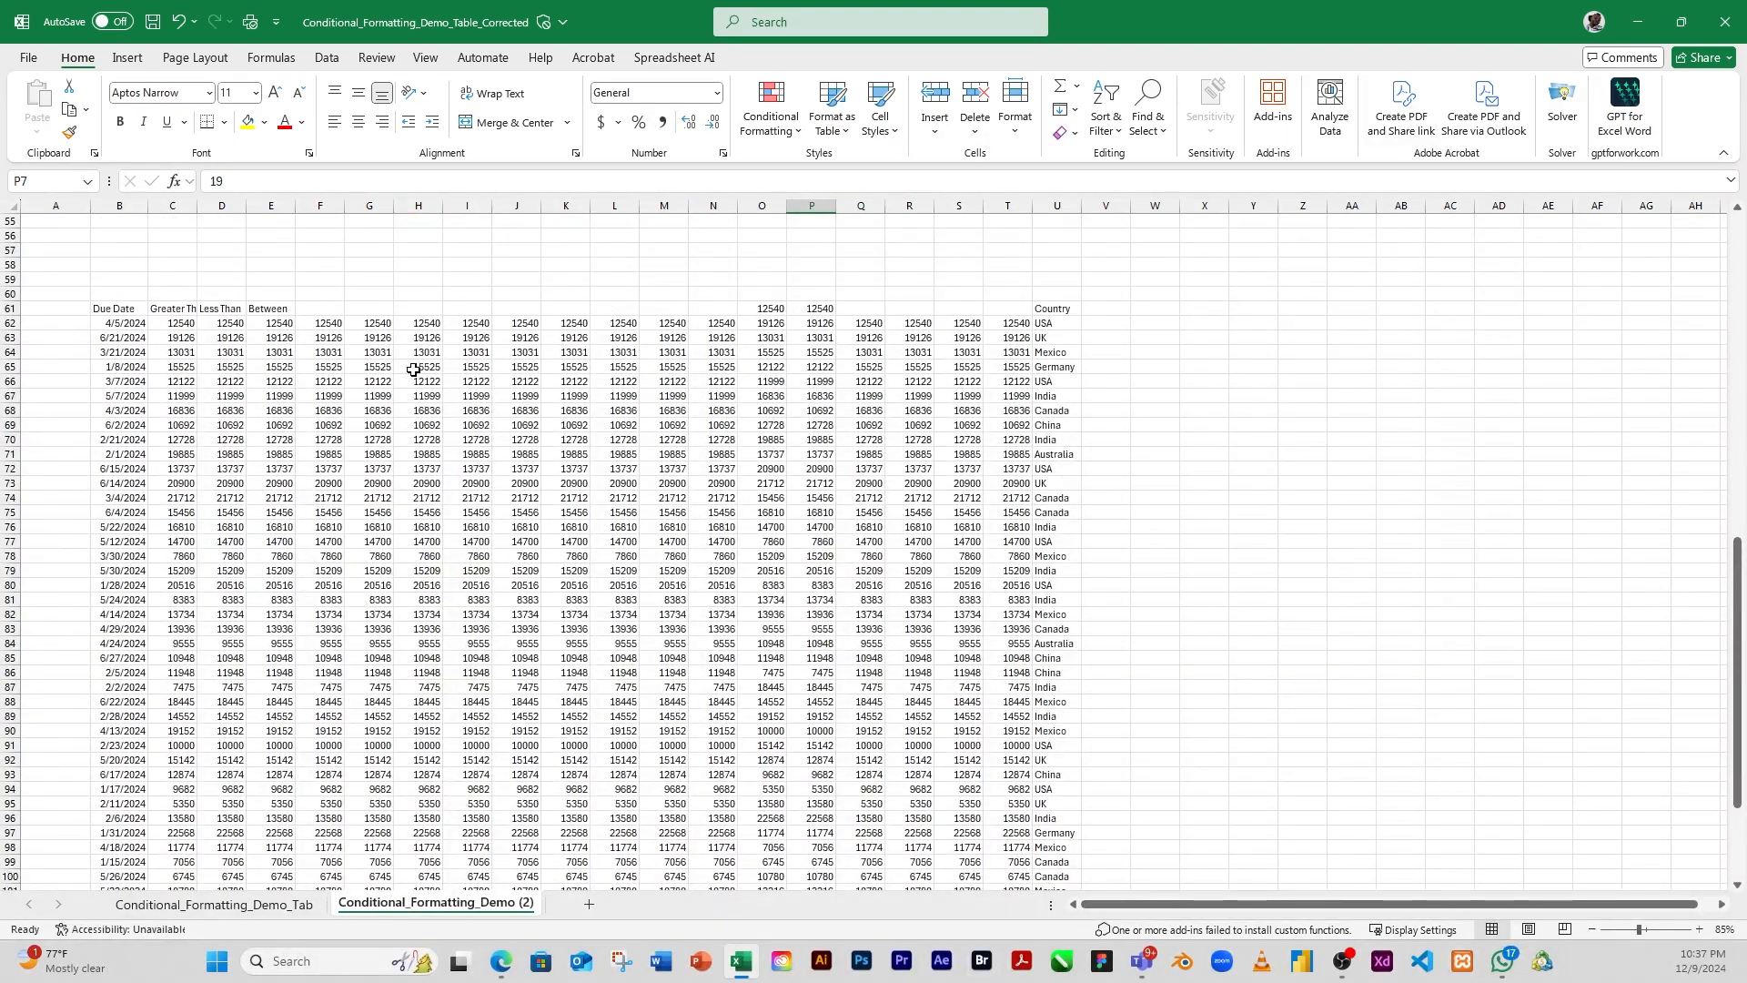
left_click_drag(181, 324, 962, 781)
left_click(475, 541)
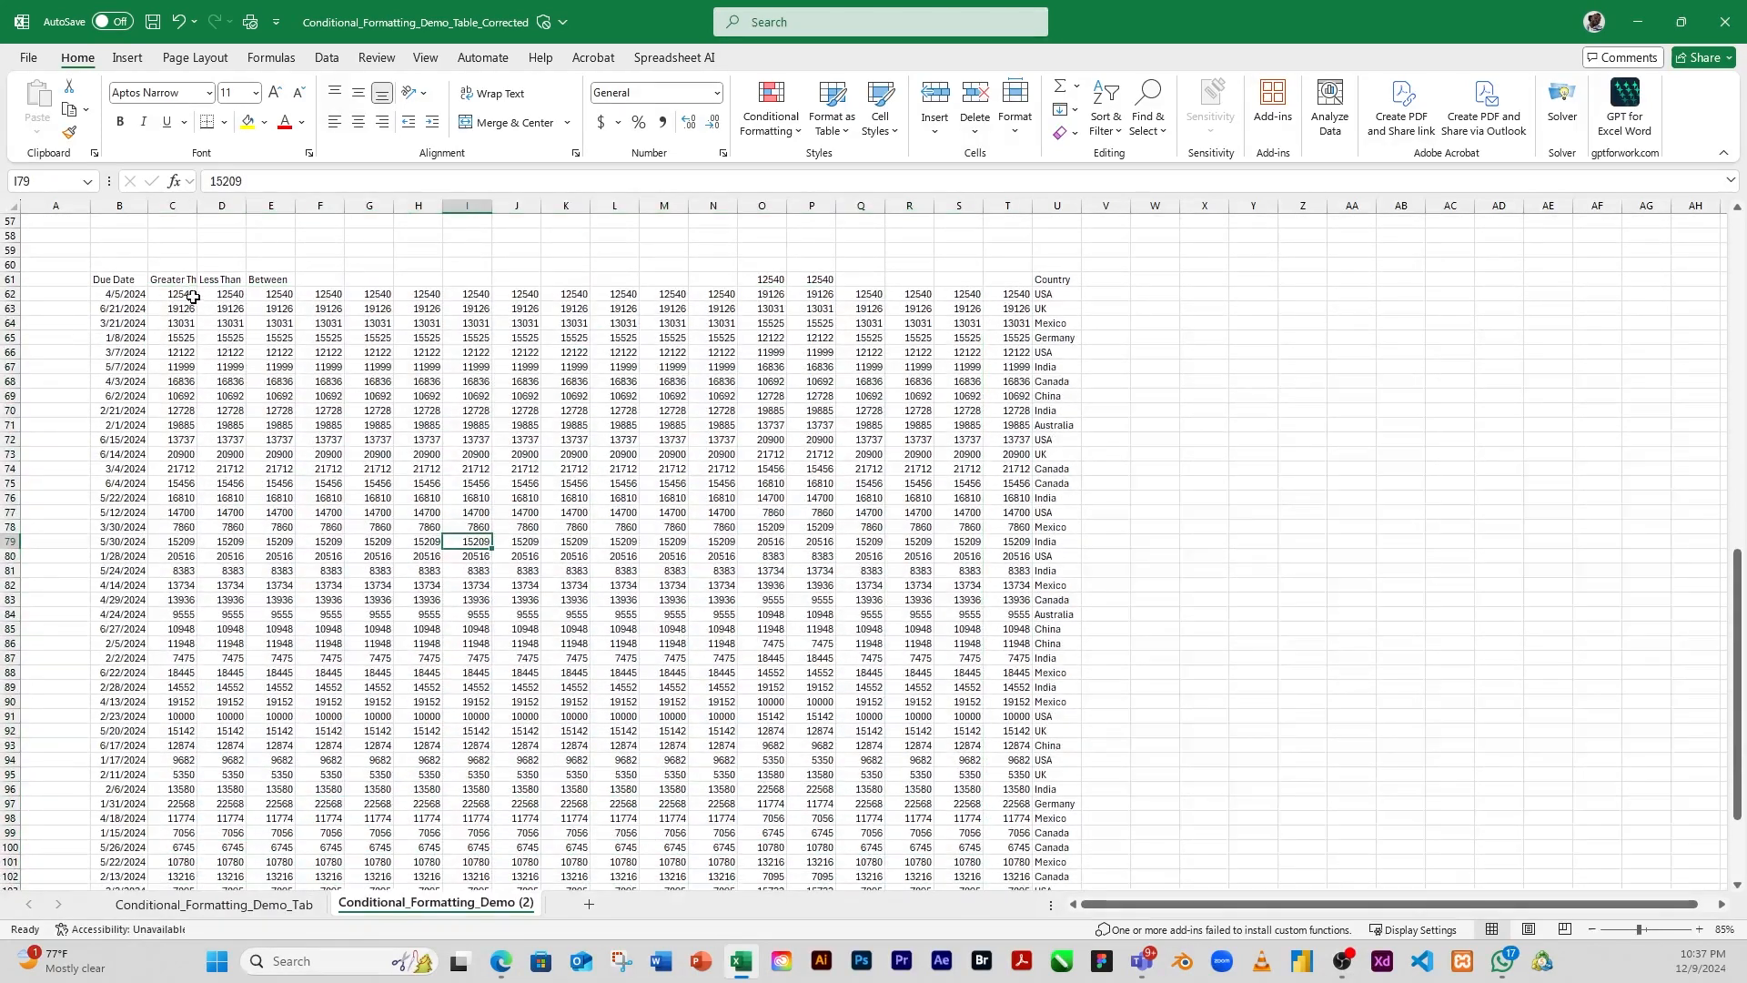
left_click_drag(182, 293, 182, 861)
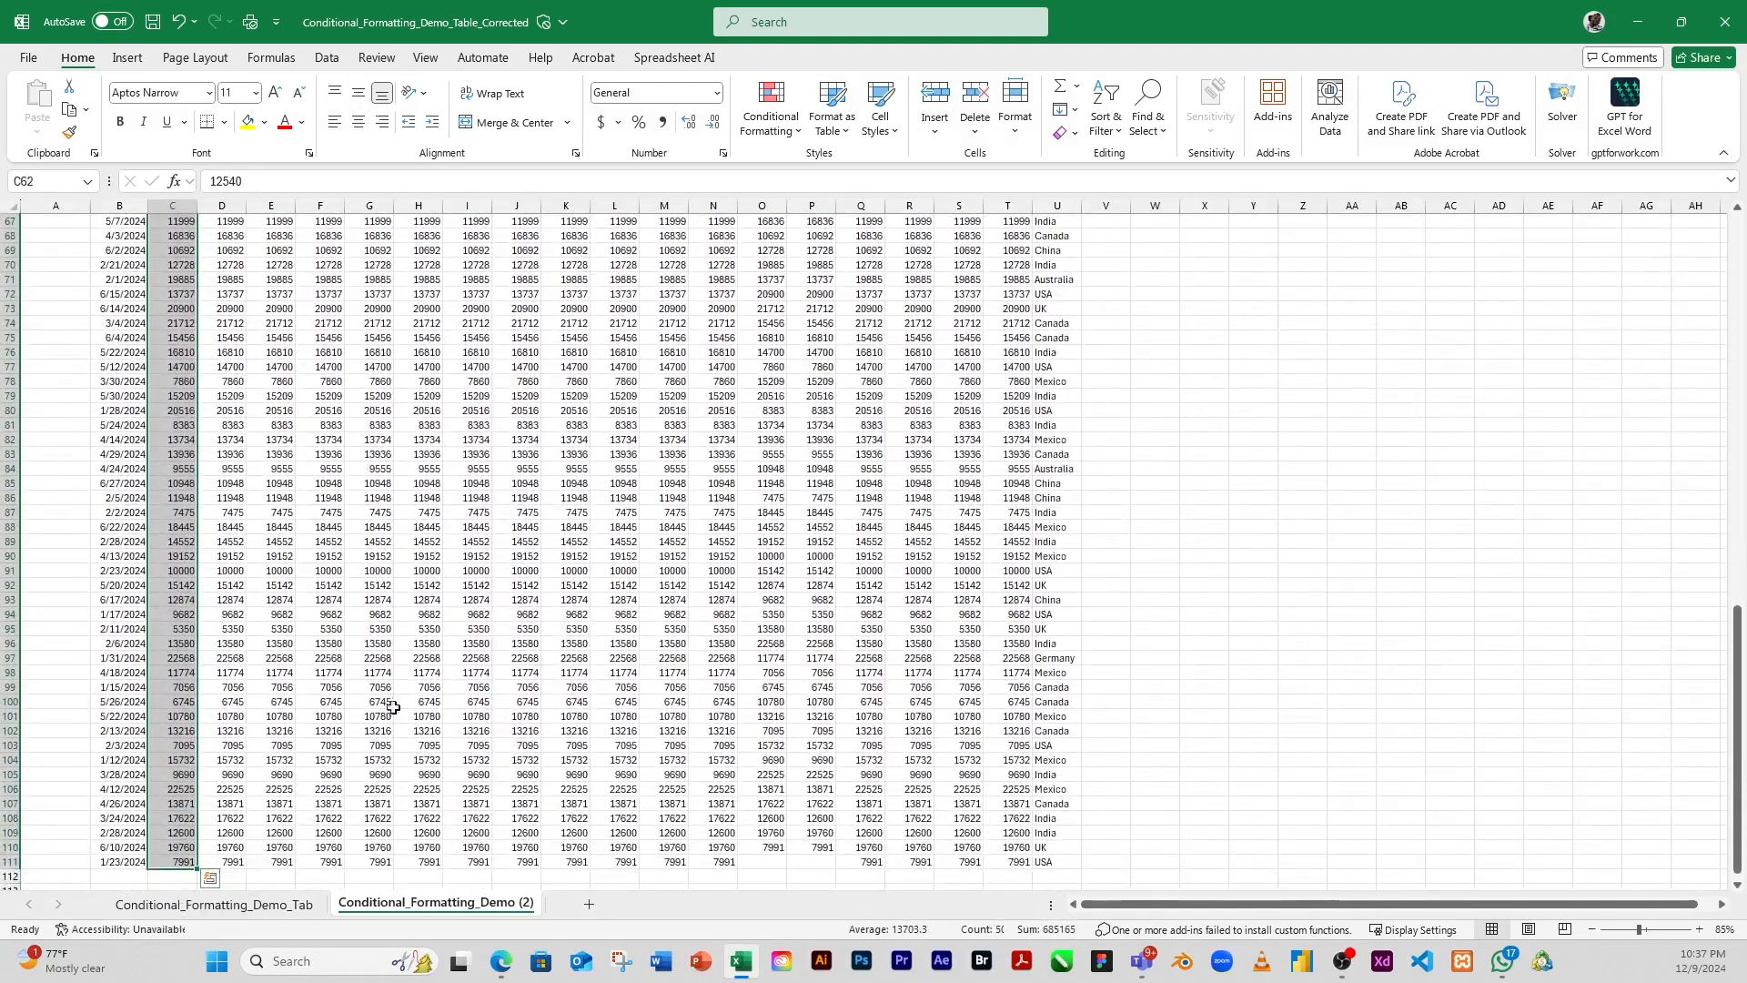
key("ctrl+c")
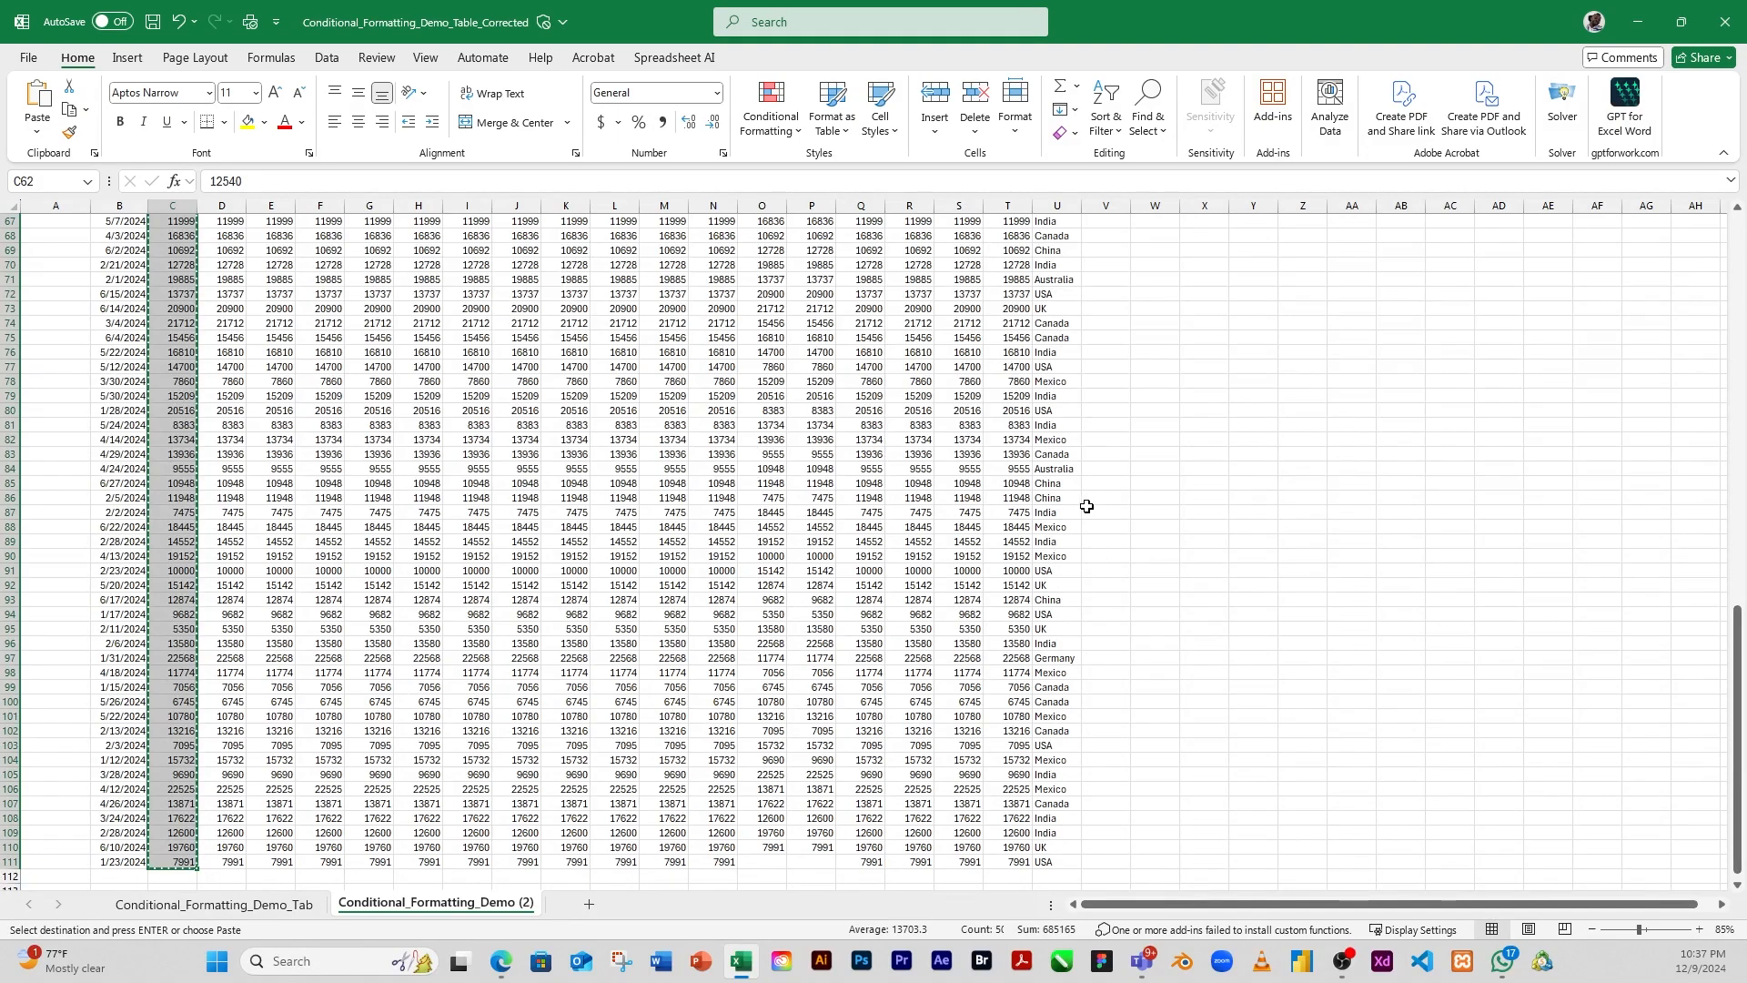
scroll(911, 452, "up", 20)
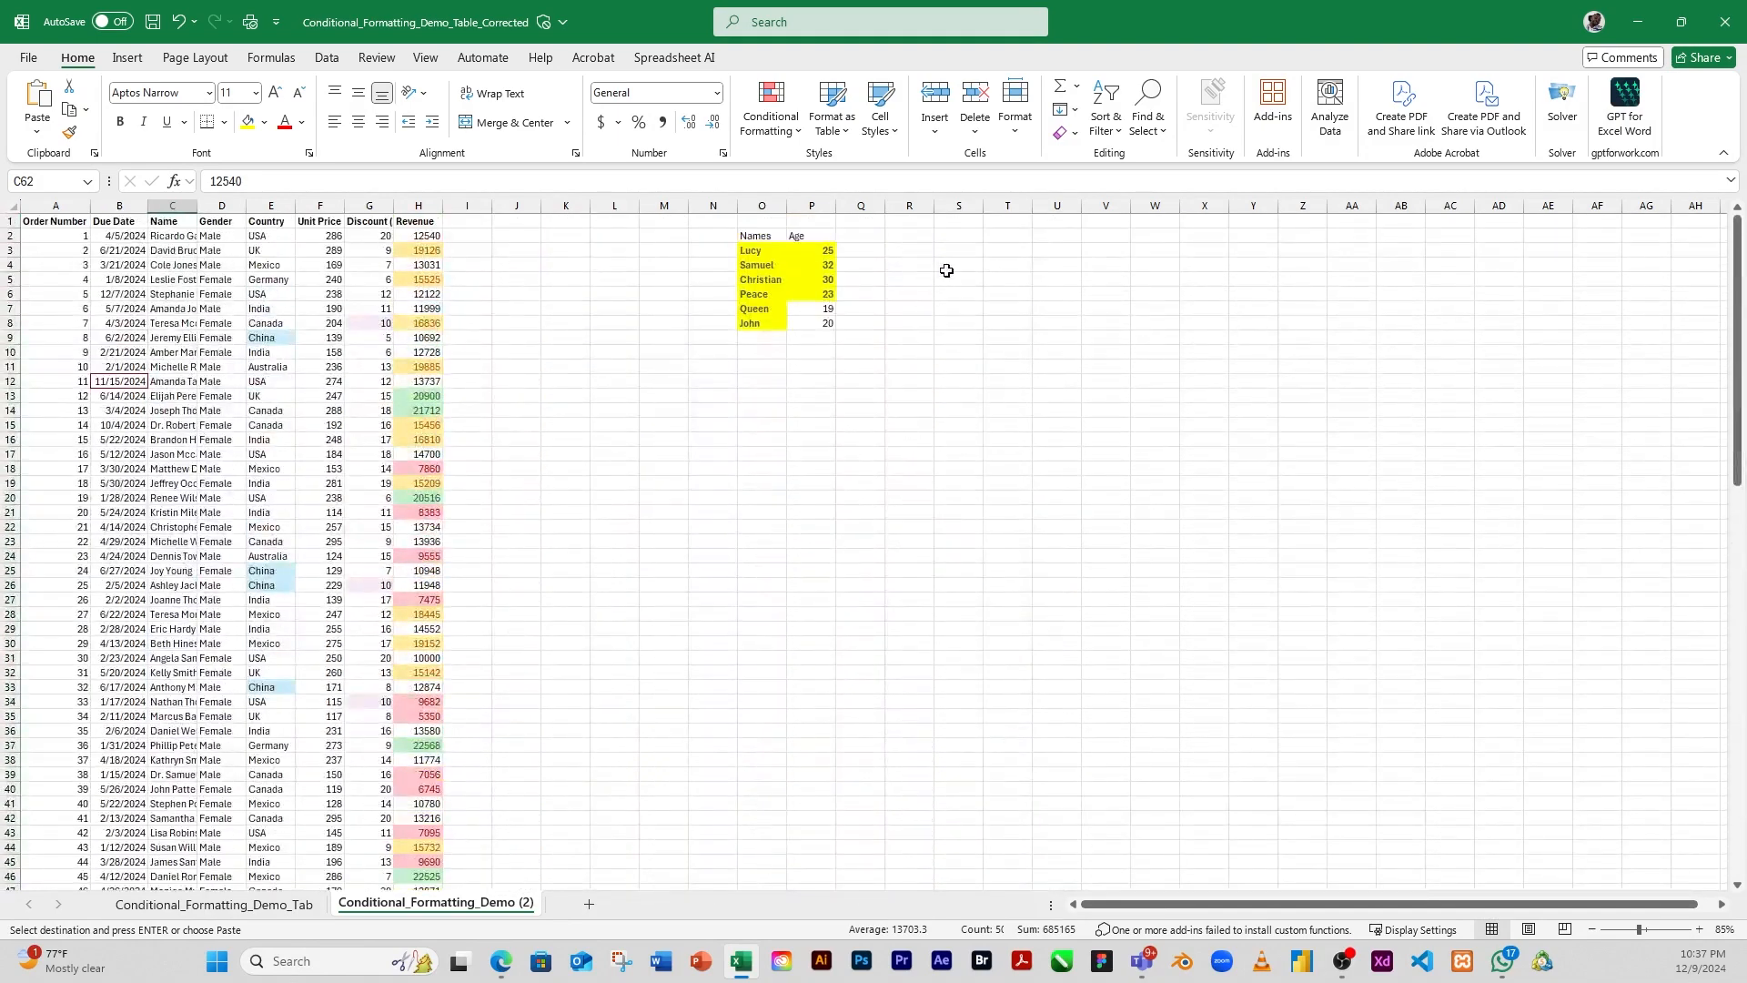
left_click(960, 235)
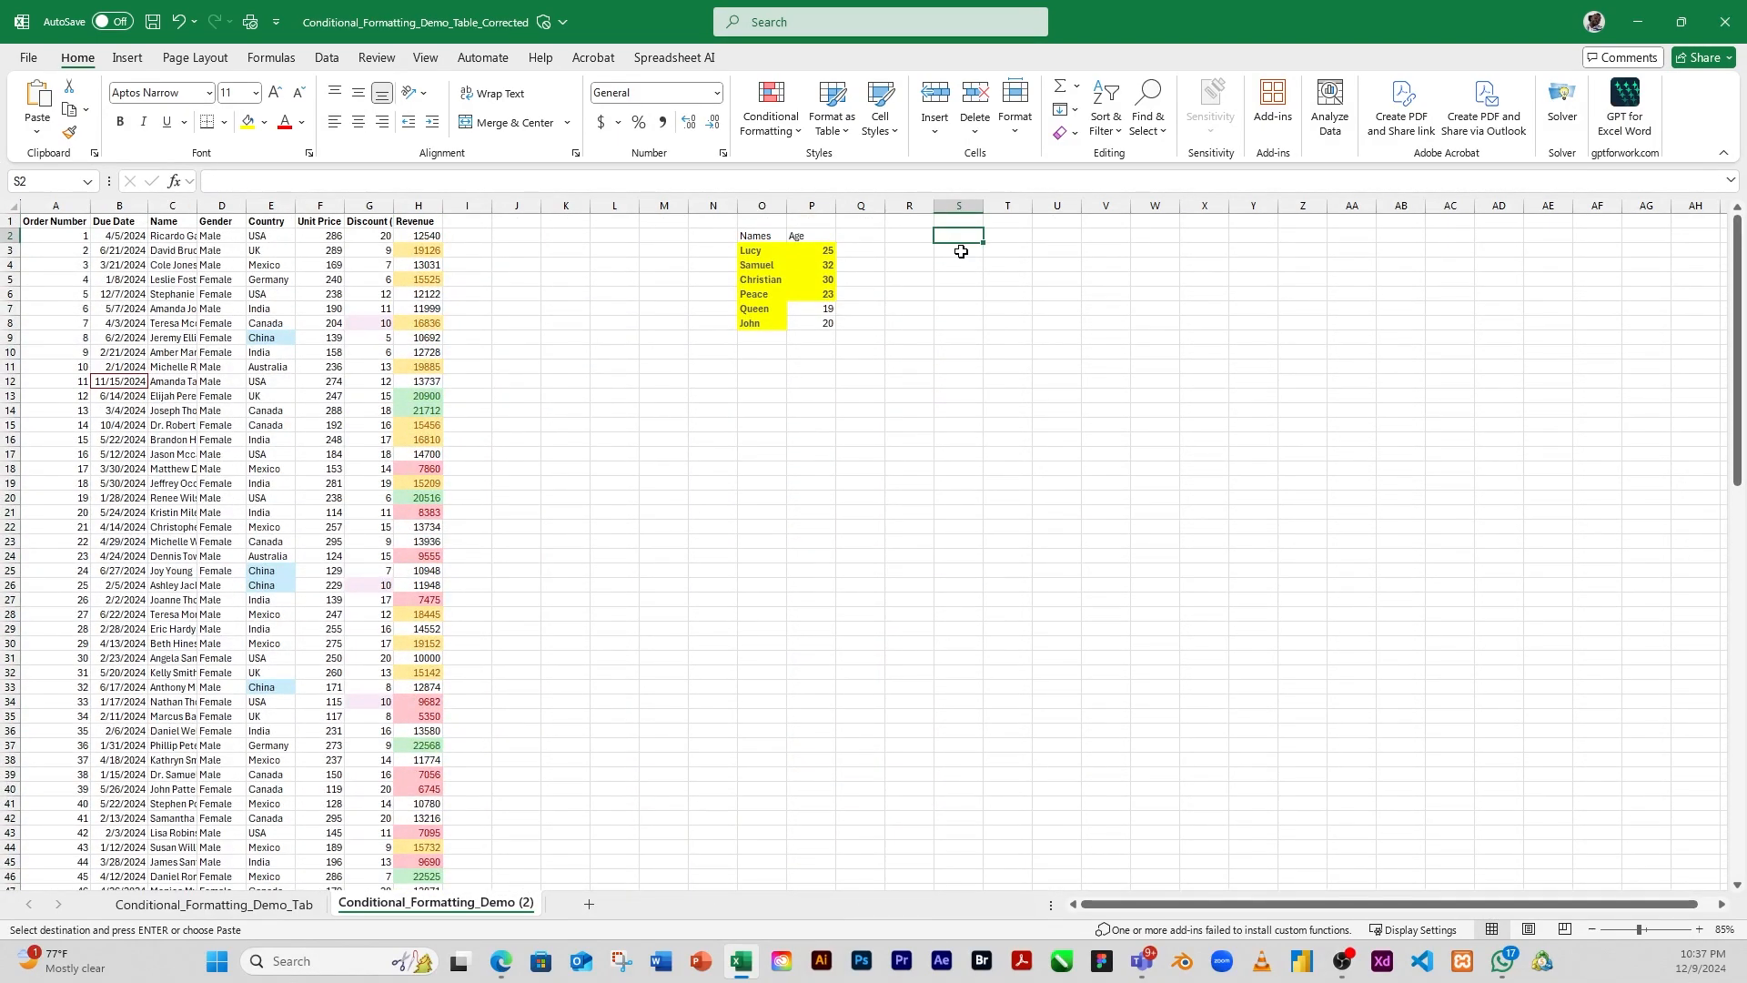
key("ctrl+v")
left_click(1137, 382)
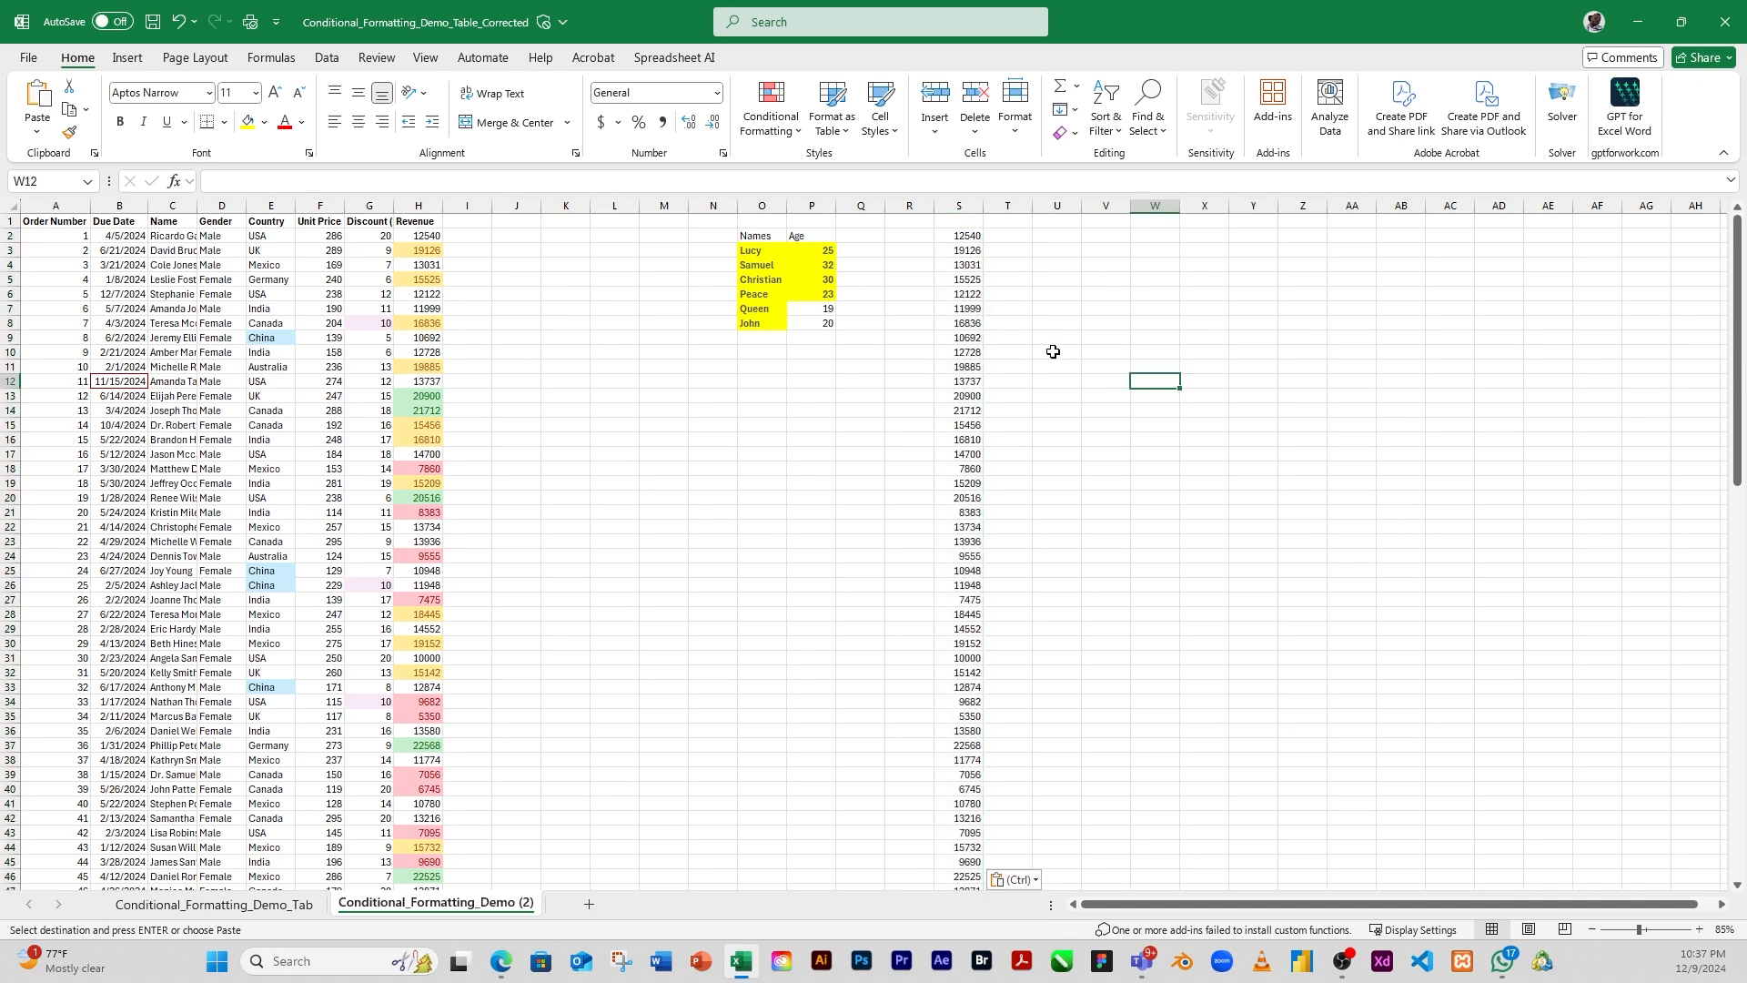
Apply a Top 10 Items rule to S2:S51 with Light Red Fill with Dark Red Text
left_click(962, 237)
left_click_drag(963, 237, 967, 860)
scroll(995, 472, "up", 2)
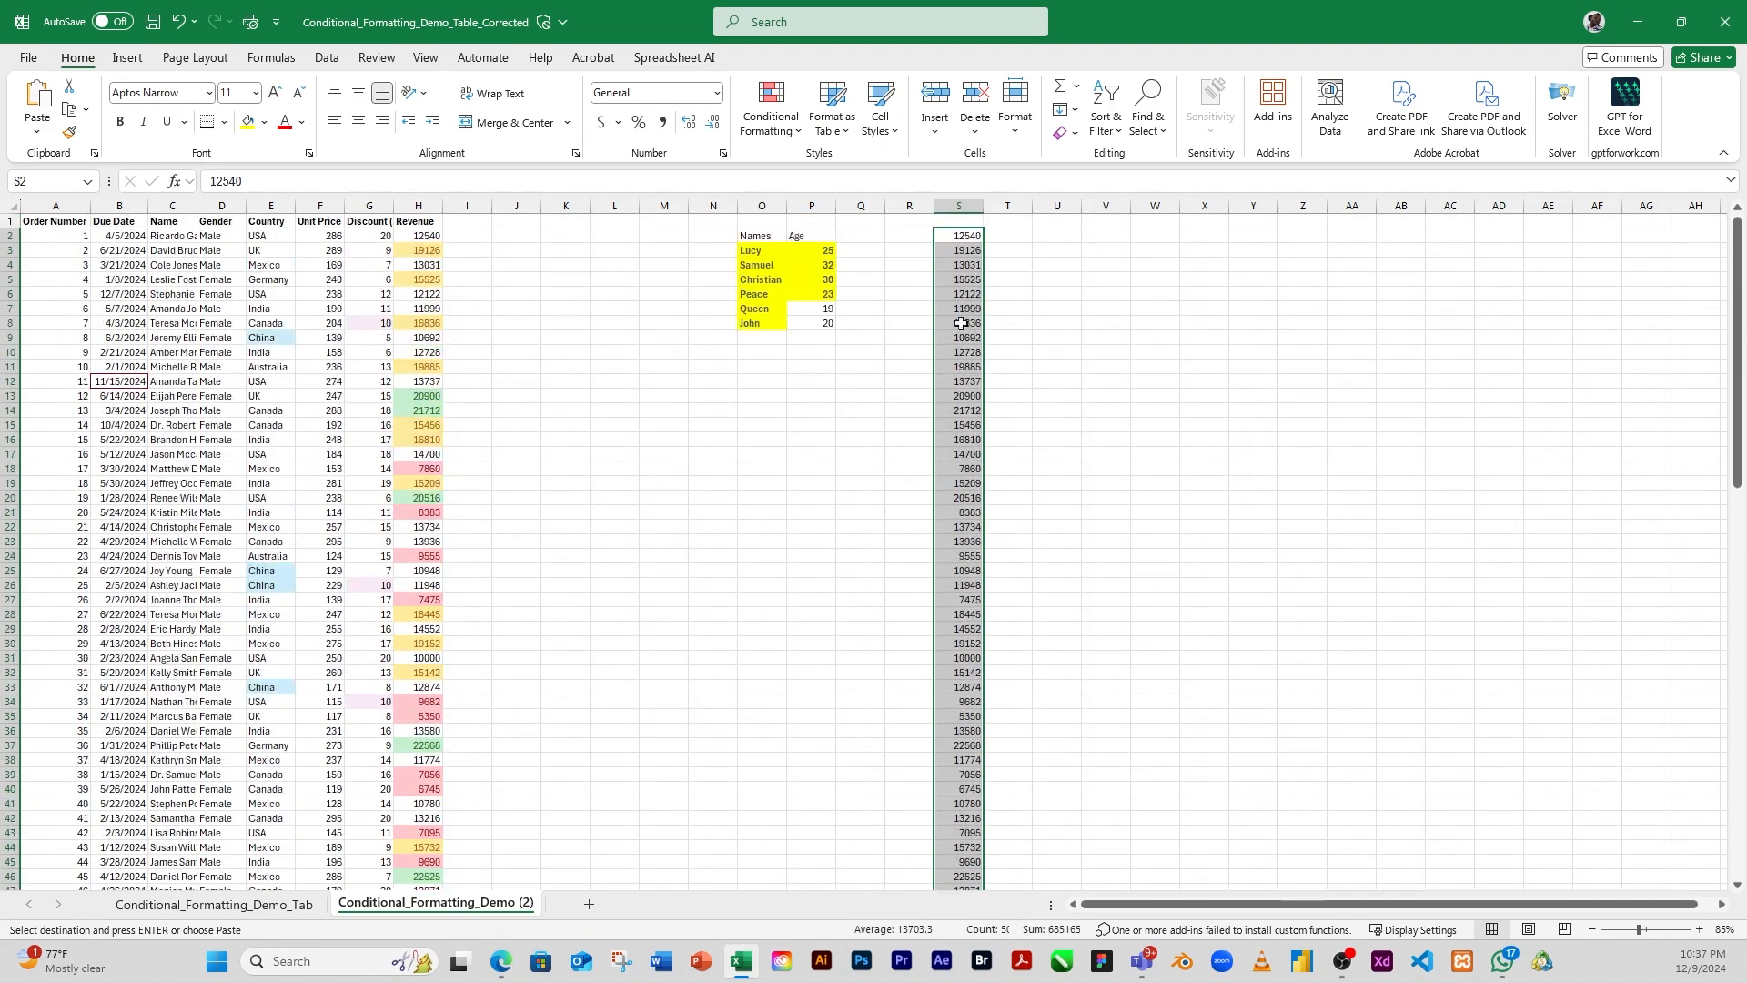
left_click(793, 131)
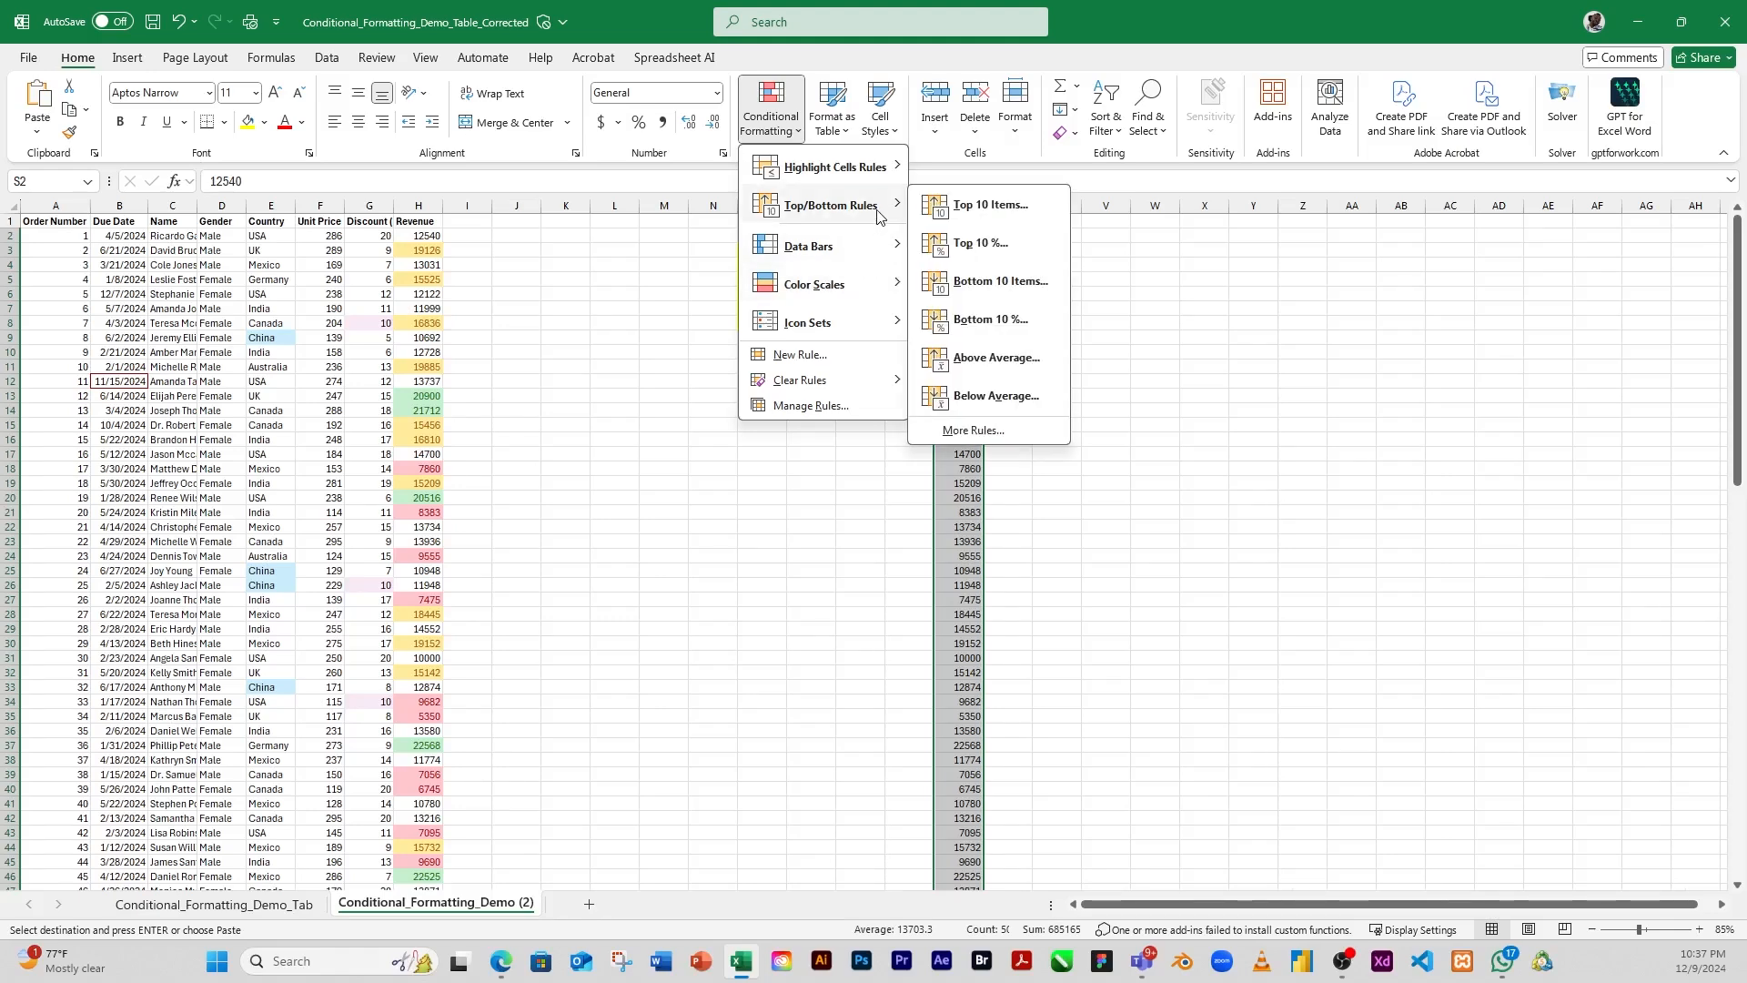
left_click(1021, 213)
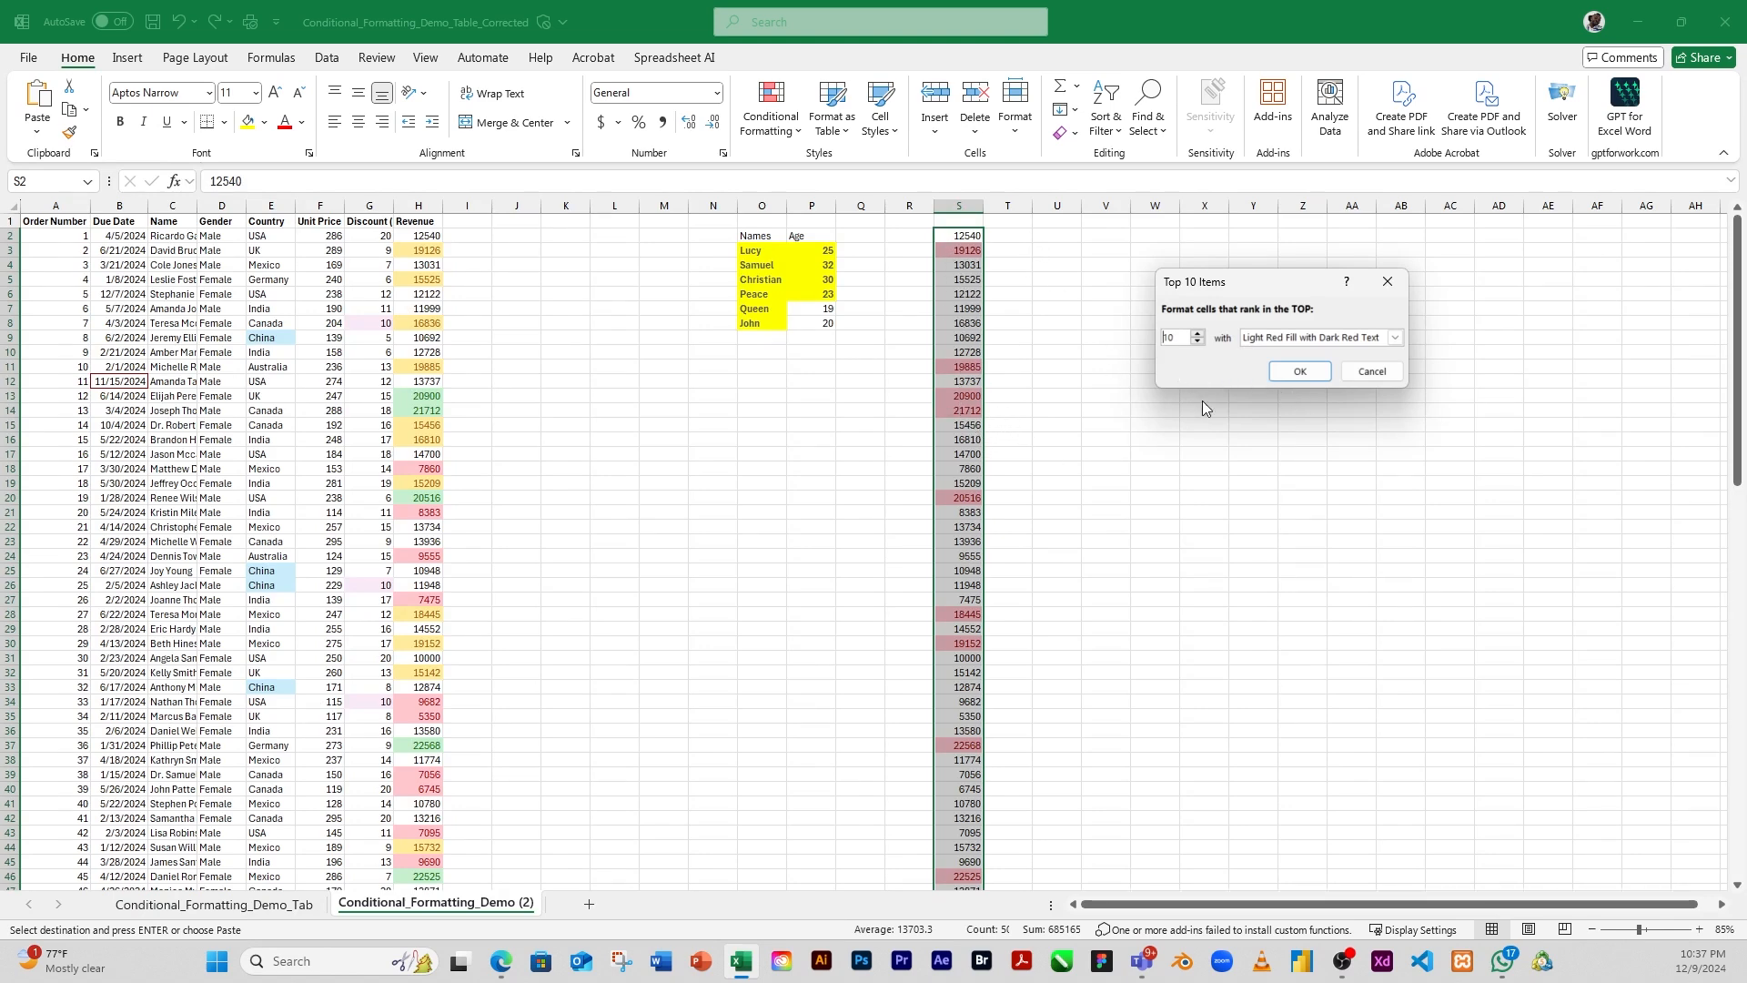
left_click(1298, 372)
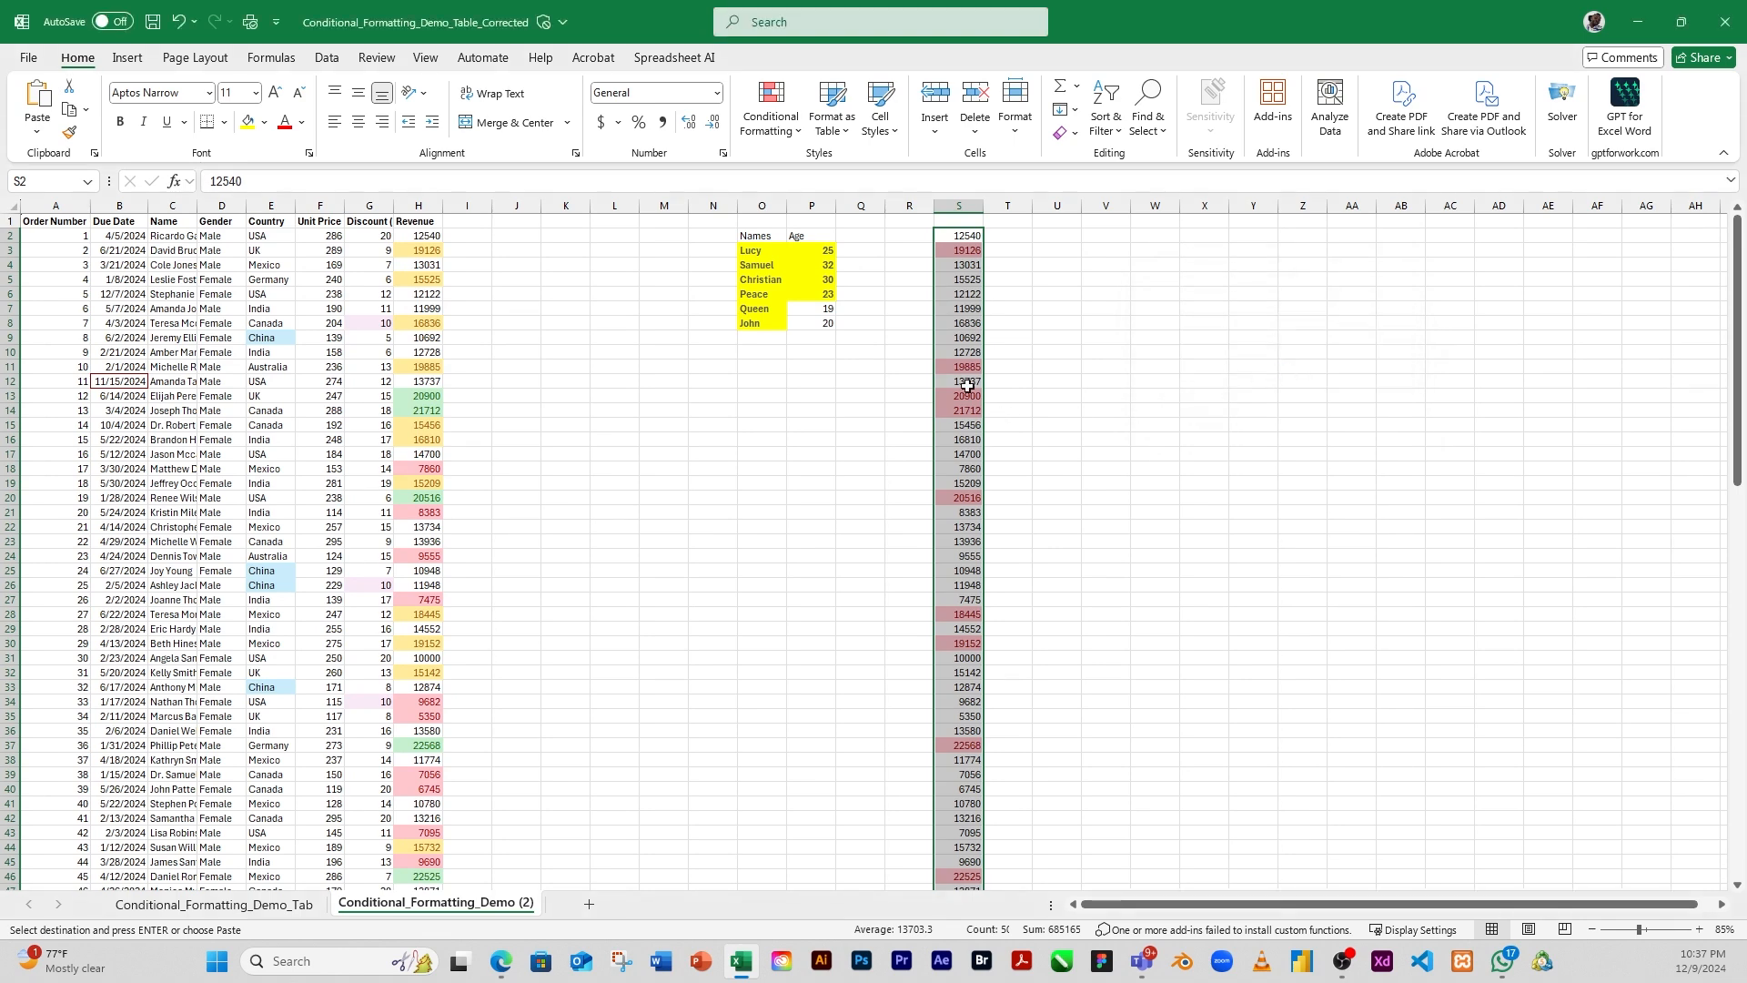
Apply a Top 10% rule to S2:S51 with Yellow Fill with Dark Yellow Text
scroll(973, 429, "down", 7)
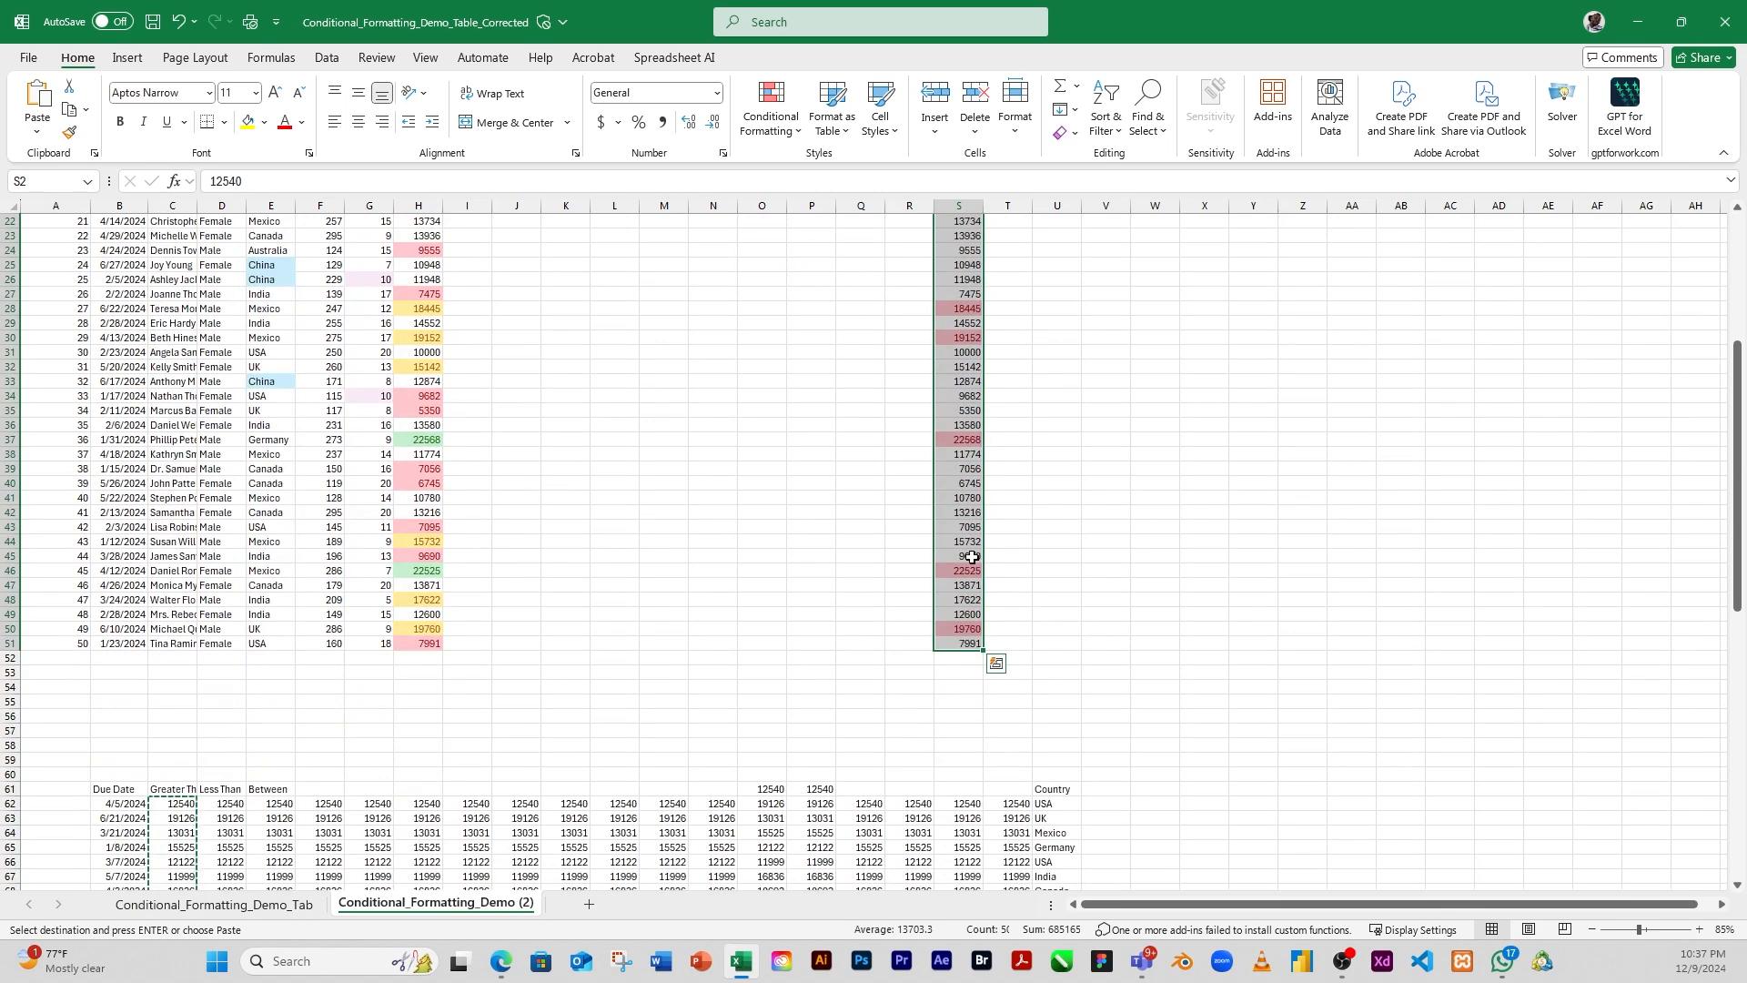
scroll(972, 321, "up", 2)
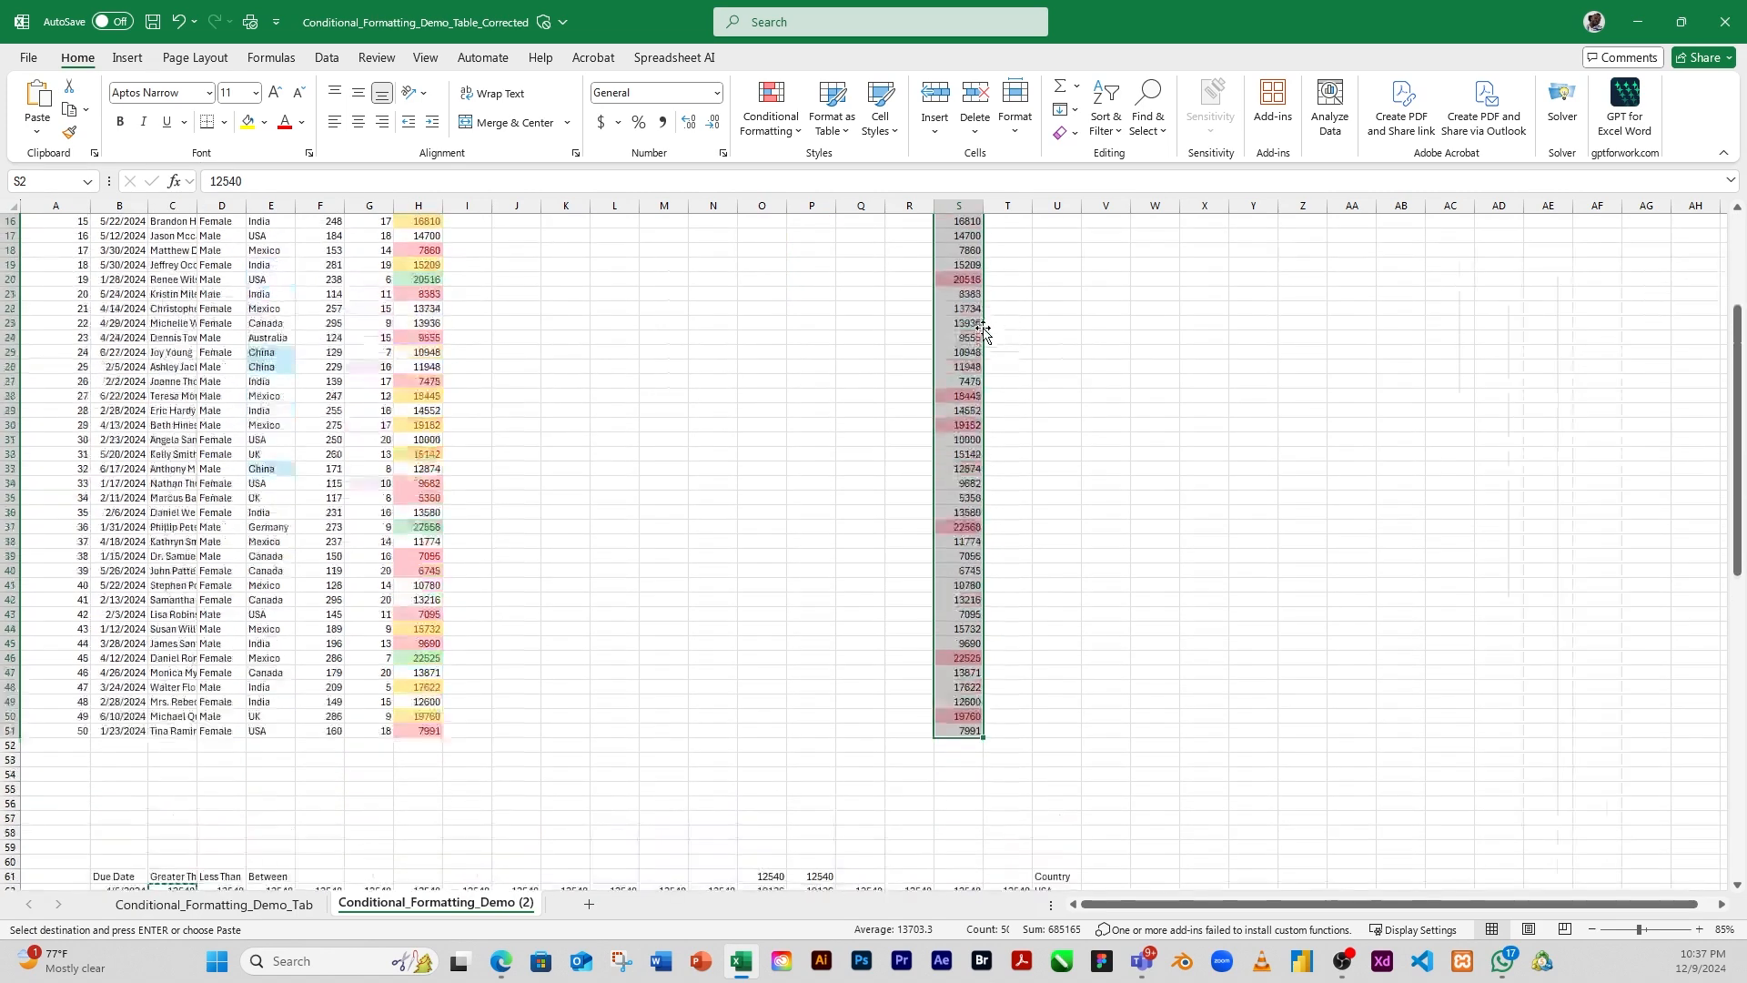
scroll(973, 289, "up", 2)
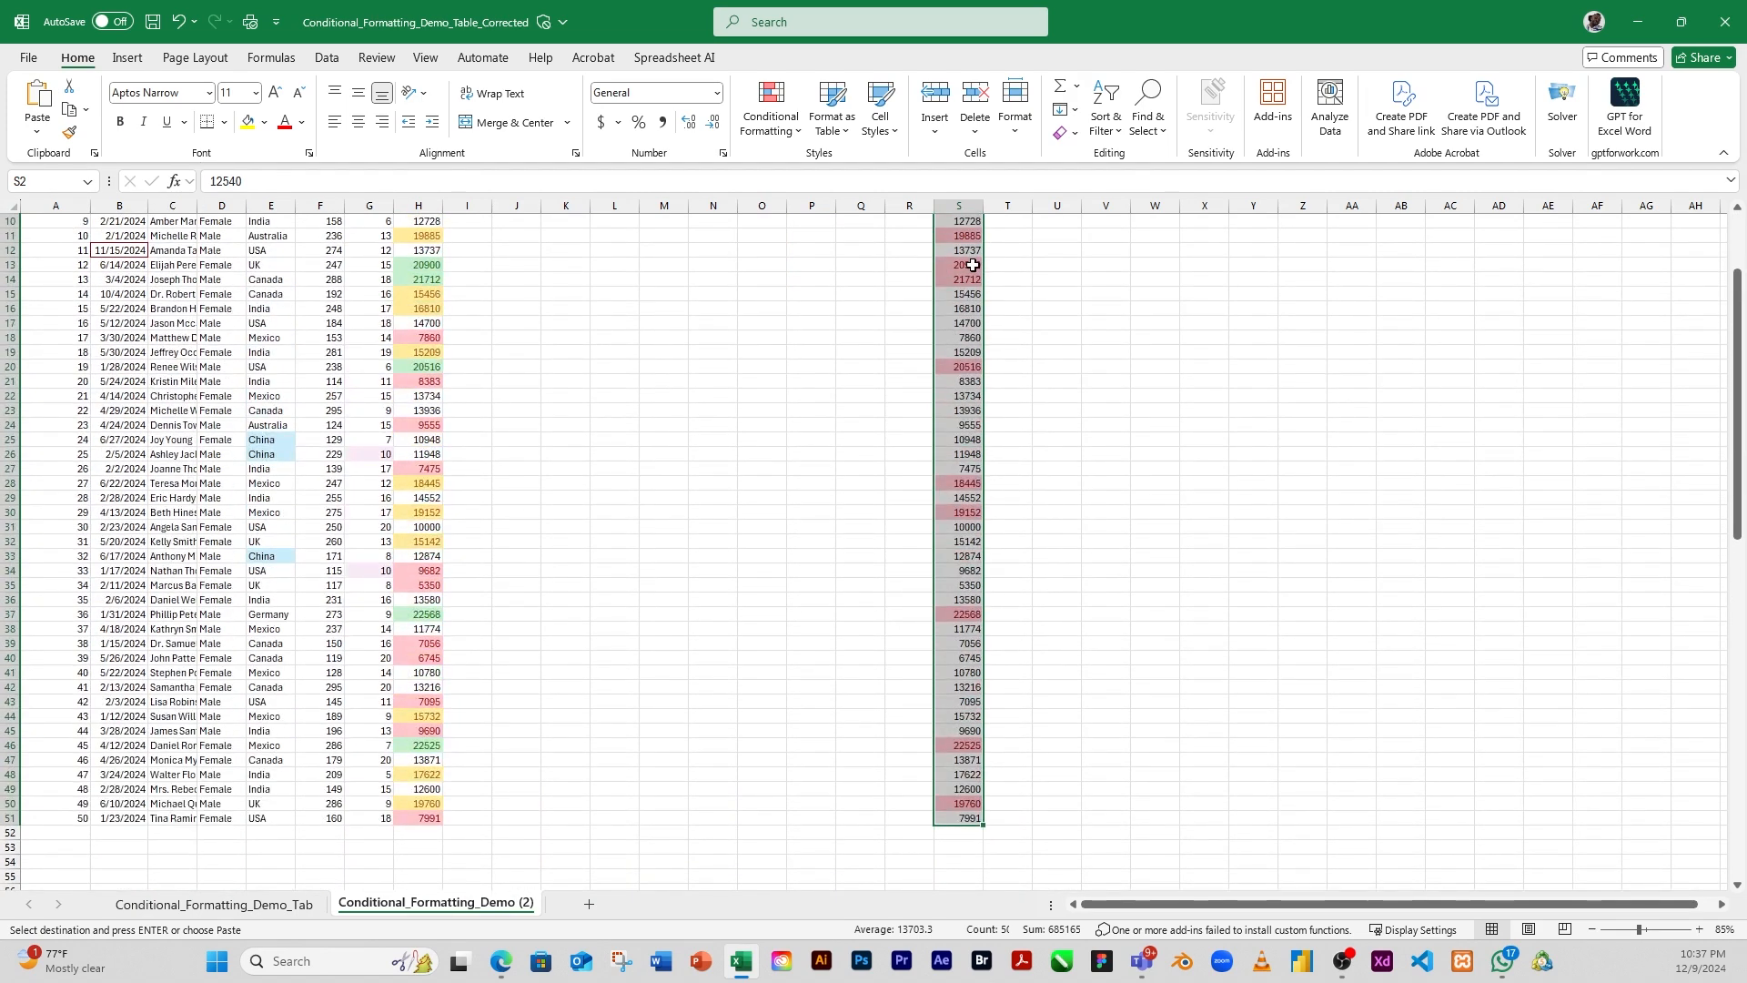
scroll(972, 259, "up", 3)
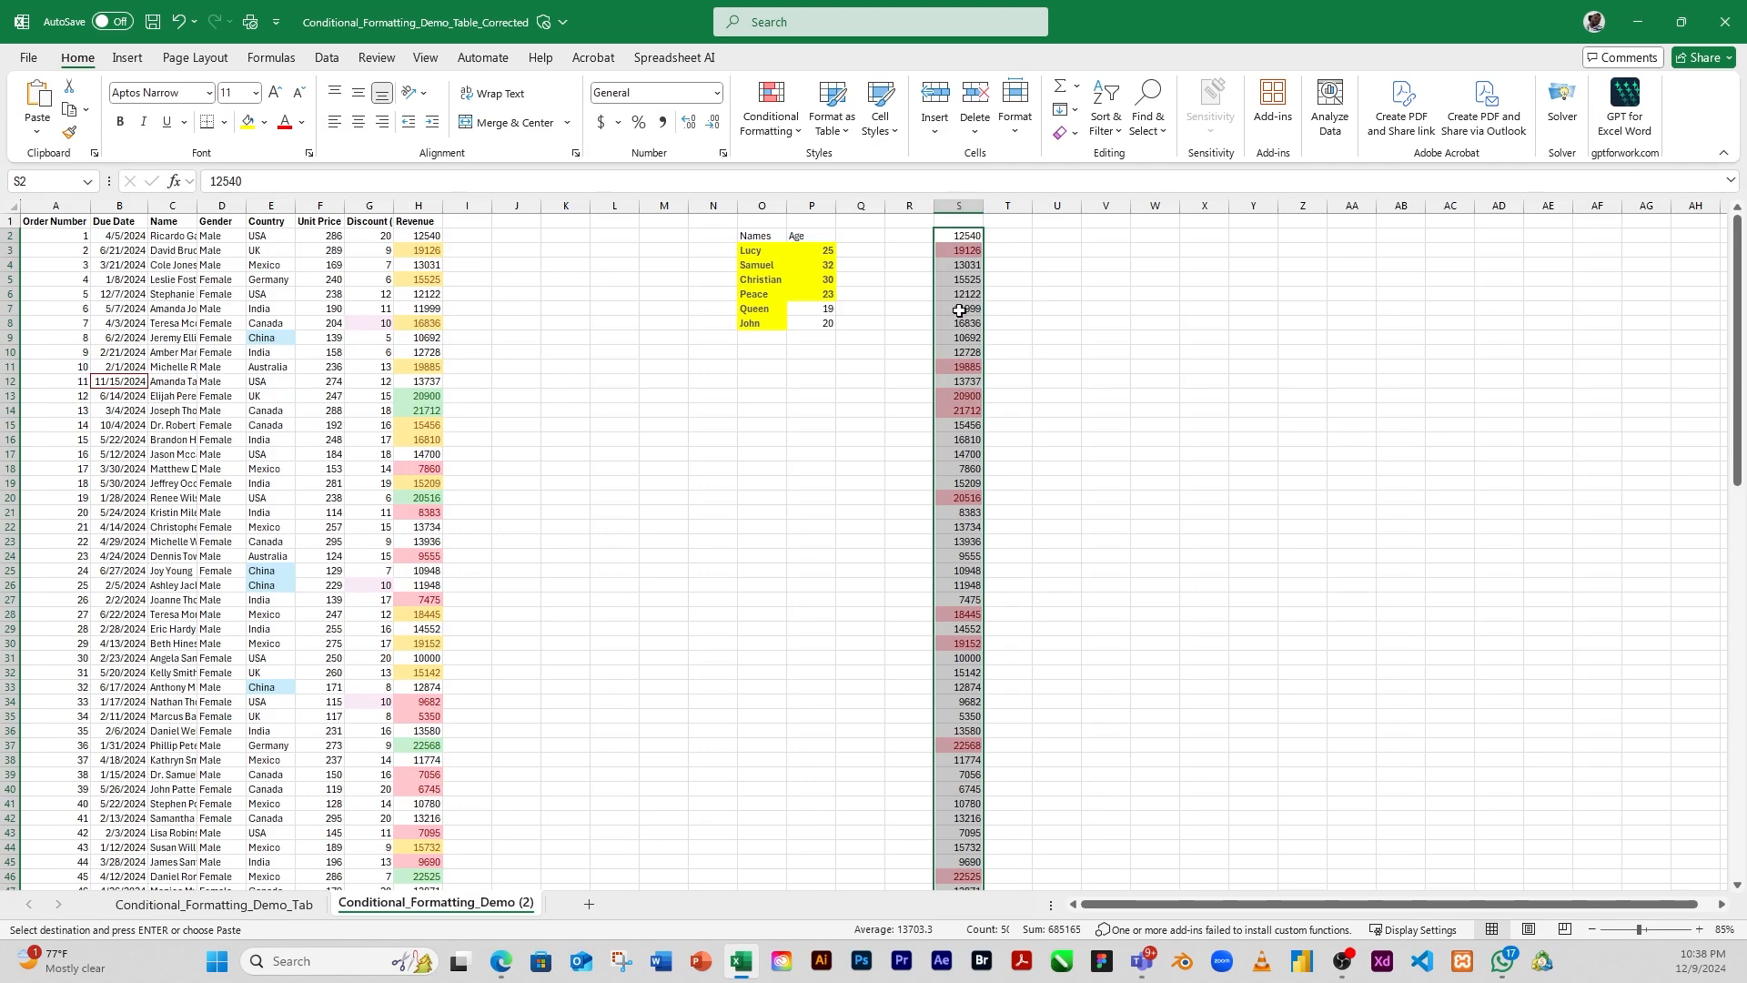
left_click(770, 117)
mouse_move(879, 218)
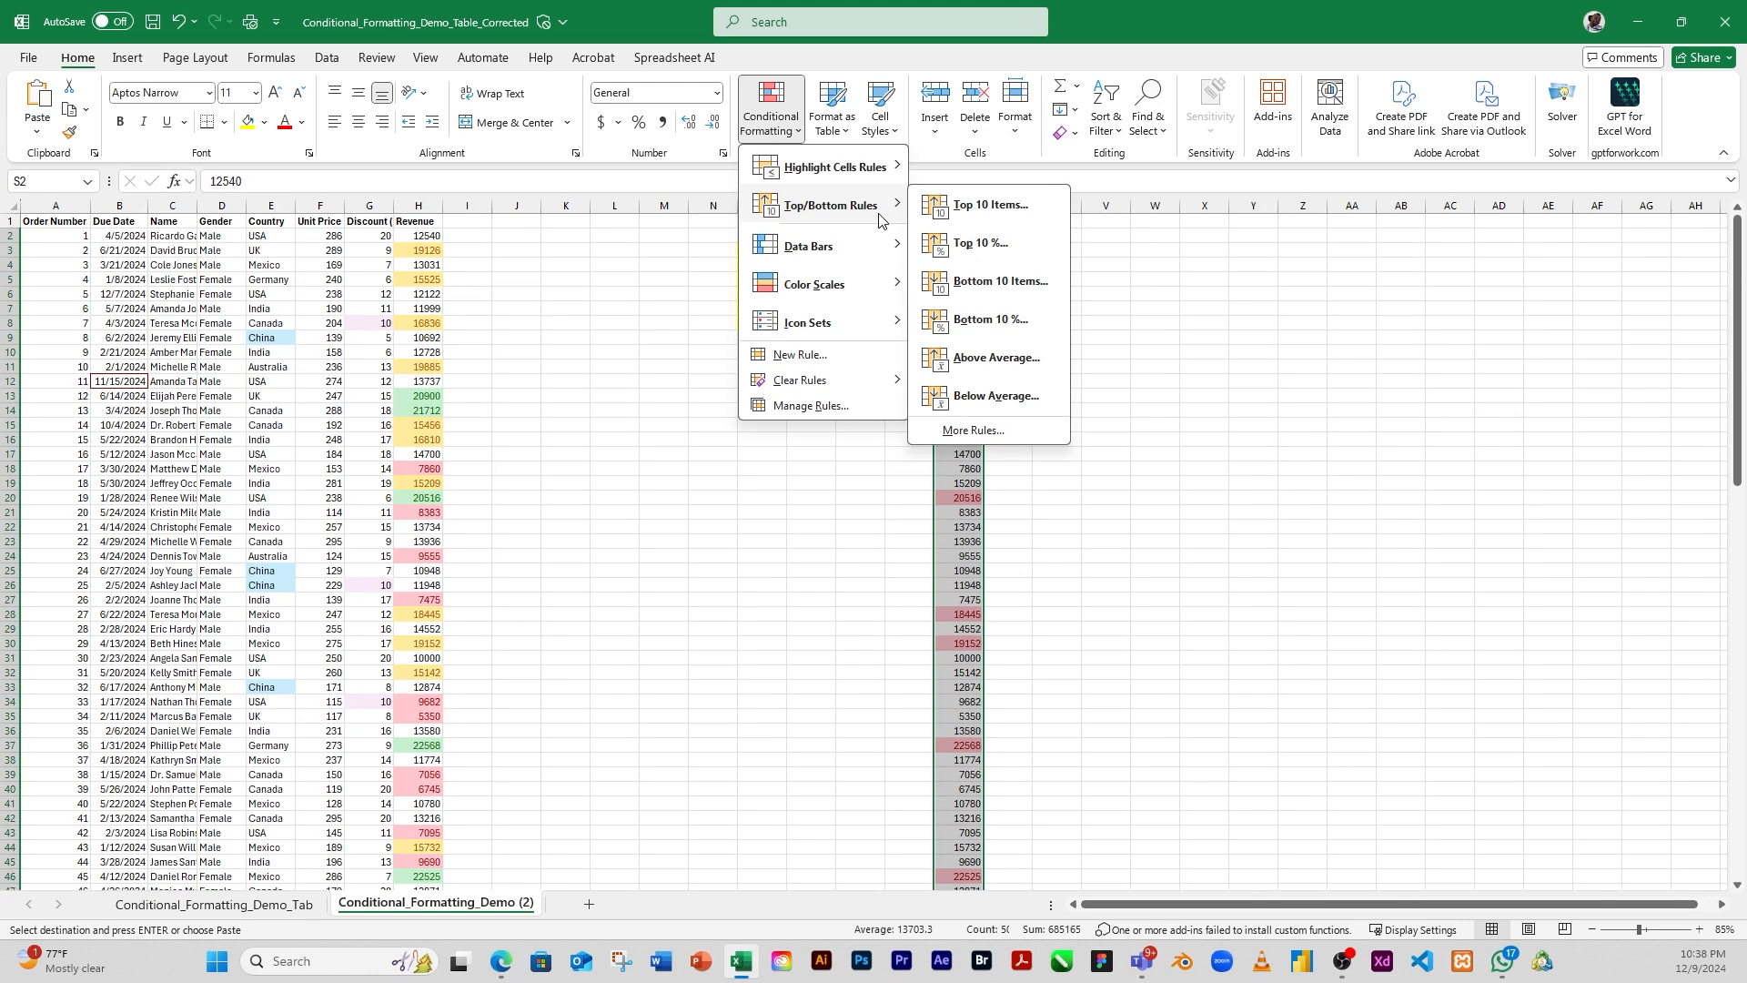
left_click(992, 252)
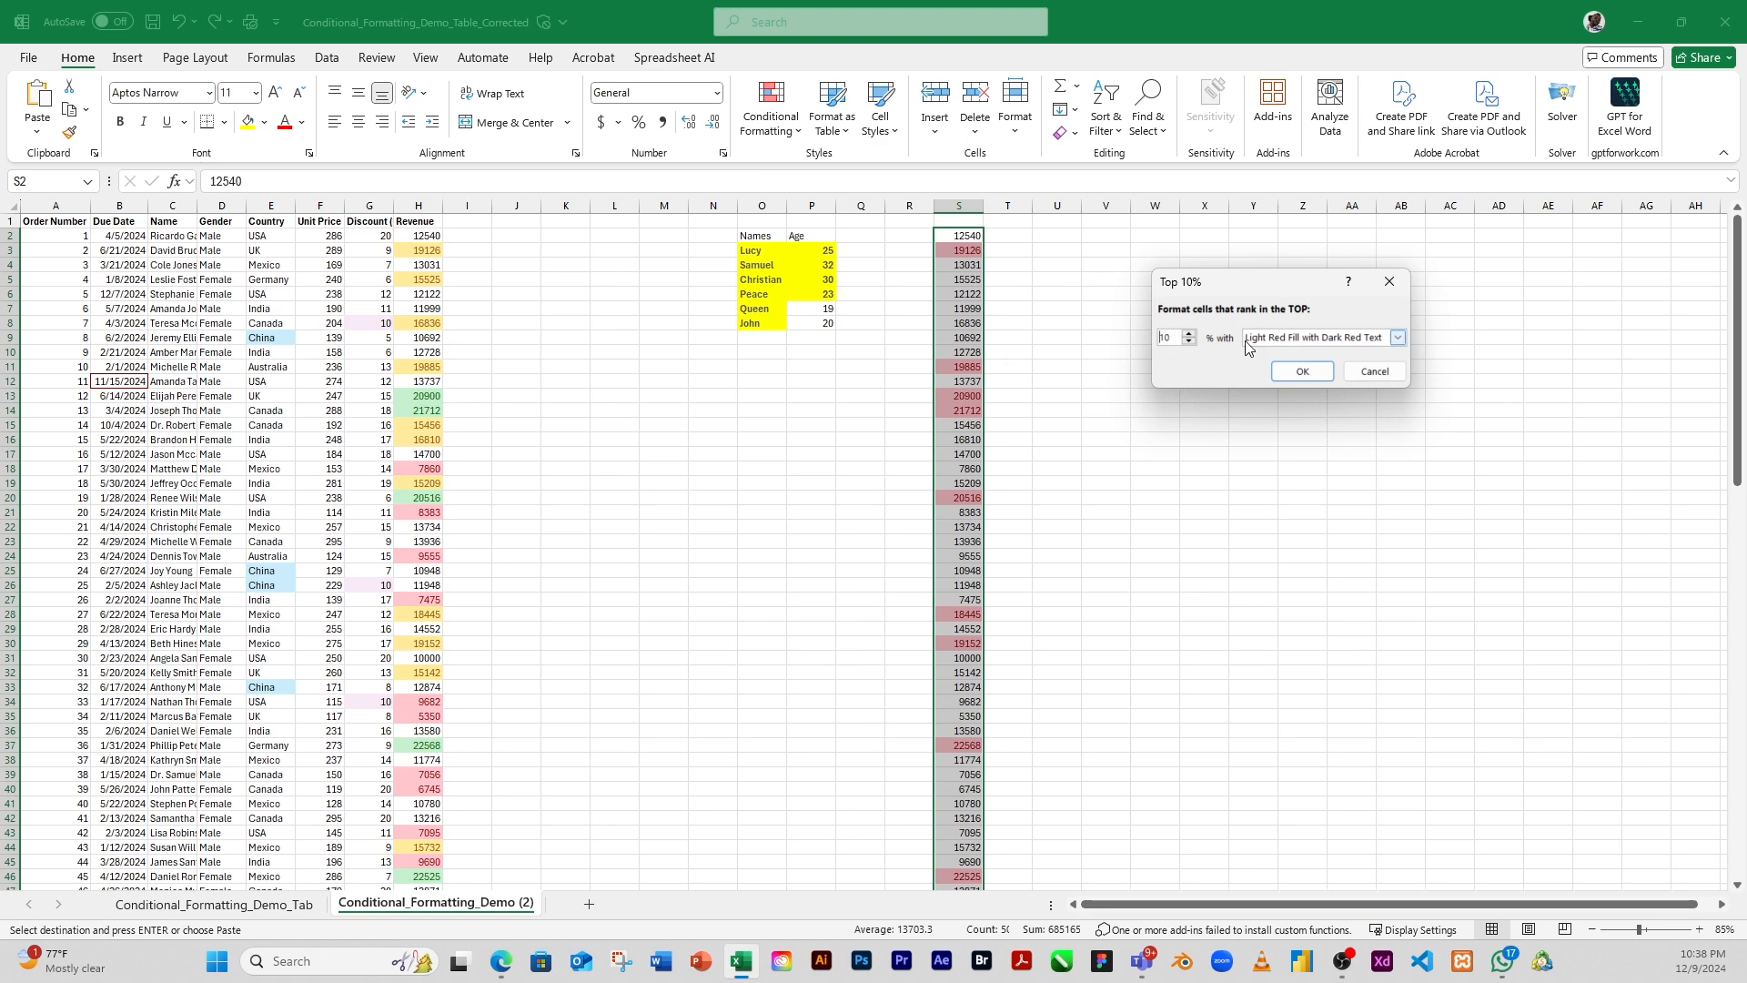
left_click(1322, 341)
left_click(1266, 367)
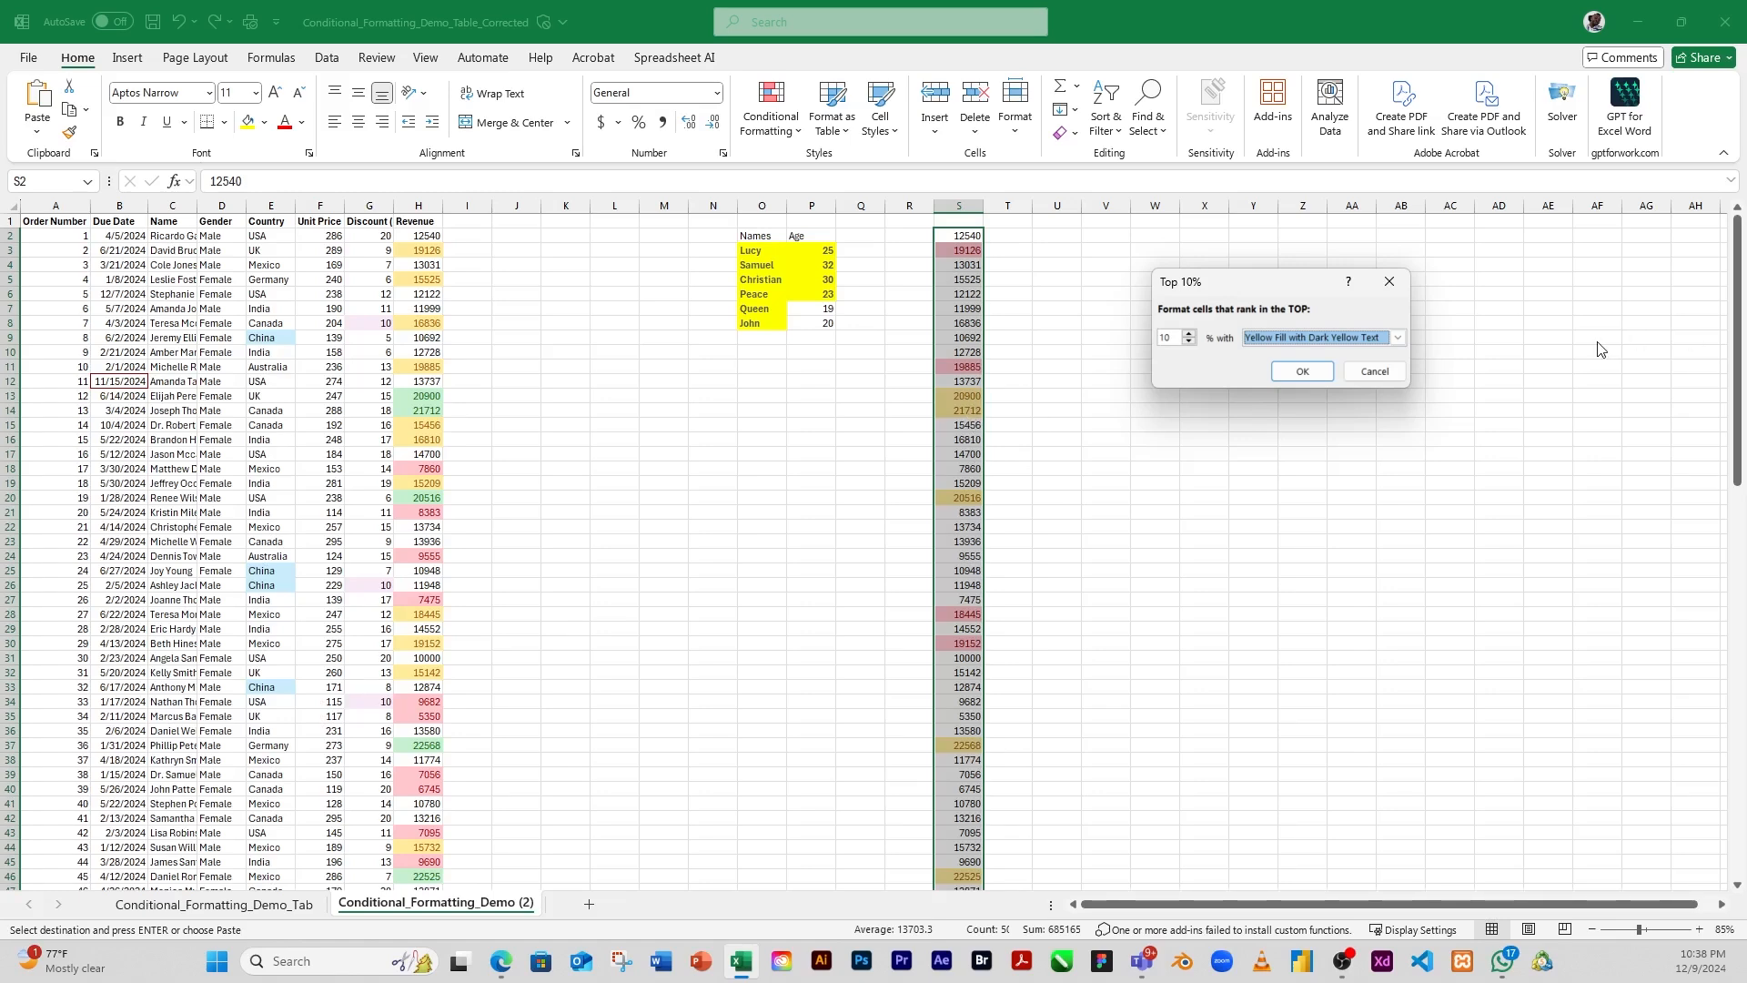
left_click(1303, 371)
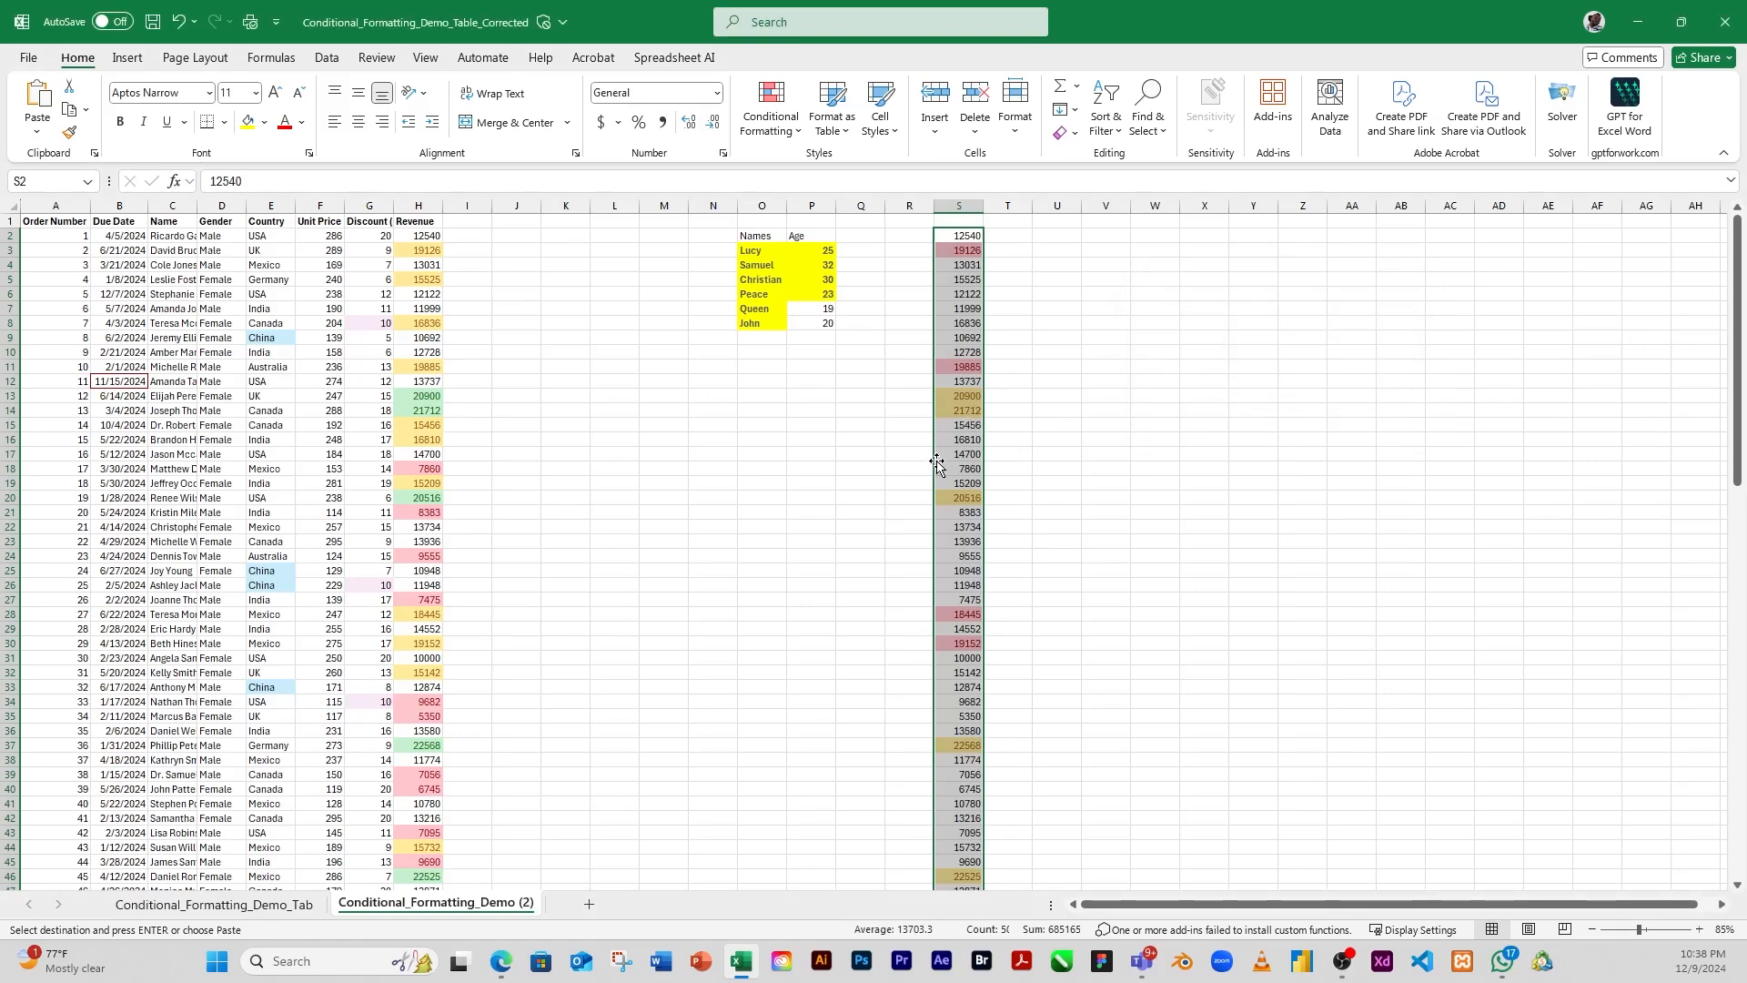
Apply a Bottom 10 Items rule to S2:S51 that formats the lowest 10 values with red text
scroll(965, 491, "down", 7)
scroll(949, 582, "up", 7)
left_click(791, 143)
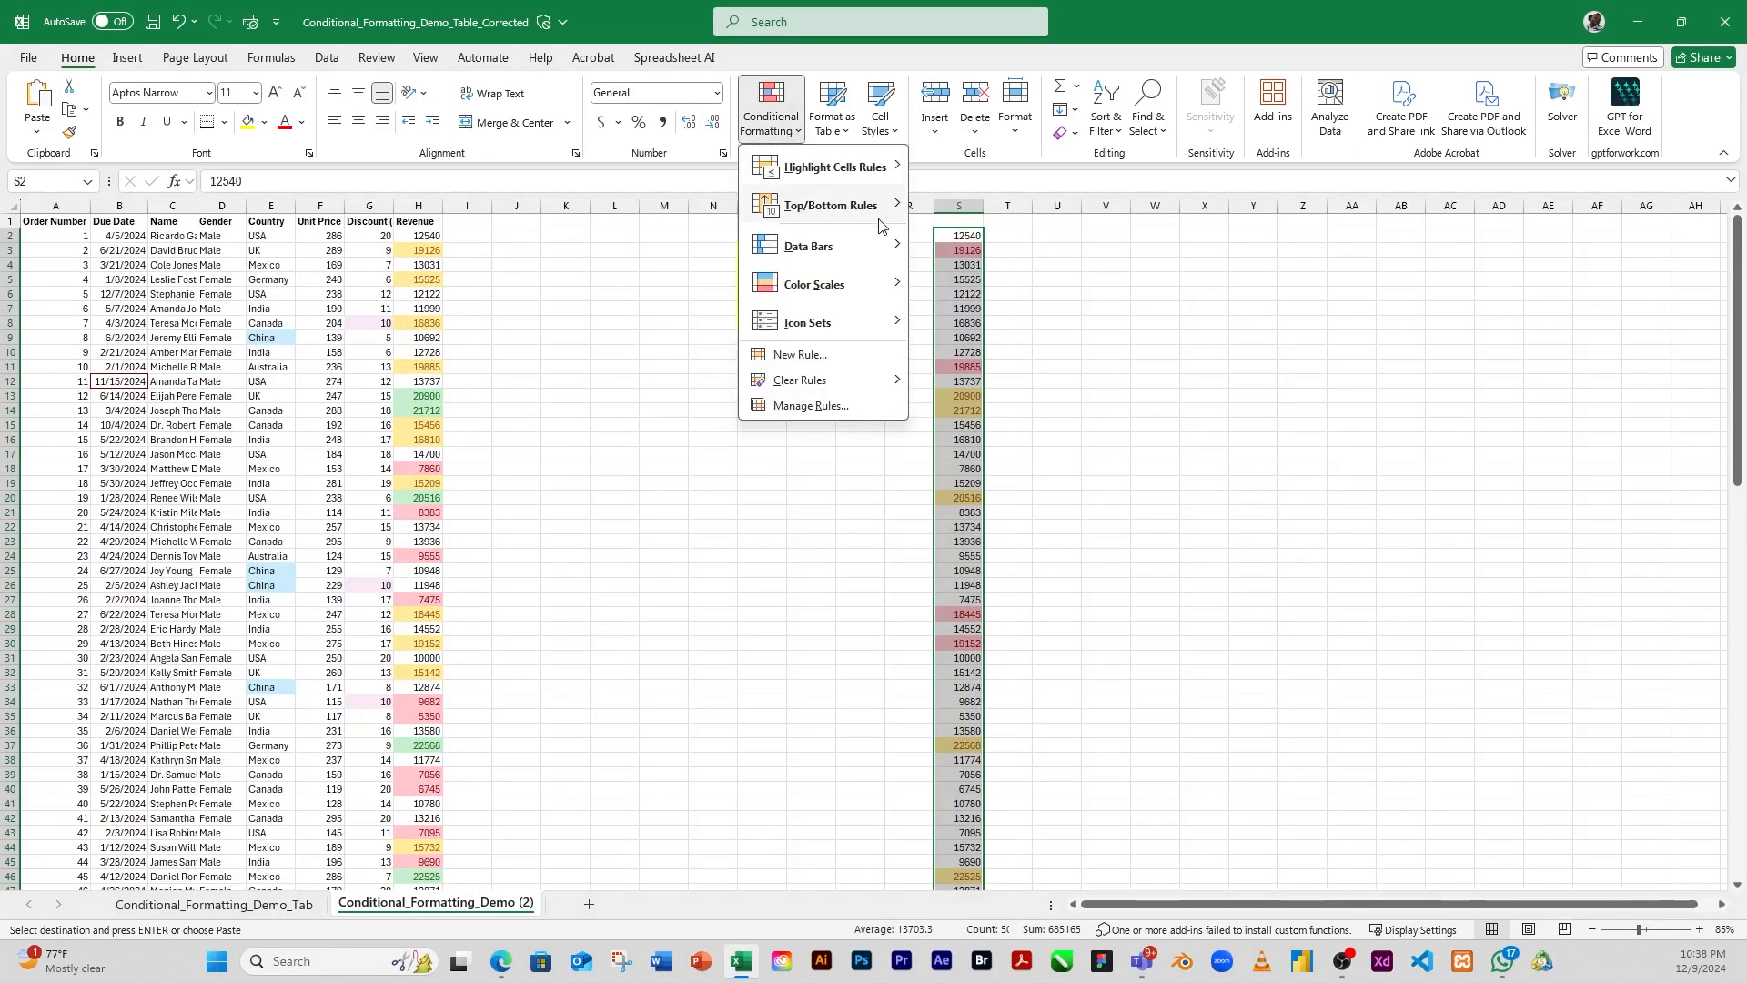
mouse_move(878, 208)
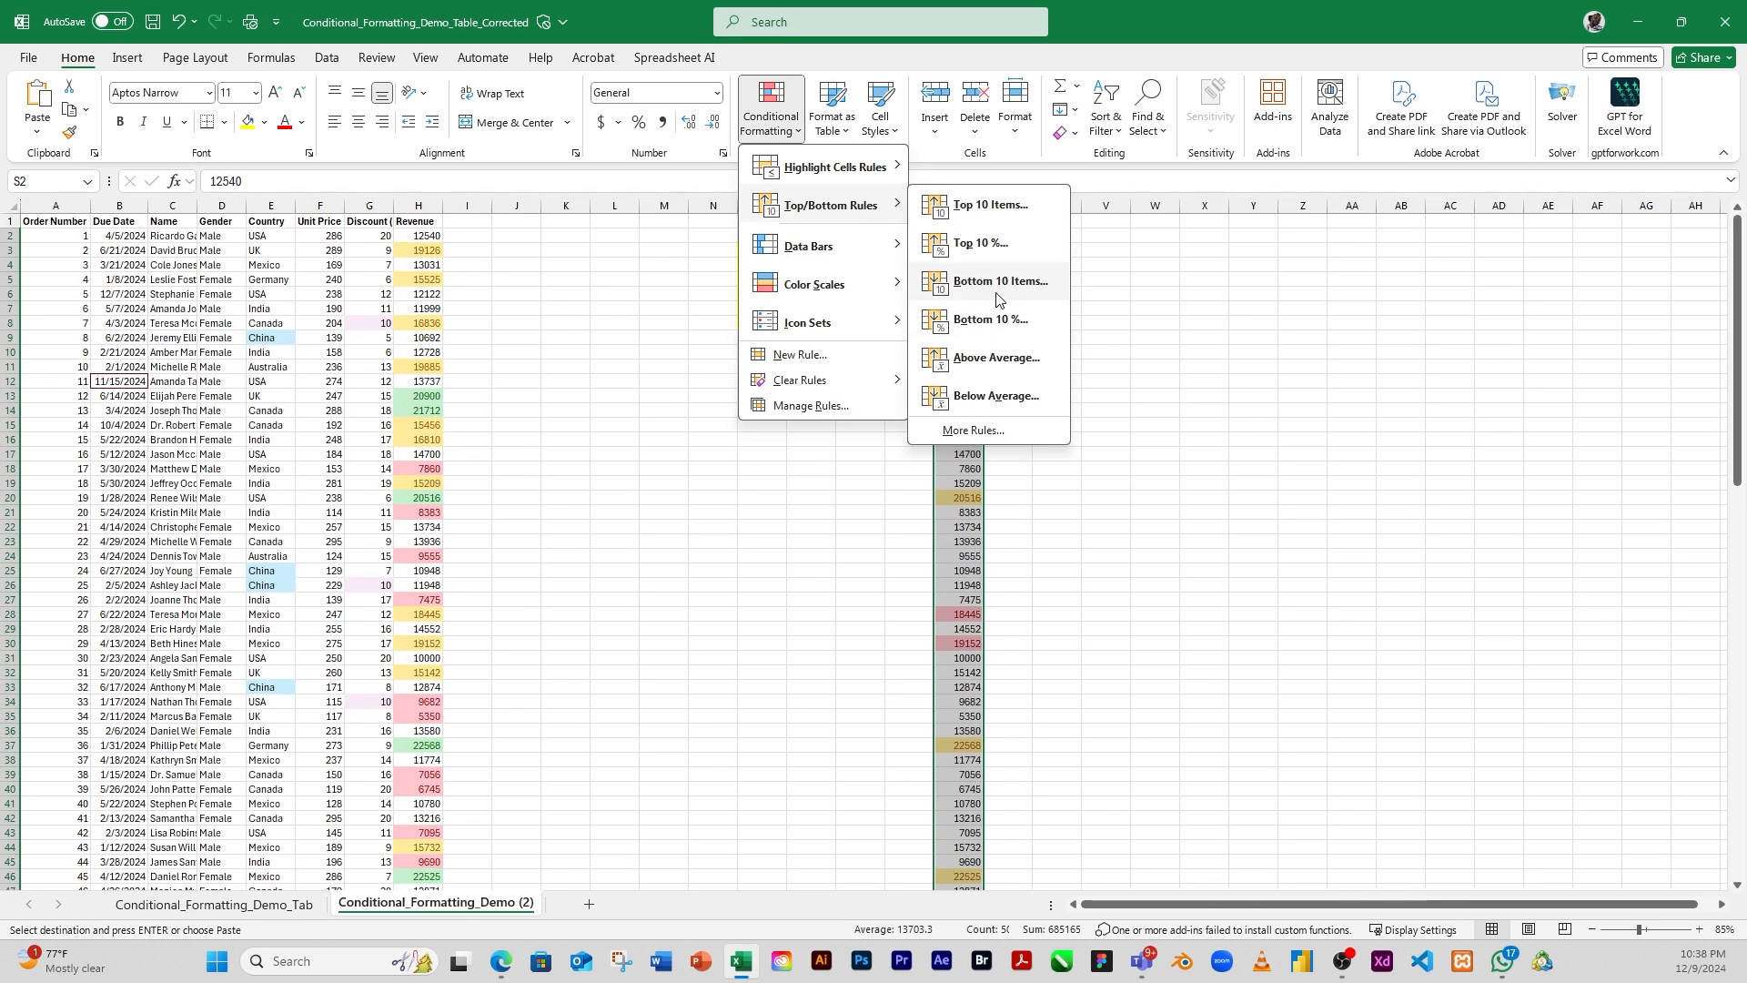
left_click(1005, 290)
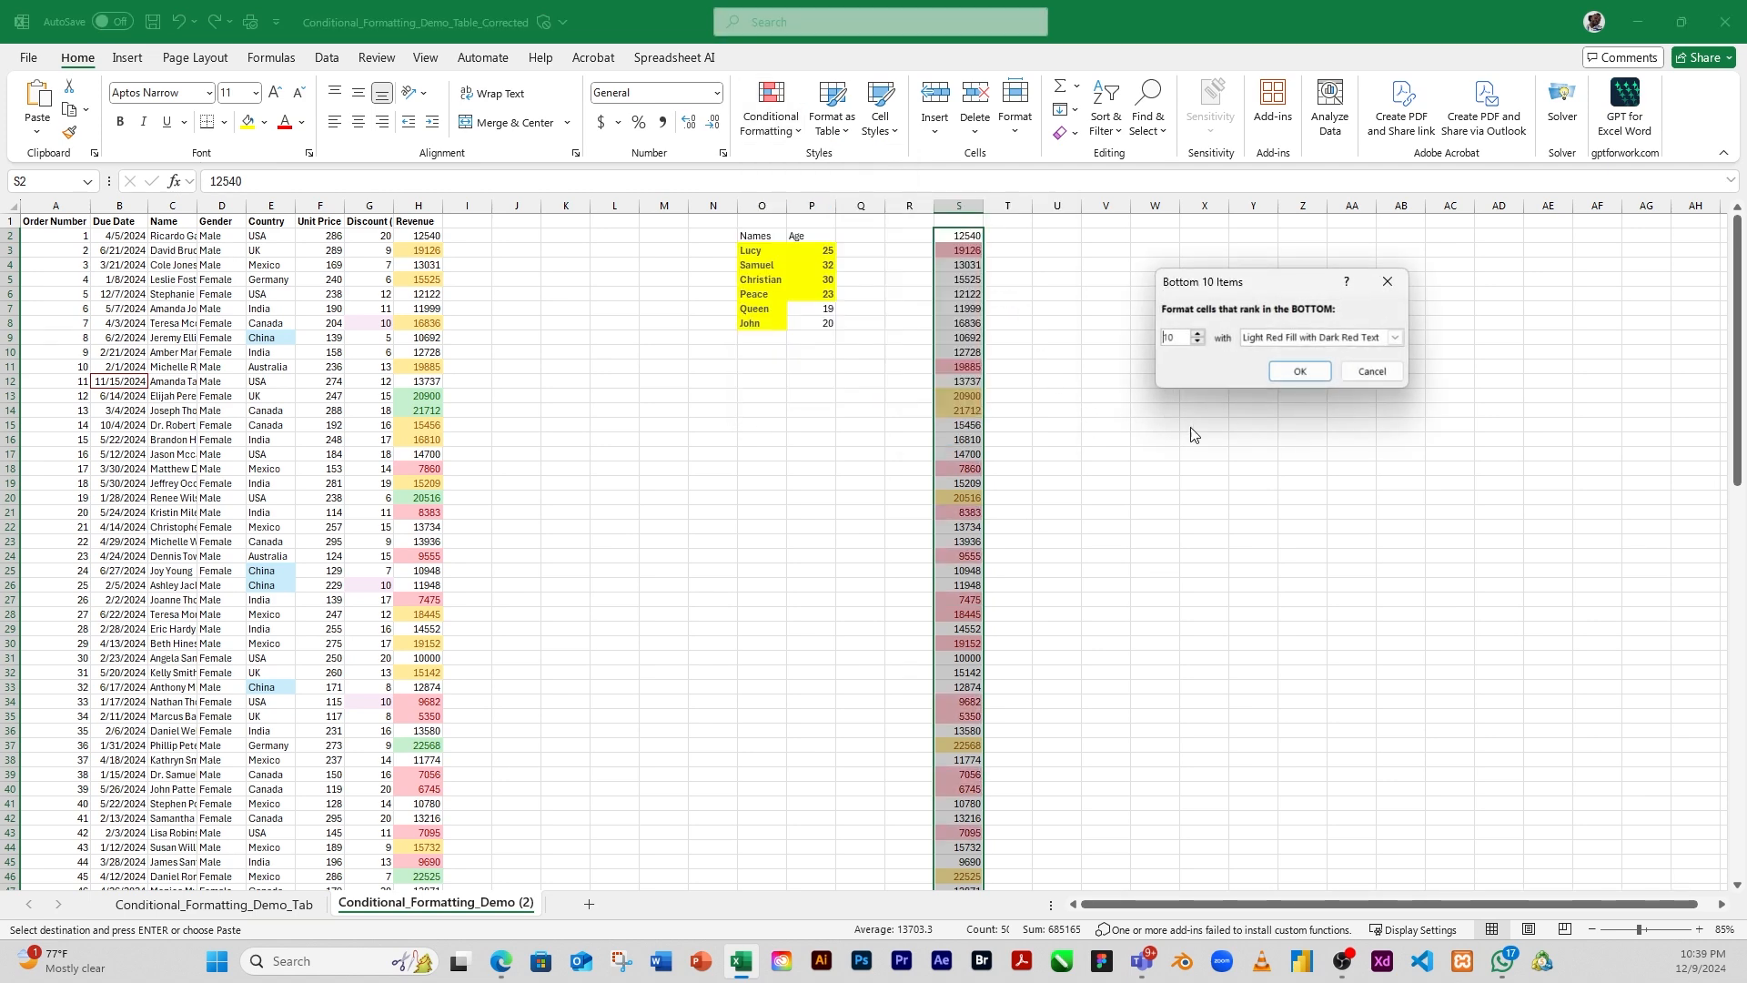
key("Return")
left_click(959, 600)
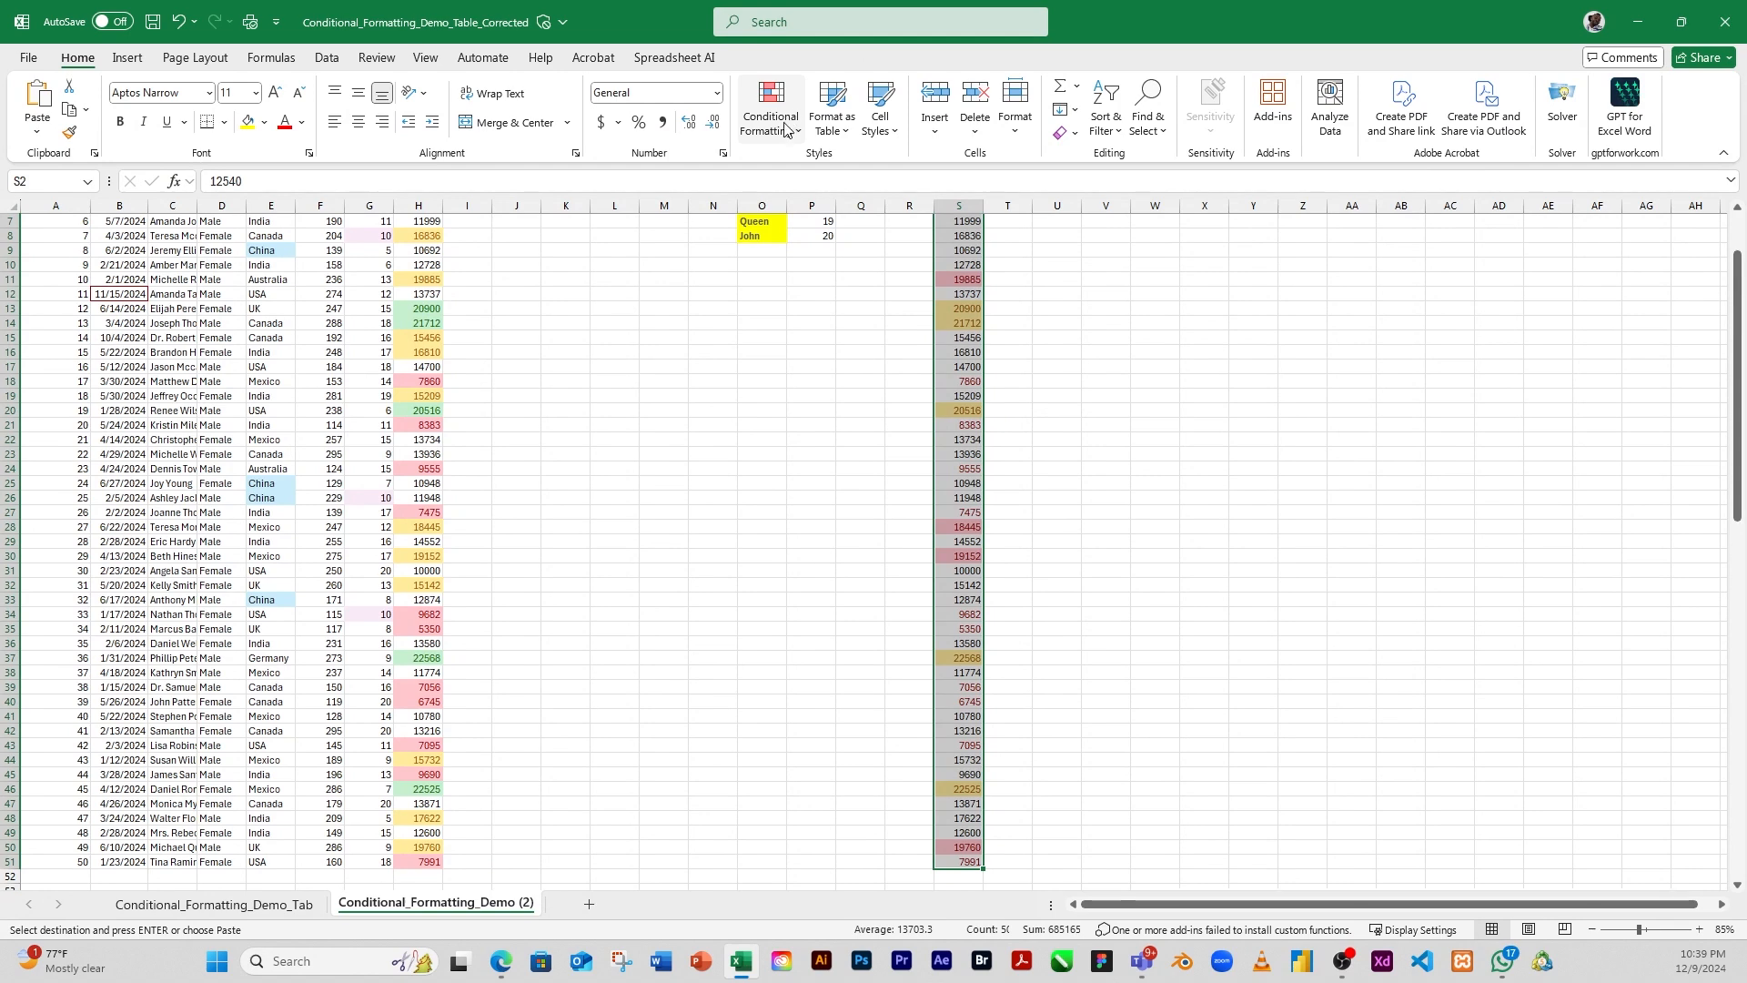
Start an Above Average rule on S2:S51 with a custom format that uses a bold font
left_click(801, 134)
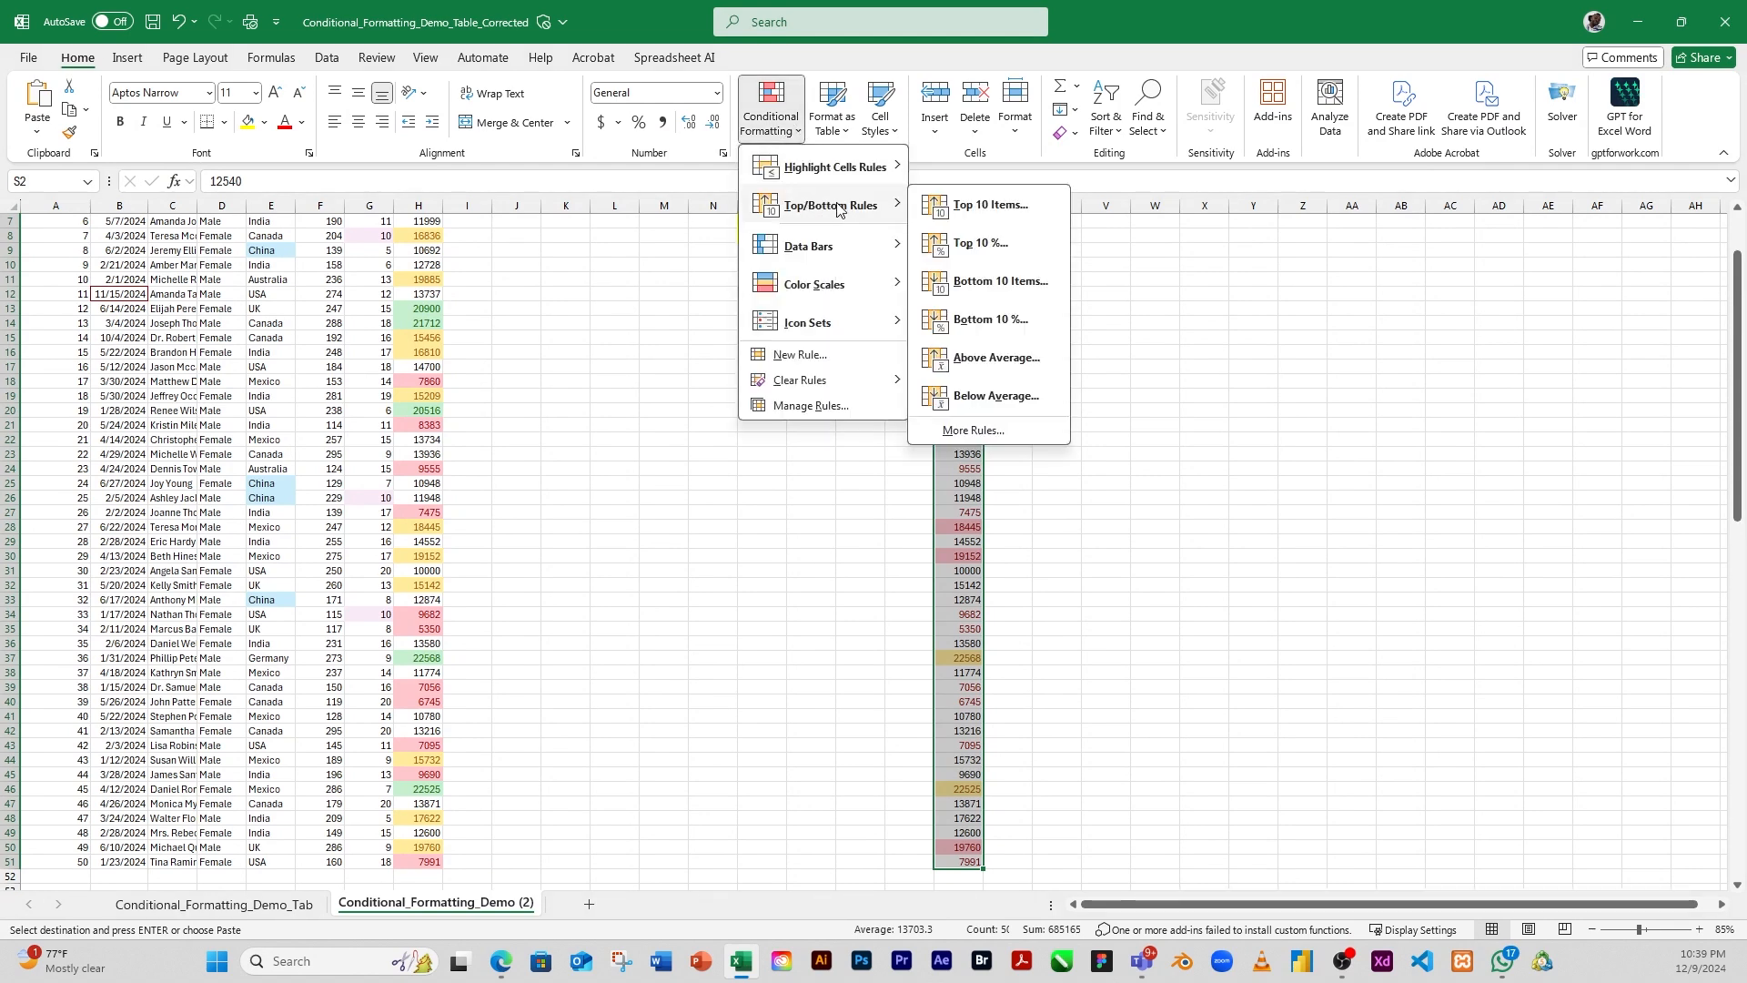
mouse_move(831, 205)
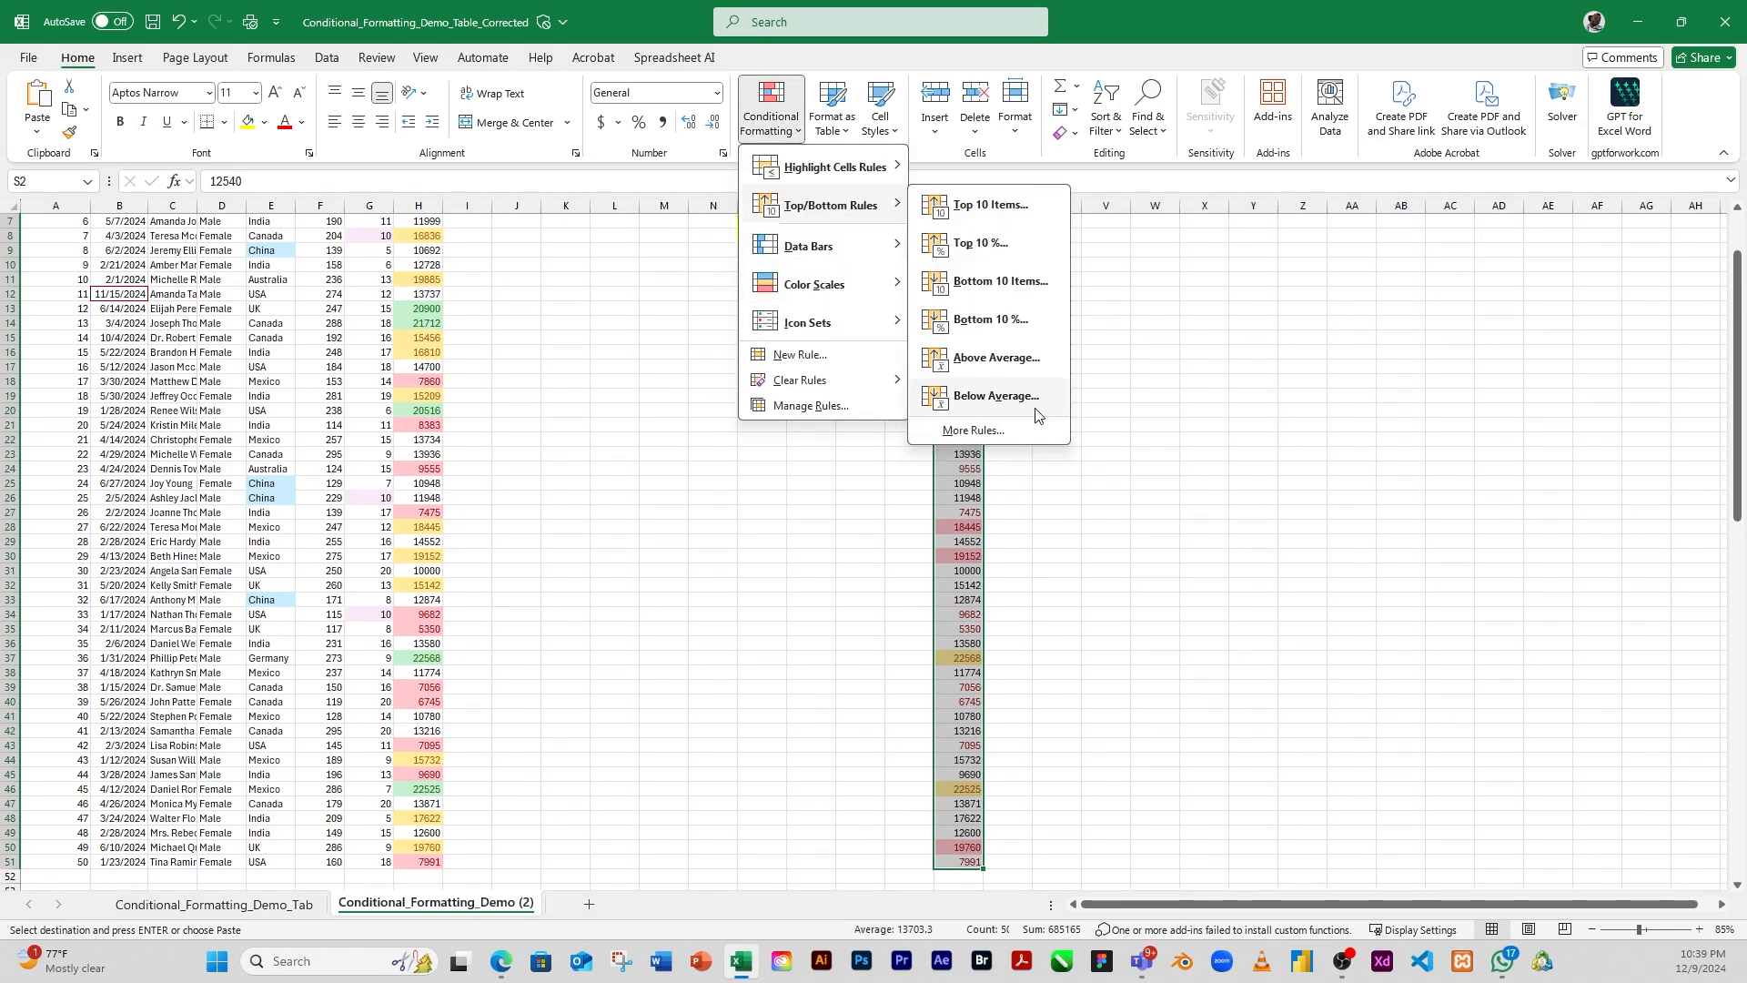
left_click(1020, 359)
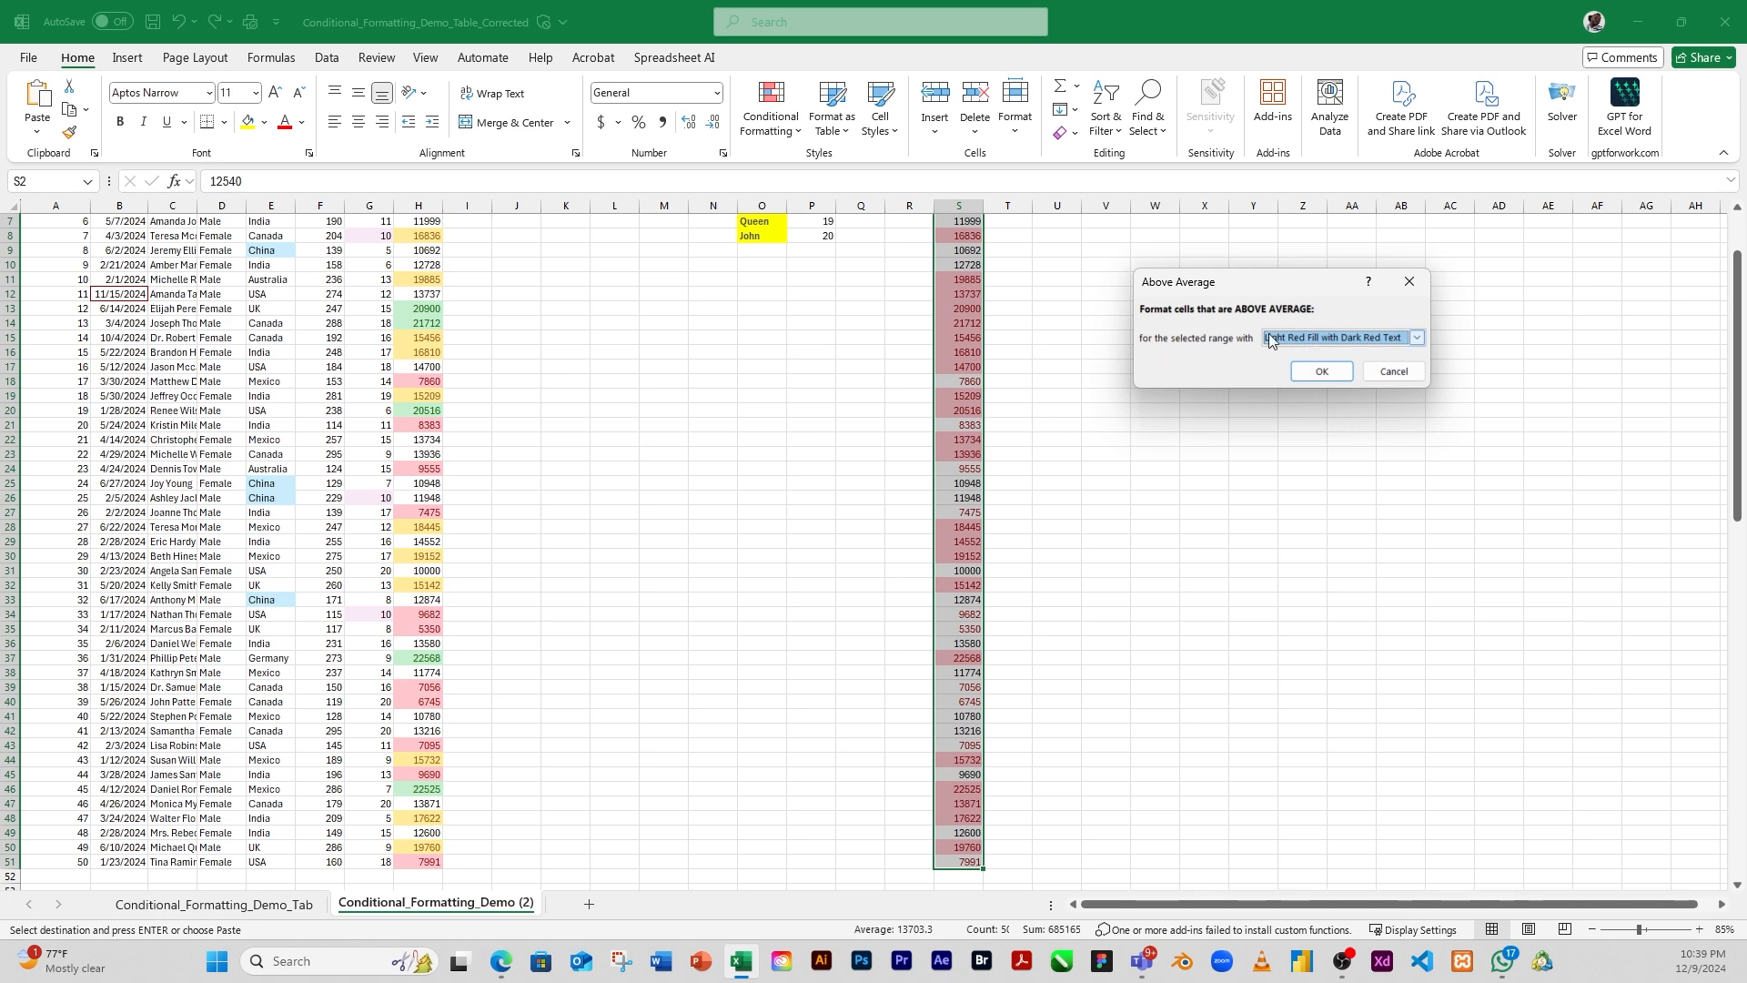
left_click(1344, 337)
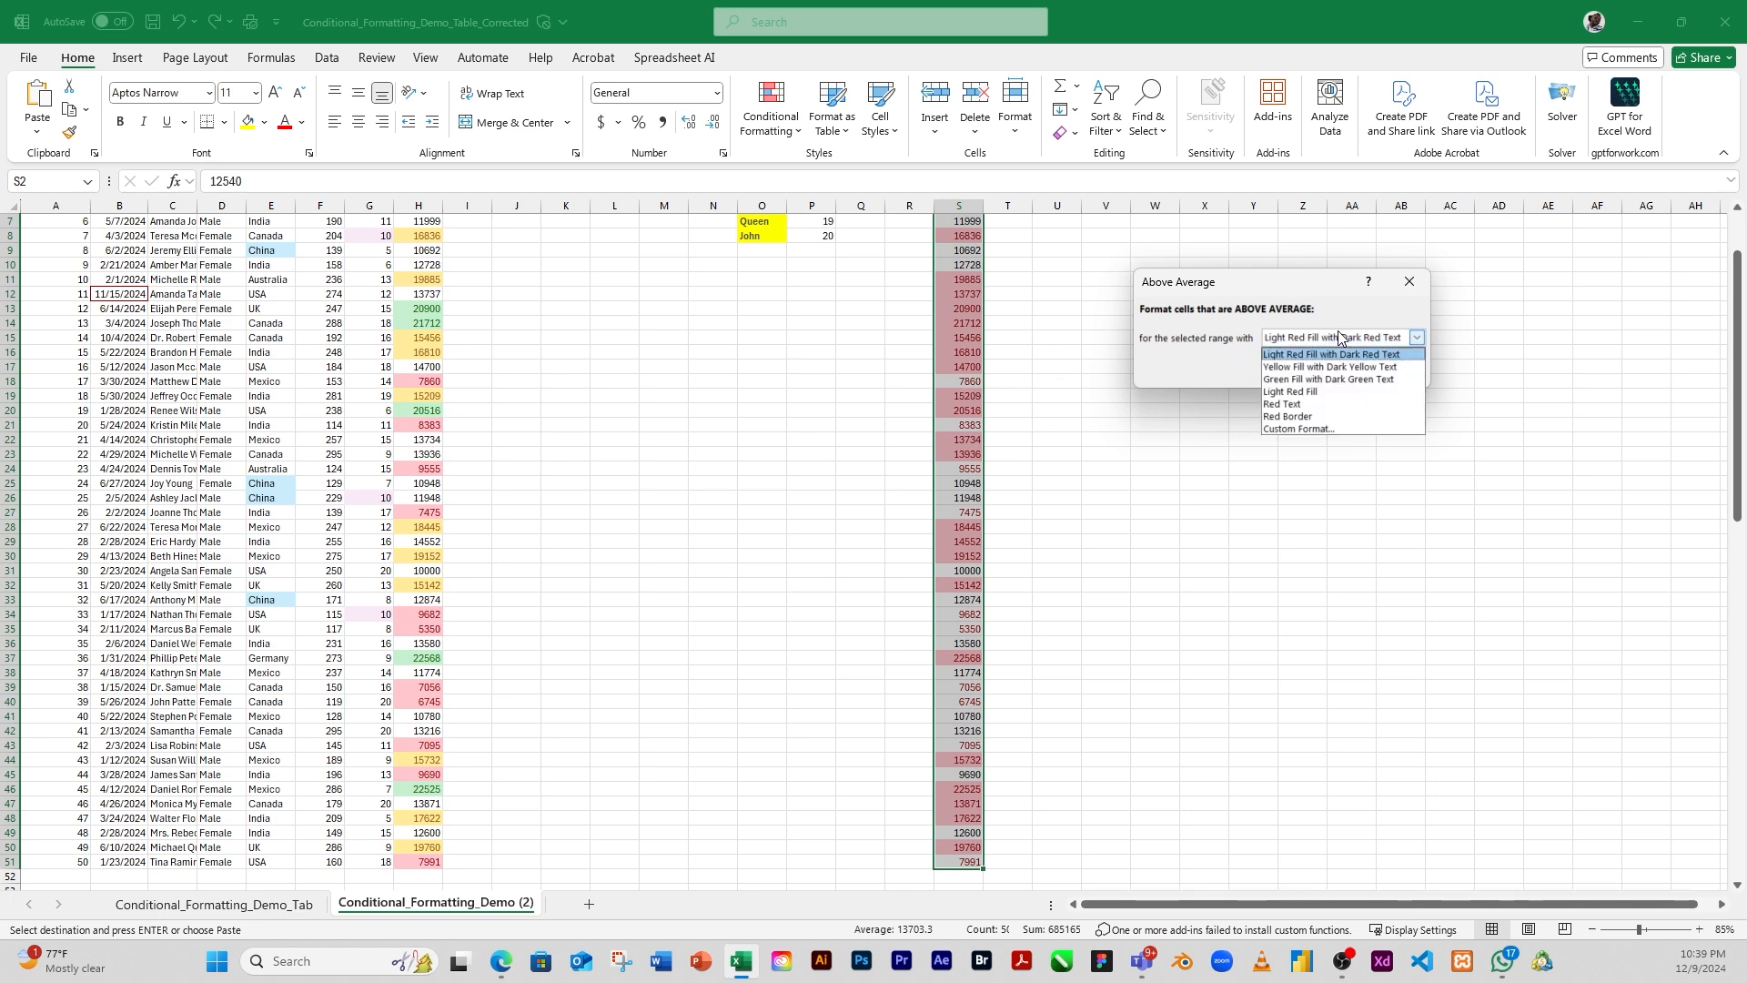
left_click(1318, 428)
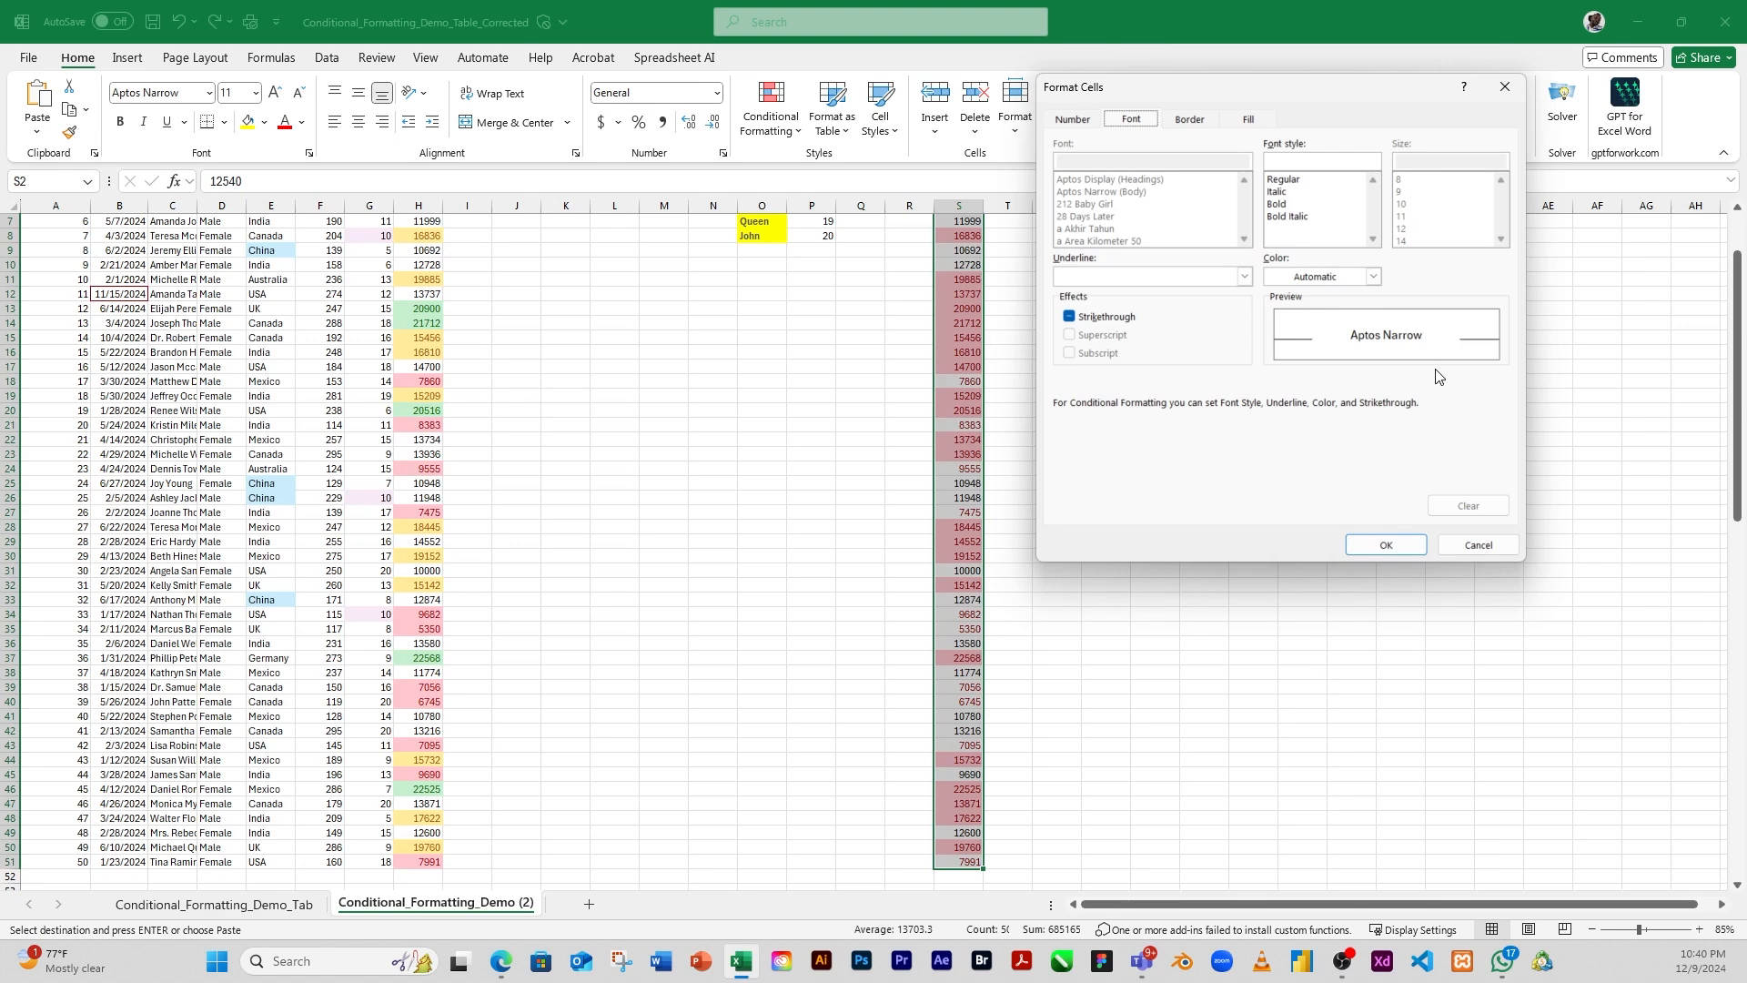
left_click(1280, 207)
Set the custom format's background fill to green and apply the Above Average rule to S2:S51
left_click(1243, 121)
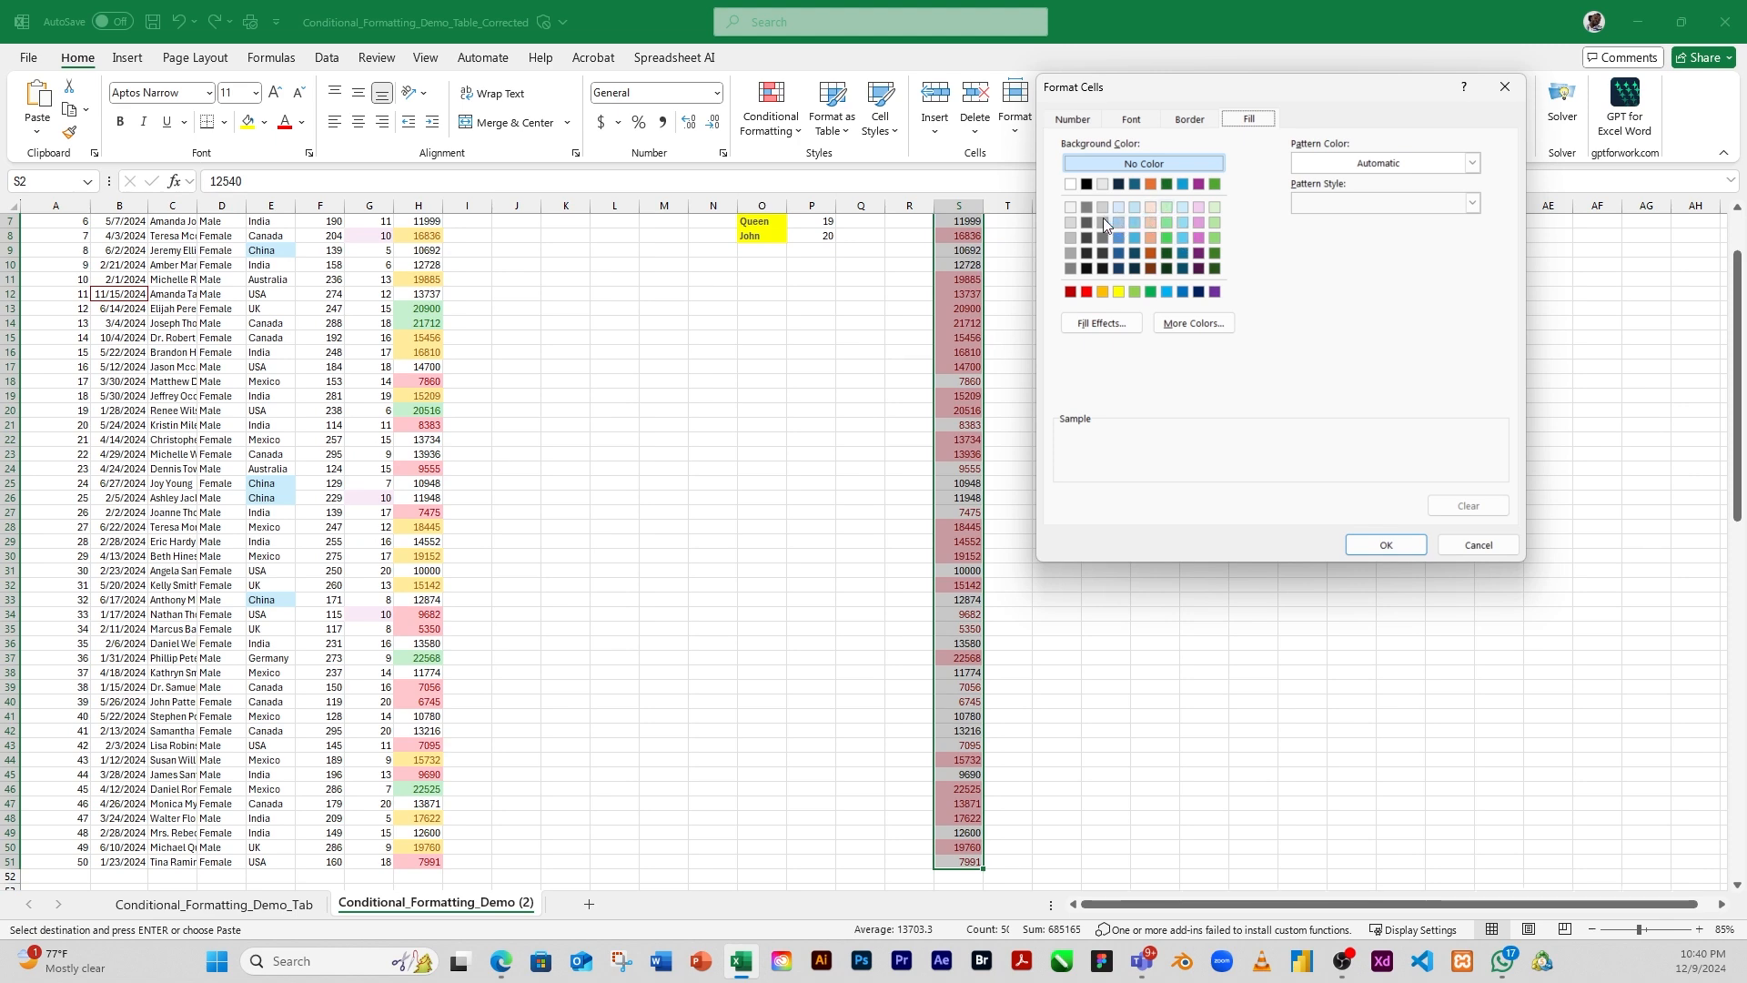
left_click(1150, 222)
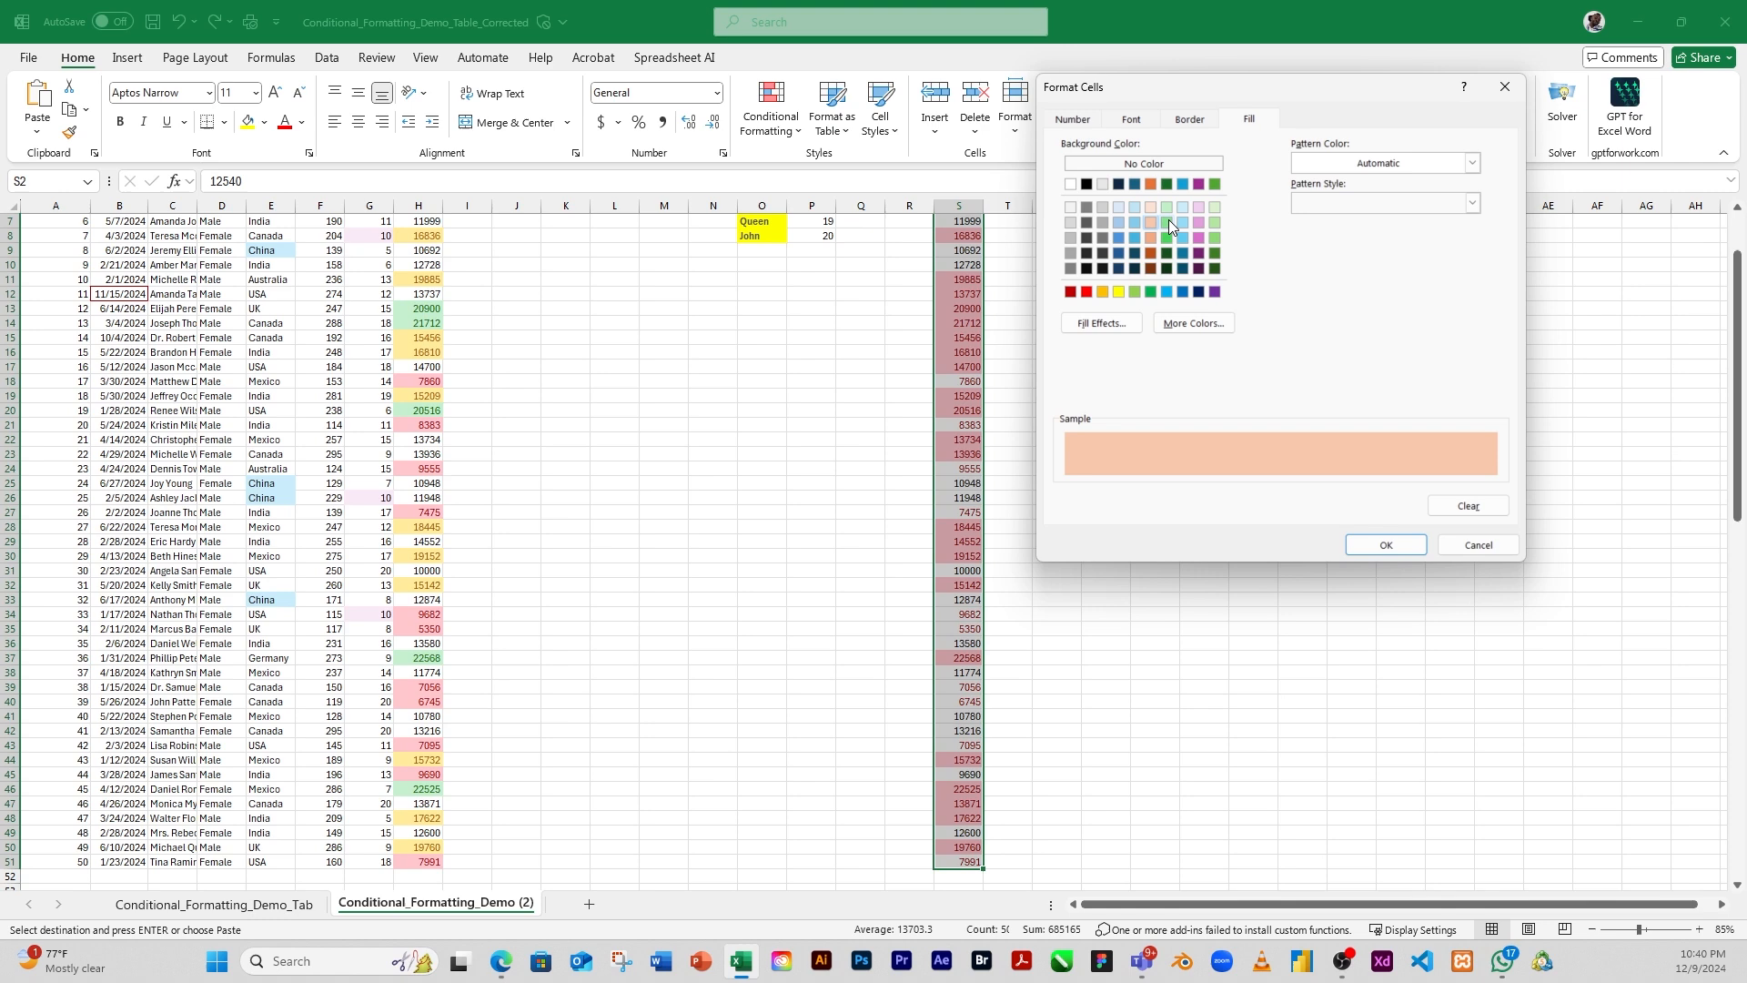
left_click(1383, 543)
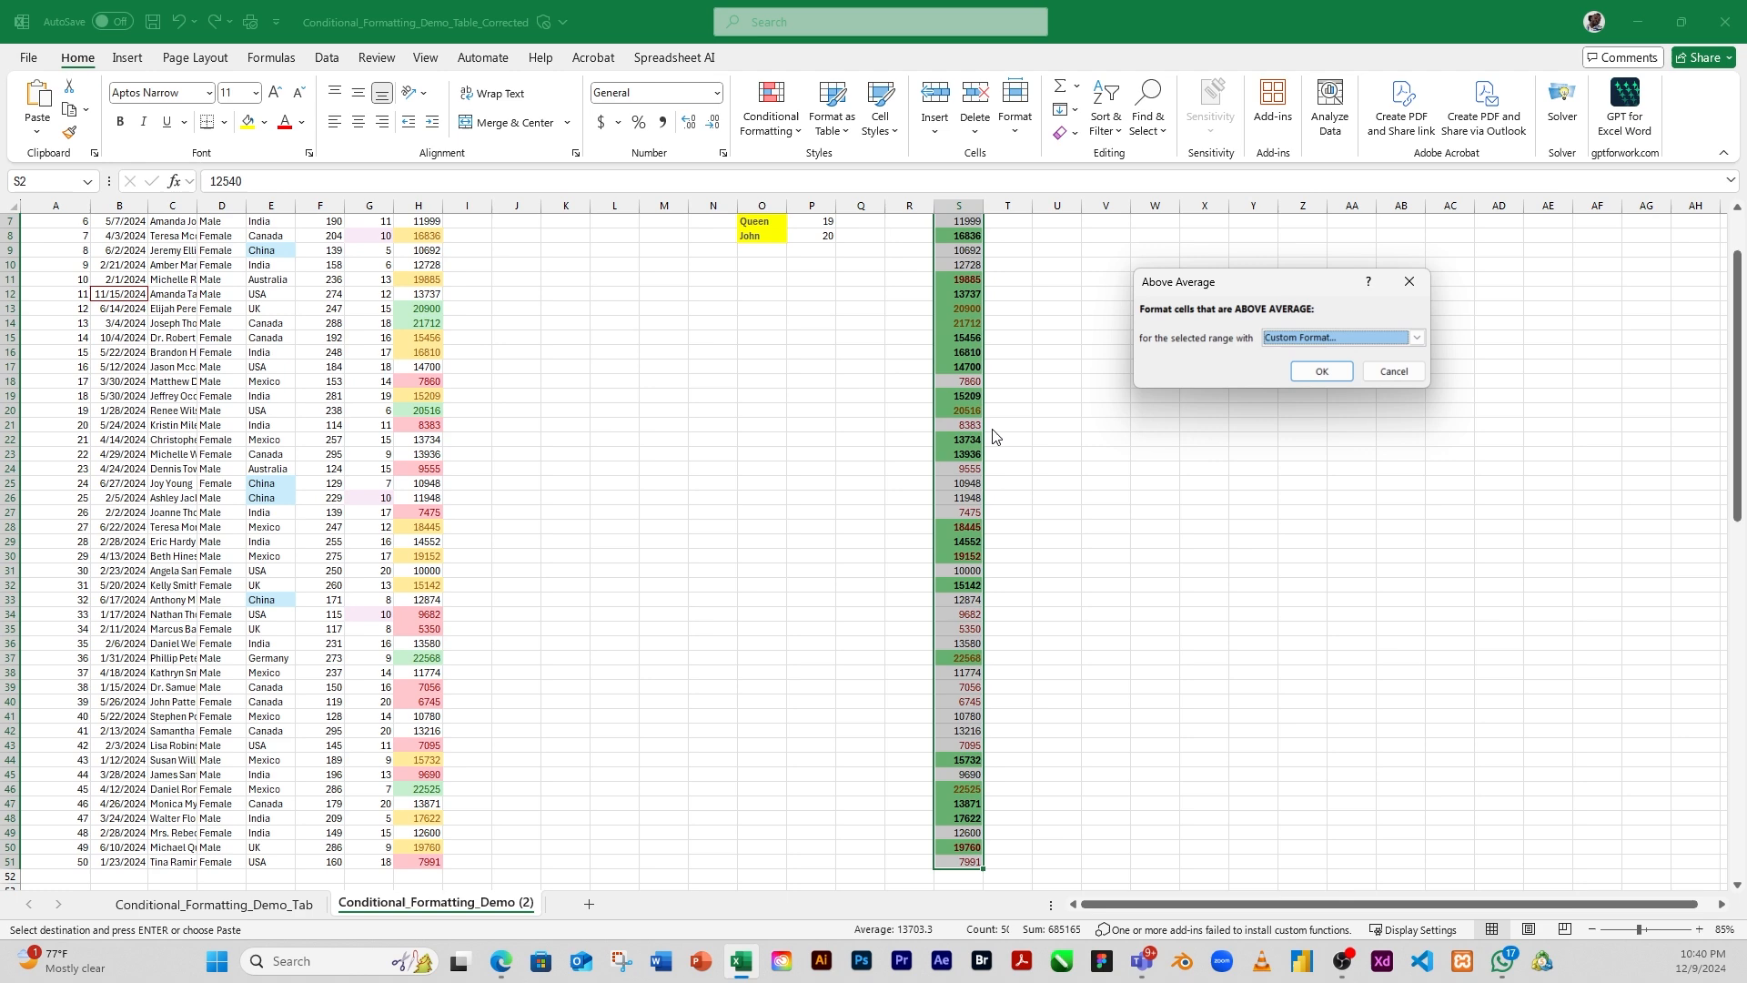
left_click(1310, 371)
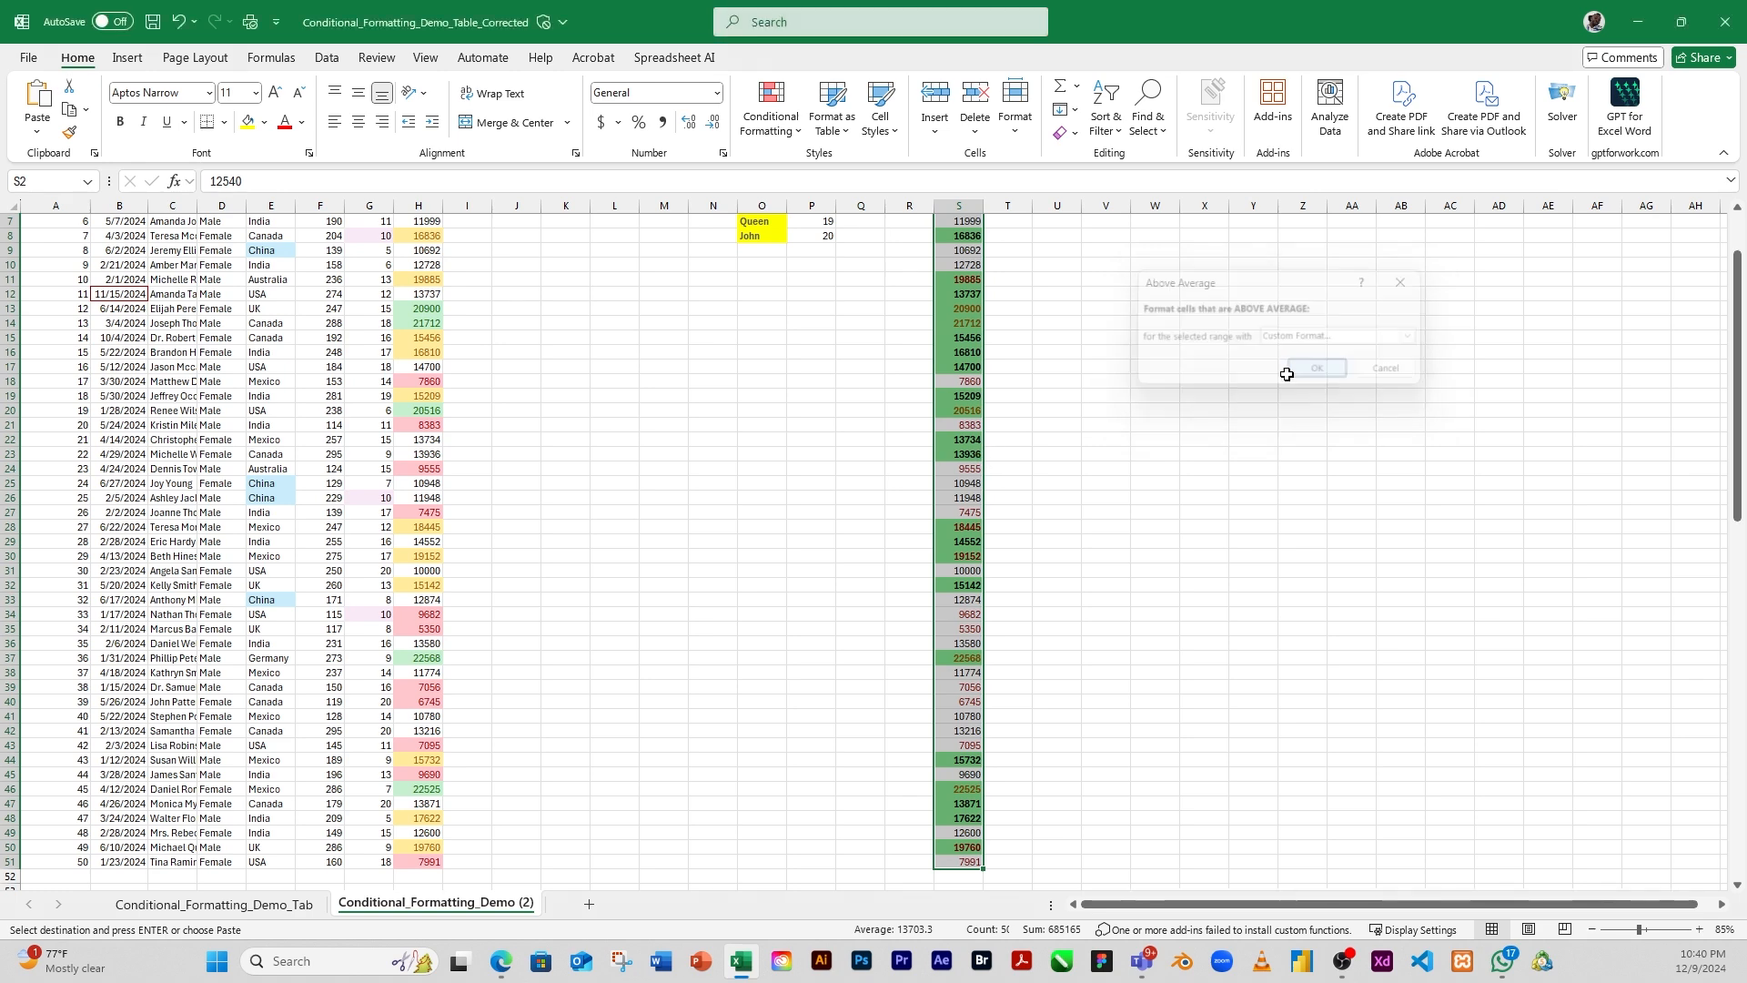
left_click(946, 397)
scroll(973, 377, "up", 2)
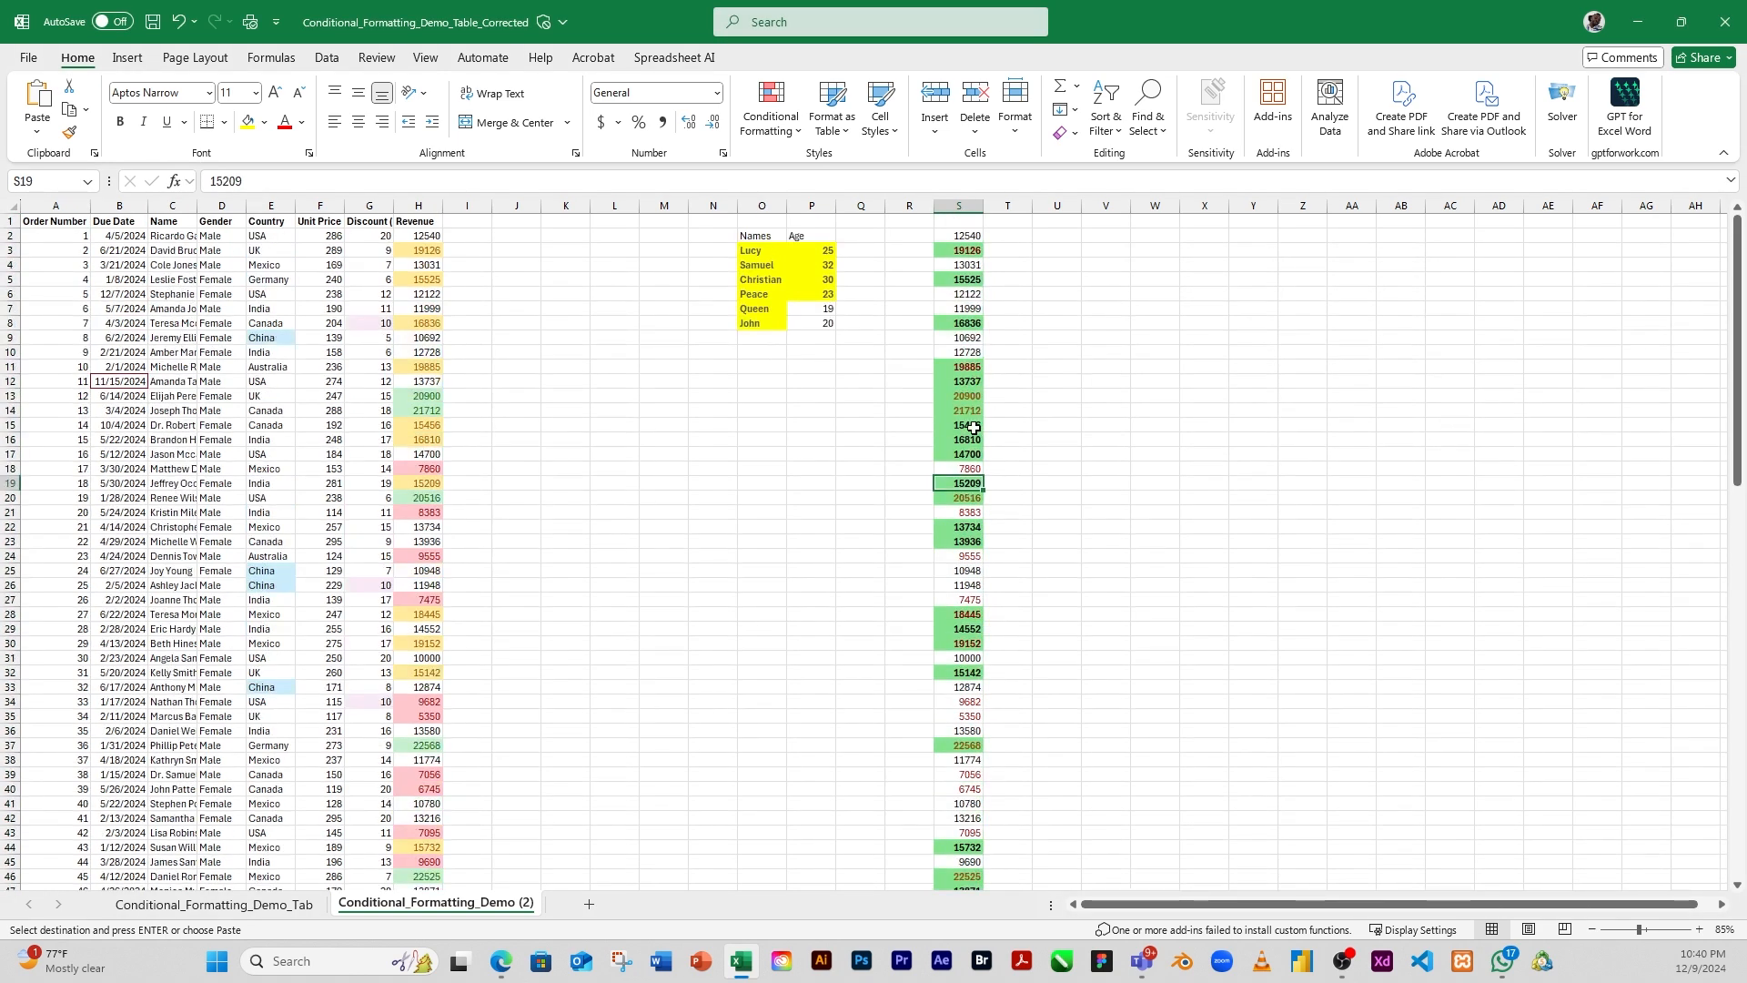
scroll(976, 535, "down", 7)
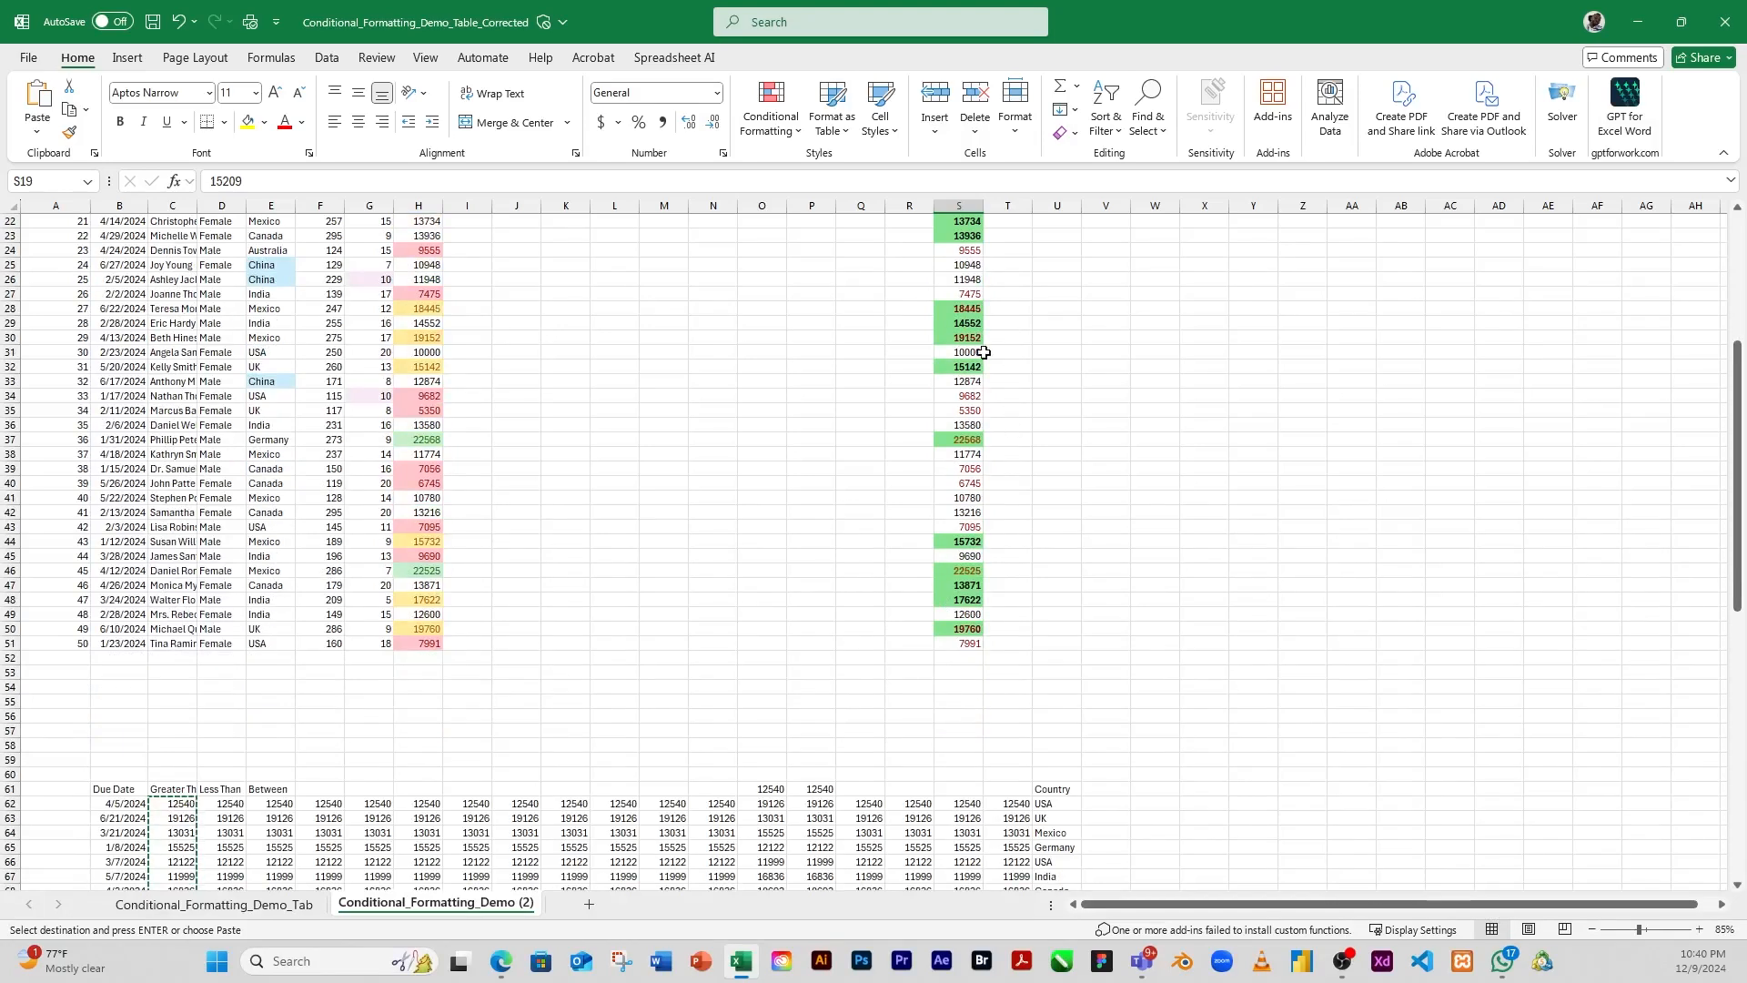
Copy the 50 revenue values in column G, starting at G62, and paste them into column U starting at U2
scroll(967, 342, "up", 7)
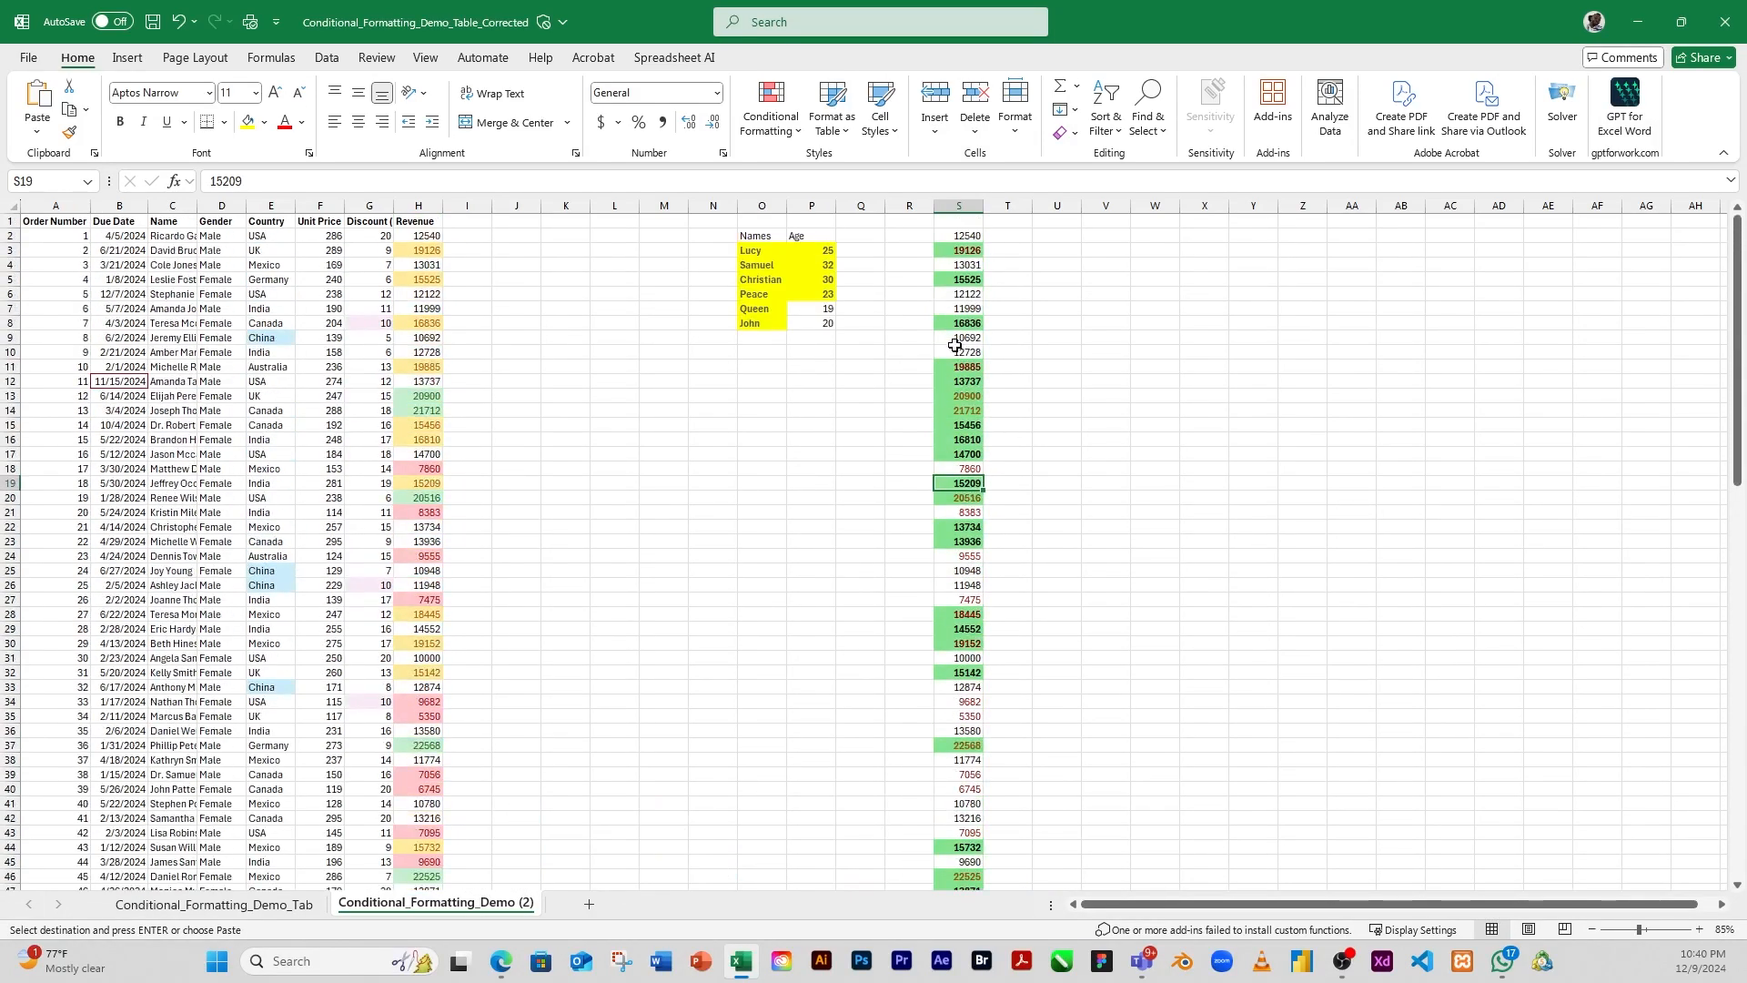
left_click(951, 237)
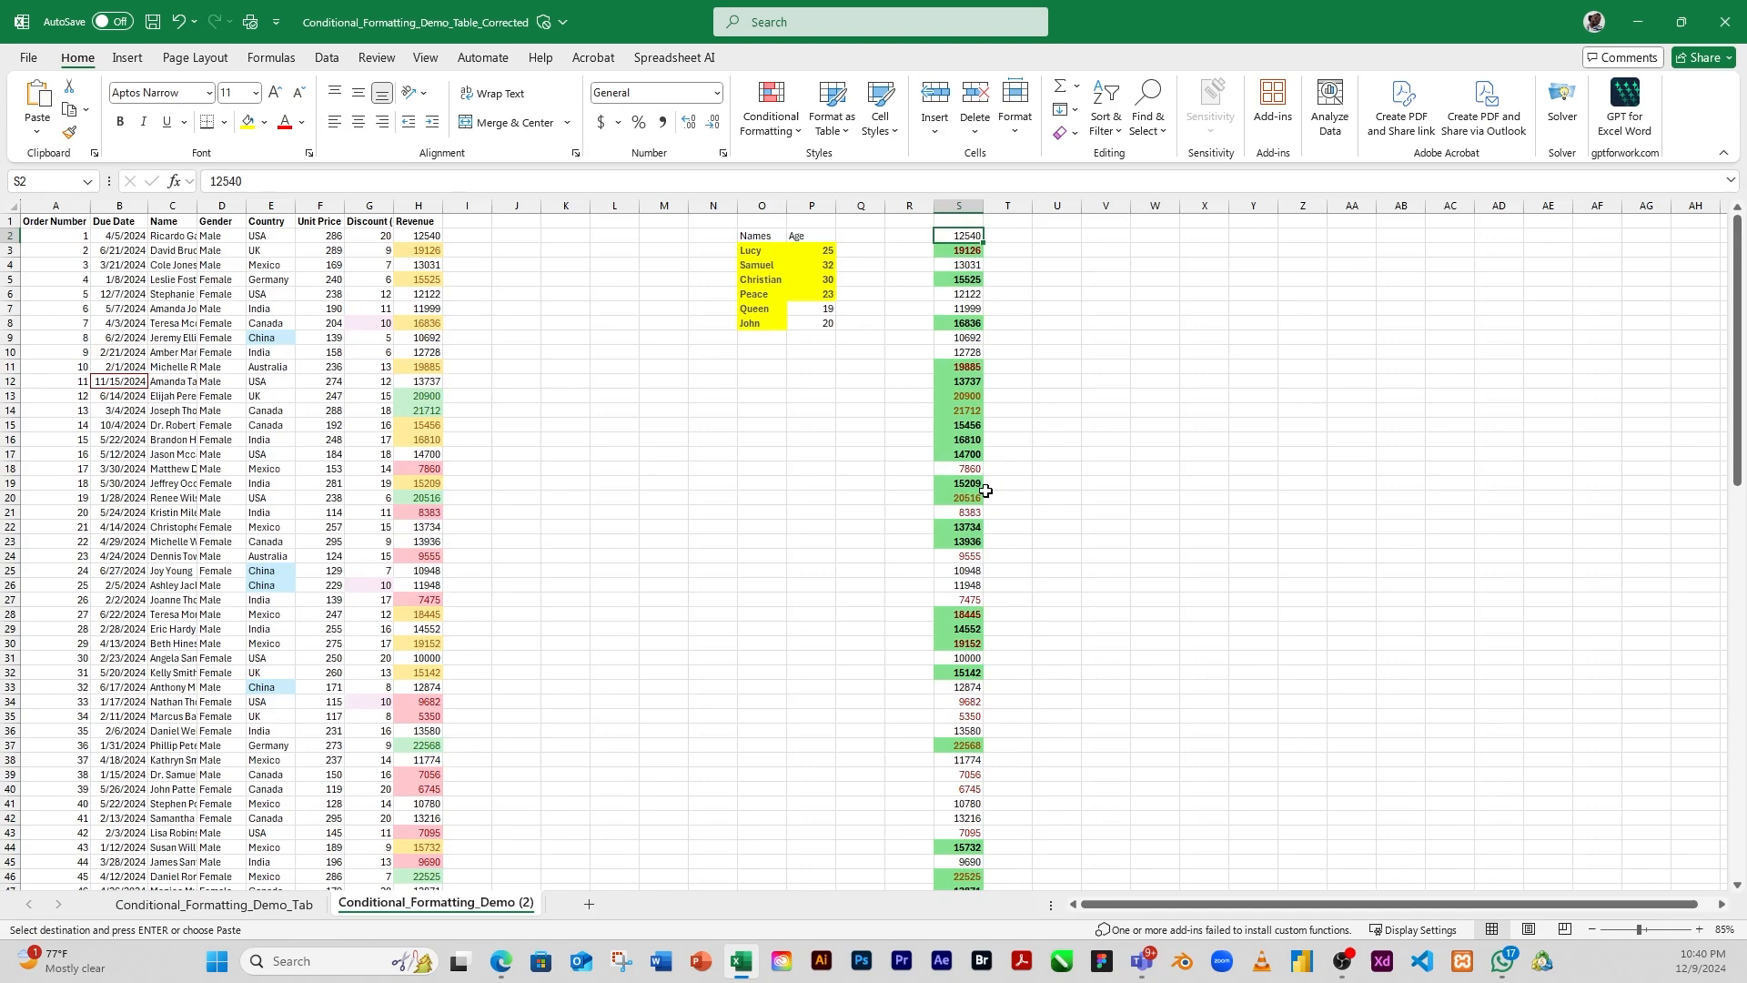
scroll(679, 554, "down", 12)
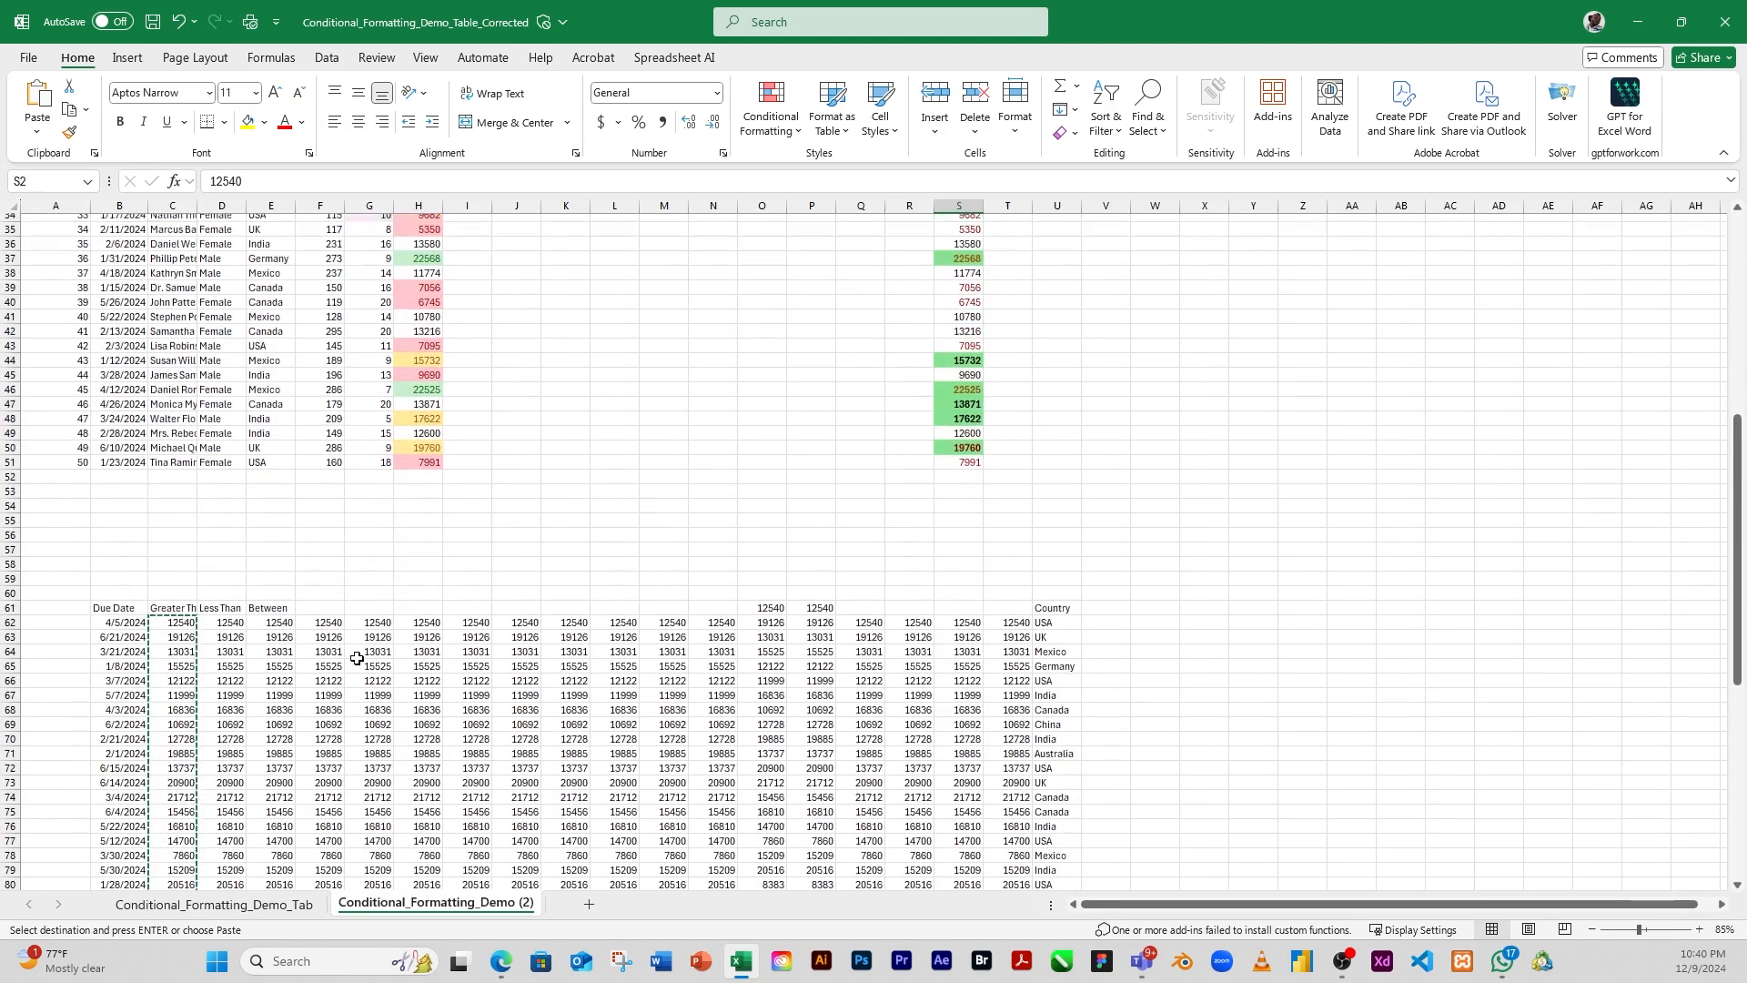
scroll(296, 542, "up", 1)
left_click_drag(370, 615, 373, 859)
key("ctrl+c")
left_click(1066, 234)
key("ctrl+v")
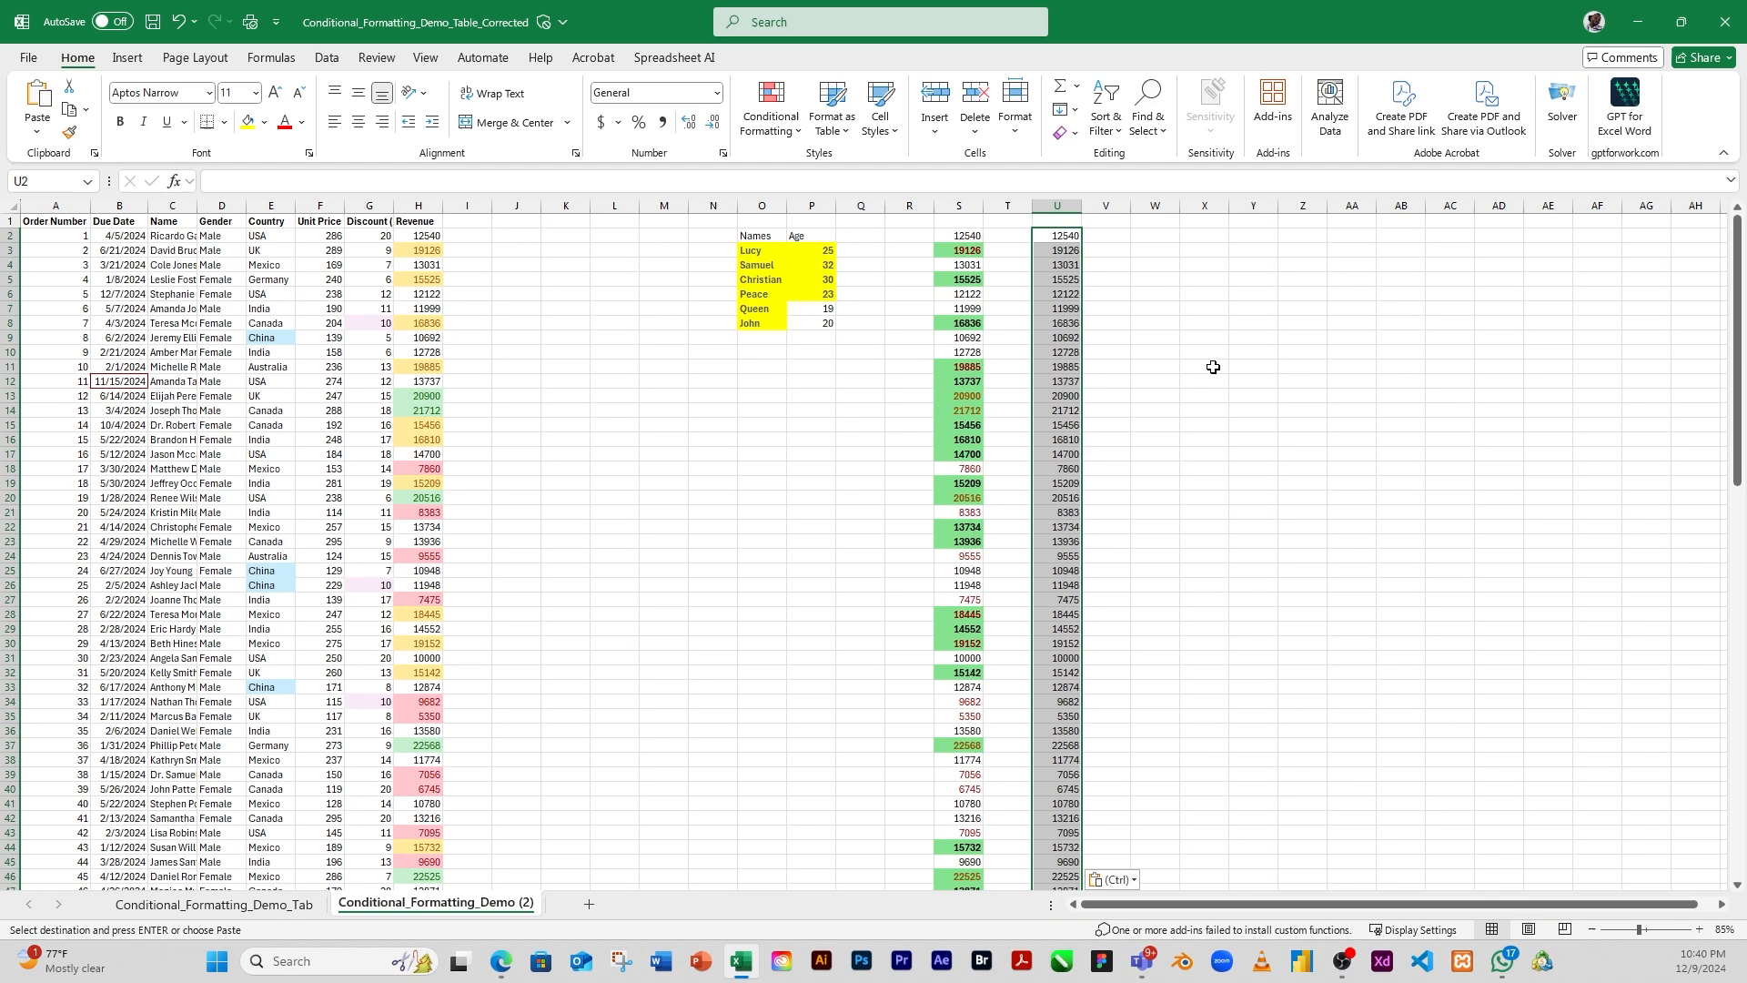
Select the copied revenue values in U2:U51
left_click(1055, 280)
left_click(1055, 235)
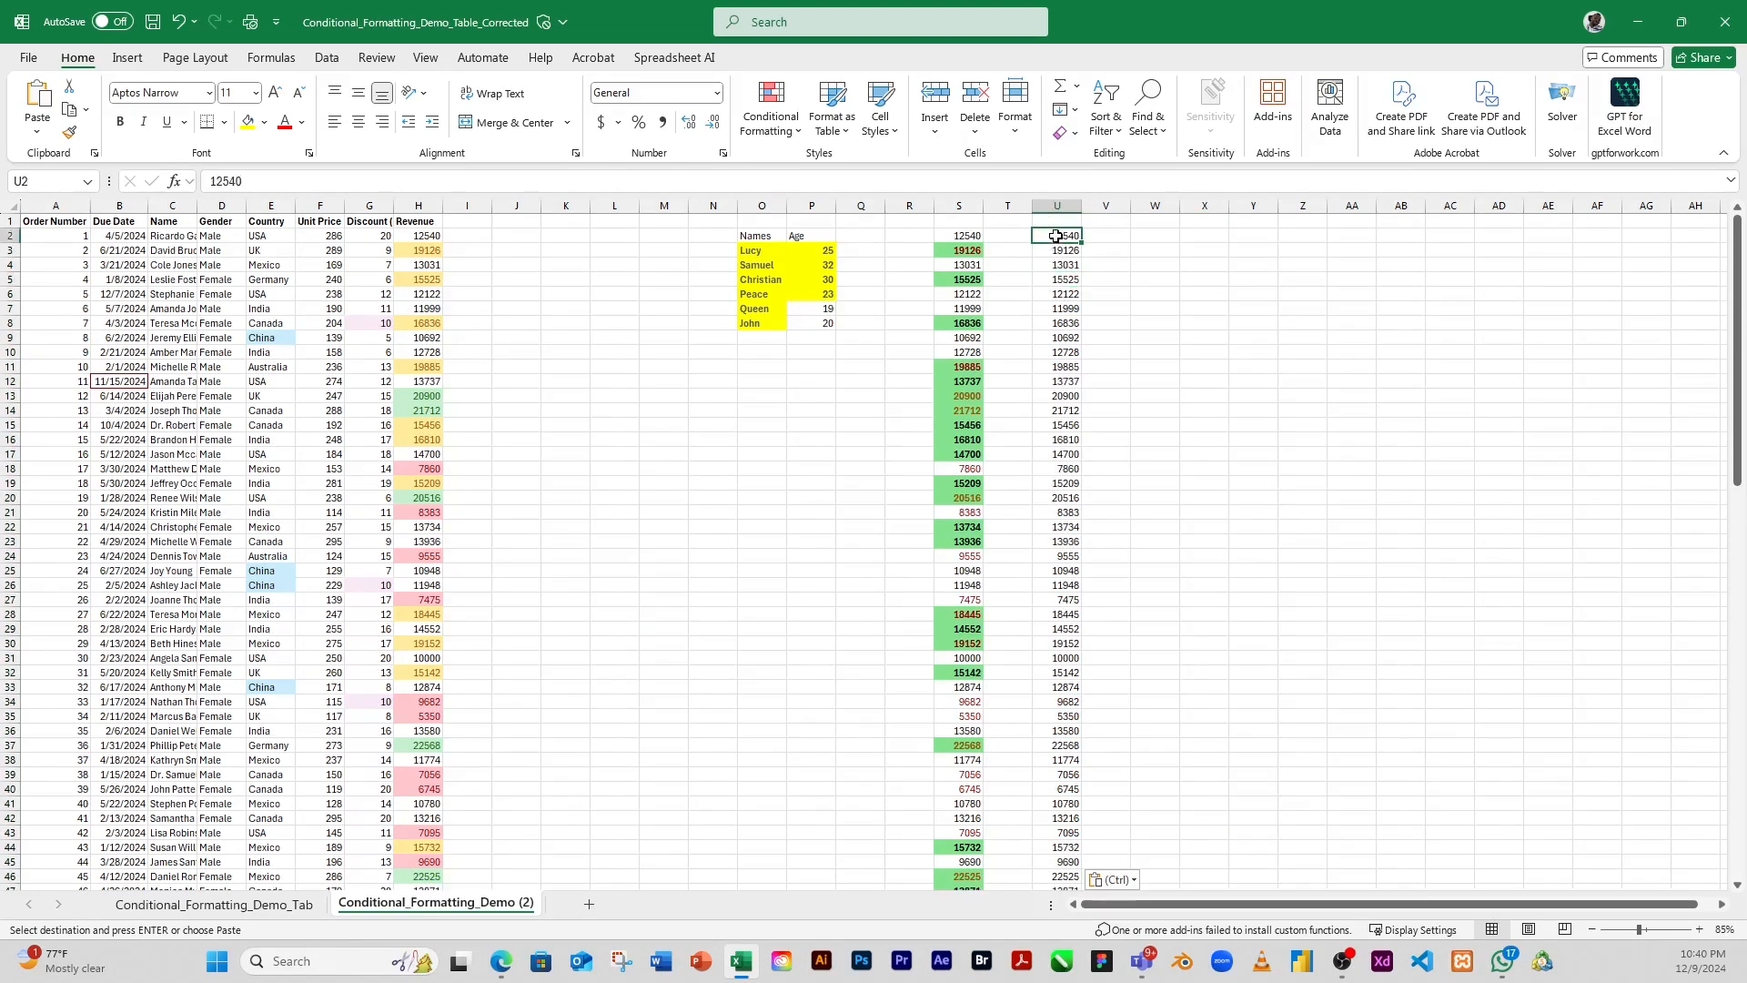
left_click(796, 239)
type("Age")
key("Return")
left_click(1062, 235)
left_click_drag(1063, 235, 1056, 799)
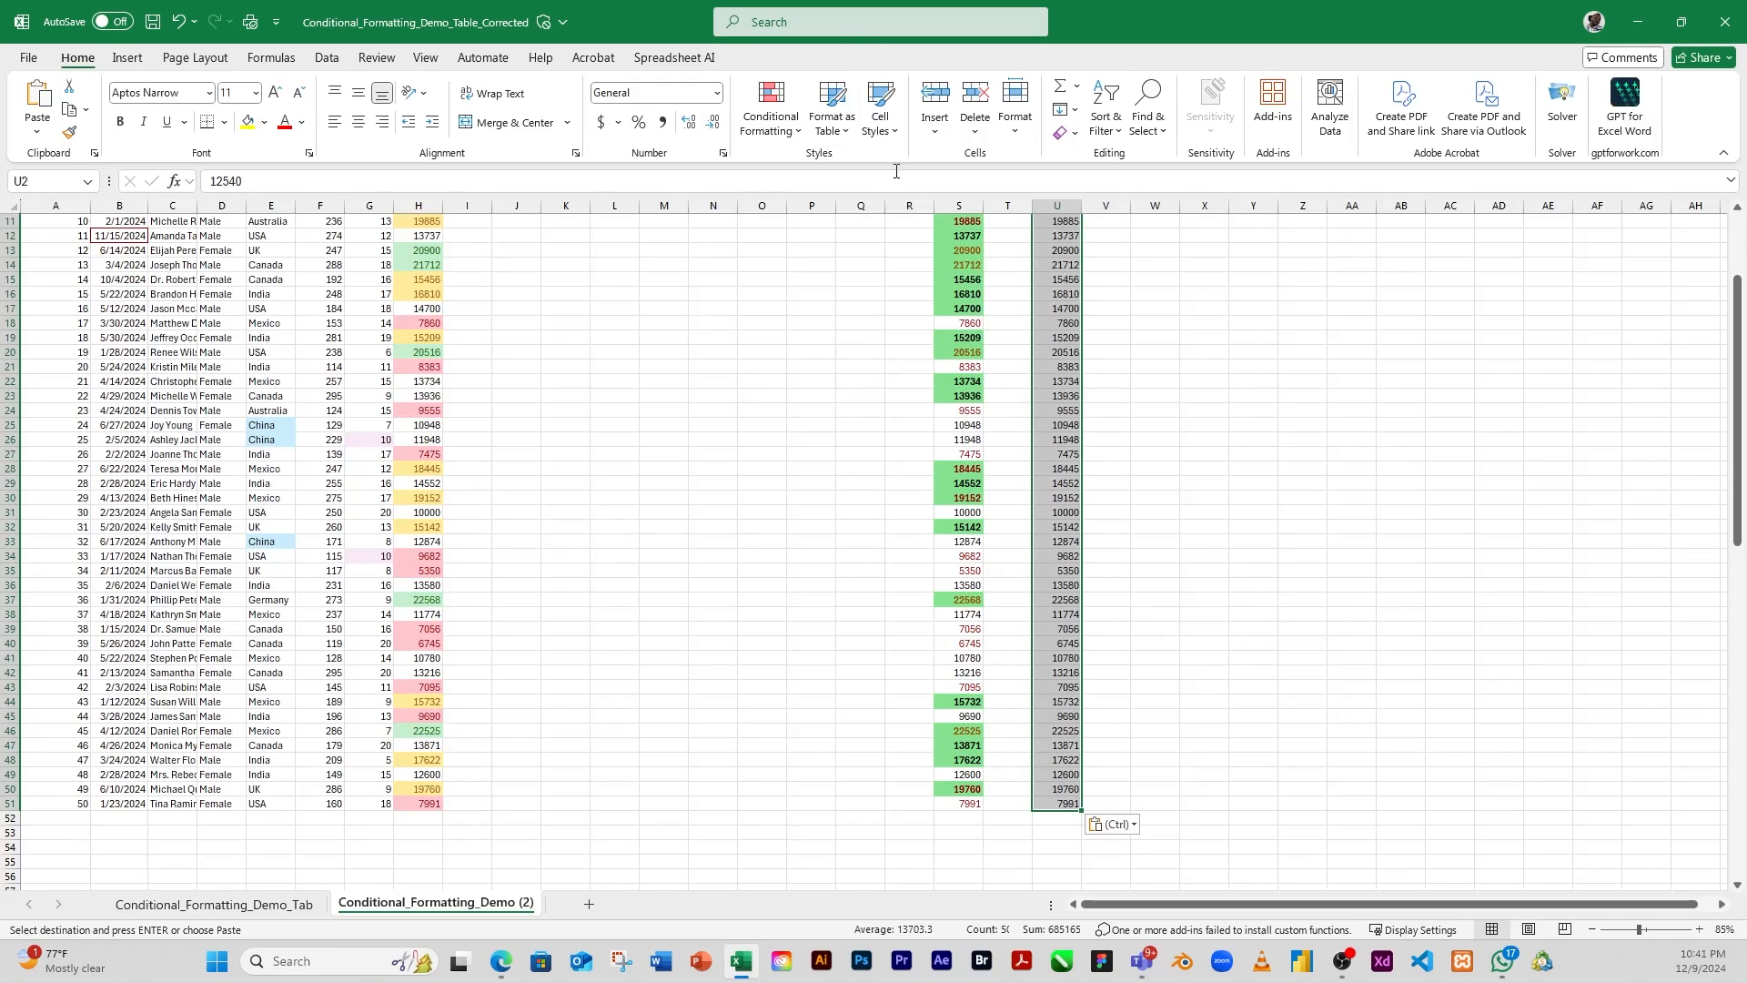
scroll(1104, 494, "up", 4)
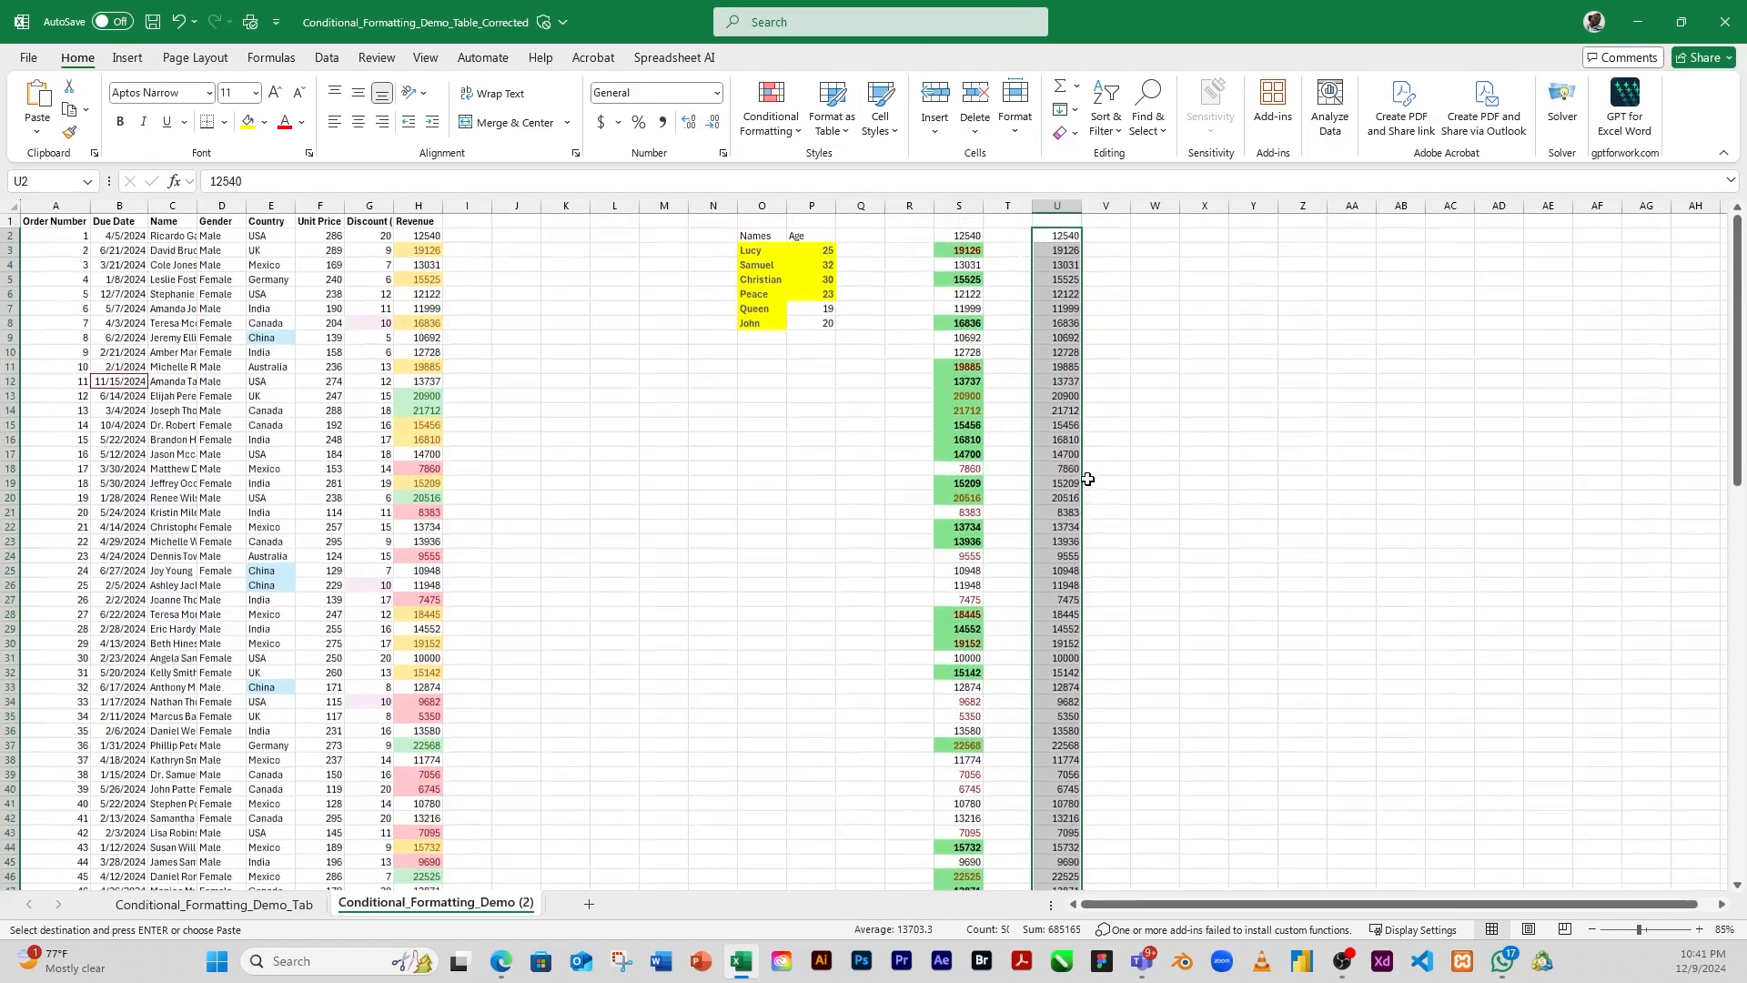
Review the additional Top/Bottom rule settings for U2:U51 and leave without creating a rule
left_click(793, 135)
mouse_move(827, 206)
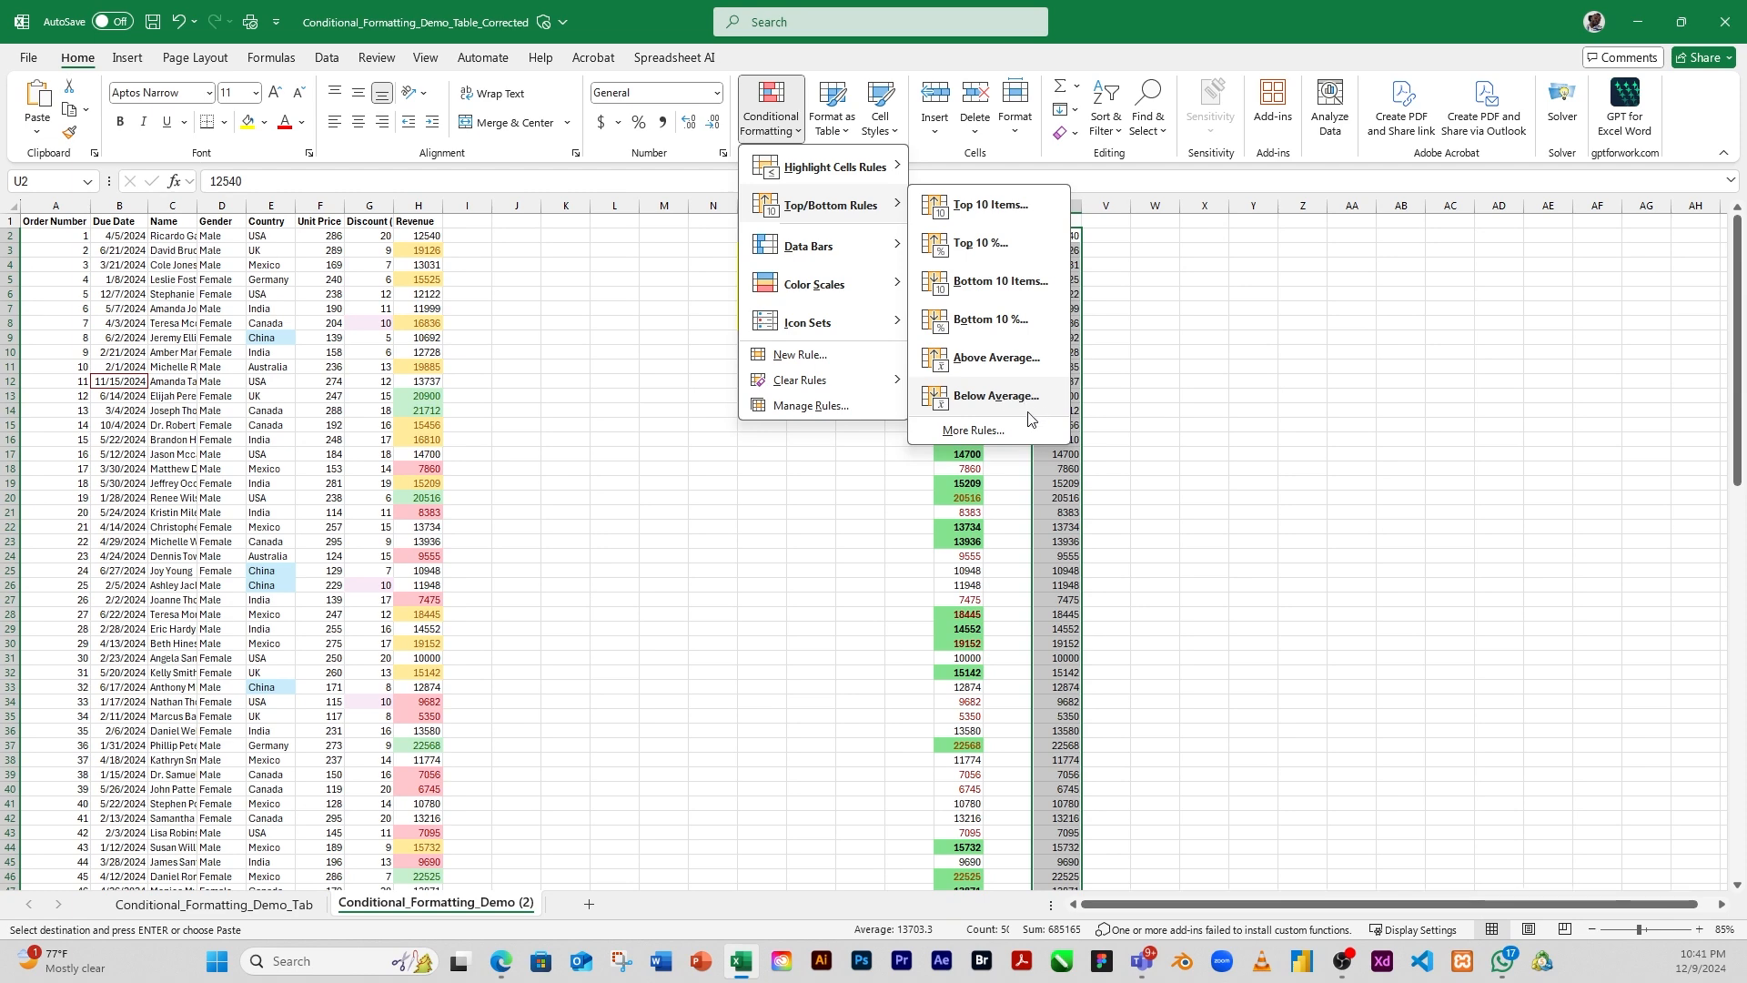
left_click(988, 431)
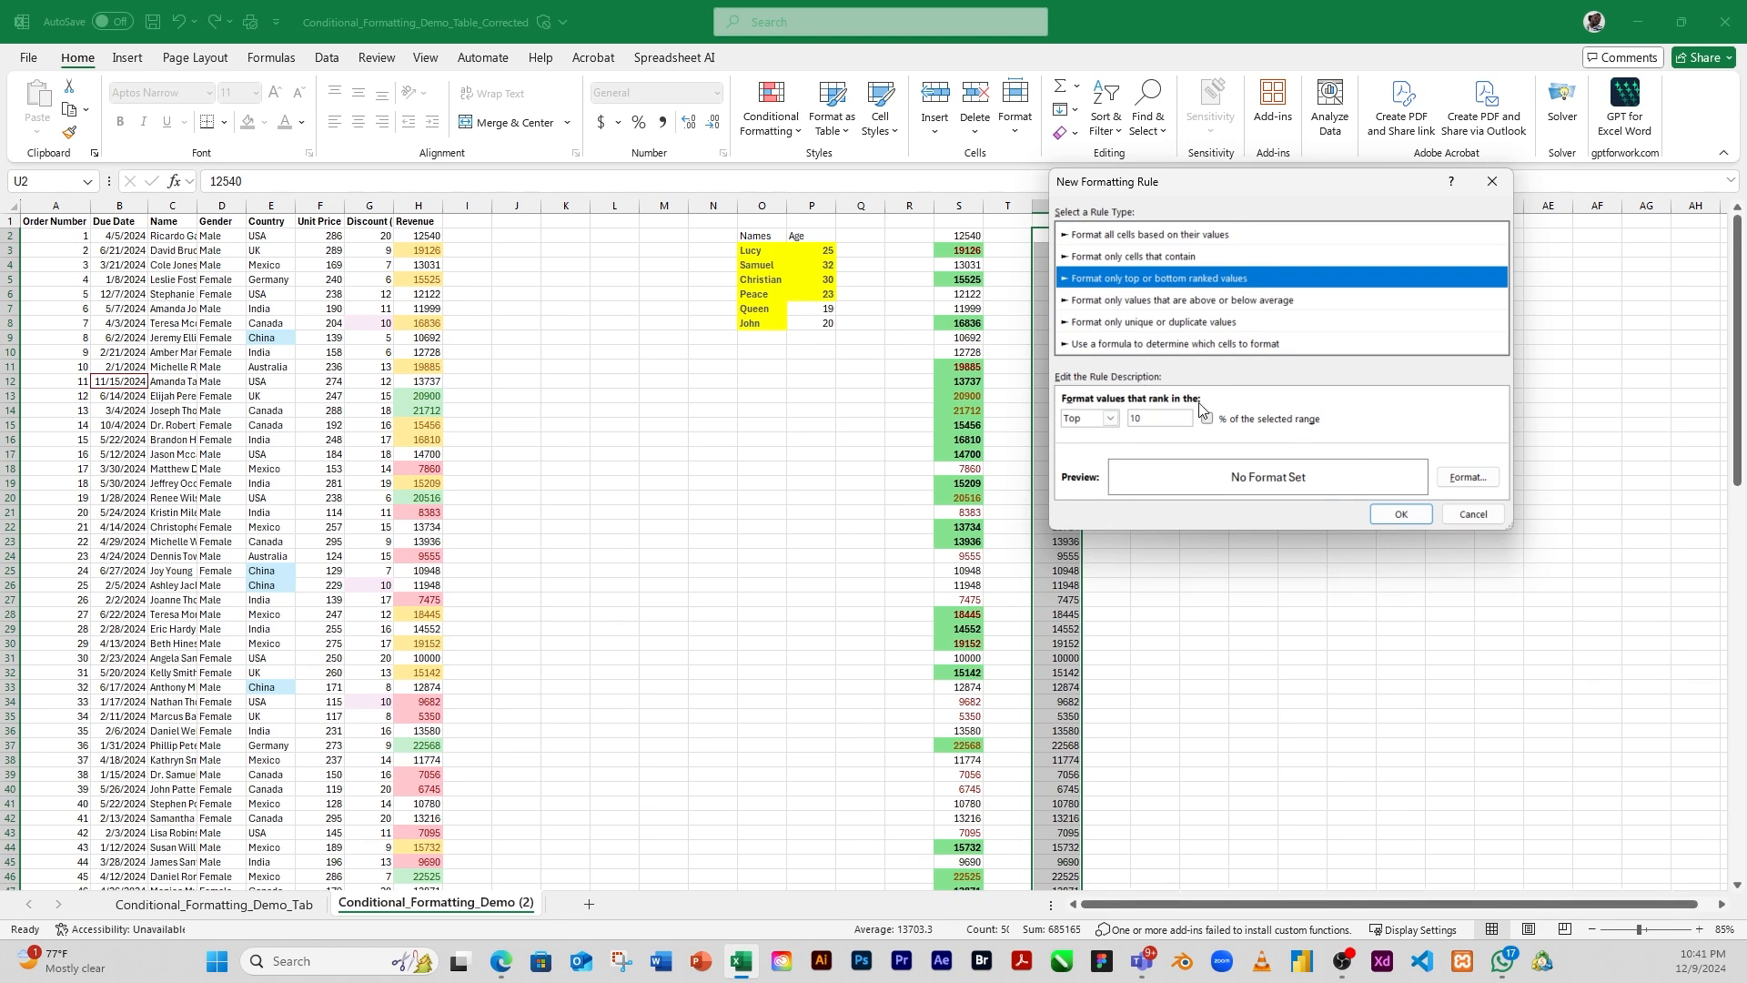
left_click(1472, 515)
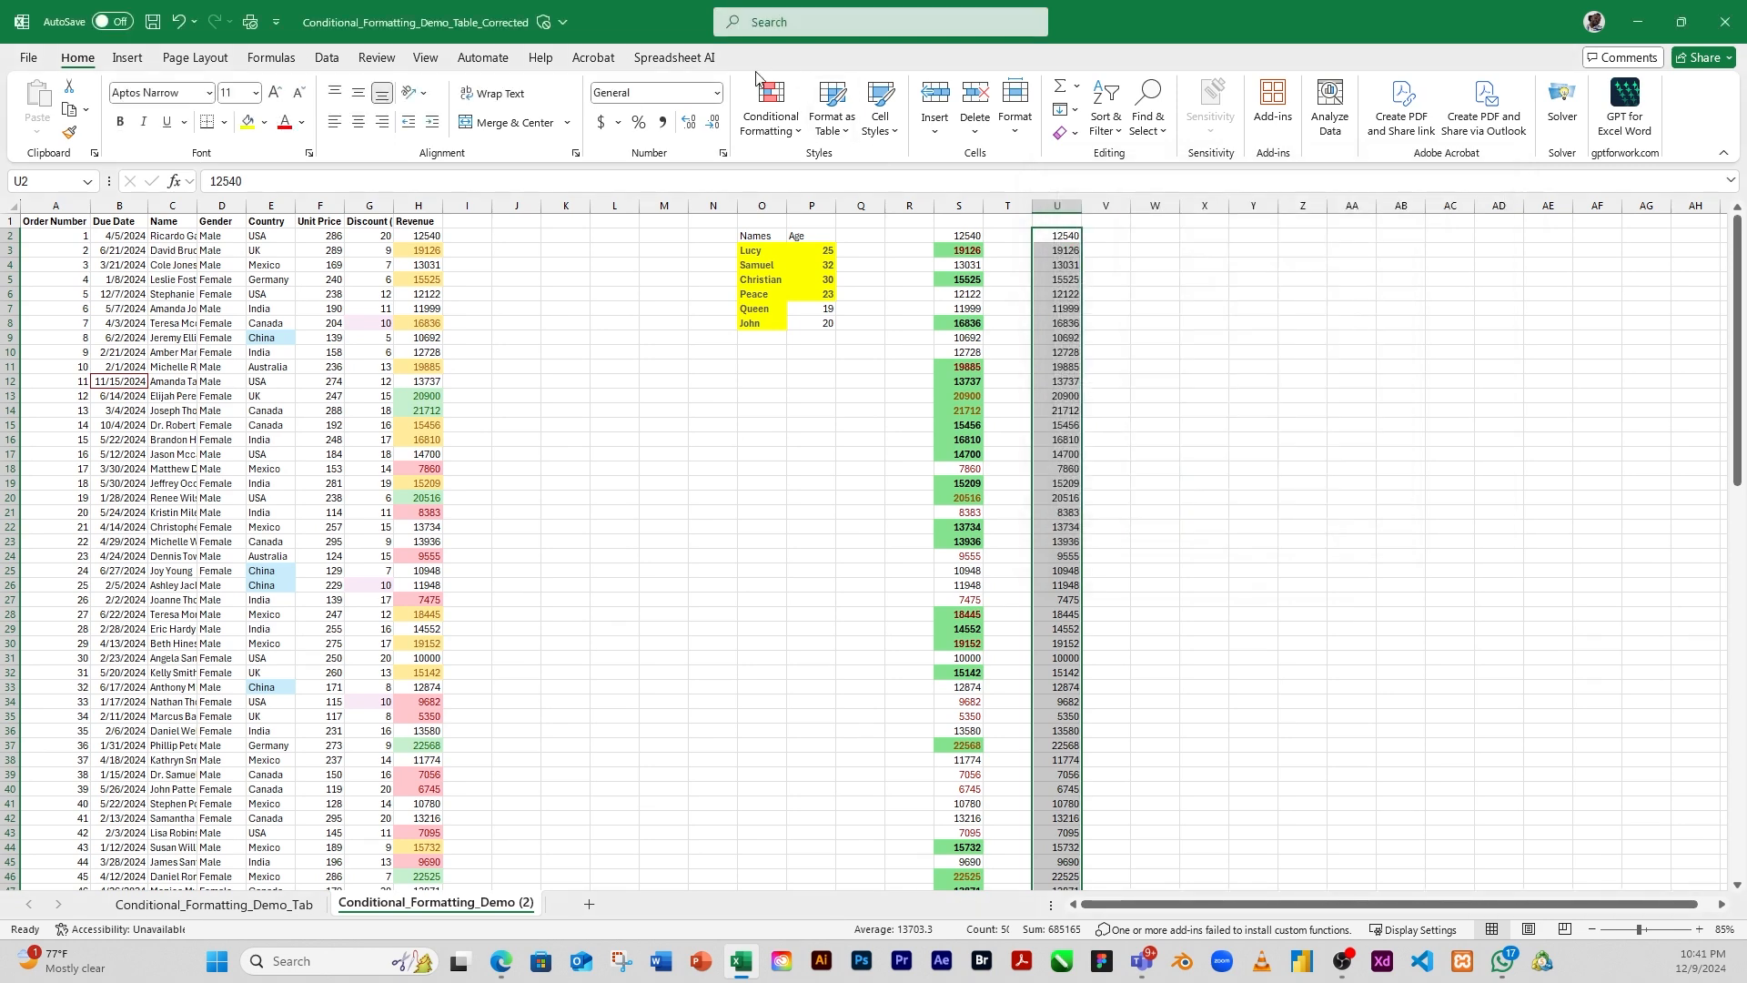
Apply light blue gradient-fill data bars to U2:U51 and widen column U to roughly six times its original width
left_click(775, 109)
mouse_move(865, 258)
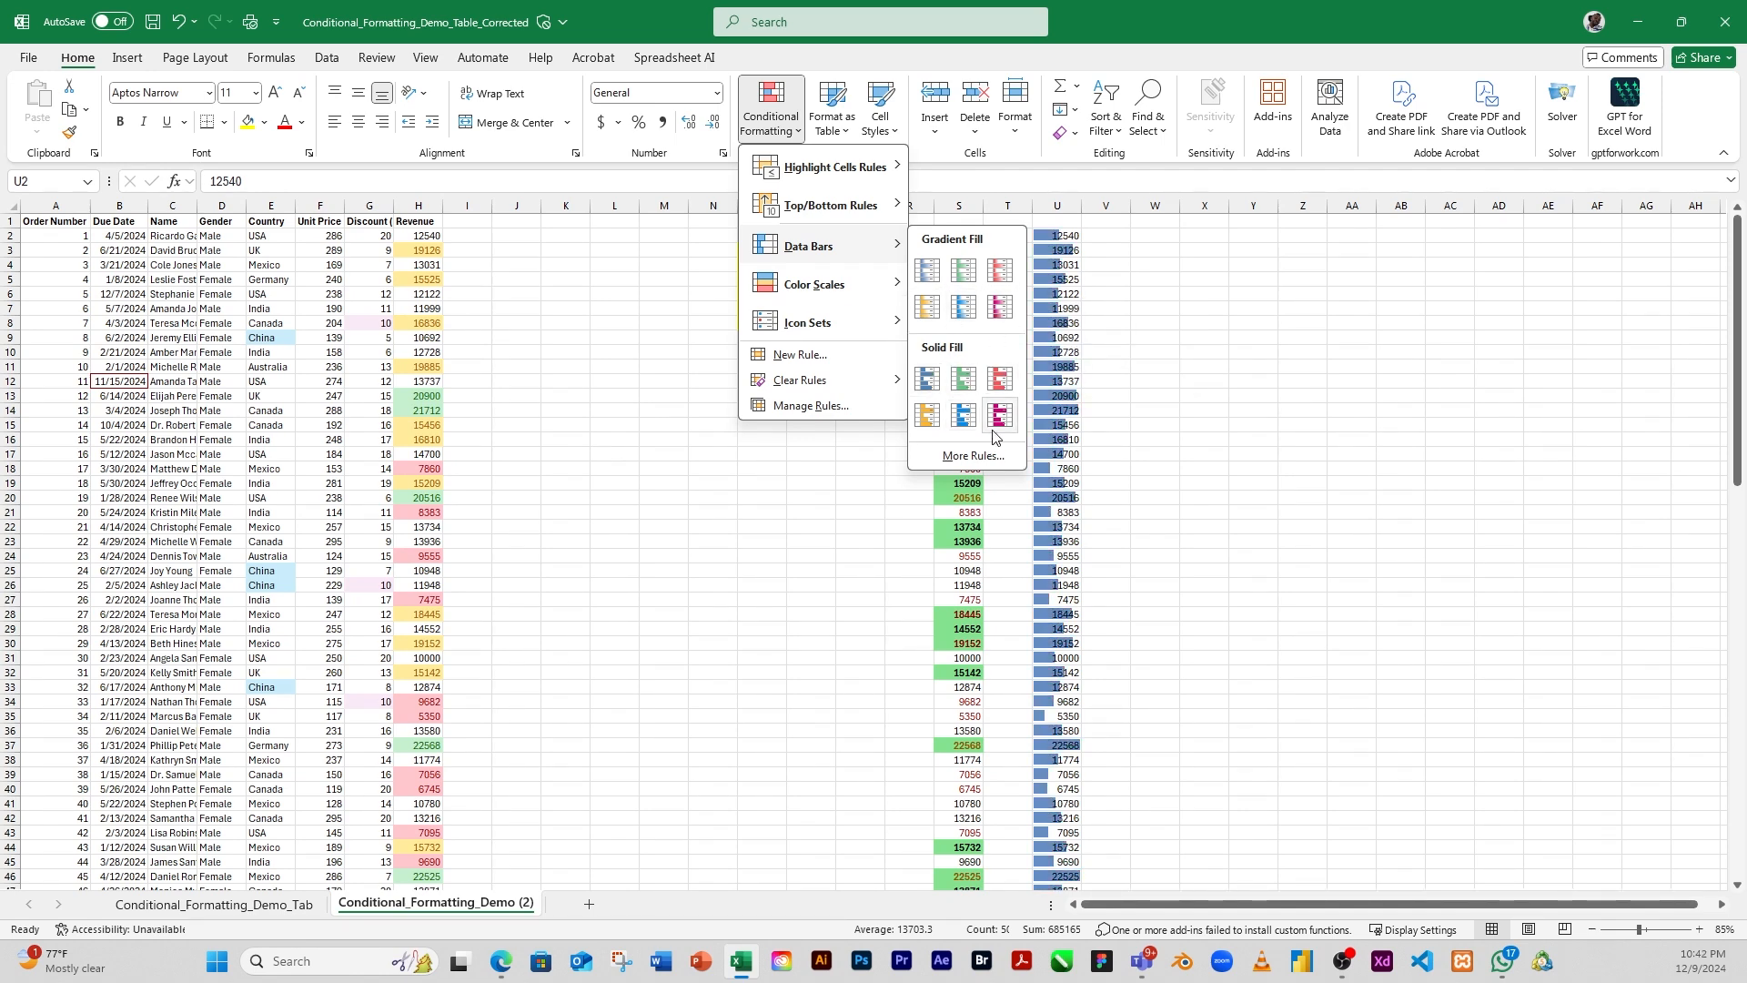
left_click(967, 314)
left_click_drag(1074, 205, 1163, 205)
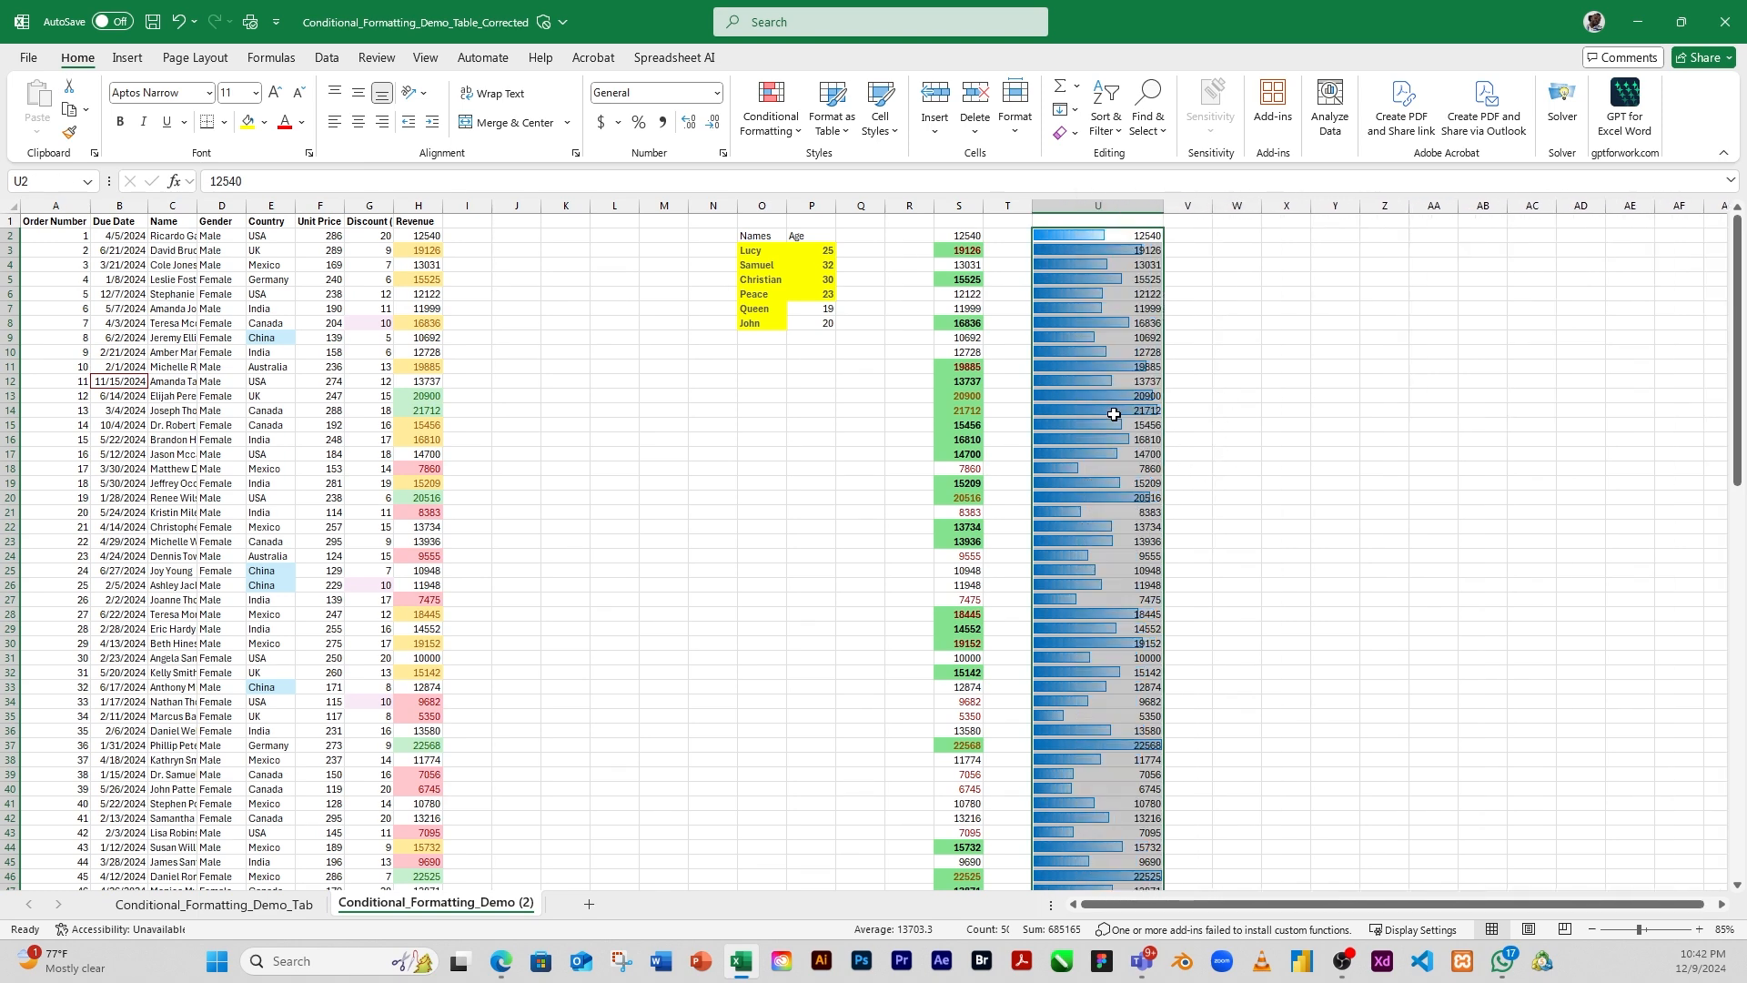
left_click_drag(1168, 211, 1211, 212)
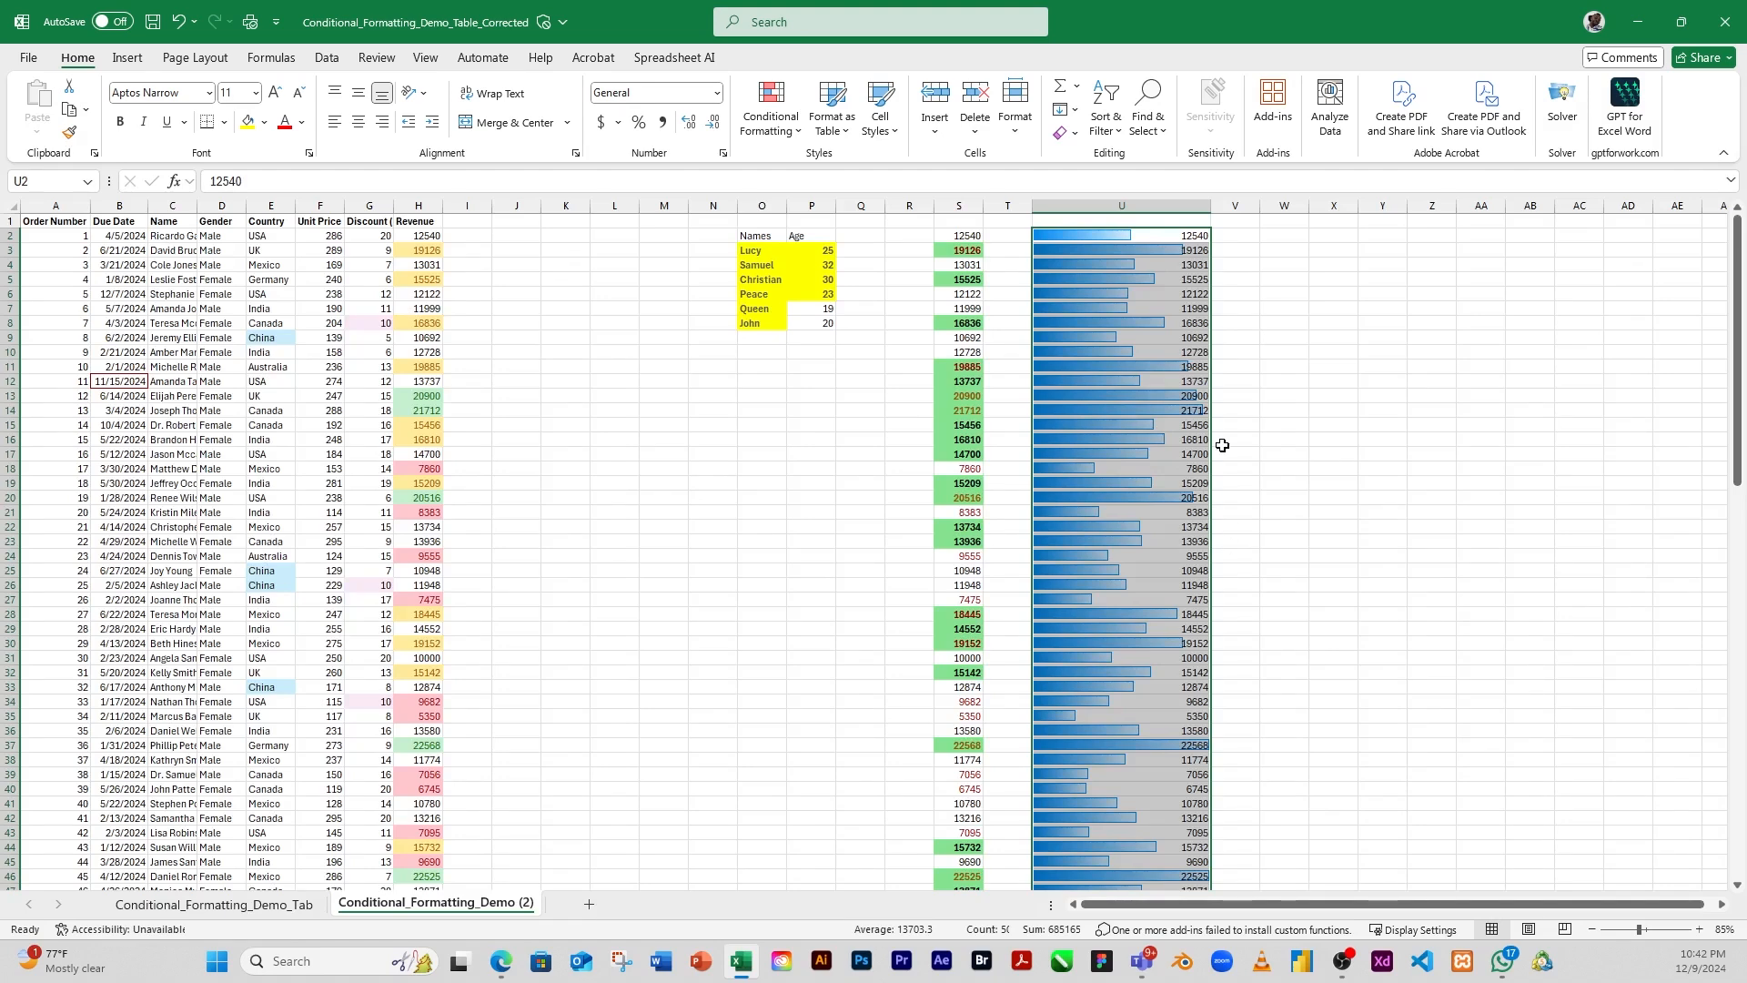
left_click_drag(1208, 210, 1334, 211)
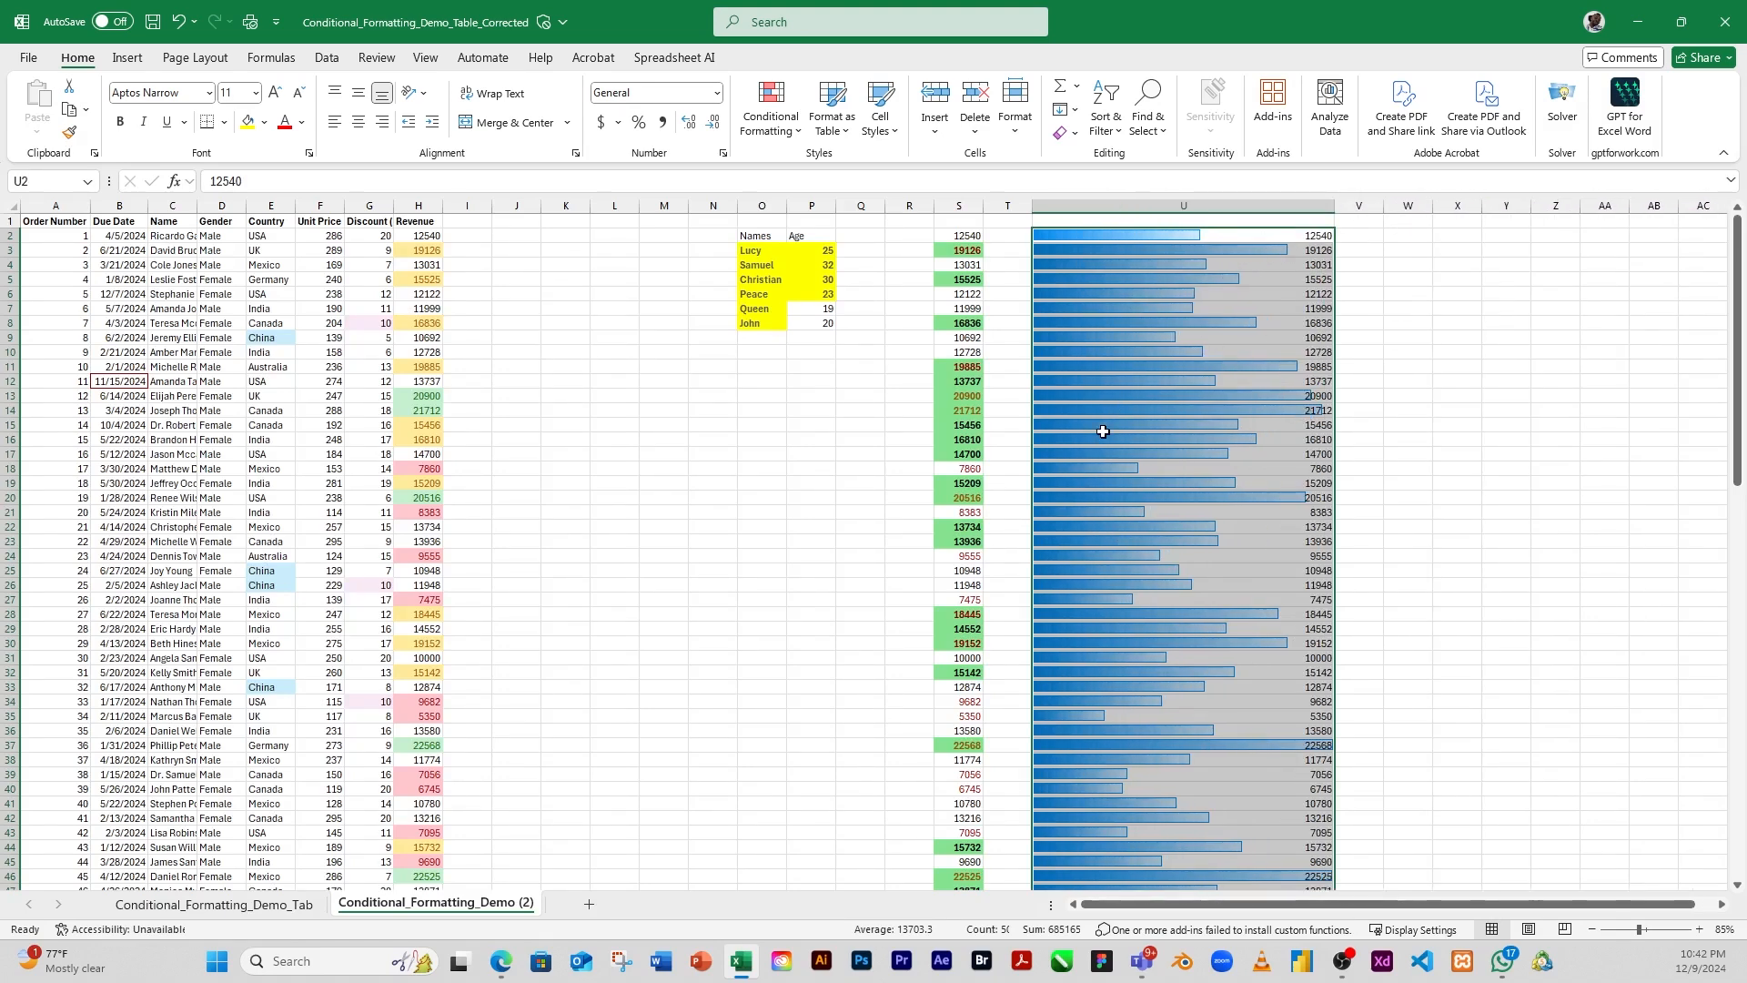
Examine the data bars in column U, comparing bar lengths for low and high revenue values down to row 51
left_click(1097, 302)
left_click(1080, 266)
left_click(1078, 235)
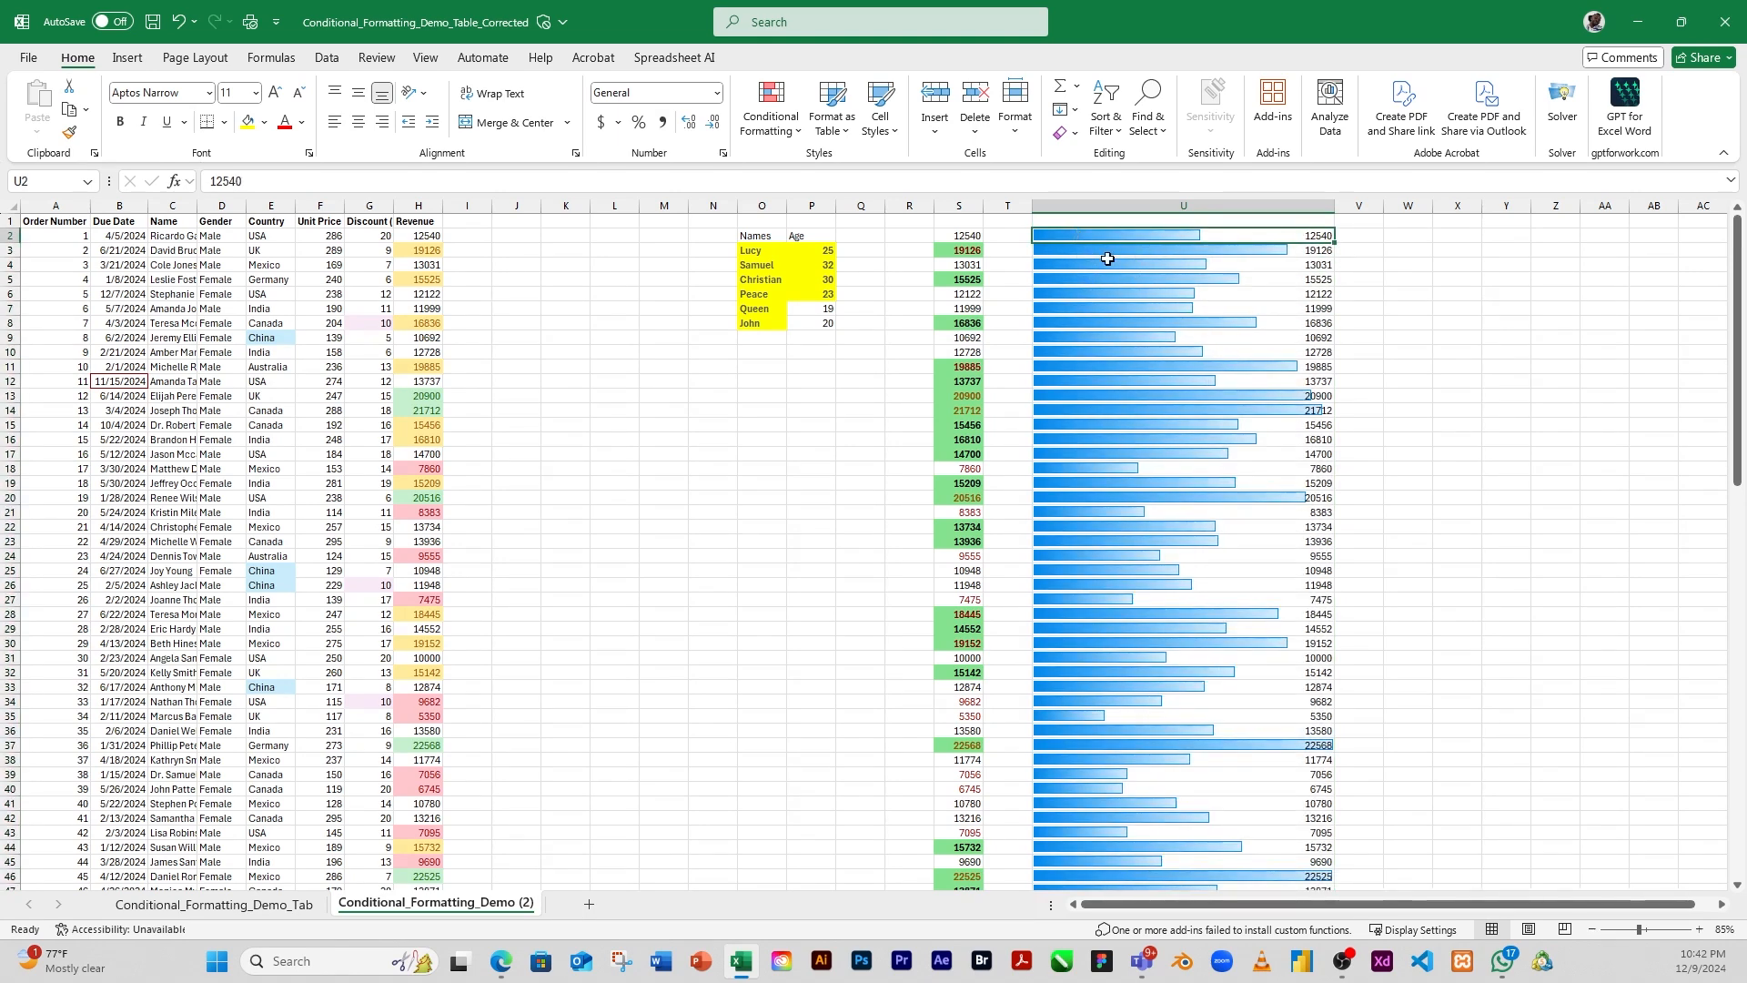
left_click(1086, 248)
left_click(1065, 233)
scroll(1184, 744, "down", 2)
scroll(1178, 733, "down", 3)
scroll(1150, 694, "up", 5)
scroll(1151, 590, "down", 3)
scroll(1153, 589, "down", 1)
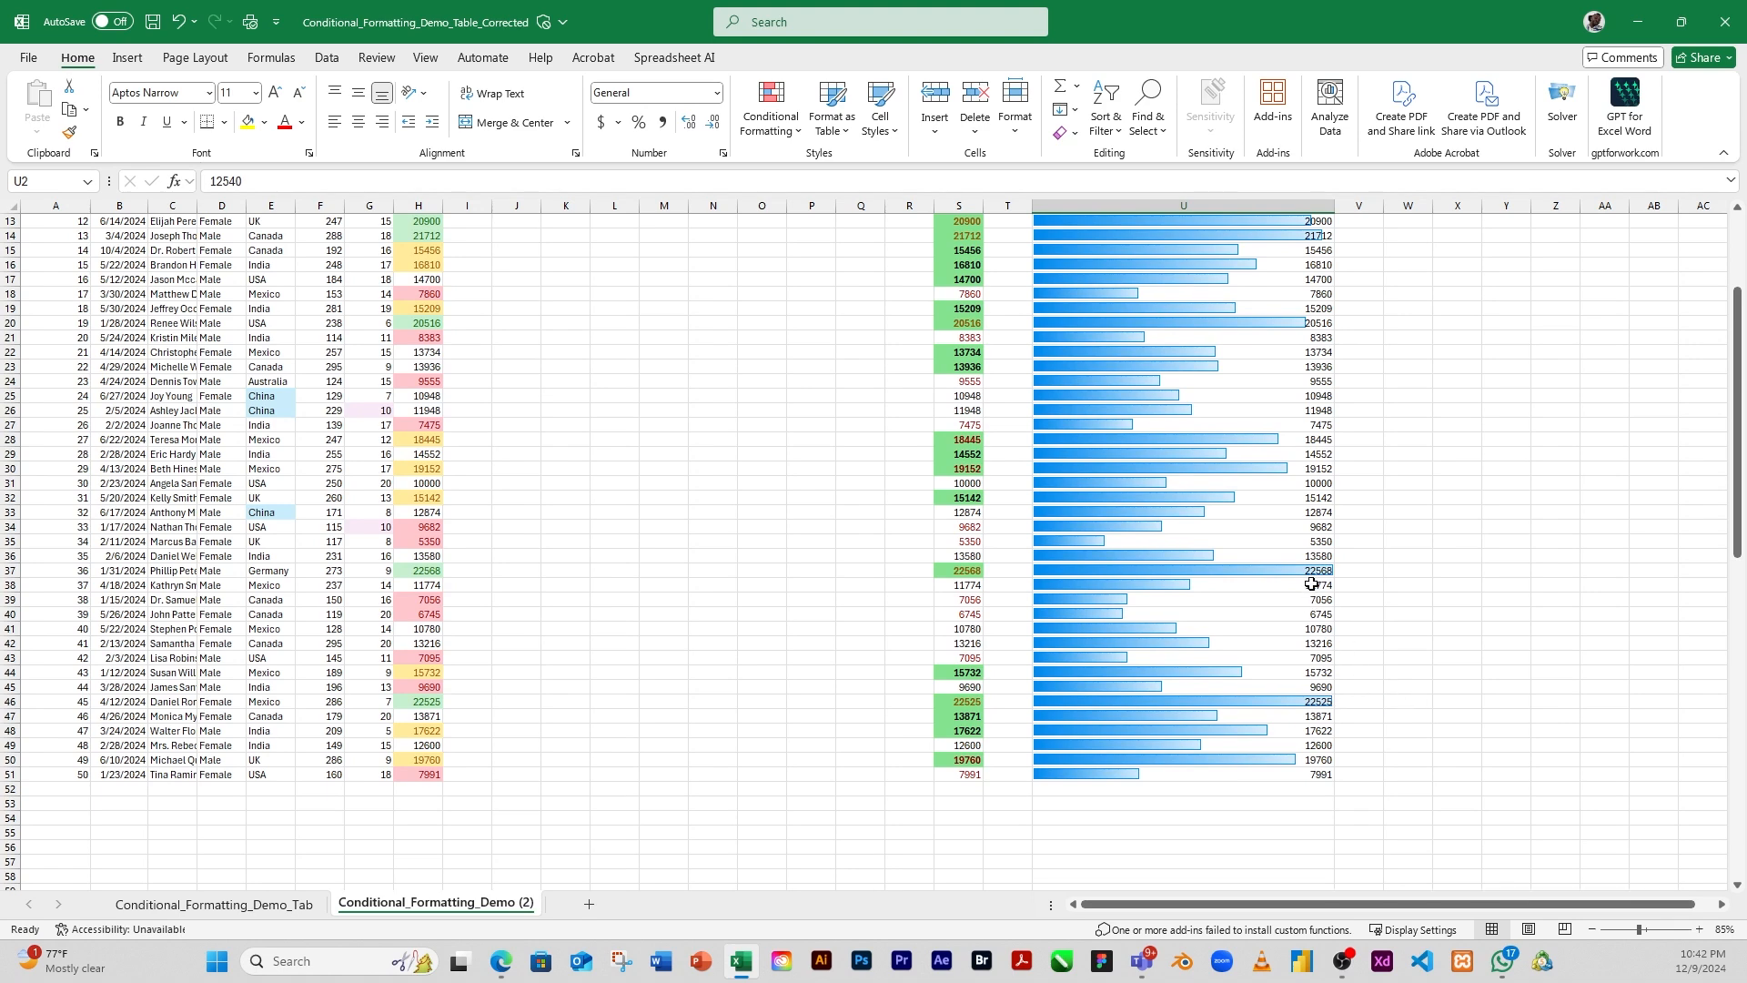
left_click(1327, 702)
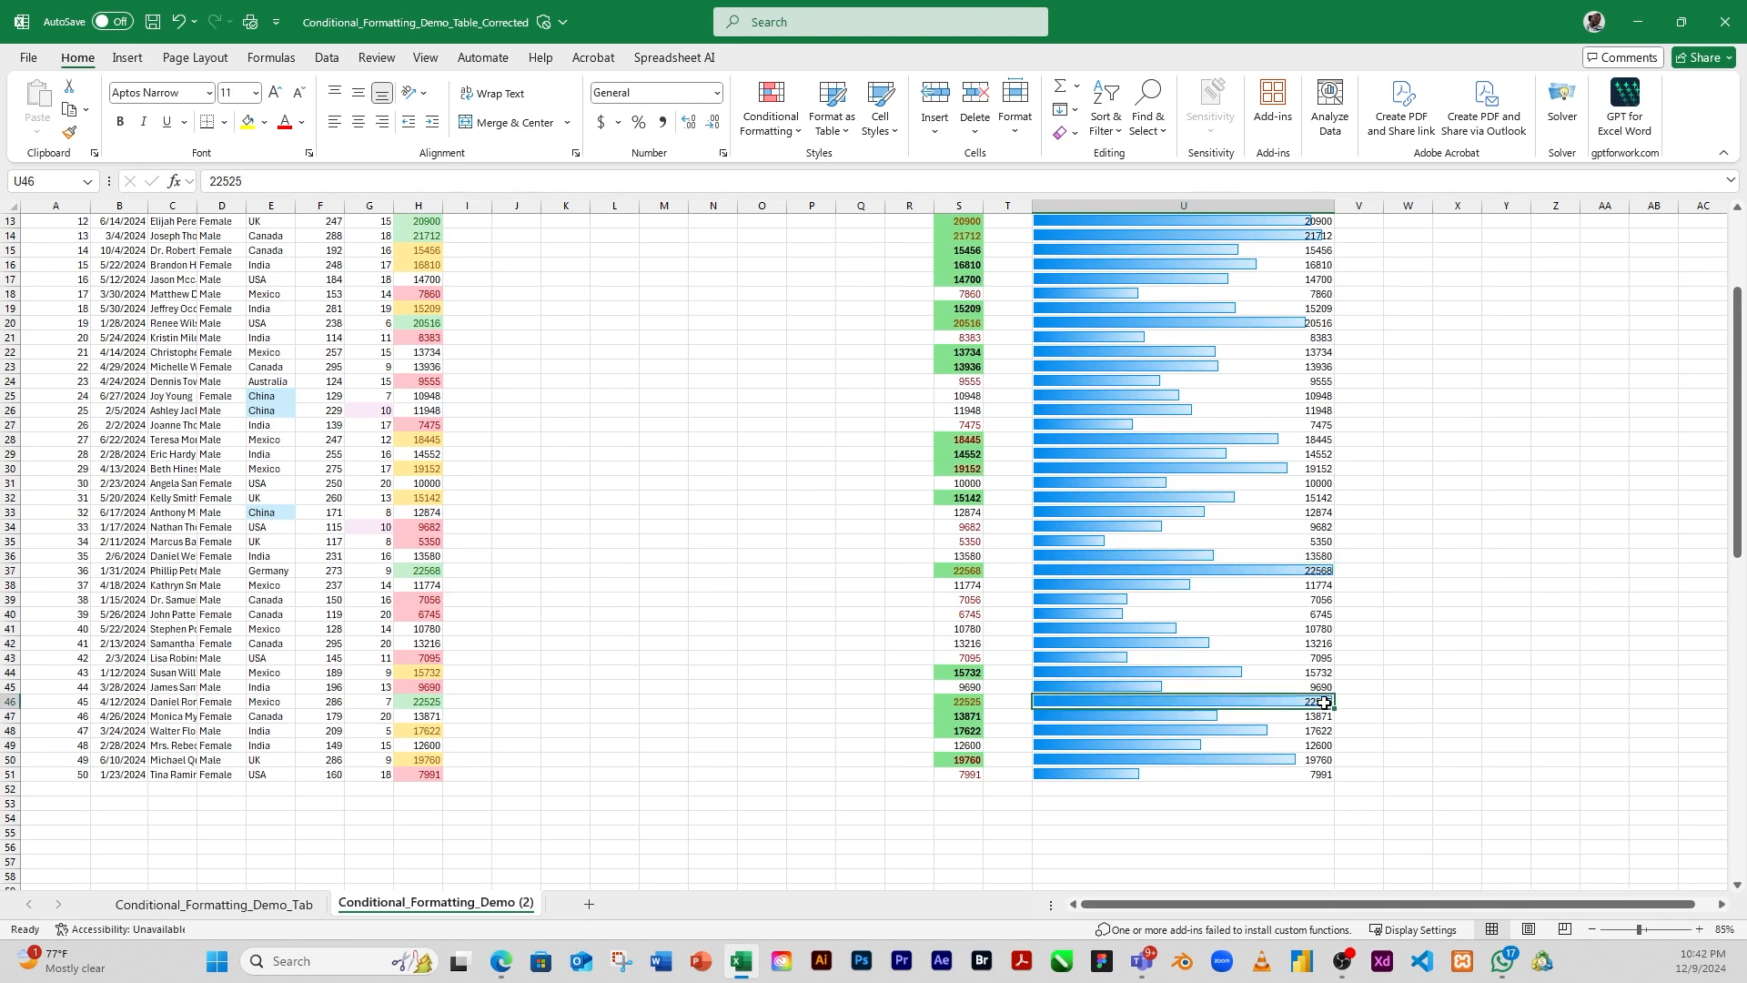
scroll(1318, 355, "up", 3)
left_click(1319, 353)
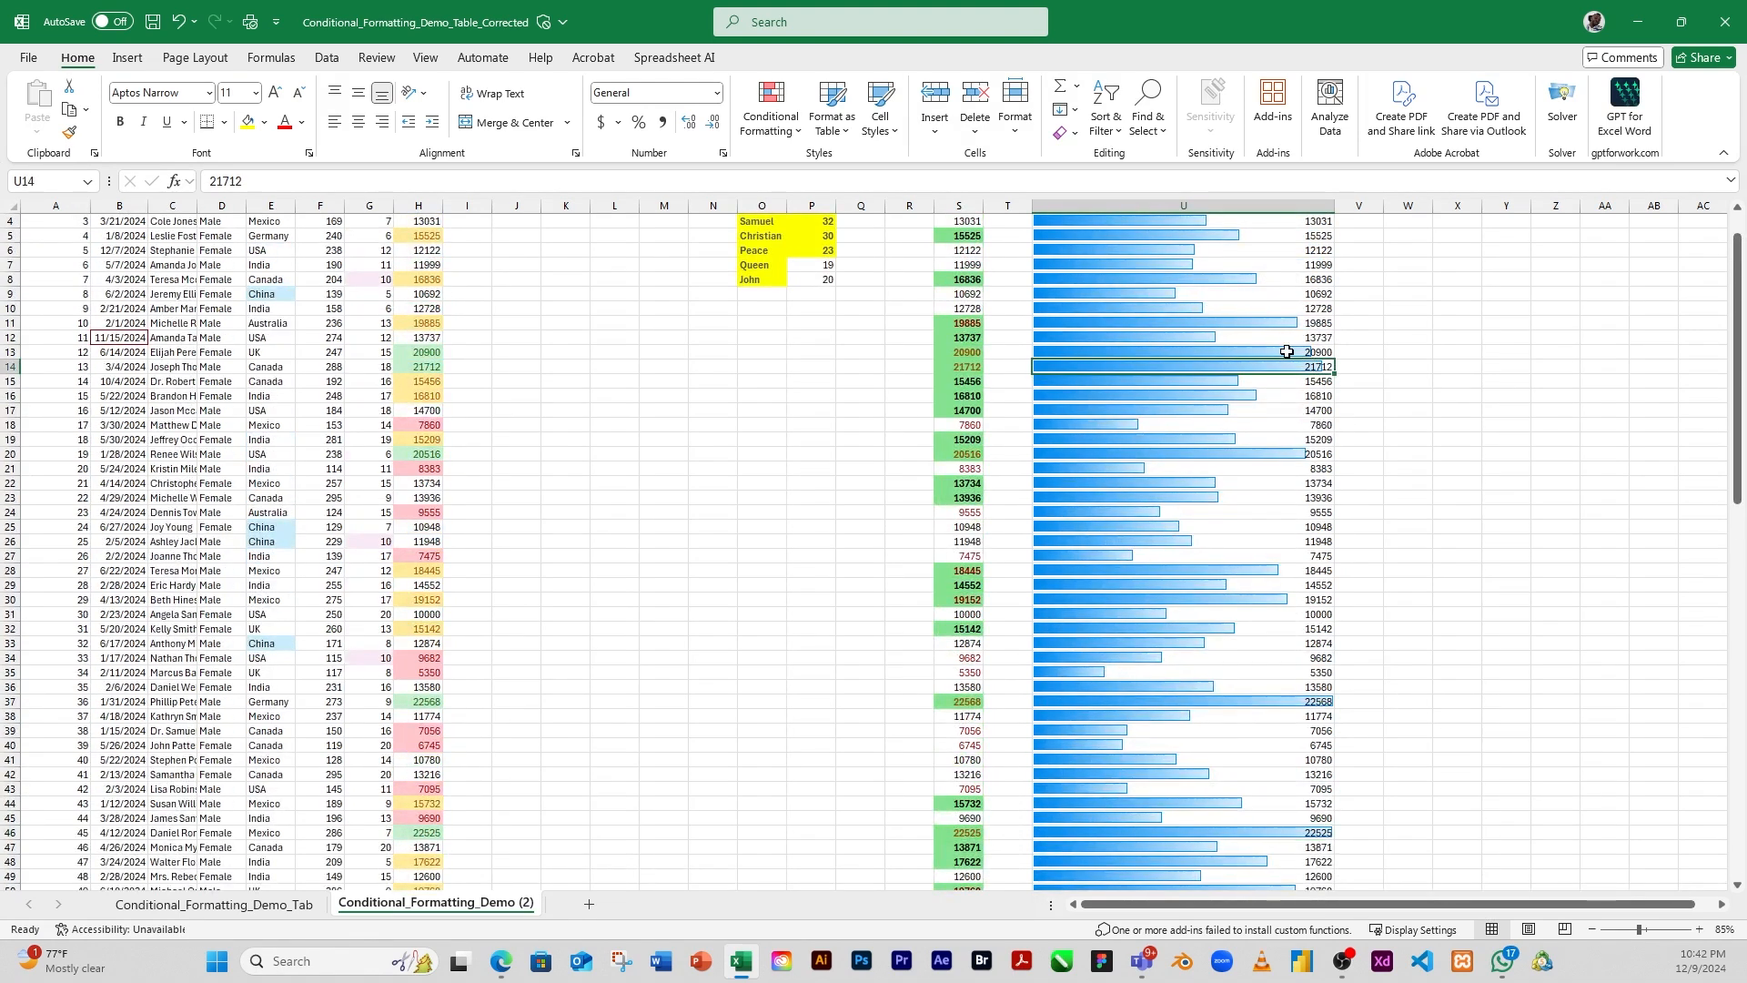
Widen column U further to stretch the data bars across more space
scroll(1307, 381, "up", 1)
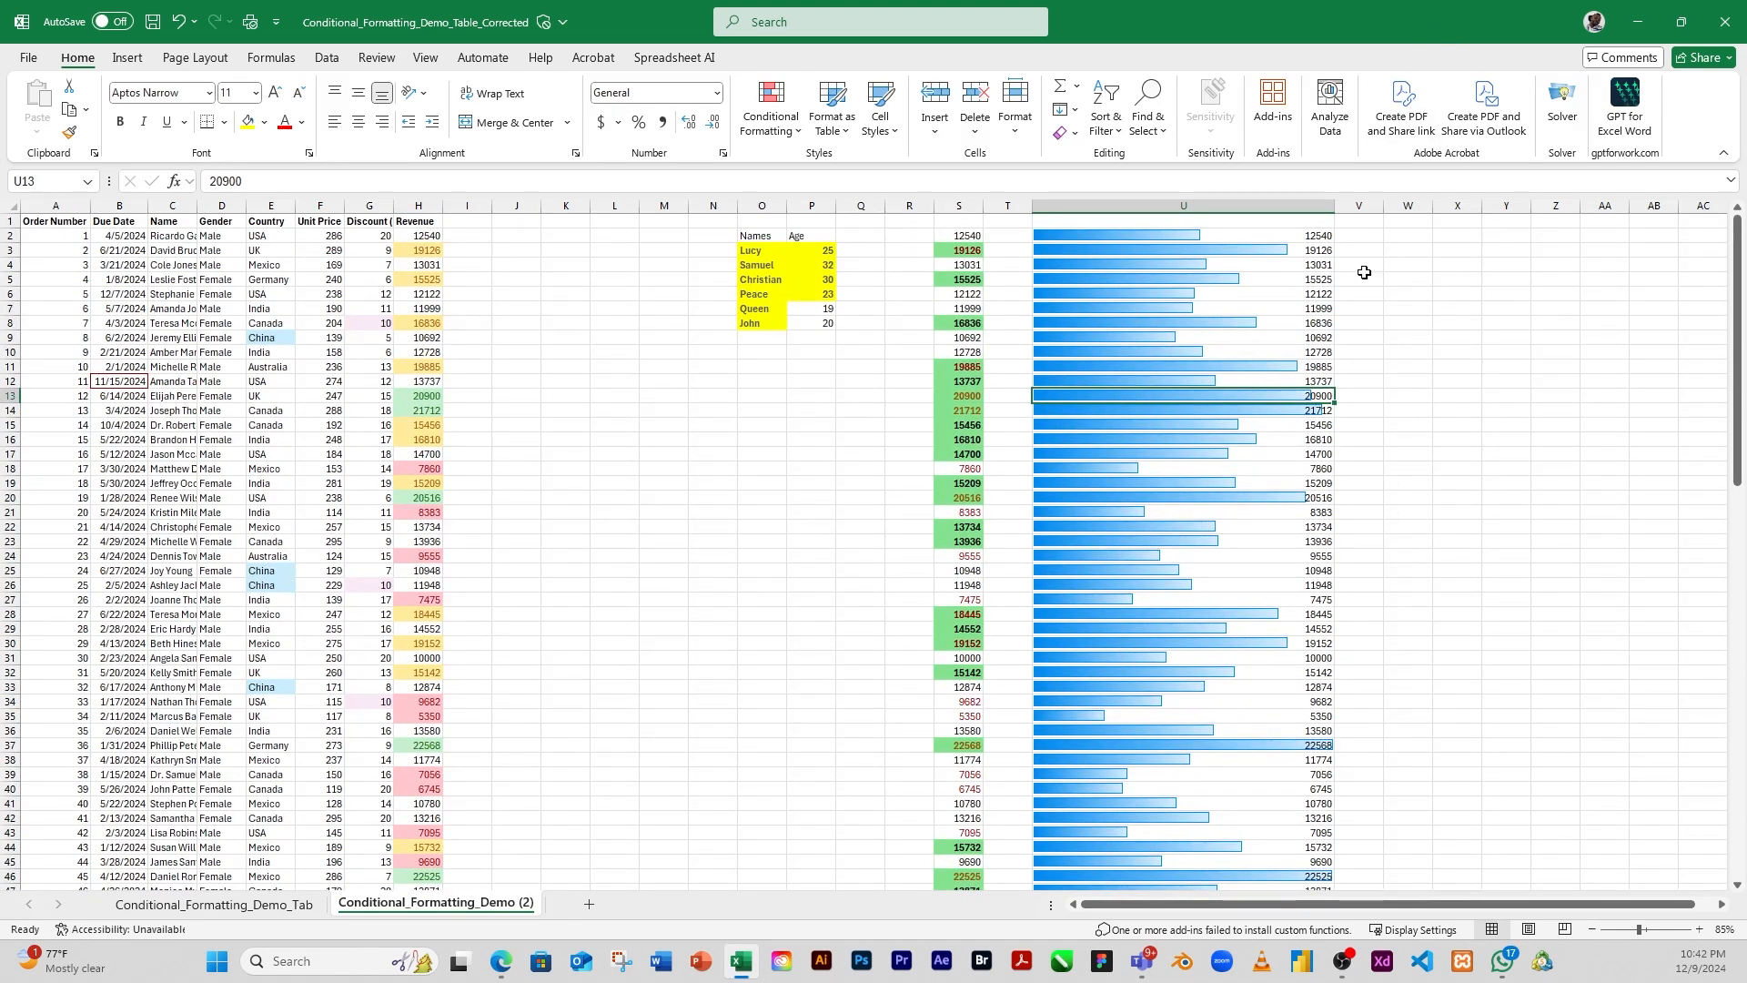
left_click_drag(1328, 206, 1454, 206)
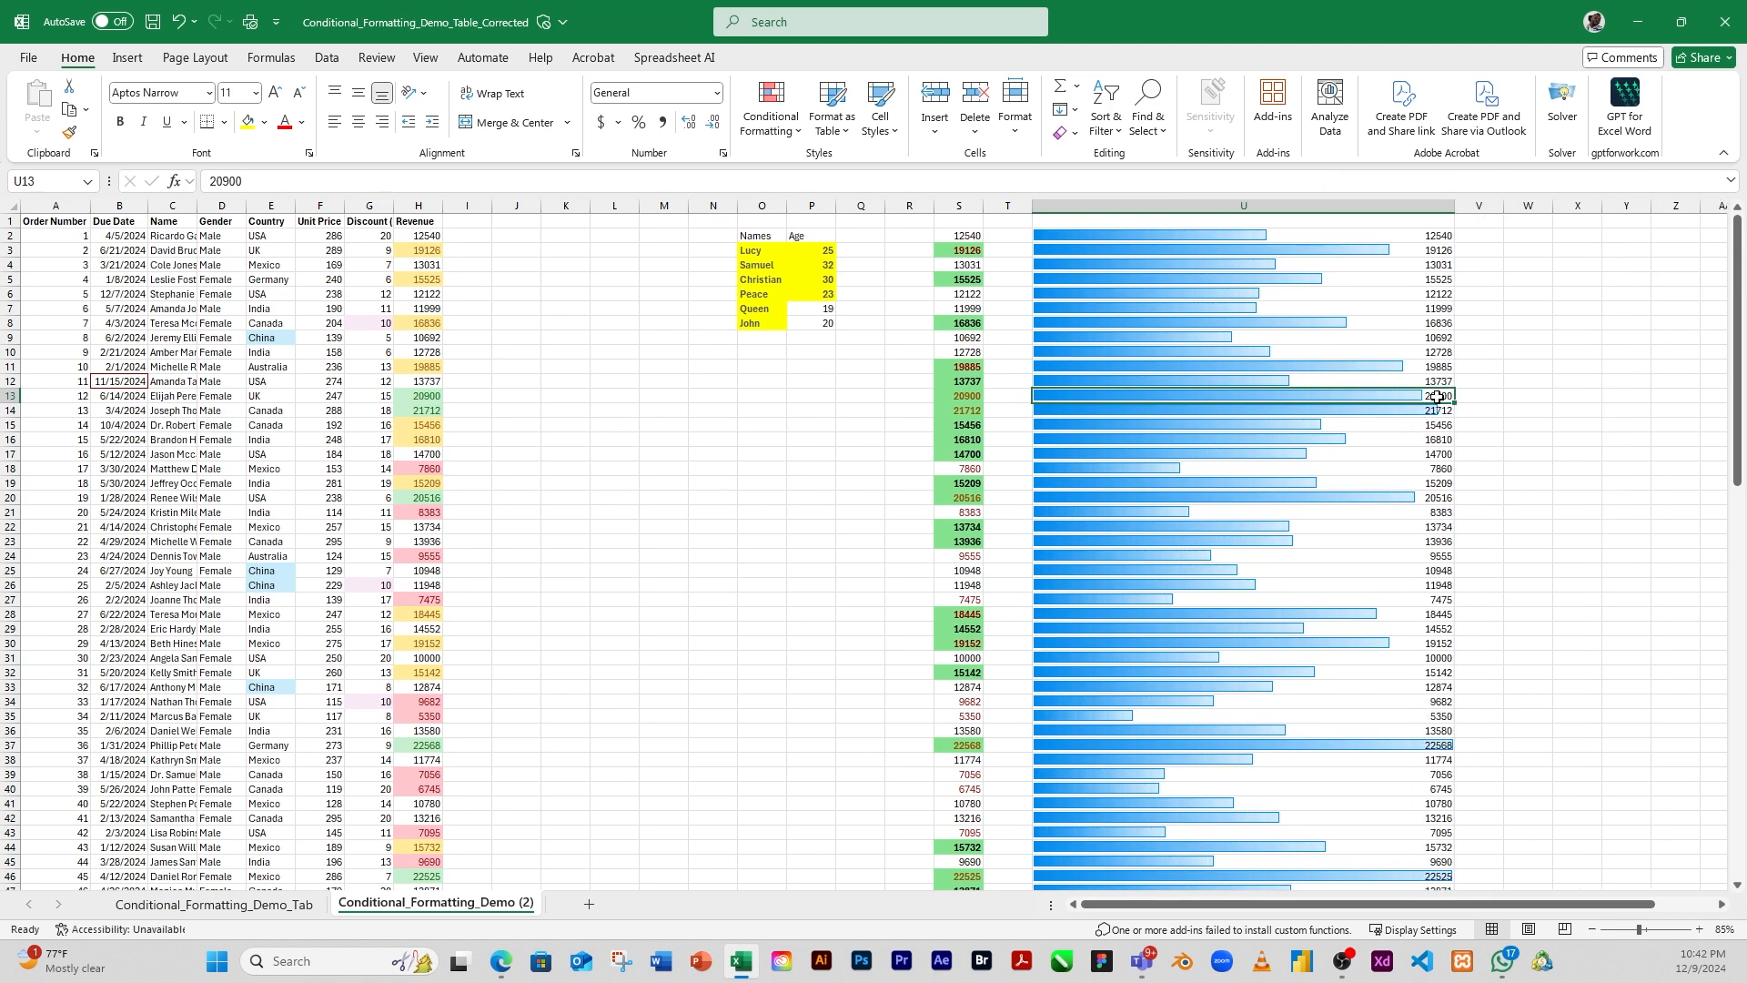
scroll(1254, 651, "down", 1)
scroll(1240, 651, "up", 1)
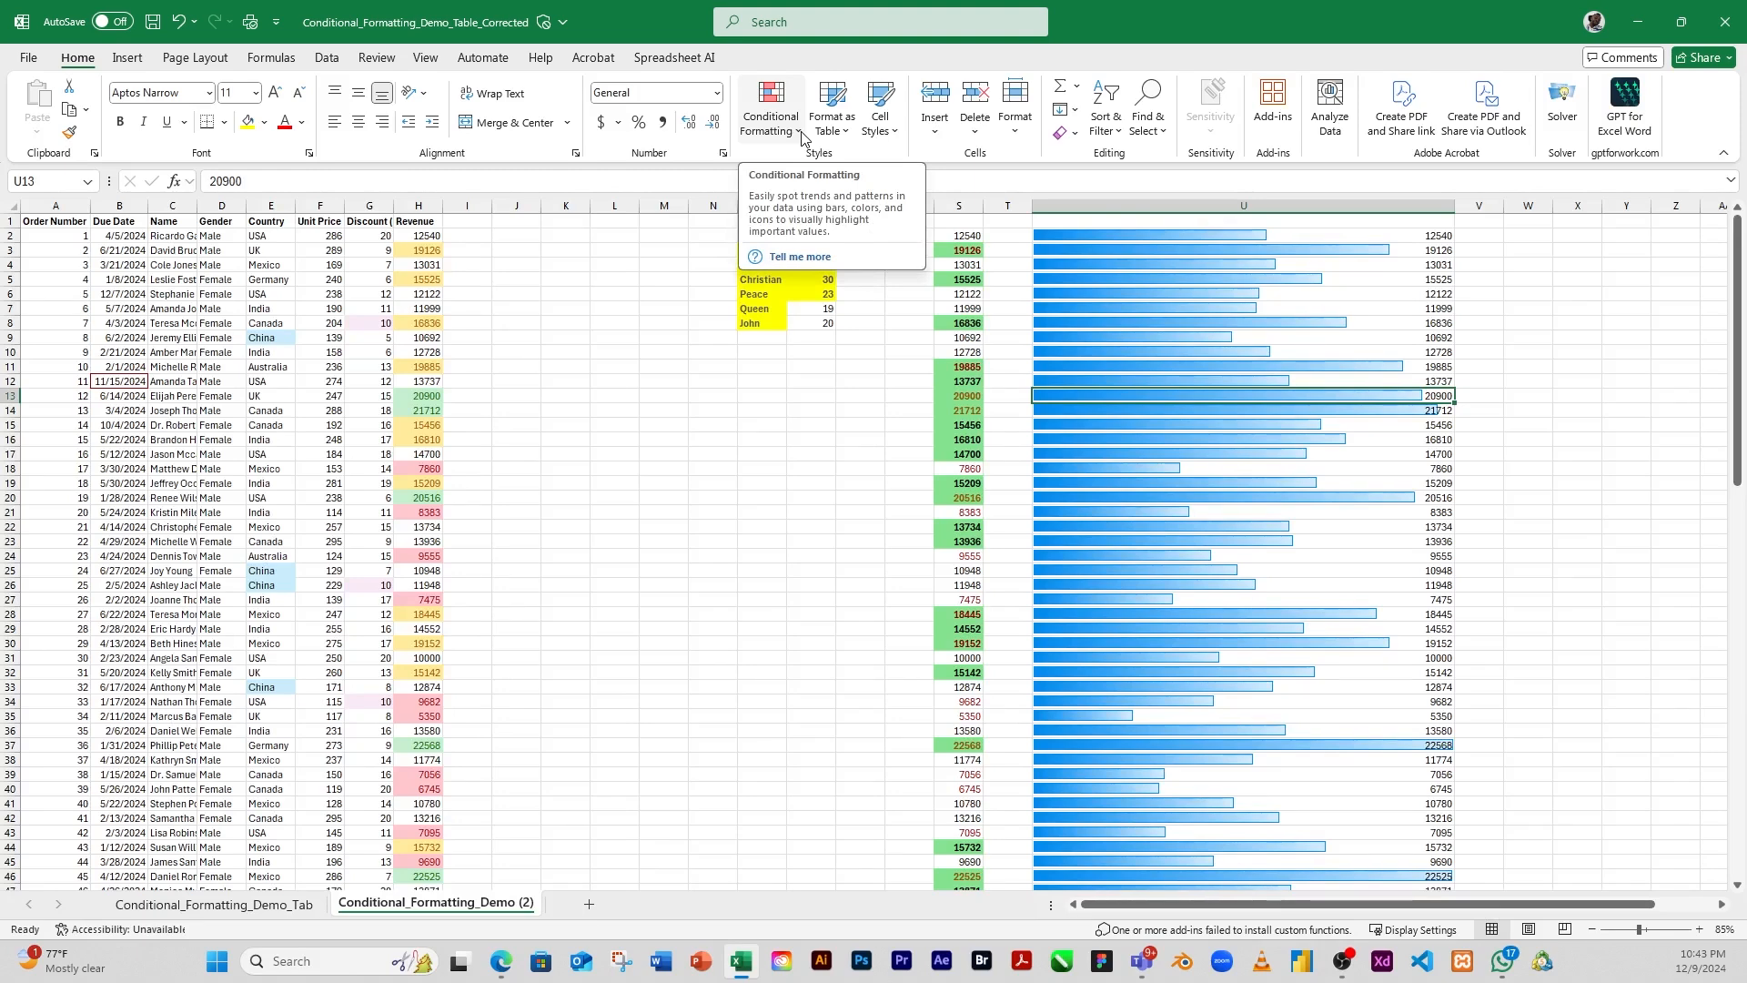
Compare how the bar lengths in the widened column U relate to the revenue values in individual rows
left_click(1256, 328)
left_click(1198, 437)
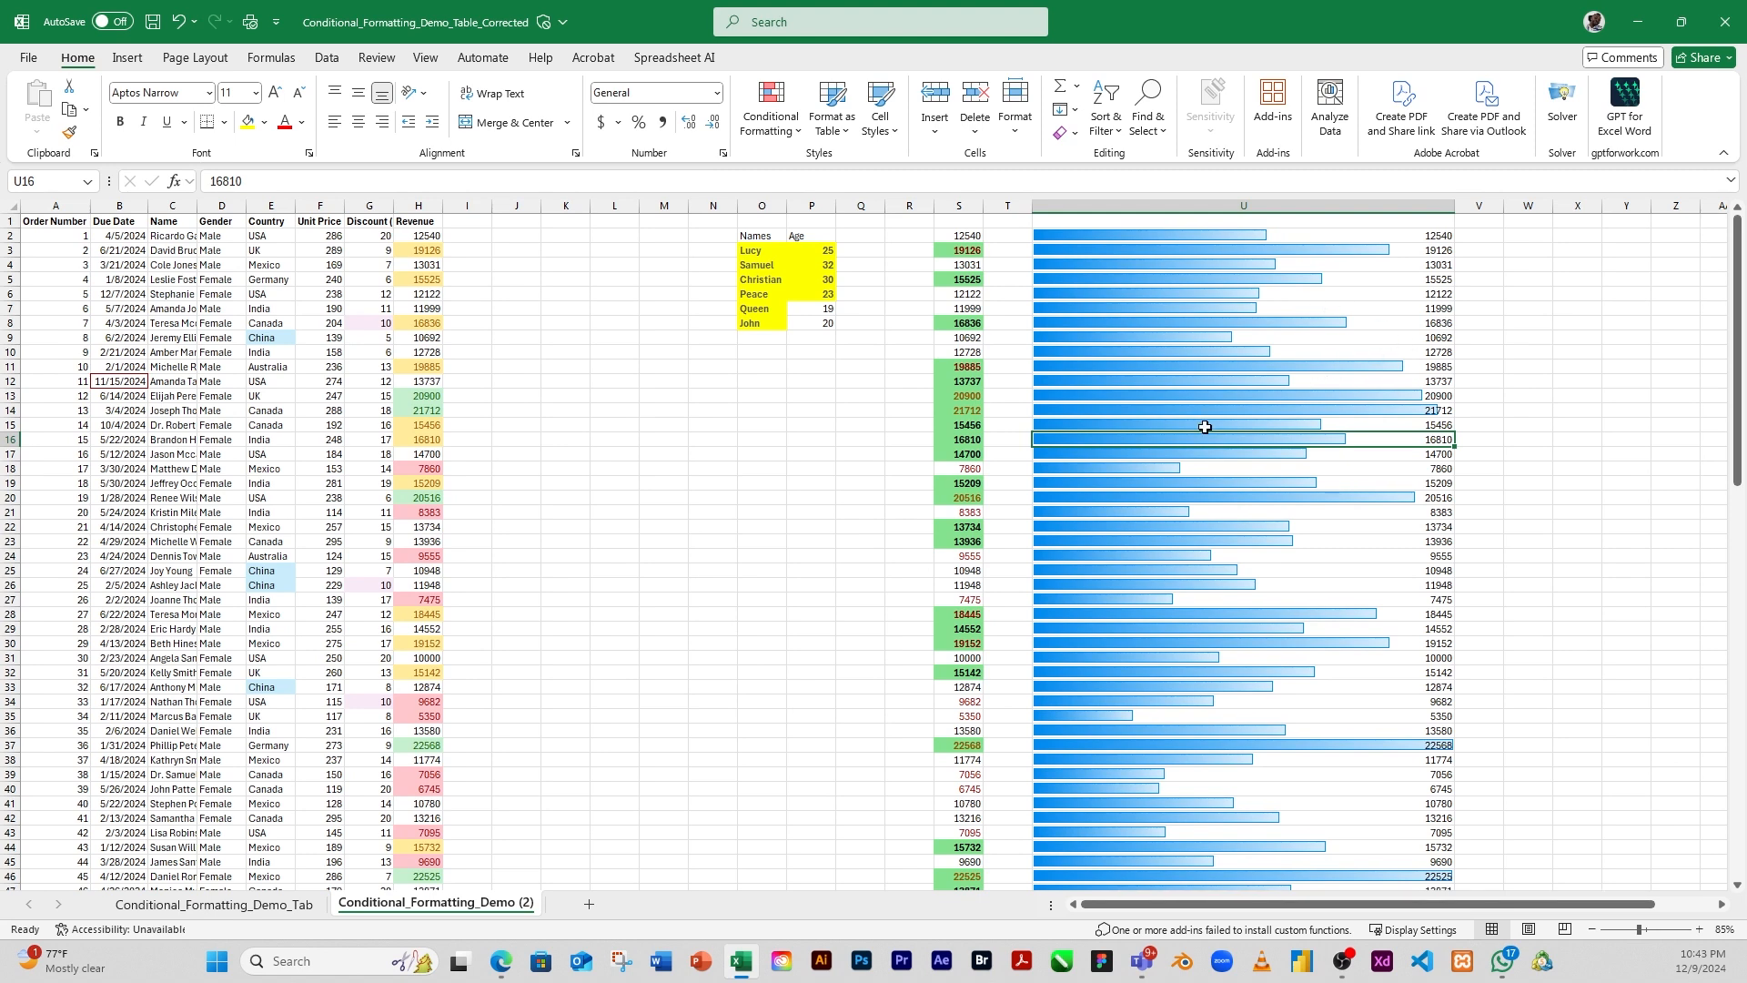
left_click(1155, 389)
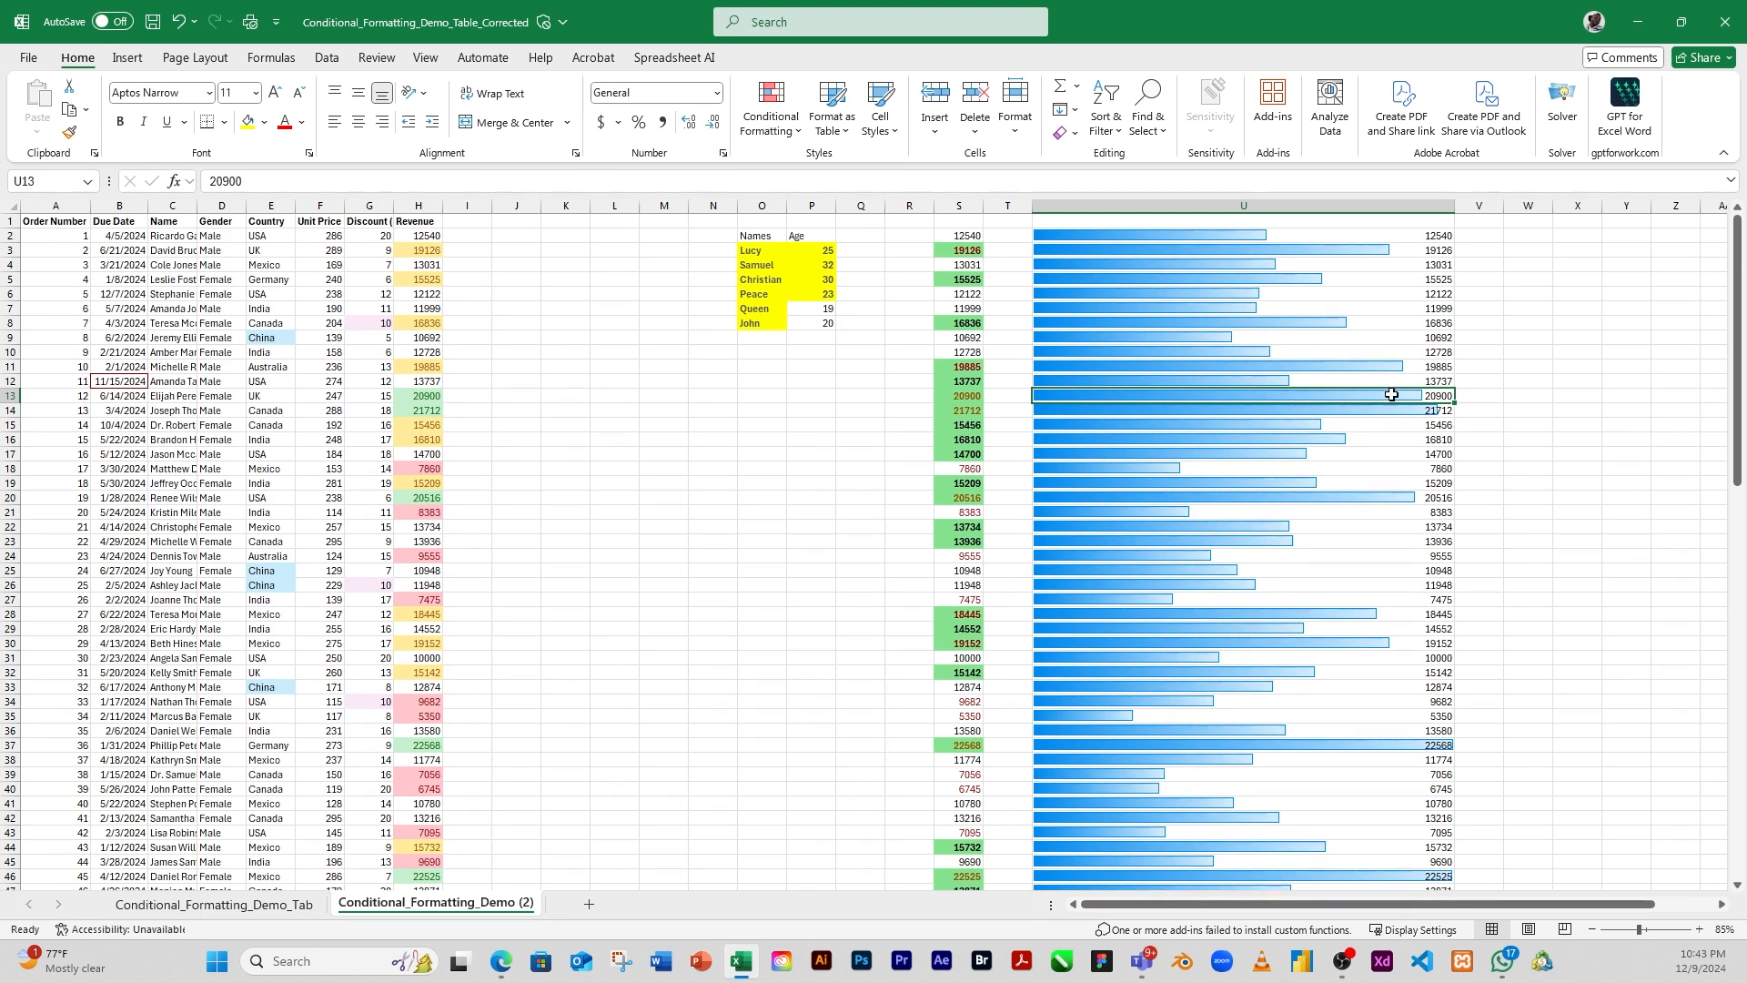
left_click(1172, 322)
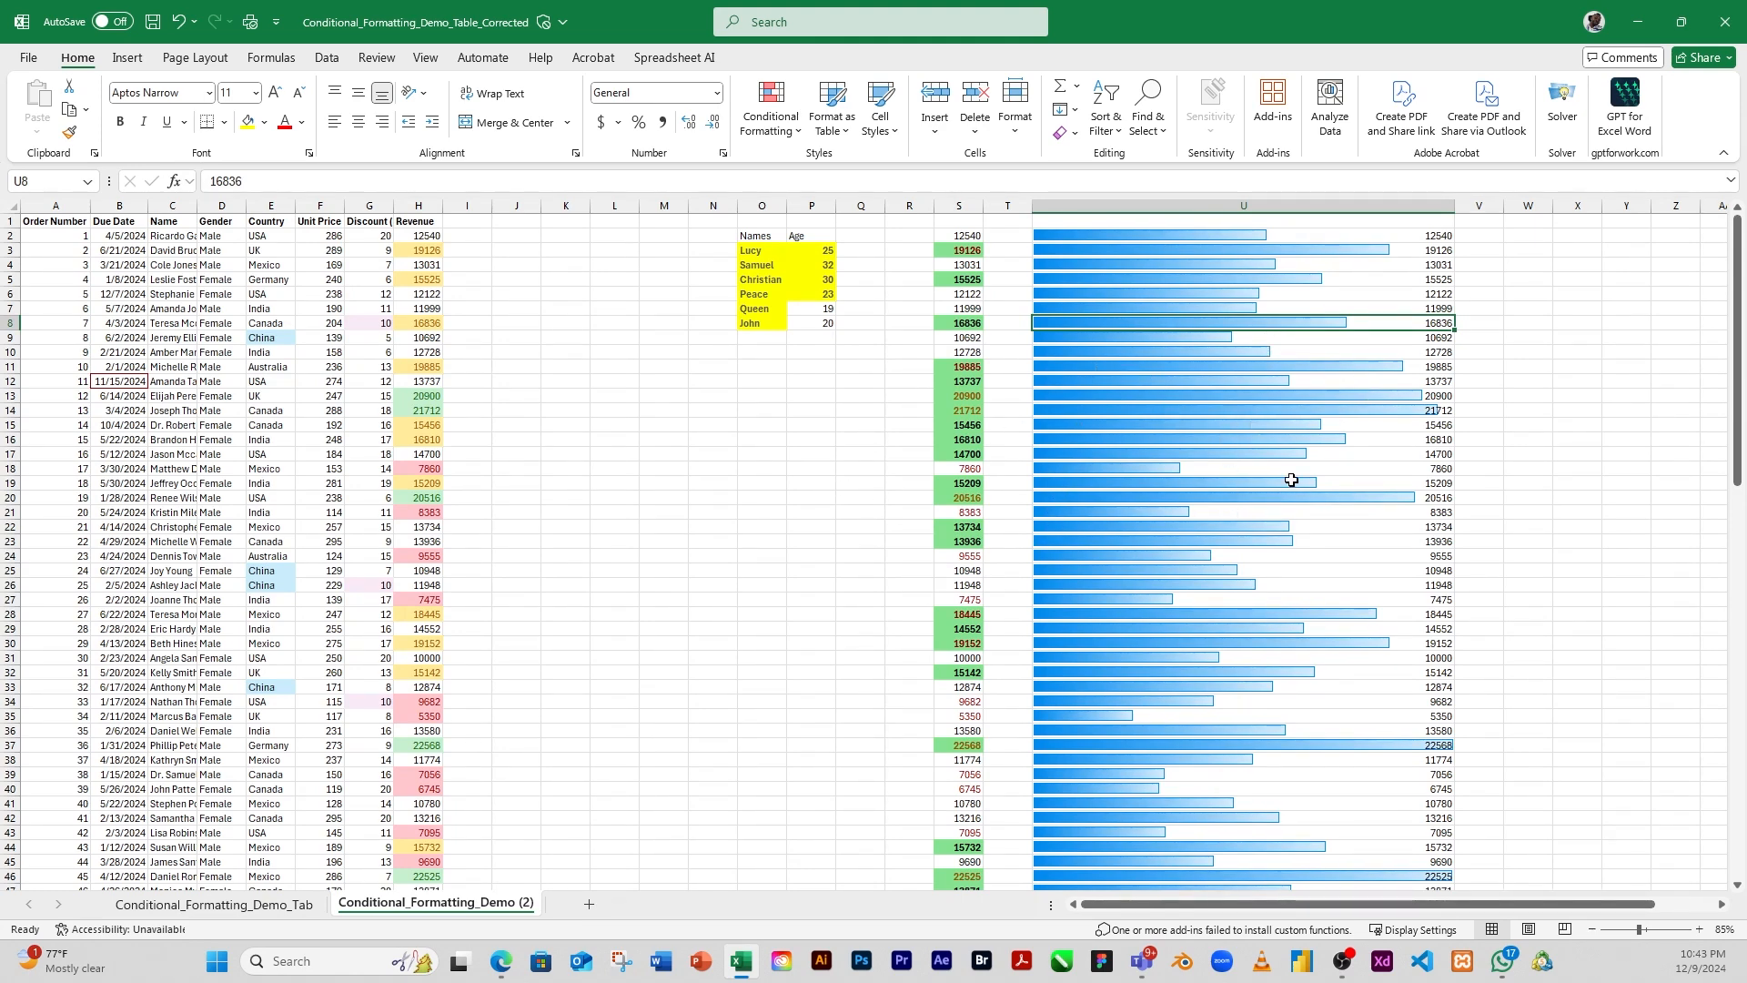
left_click(1158, 350)
left_click(1219, 310)
left_click(1187, 412)
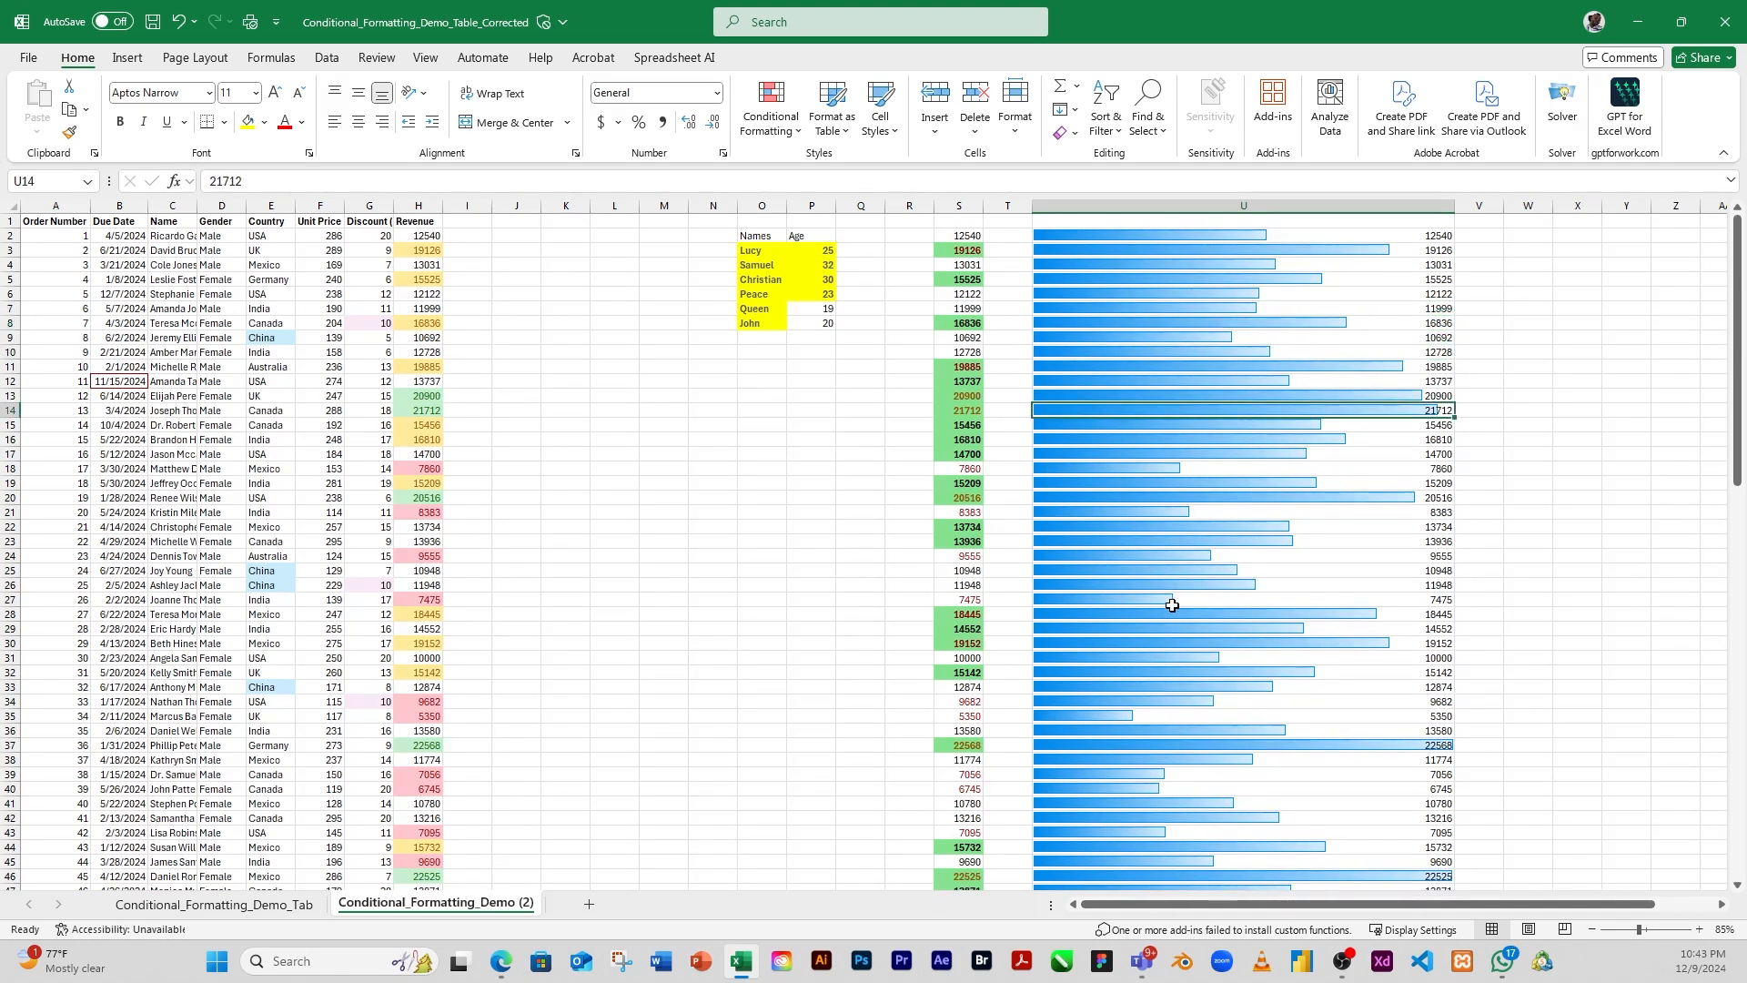
scroll(1172, 605, "down", 6)
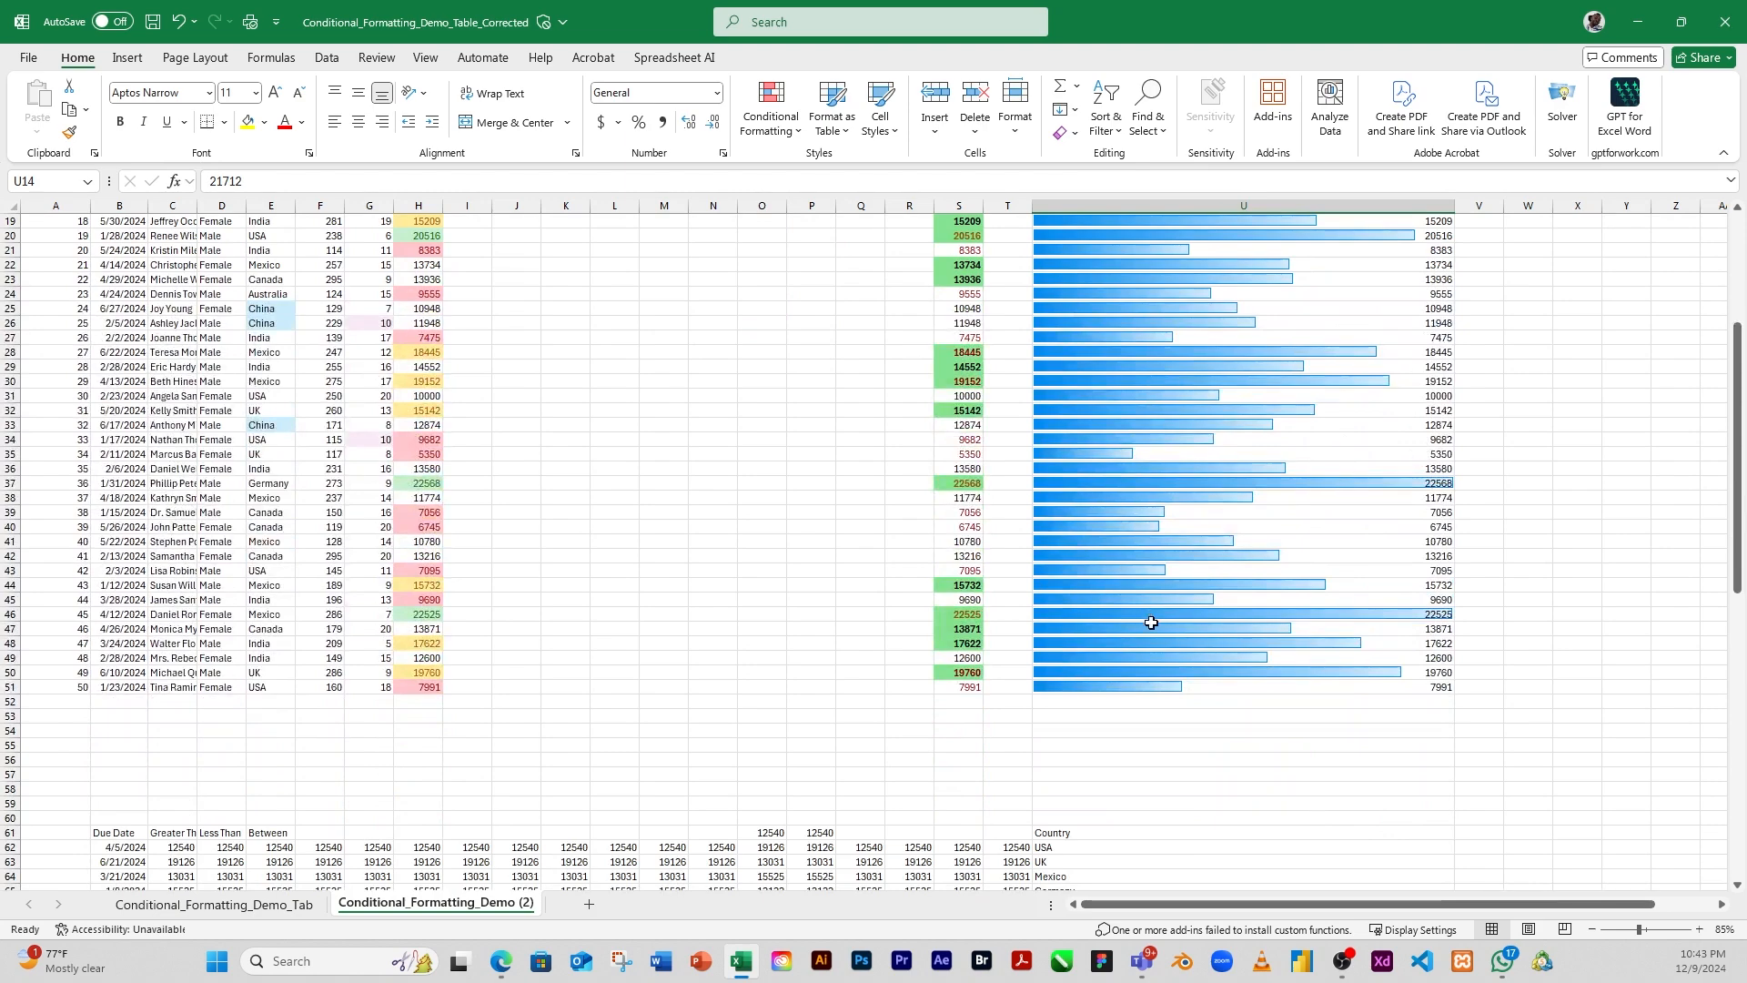
scroll(1150, 601, "up", 6)
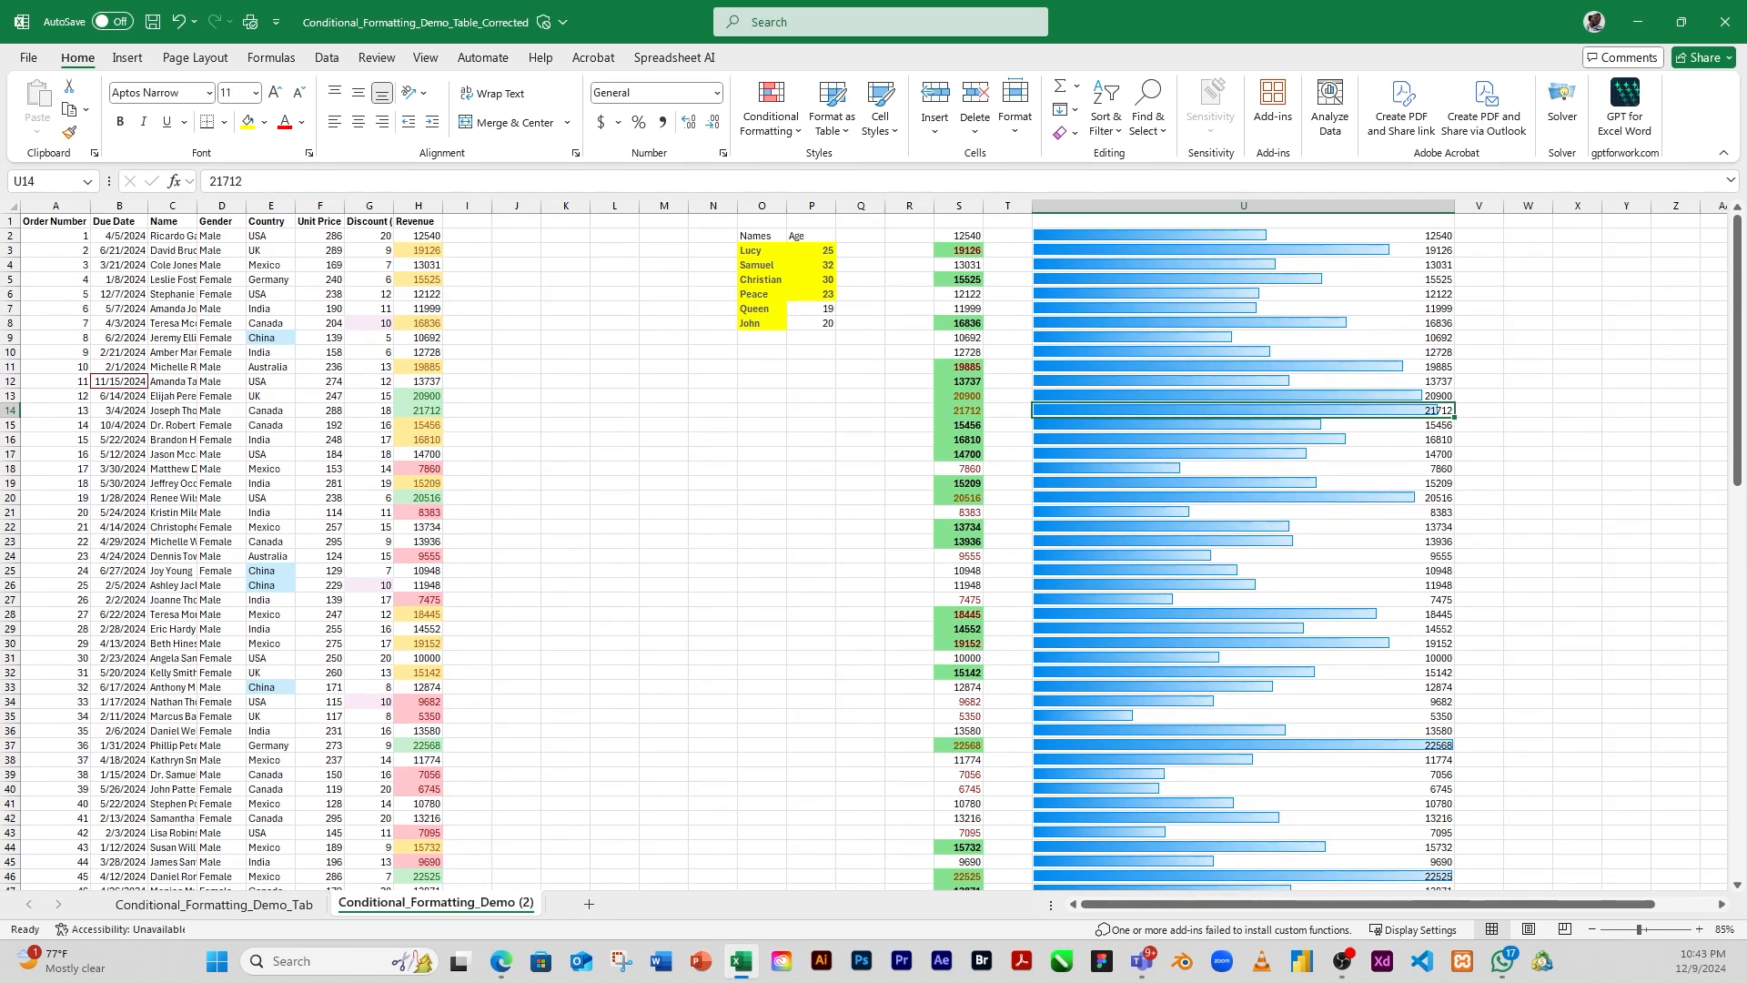
key("Down")
key("Down")
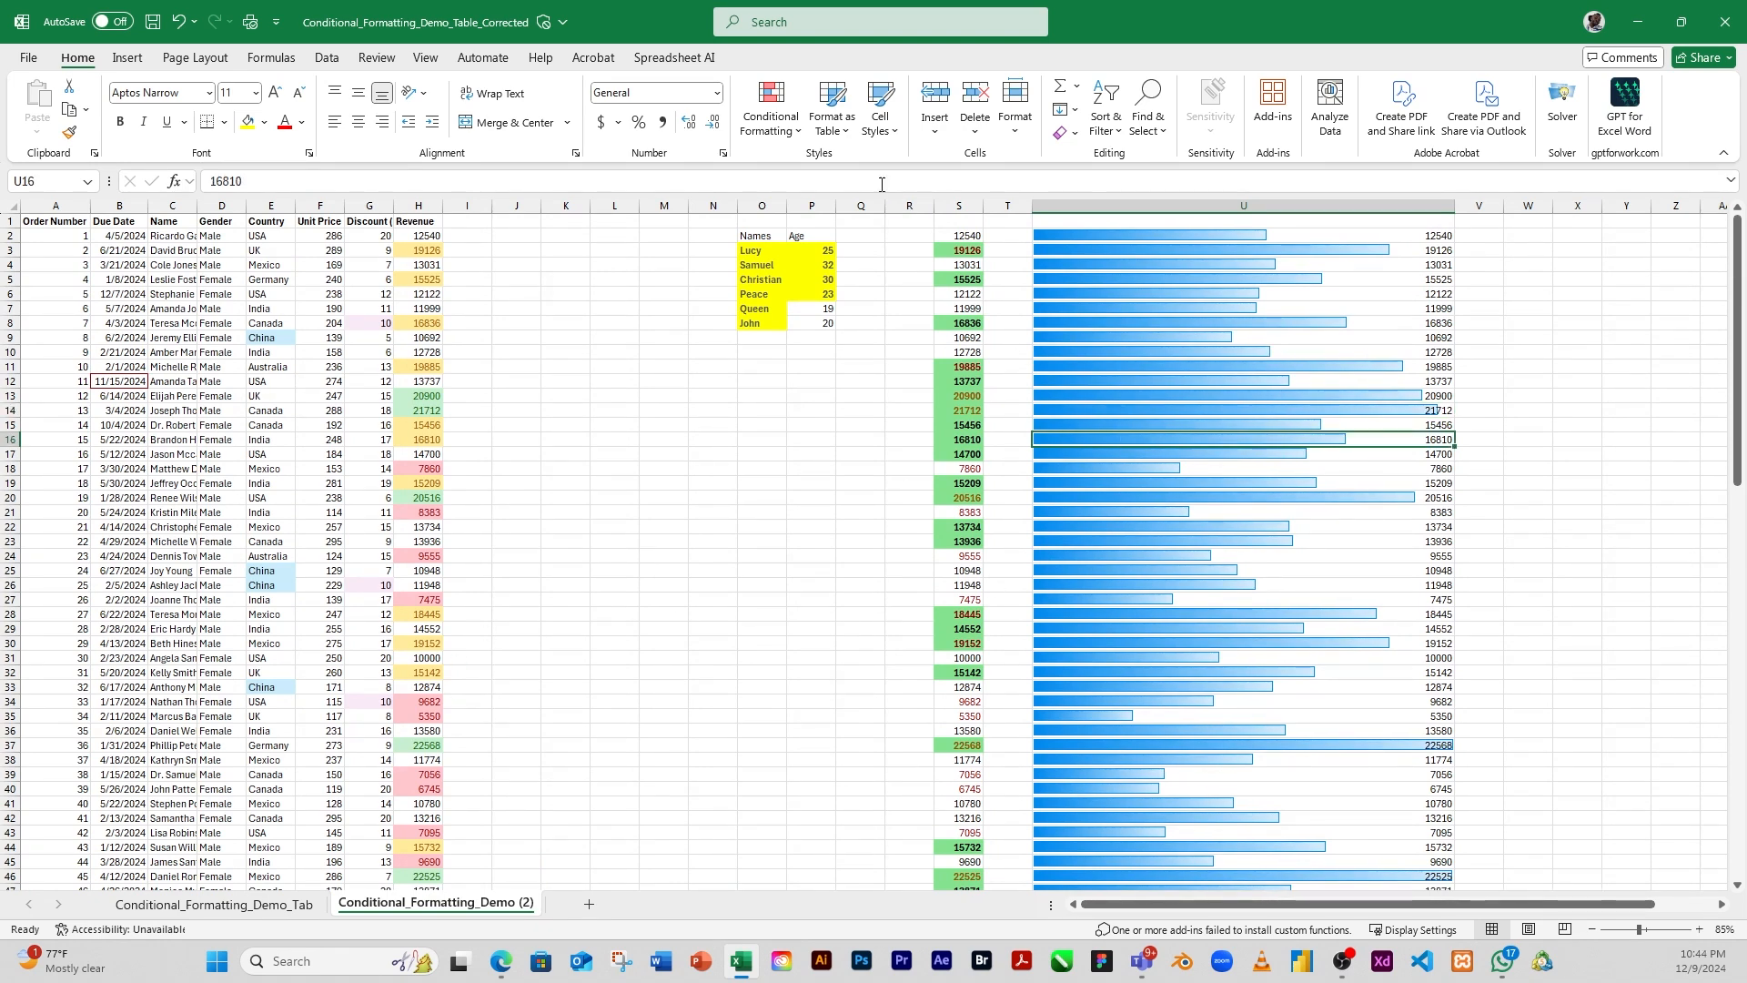
left_click_drag(1203, 356, 1210, 368)
left_click(796, 136)
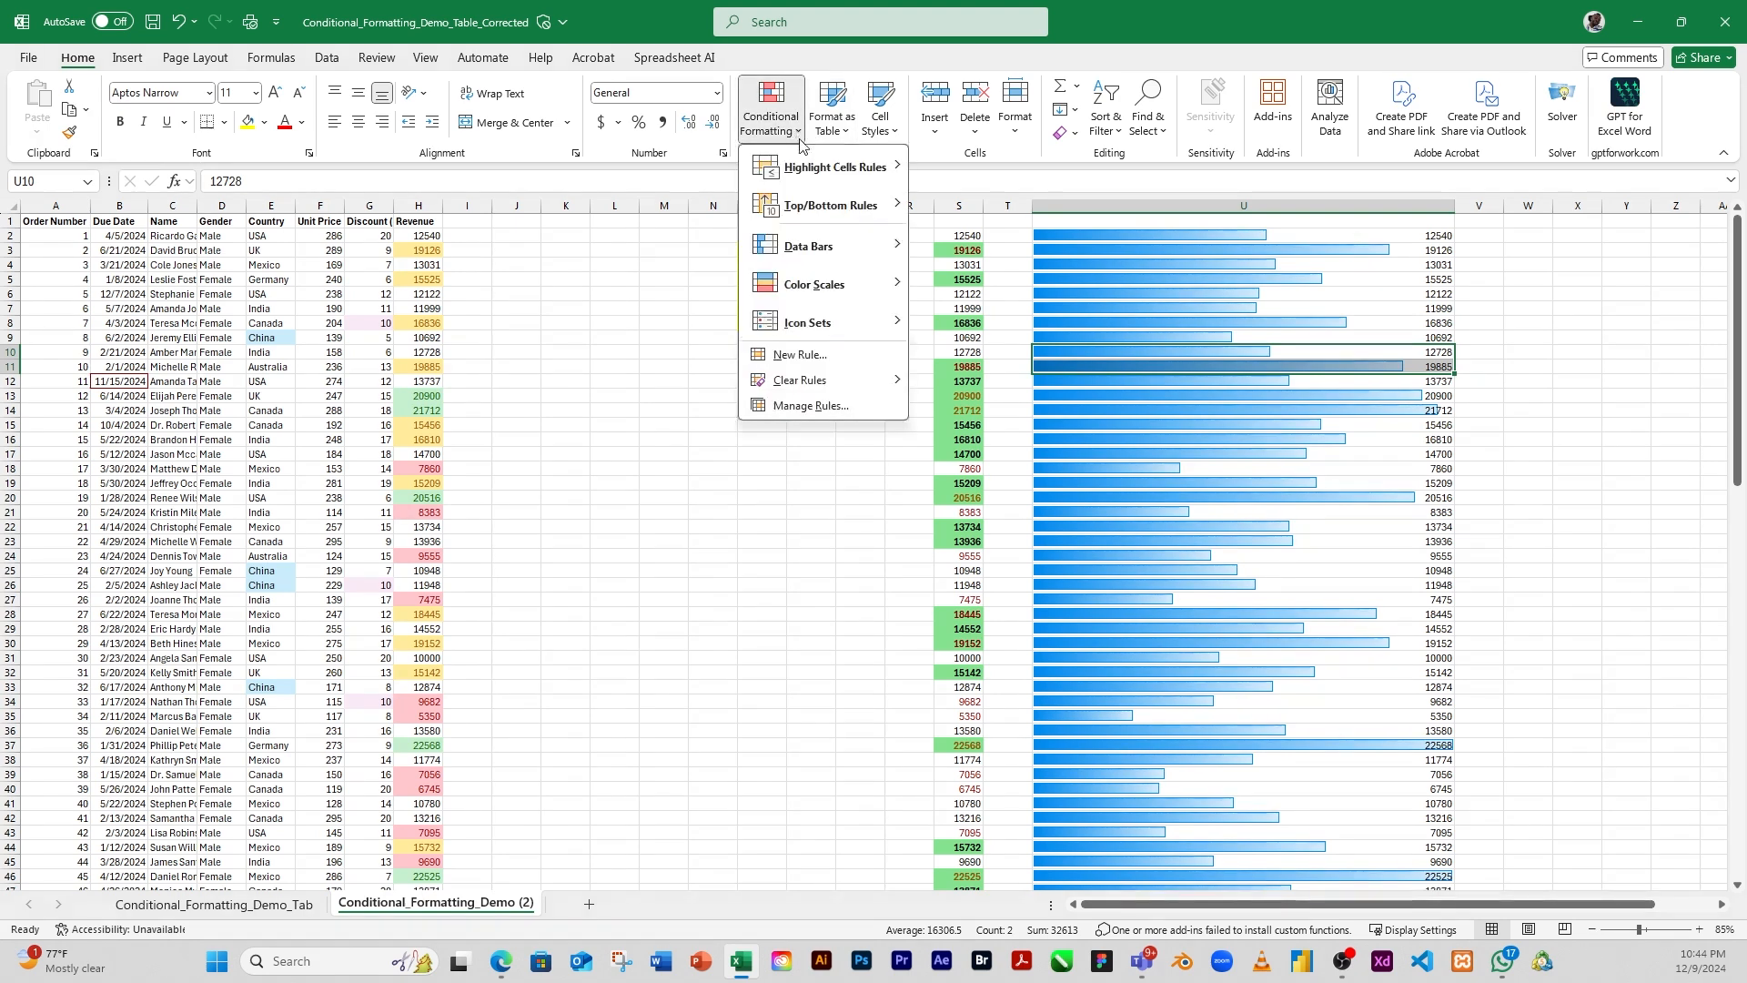
mouse_move(812, 295)
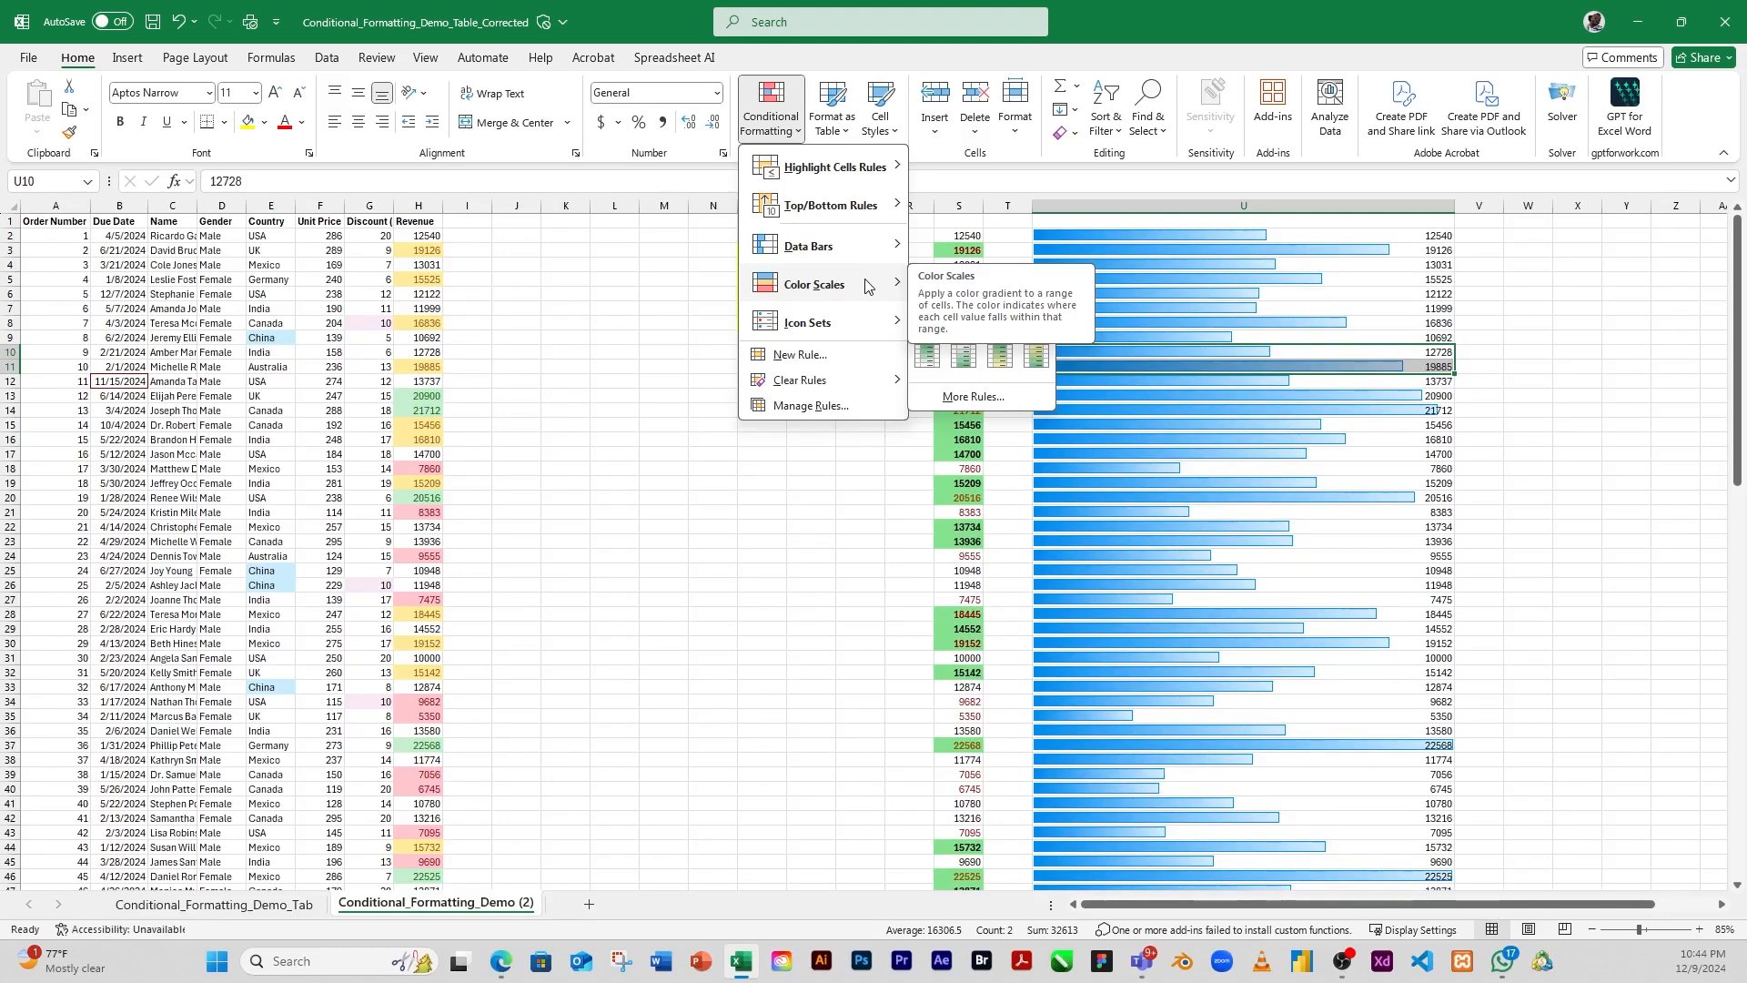
left_click(1126, 464)
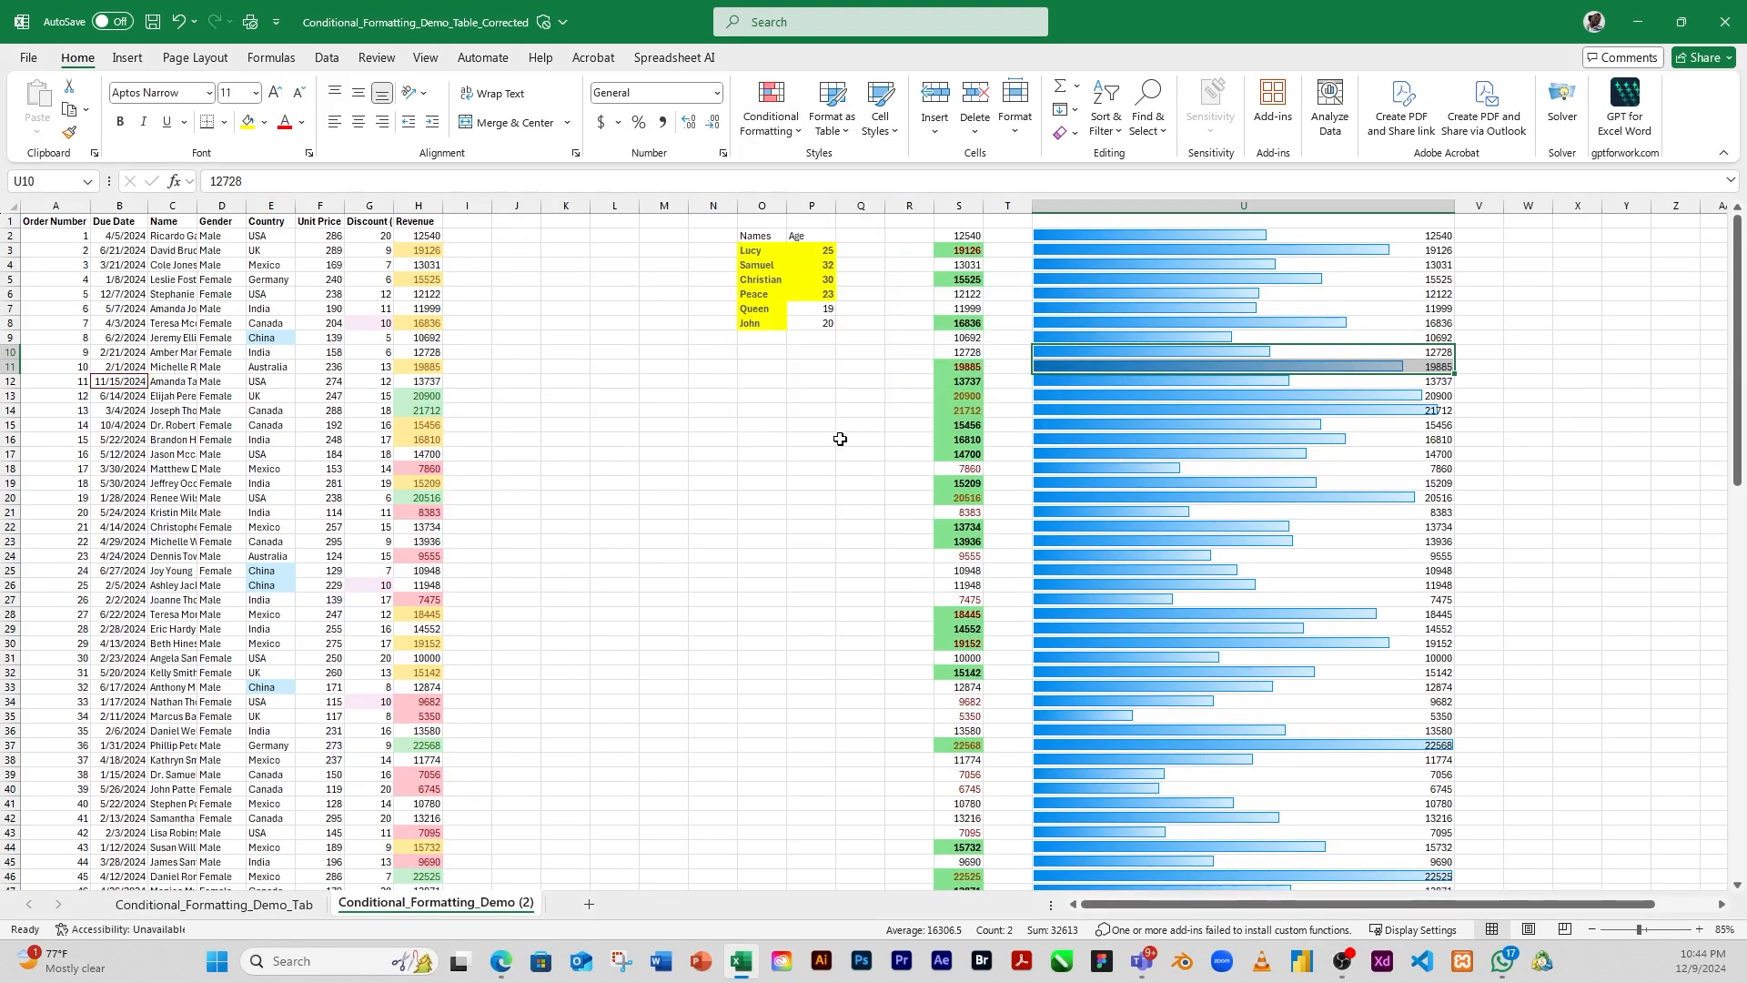
Copy the revenue values in G62:G111 and paste them starting at cell W2
scroll(721, 439, "down", 2)
scroll(721, 439, "down", 14)
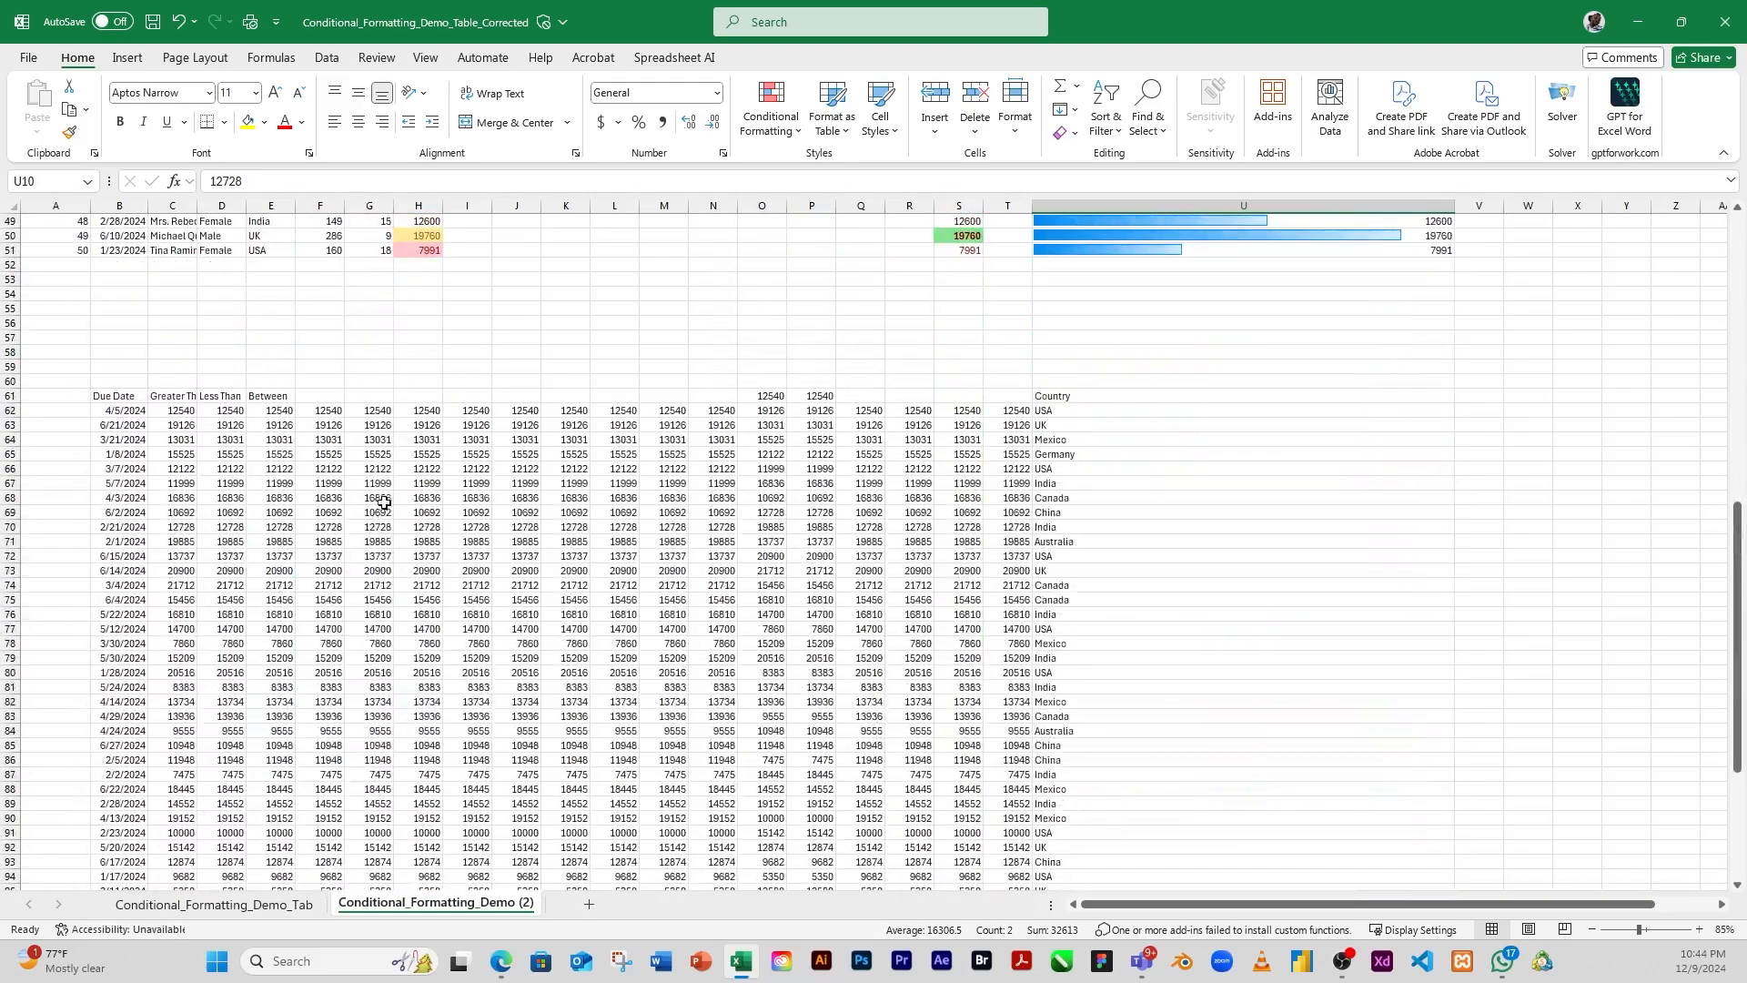
left_click_drag(374, 410, 384, 857)
key("ctrl+c")
scroll(1189, 624, "up", 18)
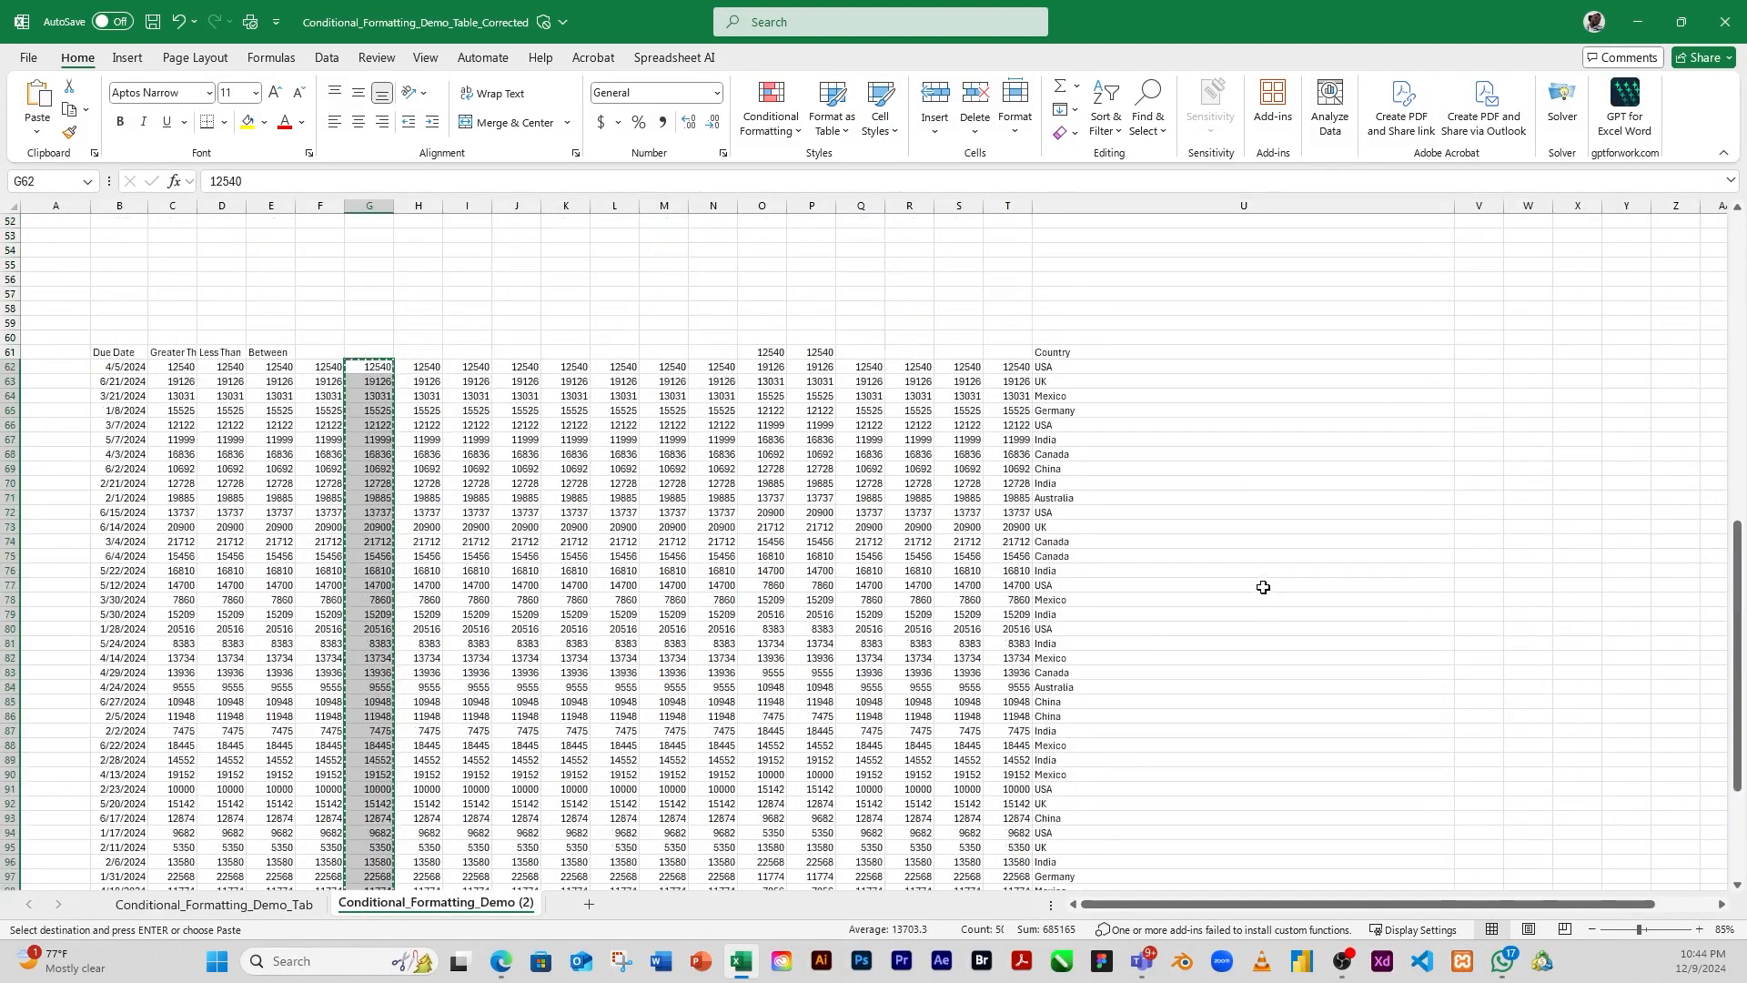
scroll(1243, 558, "up", 4)
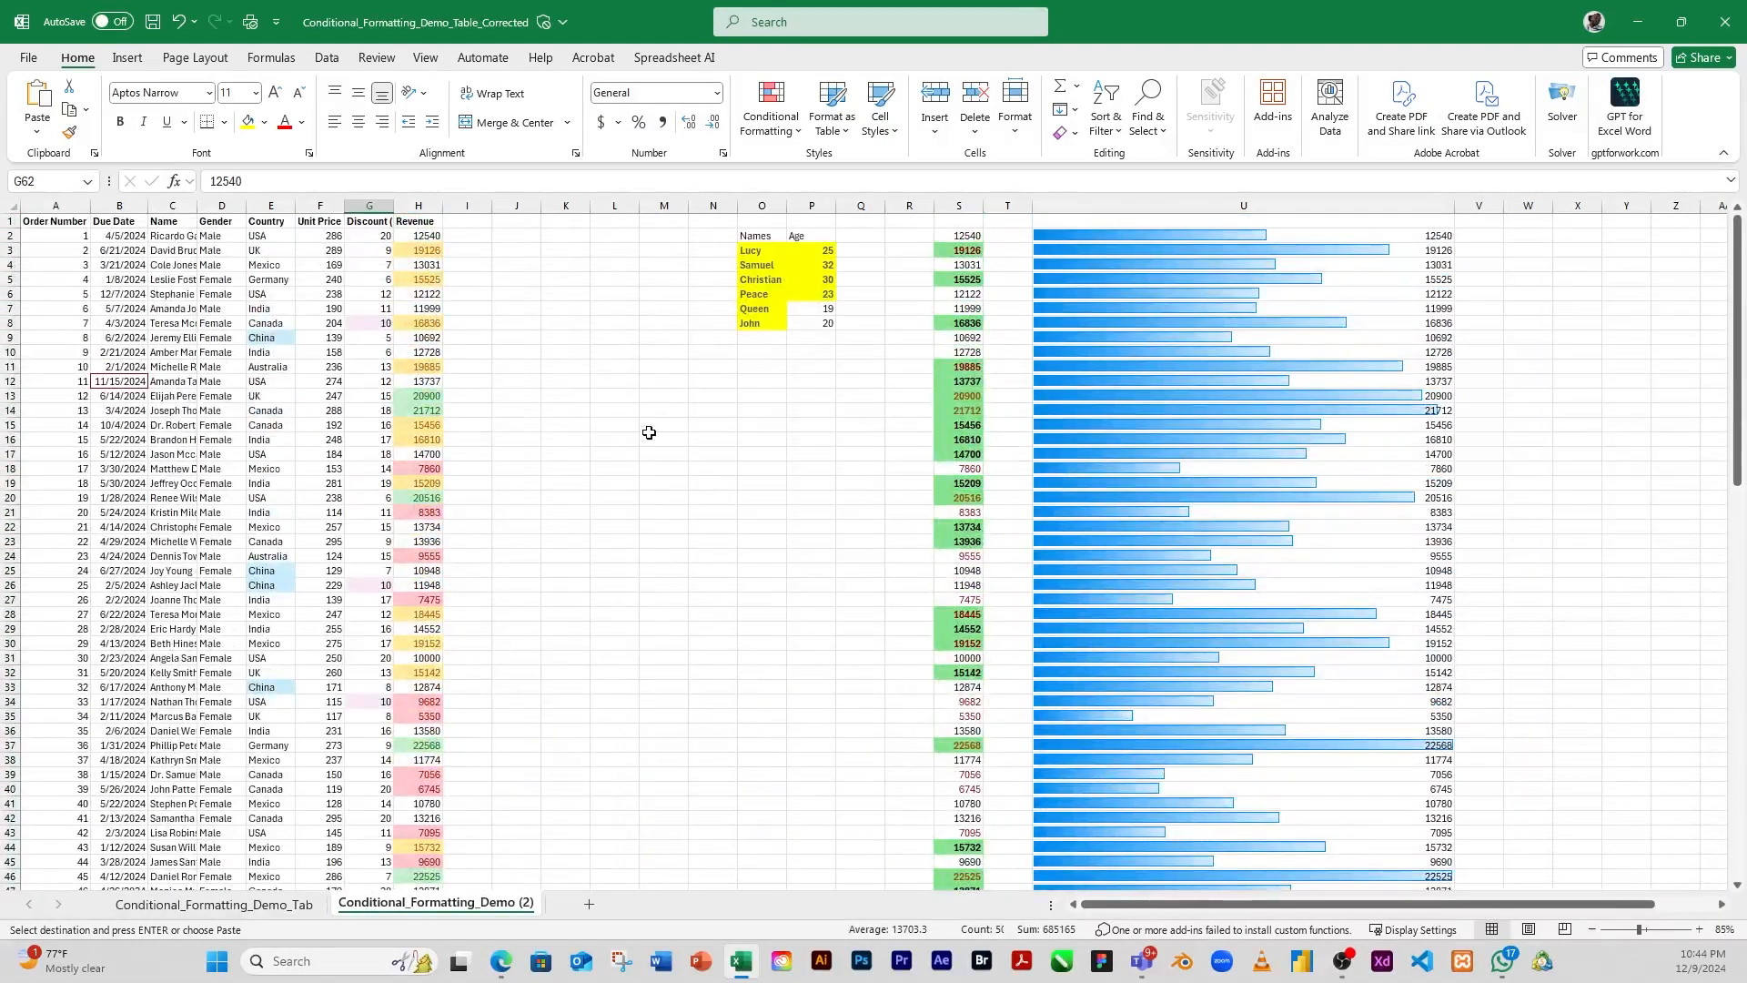
left_click(1536, 239)
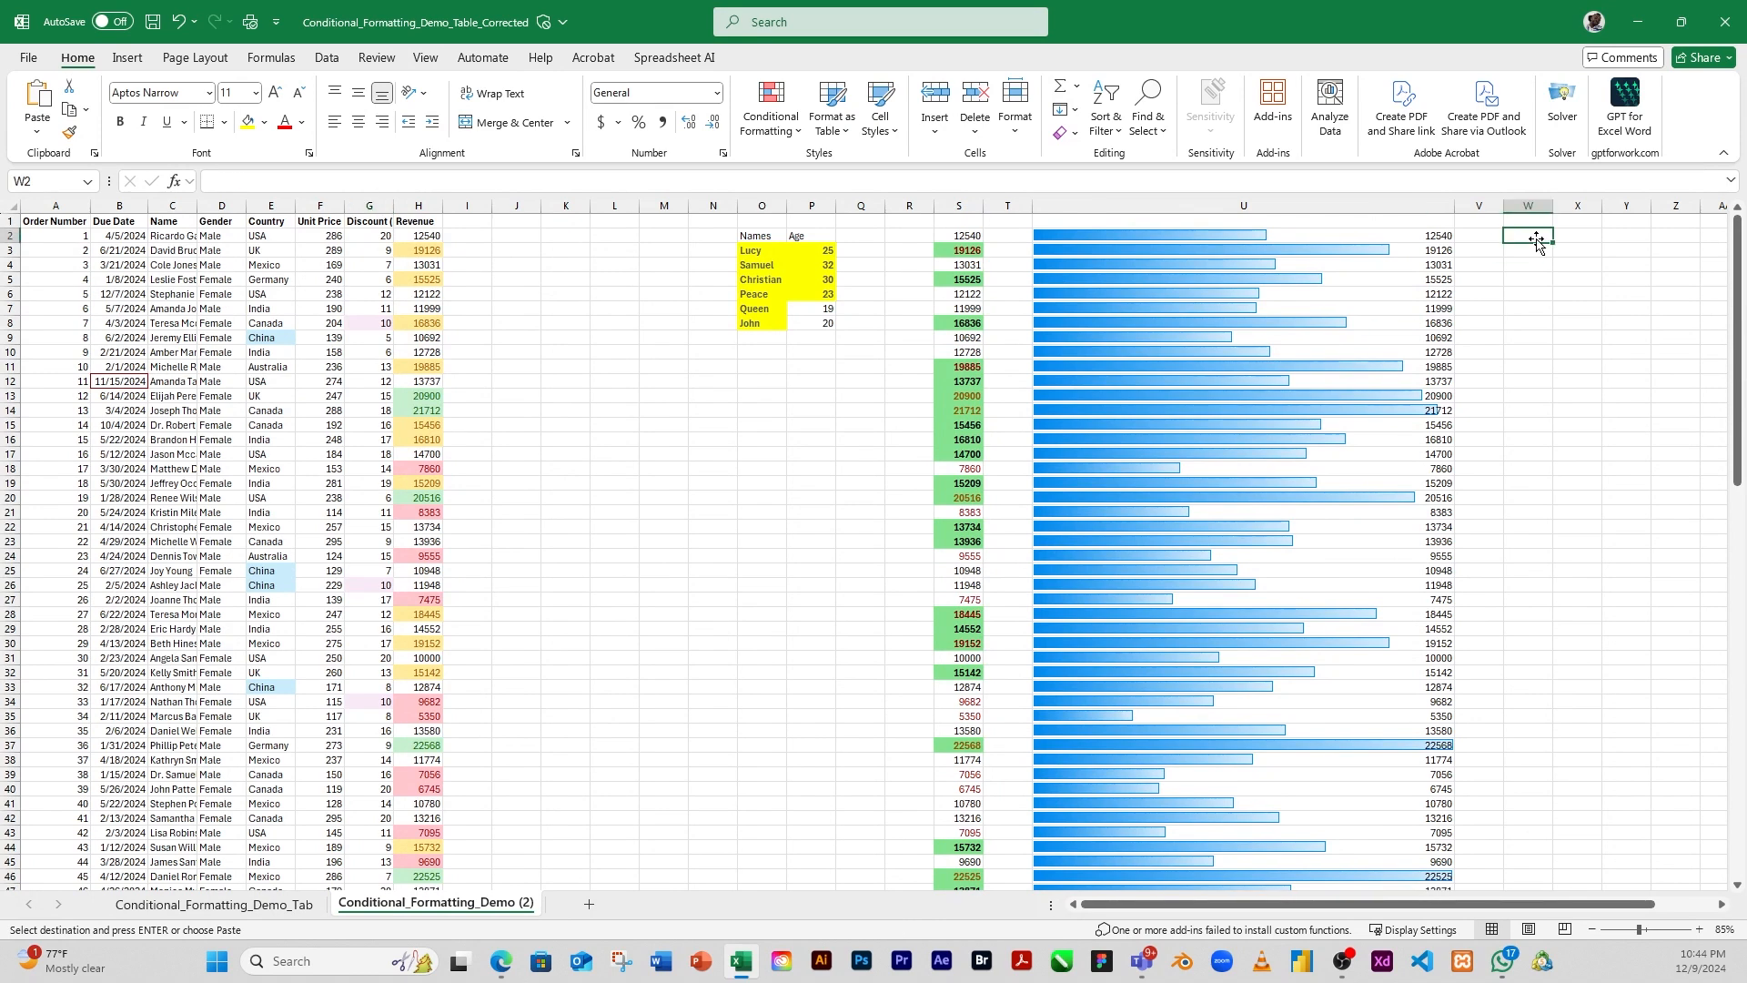
key("ctrl+v")
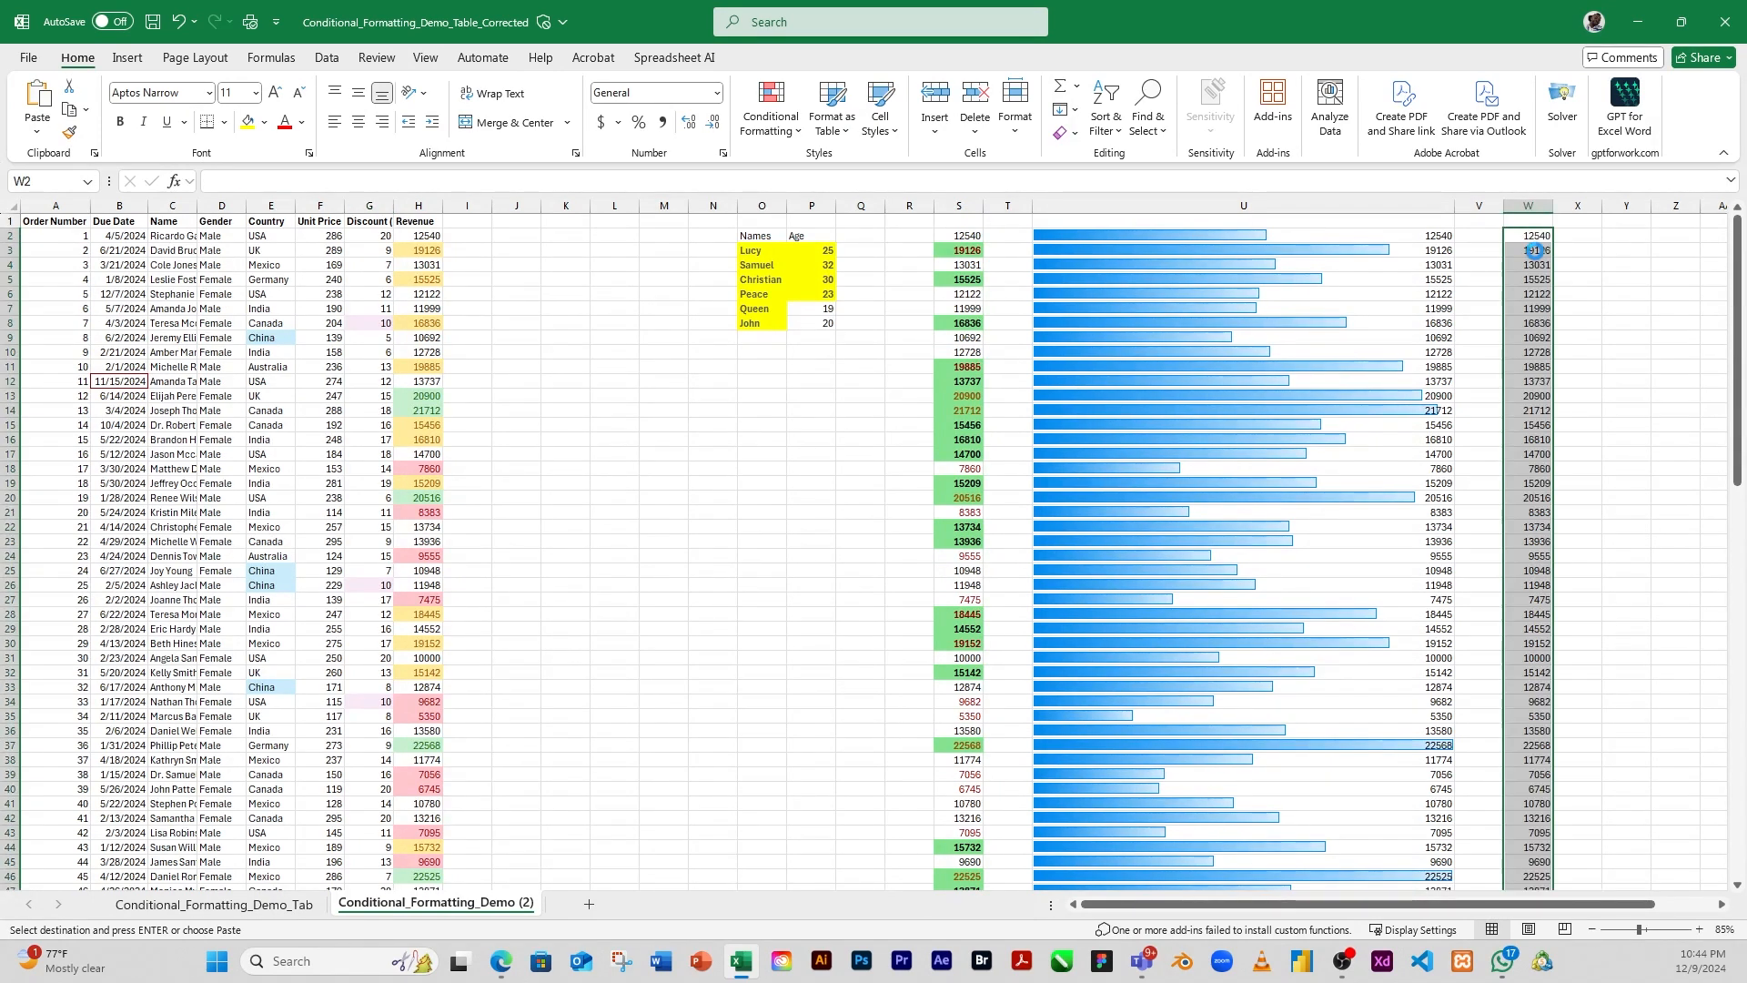
Apply the Green - White Color Scale to the revenue values in W2:W51
left_click(771, 110)
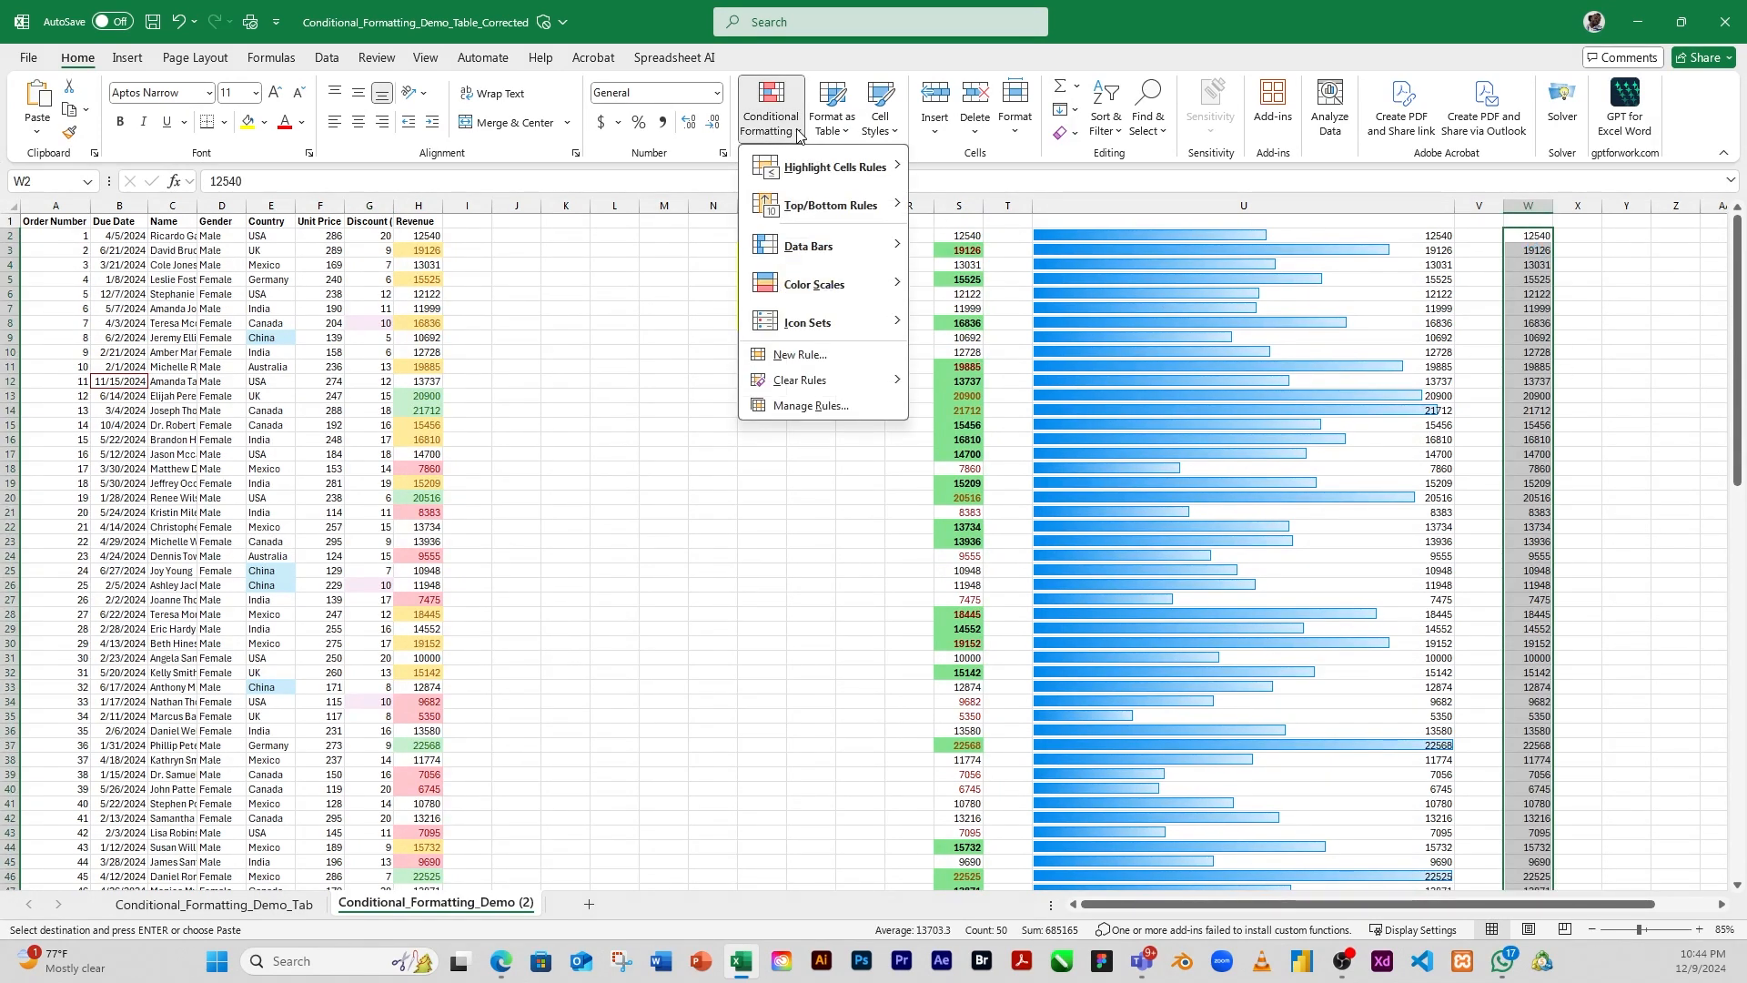
mouse_move(887, 255)
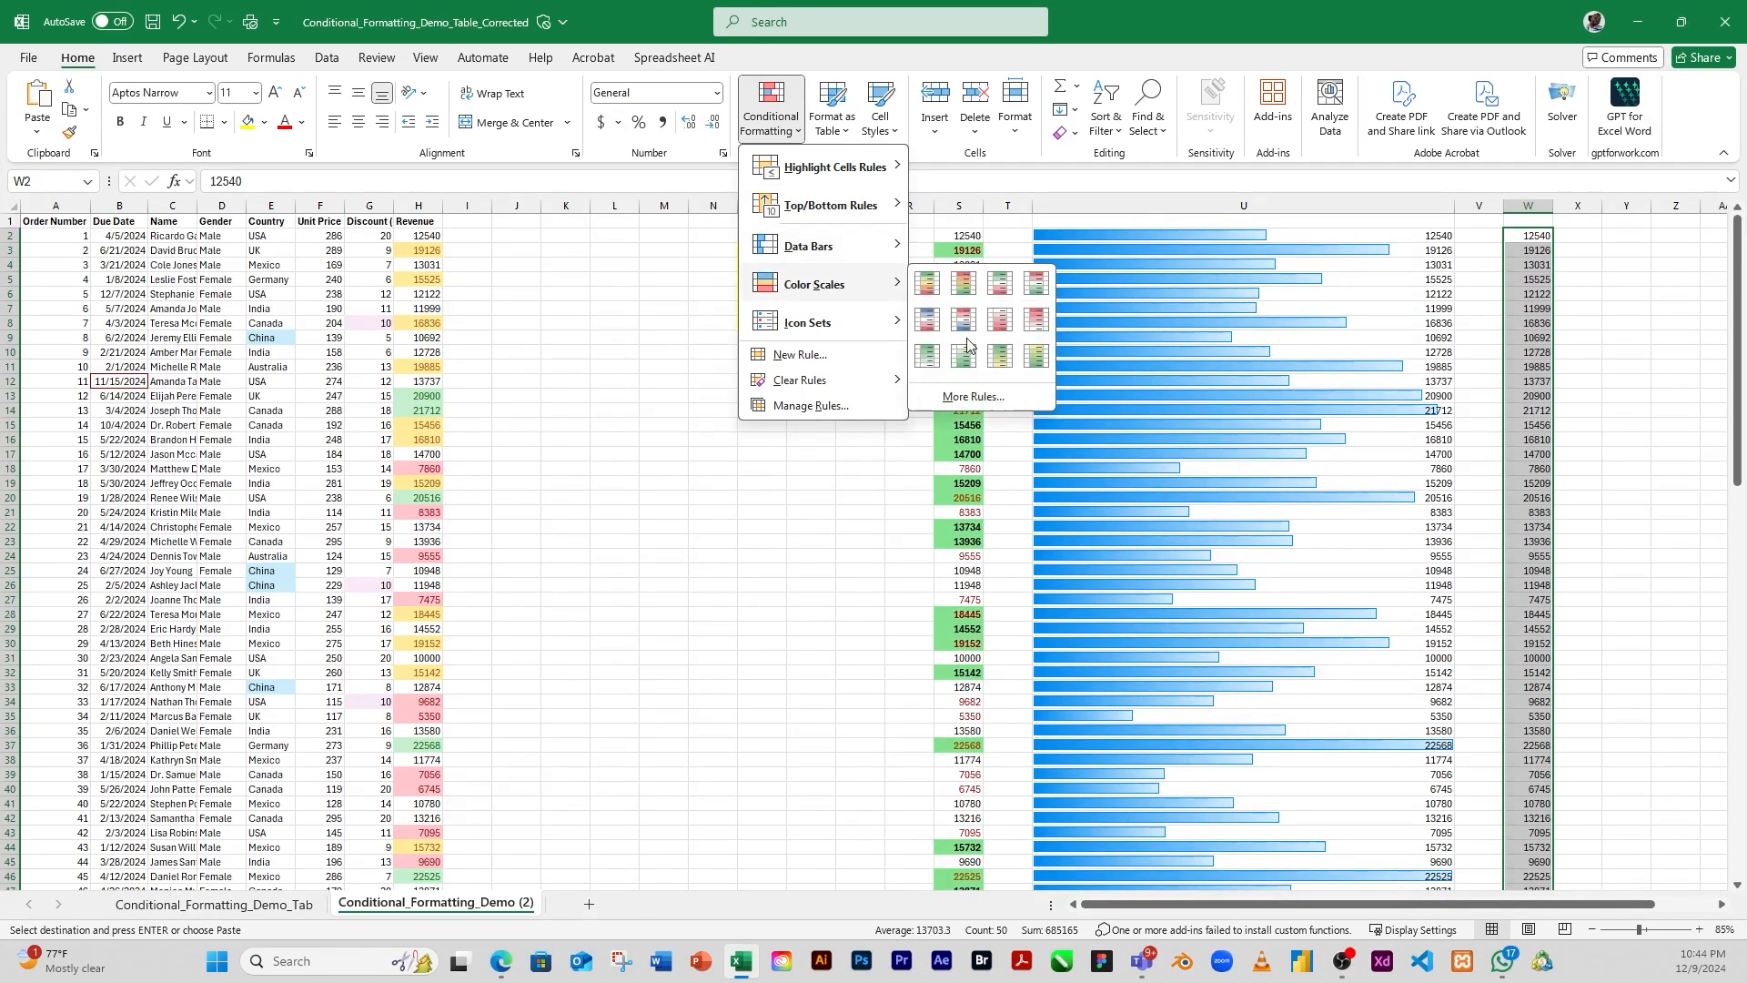
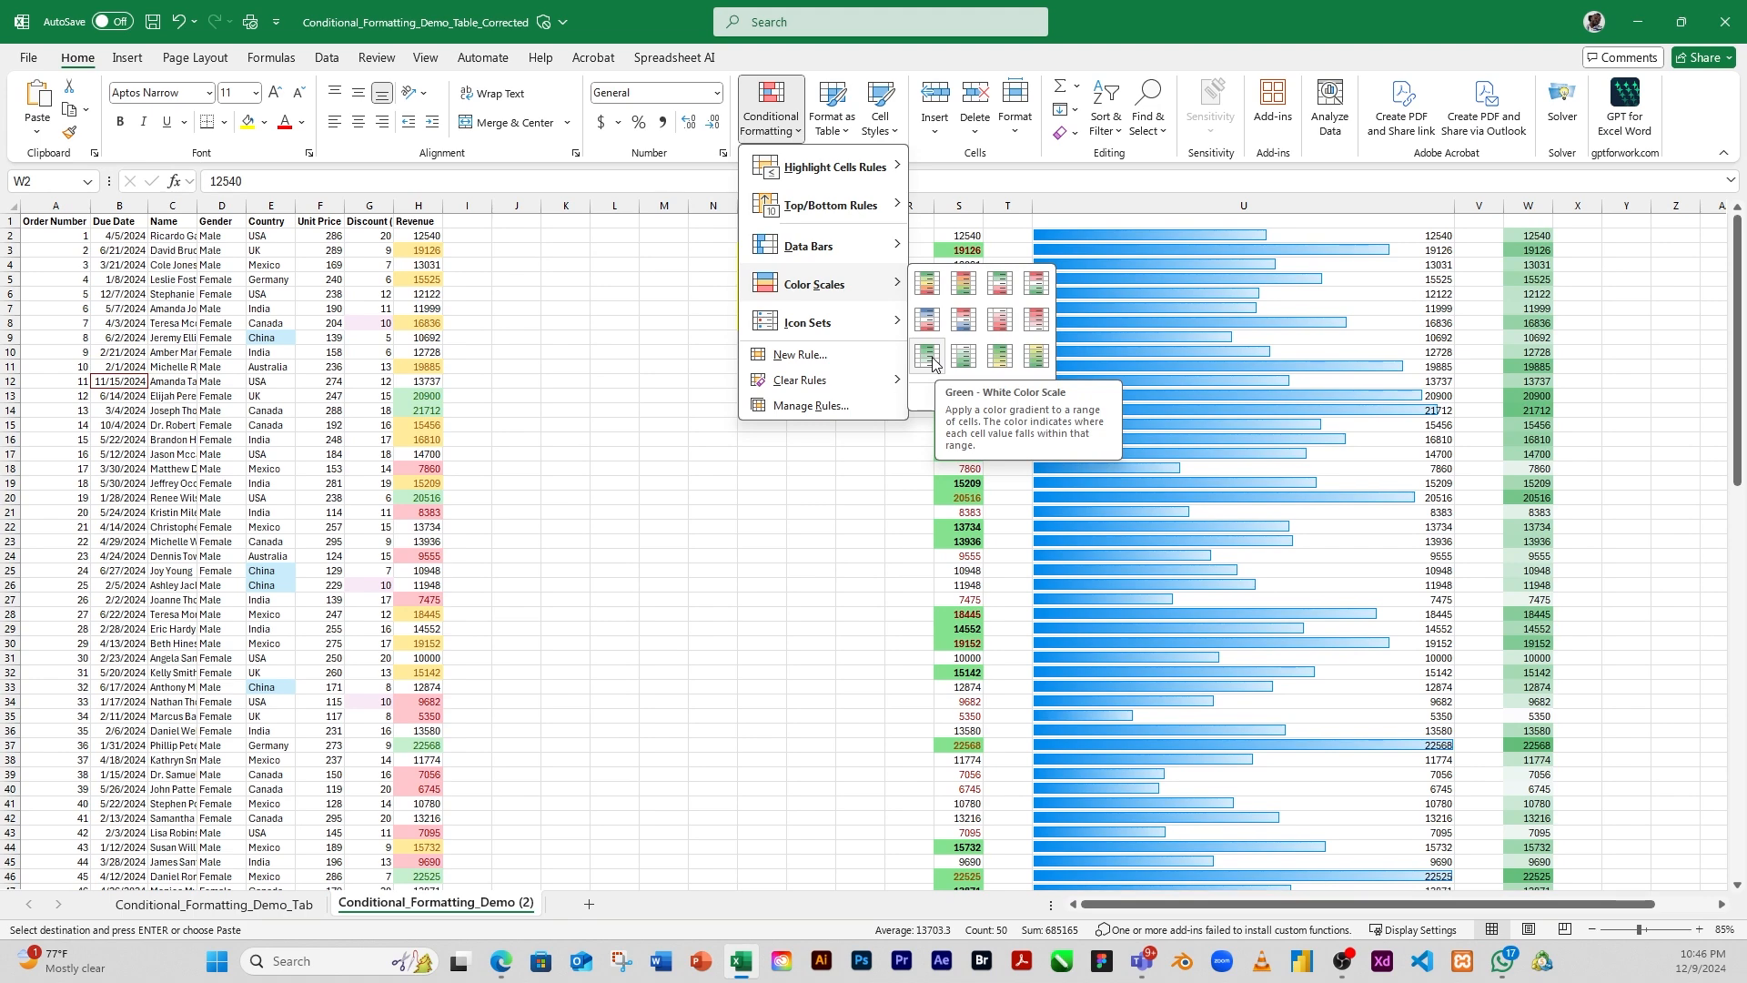
left_click(933, 363)
left_click(1274, 526)
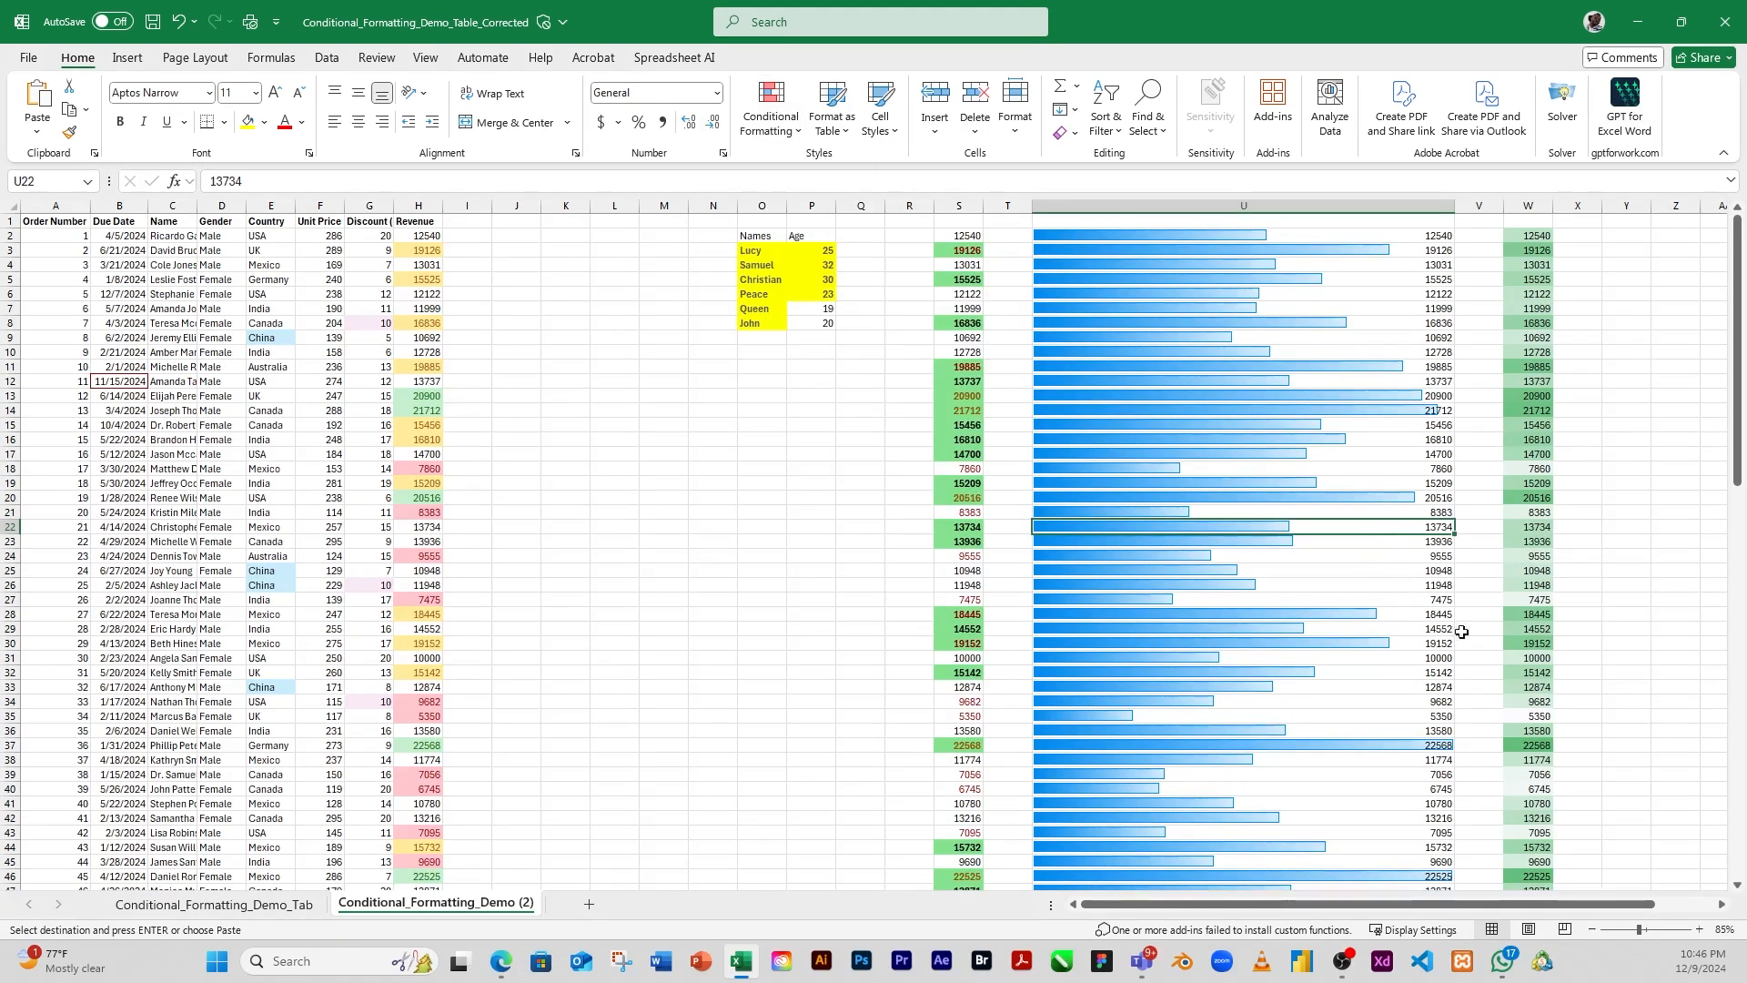
Copy the revenue values in G62:G111 again and paste them starting at cell Y2
scroll(421, 701, "down", 12)
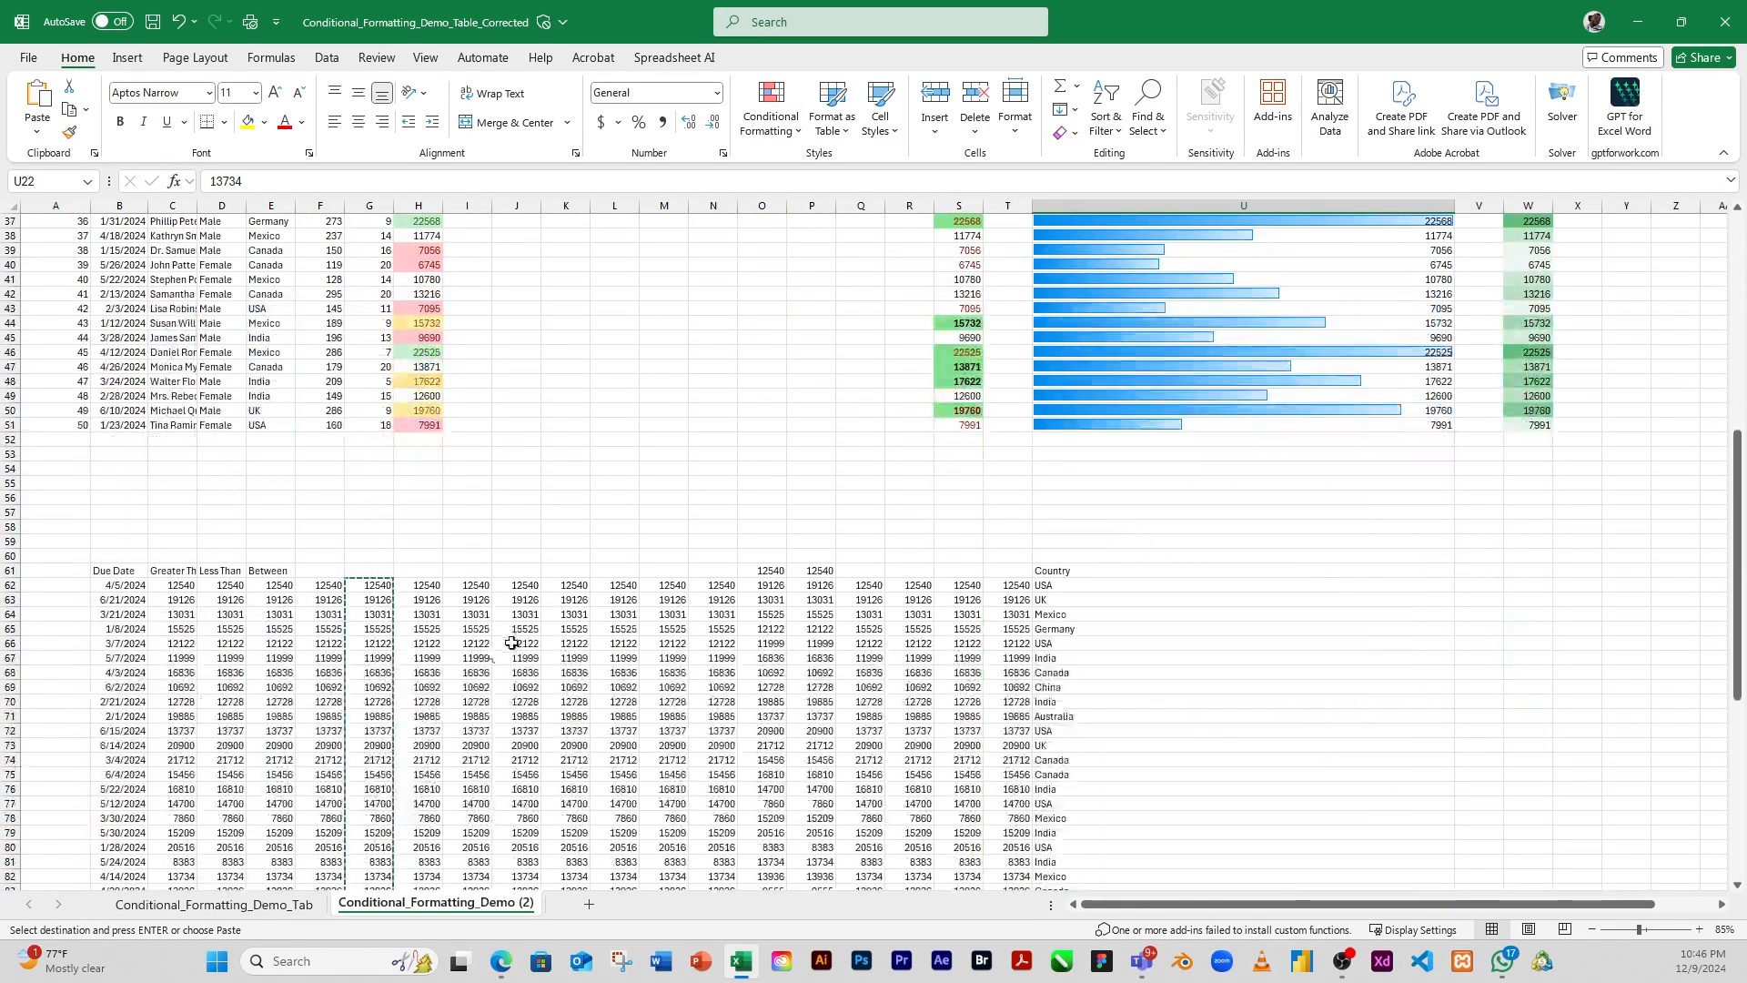
scroll(605, 681, "up", 12)
key("Escape")
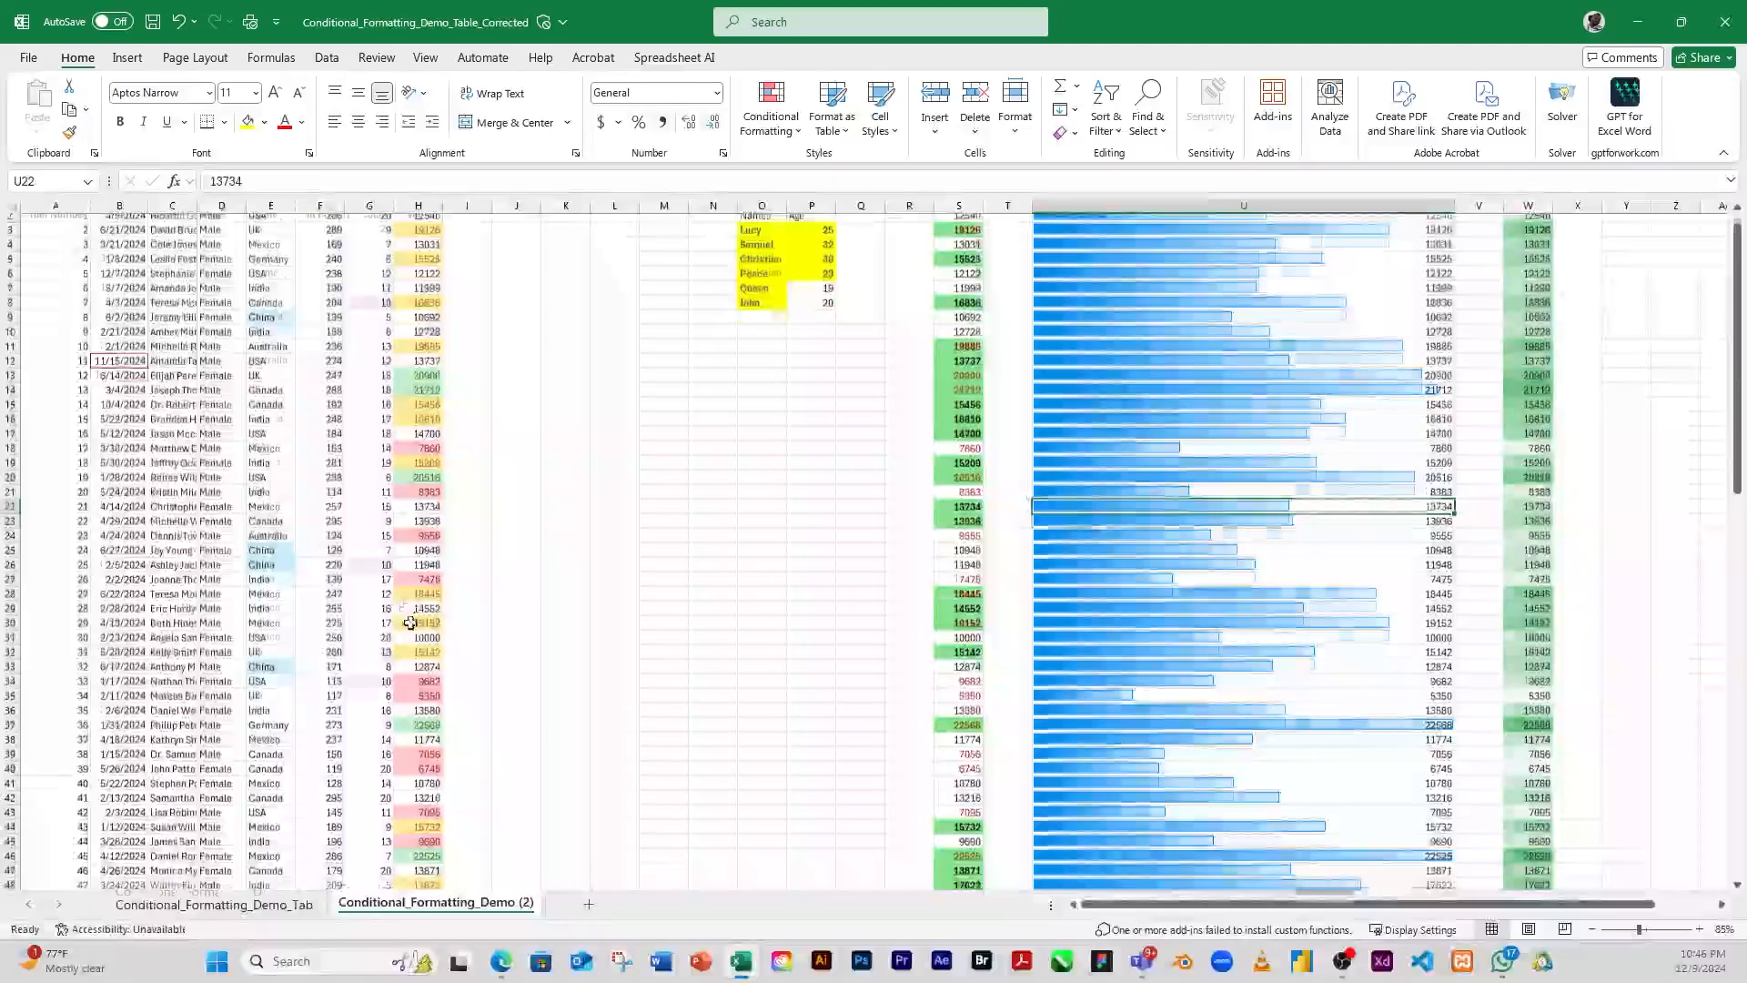
scroll(605, 680, "down", 12)
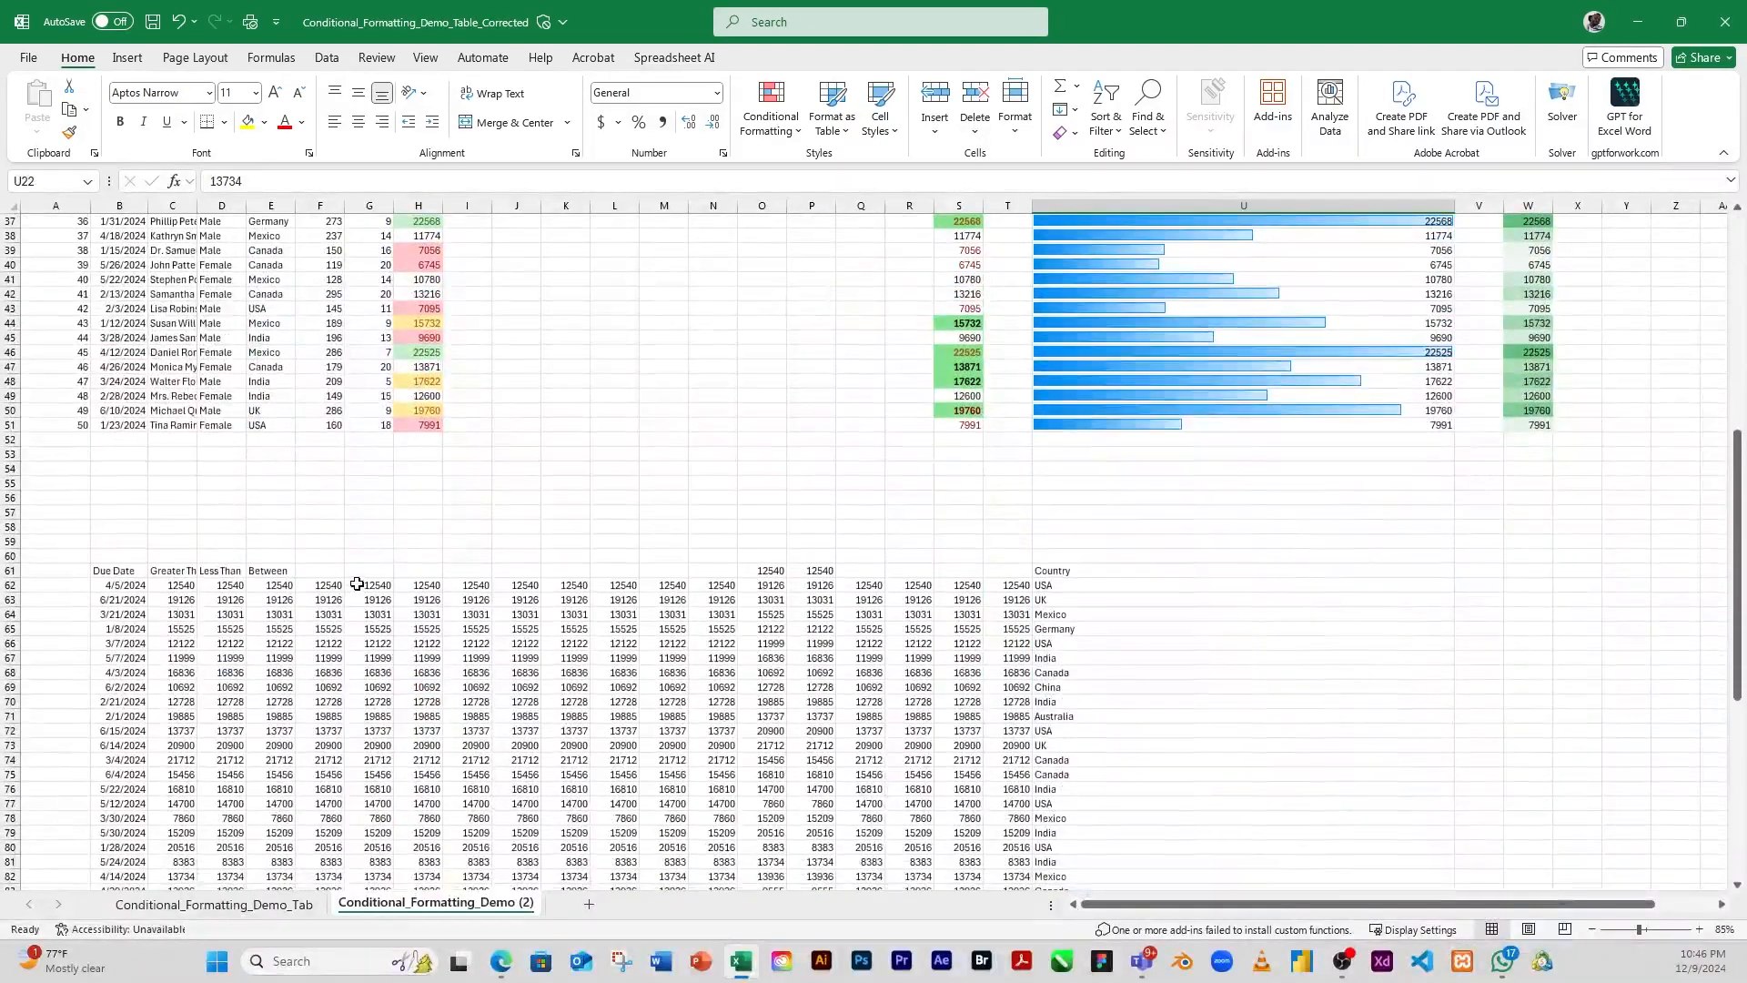
left_click(370, 585)
left_click_drag(374, 585, 380, 879)
key("ctrl+c")
scroll(1295, 533, "up", 4)
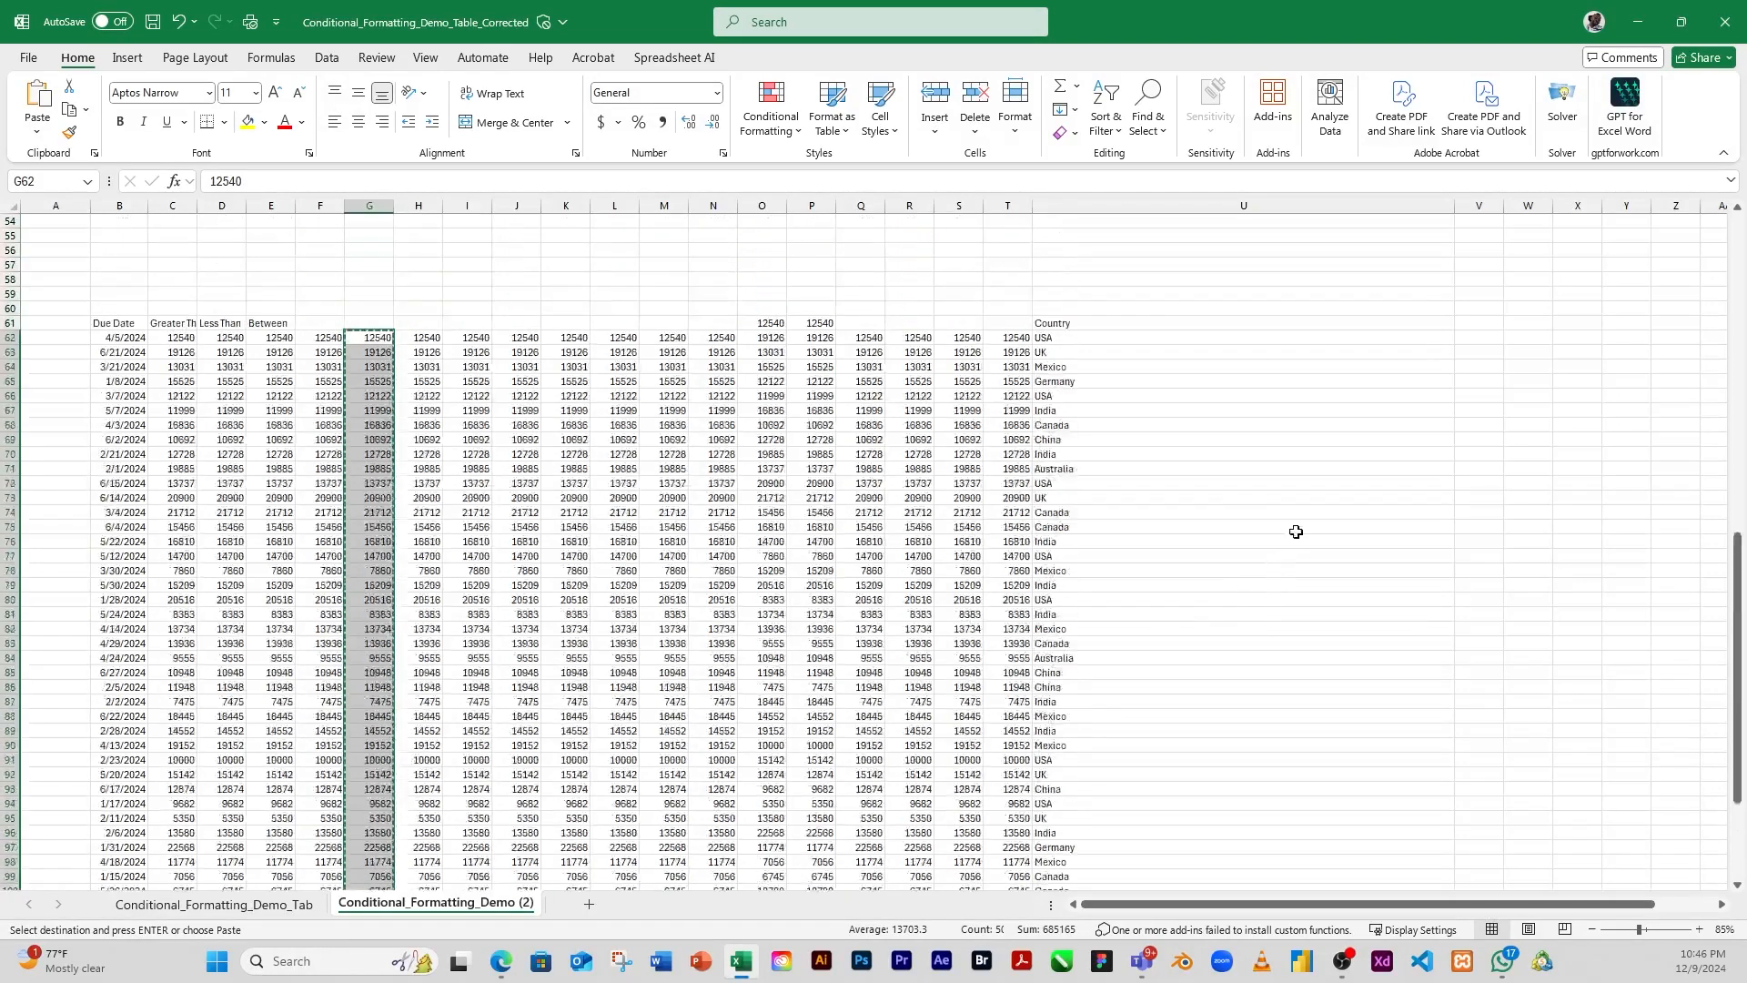
scroll(1295, 533, "up", 18)
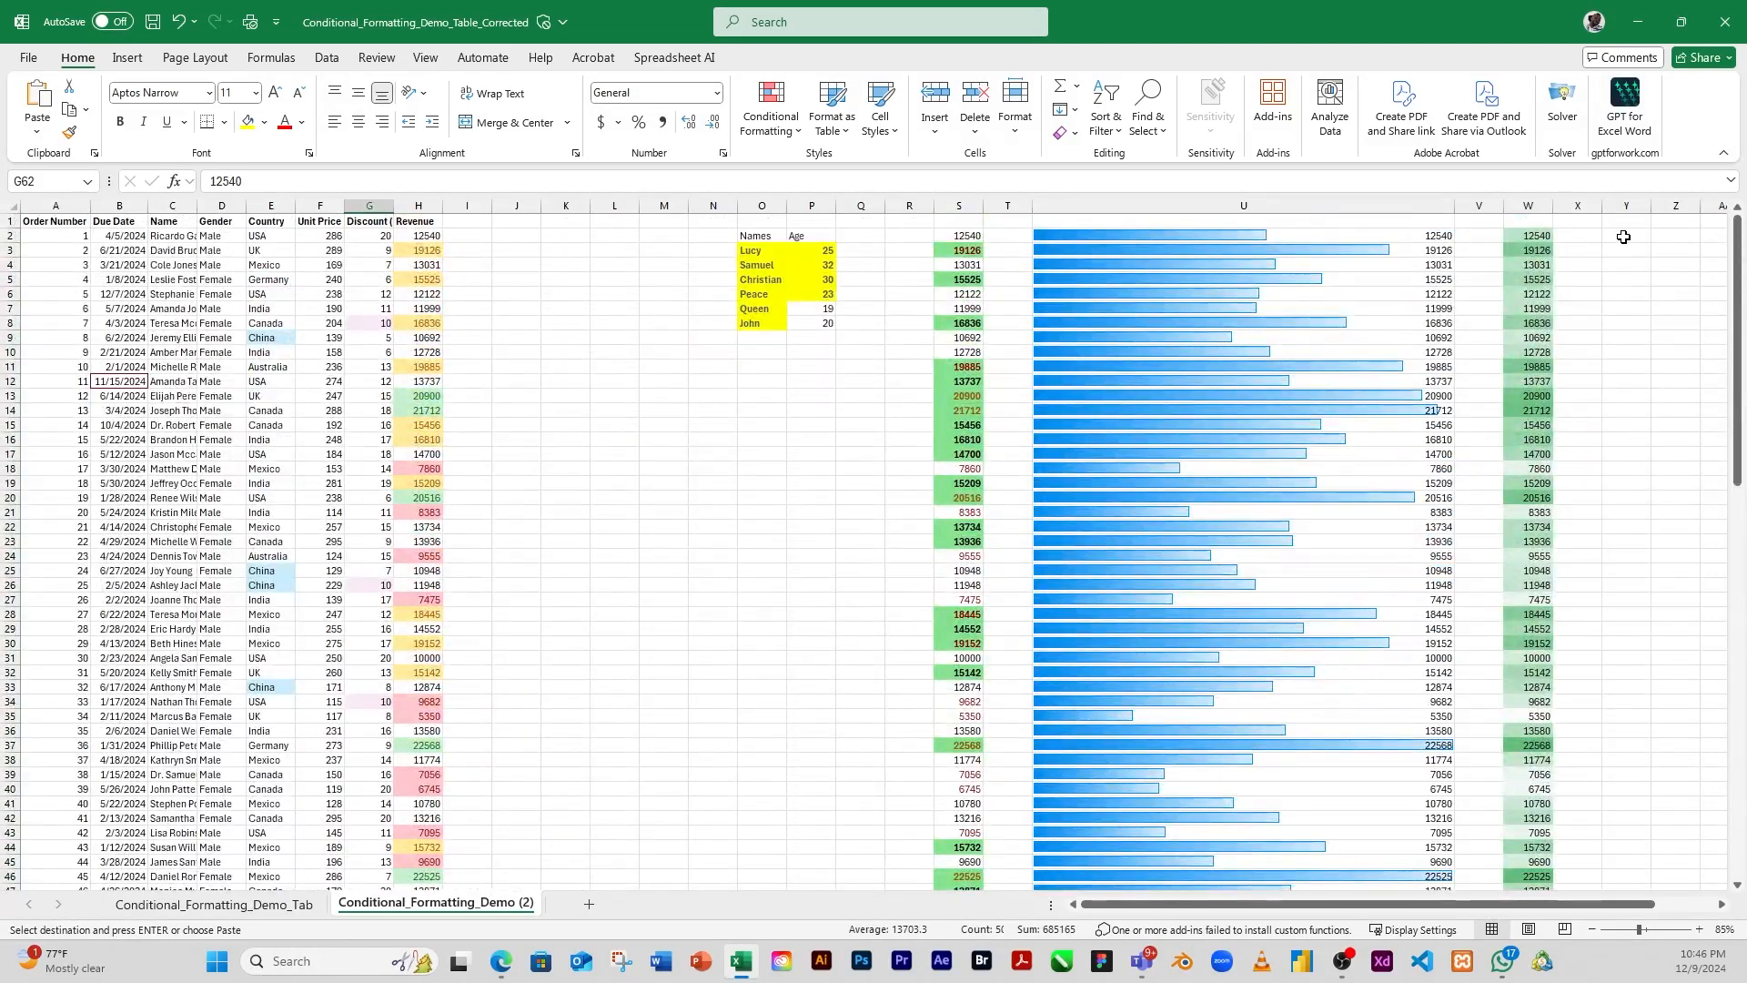
left_click(1623, 237)
key("ctrl+v")
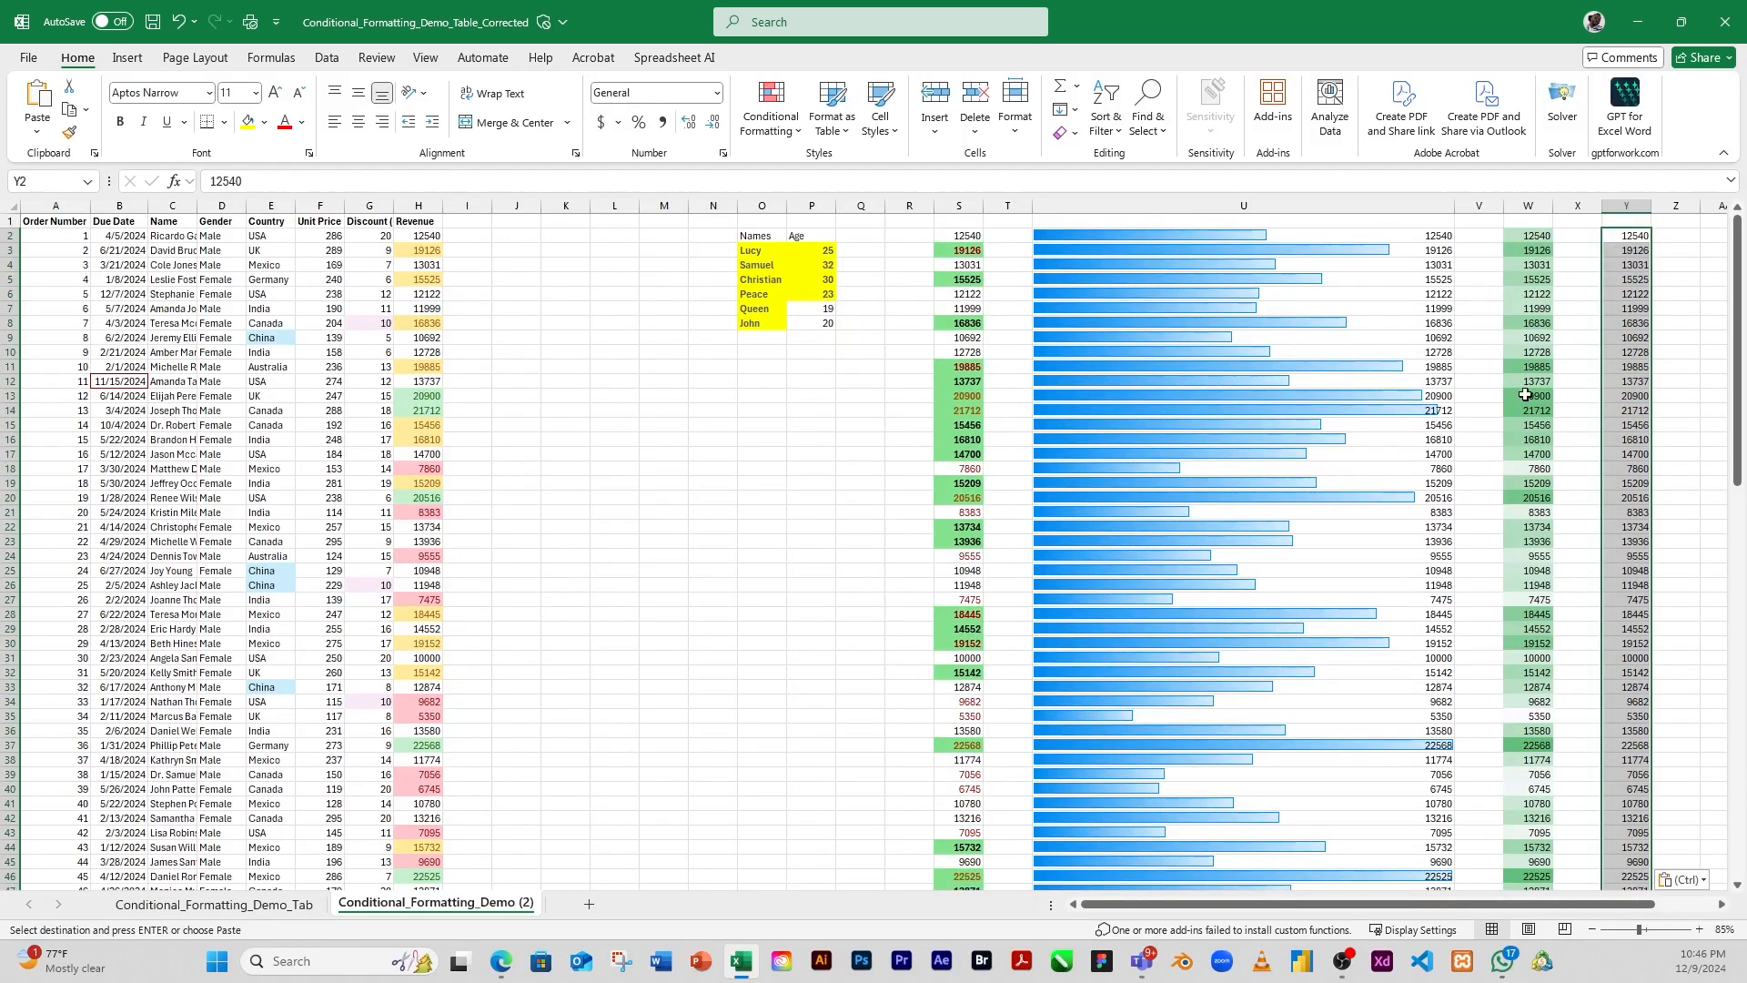
Apply the 3 Arrows (Colored) icon set to the revenue values in Y2:Y51
left_click(799, 132)
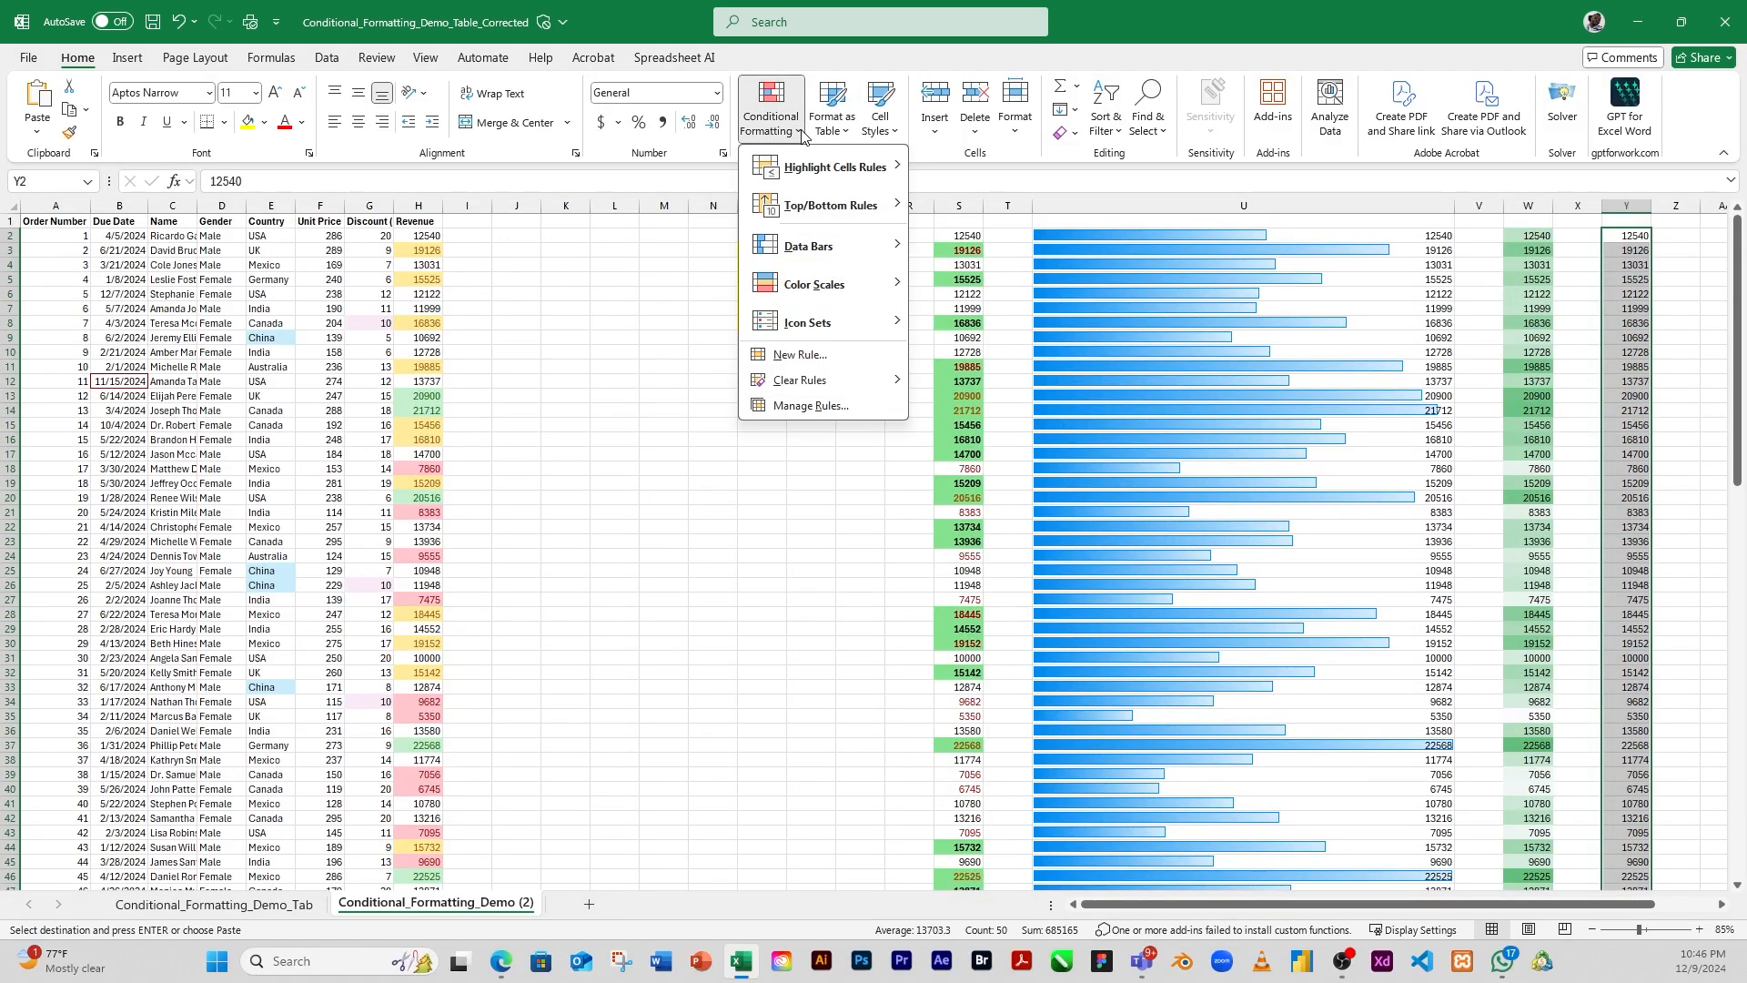
mouse_move(873, 325)
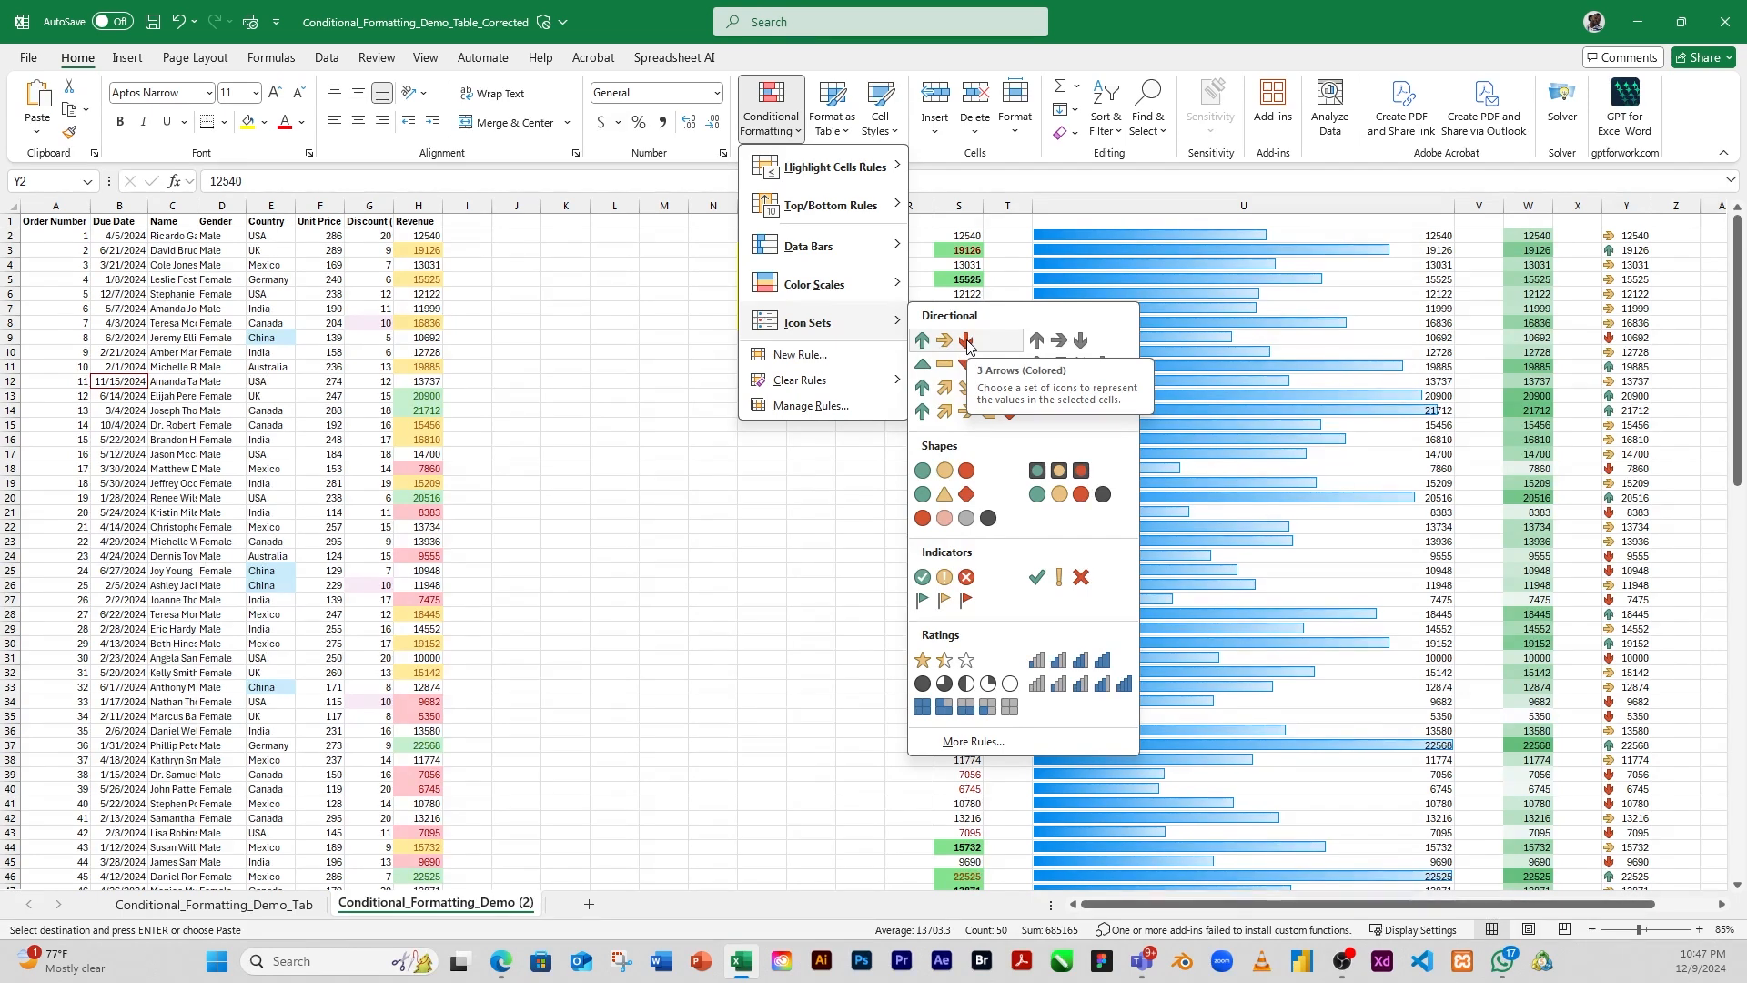
left_click(967, 344)
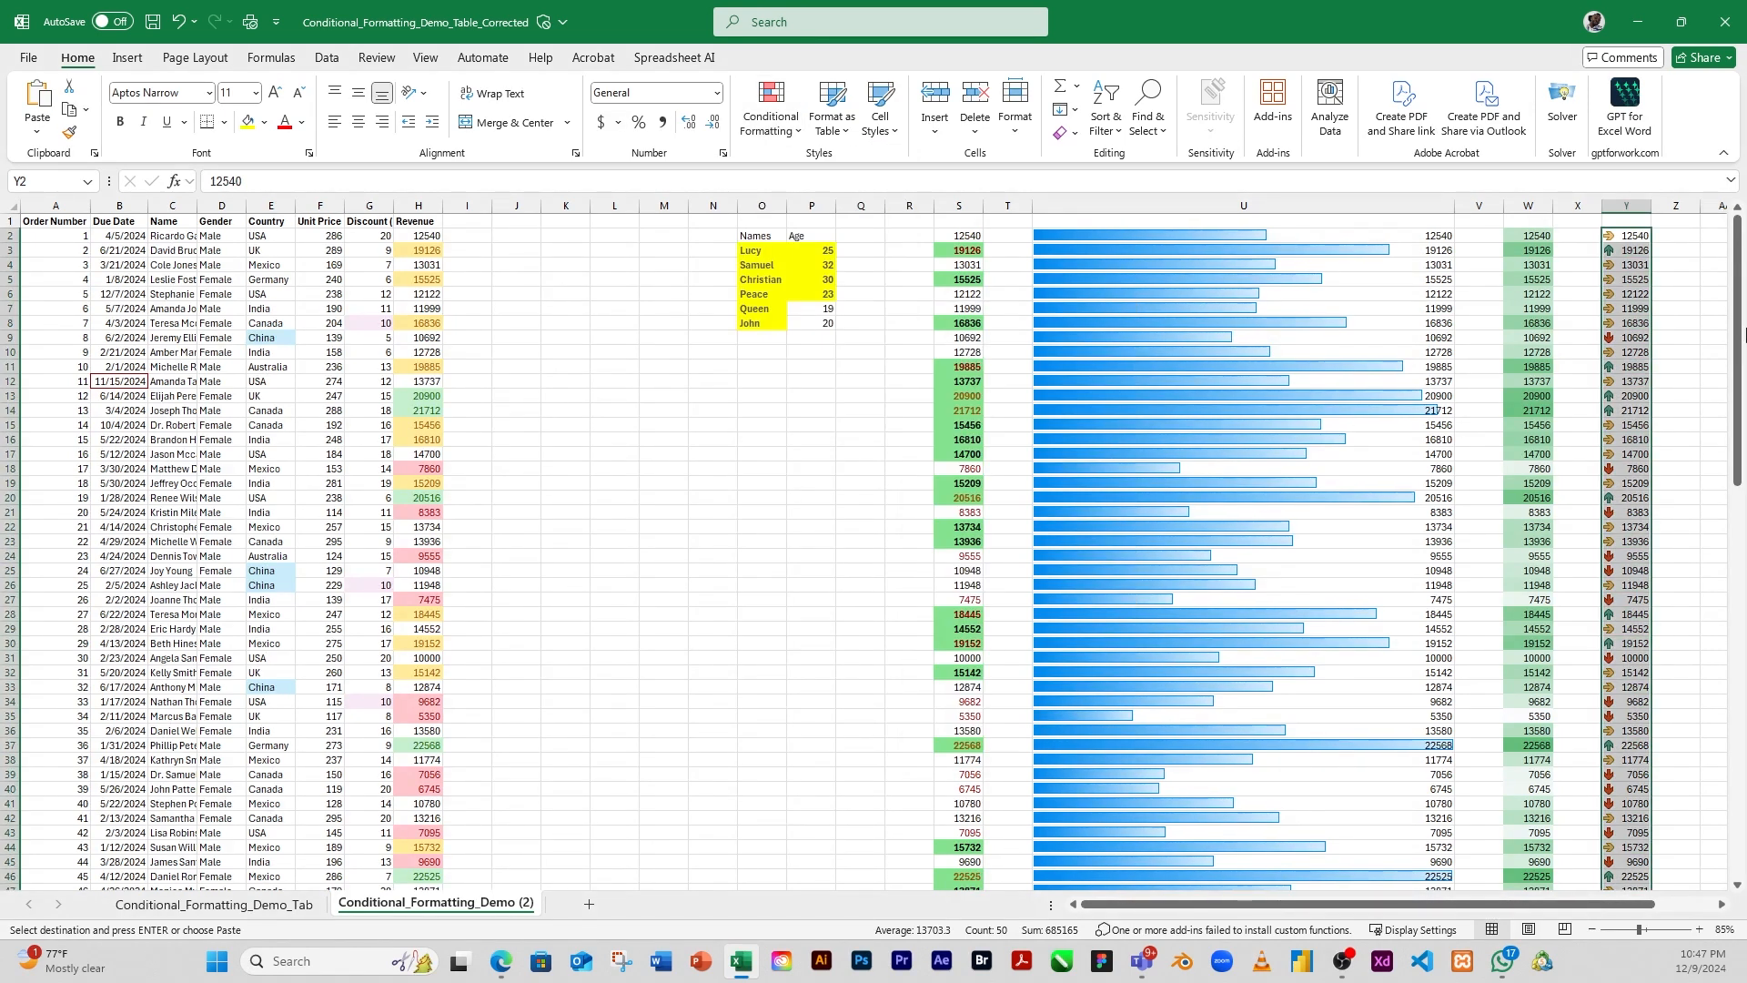
left_click(1635, 296)
Examine how the colored arrows in Y2:Y51 relate to the revenue values down to row 51
left_click_drag(1629, 236, 1617, 888)
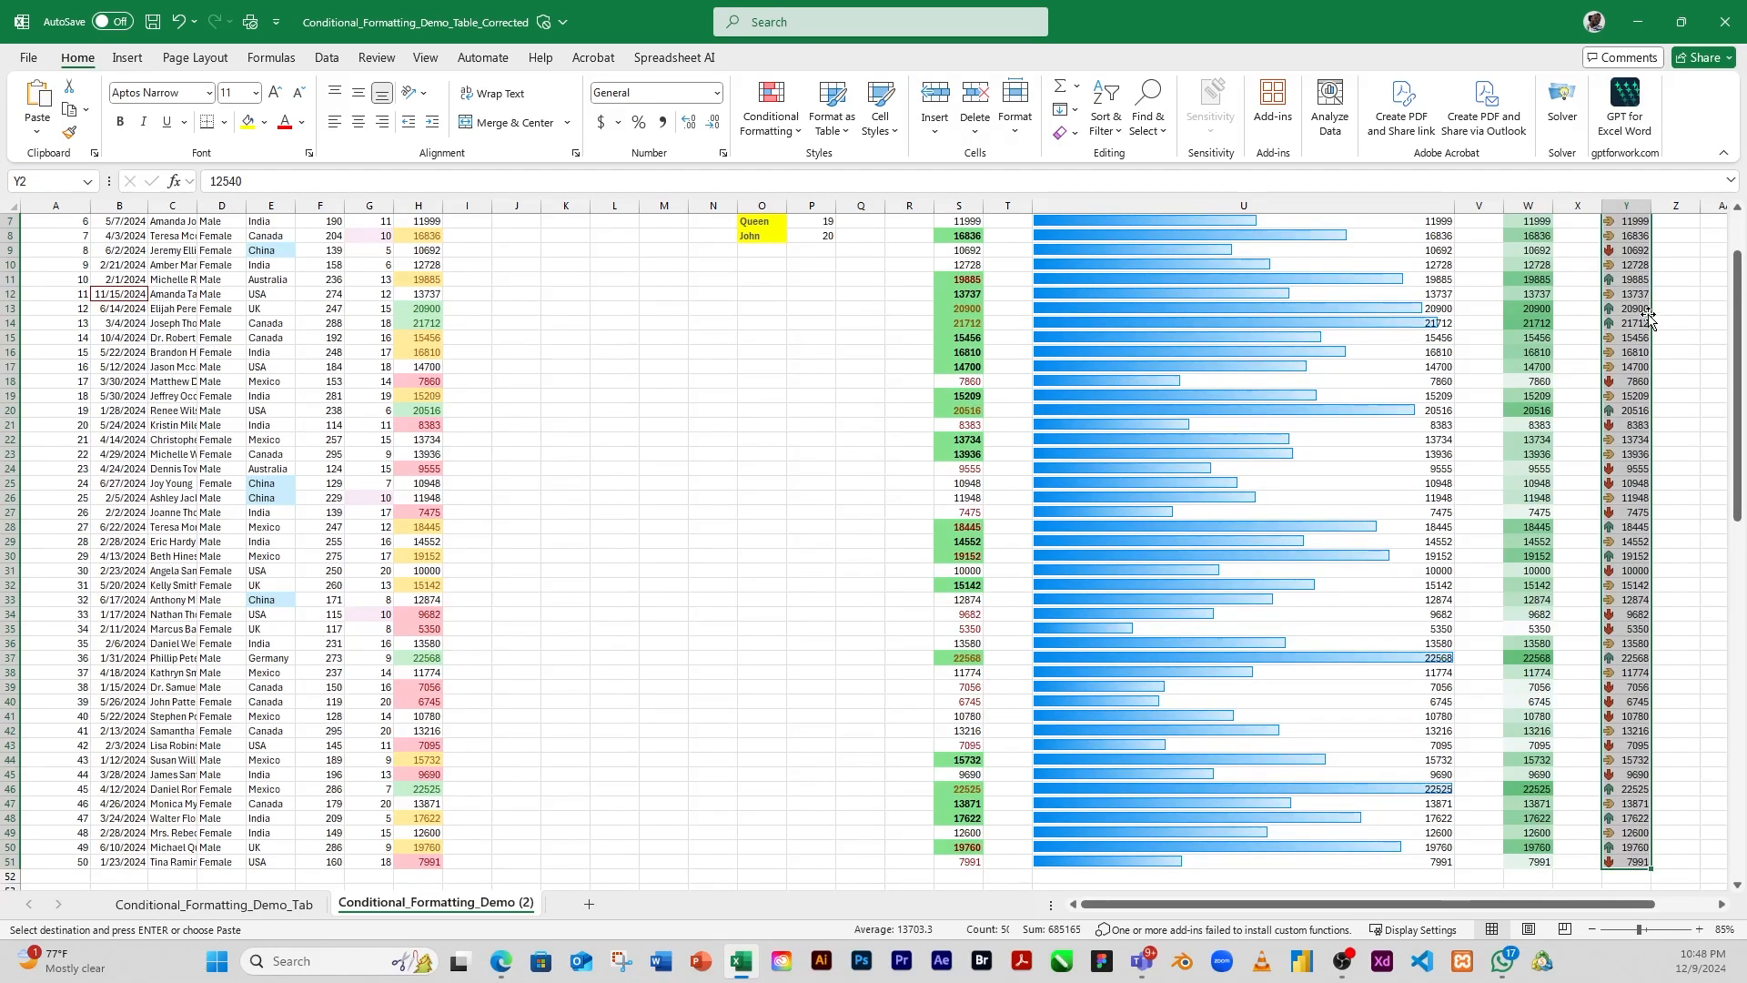
scroll(1647, 314, "up", 2)
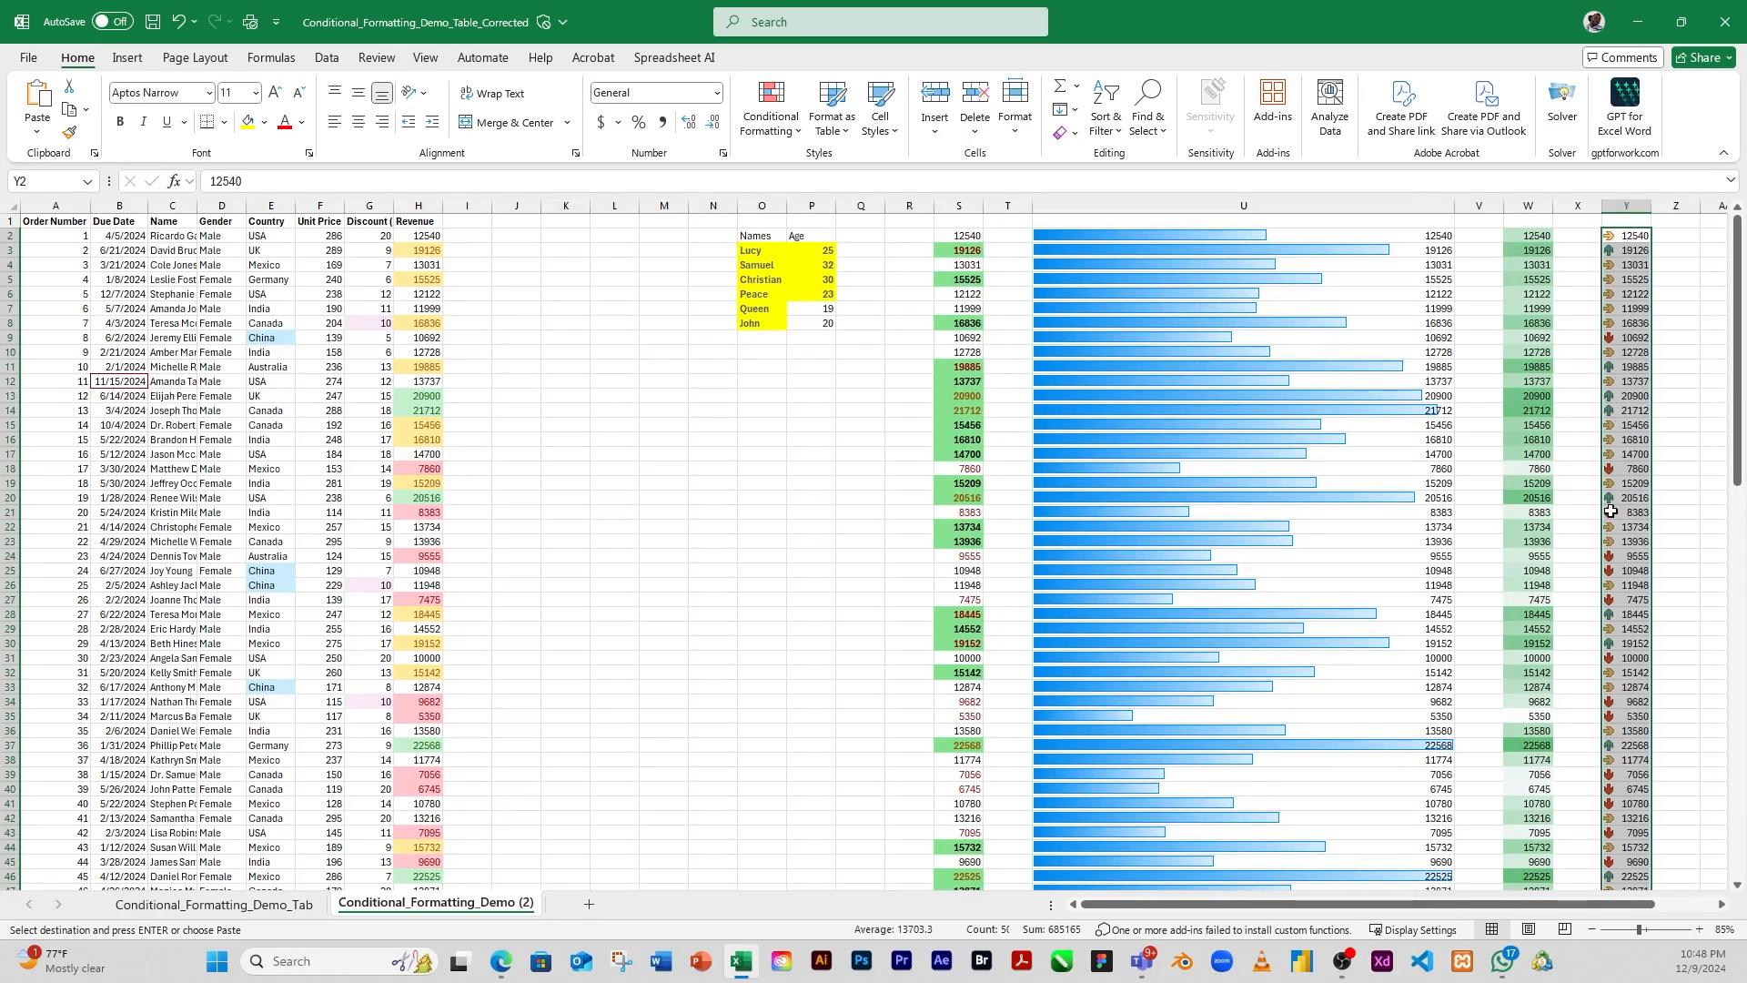
scroll(1620, 596, "down", 1)
scroll(1620, 596, "down", 2)
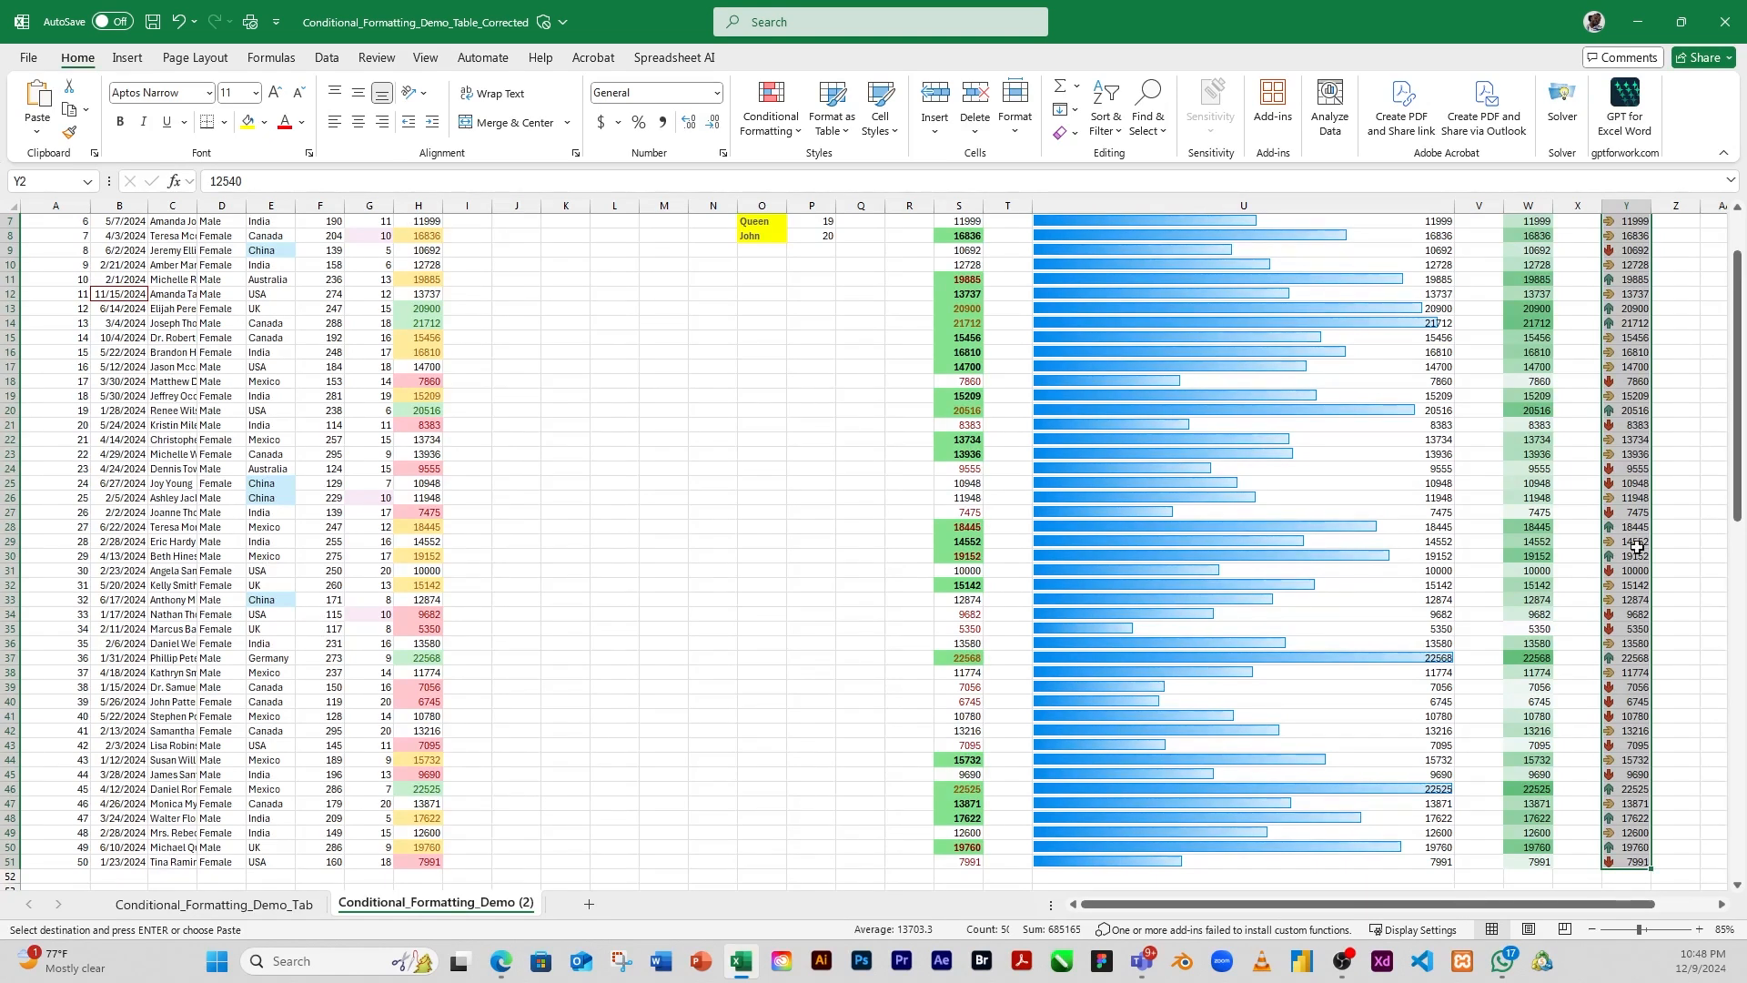
left_click(1645, 455)
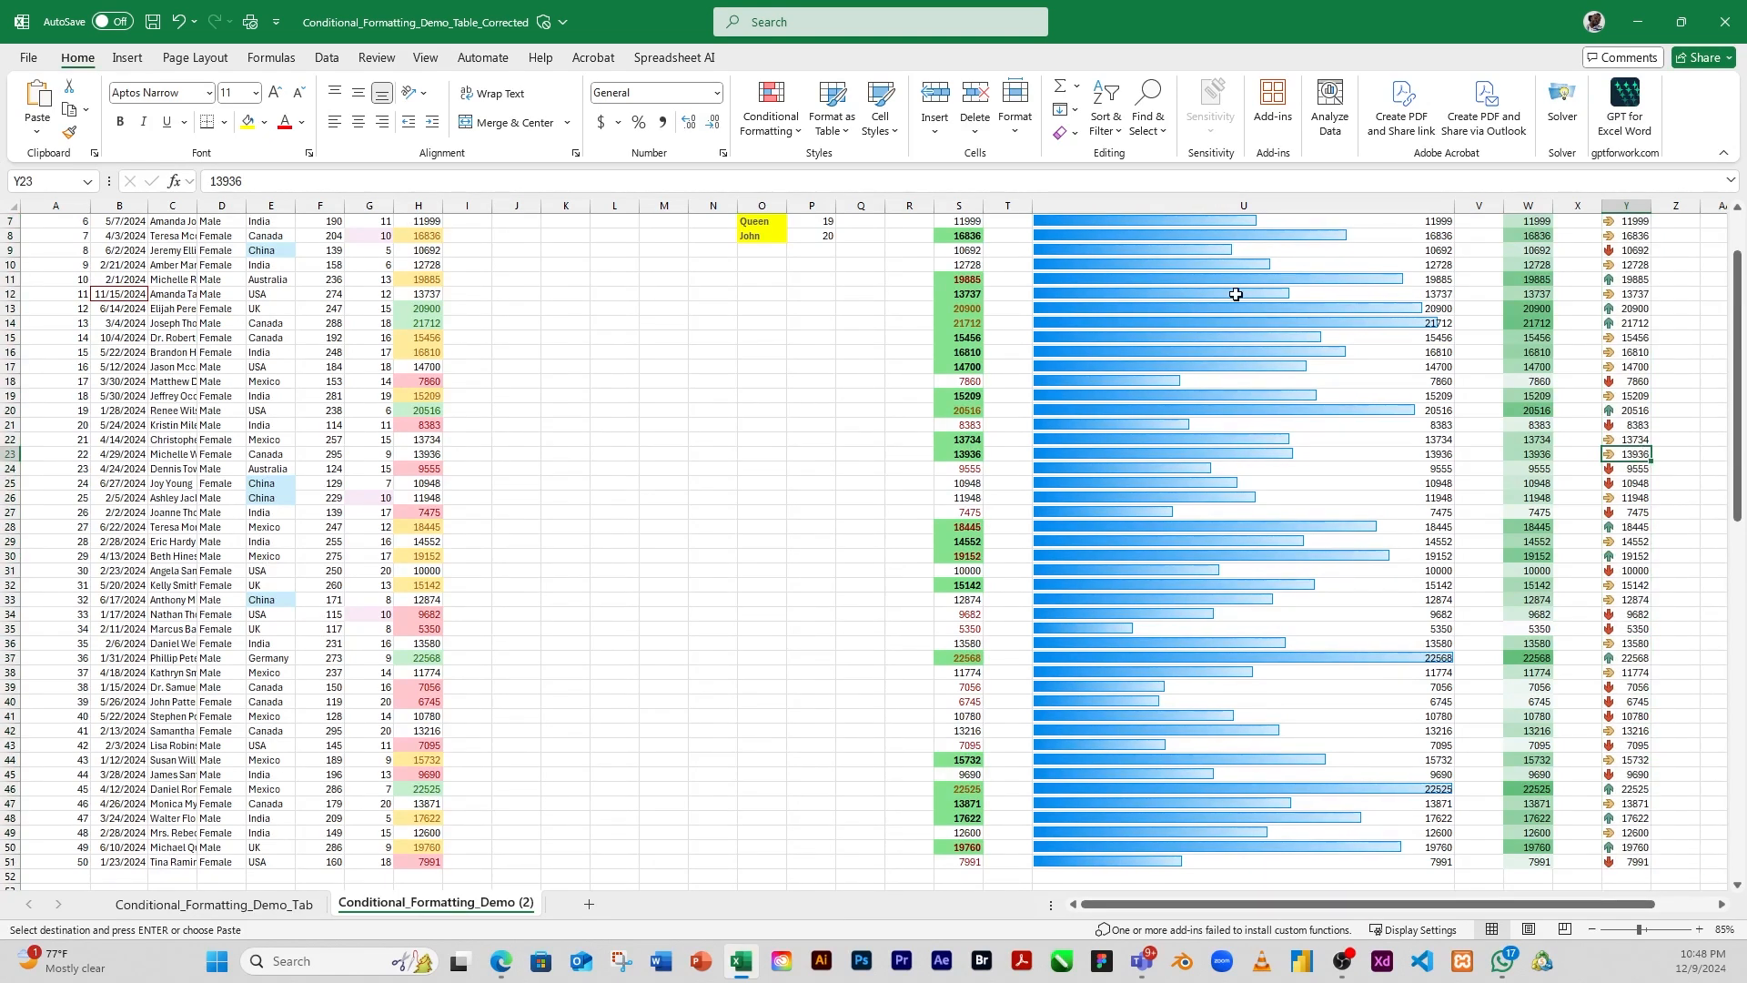
left_click(798, 136)
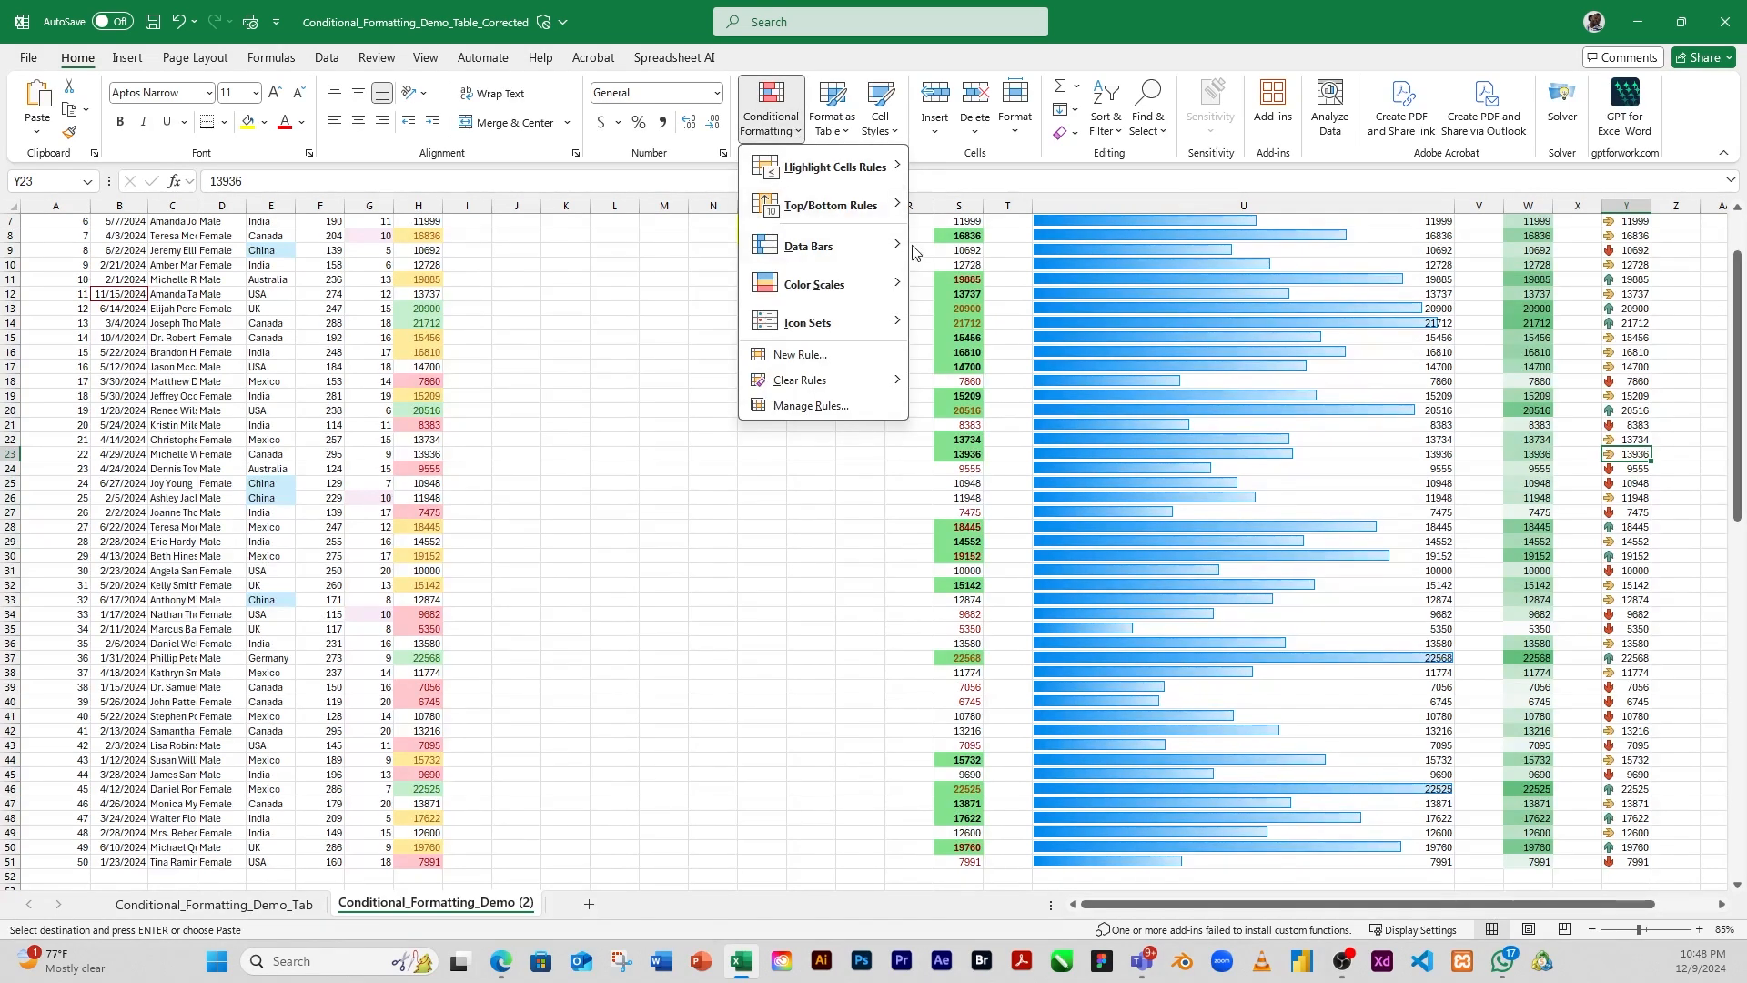
left_click(1660, 363)
scroll(1473, 714, "down", 1)
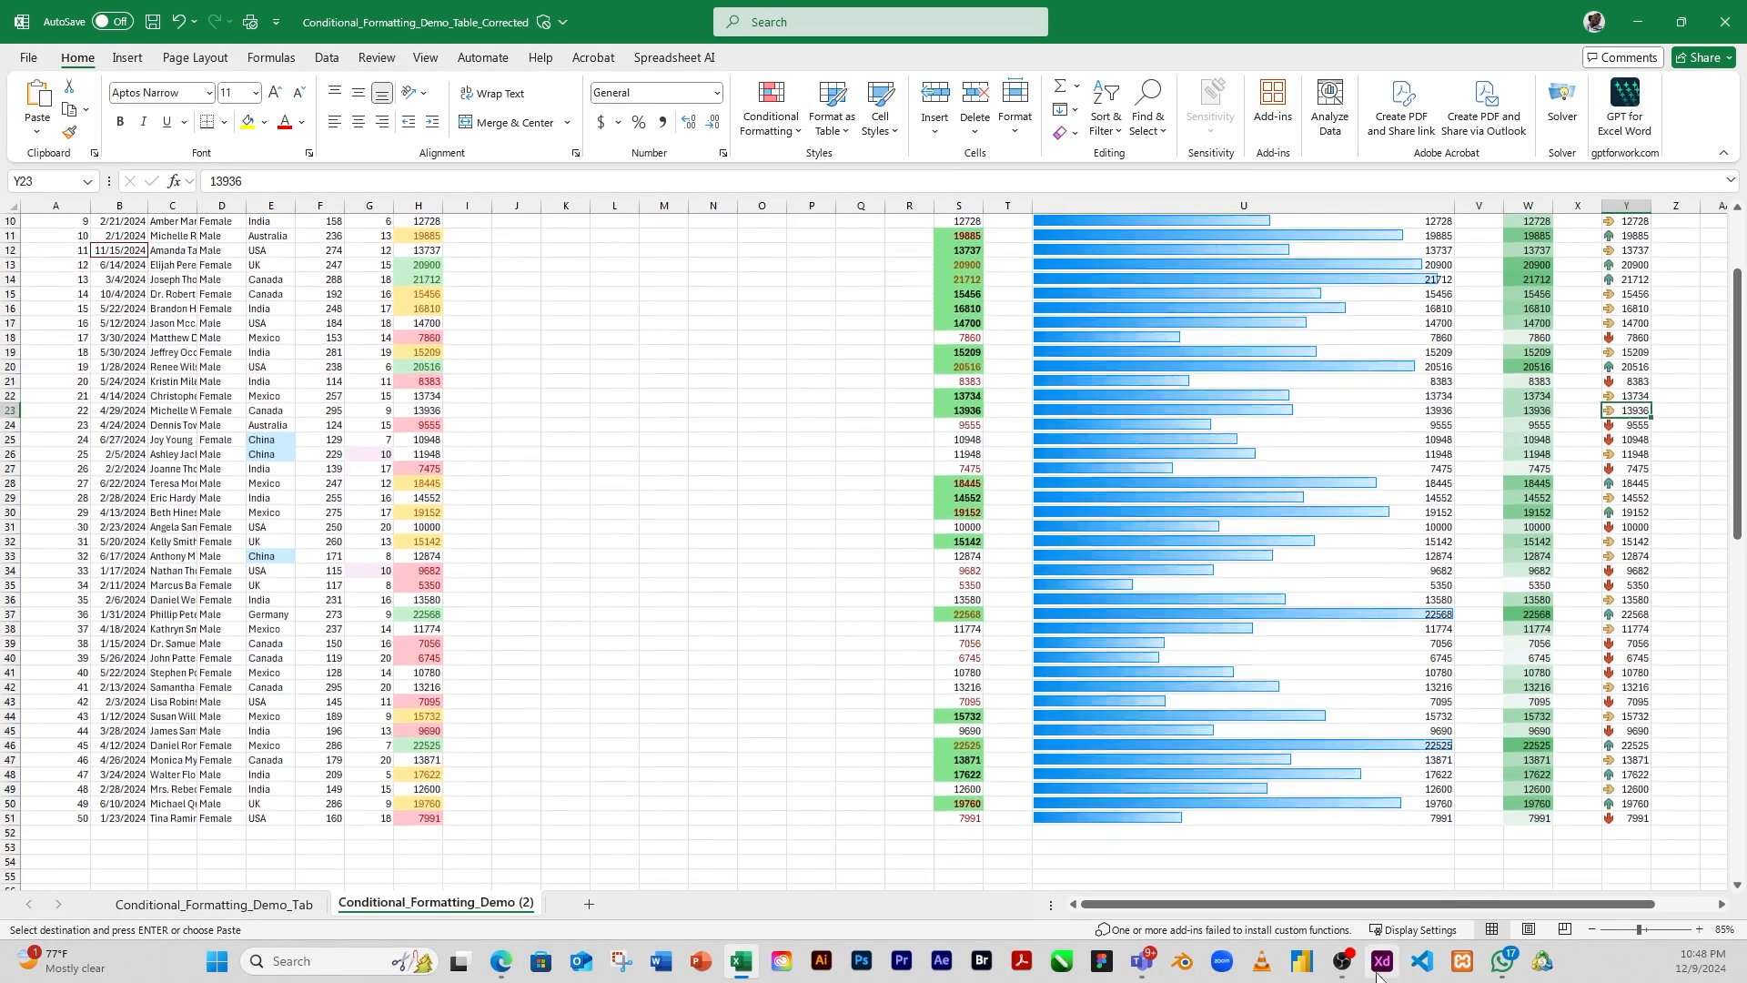
Paste the copied revenue values starting at cell AA2 and start a new conditional formatting rule for them
left_click_drag(1453, 905, 1539, 903)
scroll(1555, 300, "up", 3)
left_click(1546, 236)
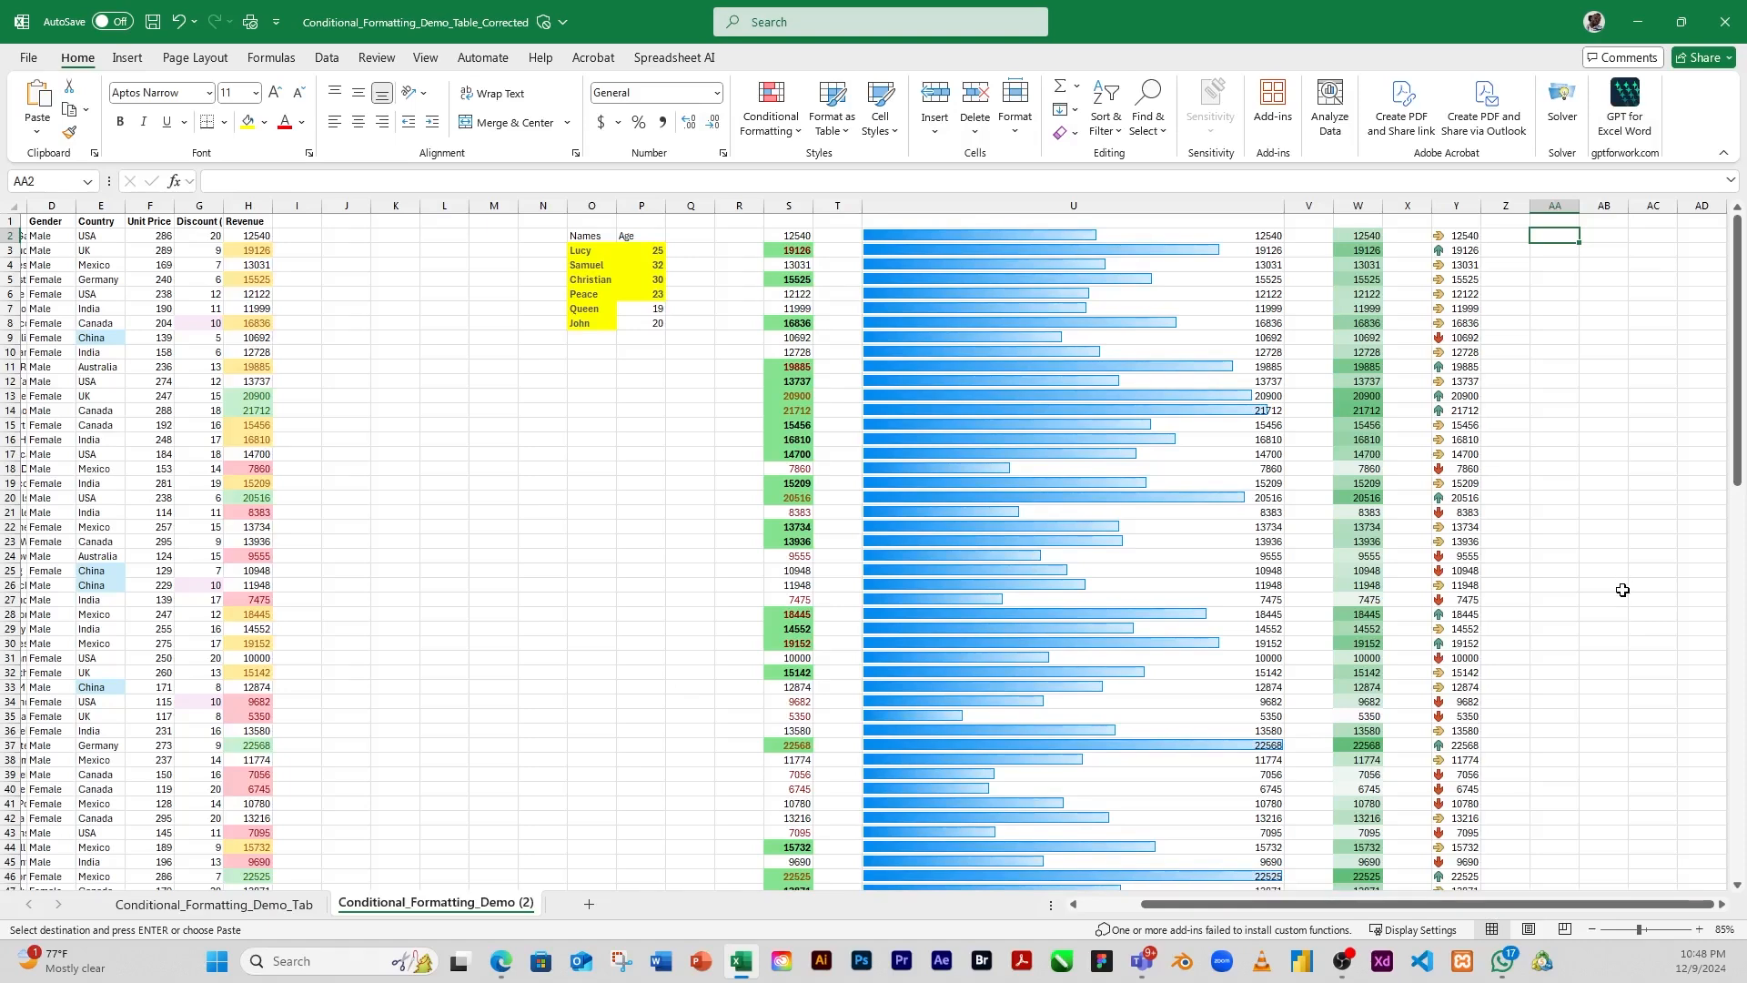
key("ctrl+v")
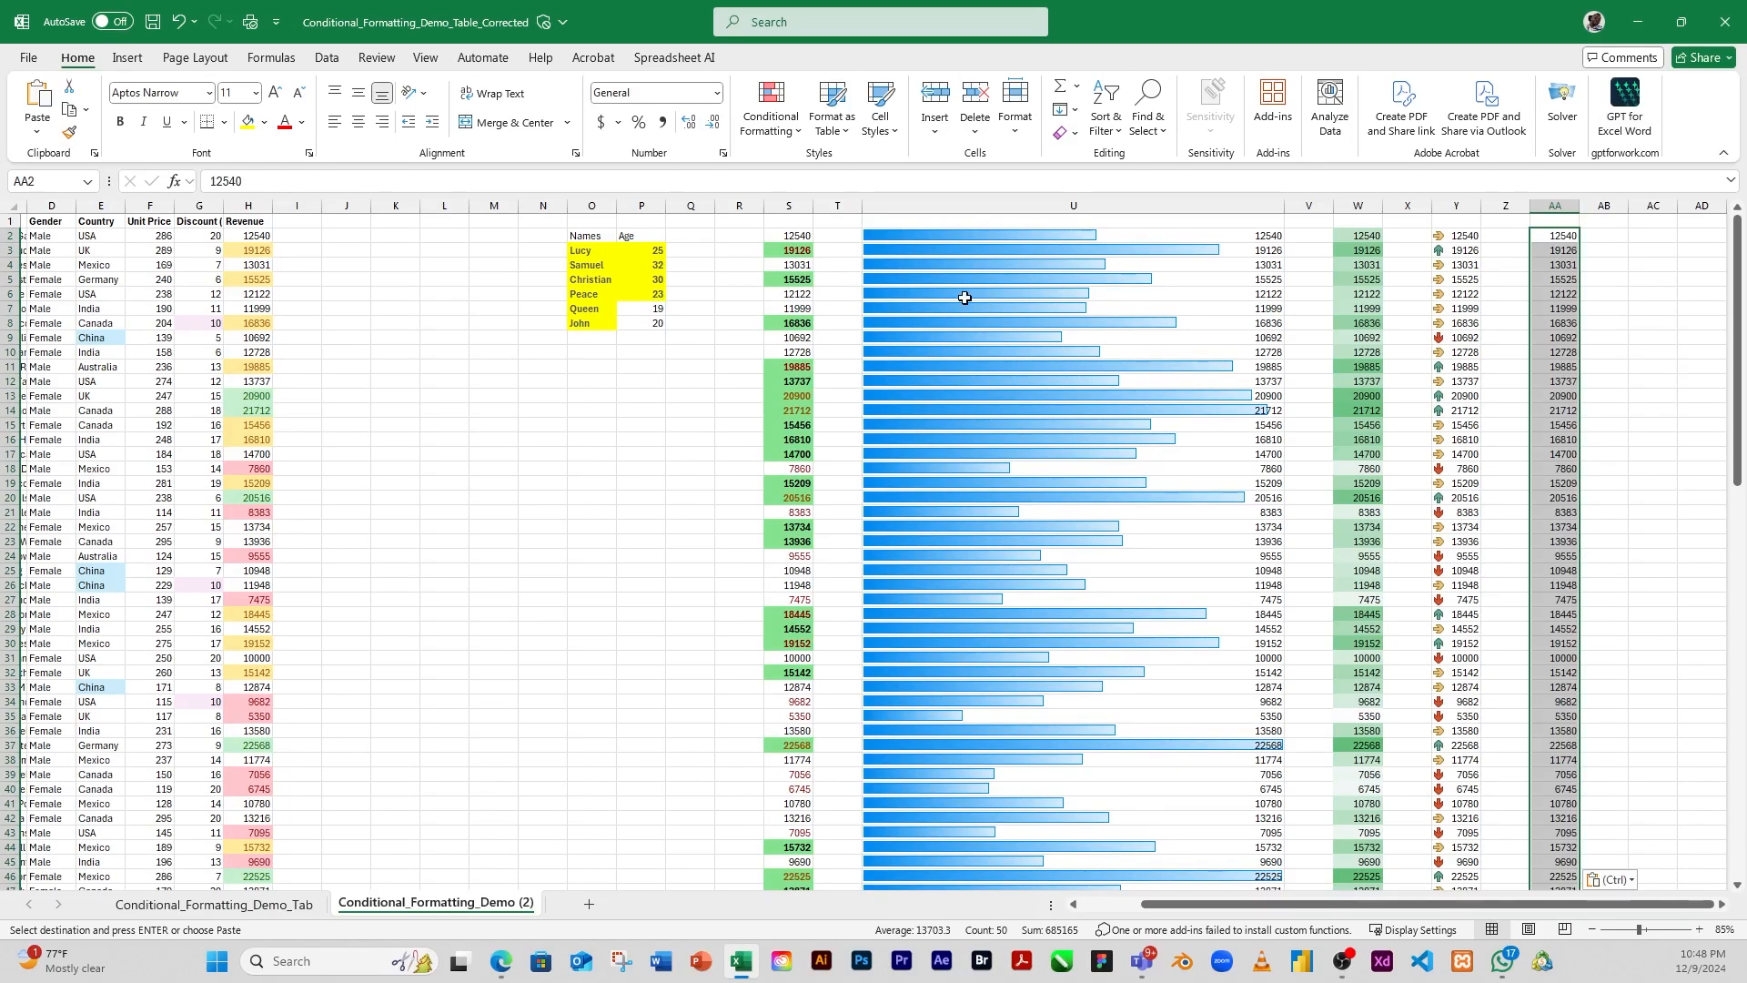
left_click(772, 118)
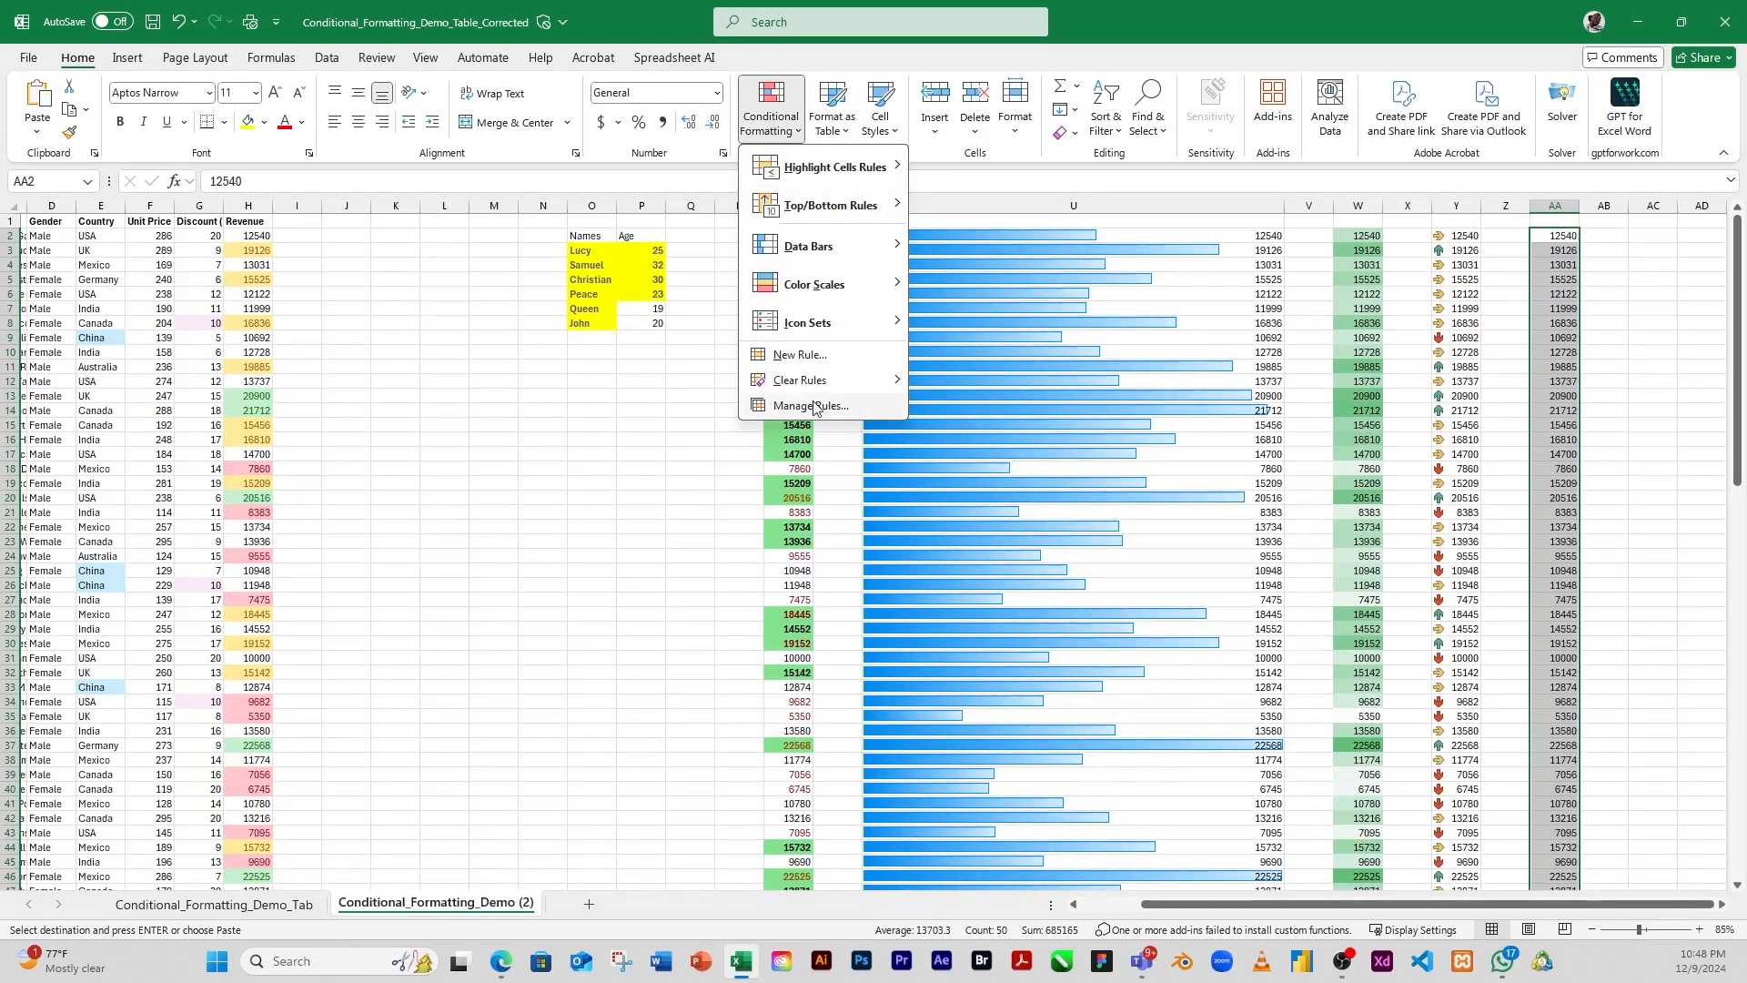
left_click(799, 355)
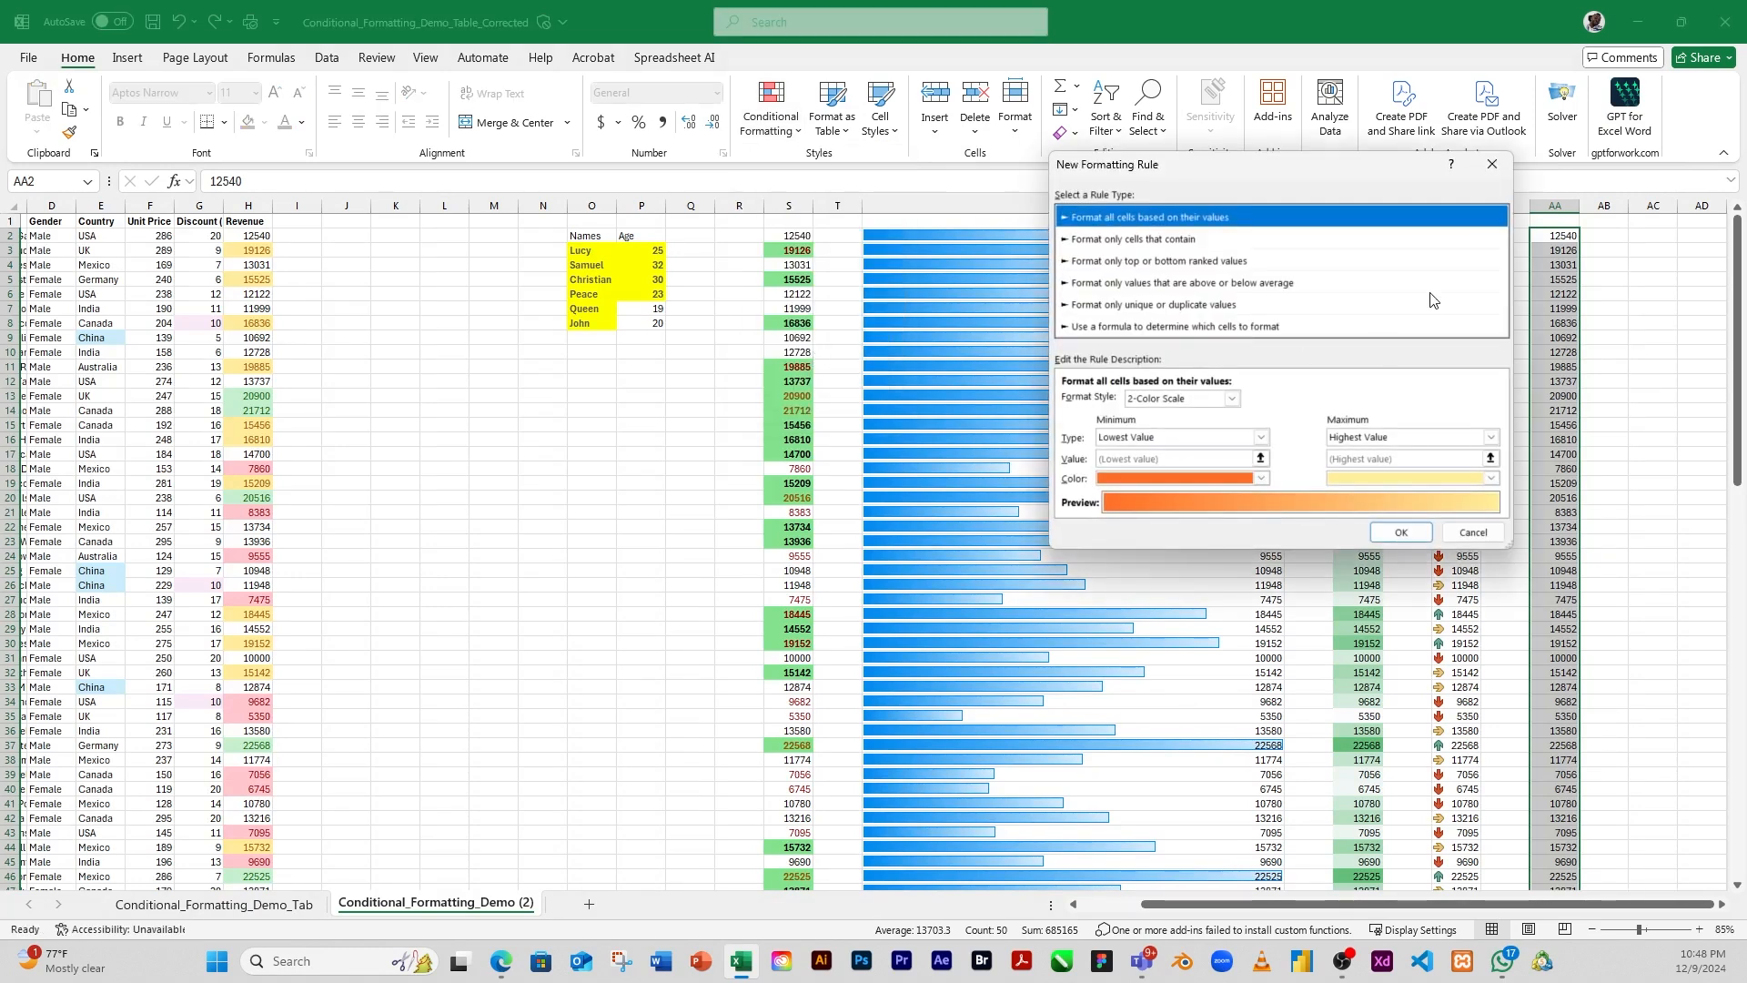
left_click_drag(1258, 164, 1045, 195)
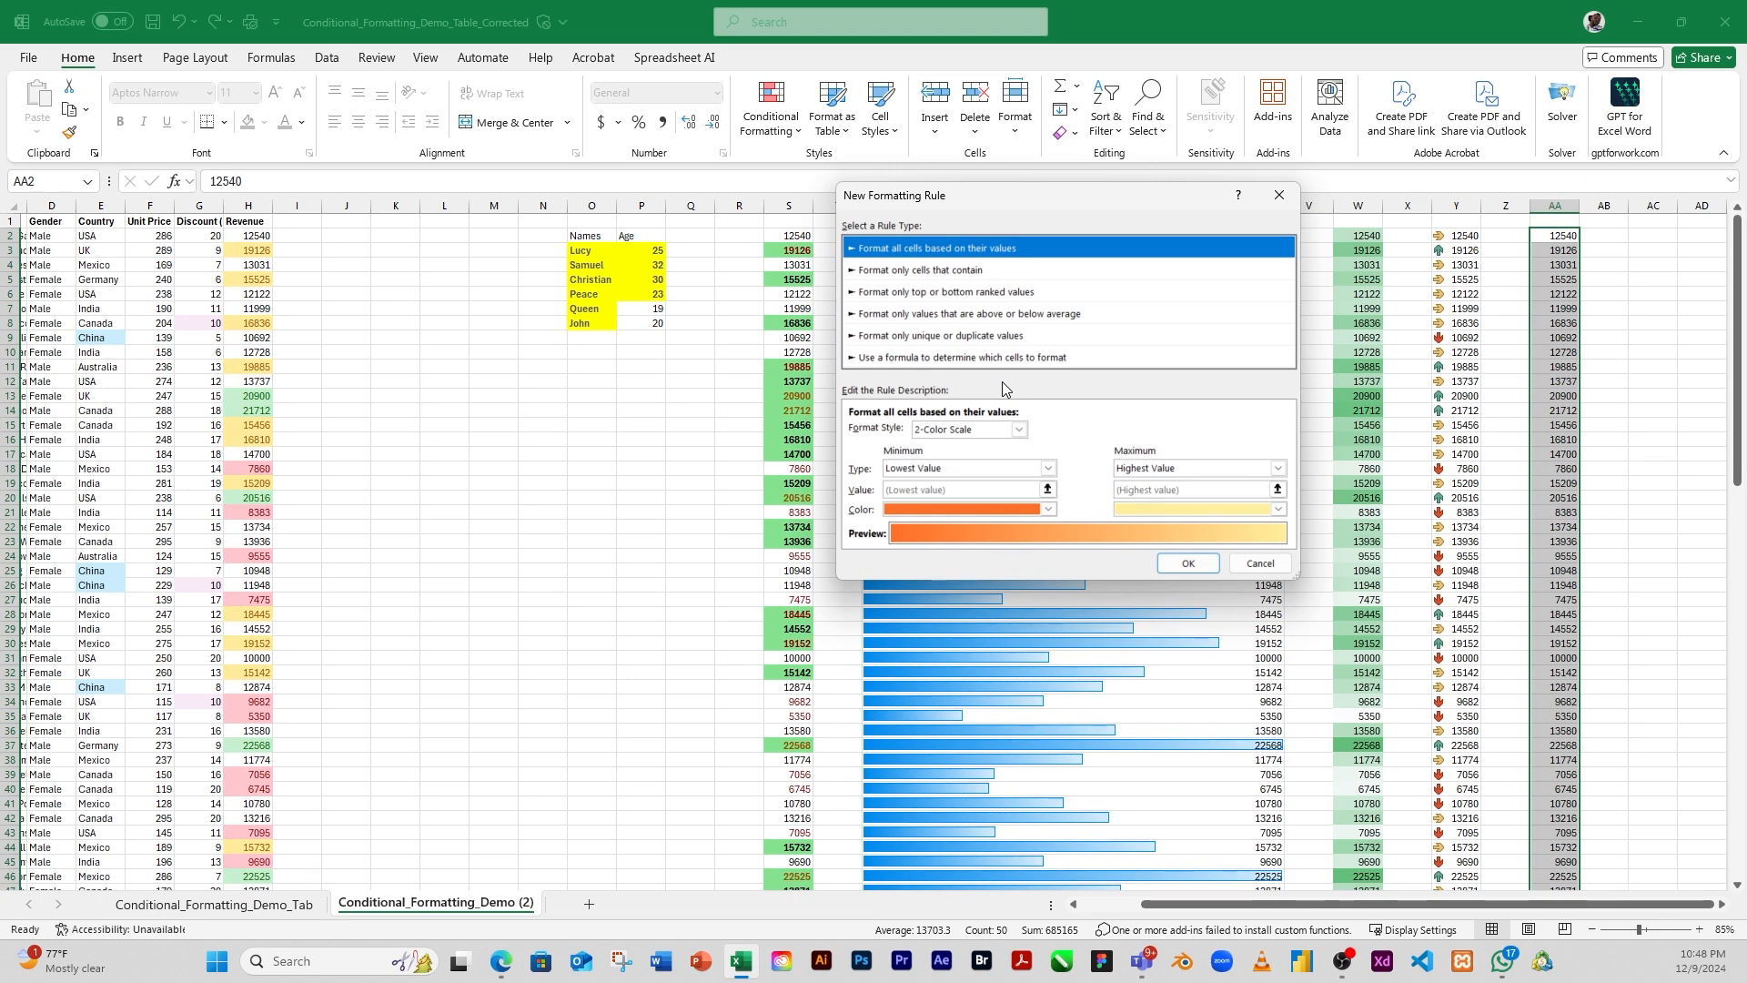
Try the 3-Color Scale, Data Bar and Icon Sets format styles in the new rule to compare their settings
left_click(1018, 435)
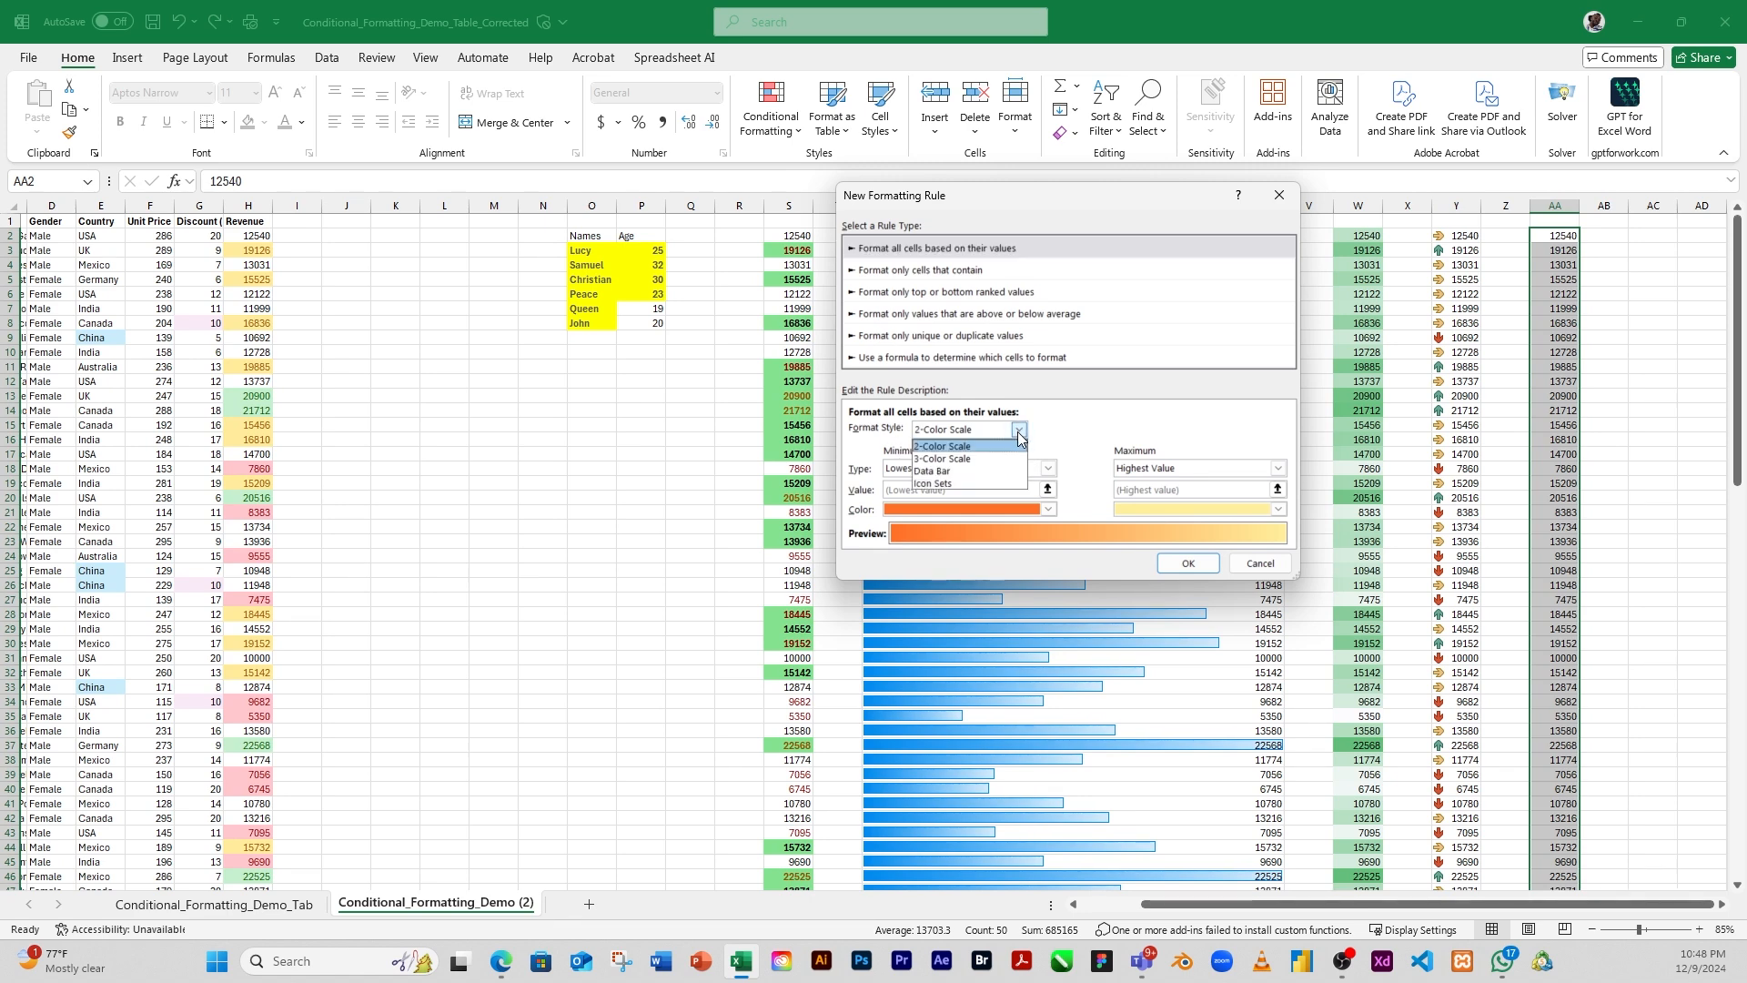
left_click(942, 459)
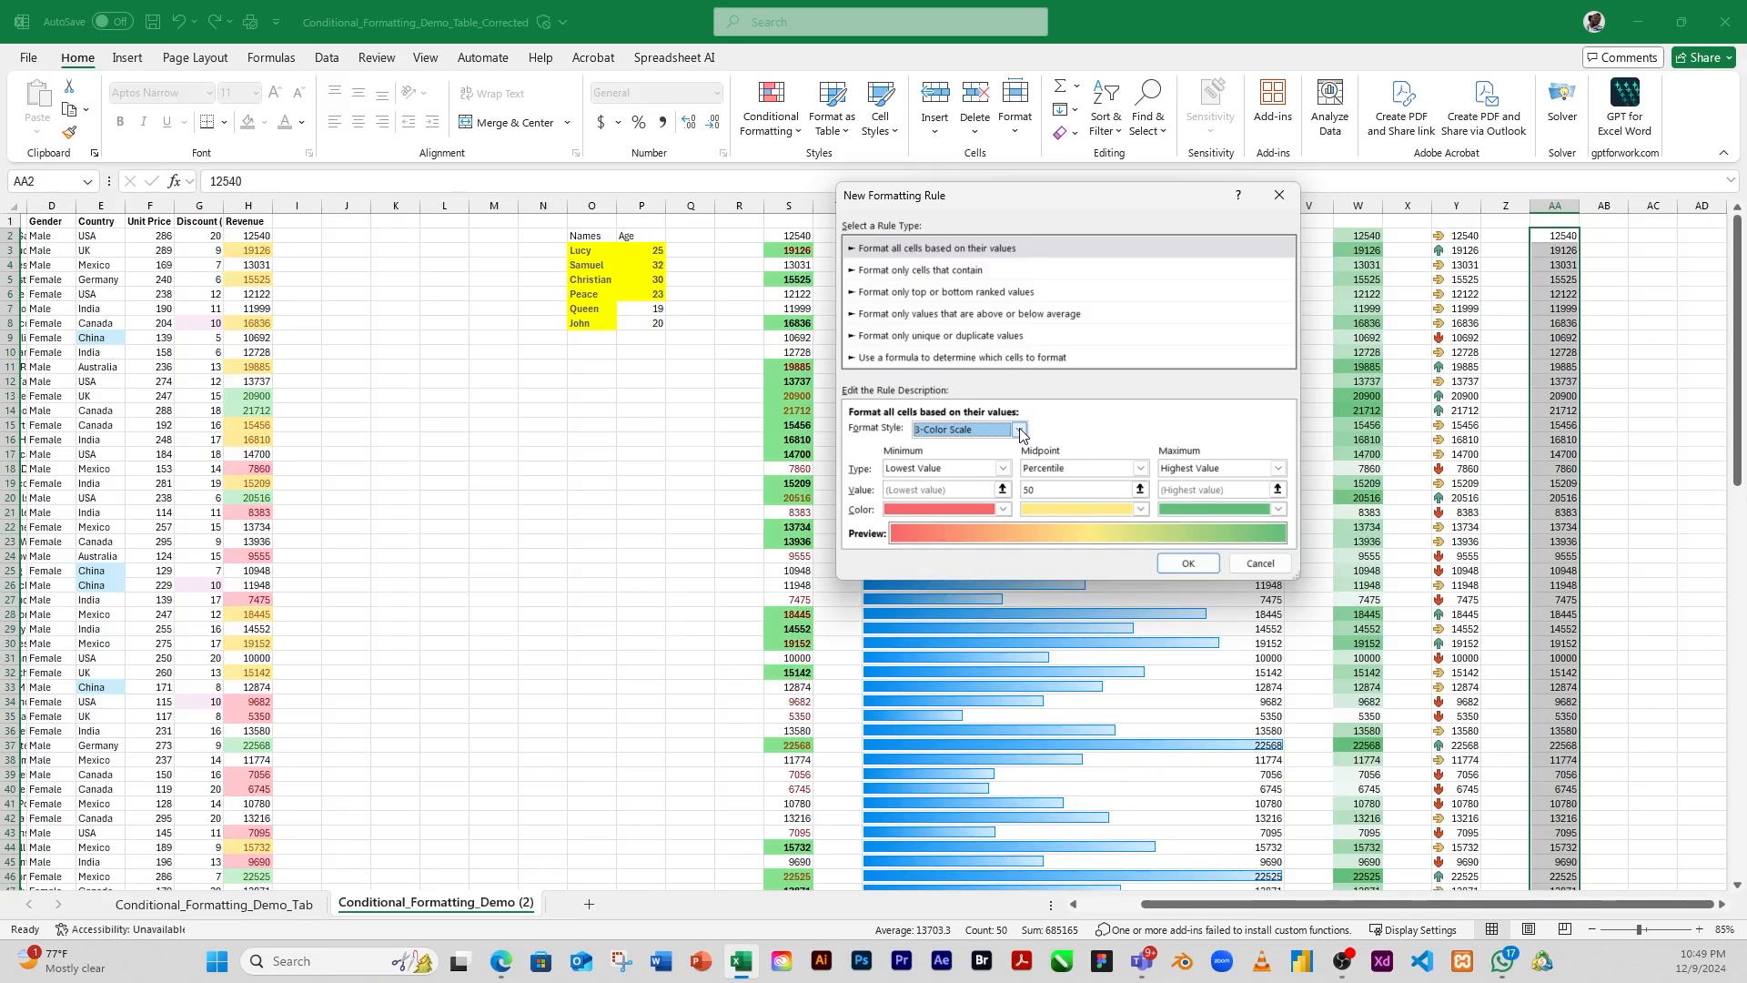
left_click(1021, 433)
left_click(954, 473)
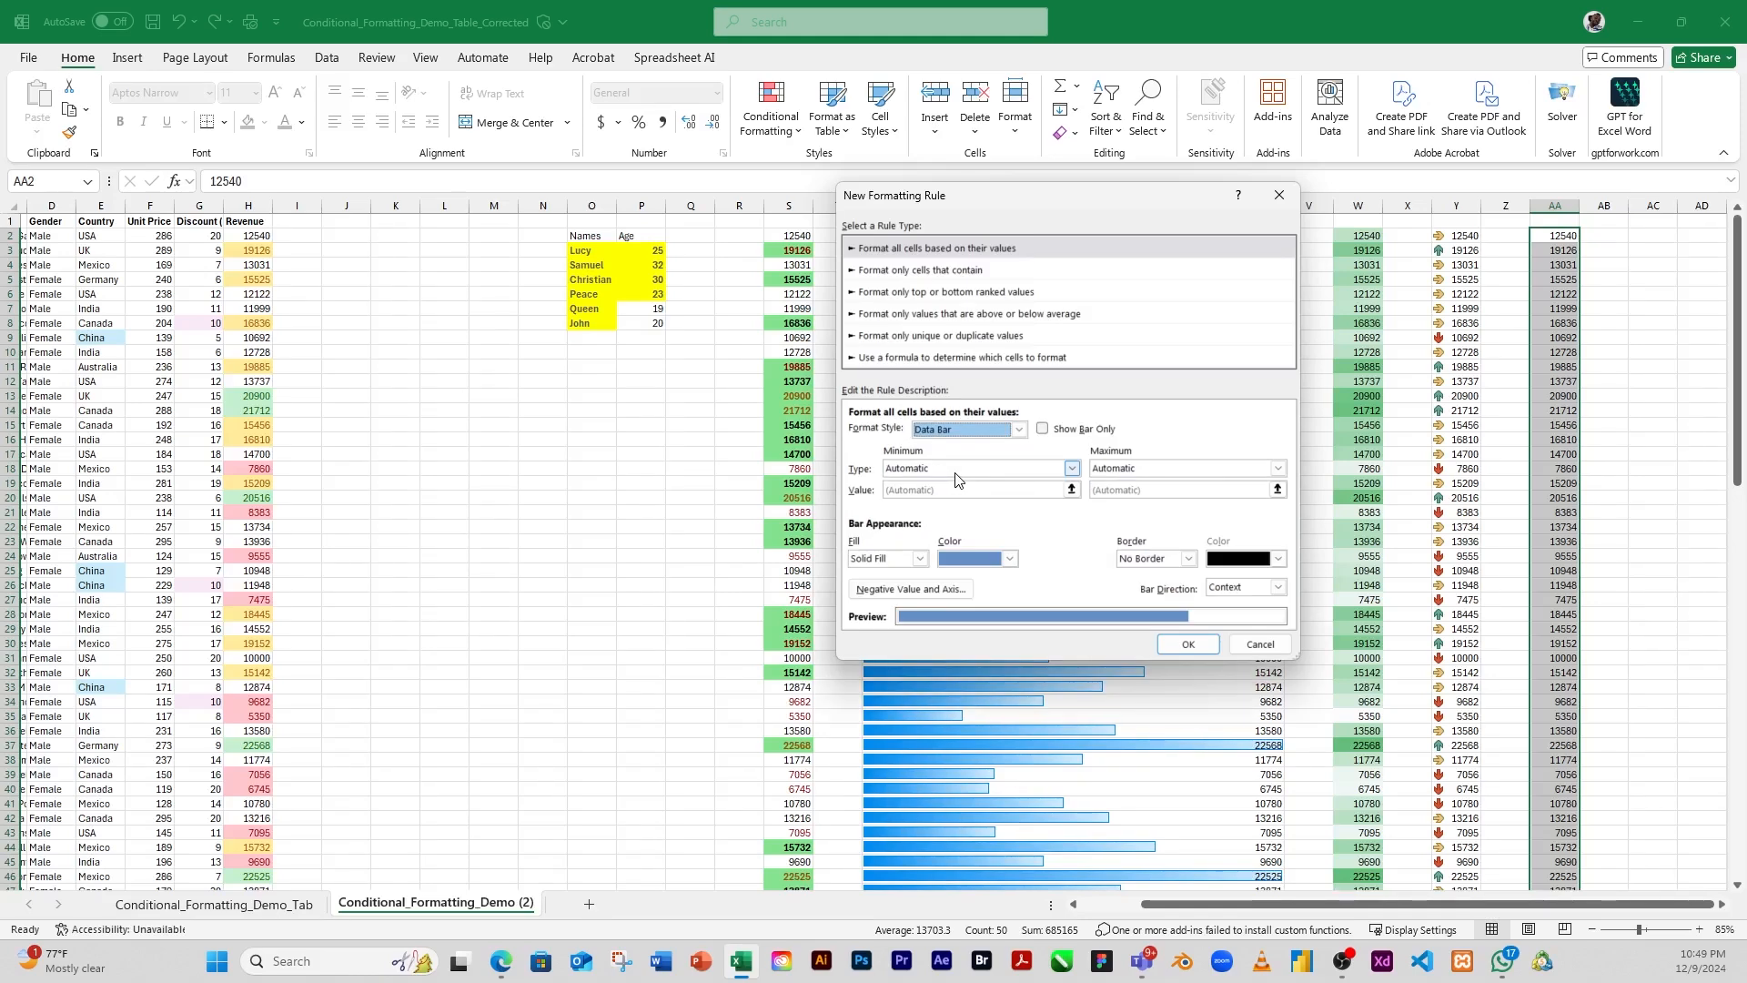
left_click(1019, 431)
left_click(947, 483)
left_click(1020, 433)
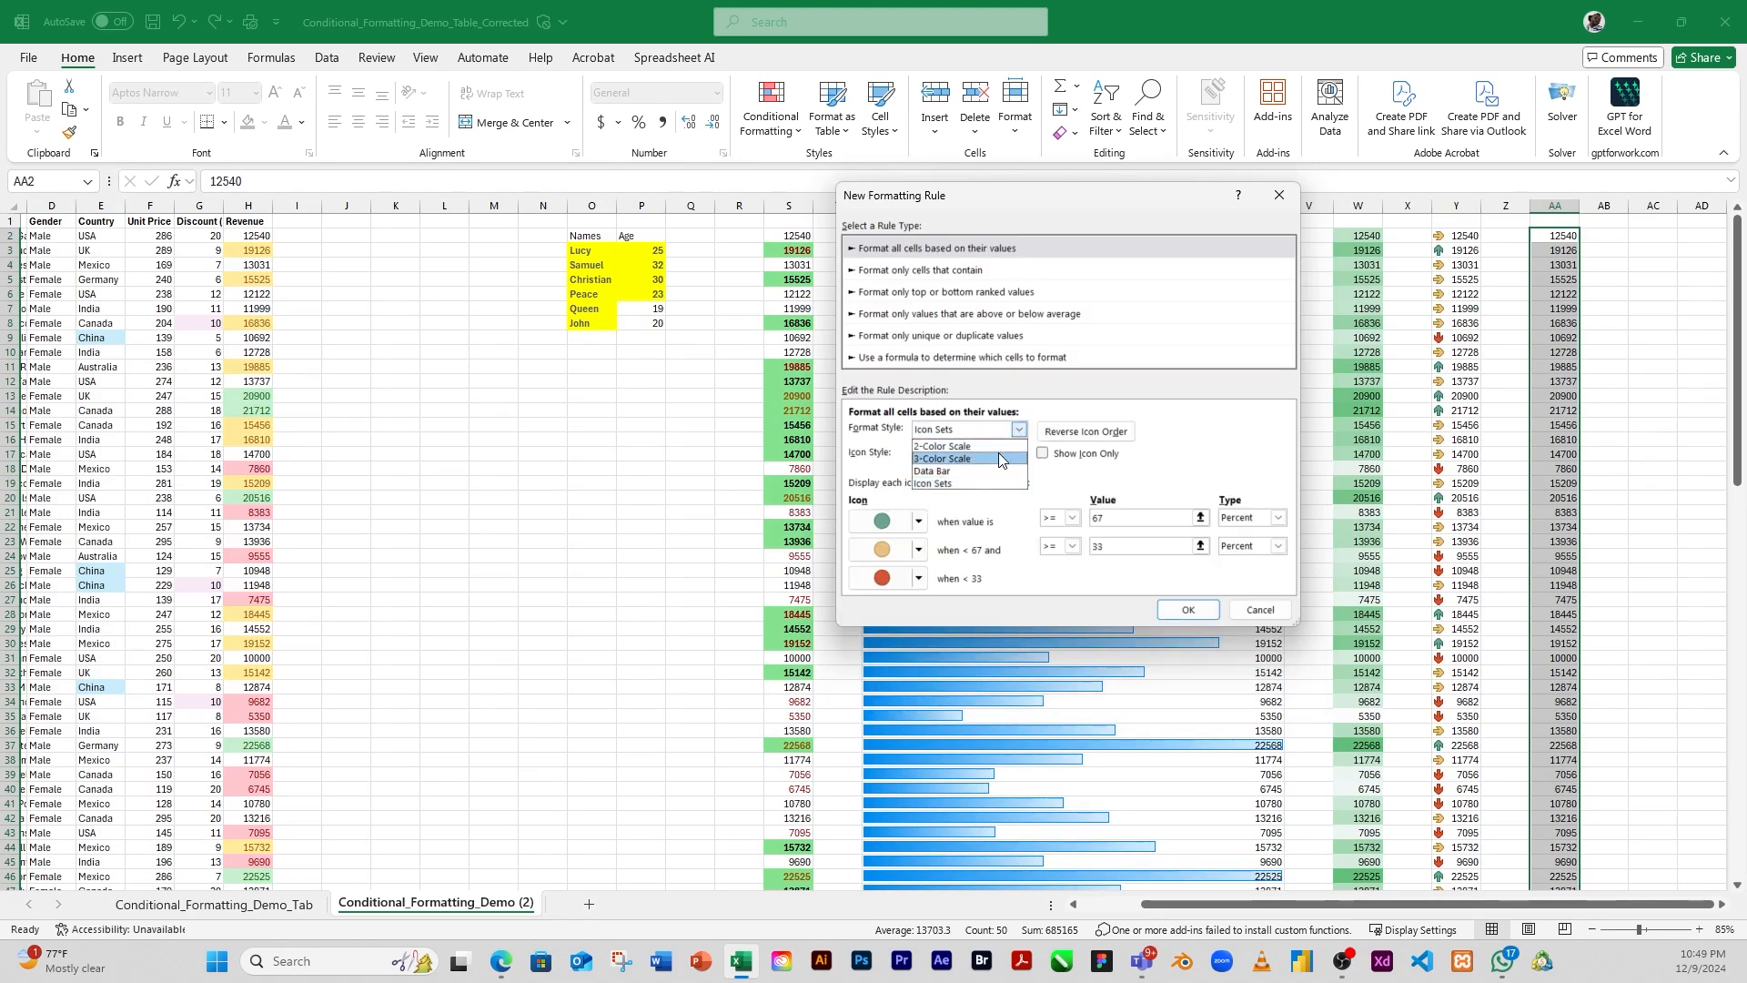
left_click(1019, 435)
left_click(1017, 437)
Format AA2:AA51 with a 2-Color Scale rule, using dark red for the lowest value and dark green for the highest value
left_click(975, 446)
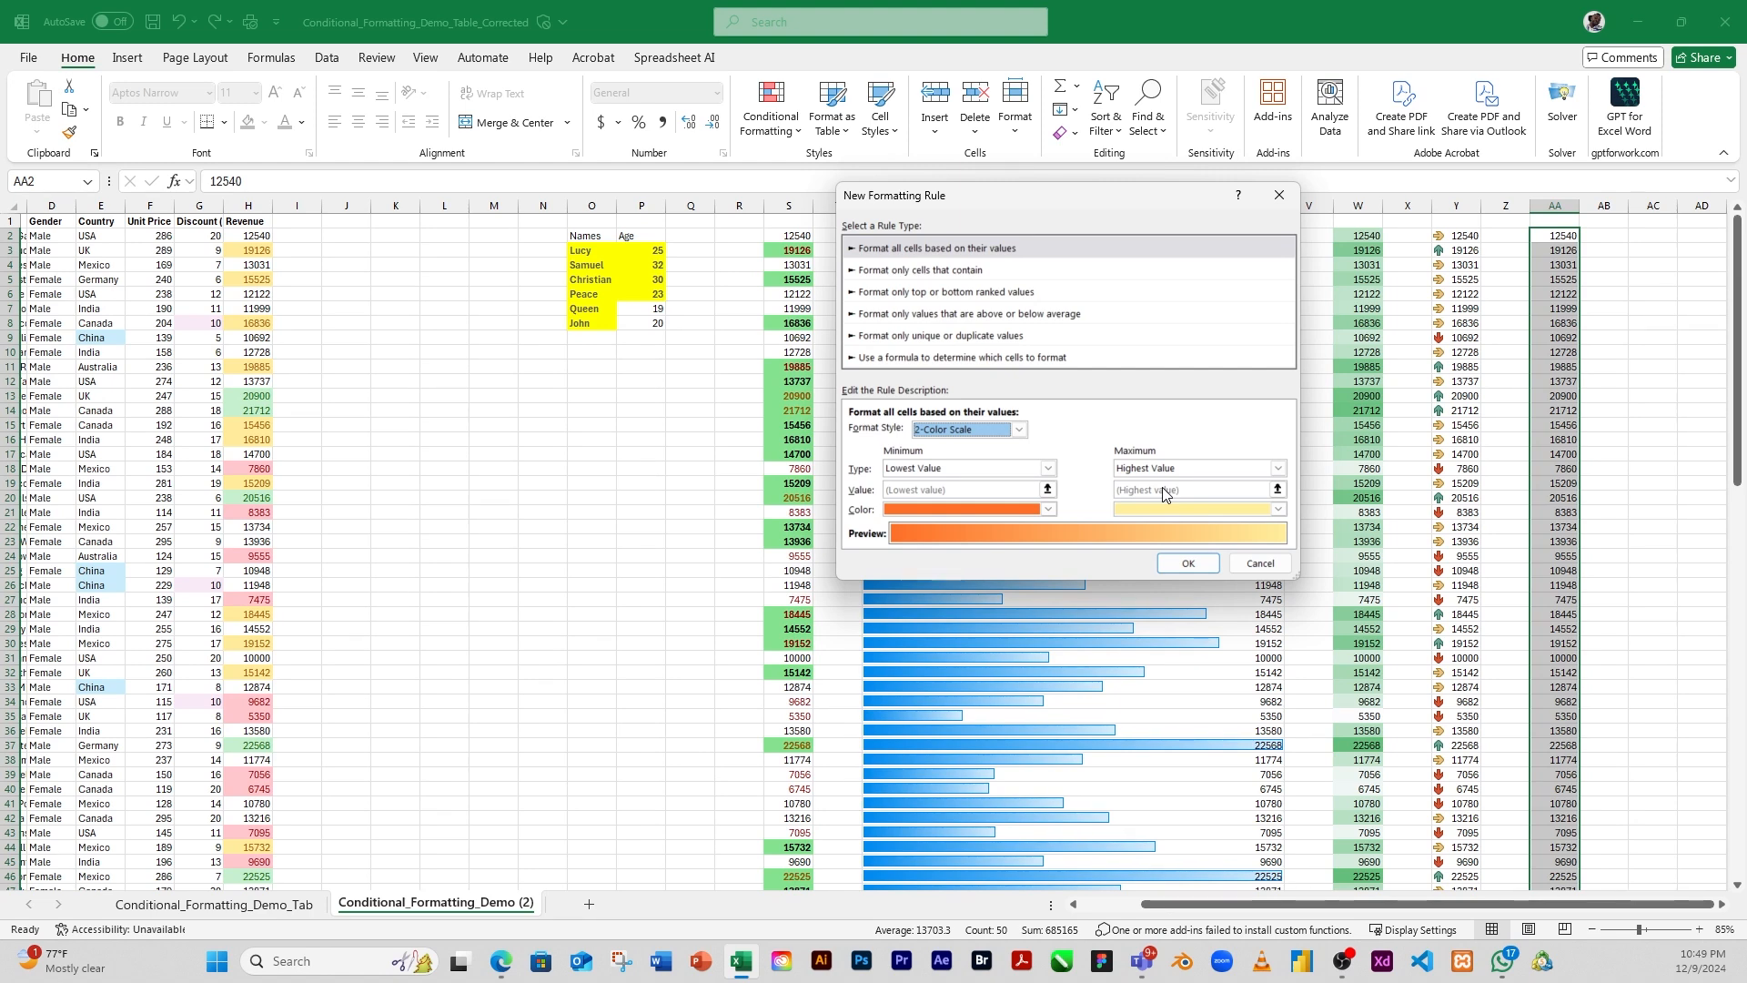
left_click(1278, 509)
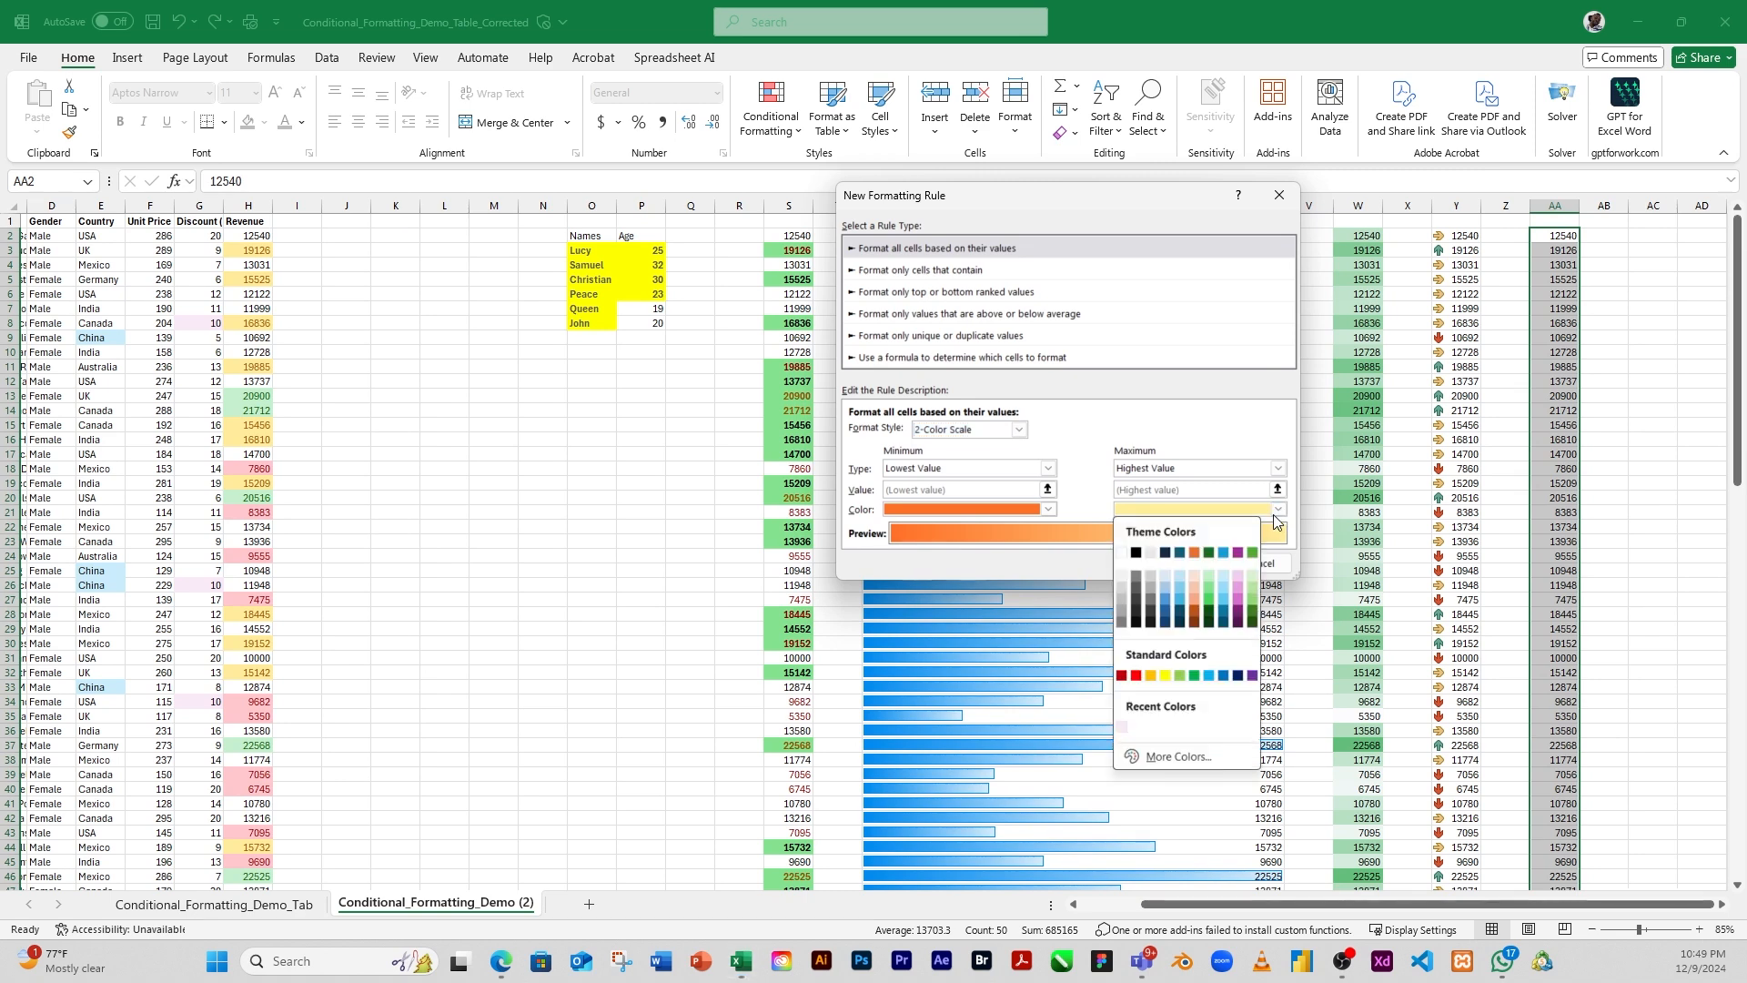
left_click(1208, 553)
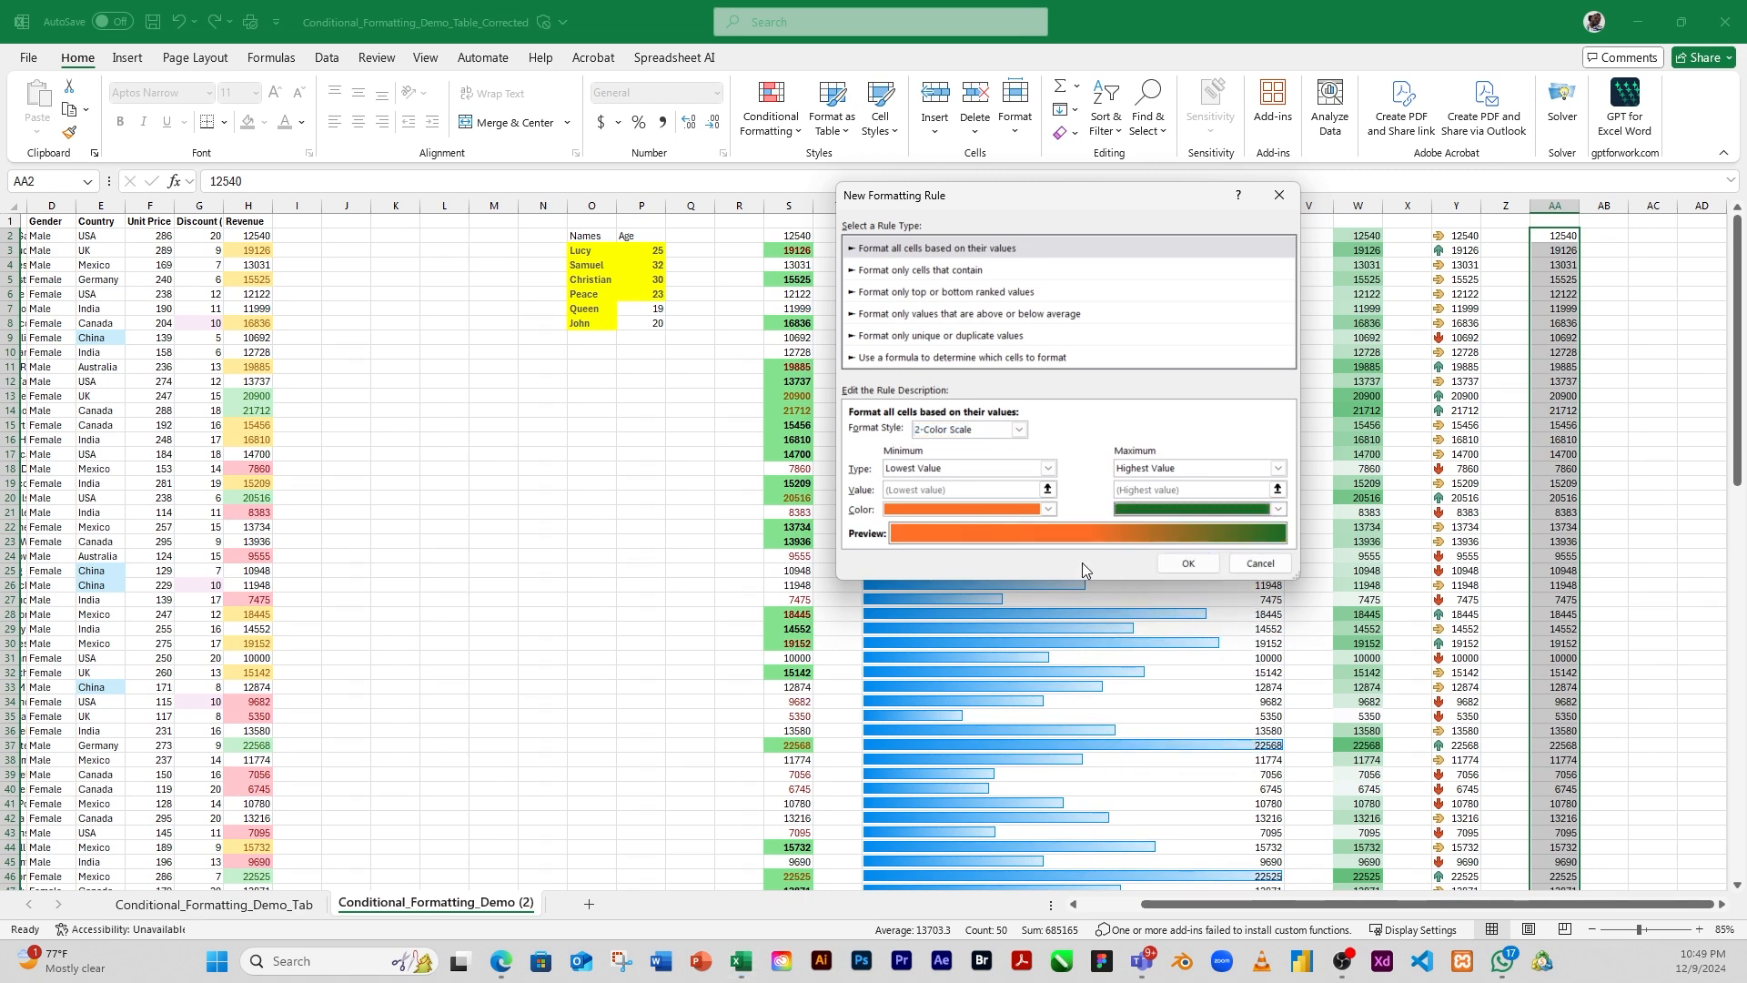
left_click(1046, 510)
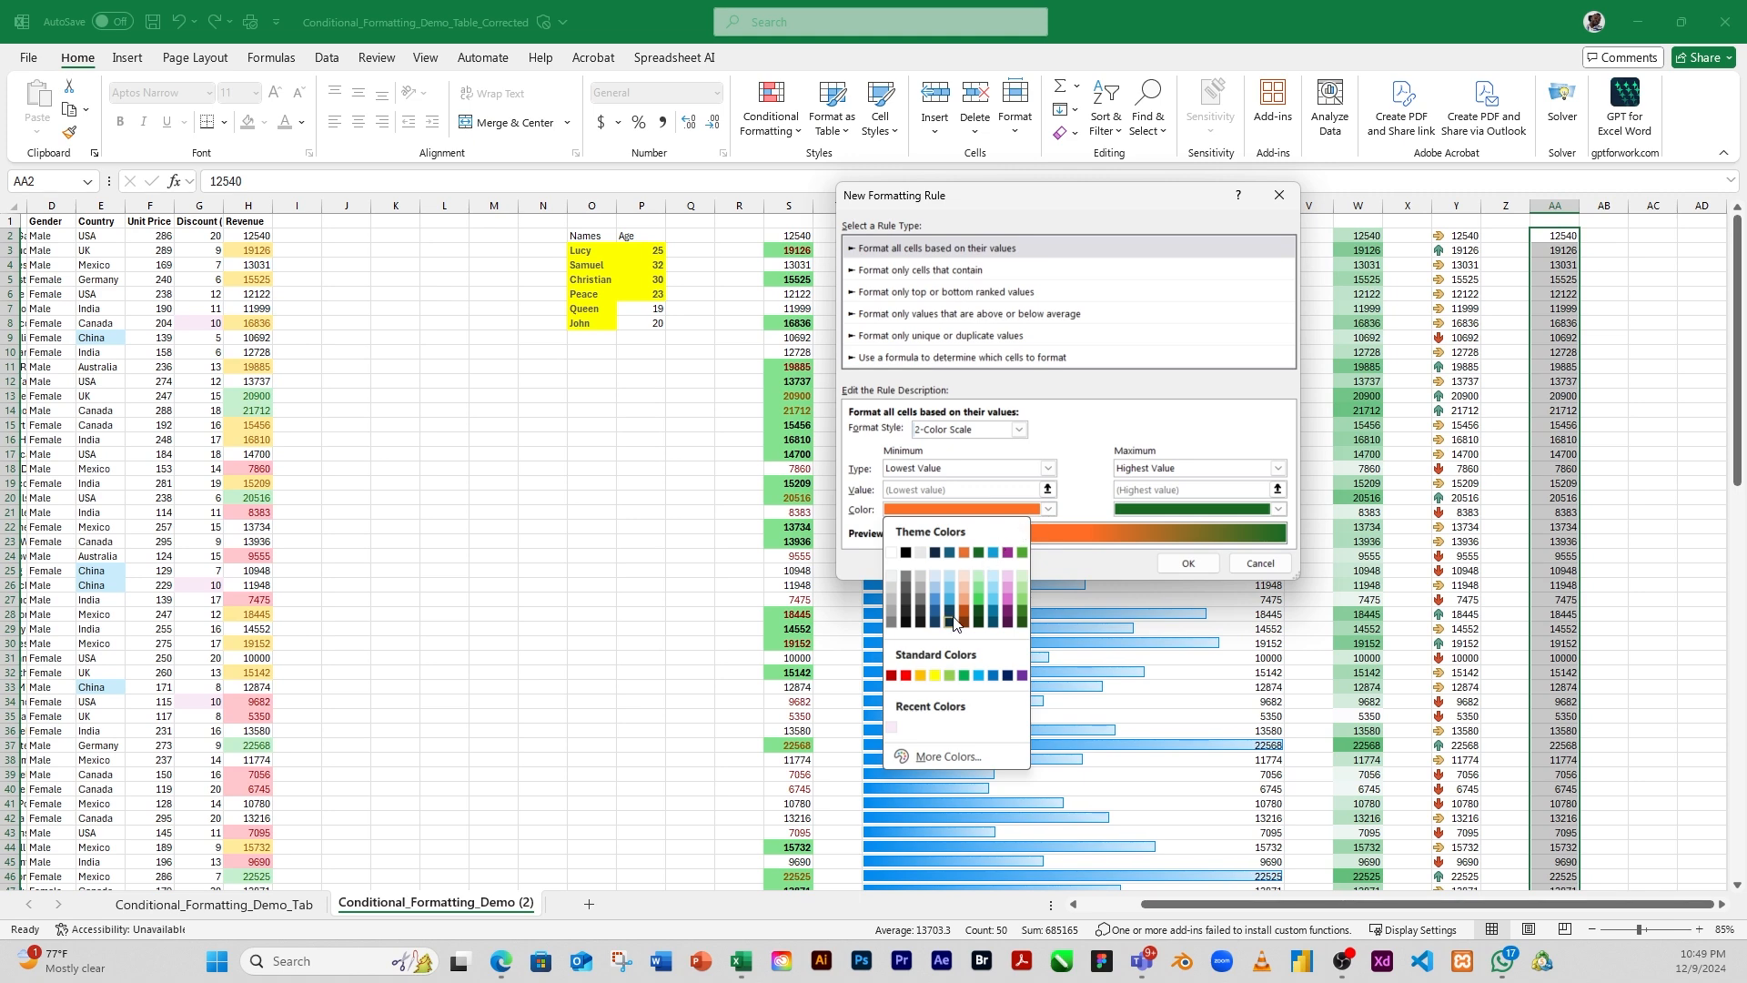
left_click(892, 676)
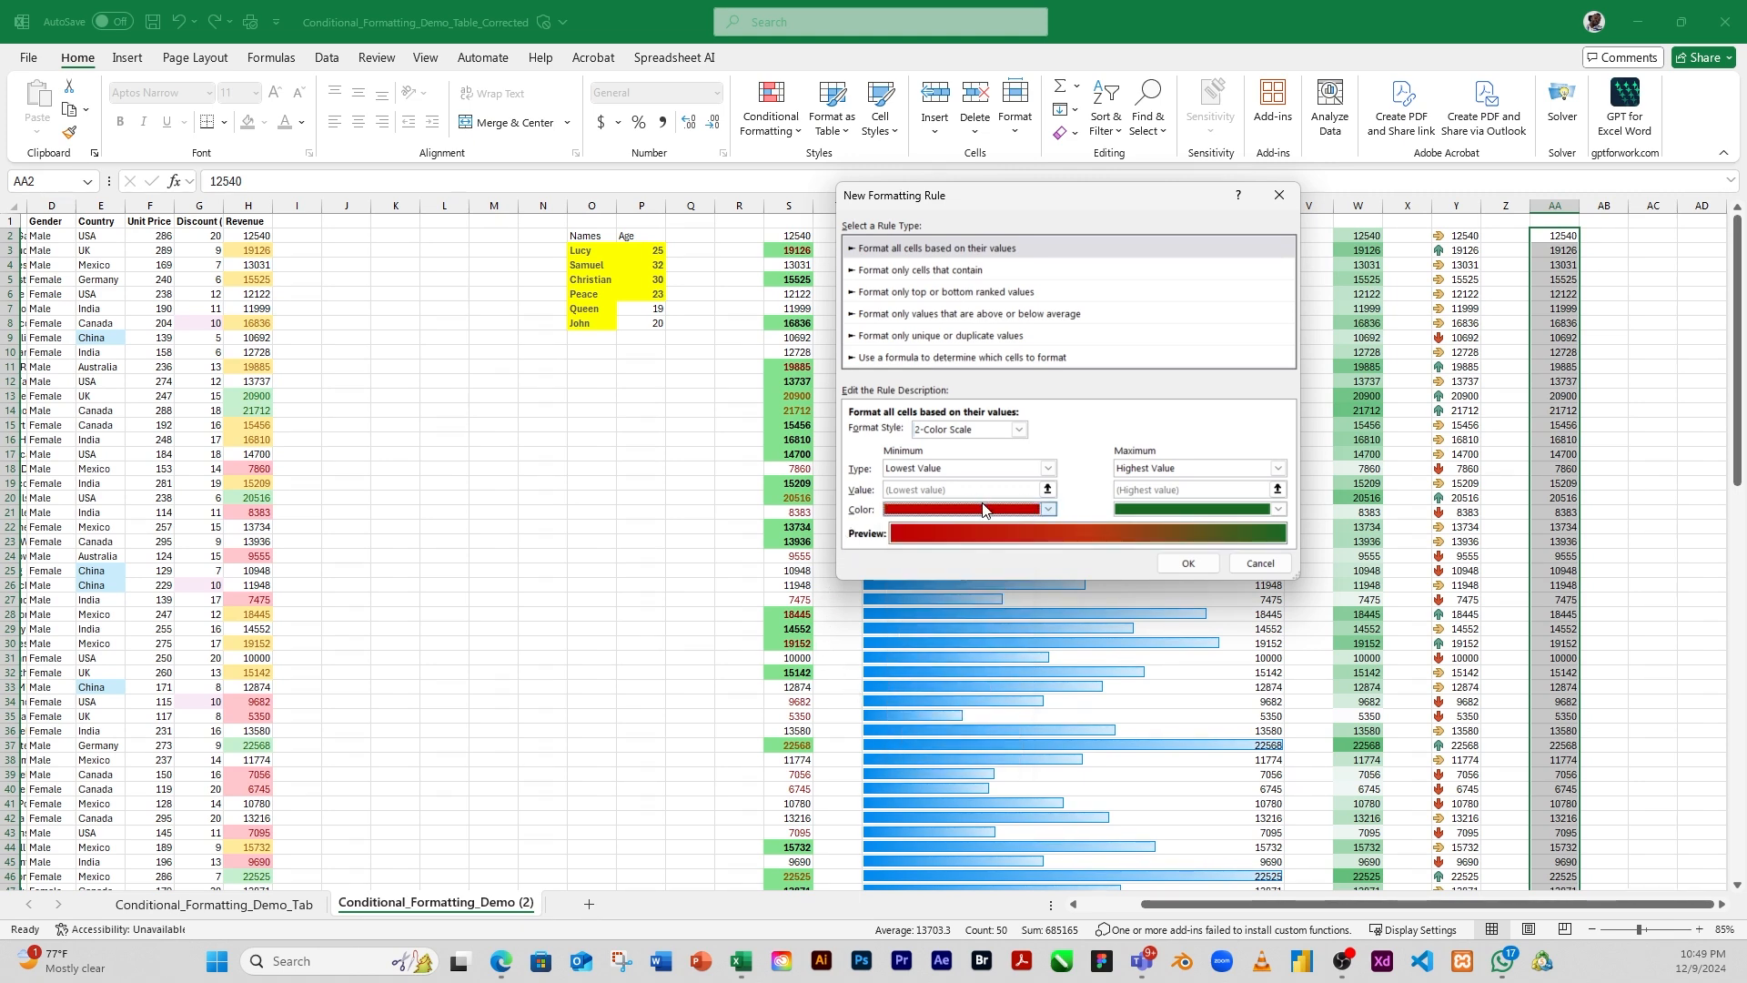
left_click(1194, 511)
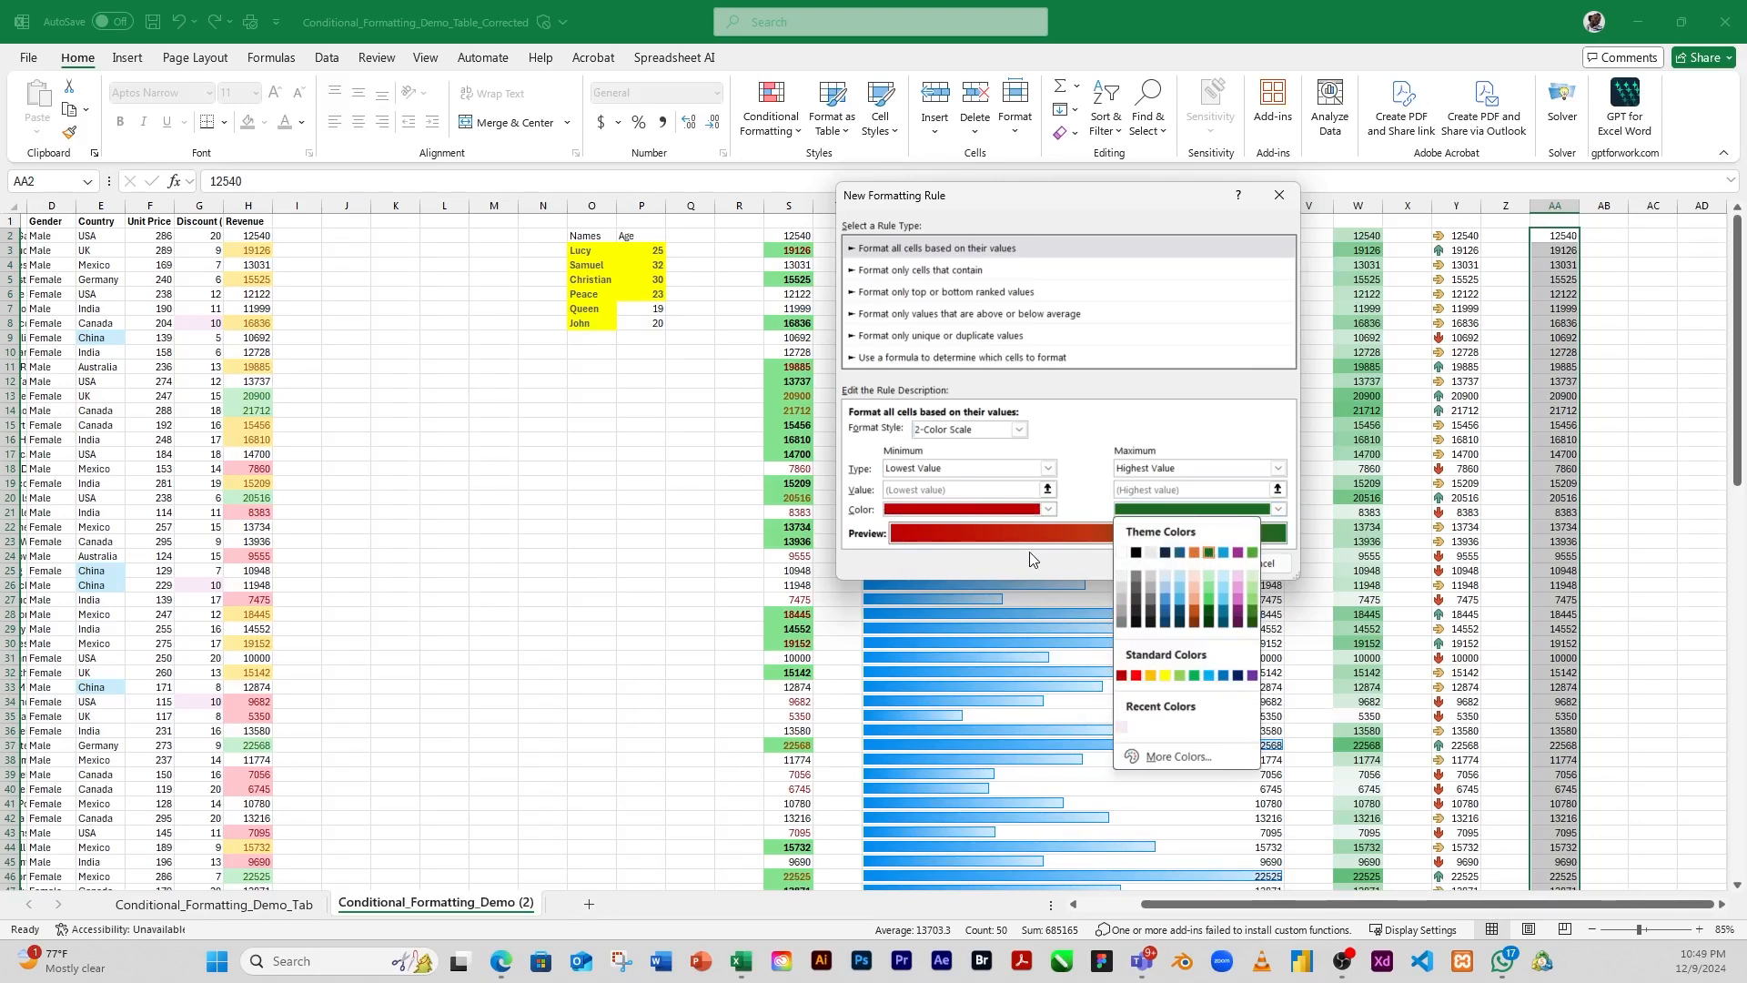
left_click(1086, 441)
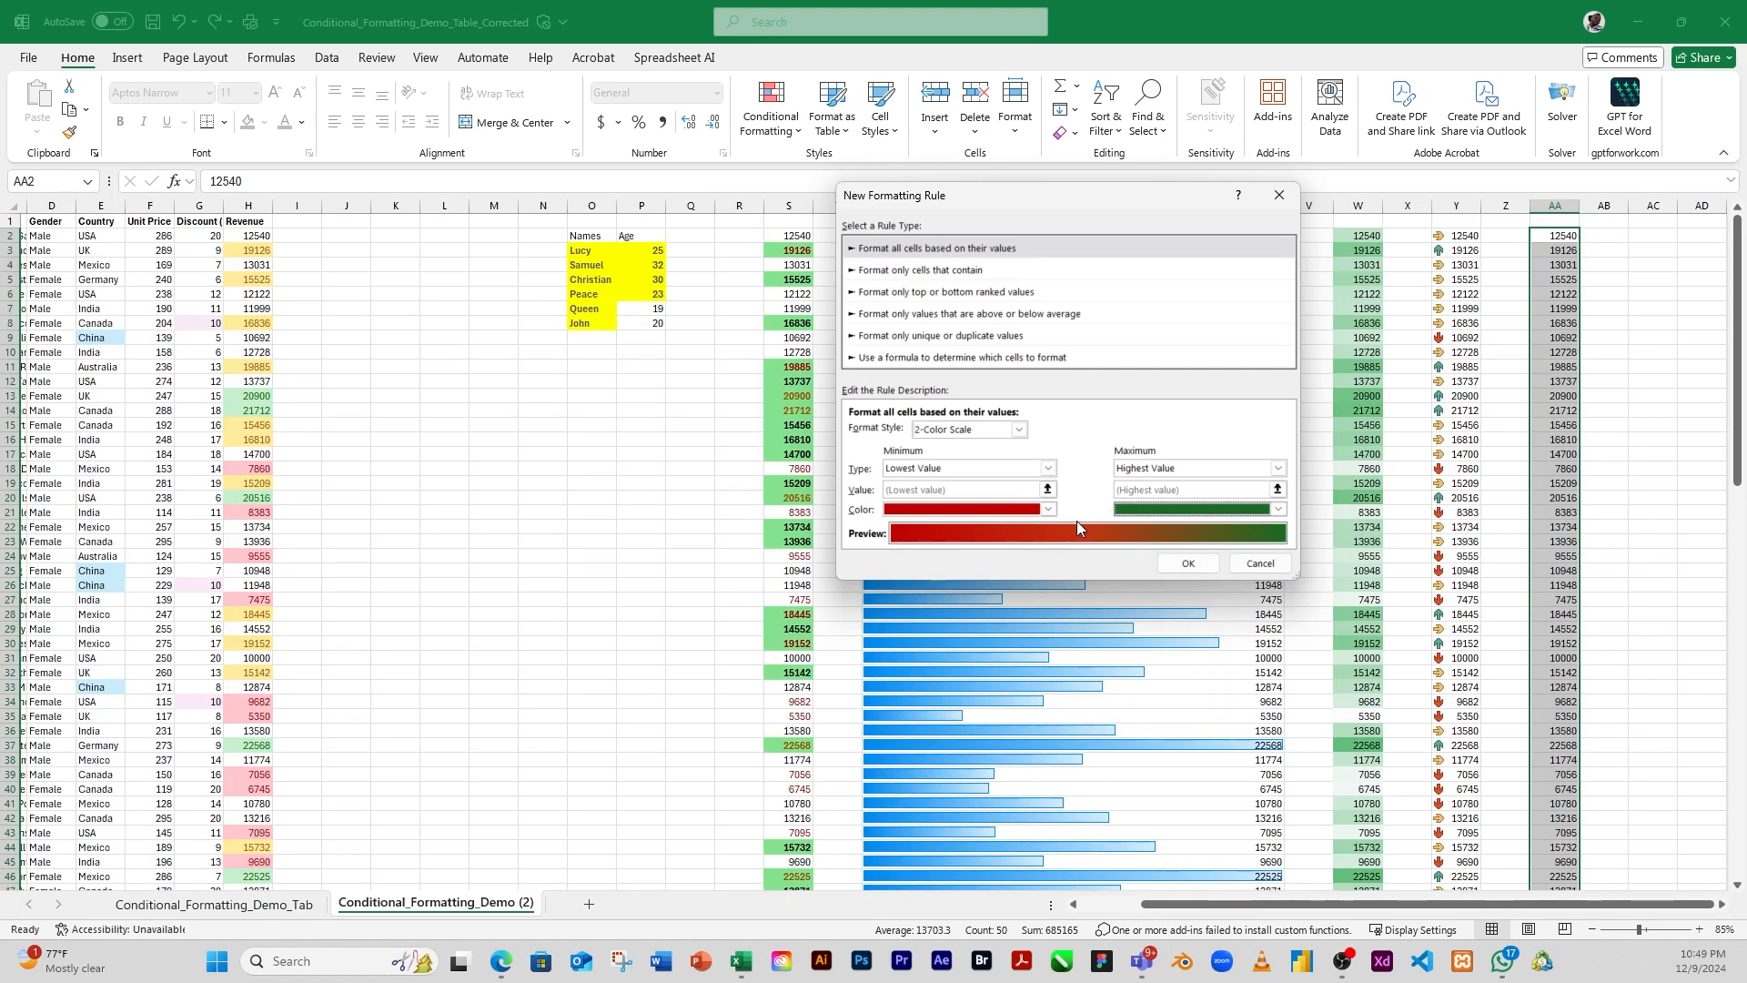
left_click(1187, 564)
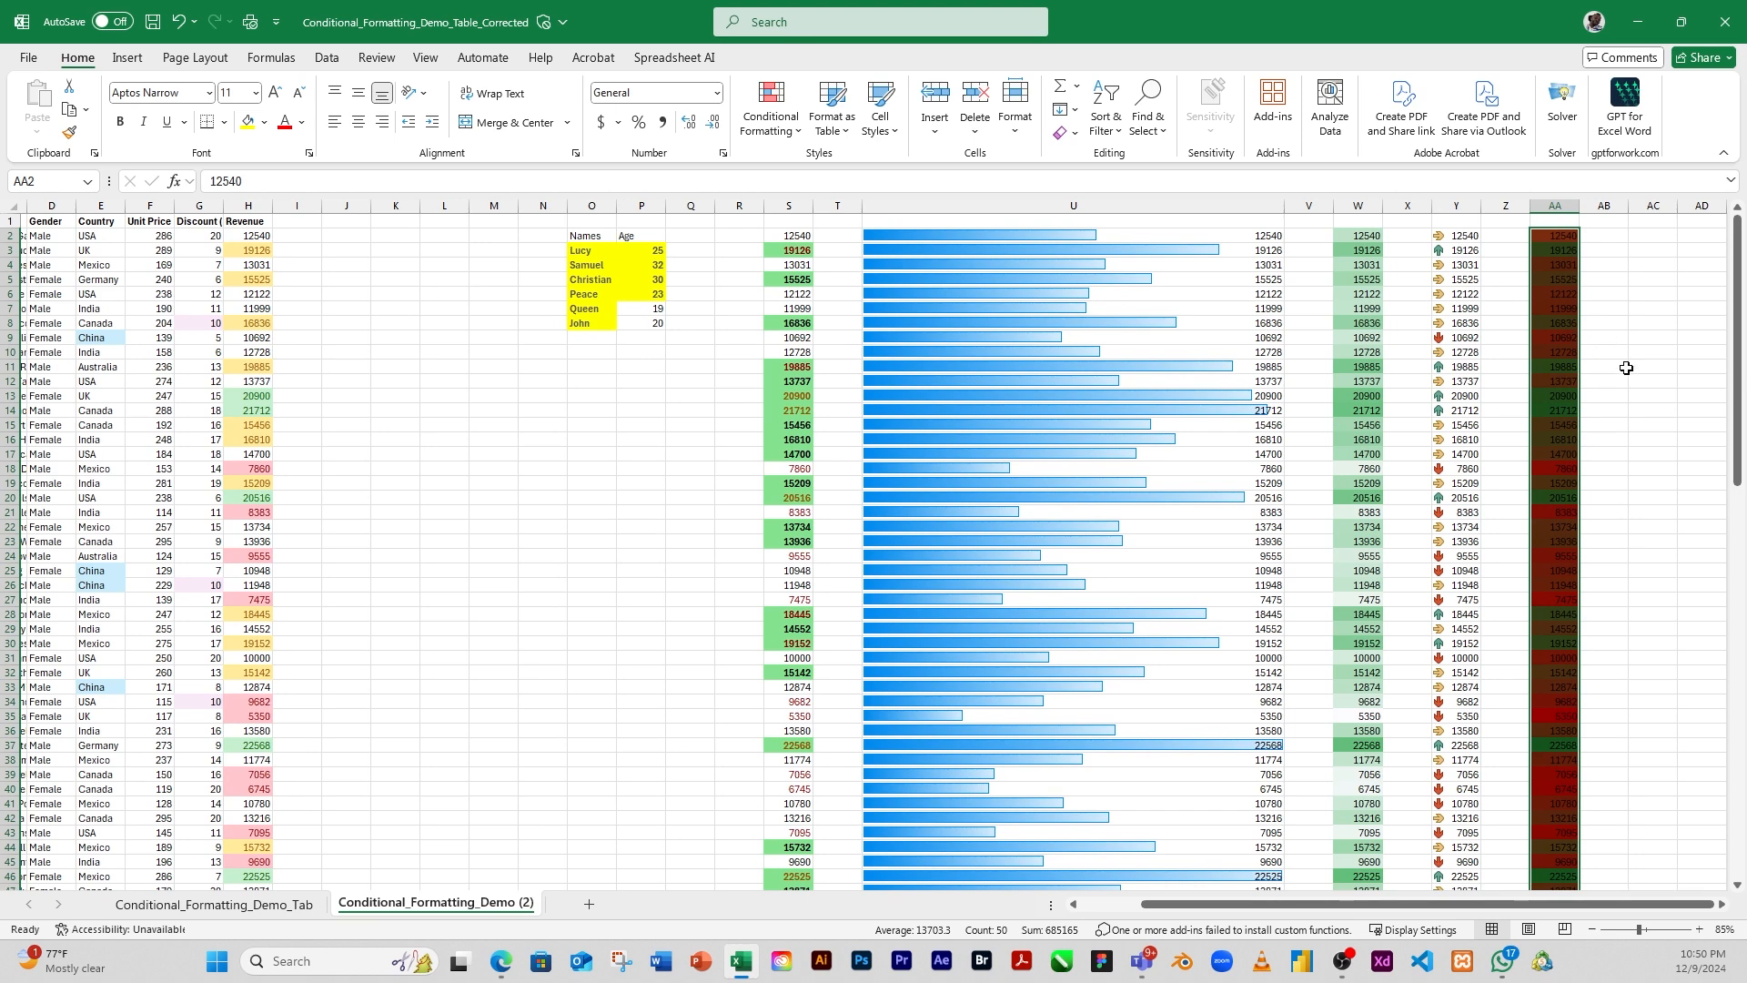
left_click(1597, 308)
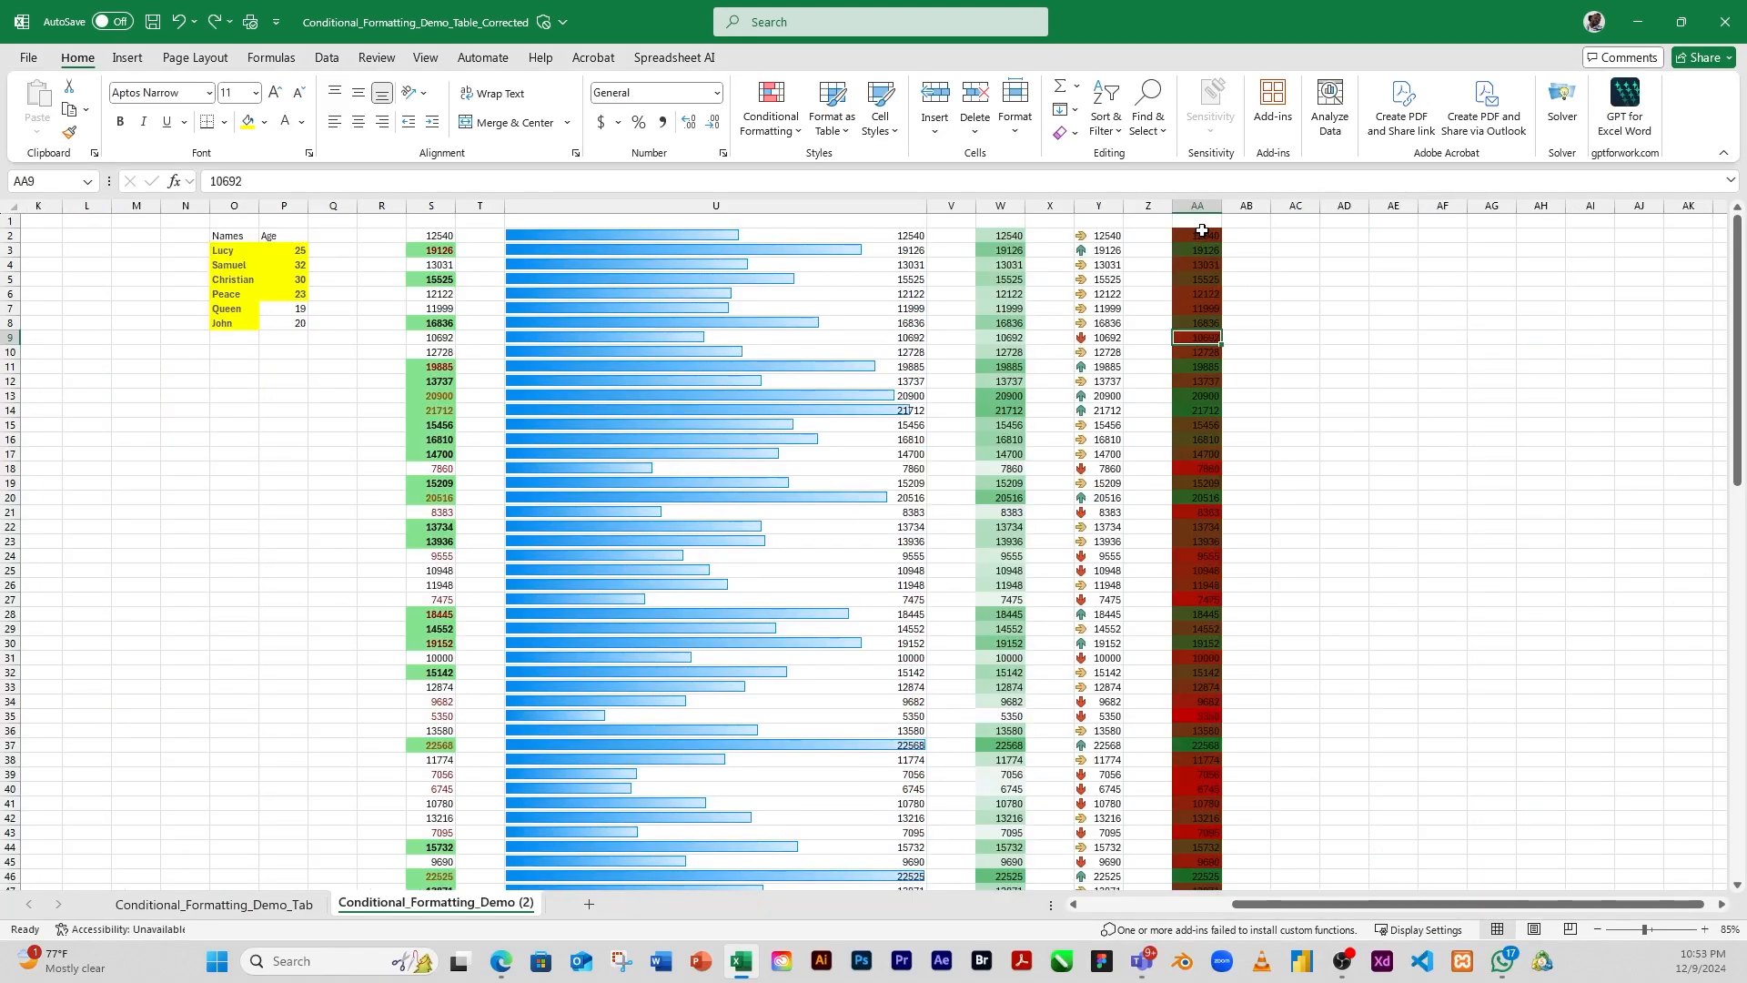
Set the font color of the color-scaled revenue values in AA2:AA51 to white
left_click(1195, 237)
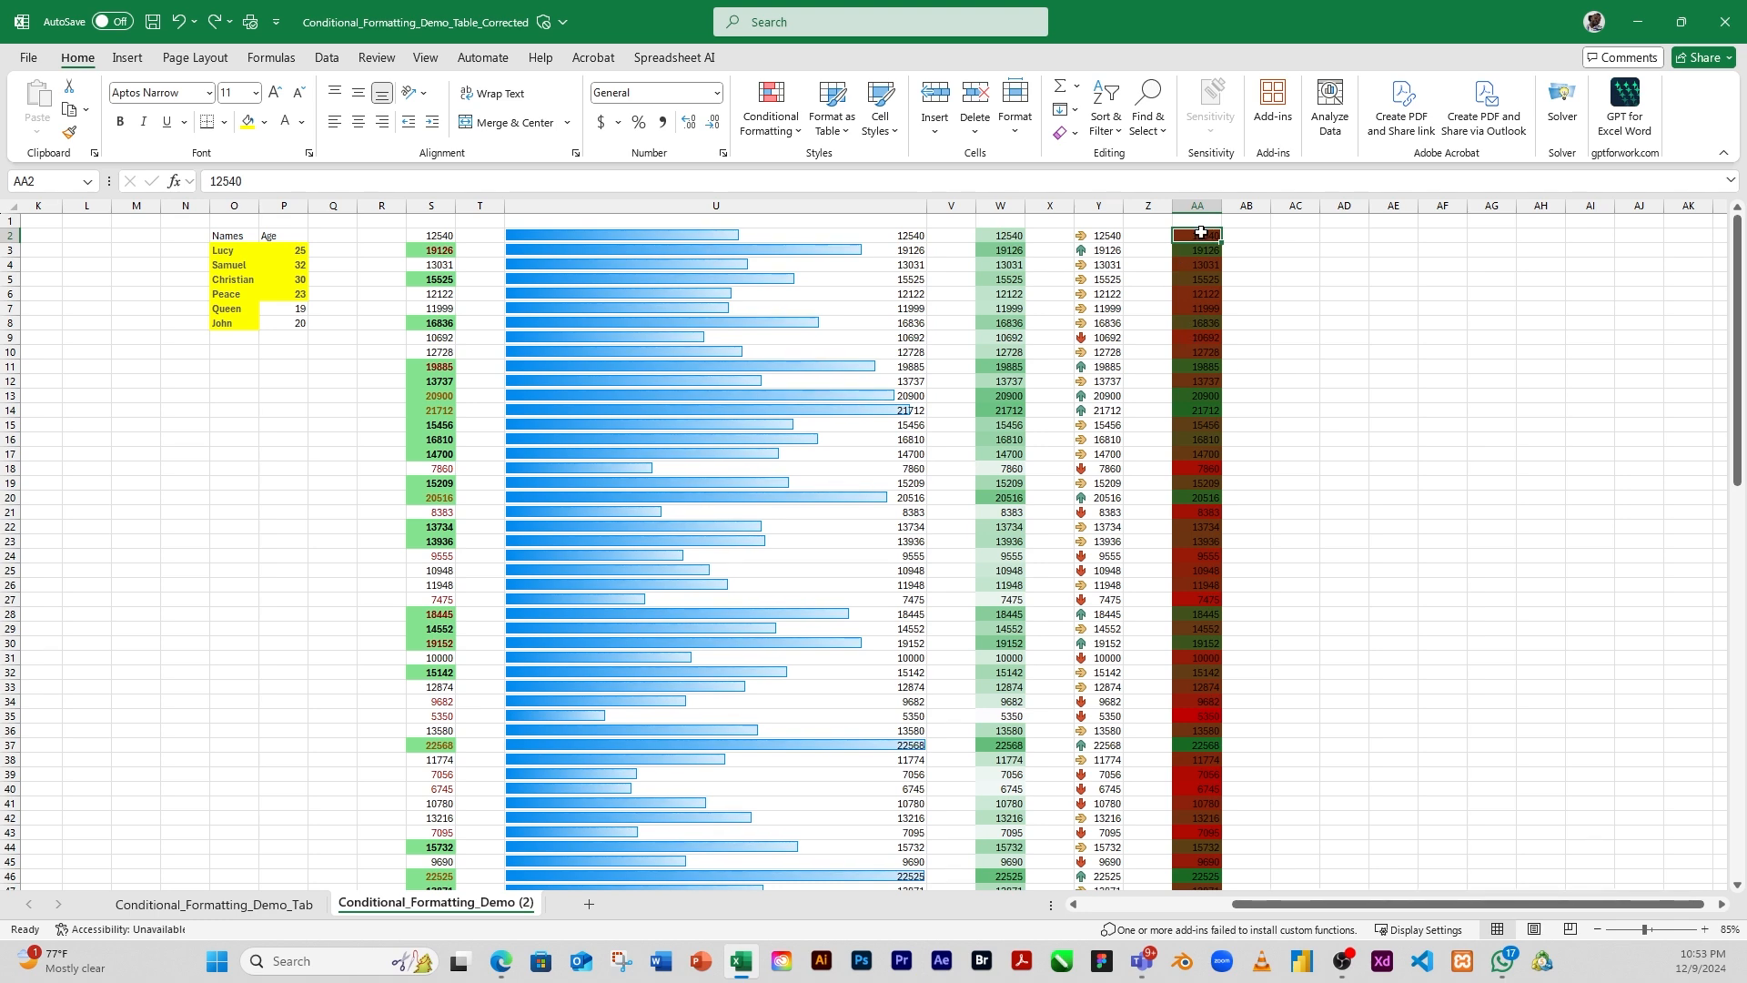
left_click_drag(1201, 233, 1189, 877)
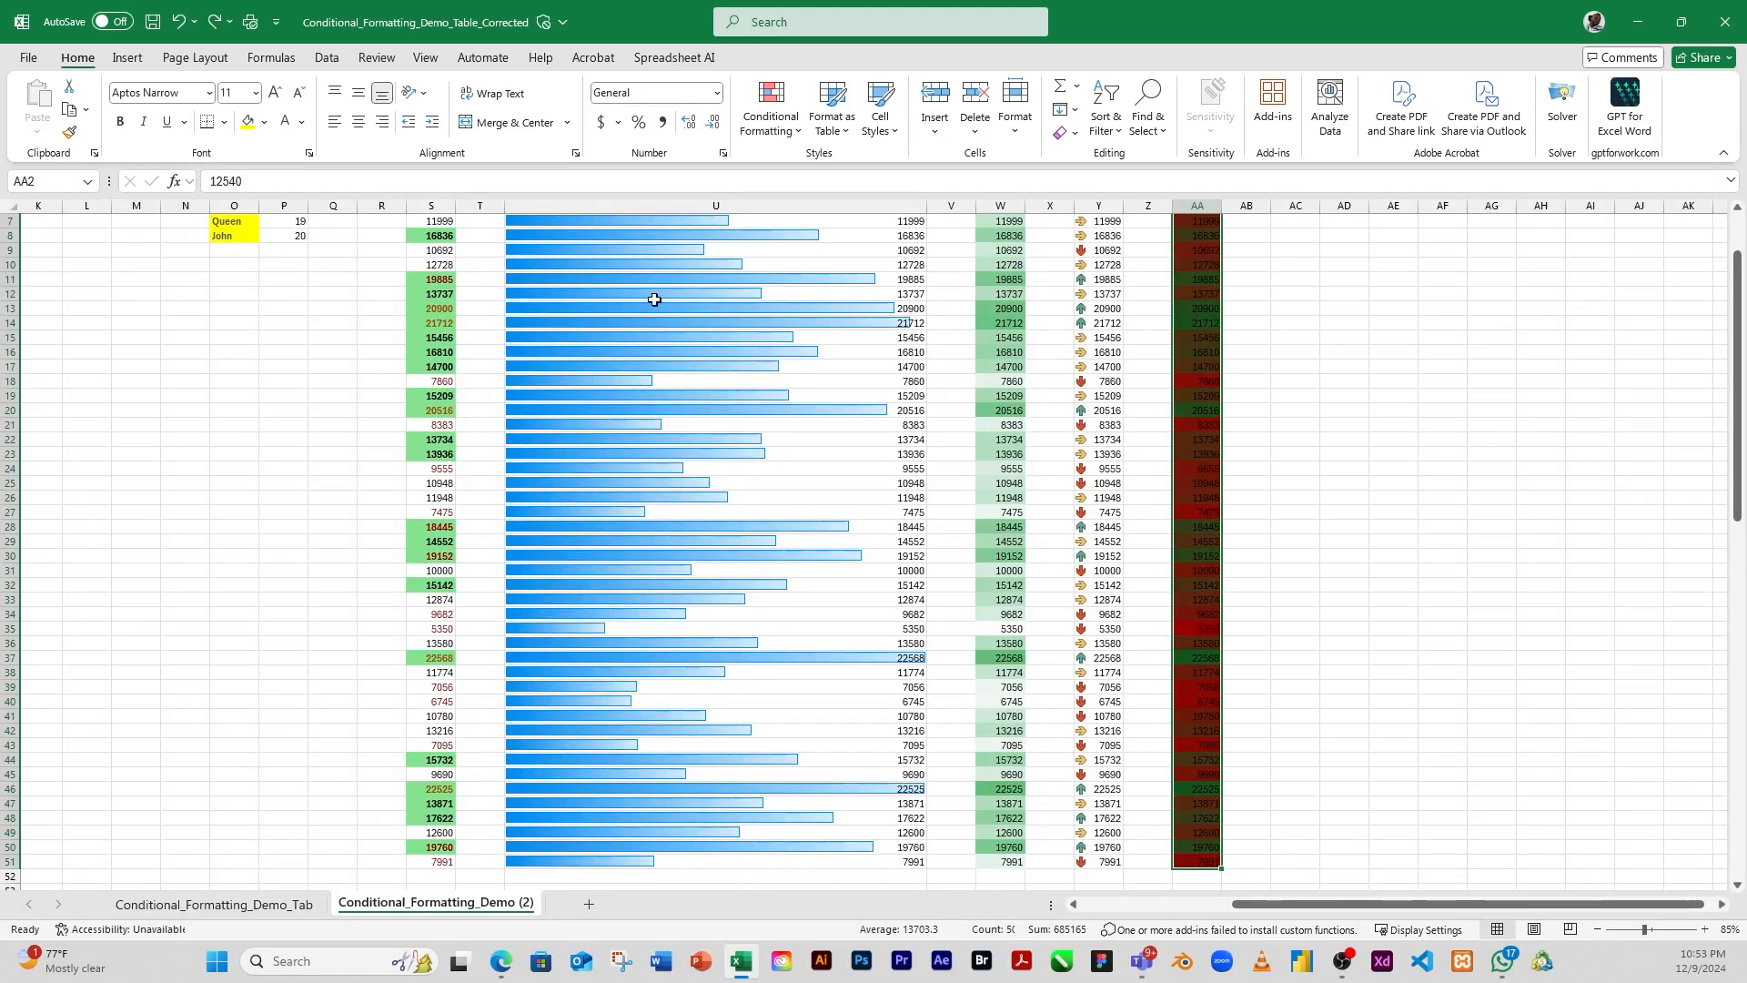
left_click(300, 122)
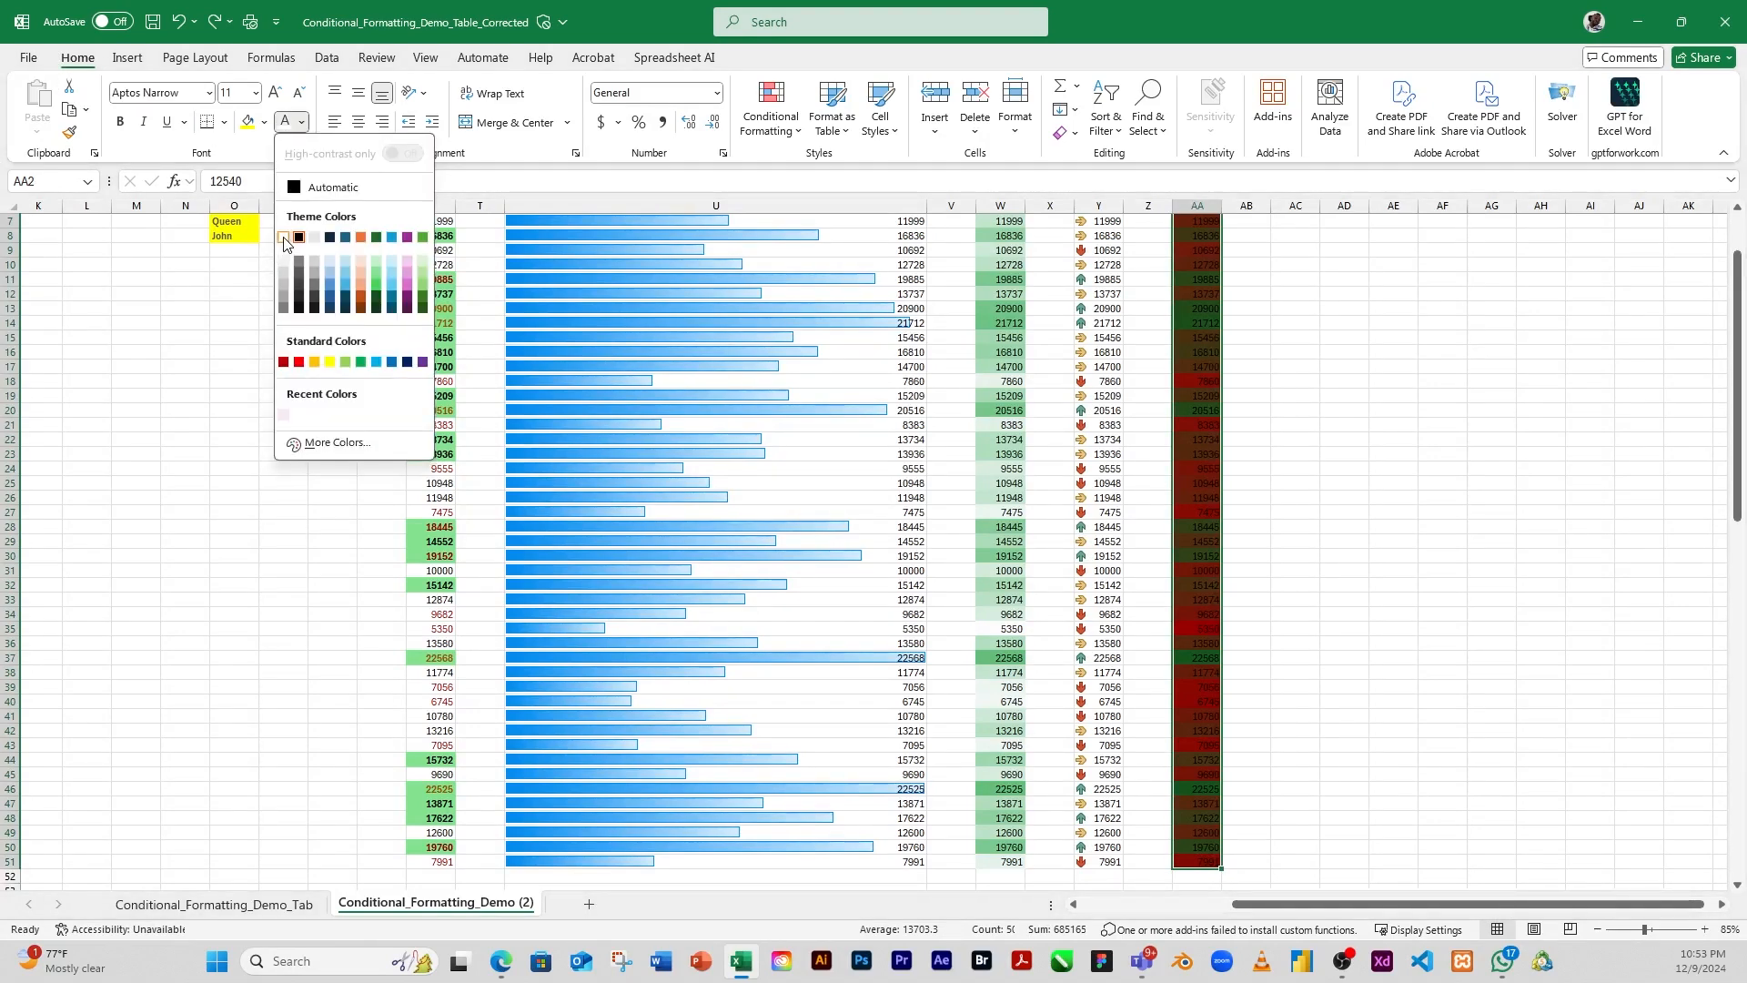
left_click(284, 239)
scroll(1259, 499, "up", 2)
left_click(1201, 364)
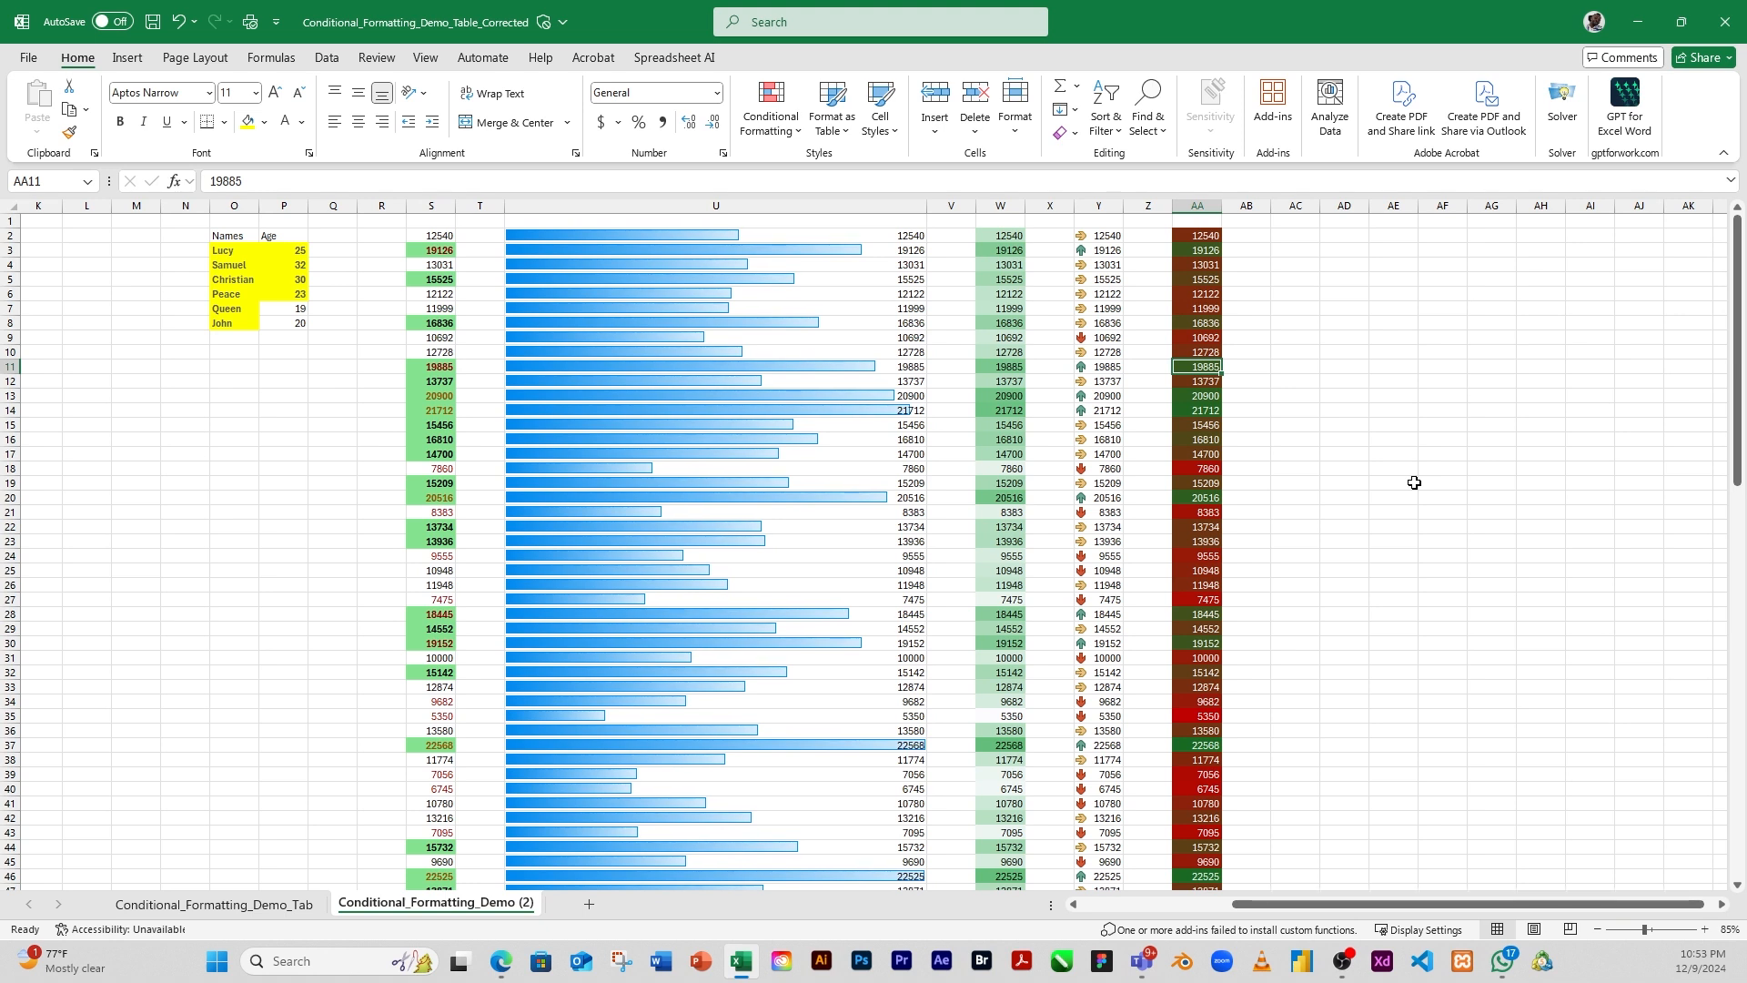
left_click(1193, 263)
left_click(1230, 293)
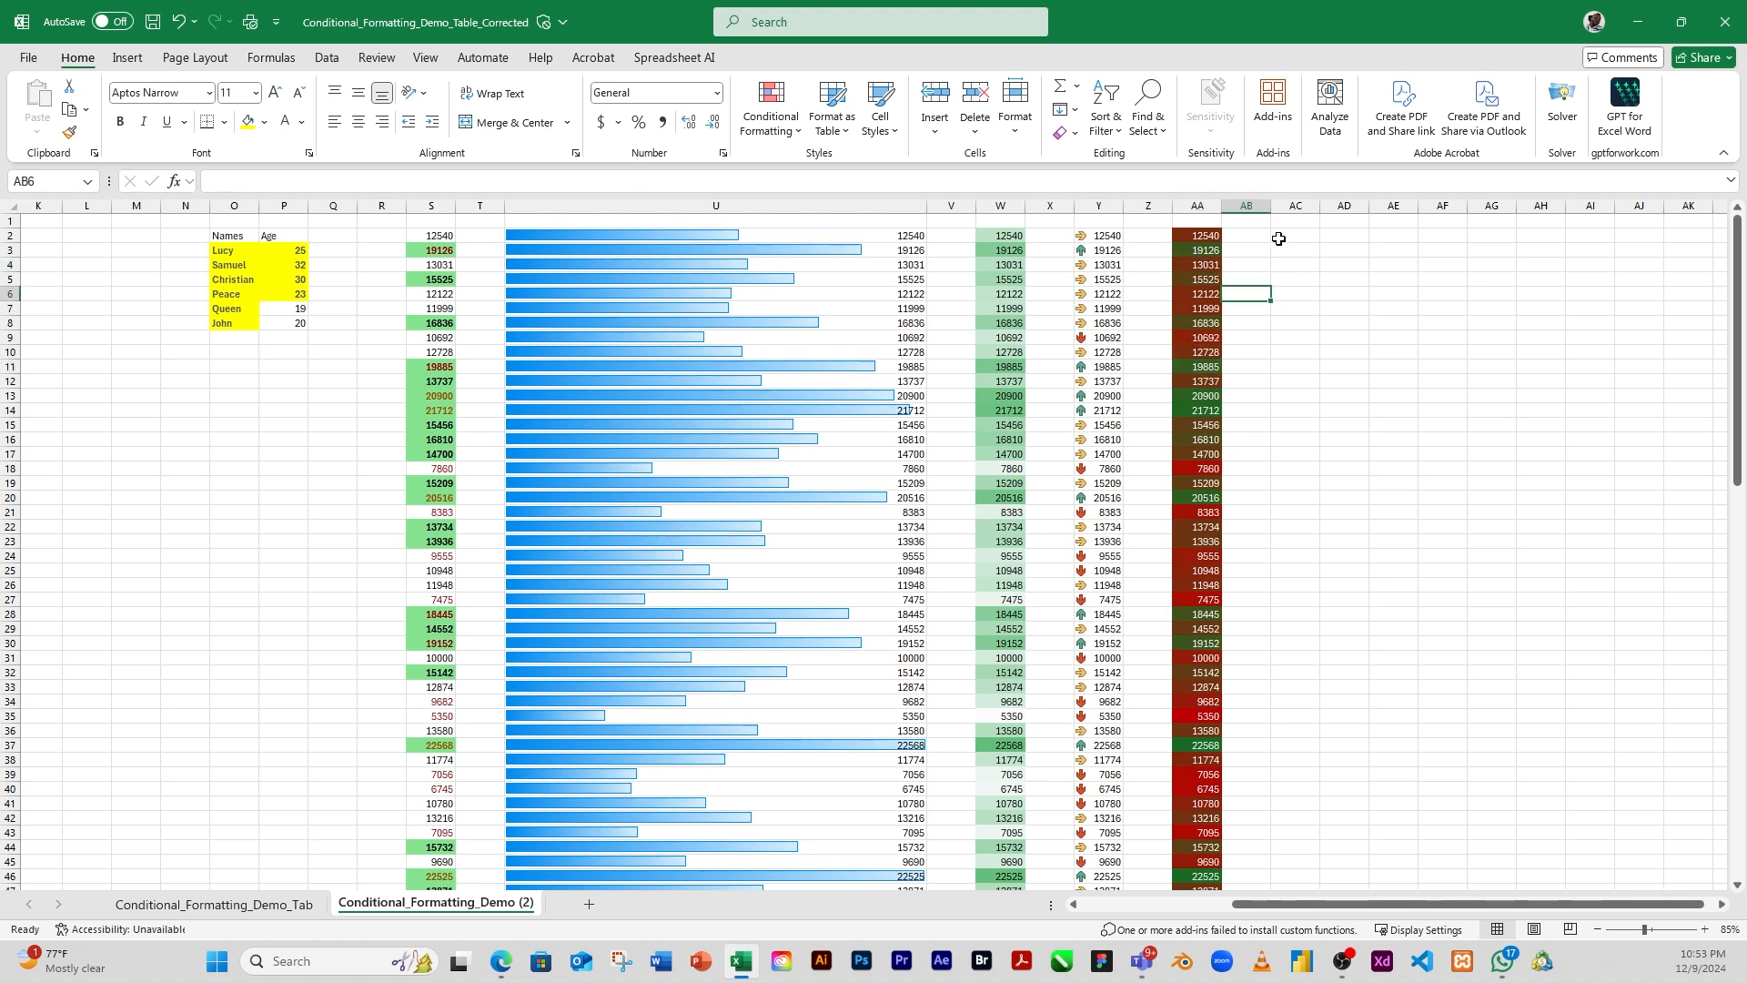
left_click(770, 109)
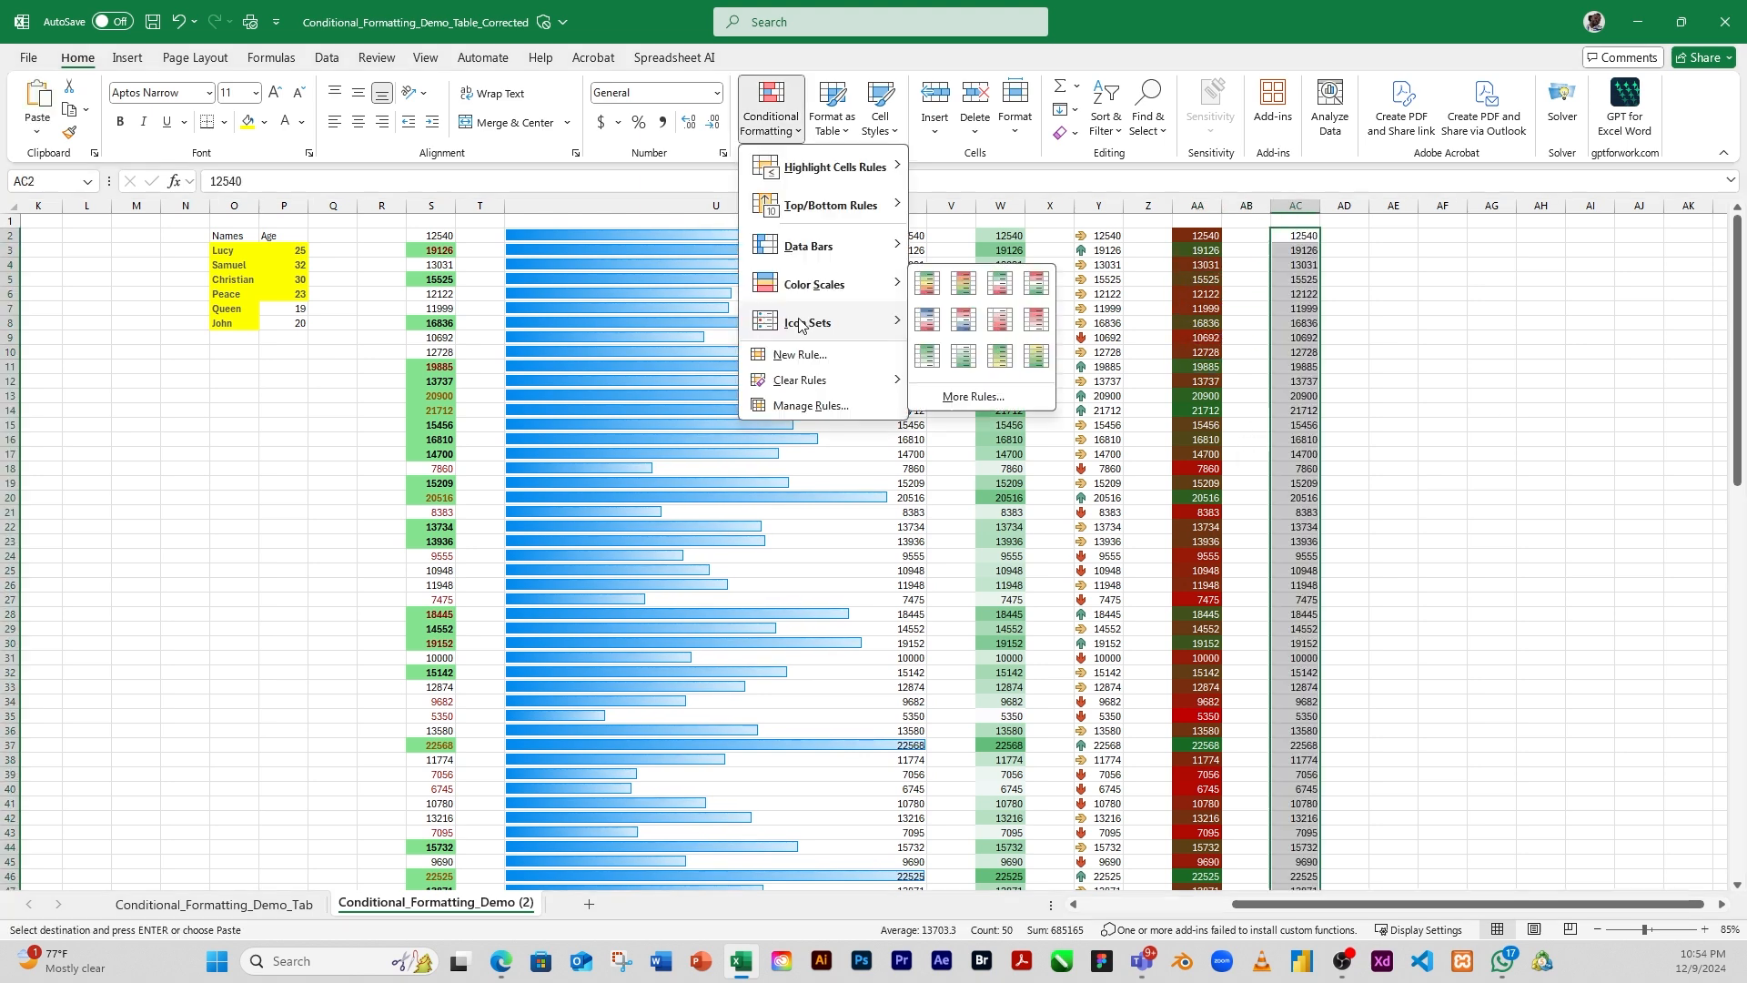
mouse_move(799, 325)
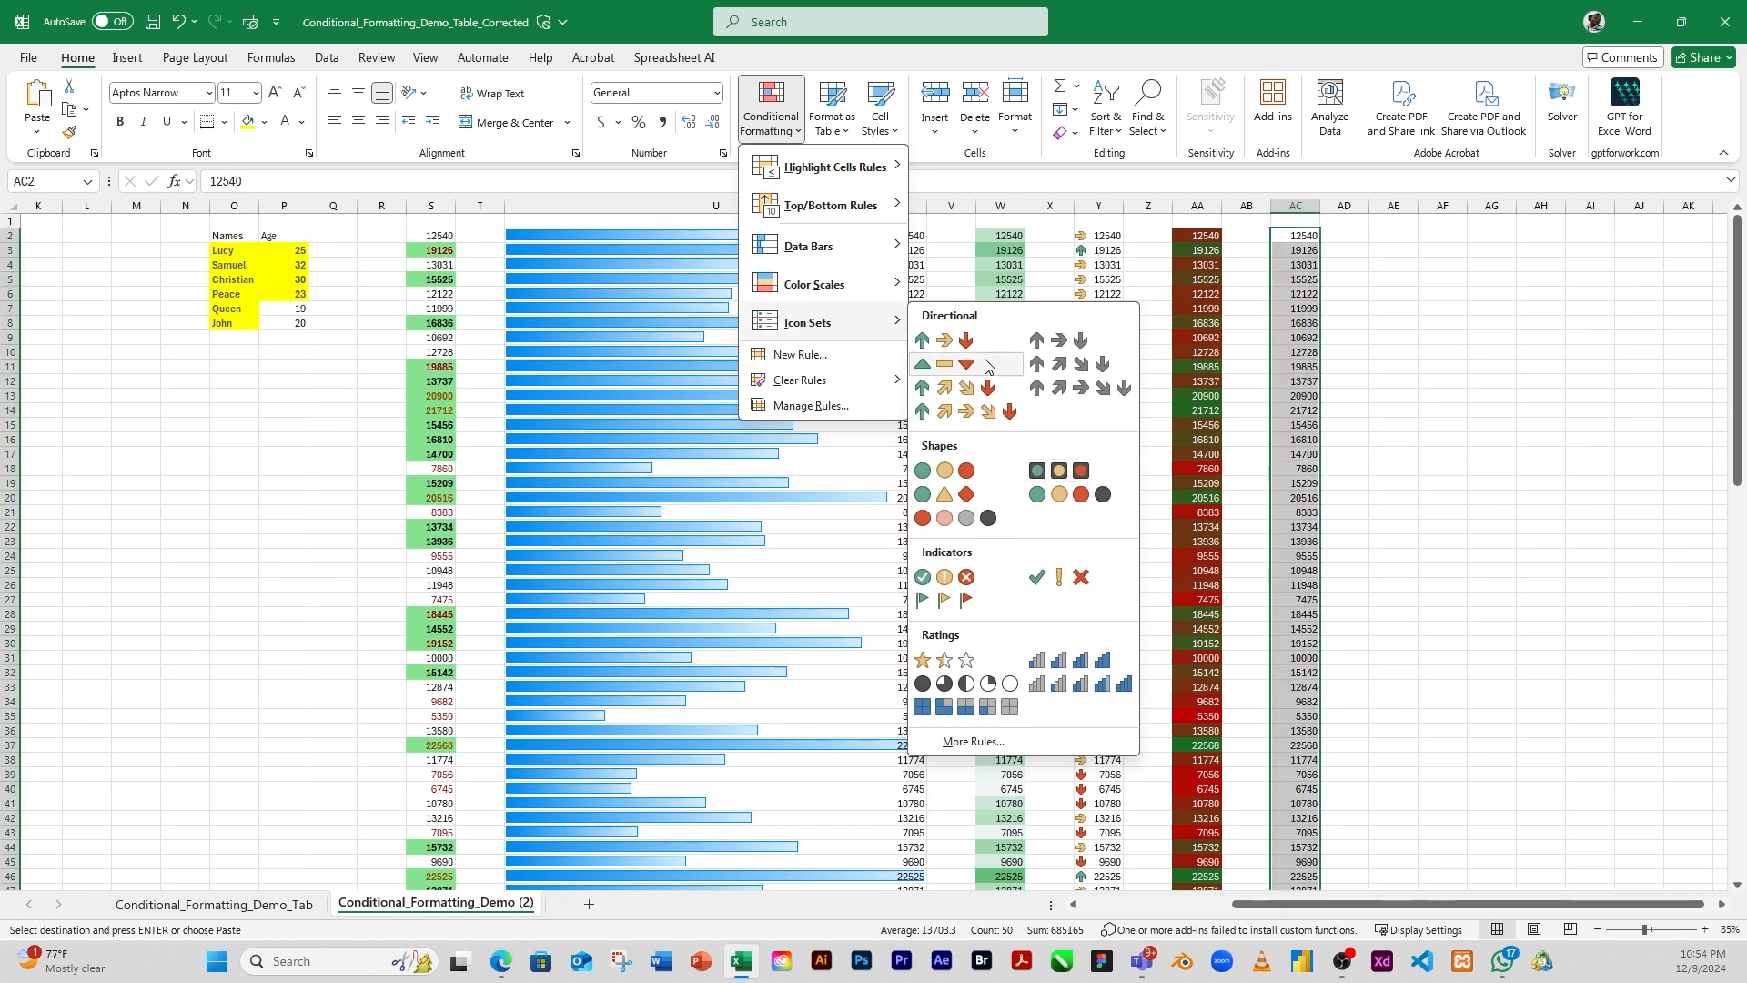
left_click(1207, 246)
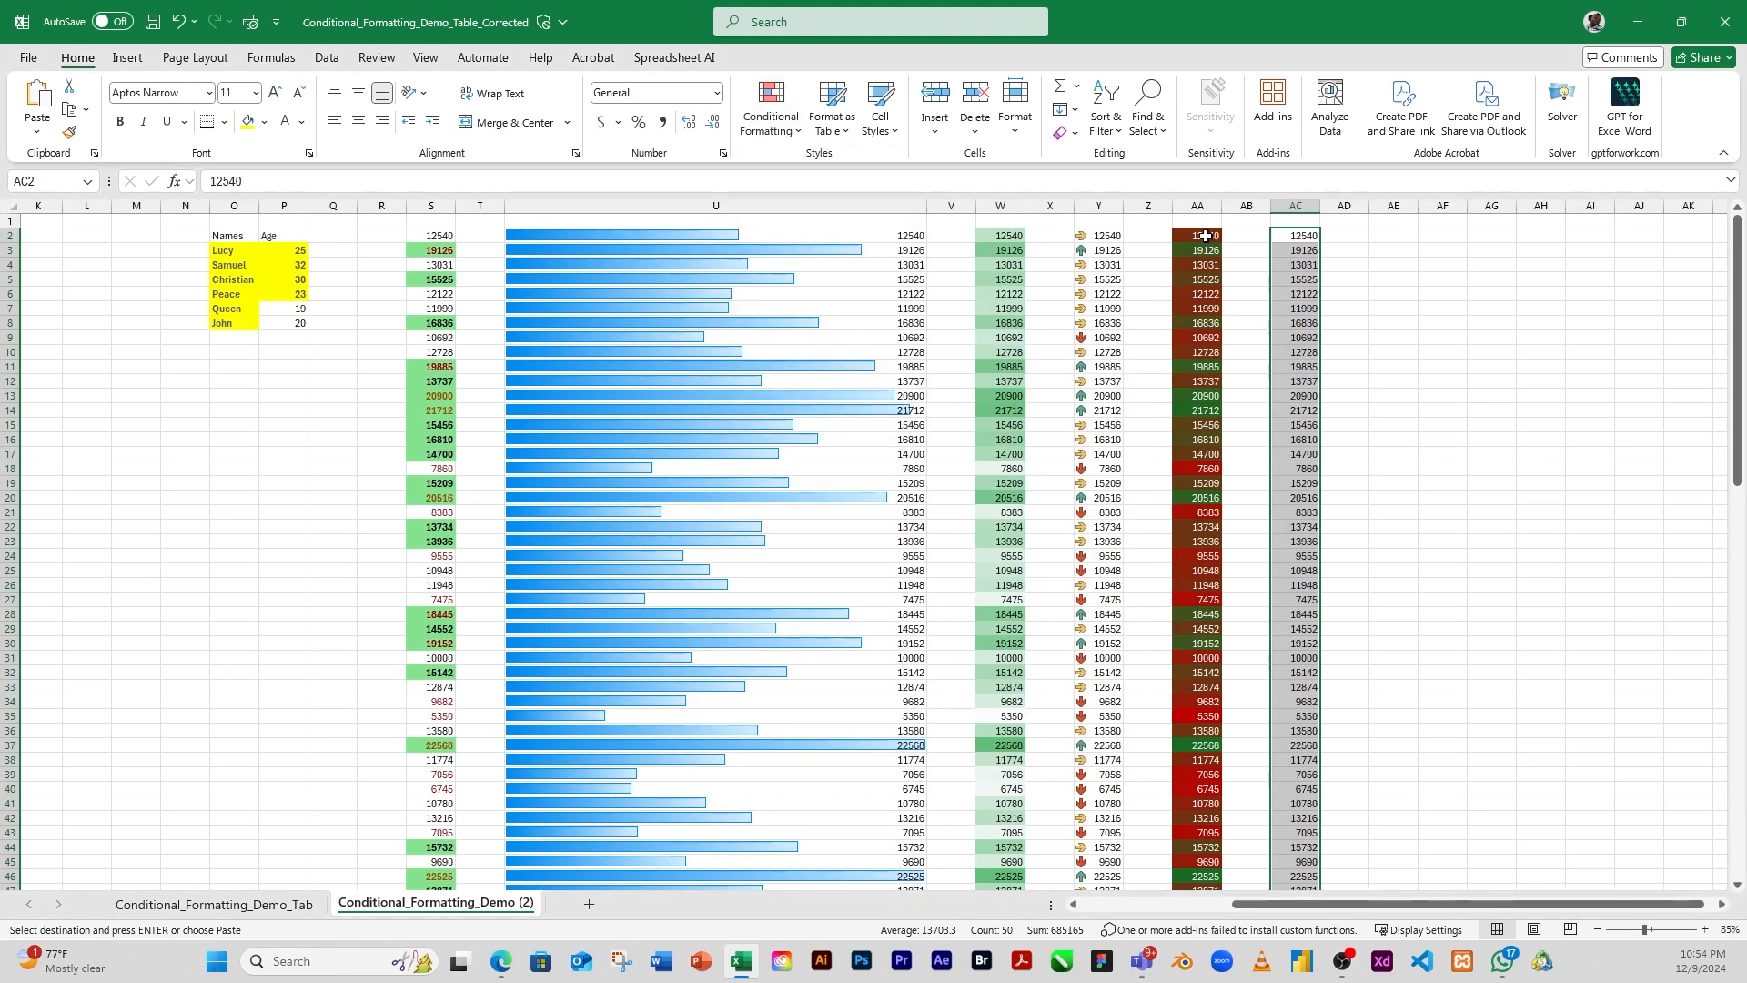
left_click(1205, 235)
left_click_drag(1205, 234, 1208, 871)
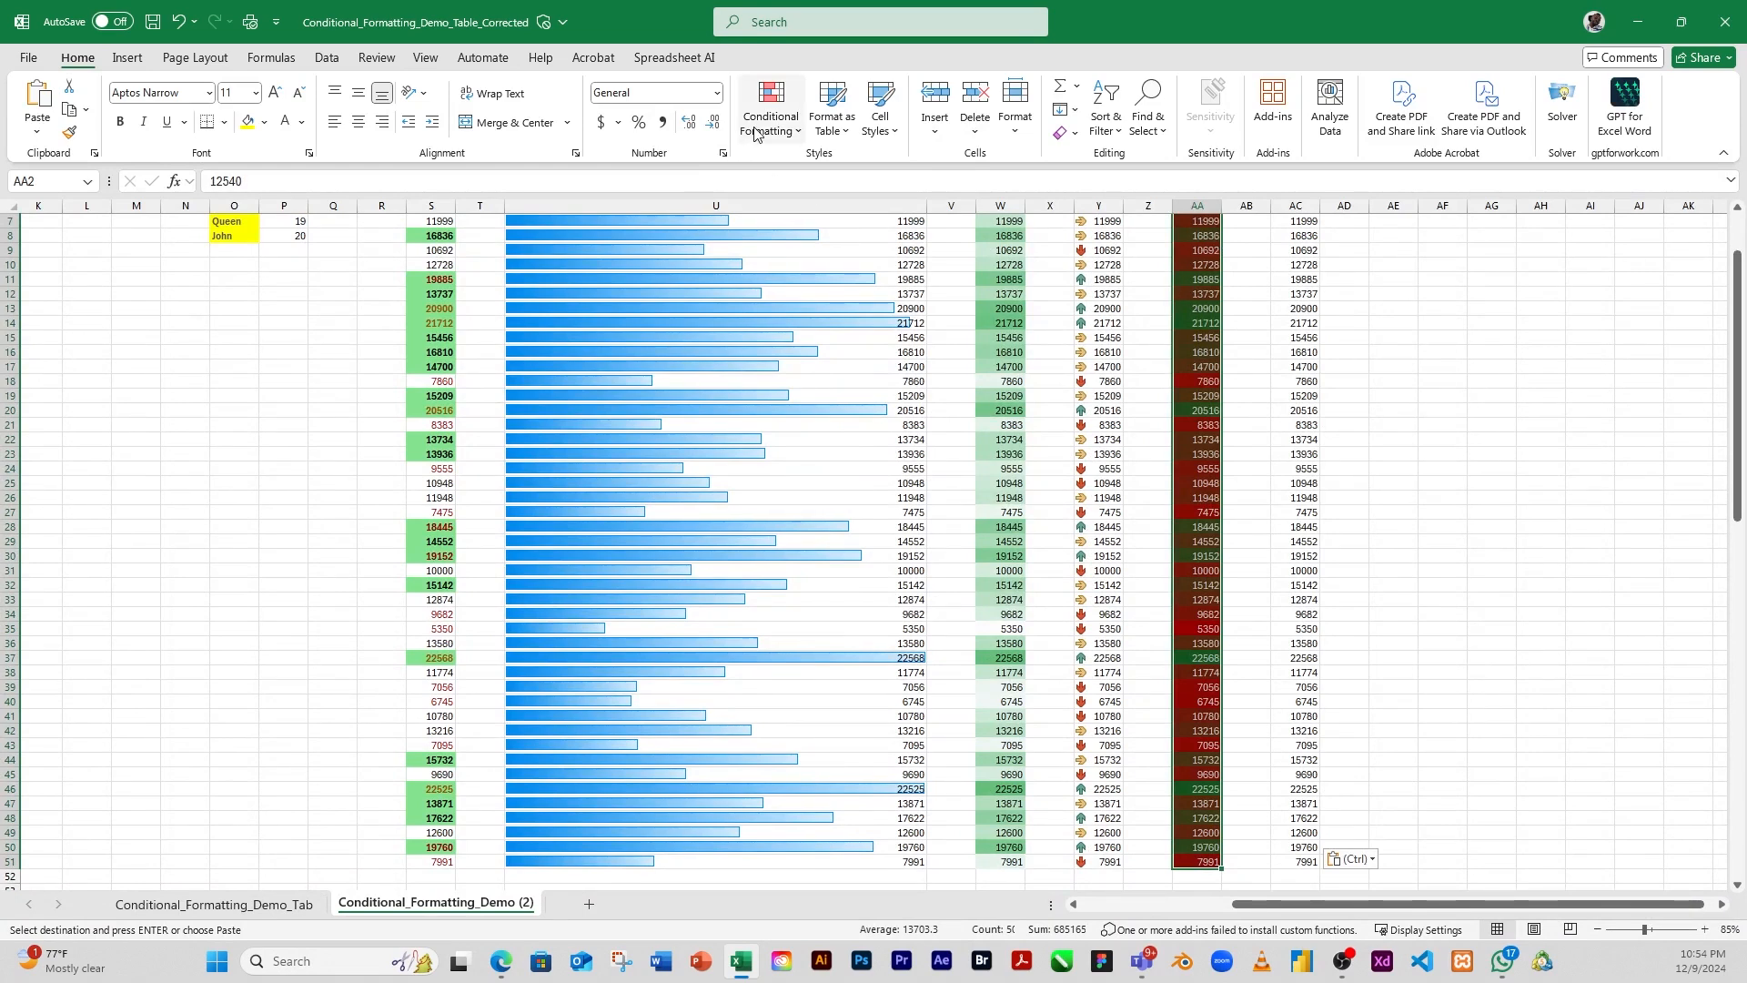
left_click(801, 132)
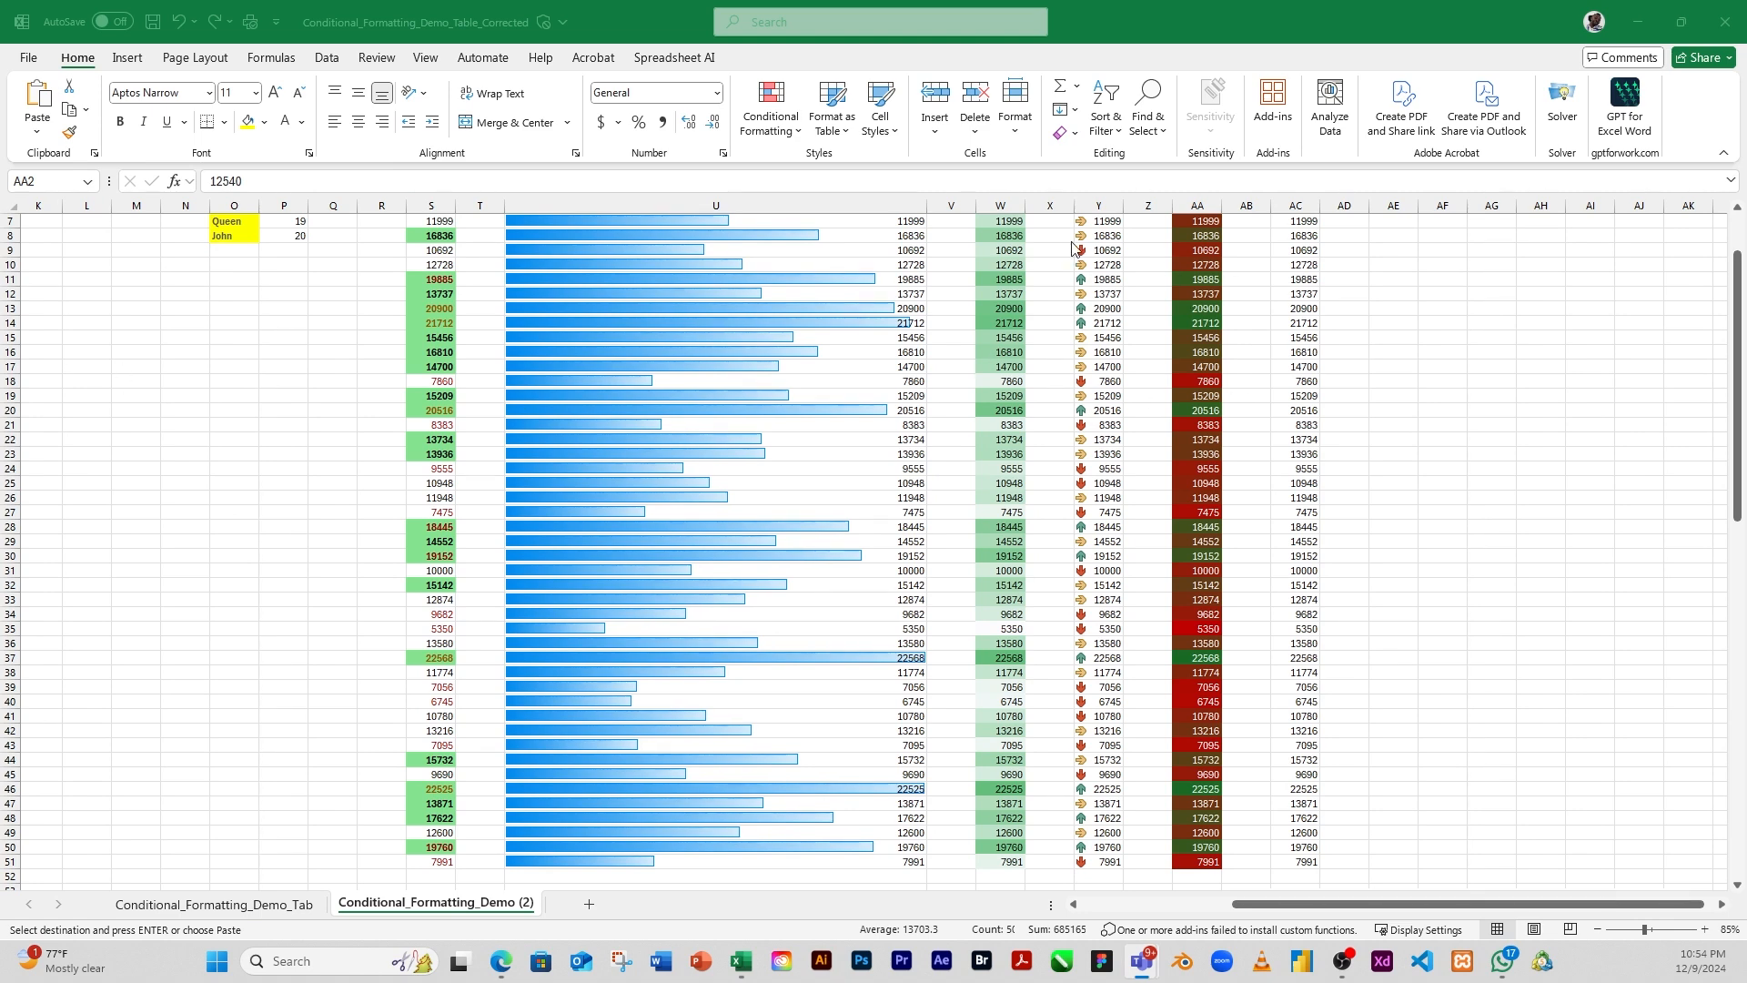
left_click(1196, 225)
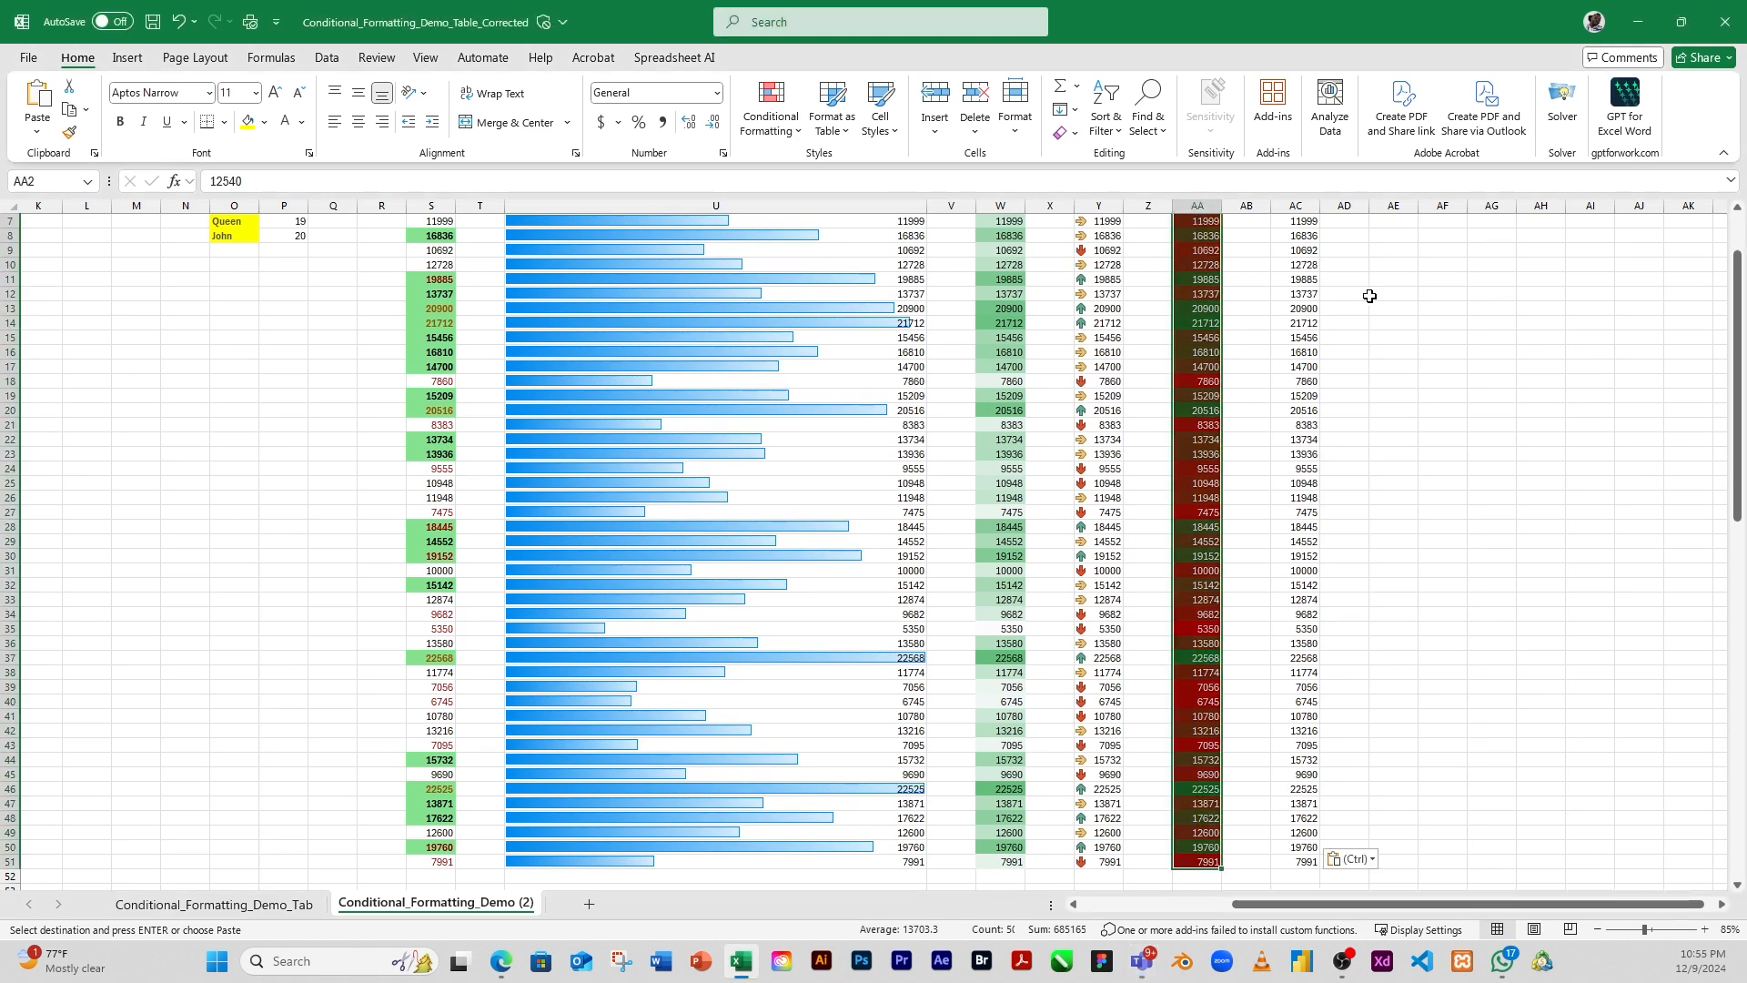
Apply the Green - Yellow color scale to the revenue values in AC2:AC51
left_click(1317, 251)
left_click(1304, 221)
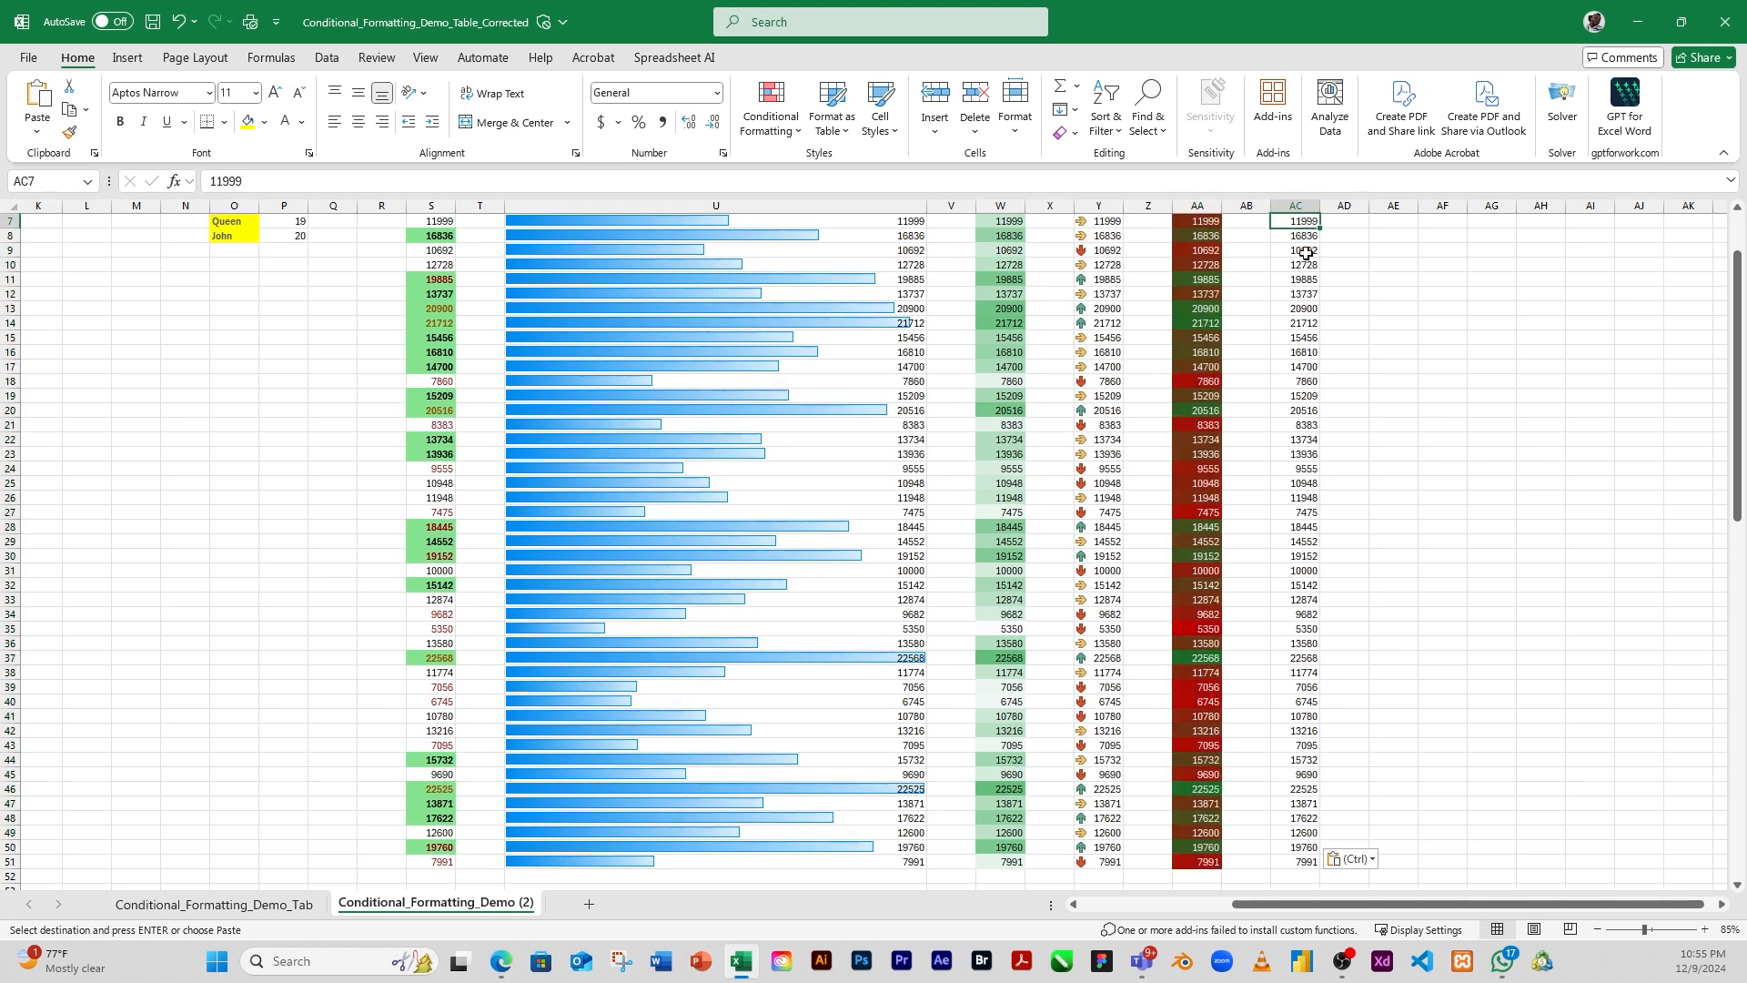
scroll(1303, 227, "up", 2)
left_click_drag(1304, 241, 1308, 937)
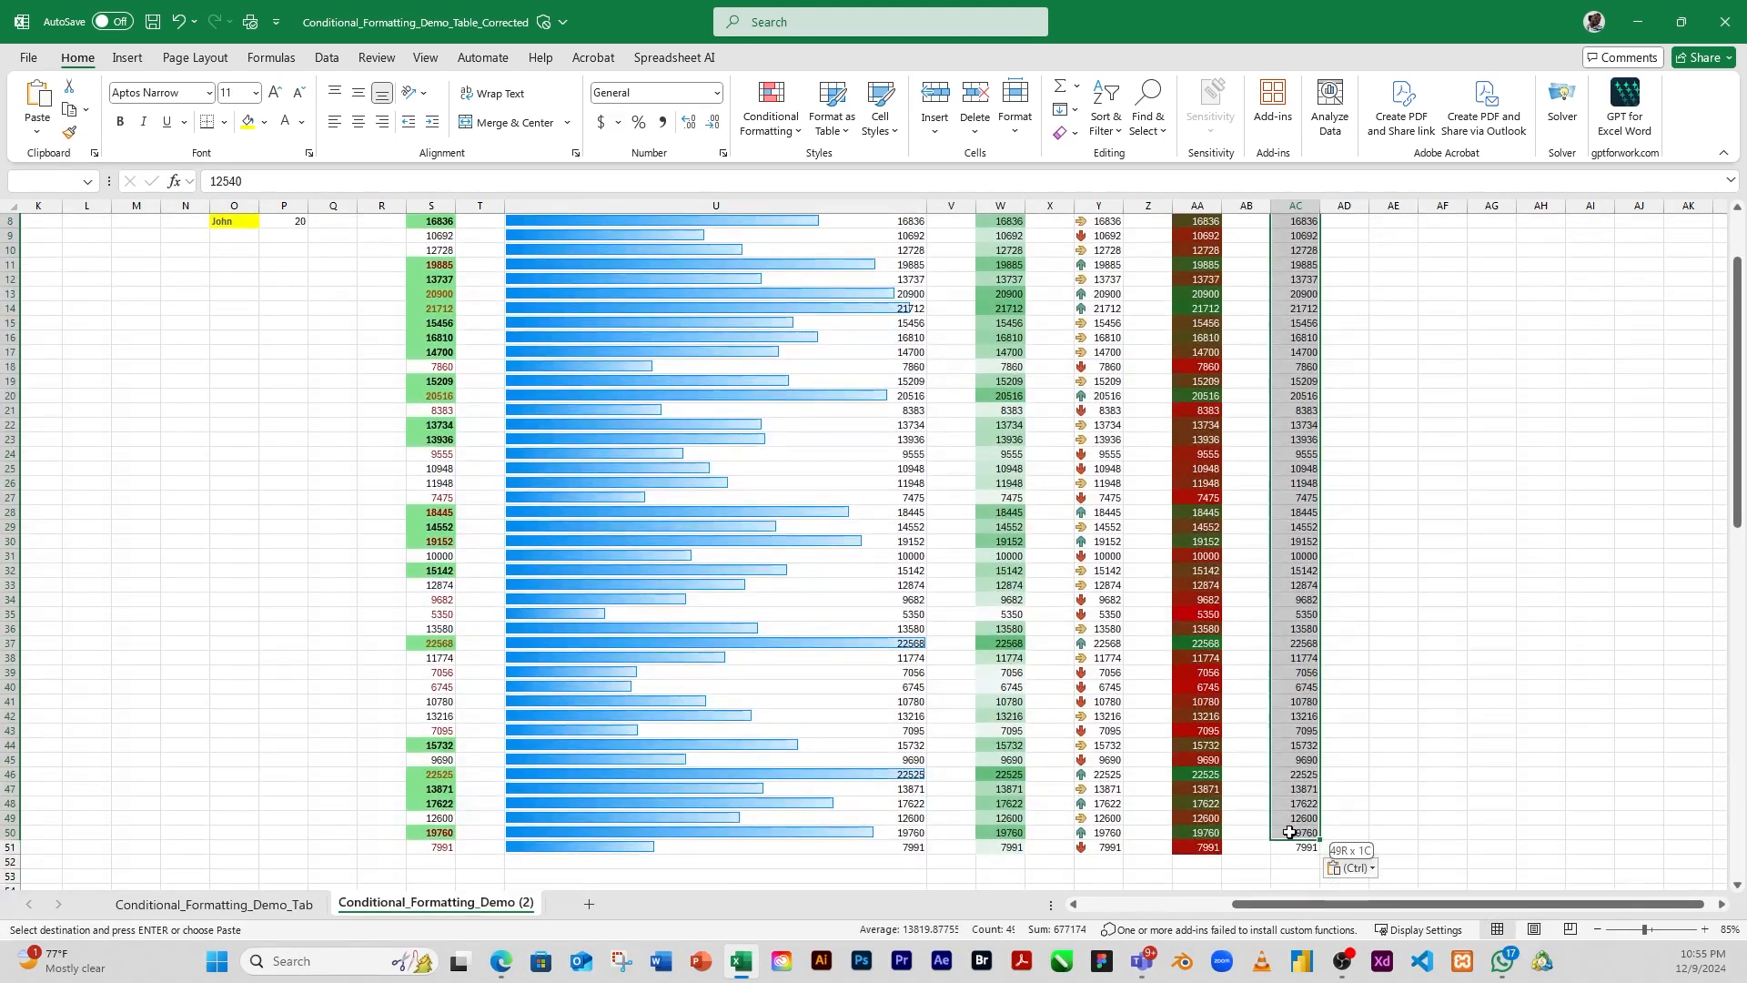
left_click(774, 122)
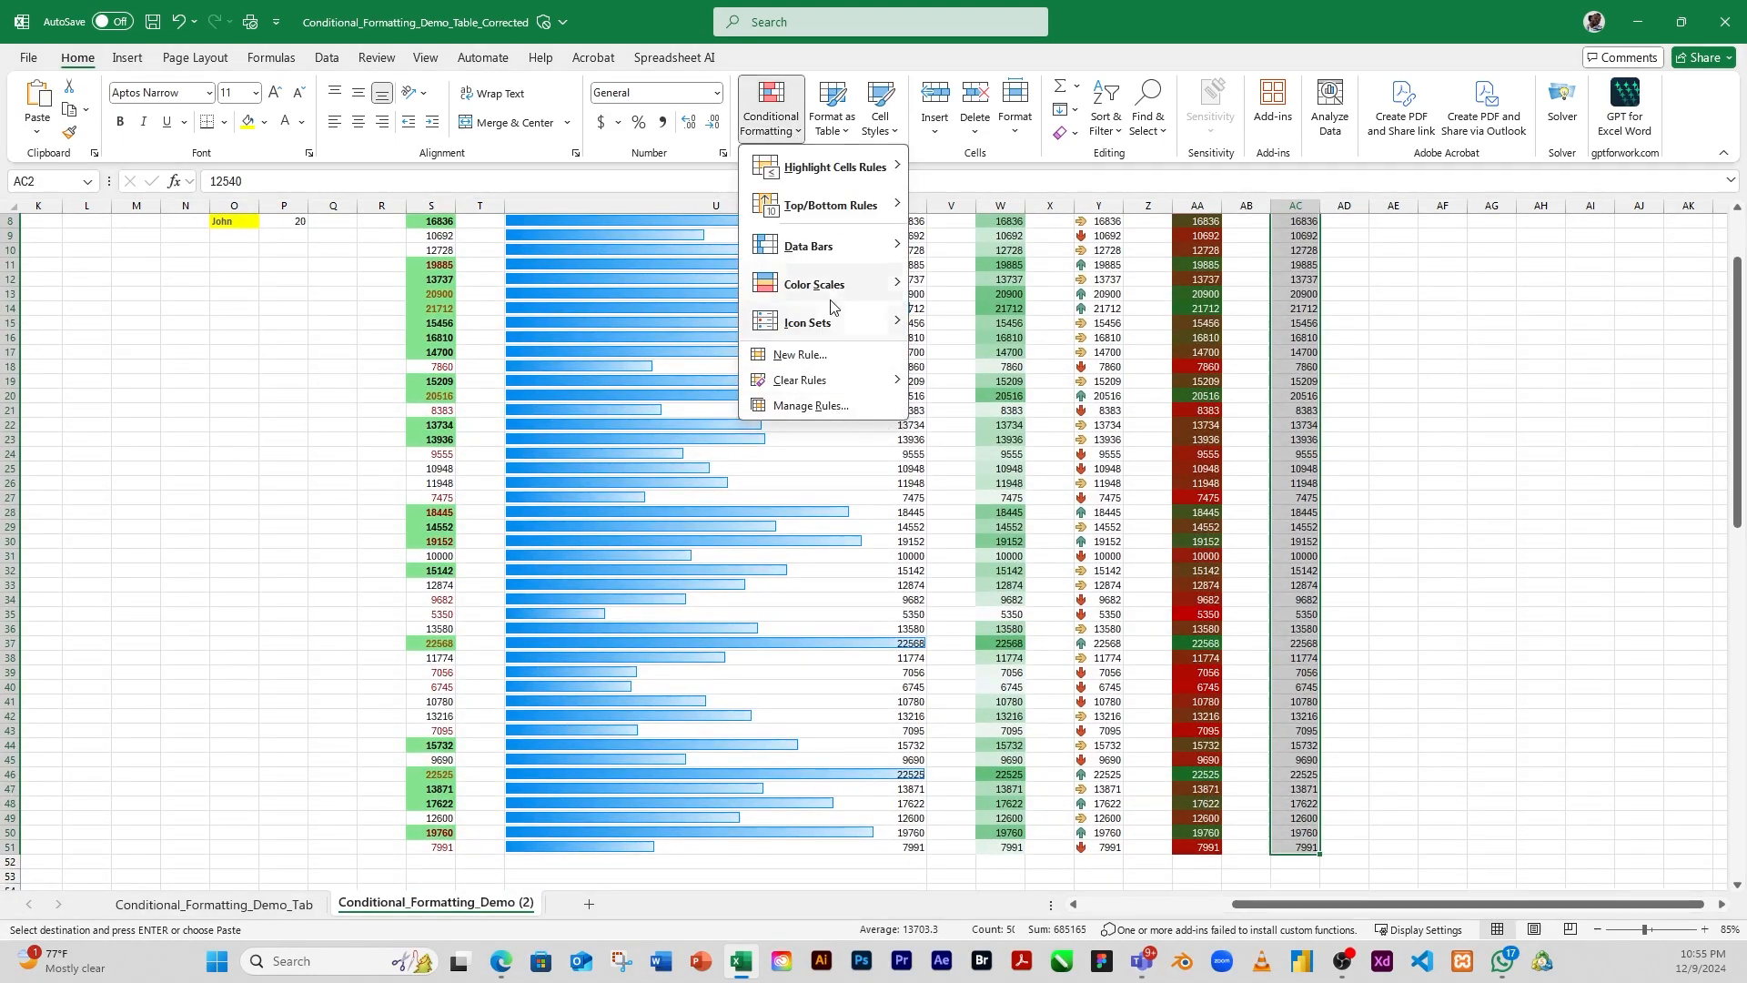
mouse_move(826, 283)
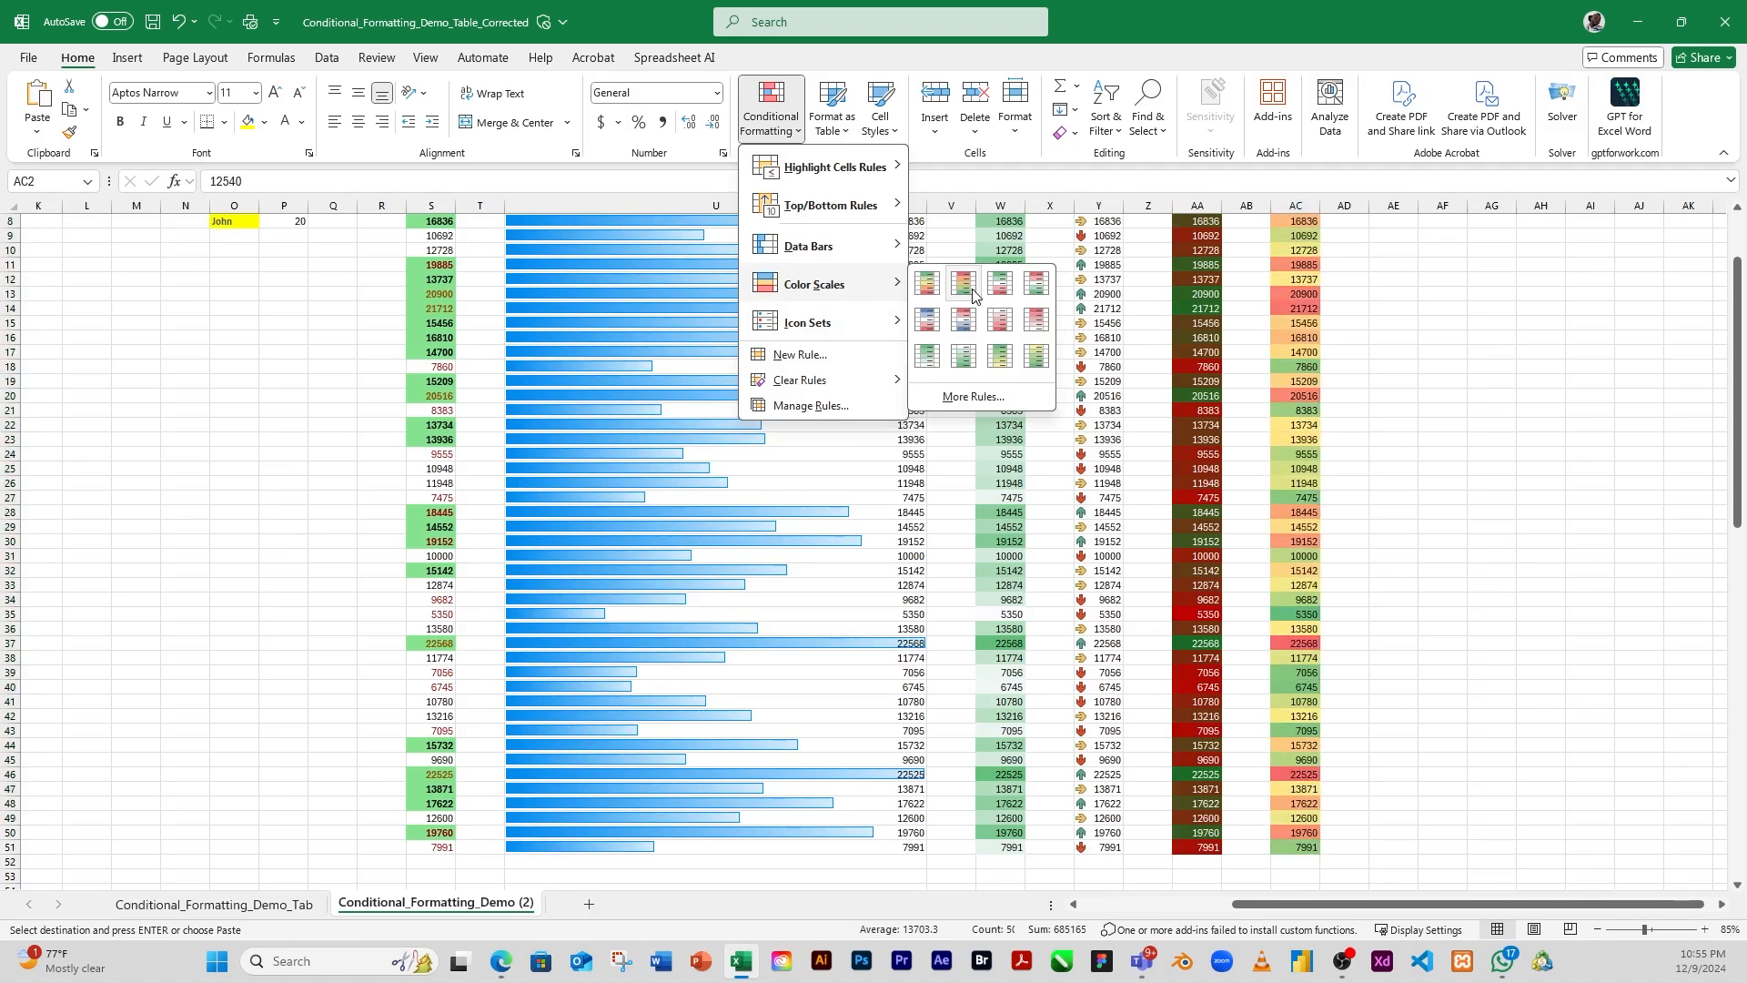
left_click(1002, 356)
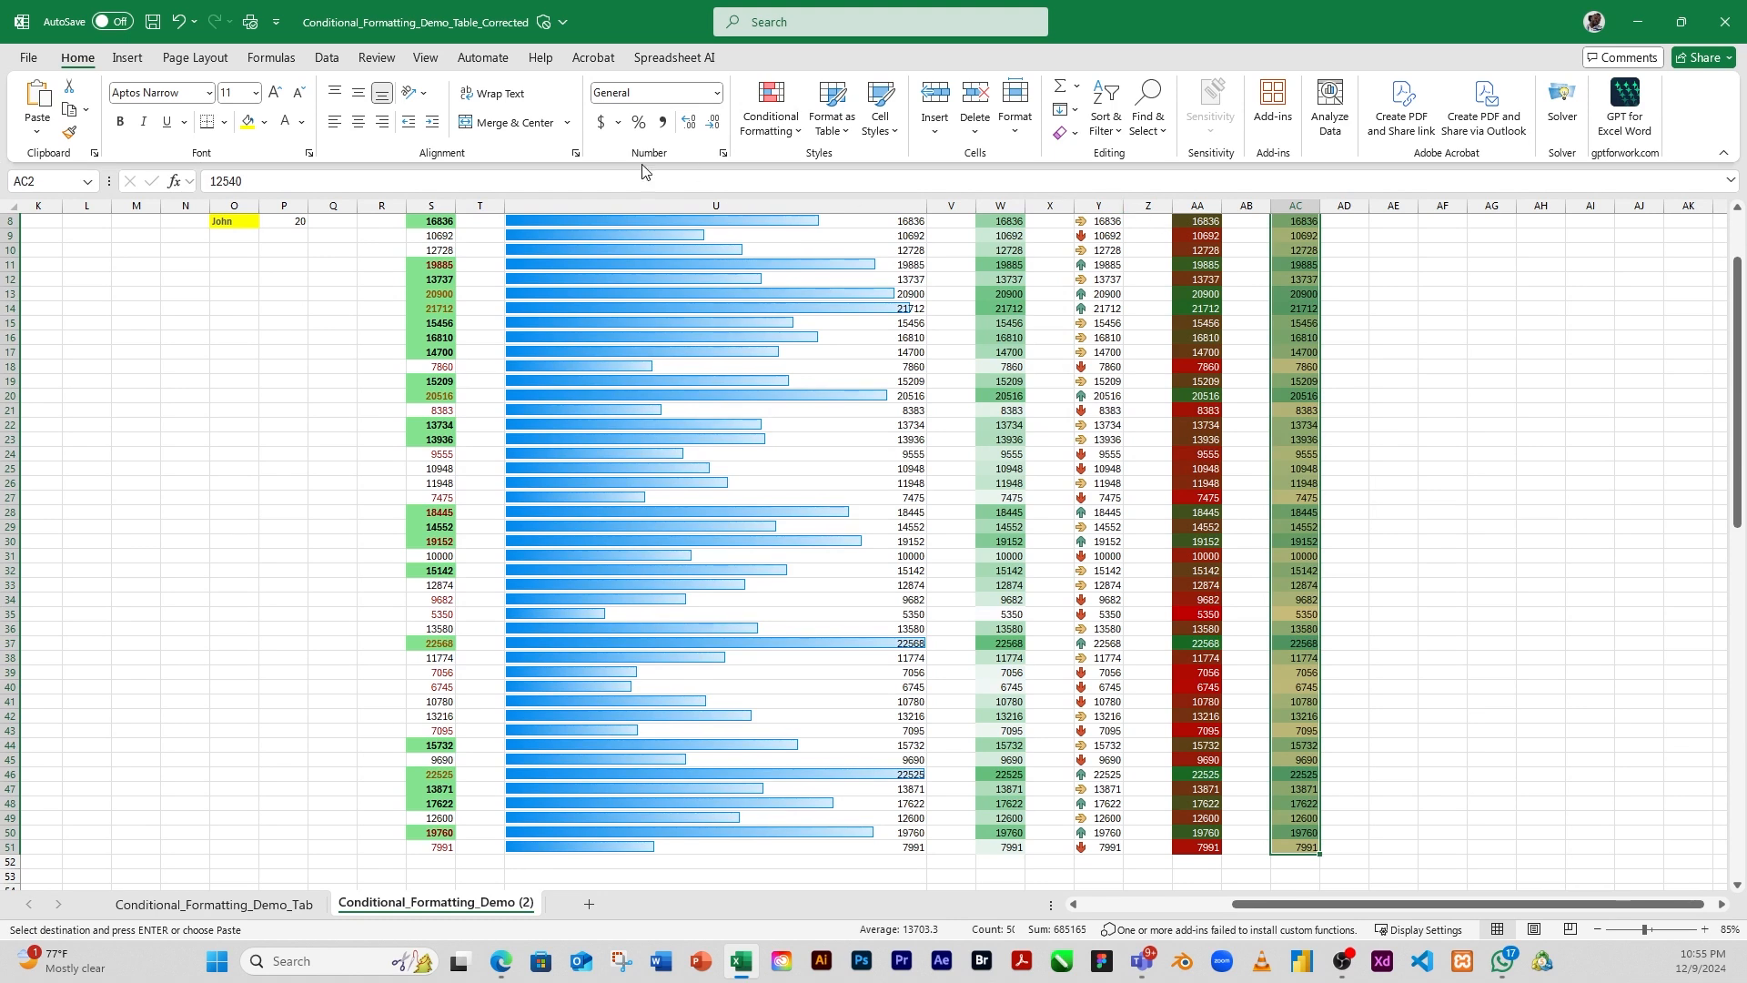
Clear the conditional formatting rules from the selected cells AC2:AC51 only
left_click(798, 129)
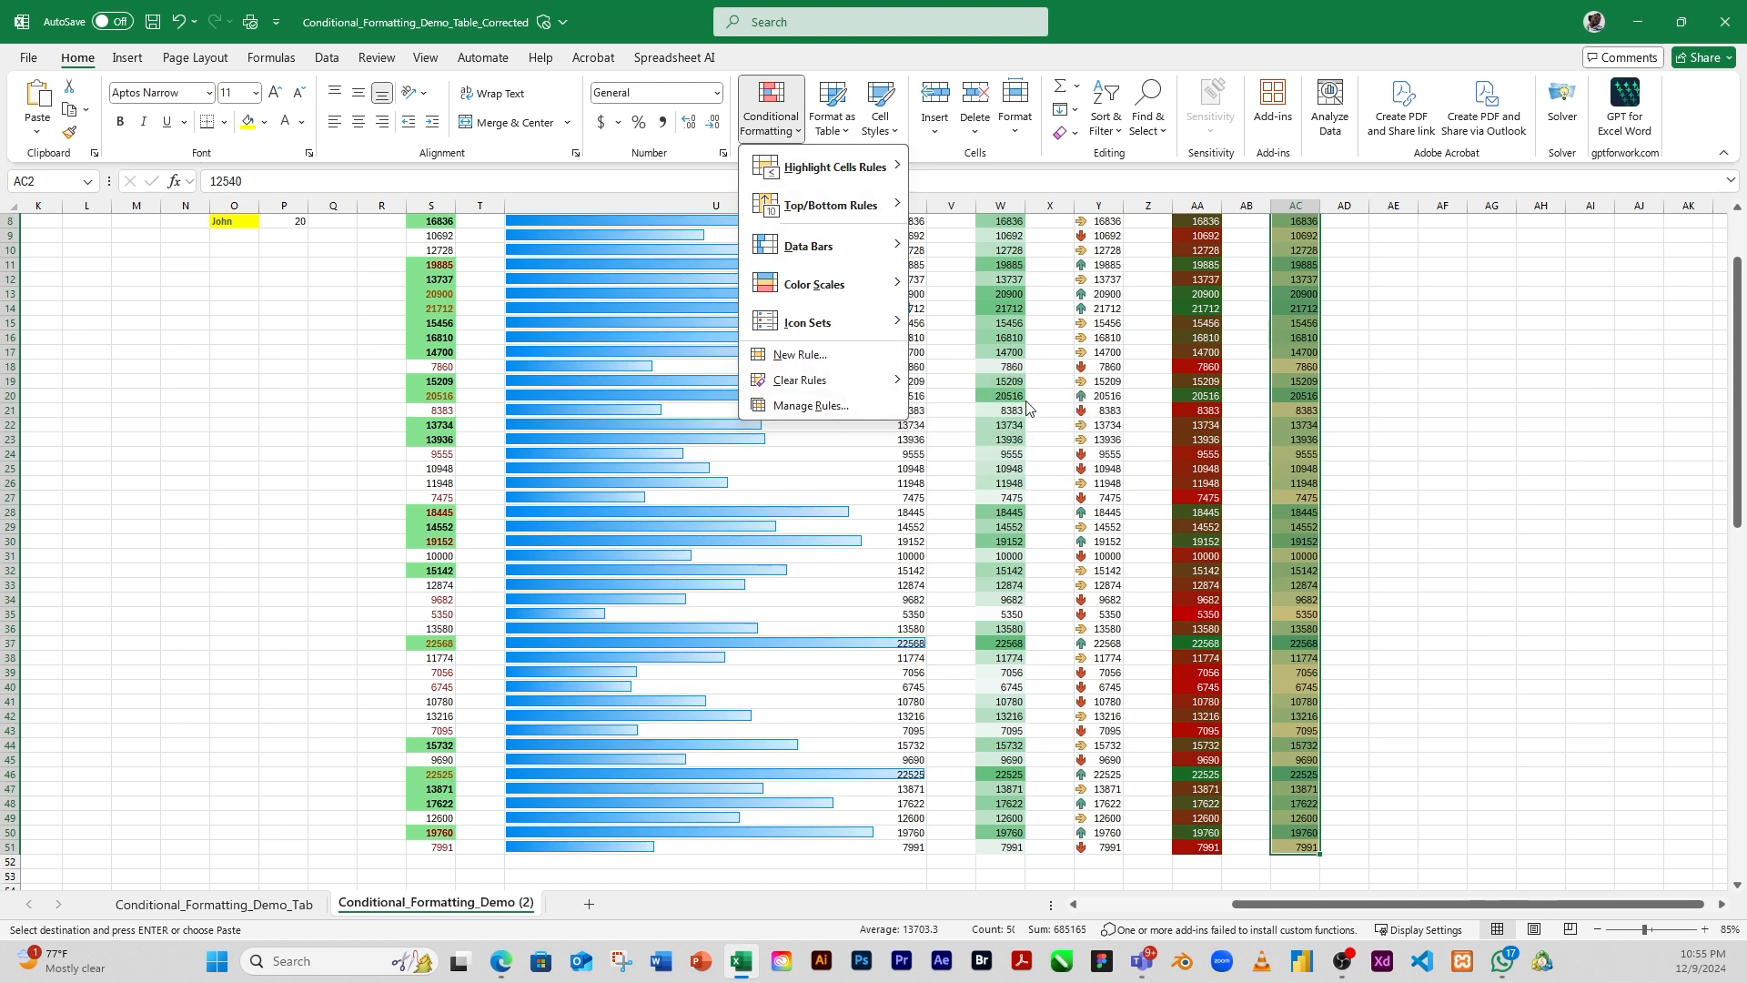
mouse_move(873, 380)
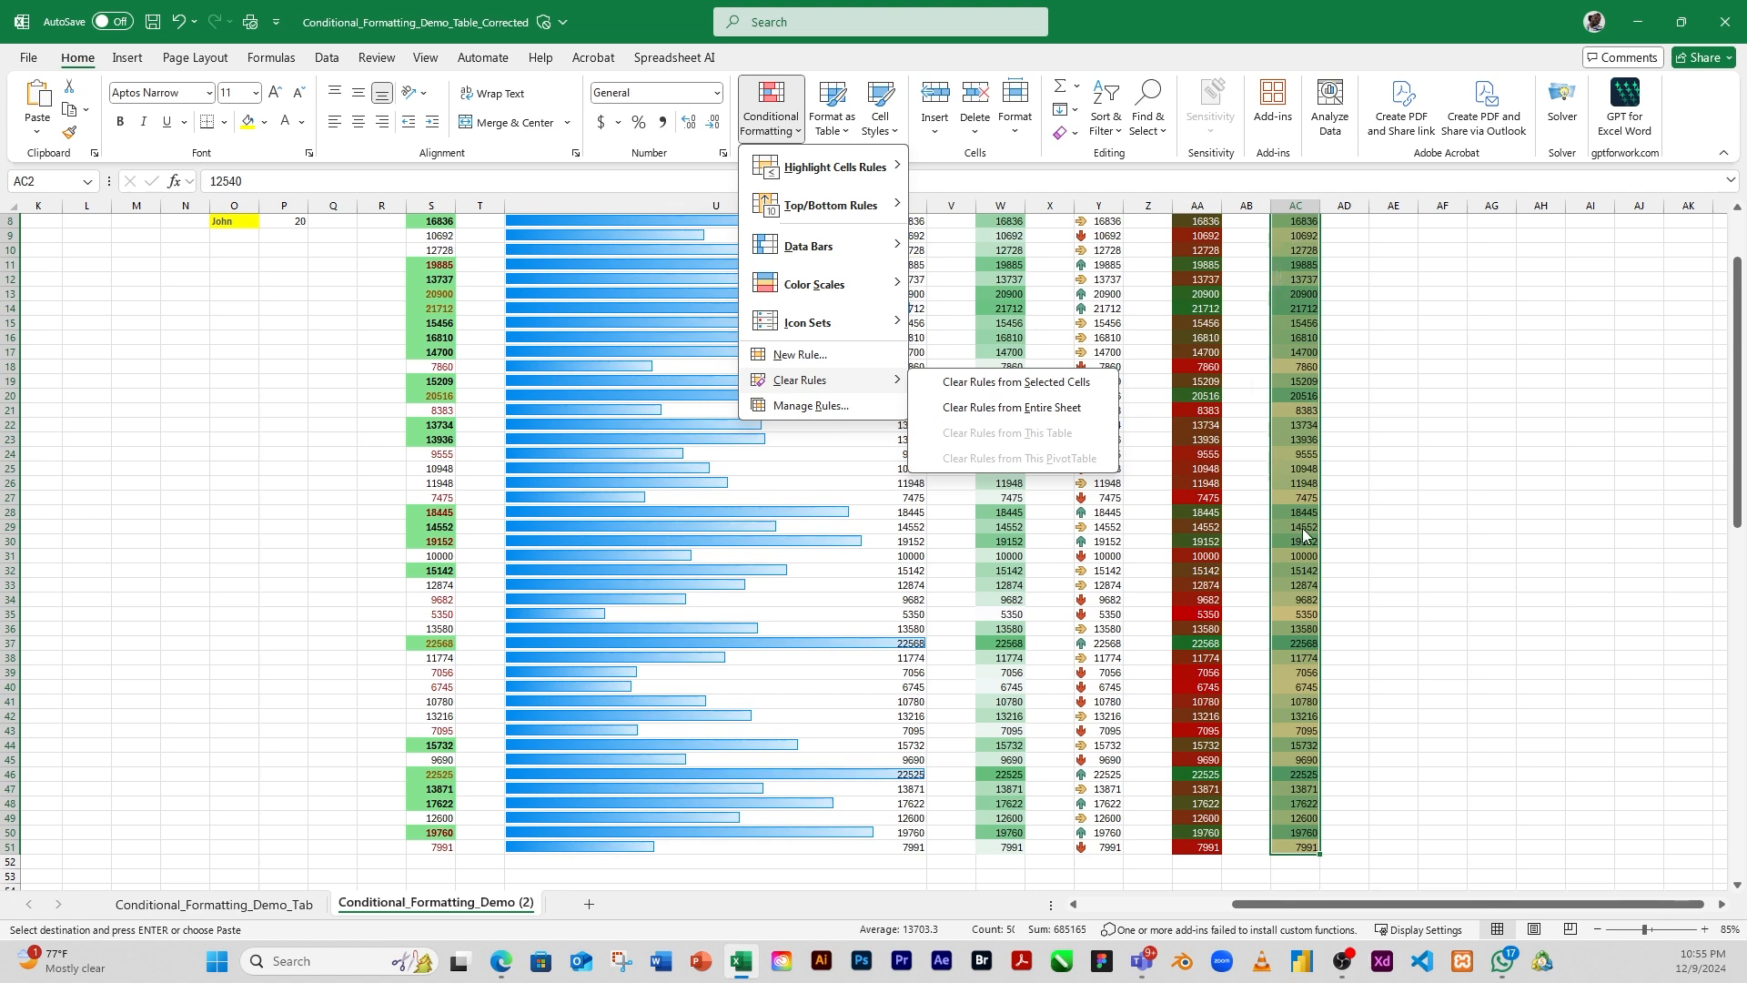
left_click(1002, 383)
scroll(1300, 492, "down", 5)
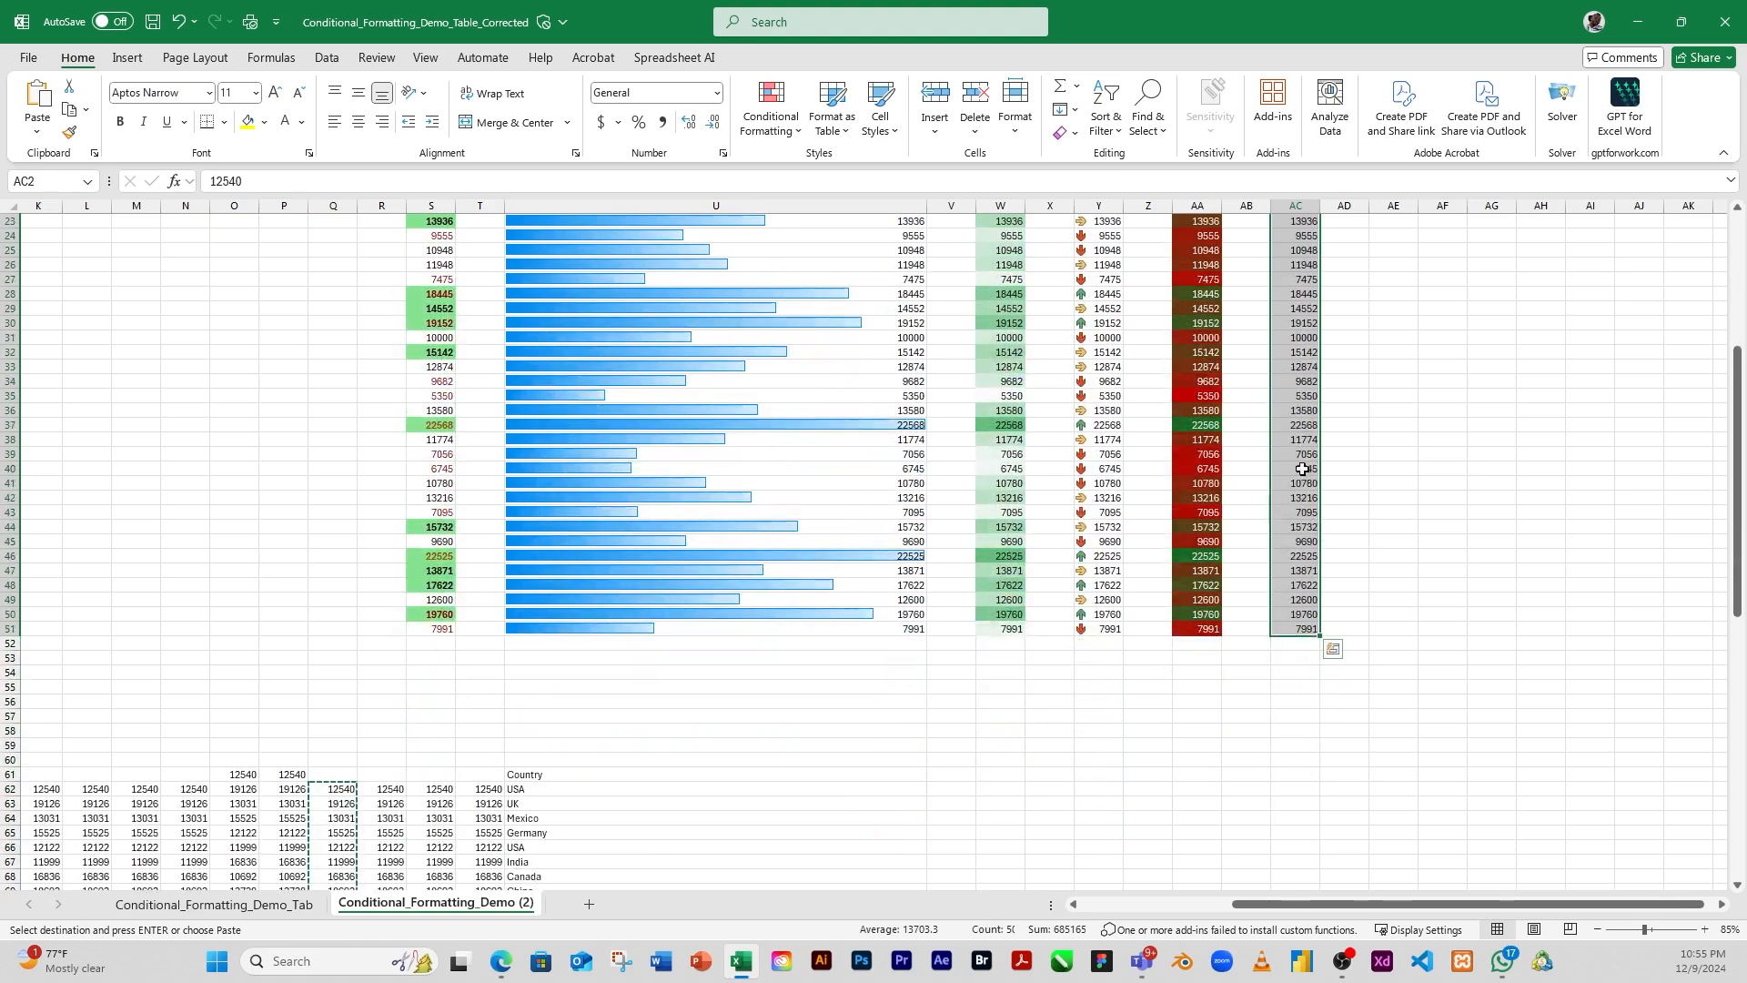
scroll(1304, 480, "up", 7)
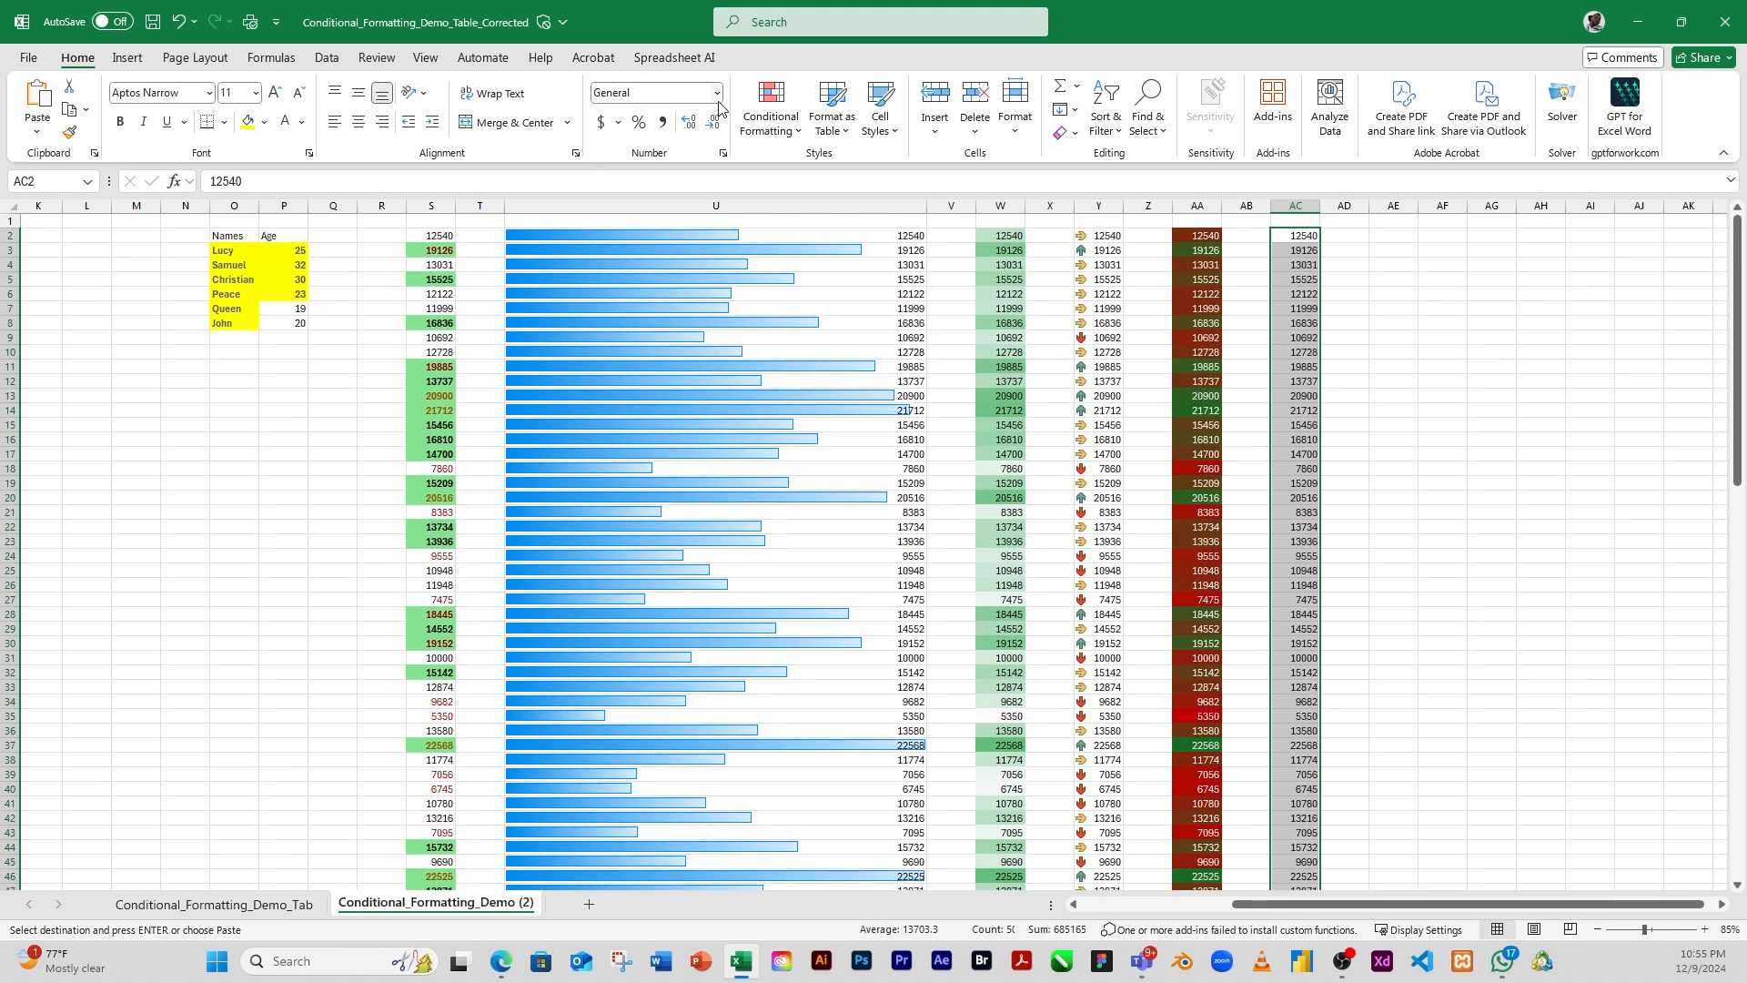
View the Conditional Formatting Rules Manager for cell AC14 and close it without making changes
left_click(1301, 409)
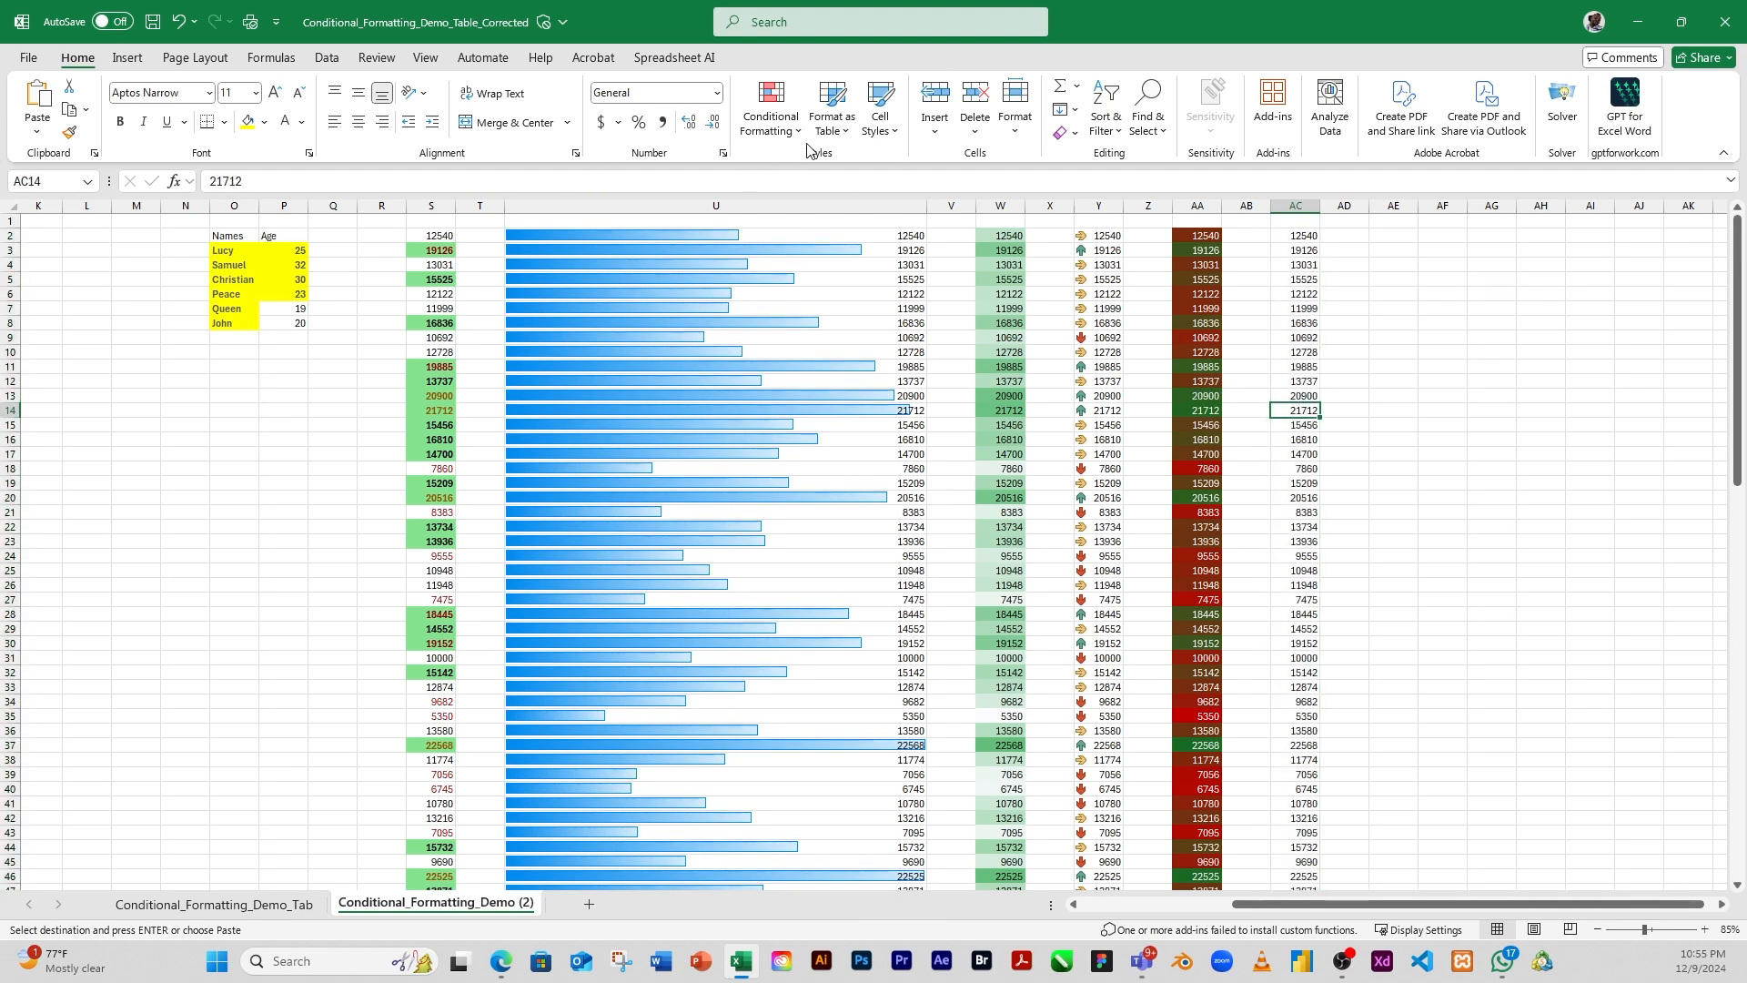
left_click(772, 117)
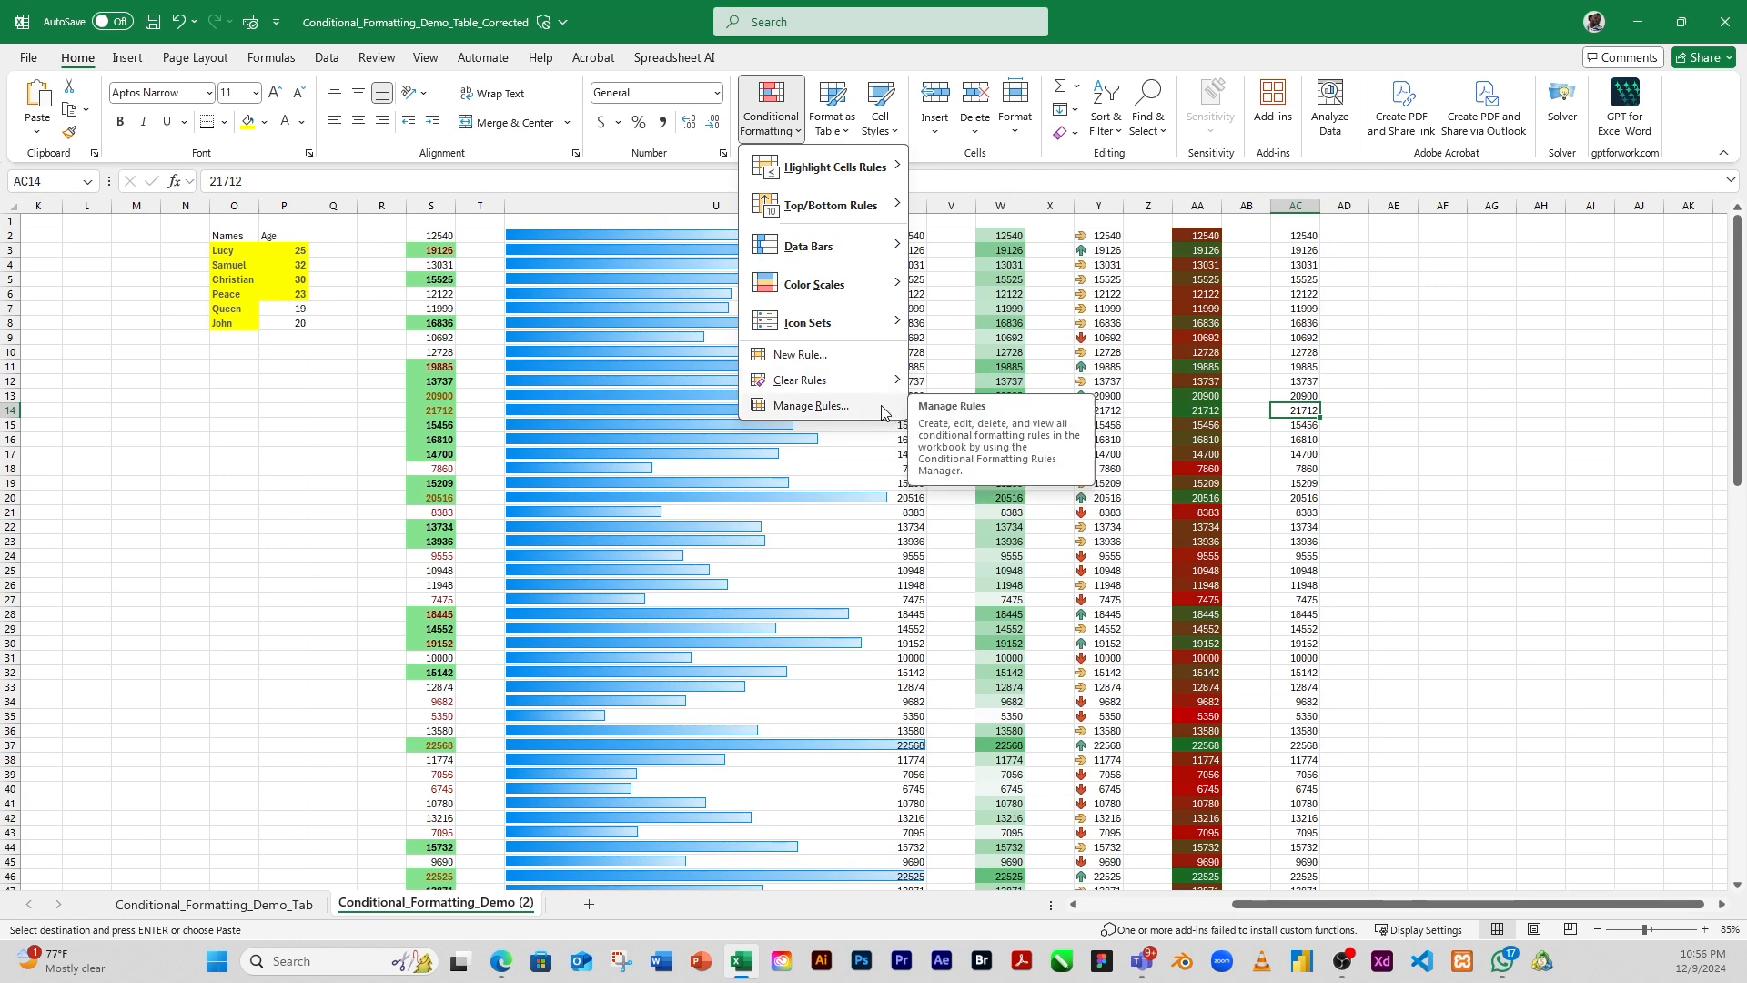
left_click(832, 413)
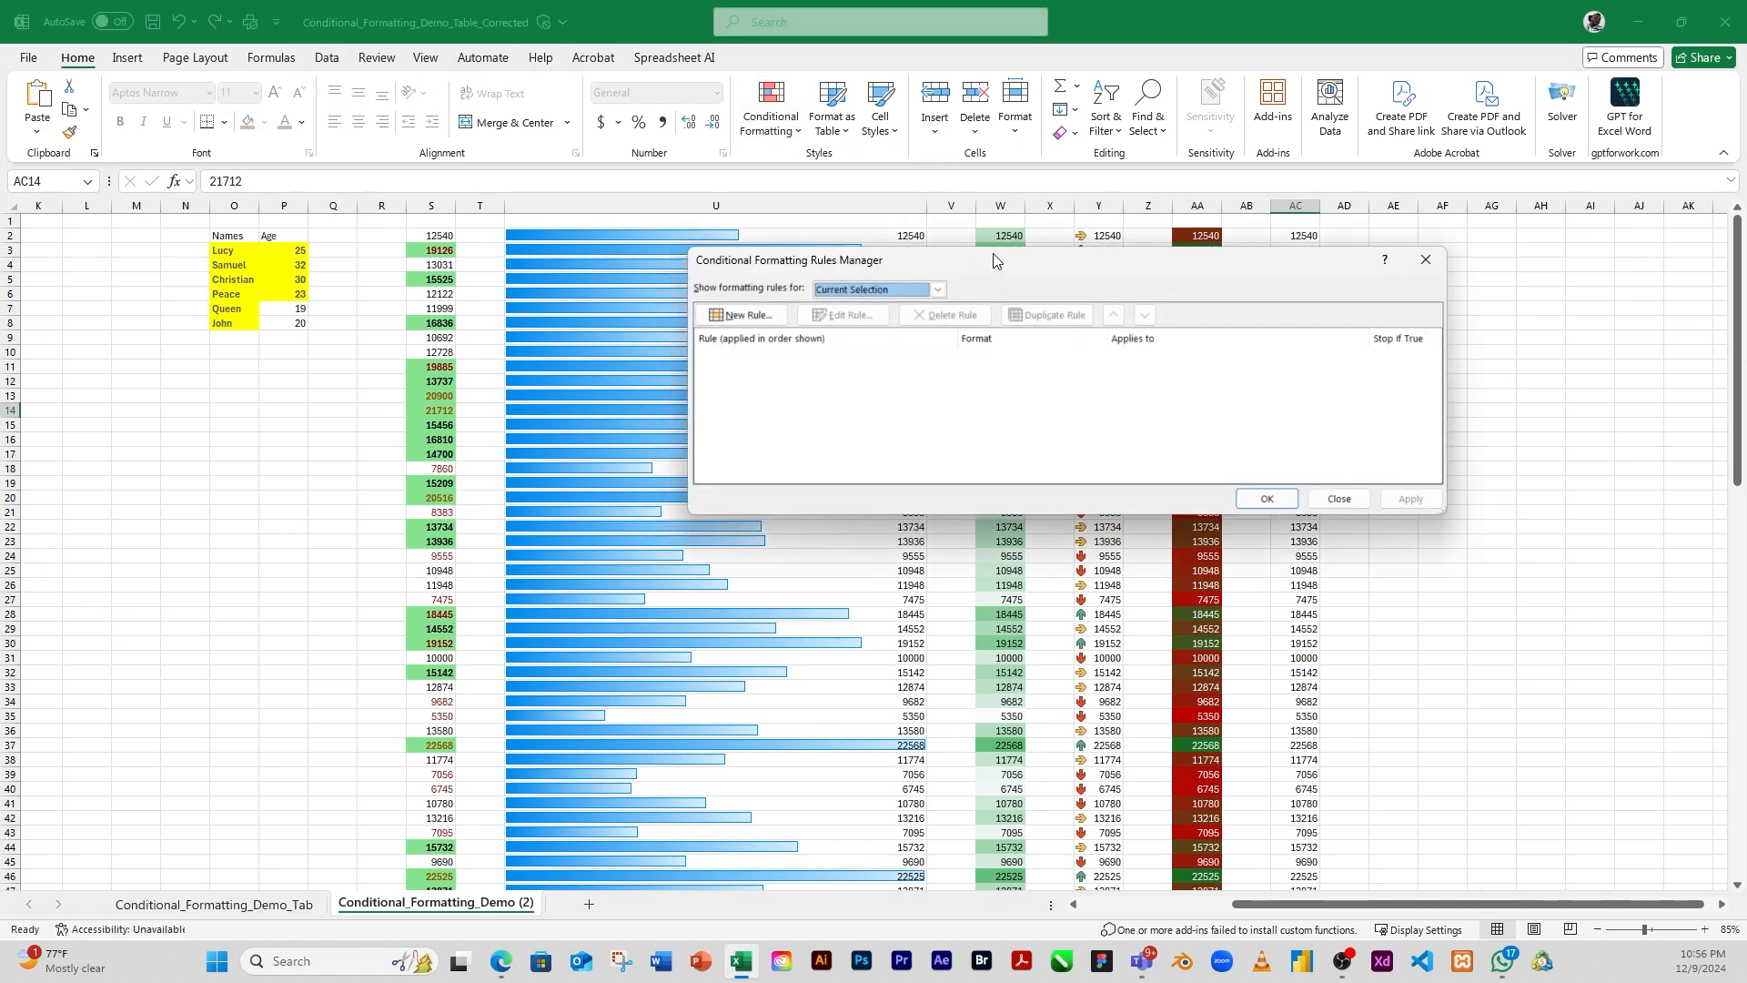
left_click_drag(992, 253, 1052, 198)
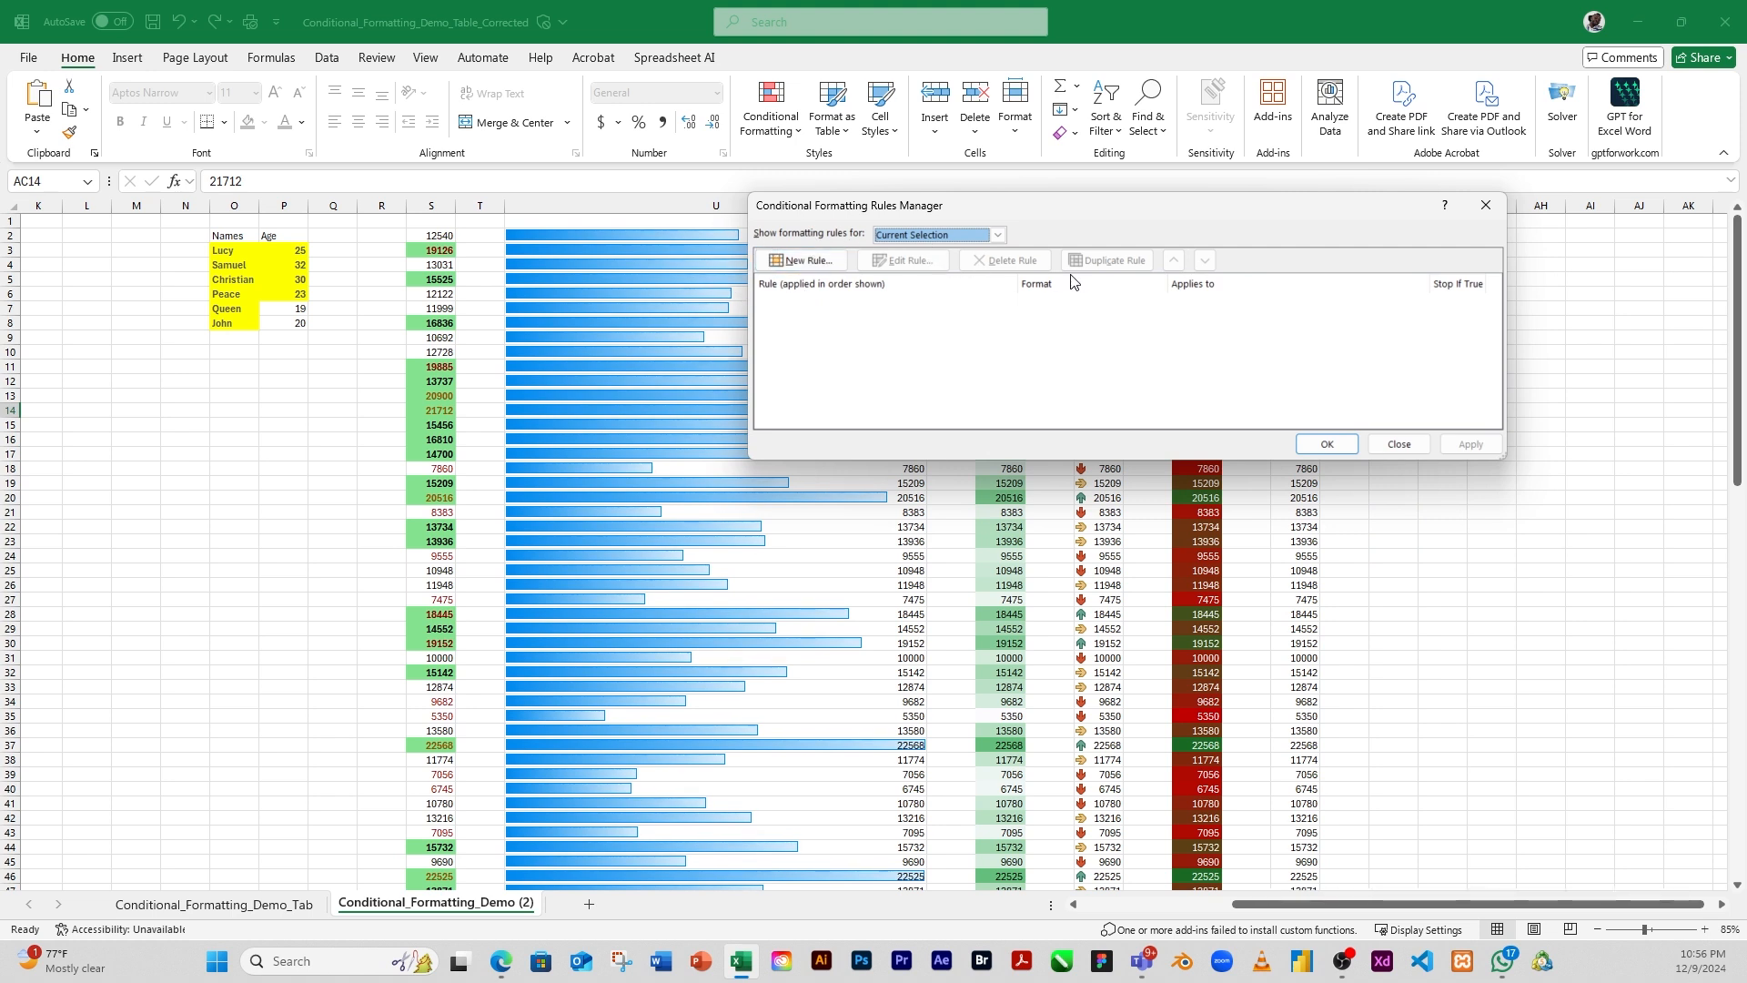
left_click(1396, 443)
Open the icon set rule applied to the revenue values in Y2:Y51 for editing
left_click(1301, 338)
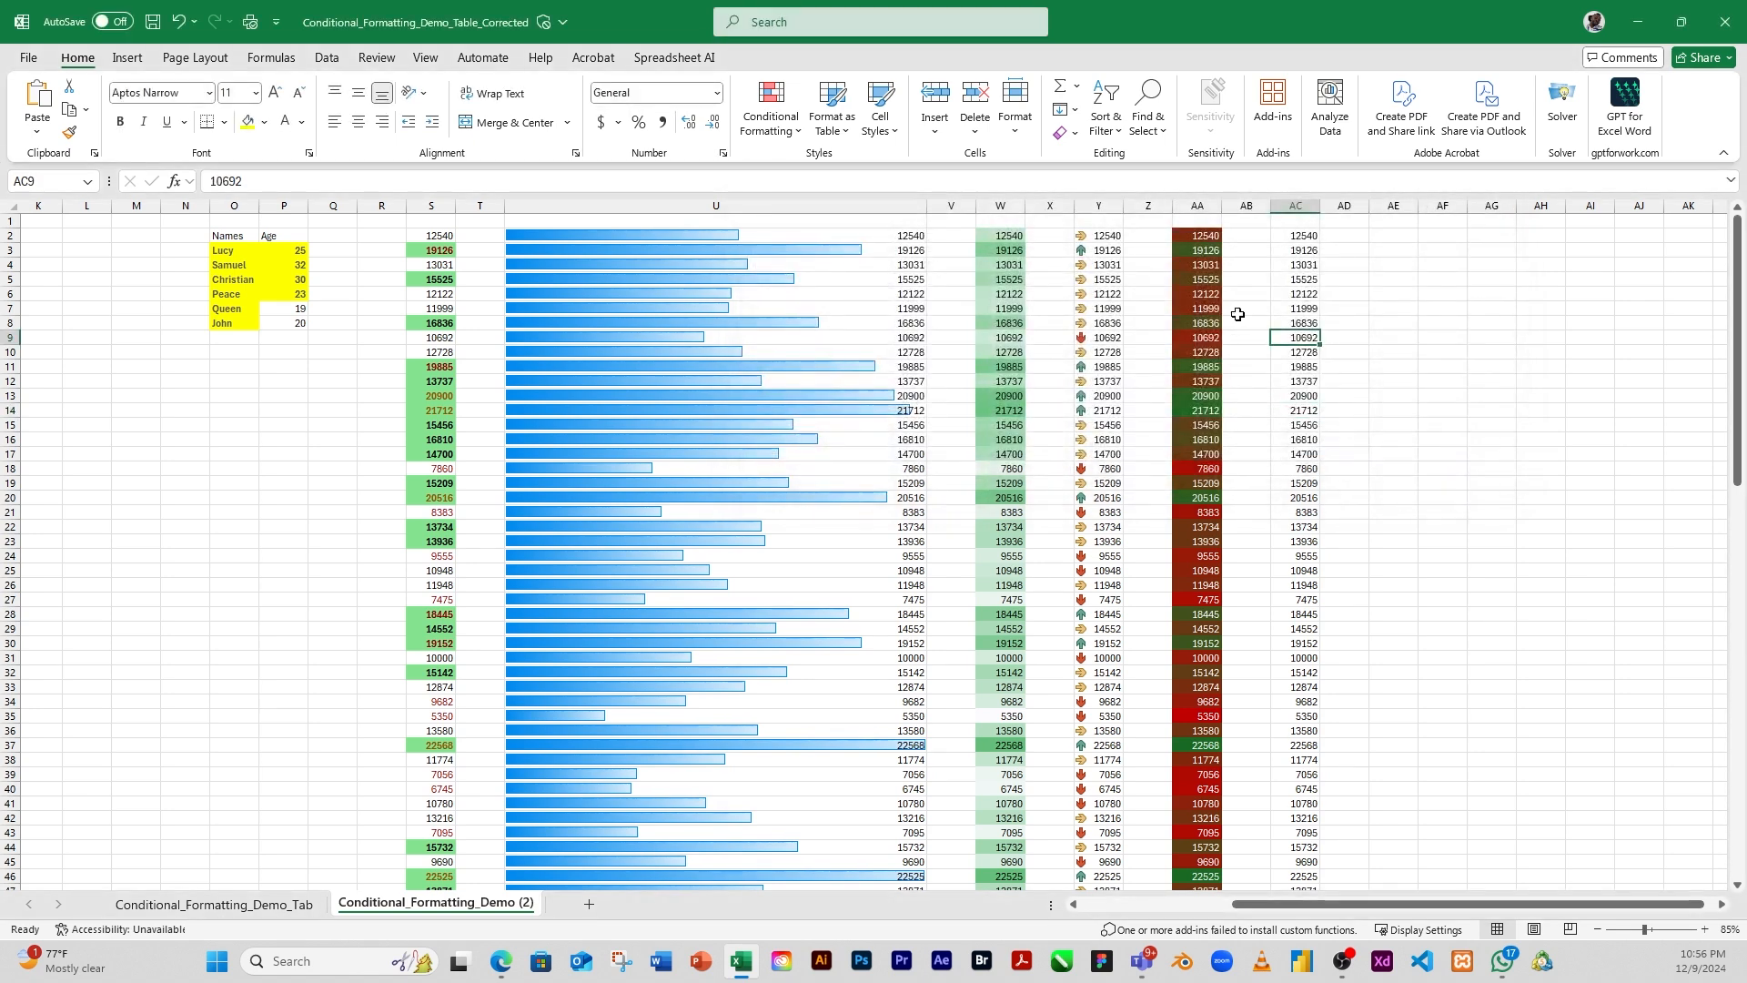
left_click_drag(1099, 236, 1105, 861)
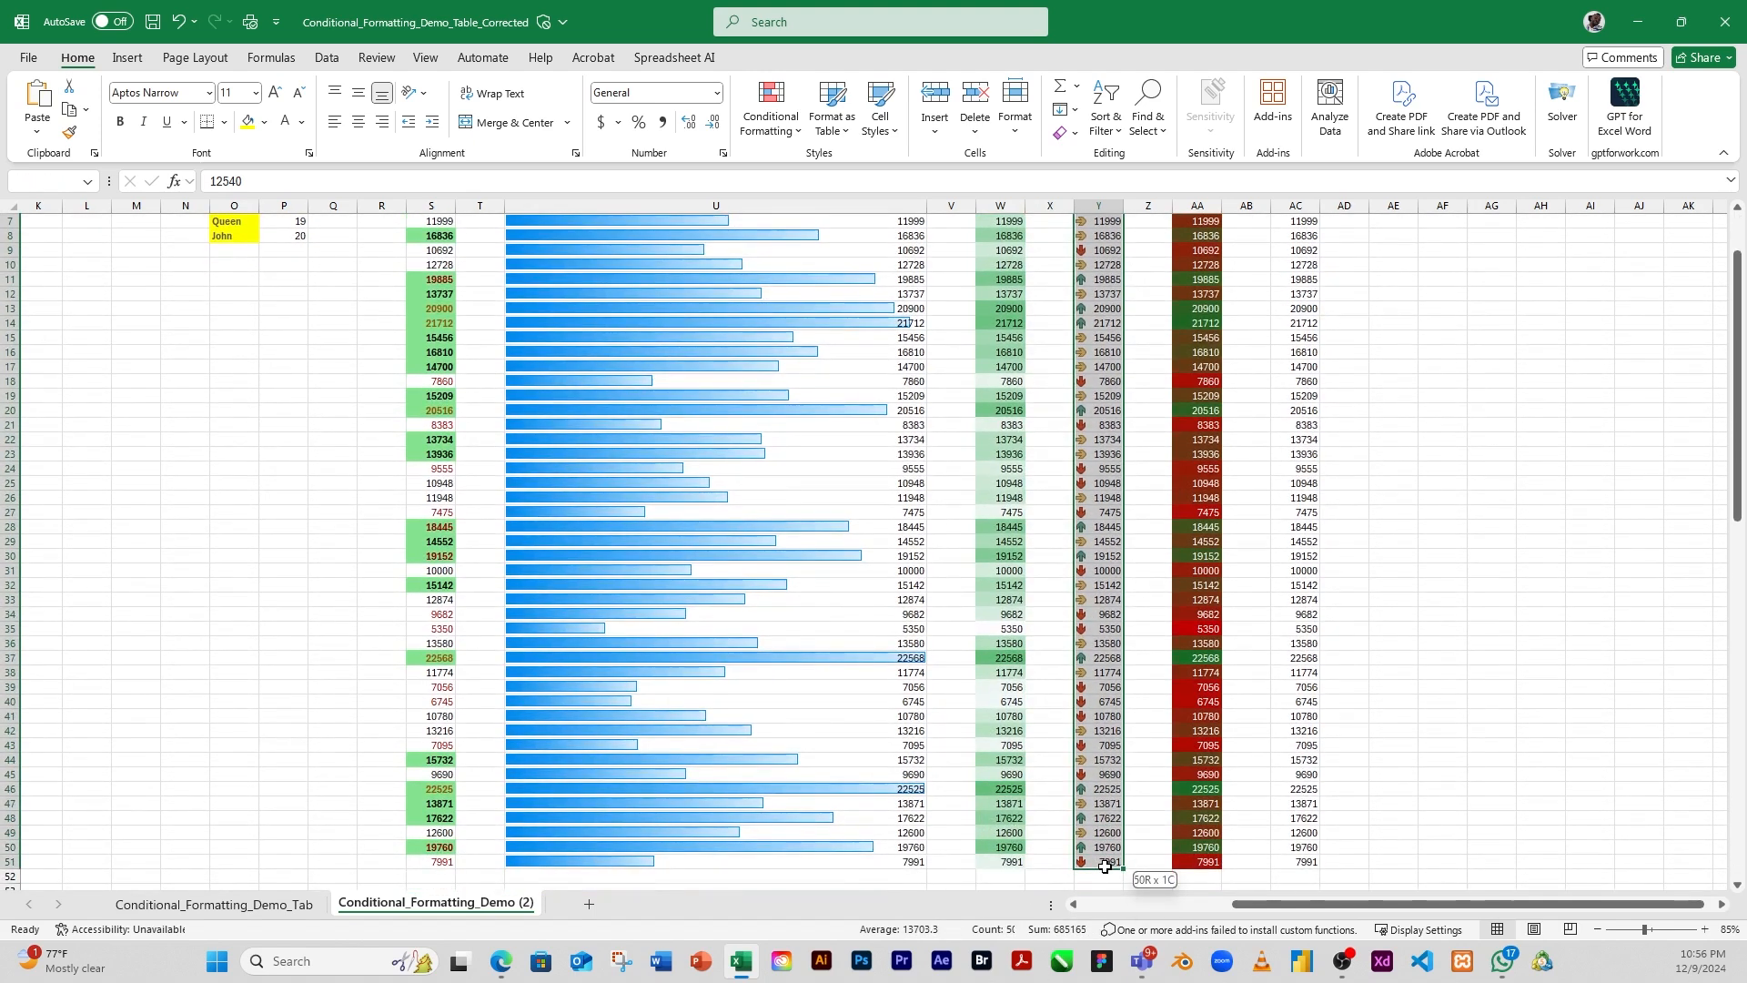
left_click(799, 129)
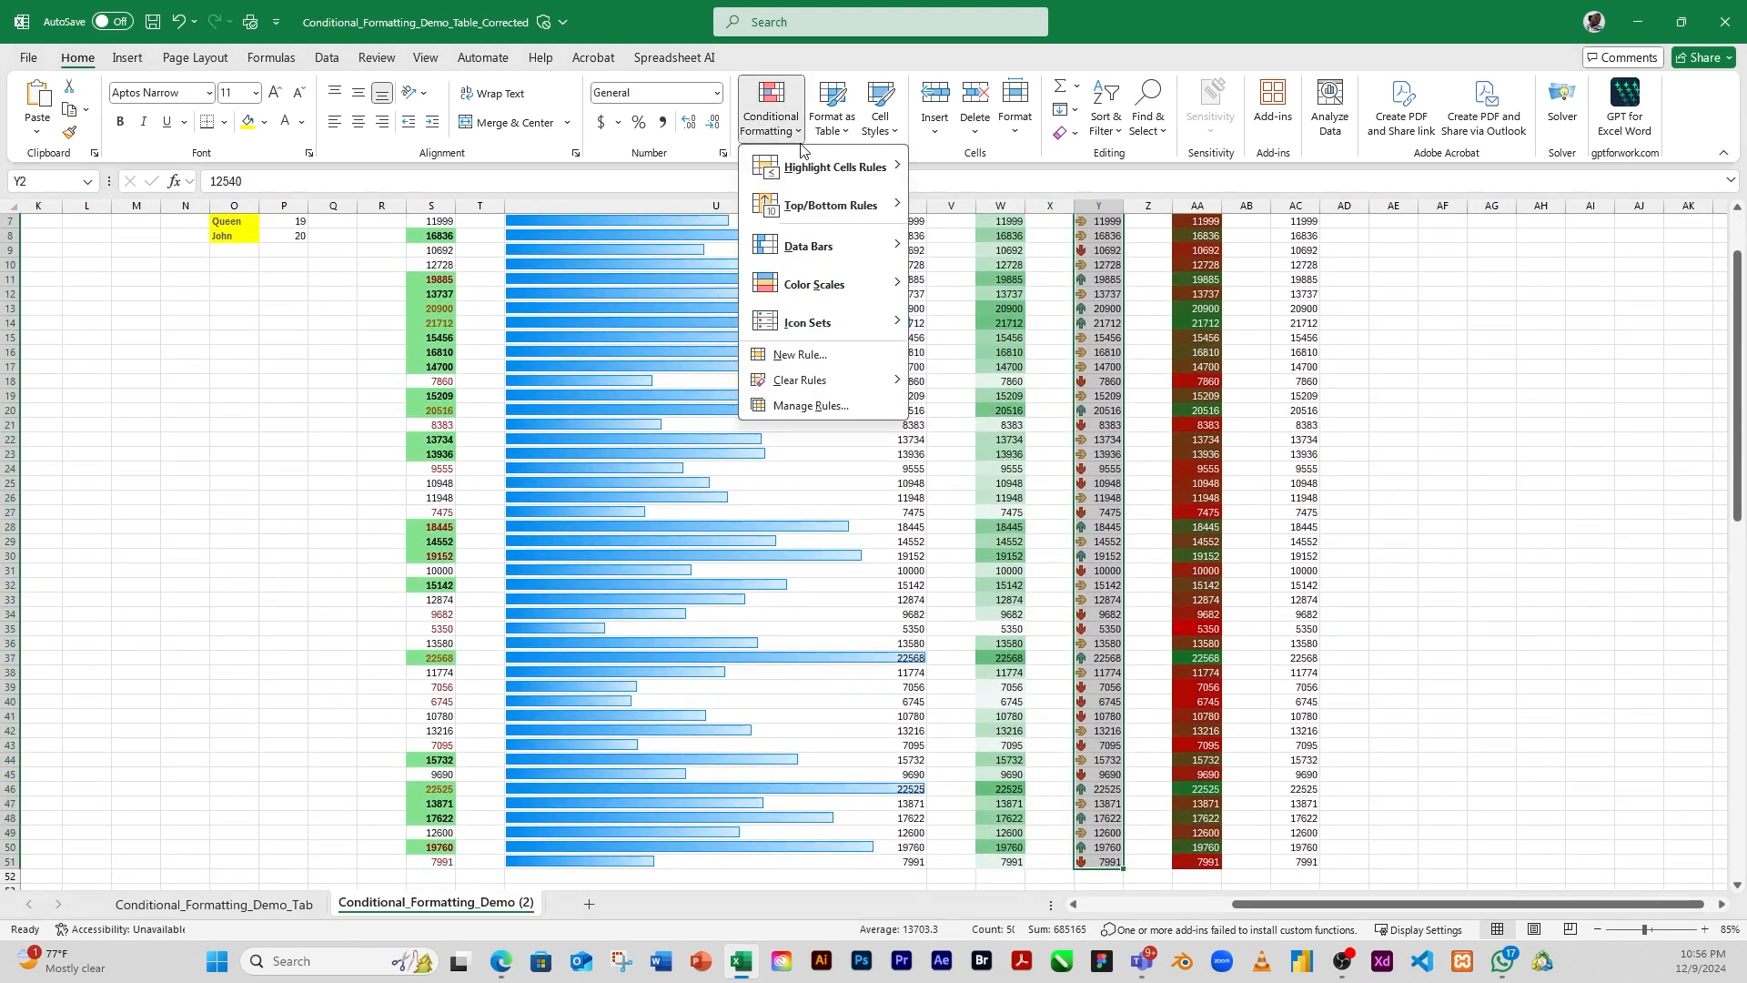
left_click(812, 402)
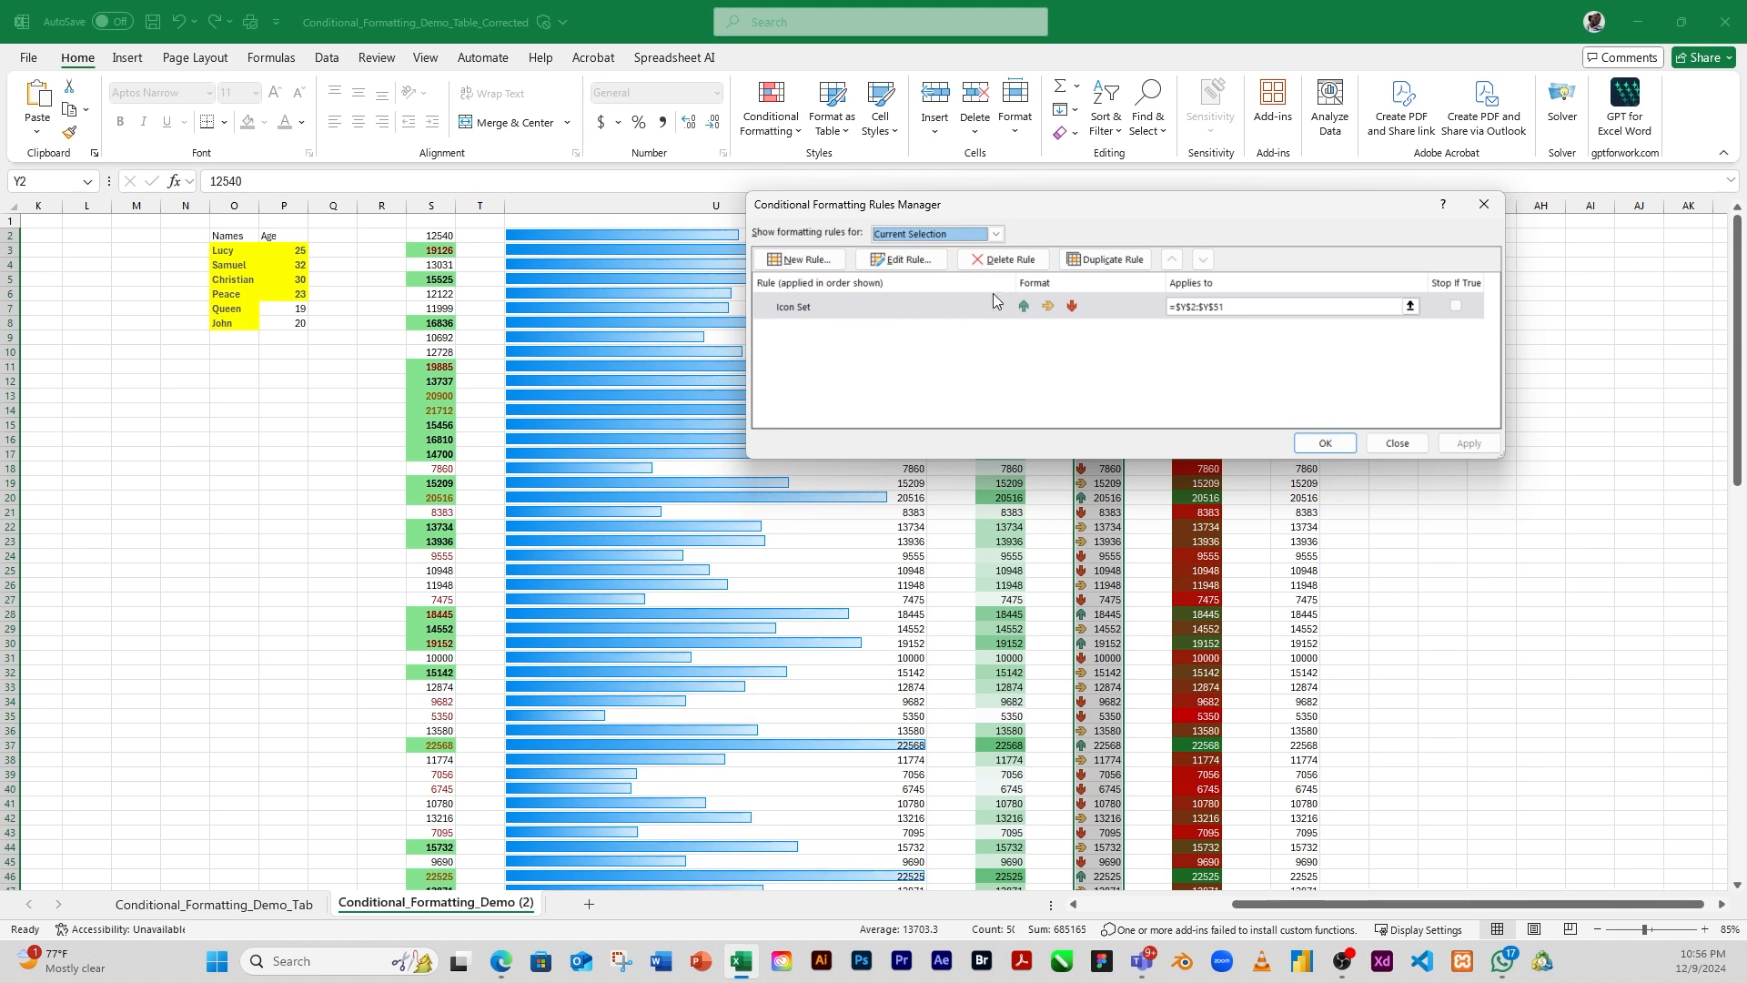
left_click(1072, 317)
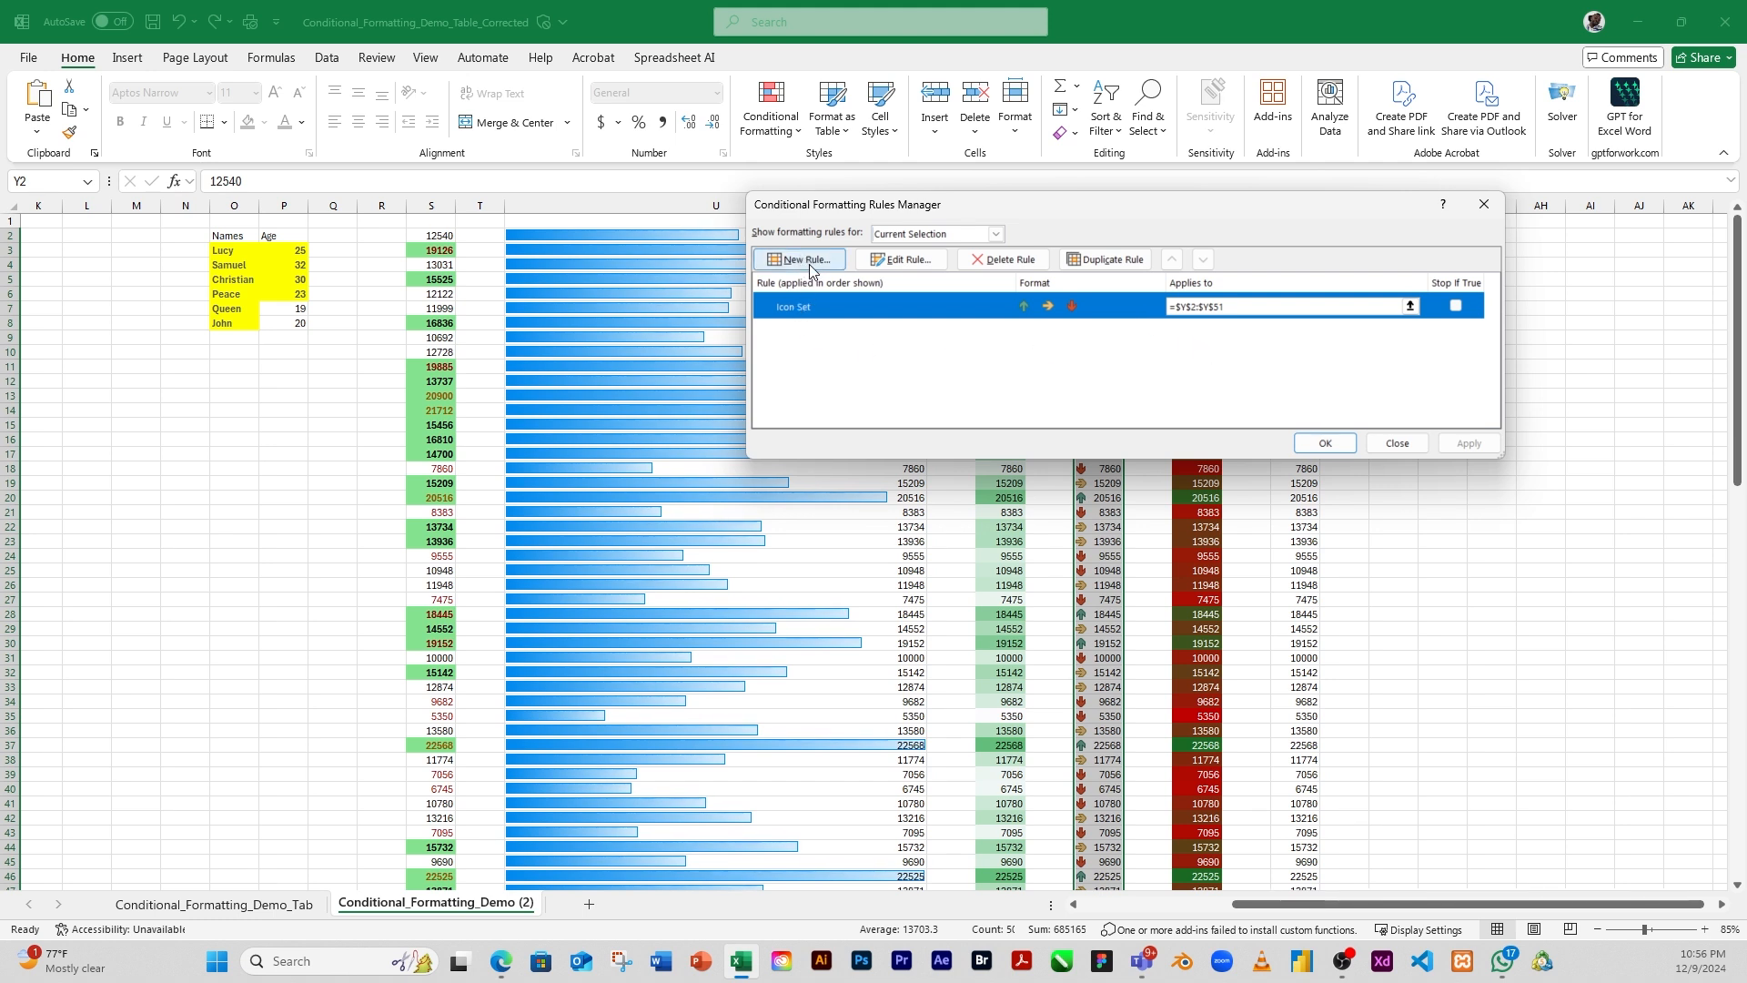
left_click(926, 262)
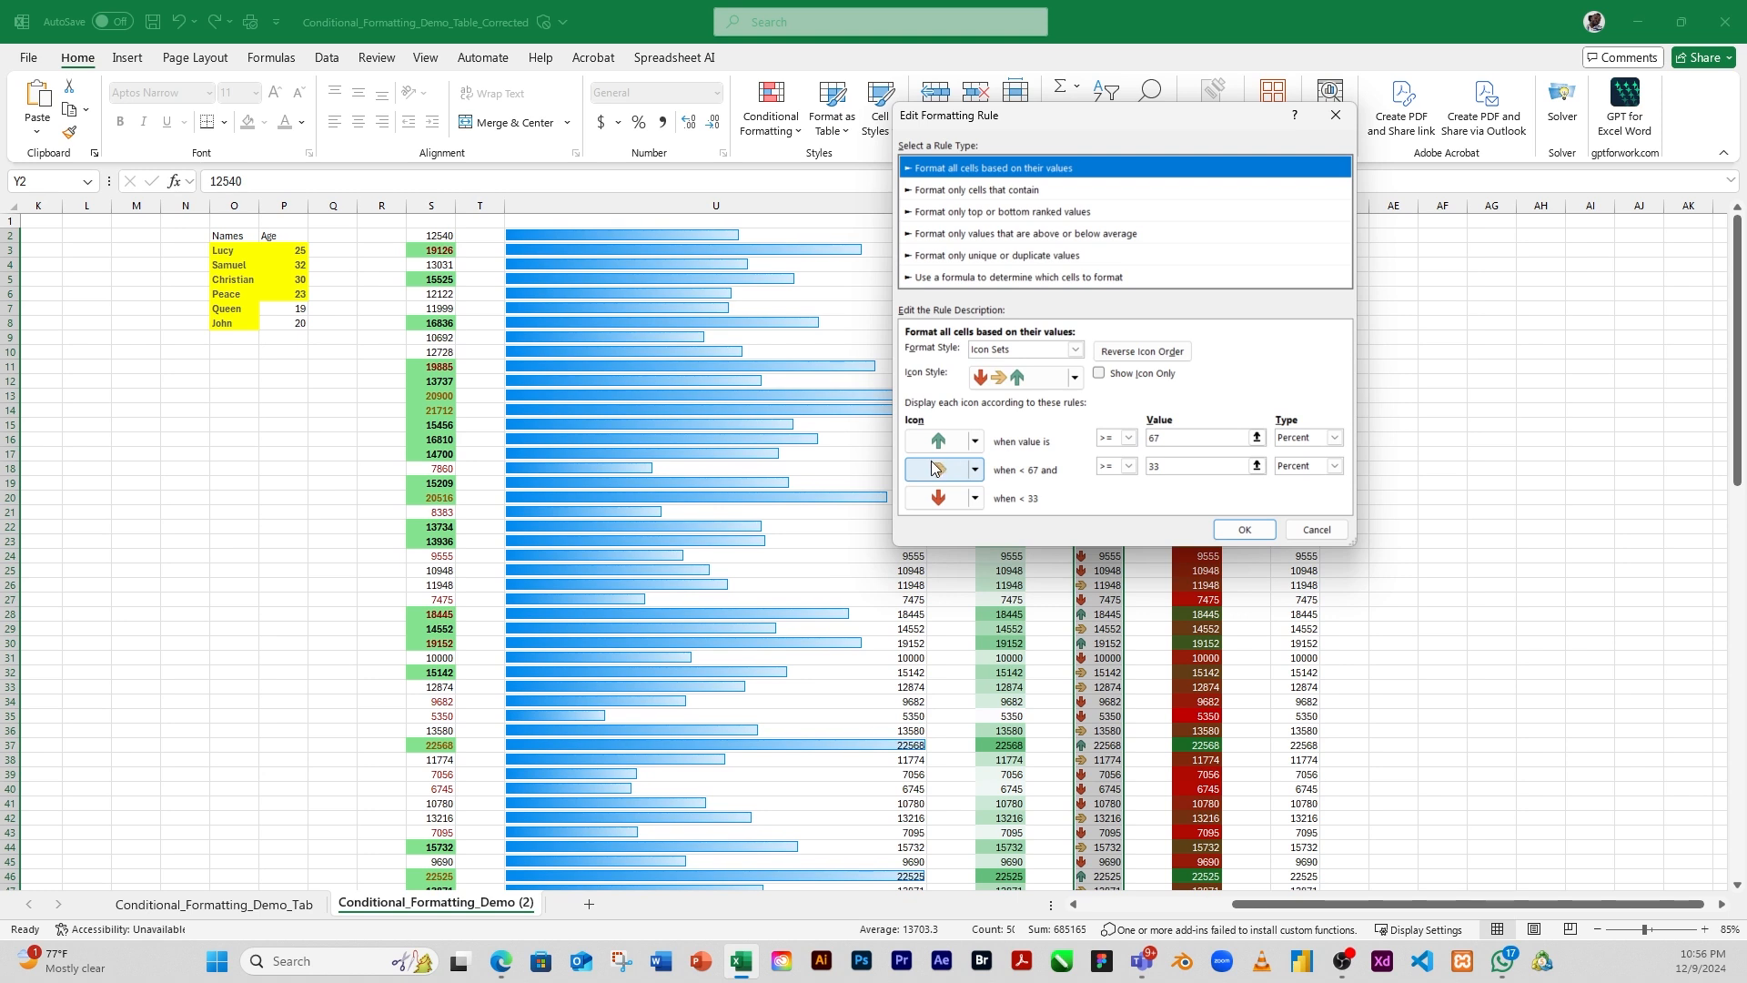
Examine the replacement icons available for each threshold of the rule, and close the rule and the Rules Manager without changing any icon
left_click(974, 470)
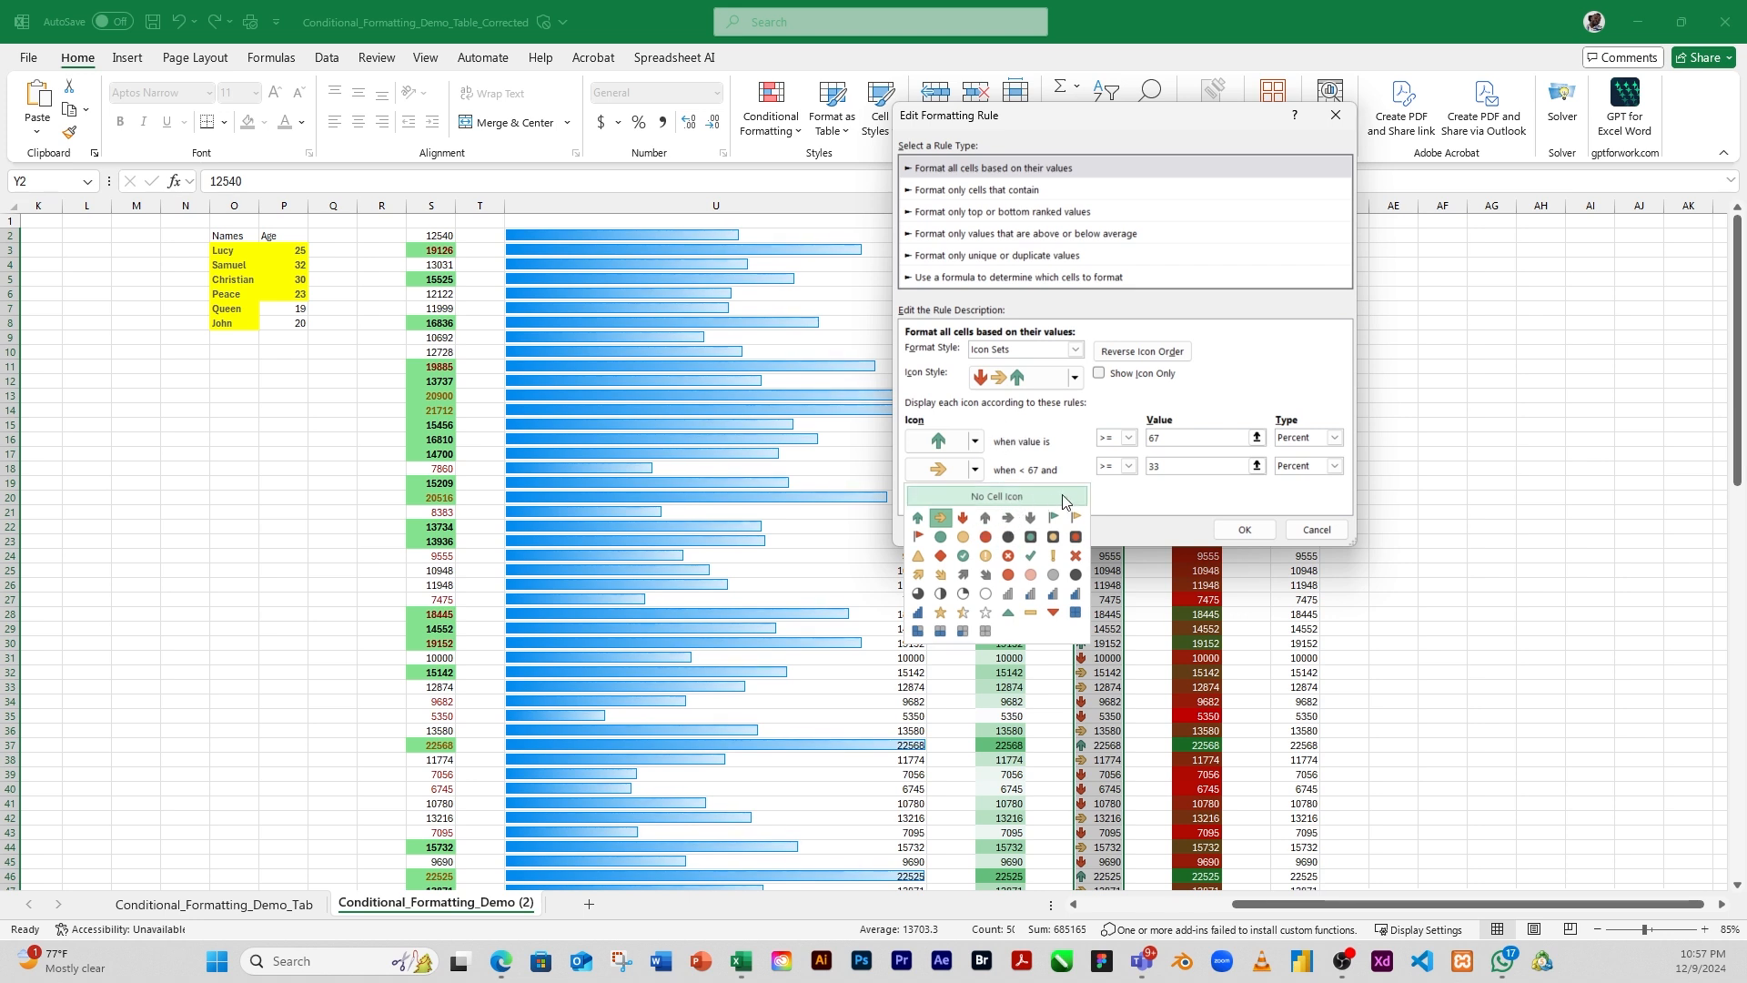
left_click(1064, 435)
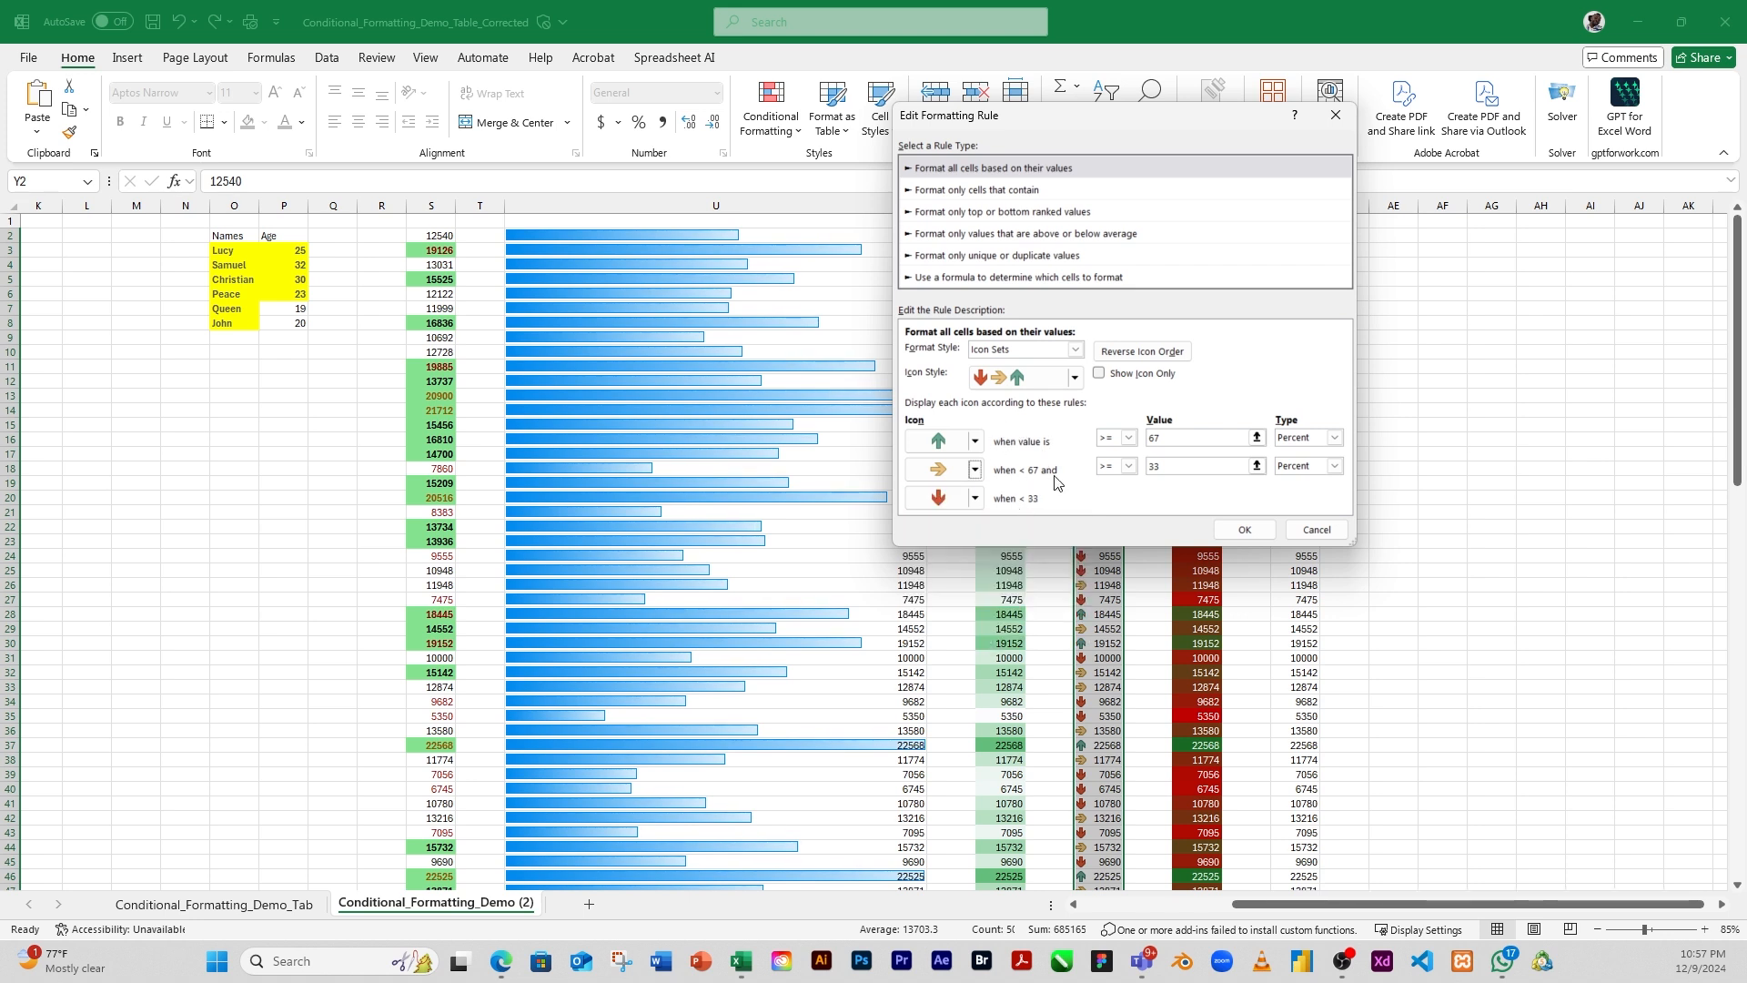
left_click(989, 498)
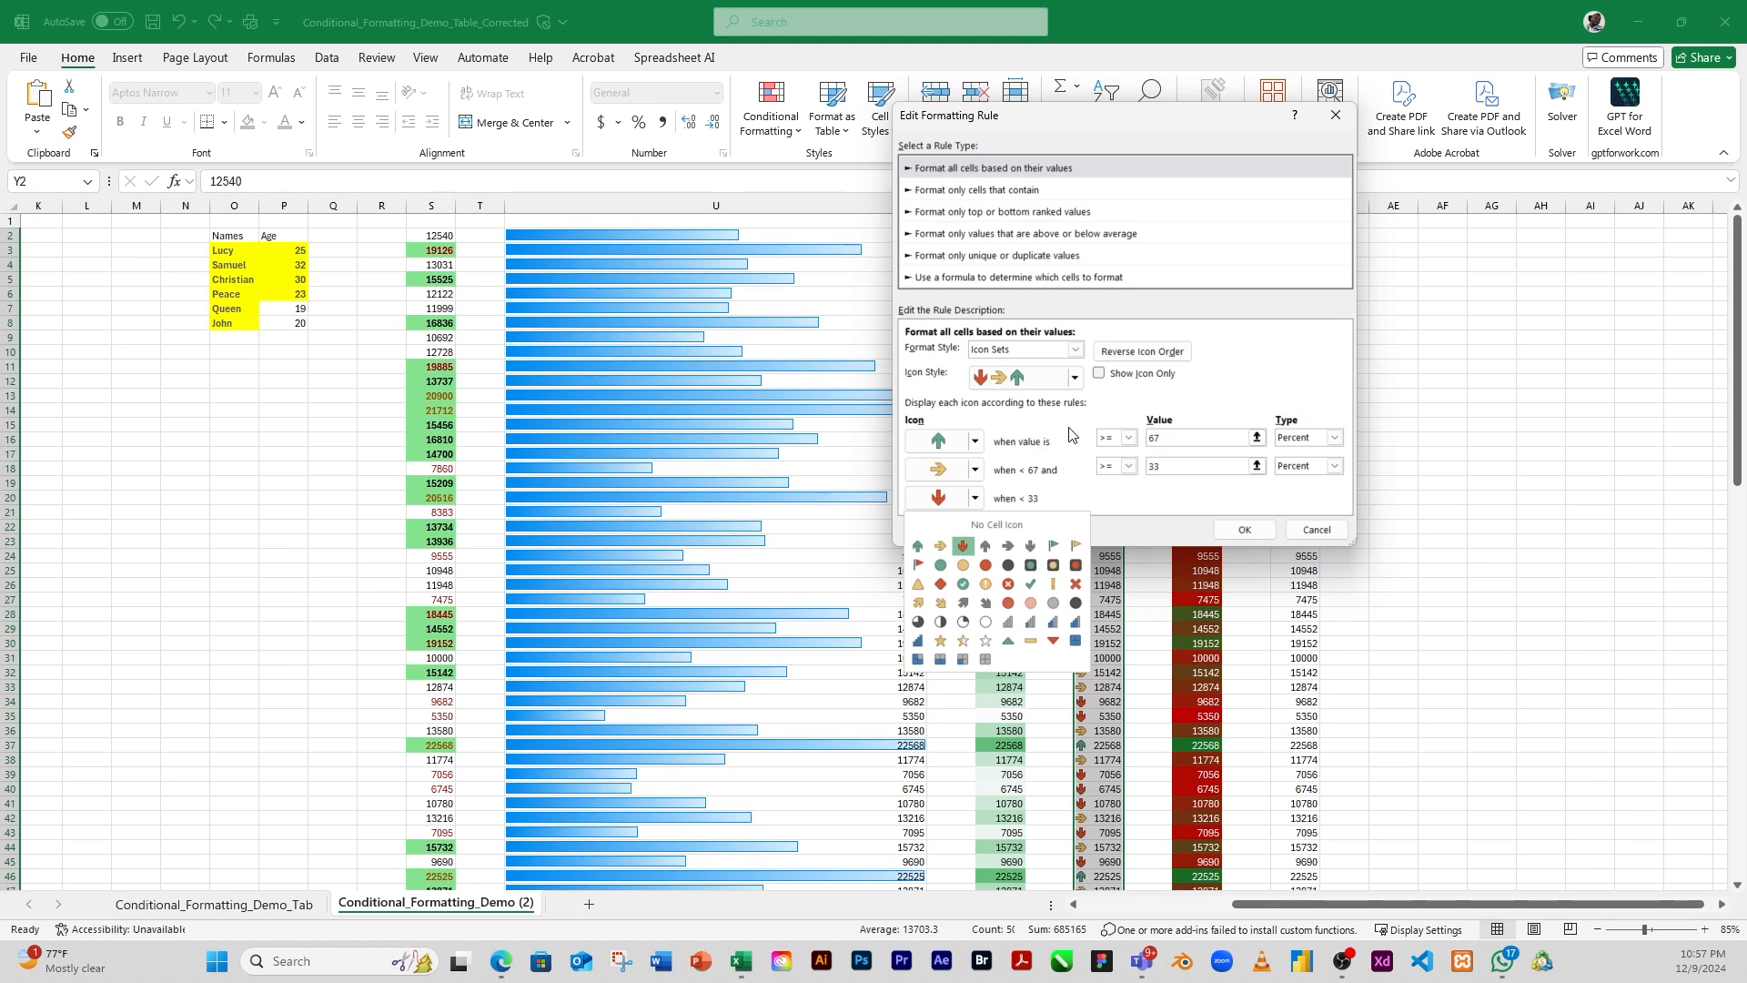
left_click(975, 443)
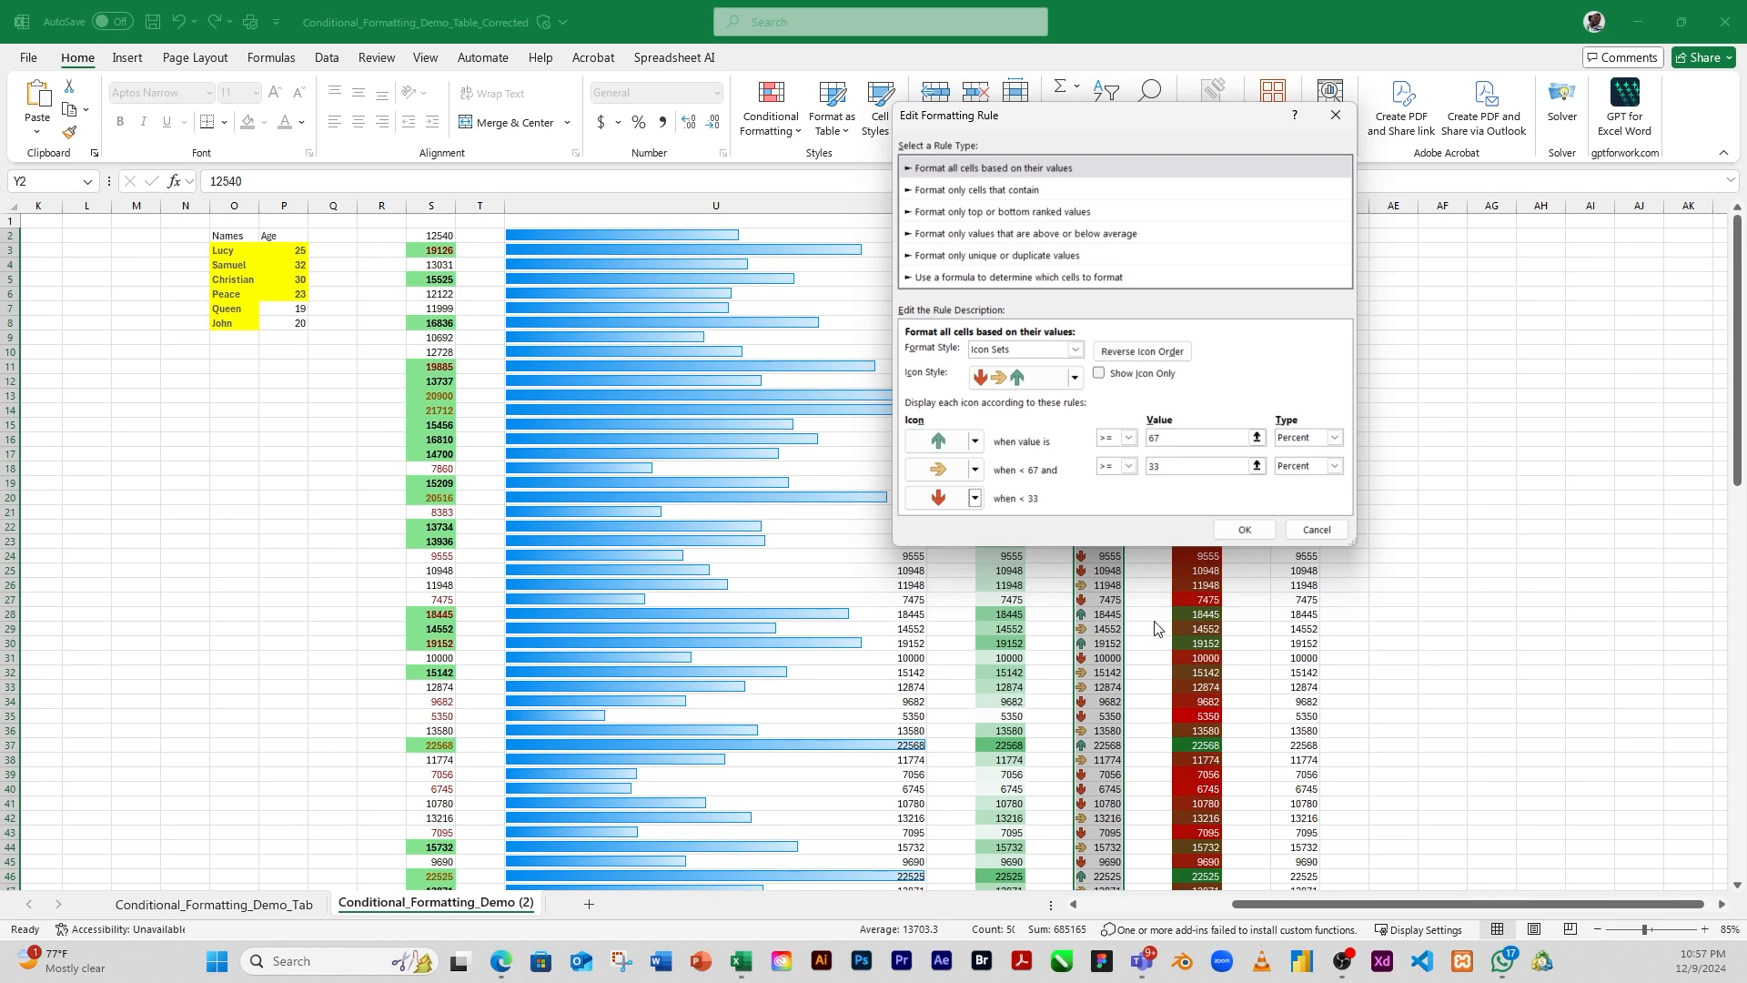
left_click_drag(1176, 111, 825, 179)
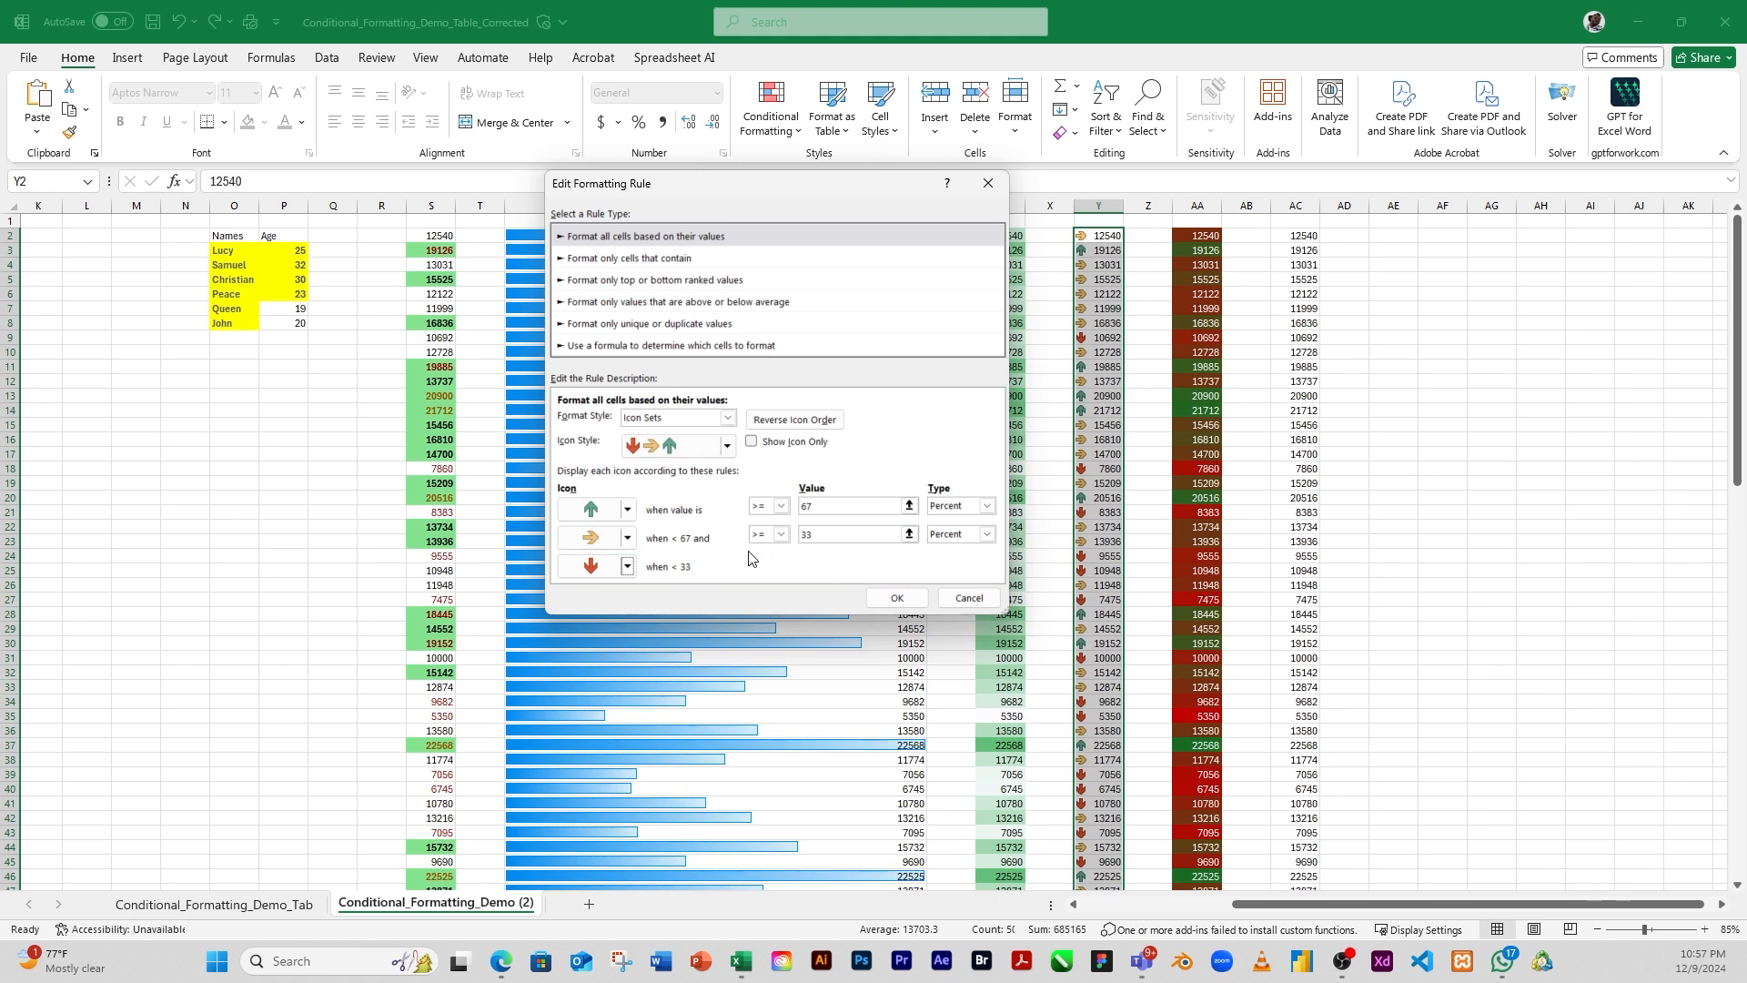
left_click(623, 509)
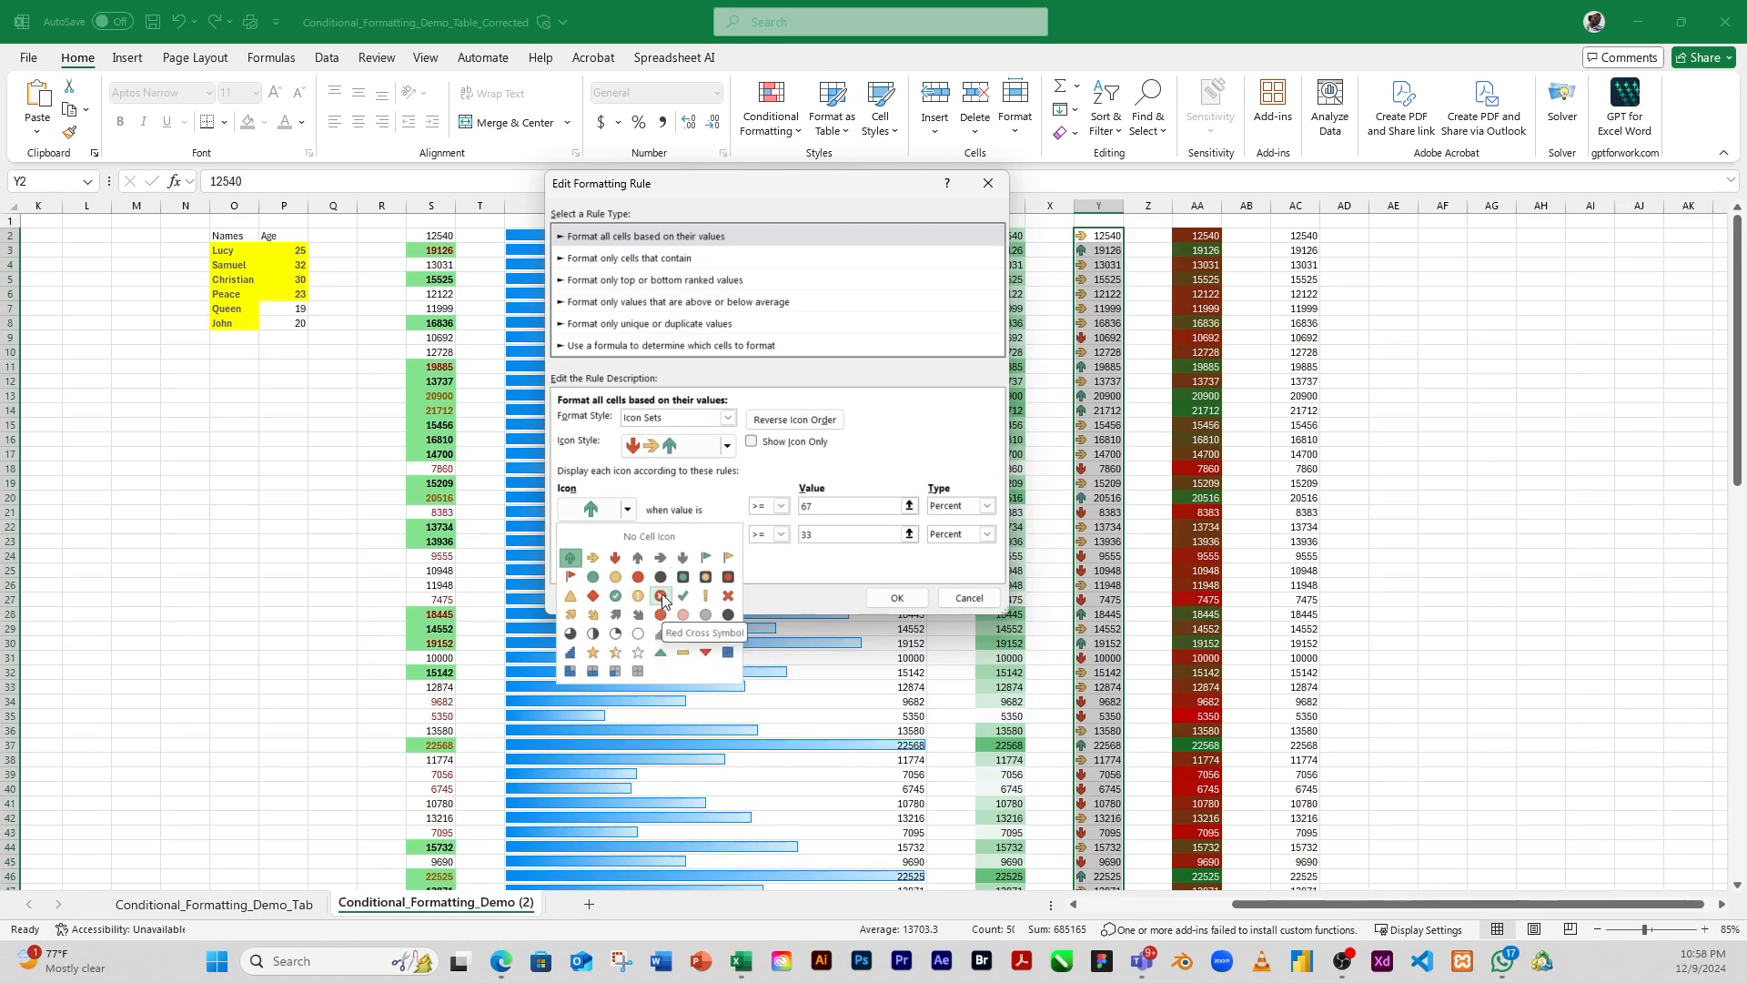
left_click(824, 463)
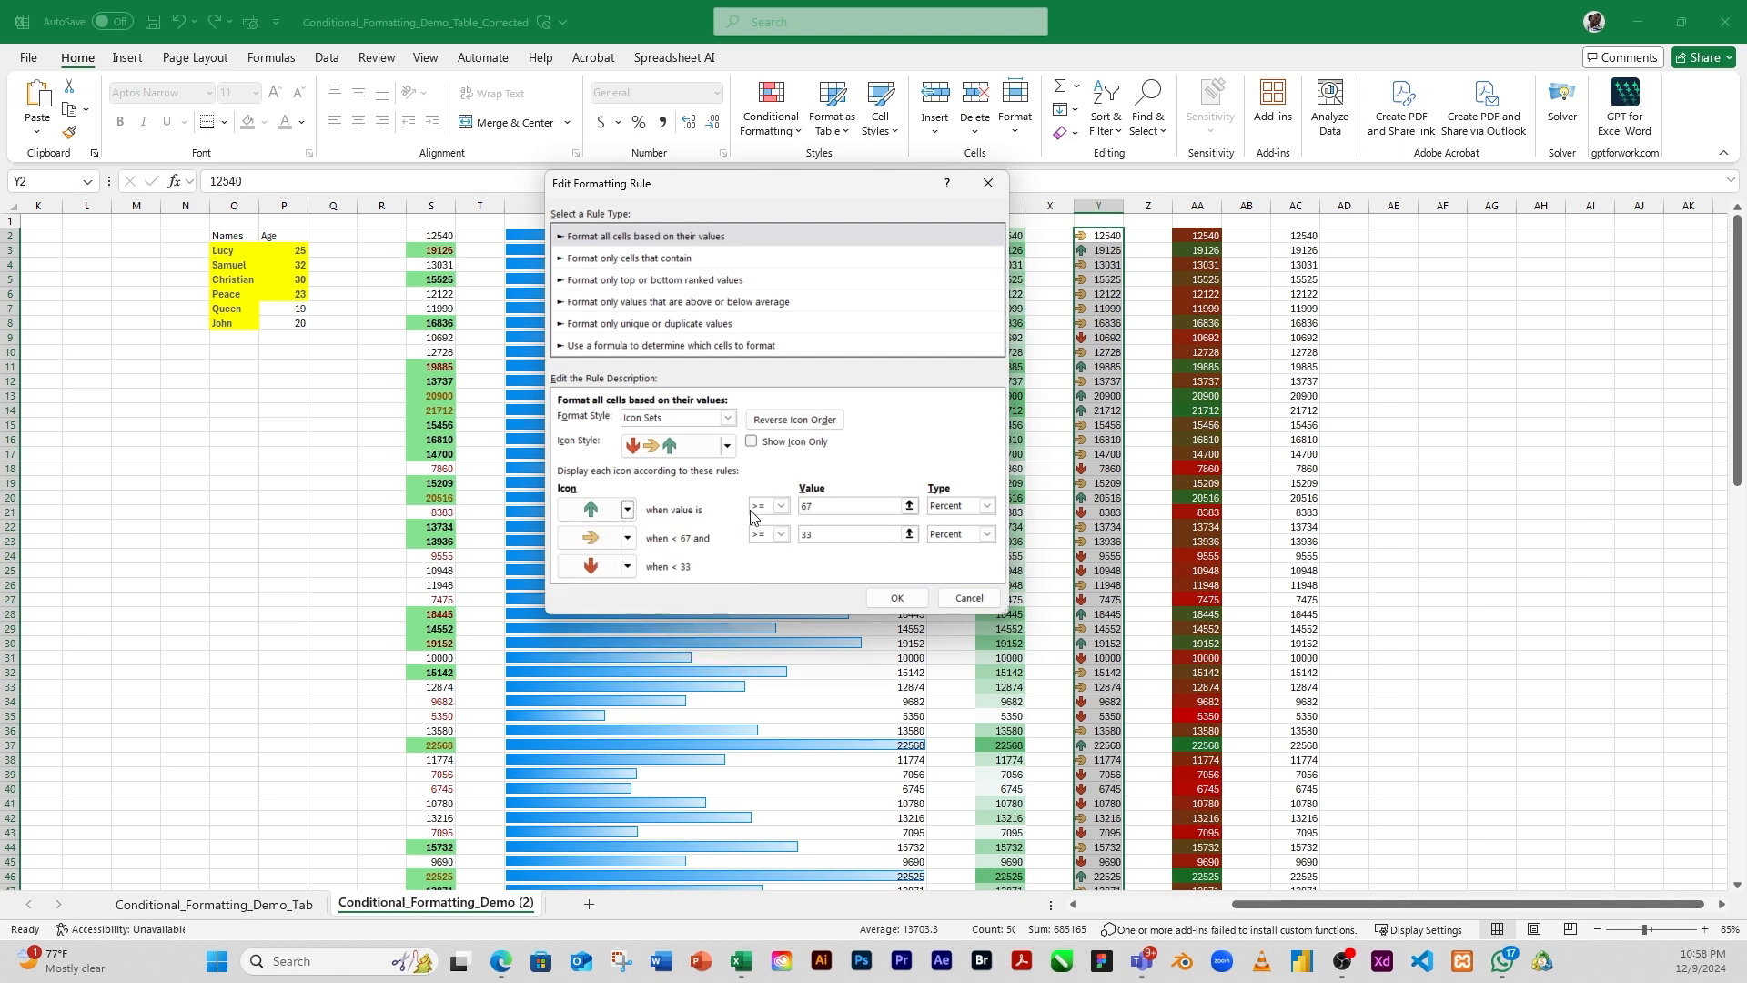
left_click(630, 566)
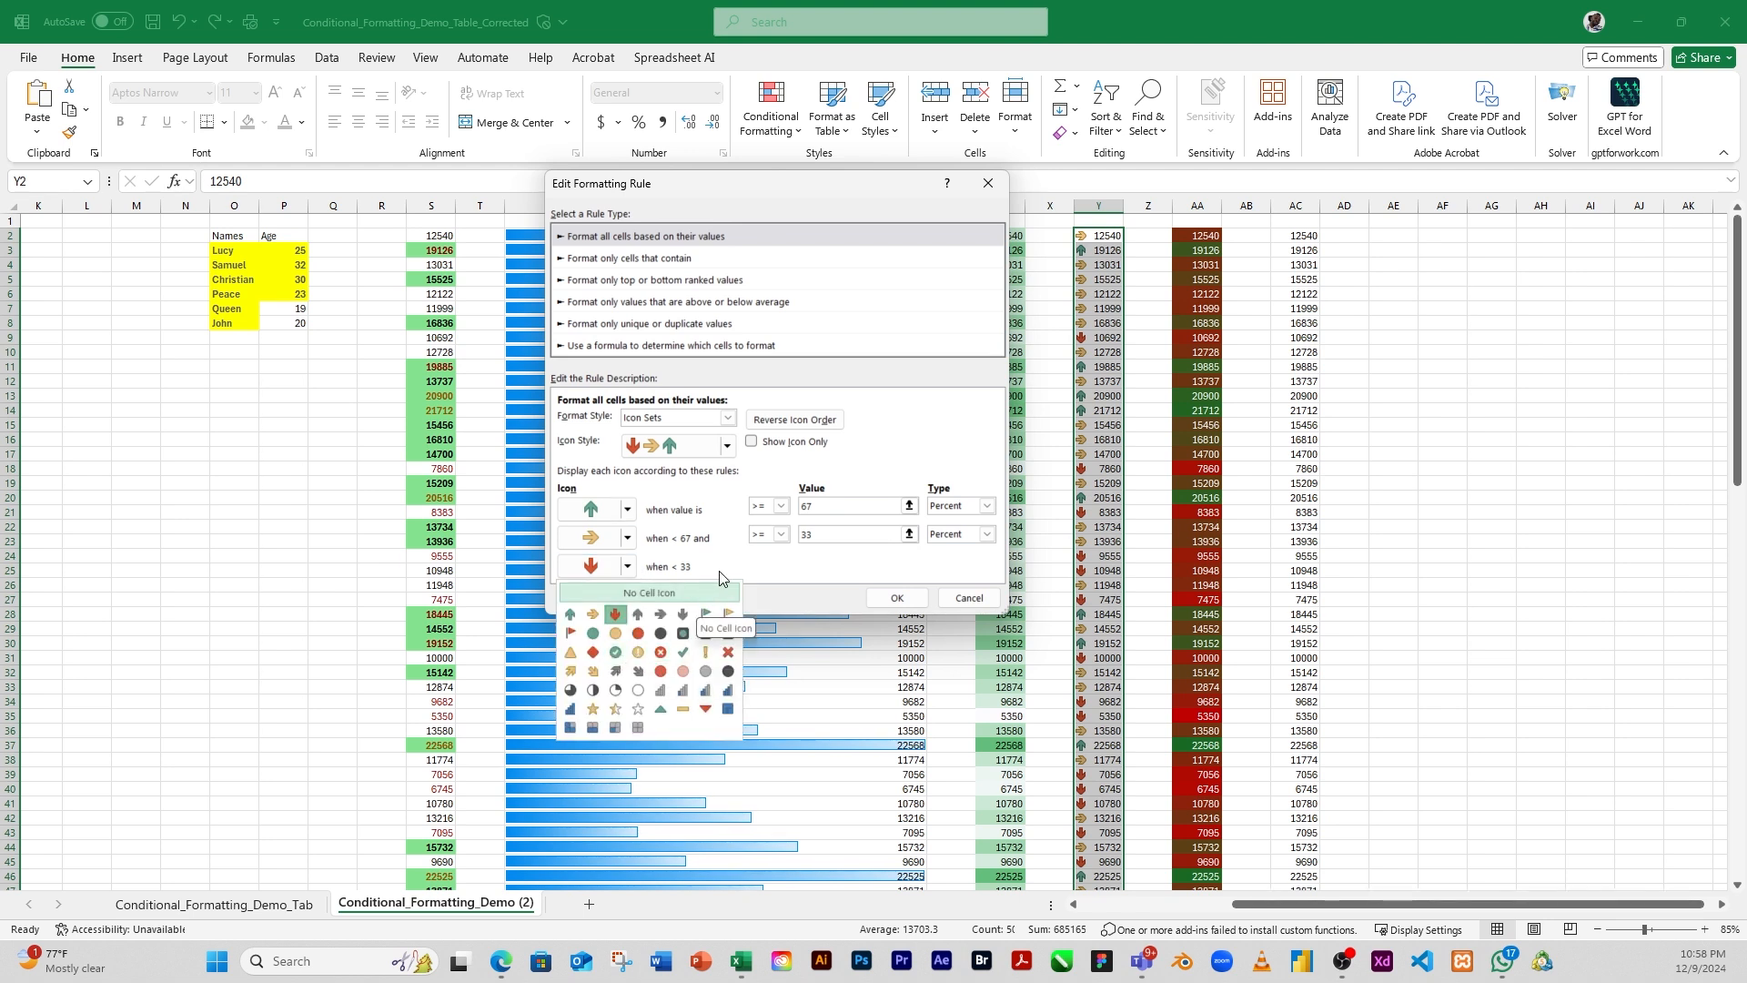
left_click(703, 569)
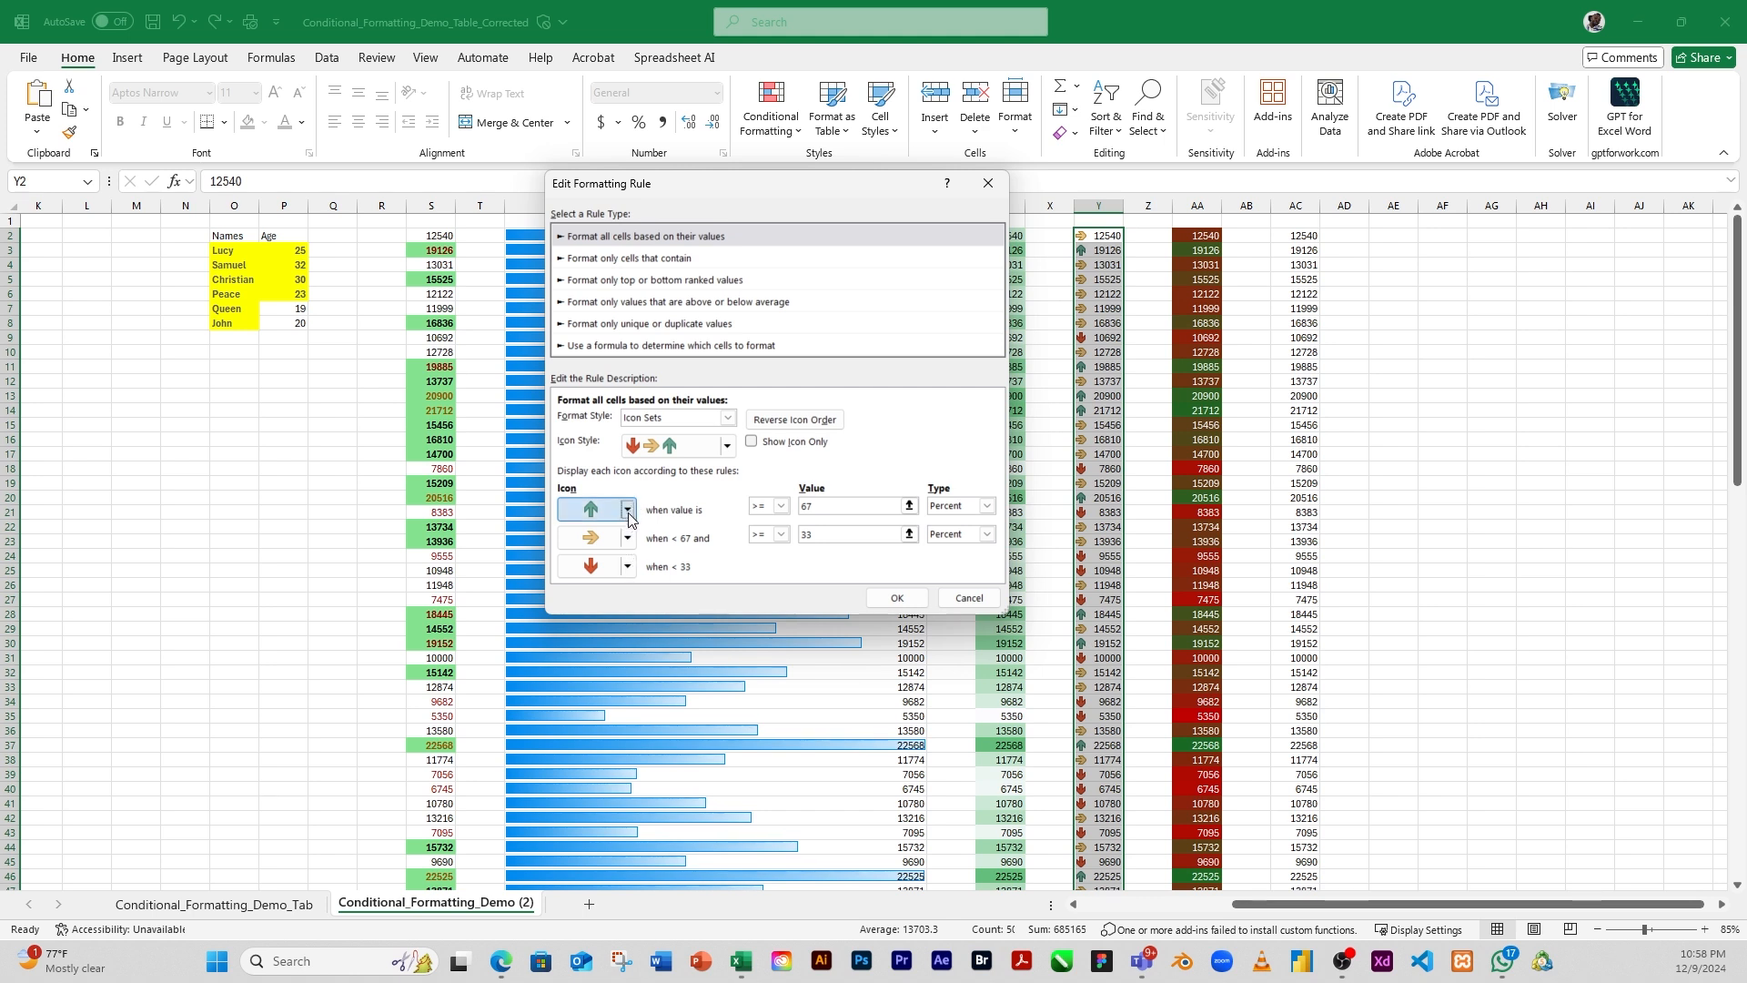
left_click(628, 512)
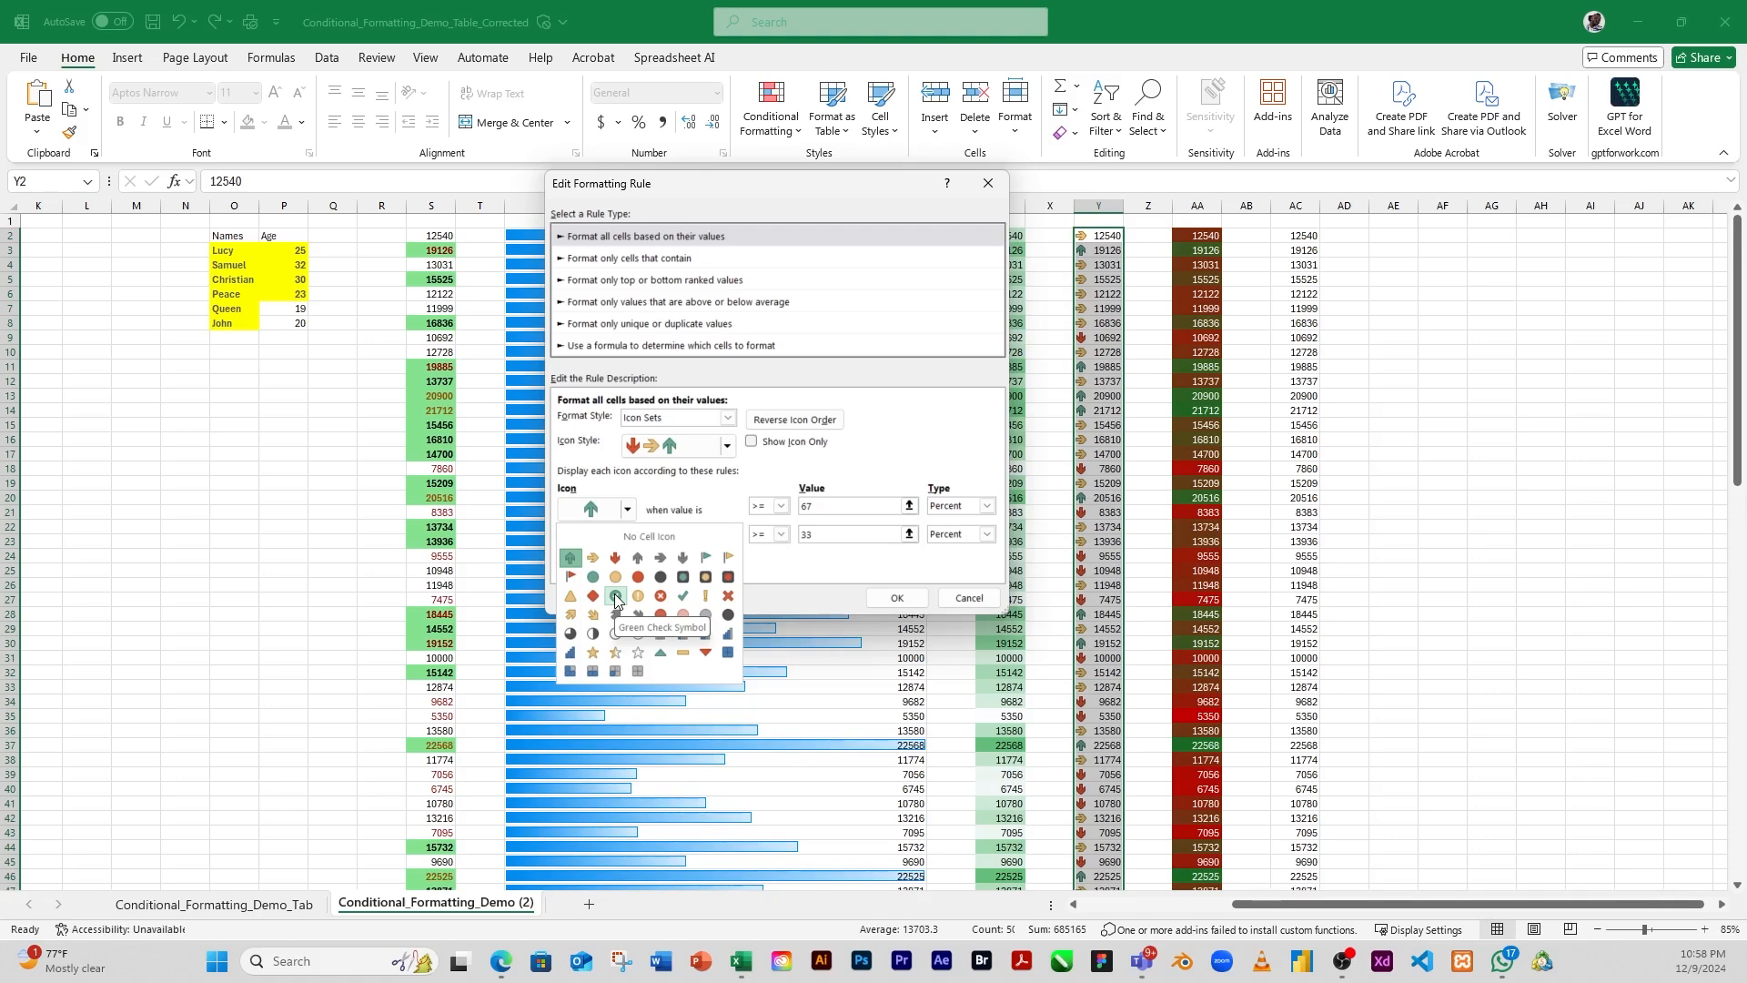
left_click(837, 583)
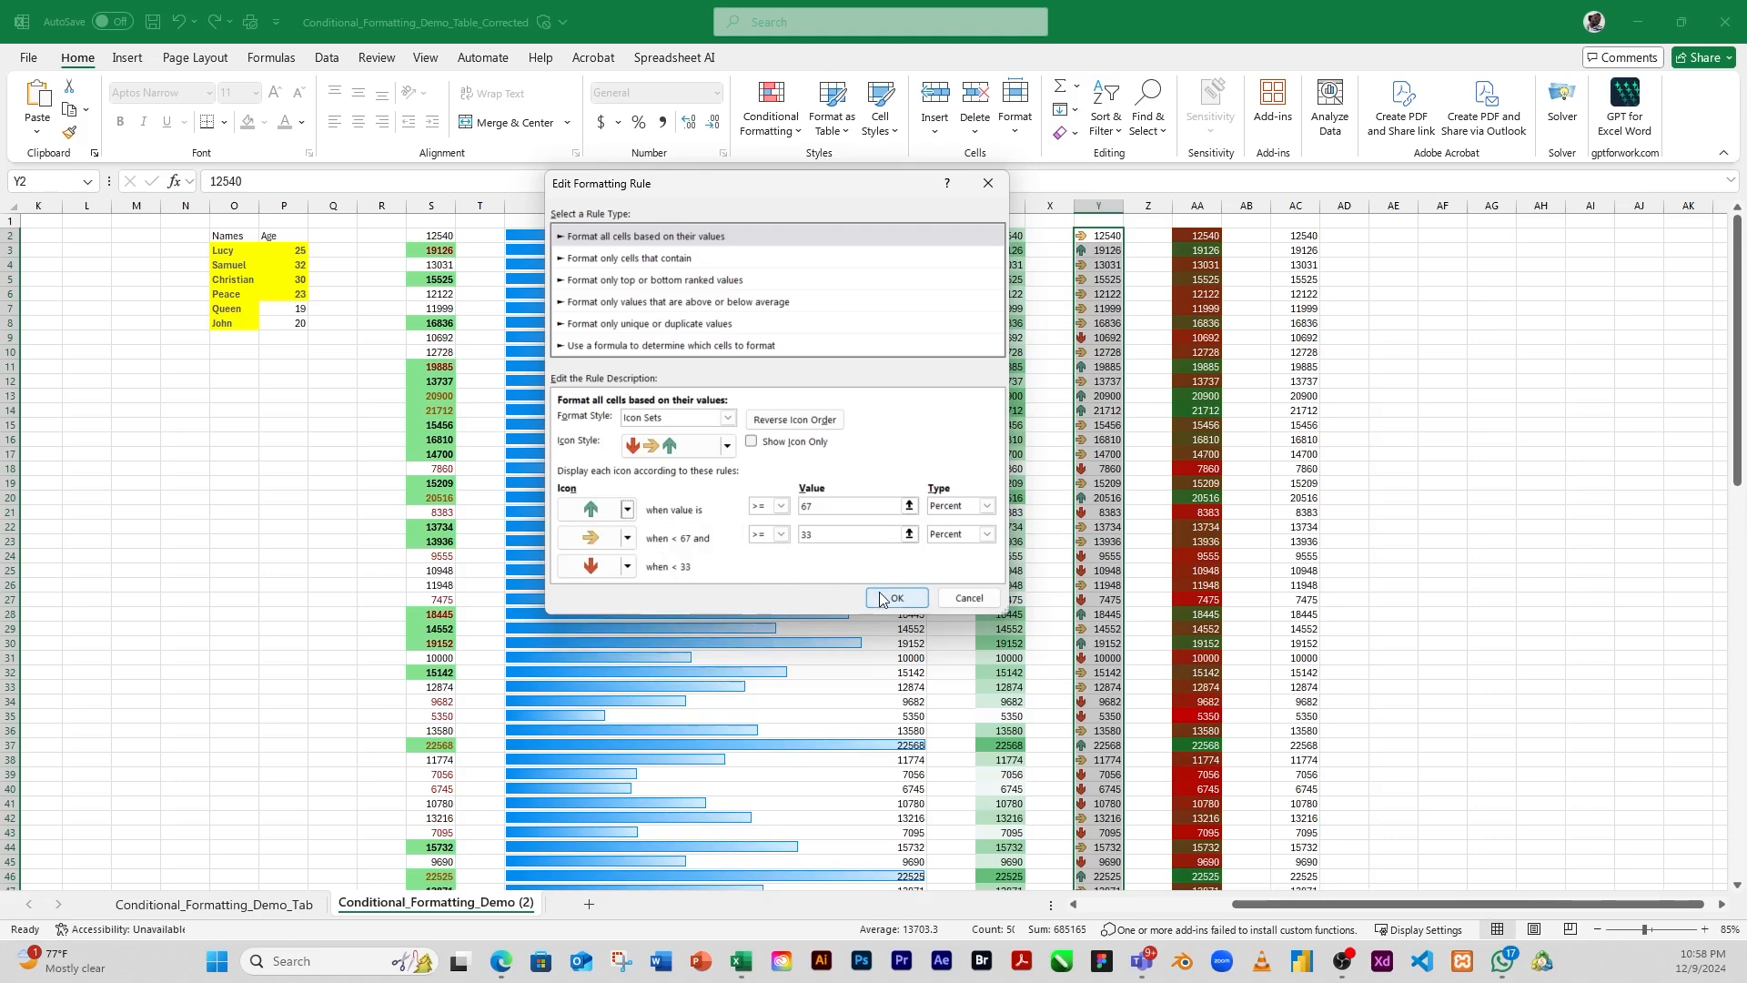
left_click(904, 606)
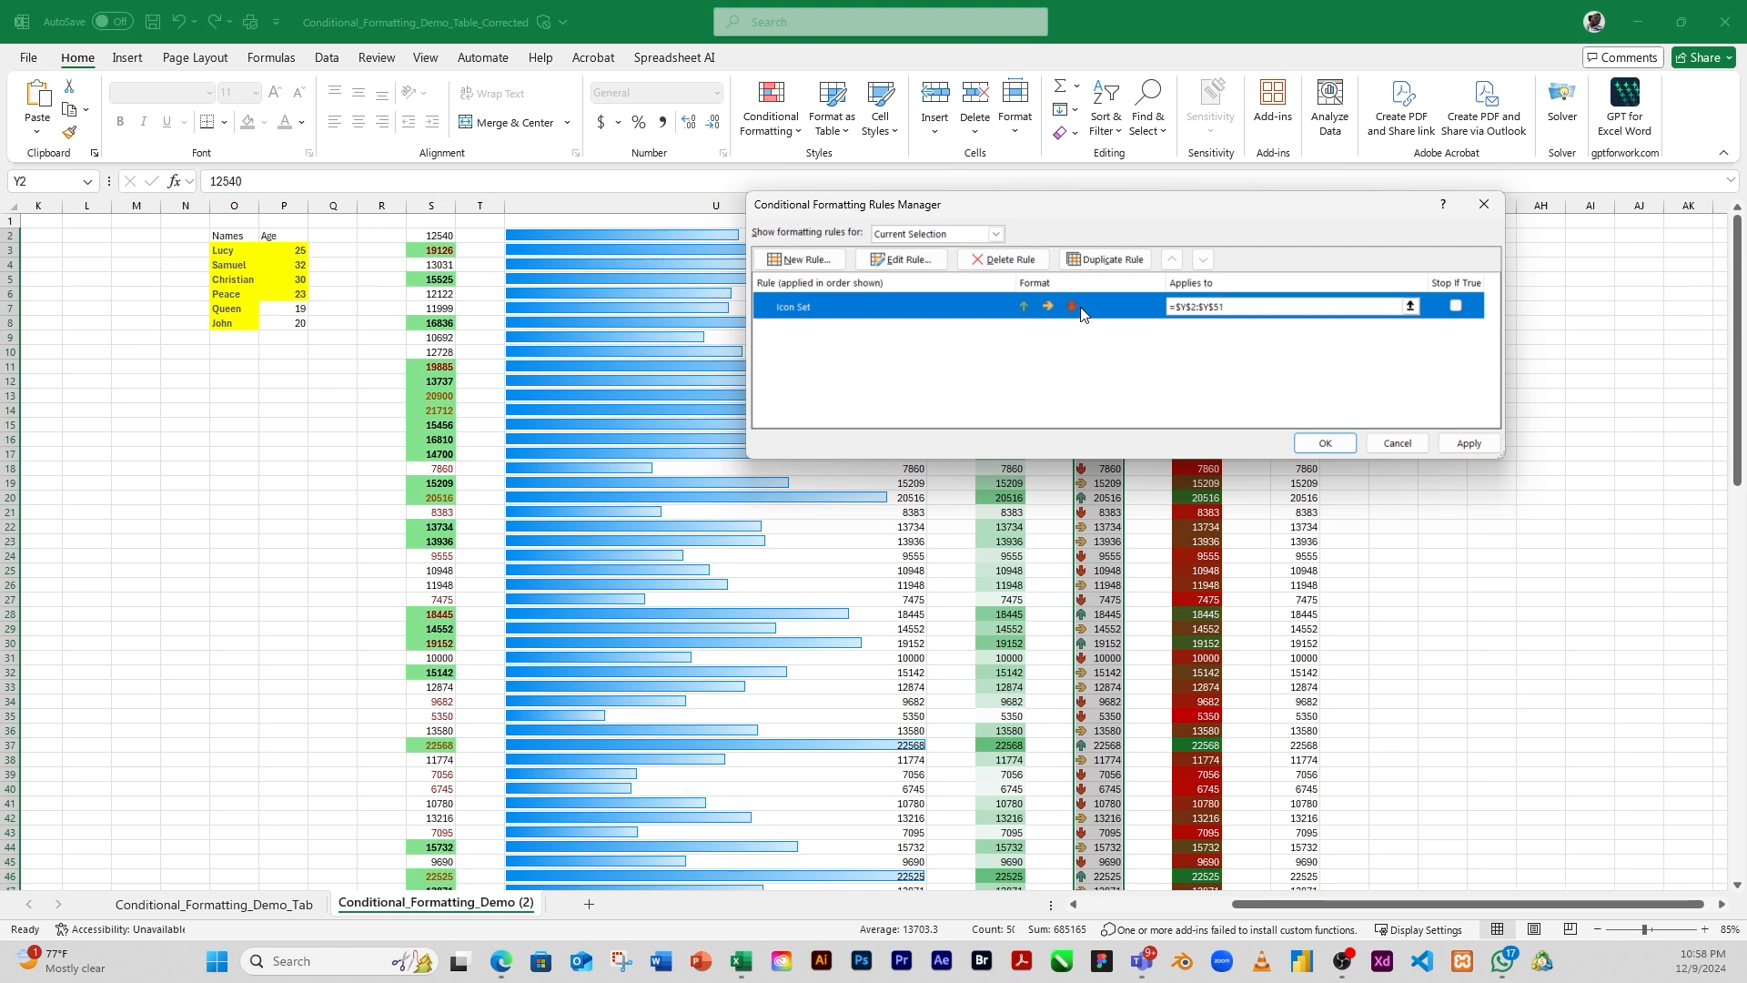
left_click(1468, 445)
left_click(1396, 445)
Apply the icon set of three rimmed traffic lights to the revenue values in AC2:AC51
left_click_drag(1297, 235, 1306, 862)
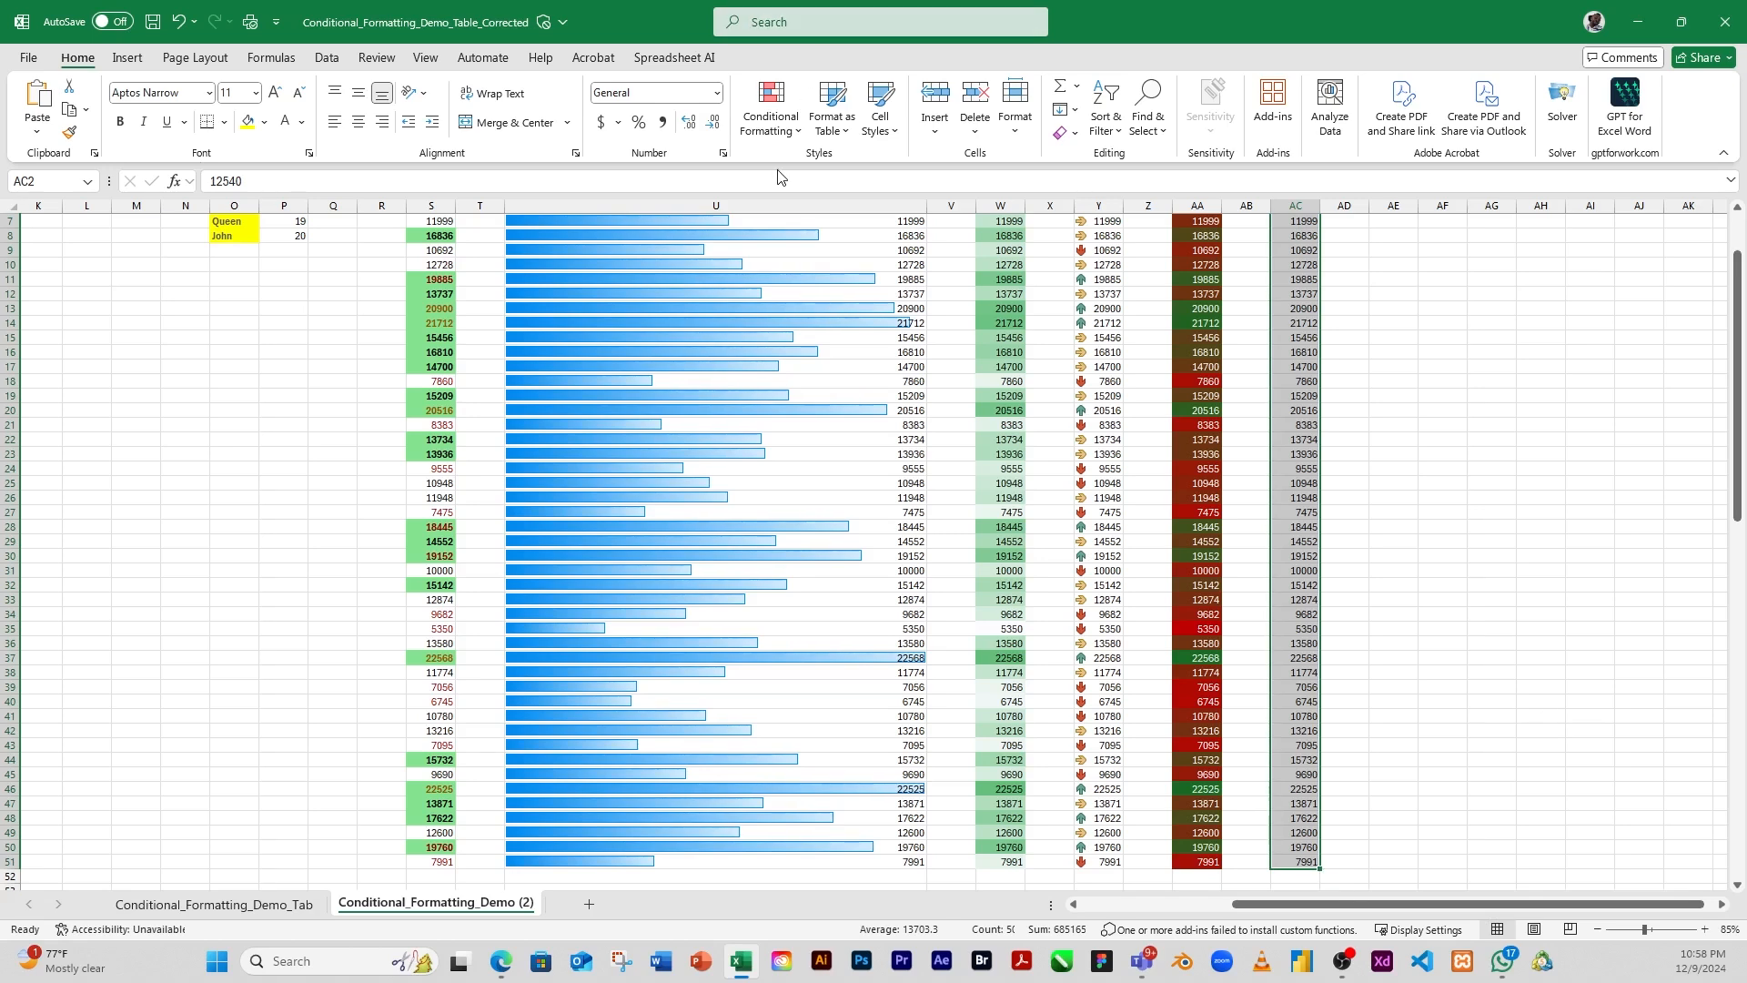
left_click(770, 117)
mouse_move(854, 326)
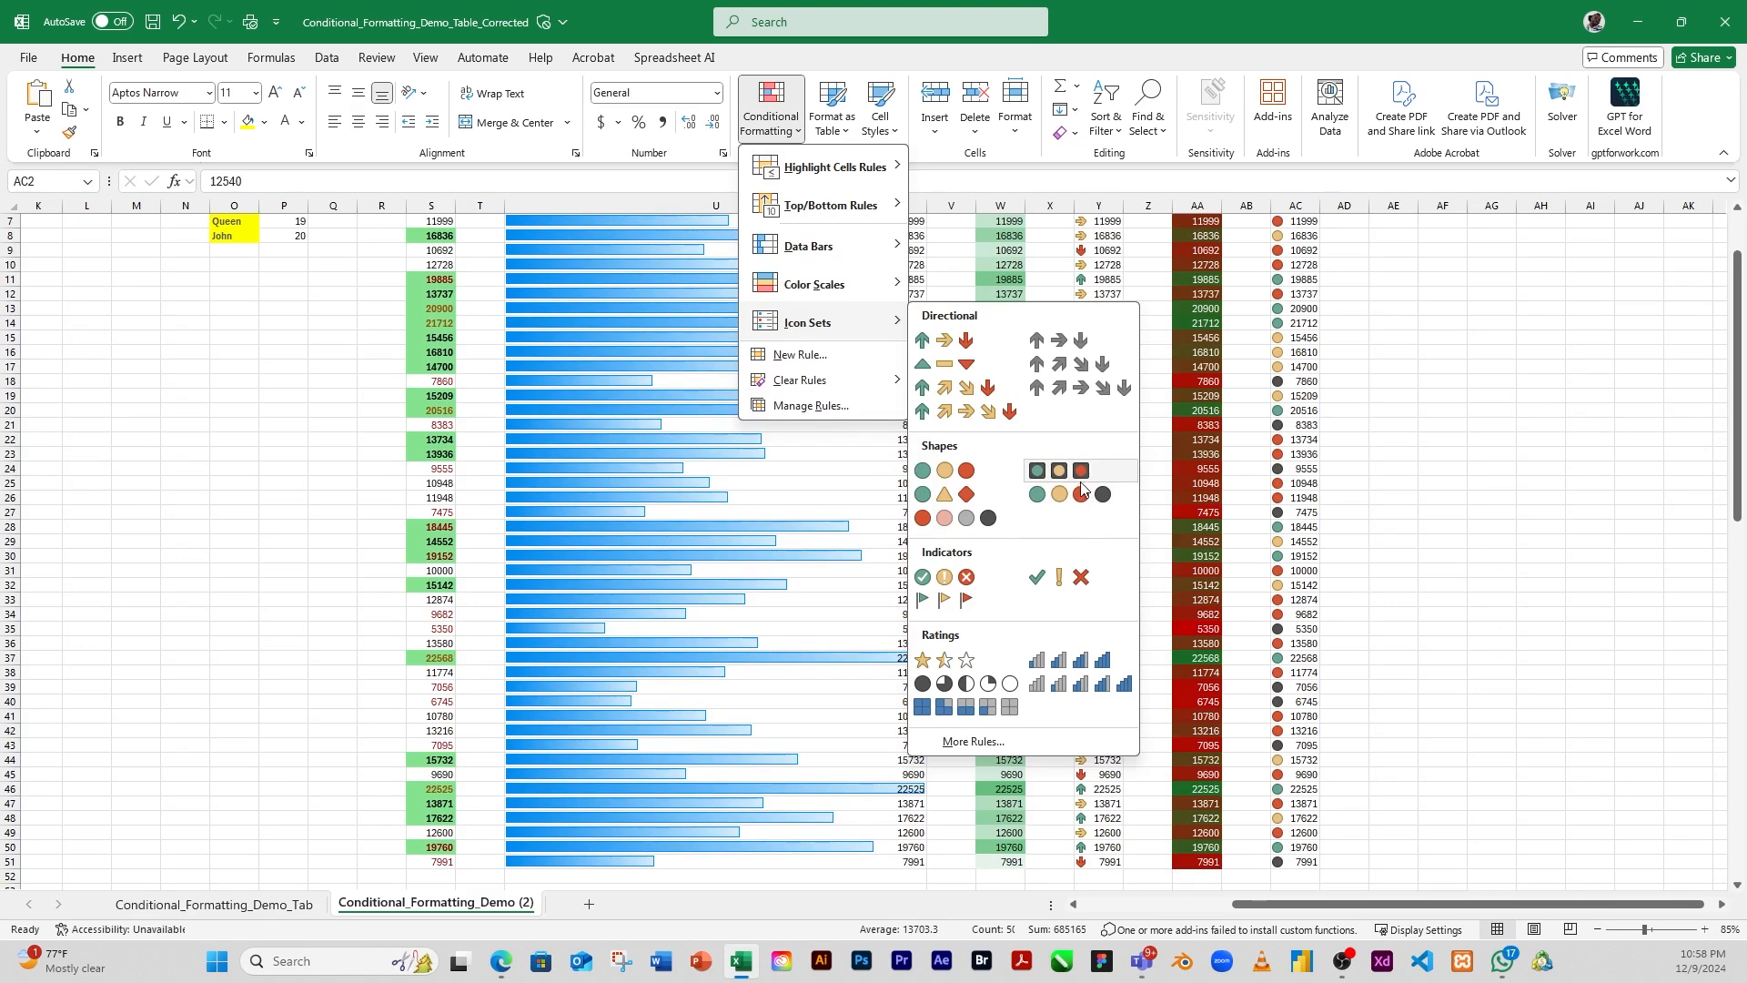
left_click(1081, 489)
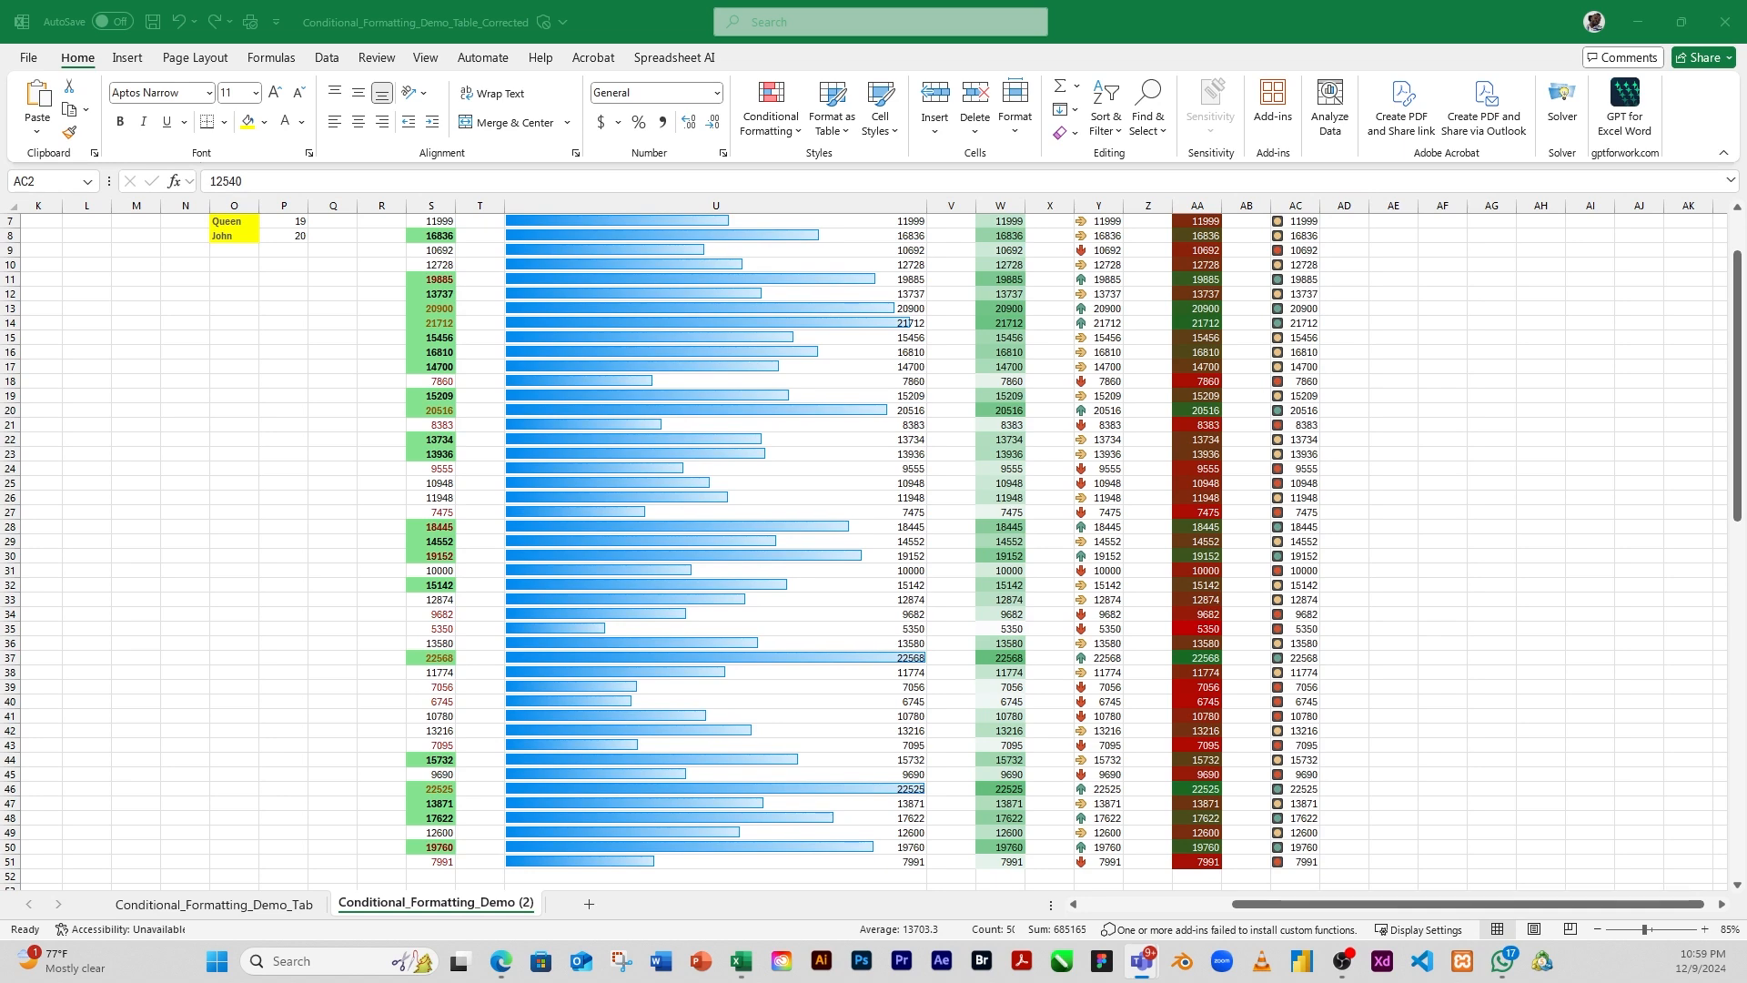
Open the Conditional Formatting Rules Manager for AC2:AC51 and select its icon set rule
scroll(1261, 354, "up", 2)
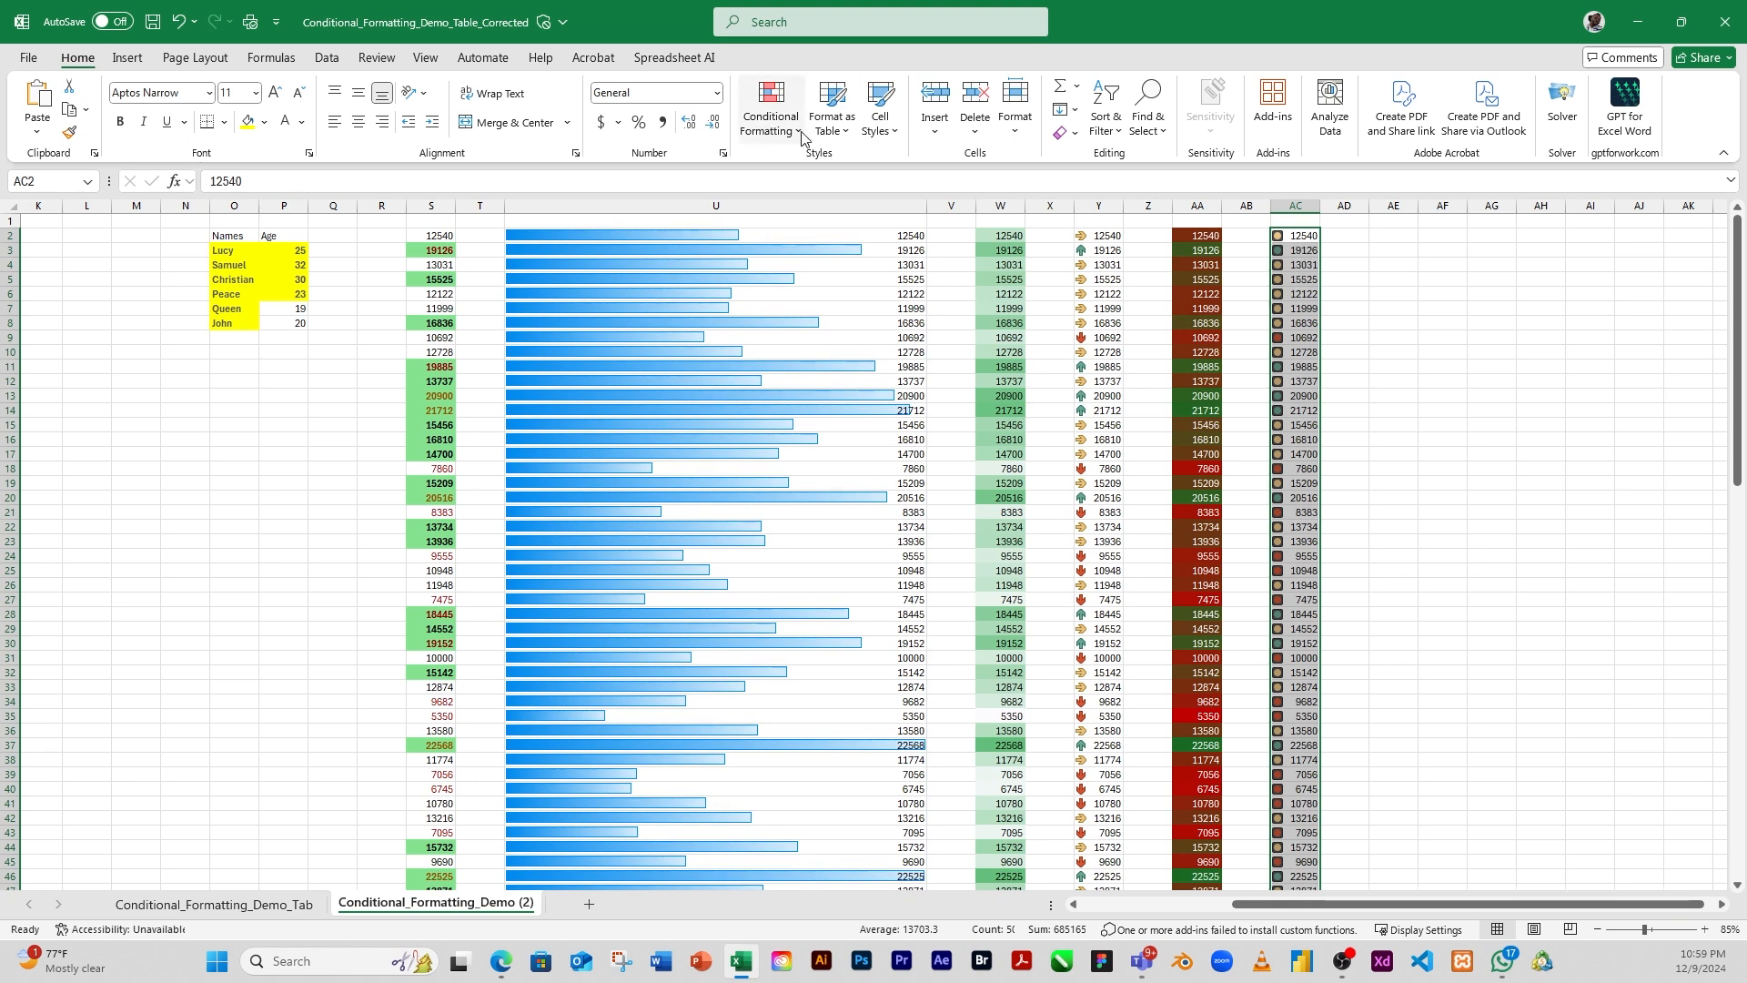
left_click(771, 116)
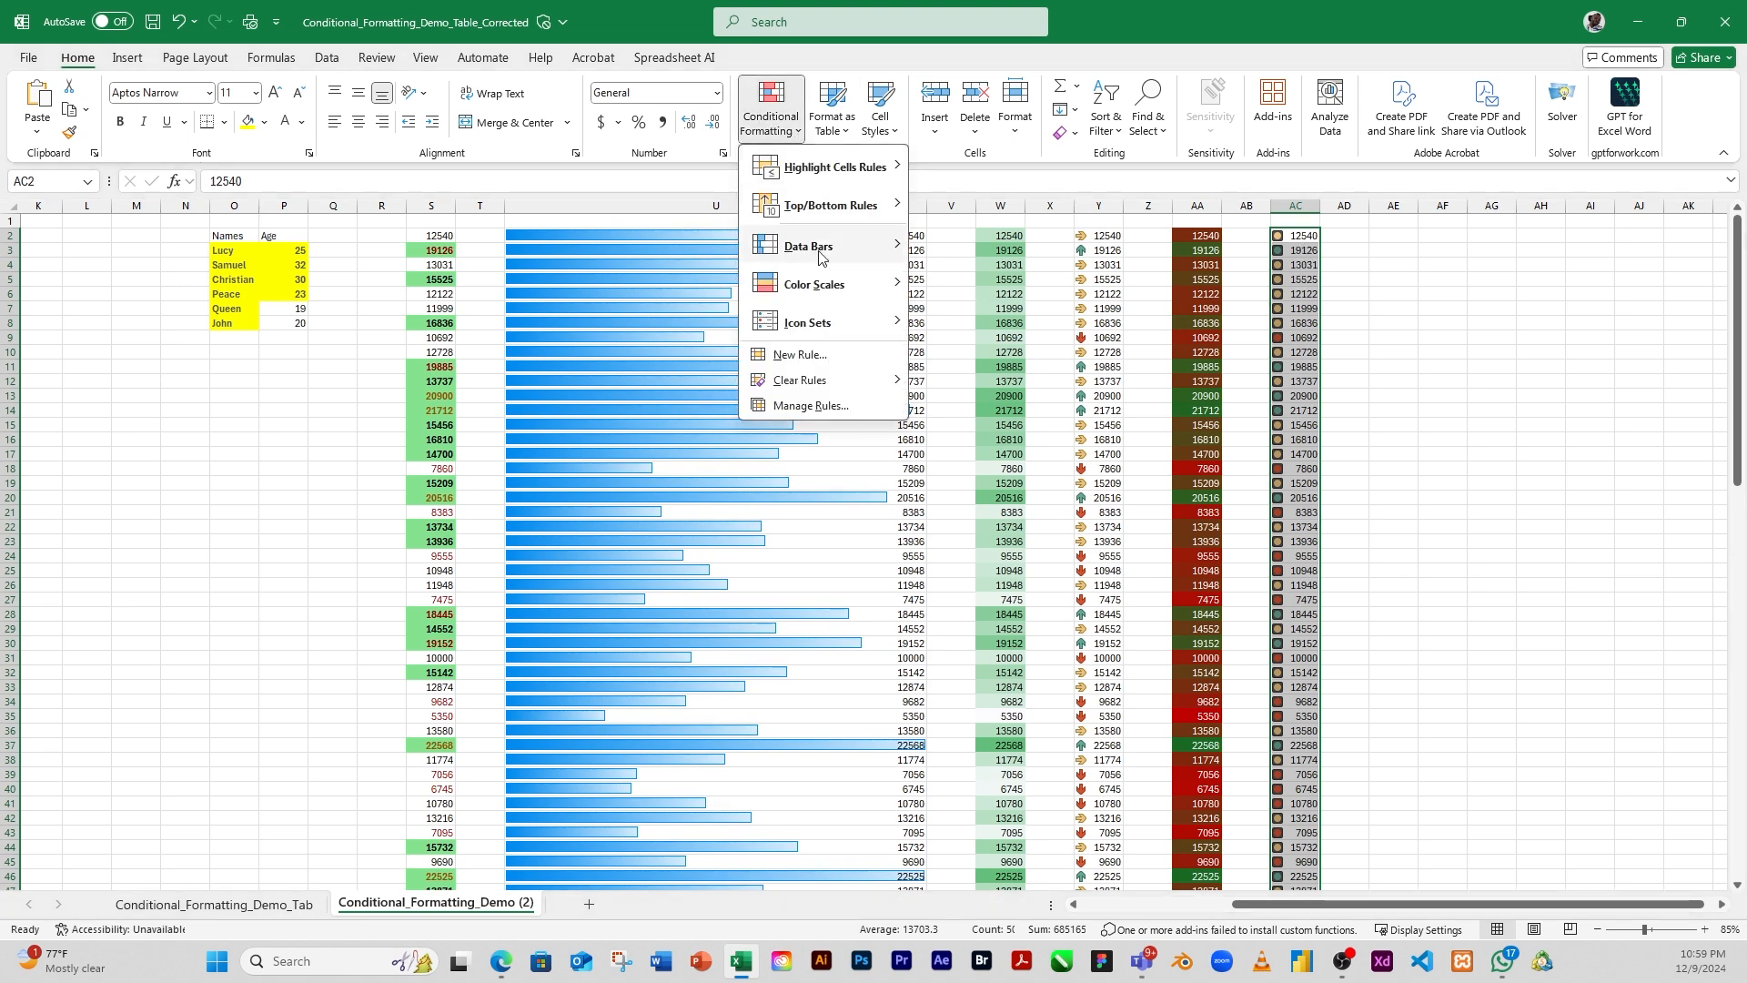
left_click(809, 404)
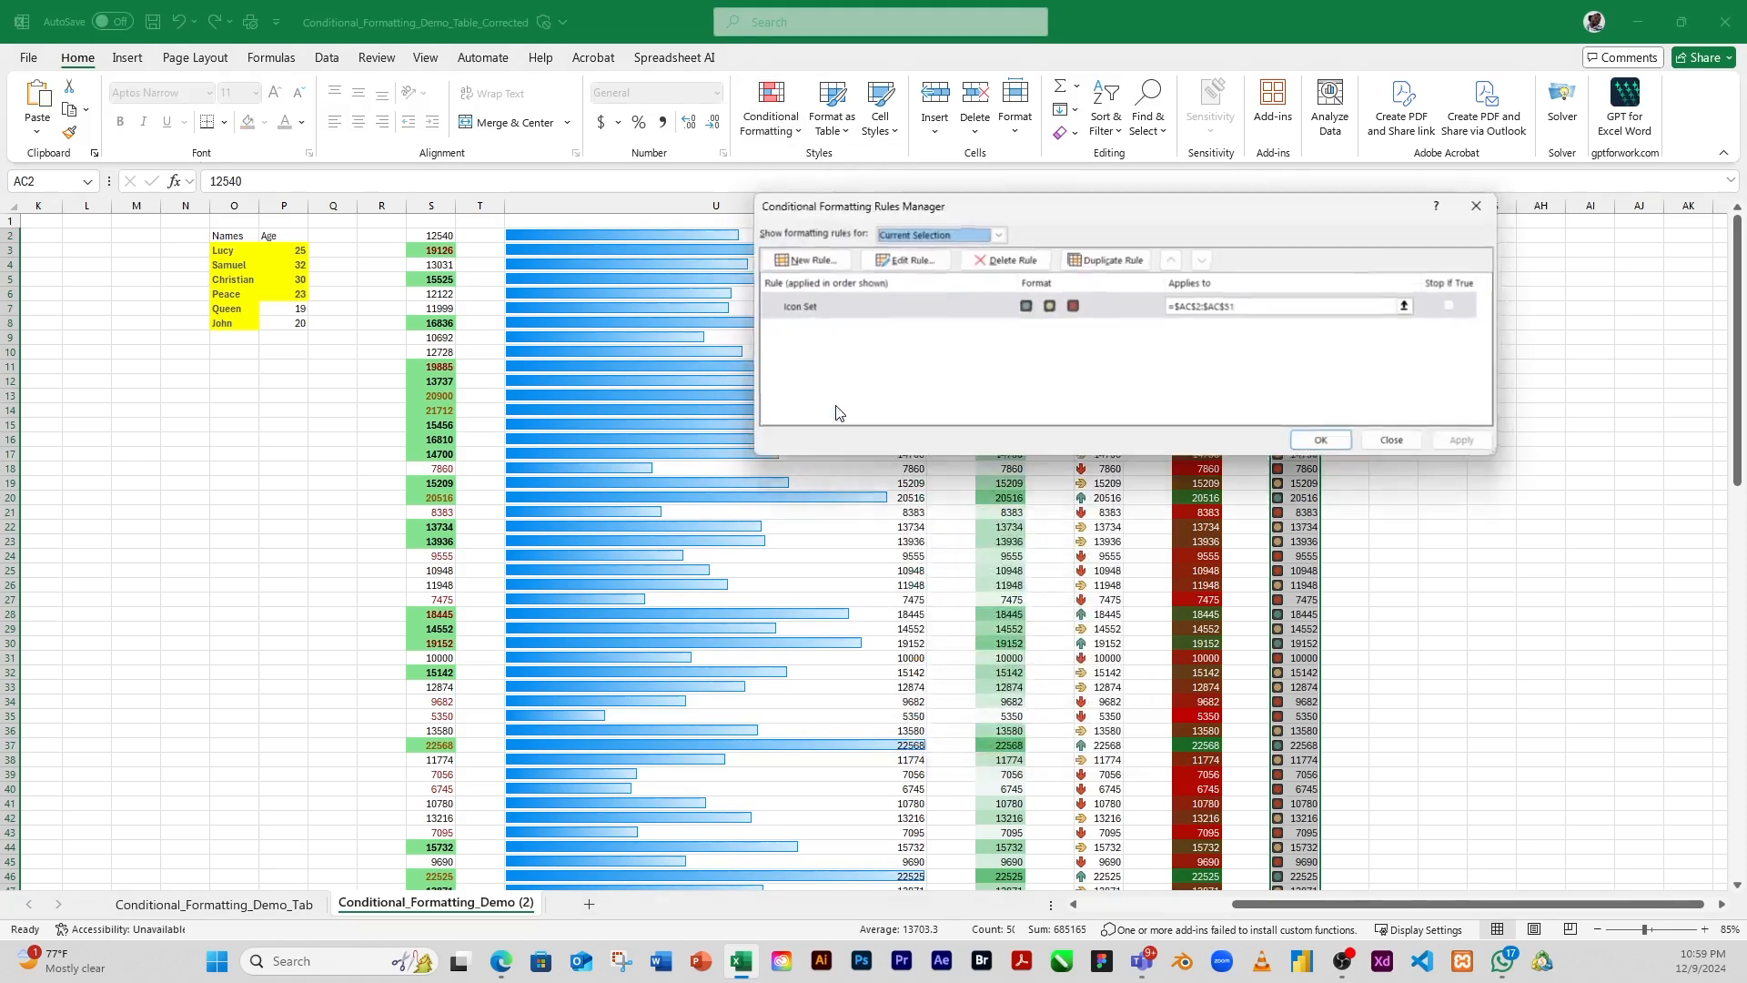
left_click(989, 306)
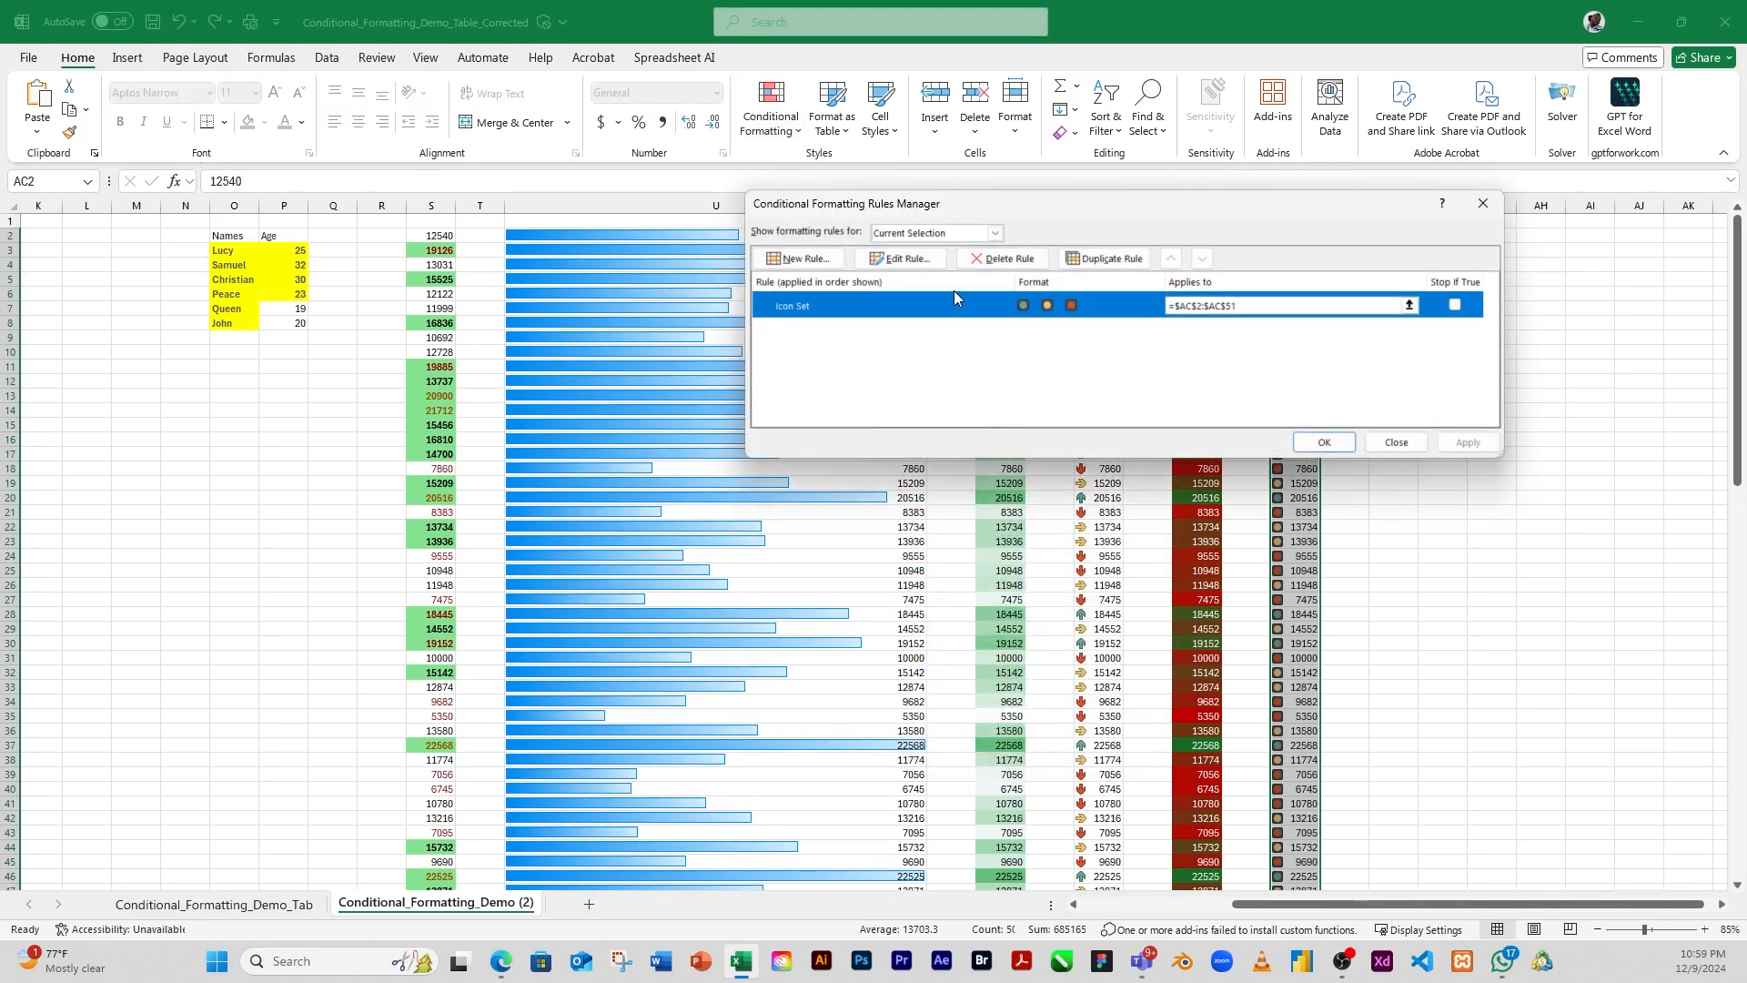
View the icon, value and type settings of the selected icon set rule and cancel without changes
double_click(1071, 313)
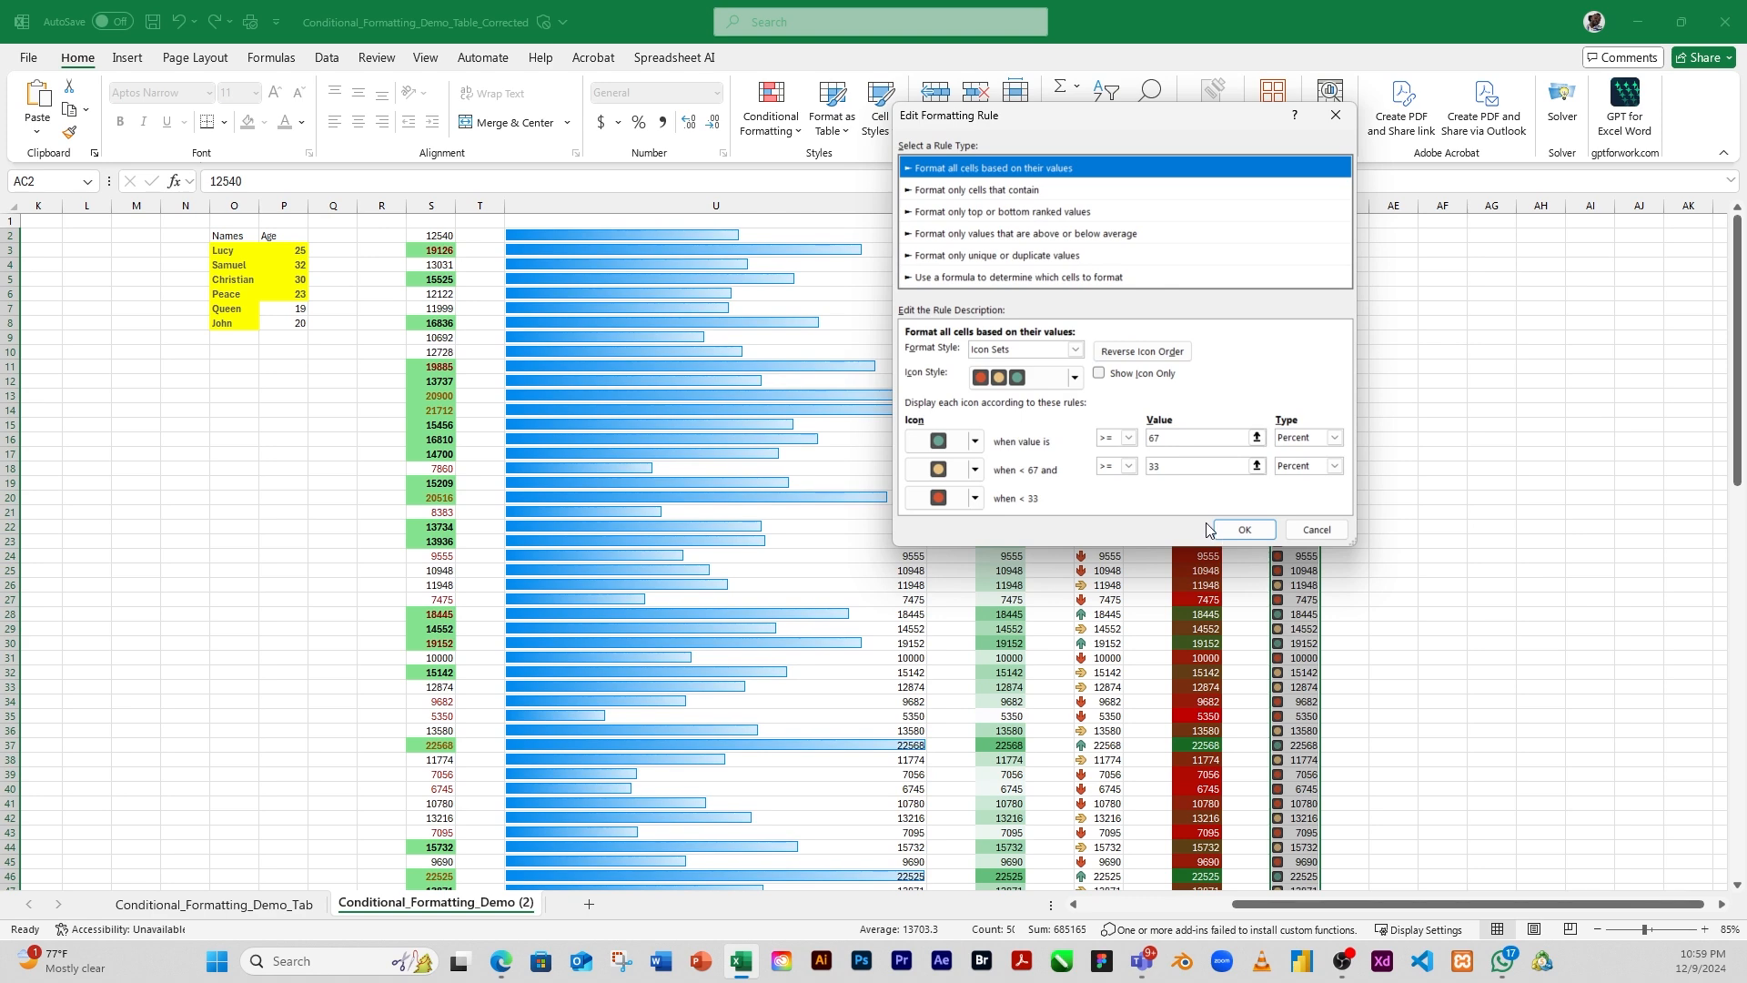
left_click(1317, 529)
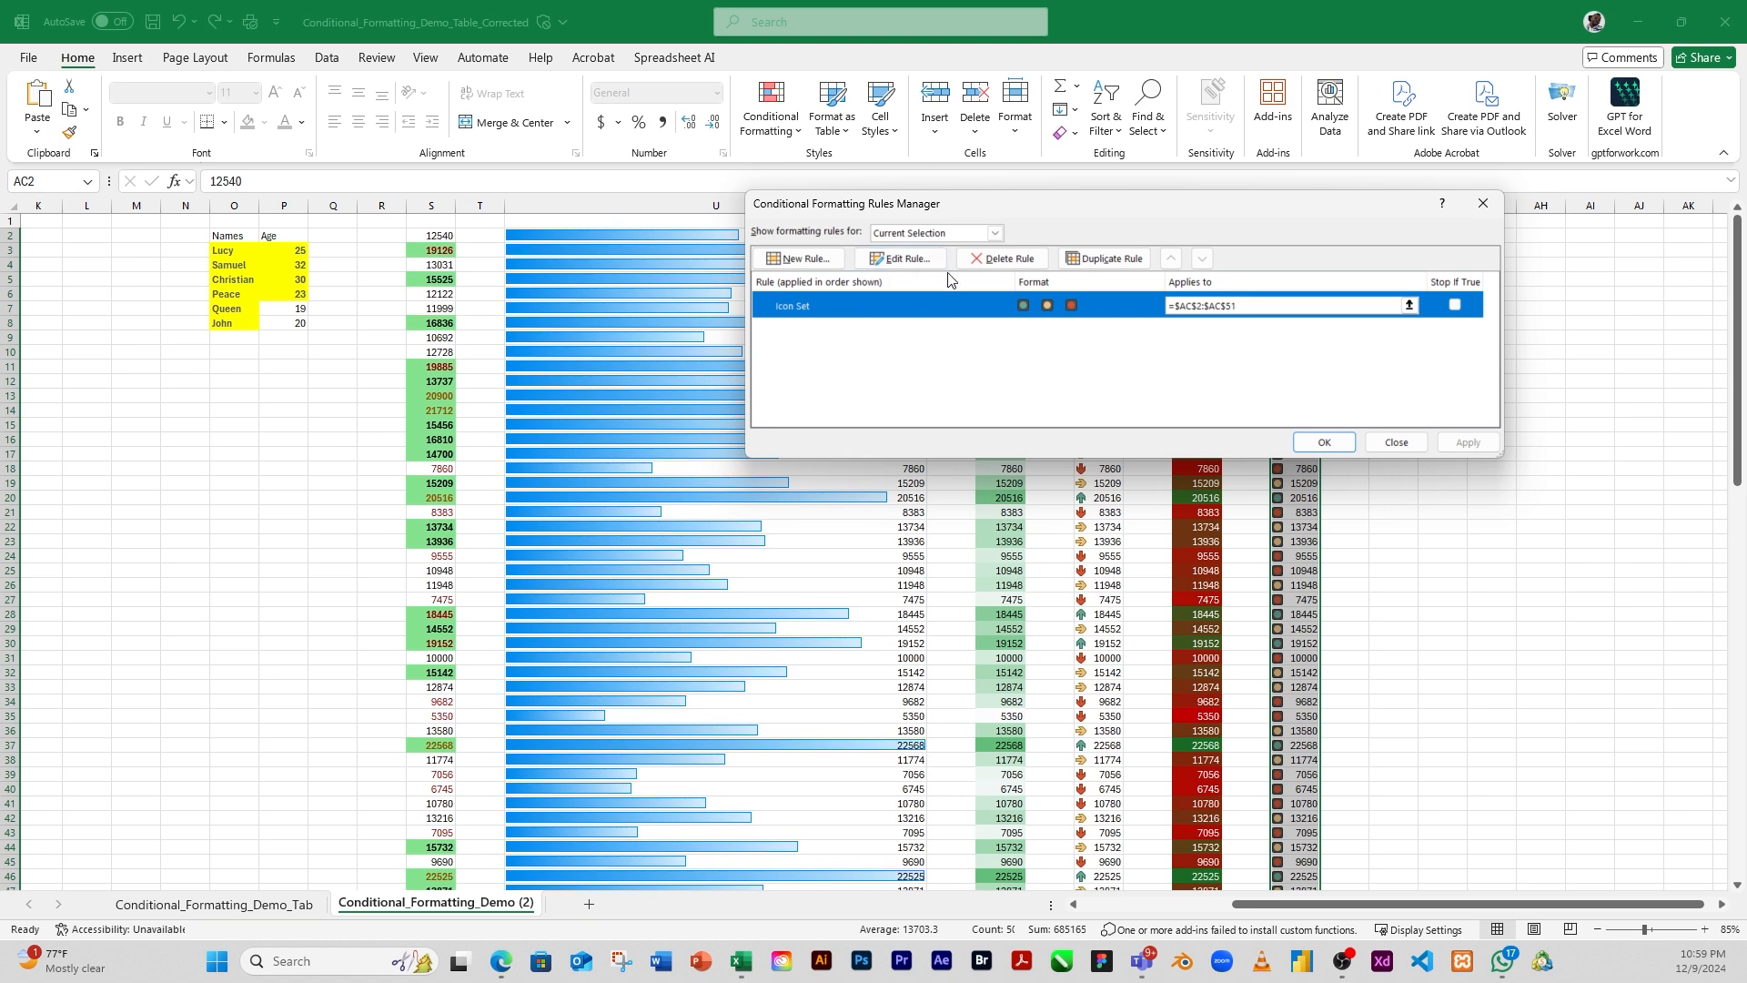
double_click(1096, 313)
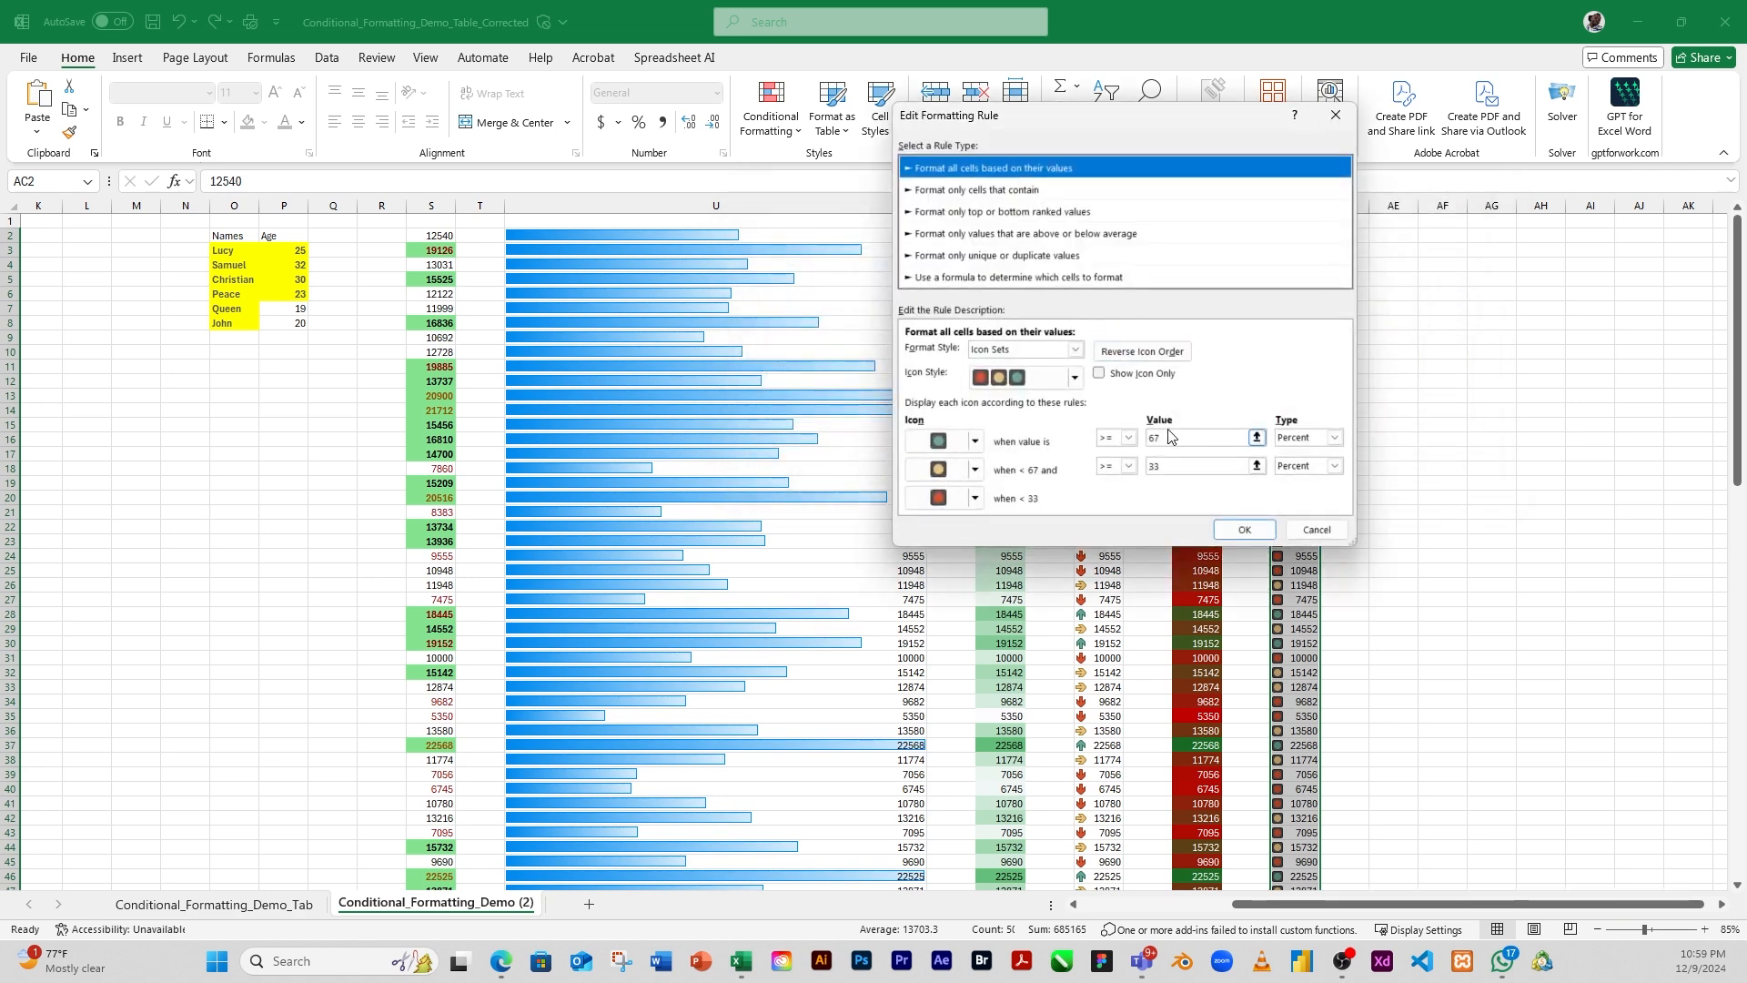
left_click(1317, 530)
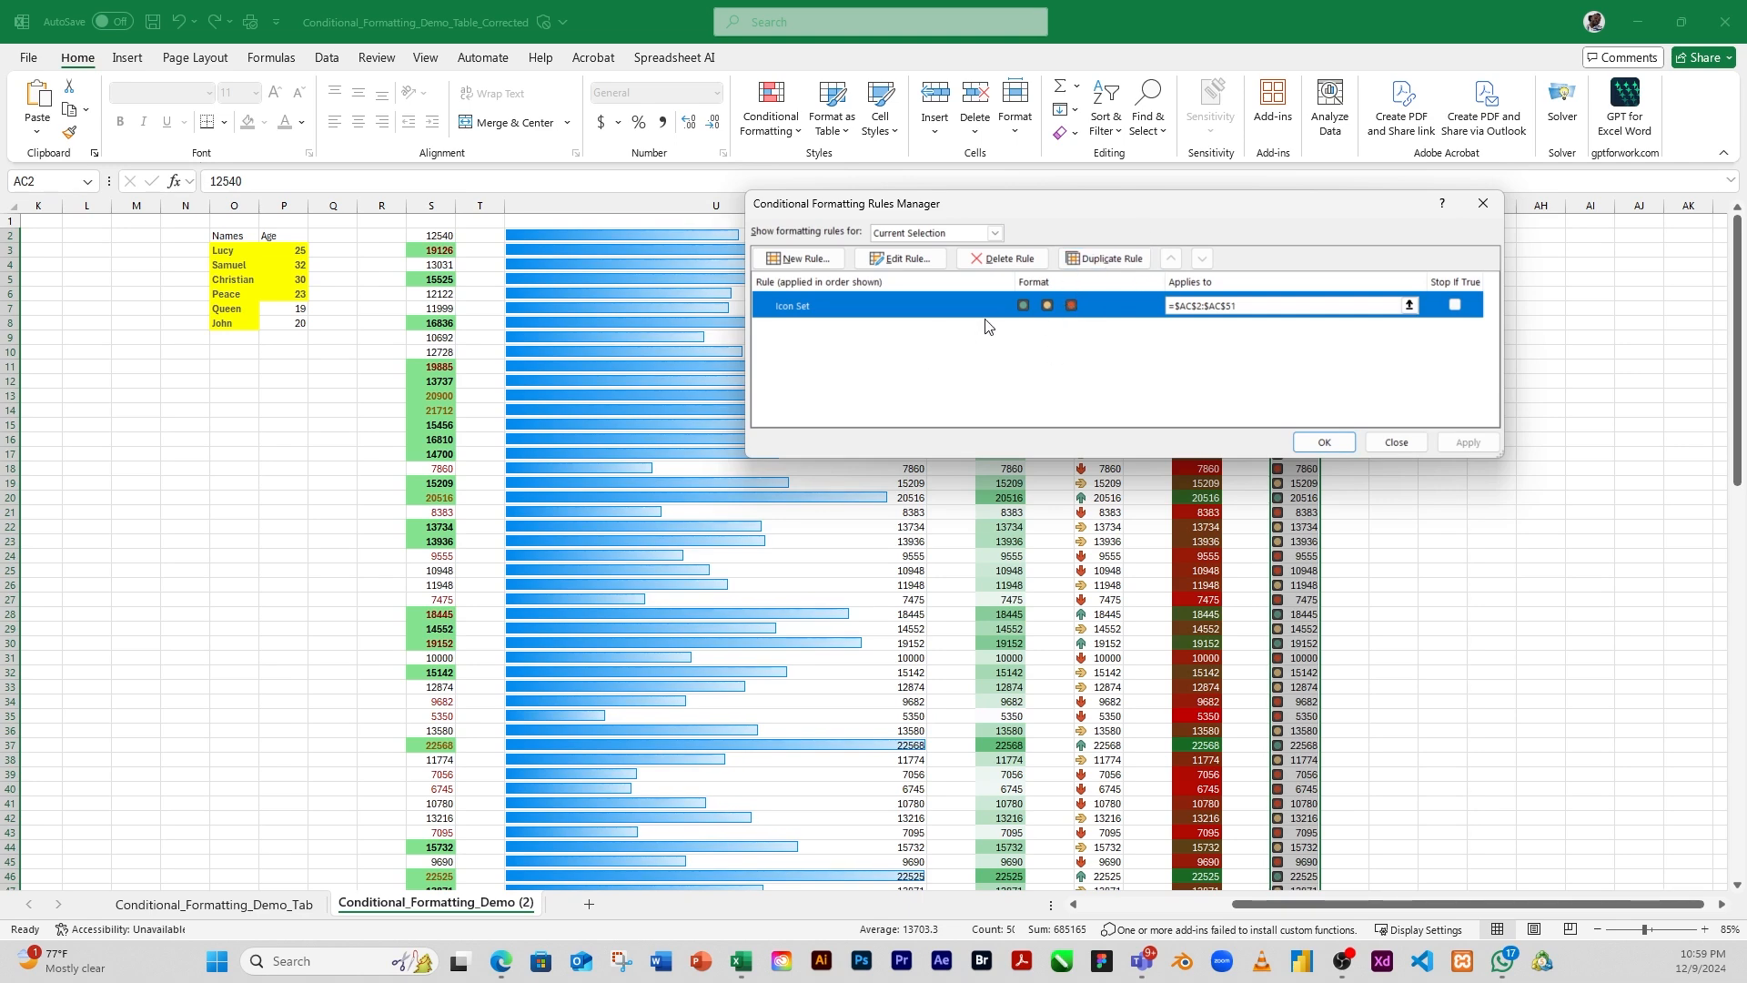
Change the AC2:AC51 rule's icons to a circled green check for the top threshold, yellow exclamation for the middle and red cross for the lowest
left_click(907, 261)
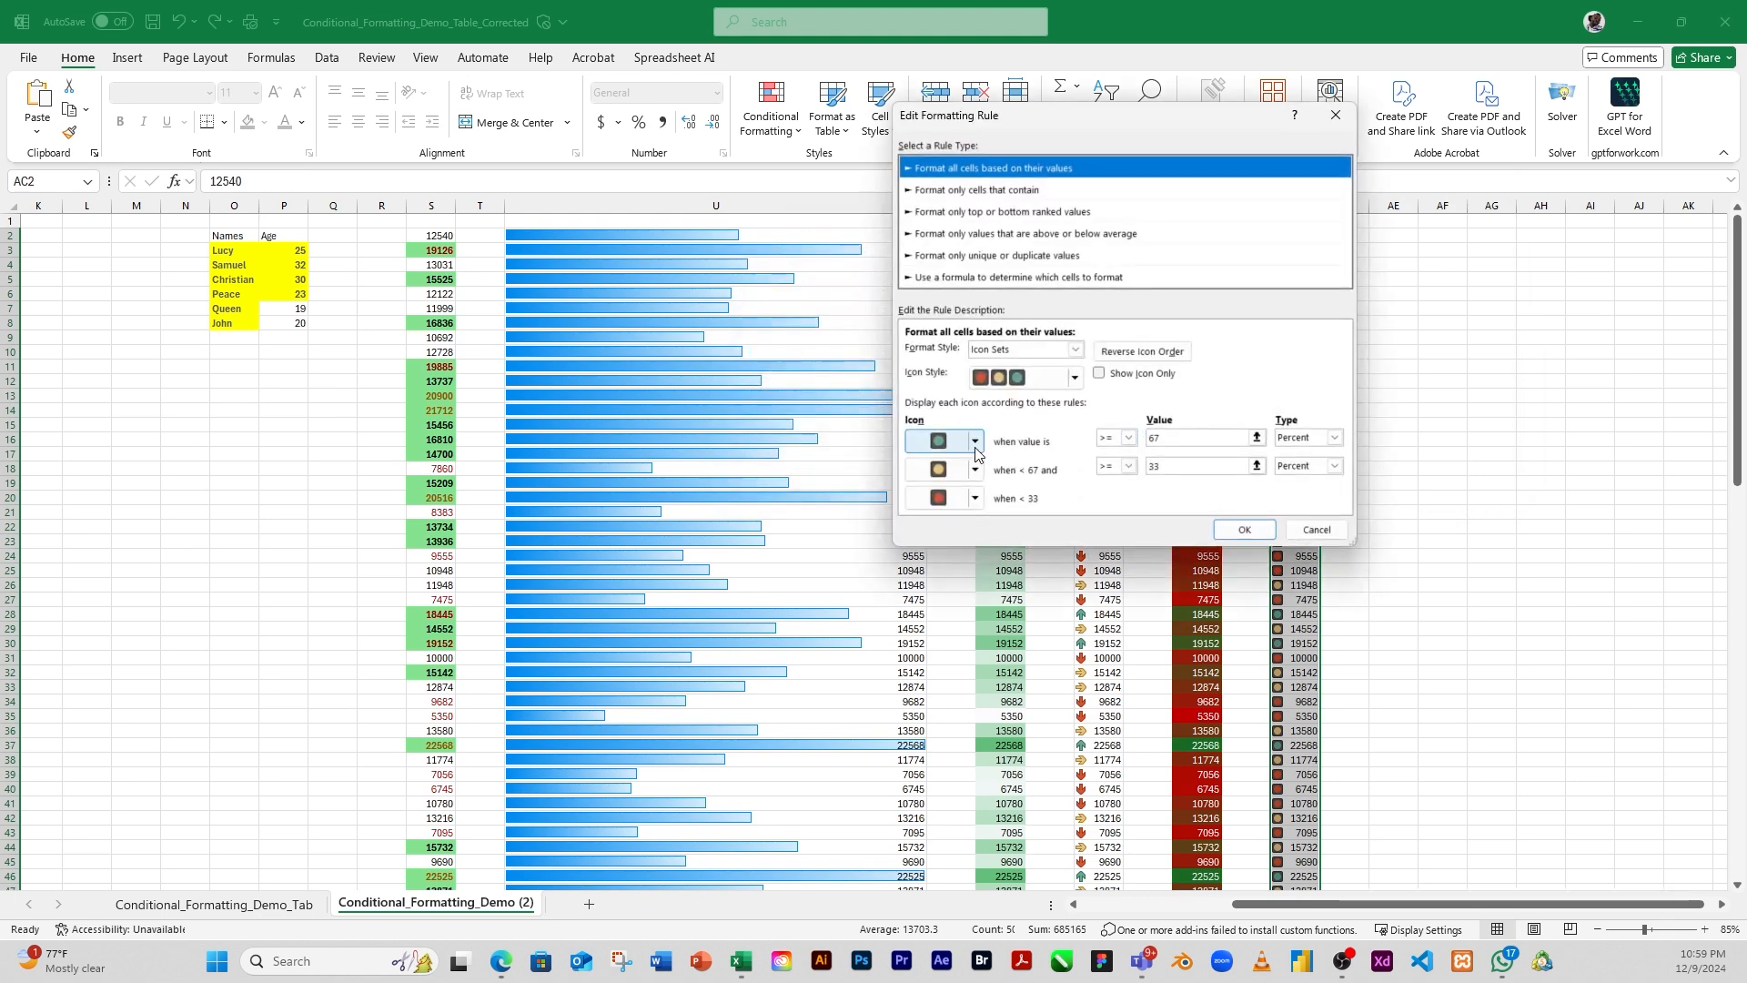
left_click(975, 443)
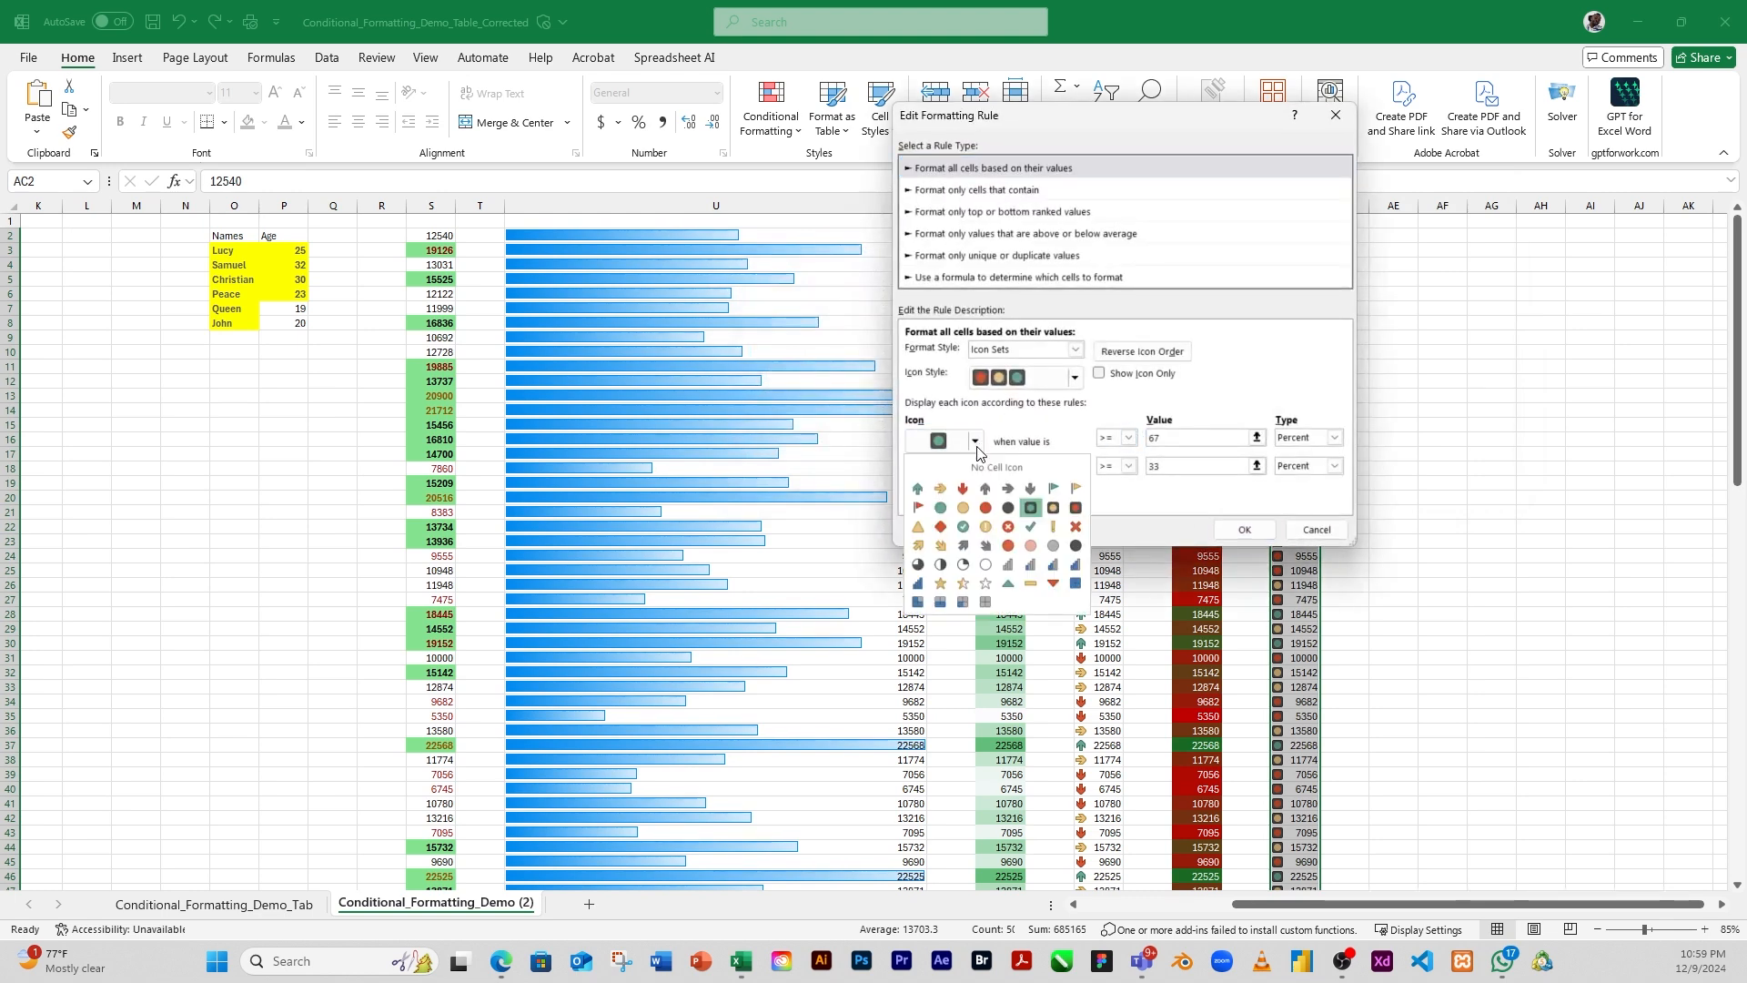
left_click(963, 526)
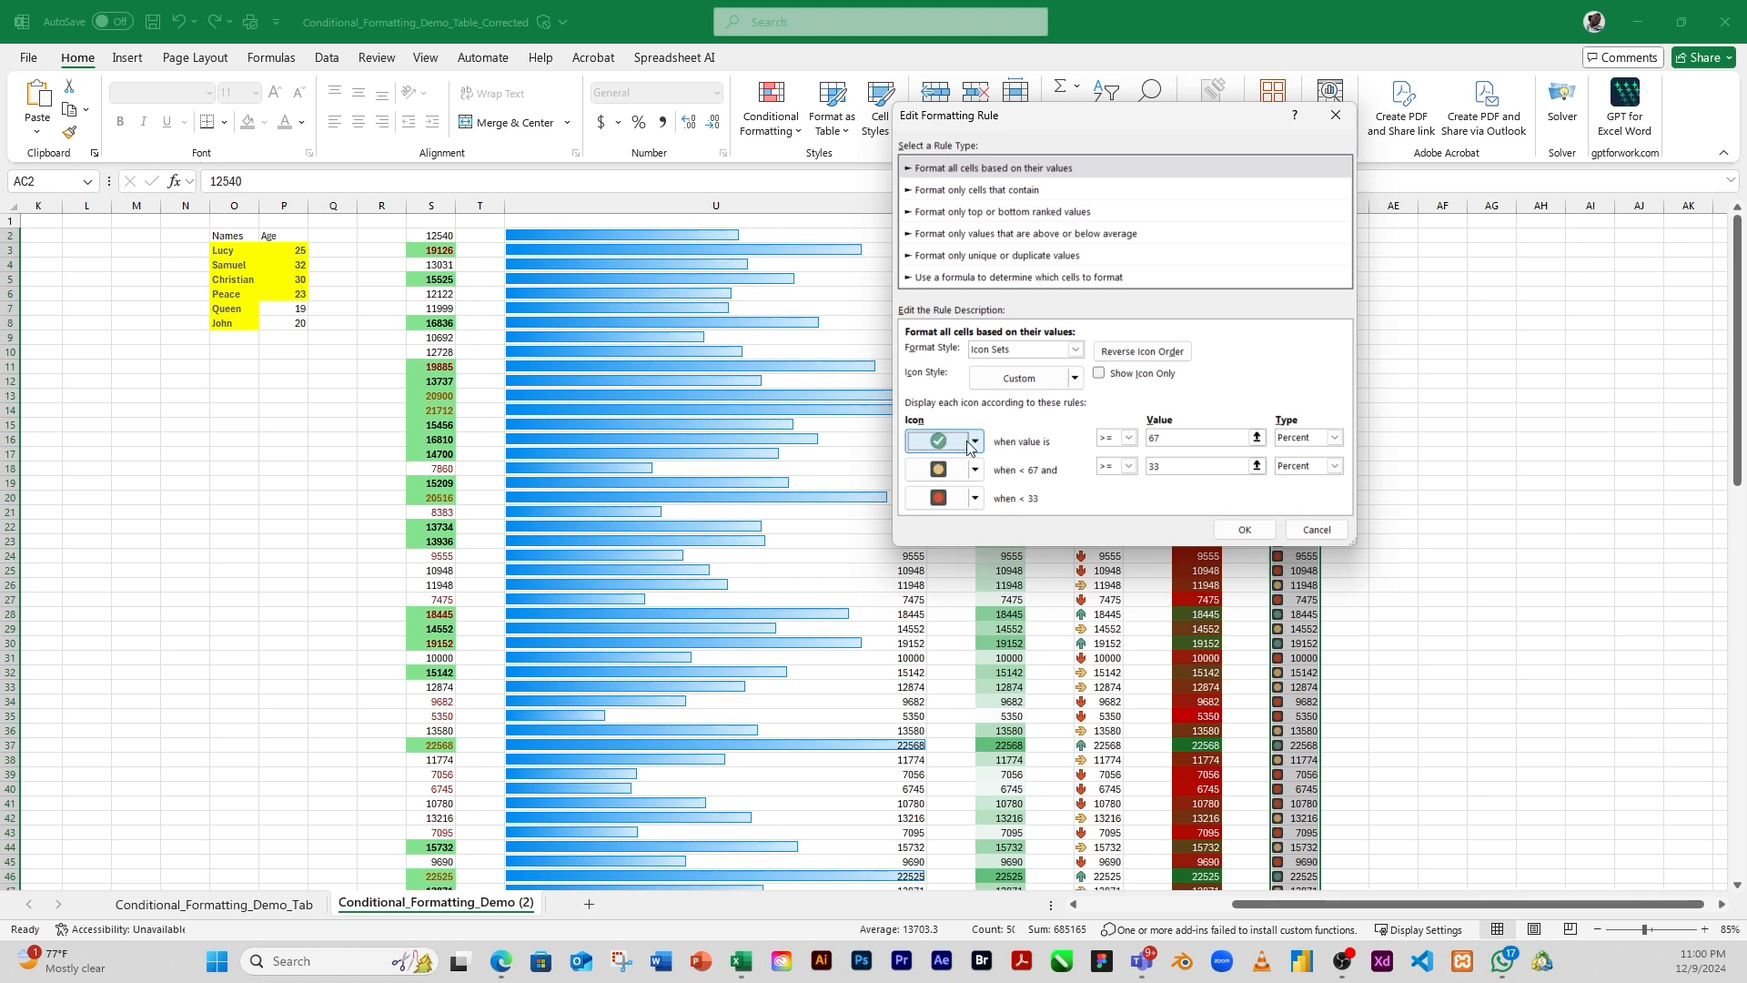
left_click(974, 471)
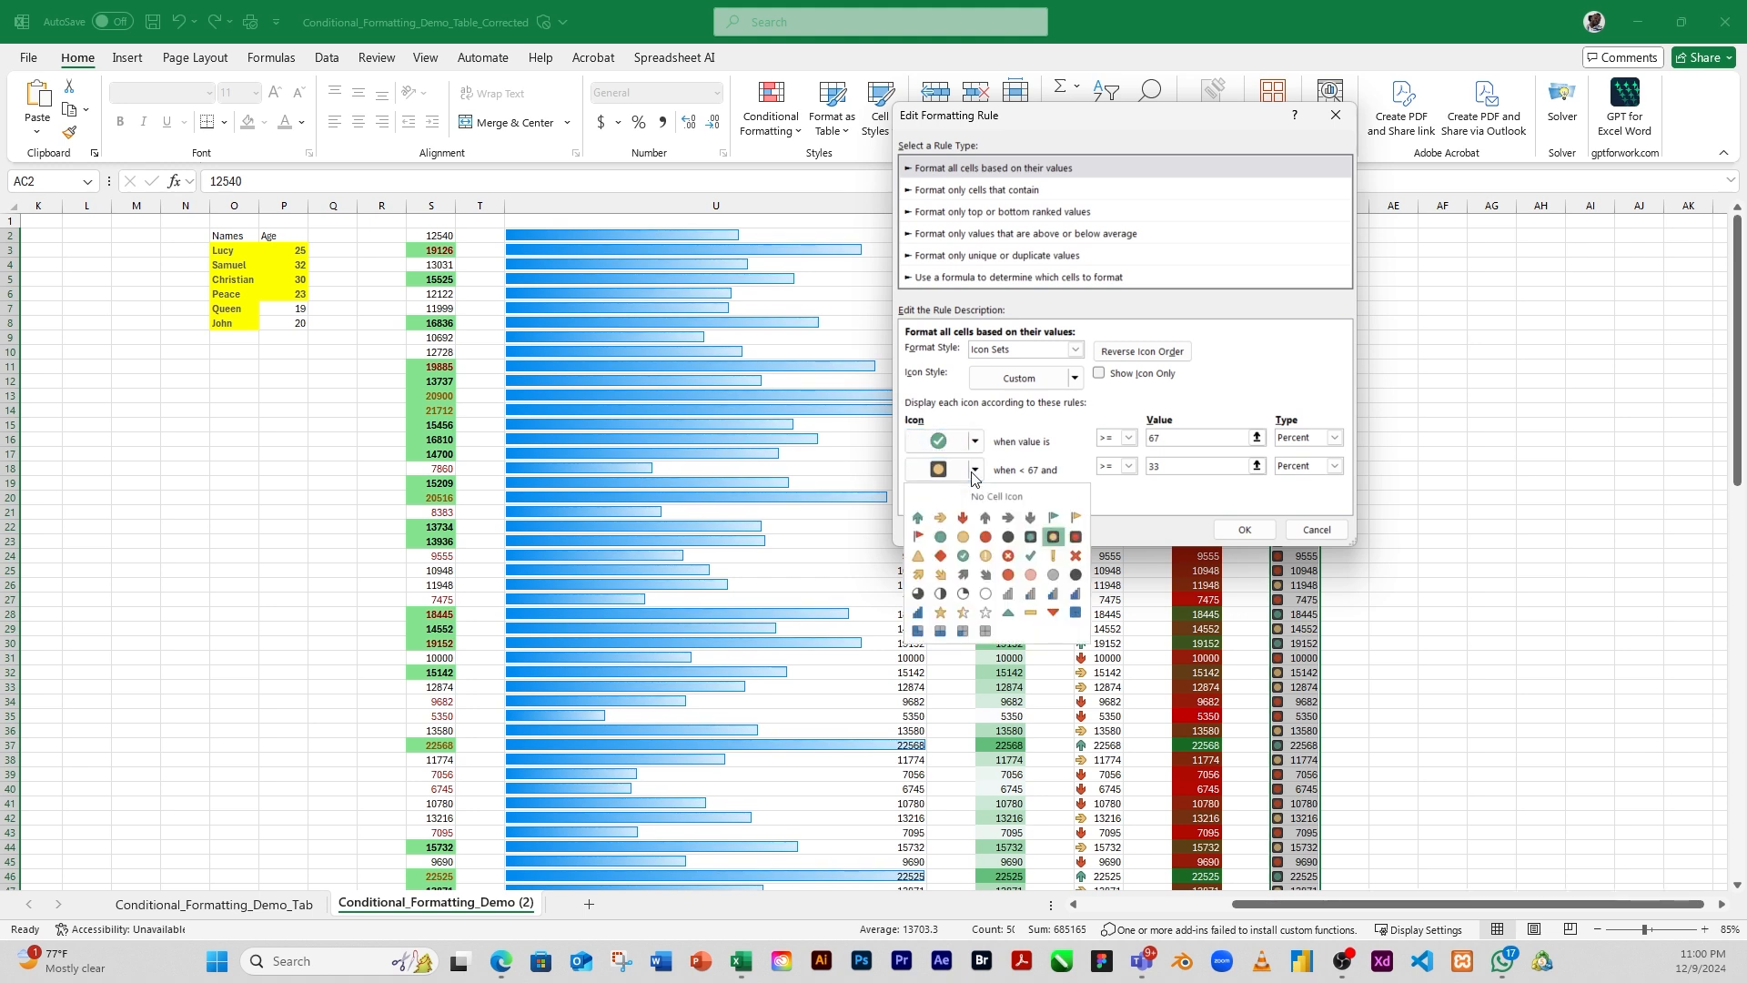
left_click(983, 557)
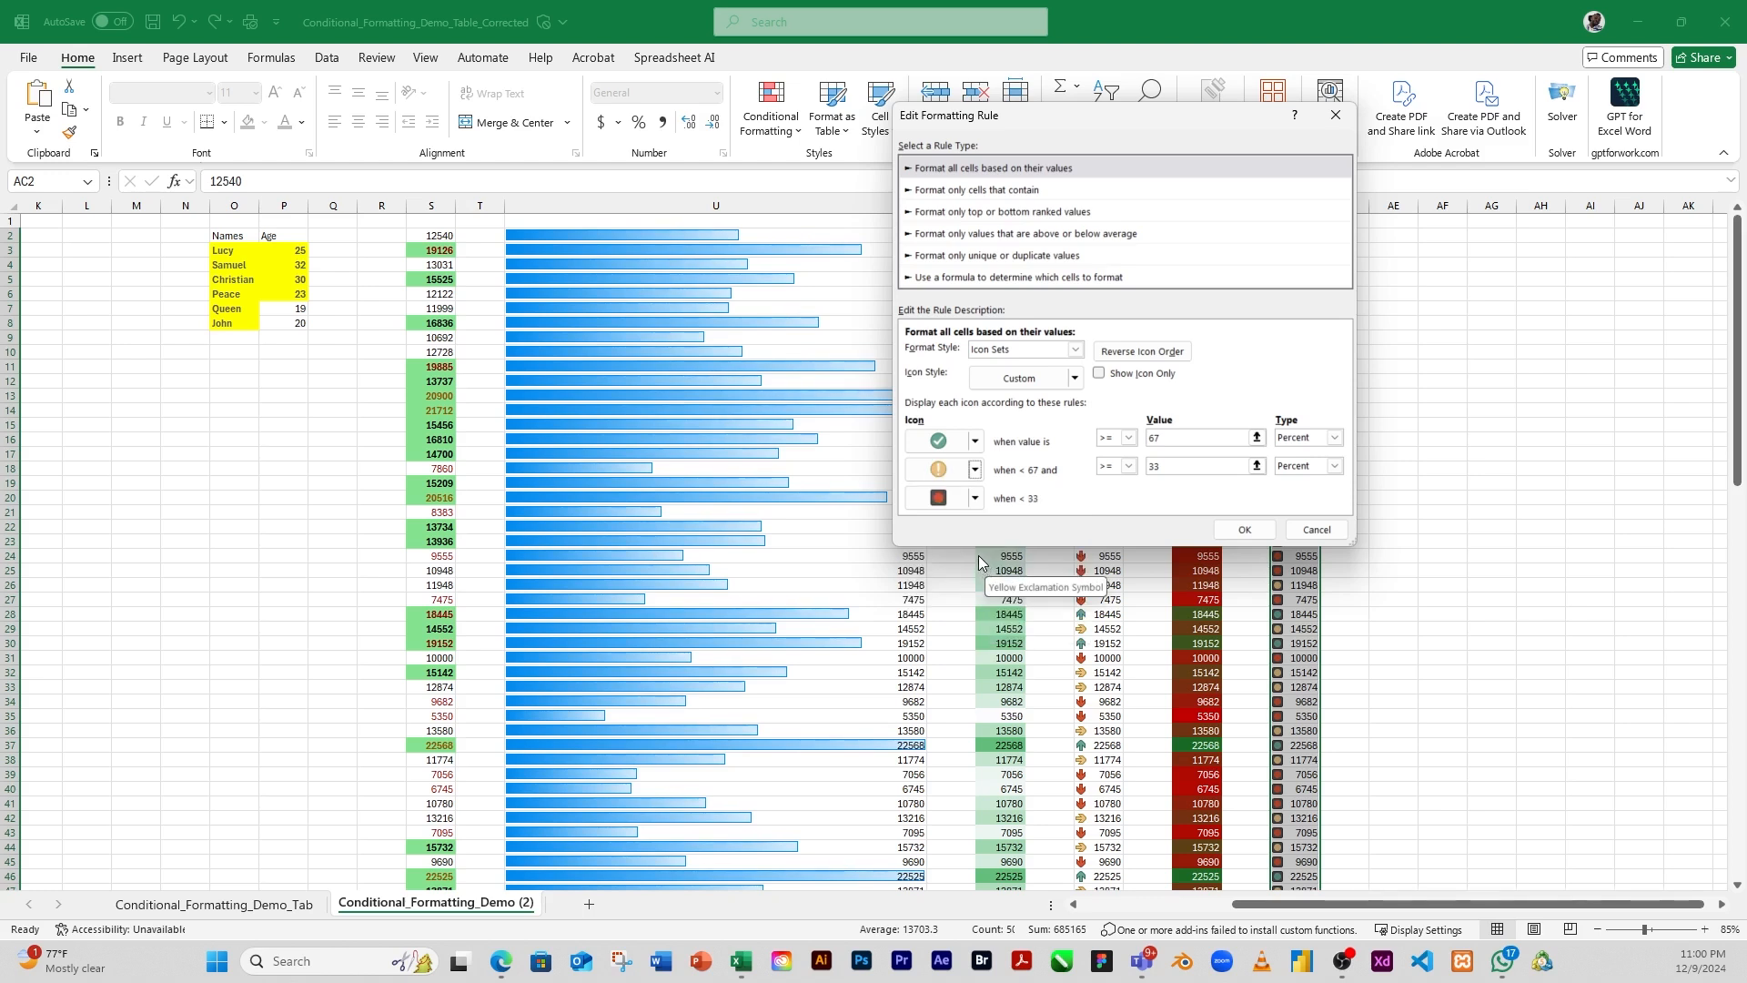
left_click(977, 498)
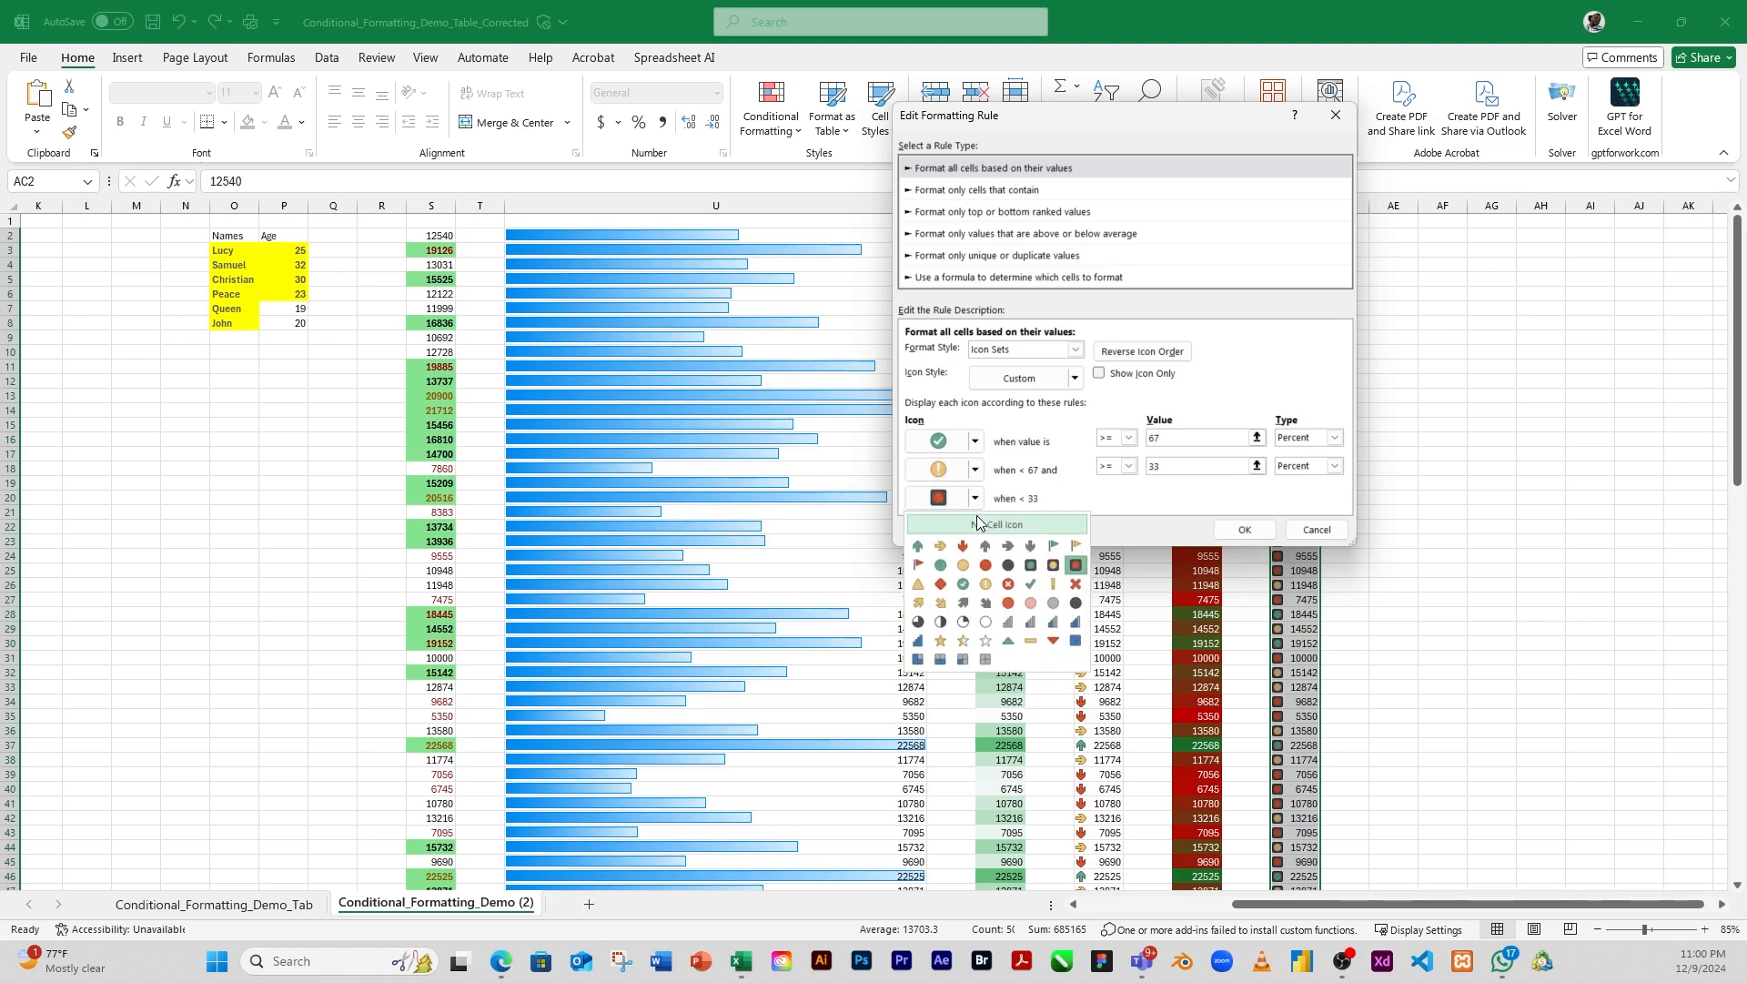
left_click(1006, 587)
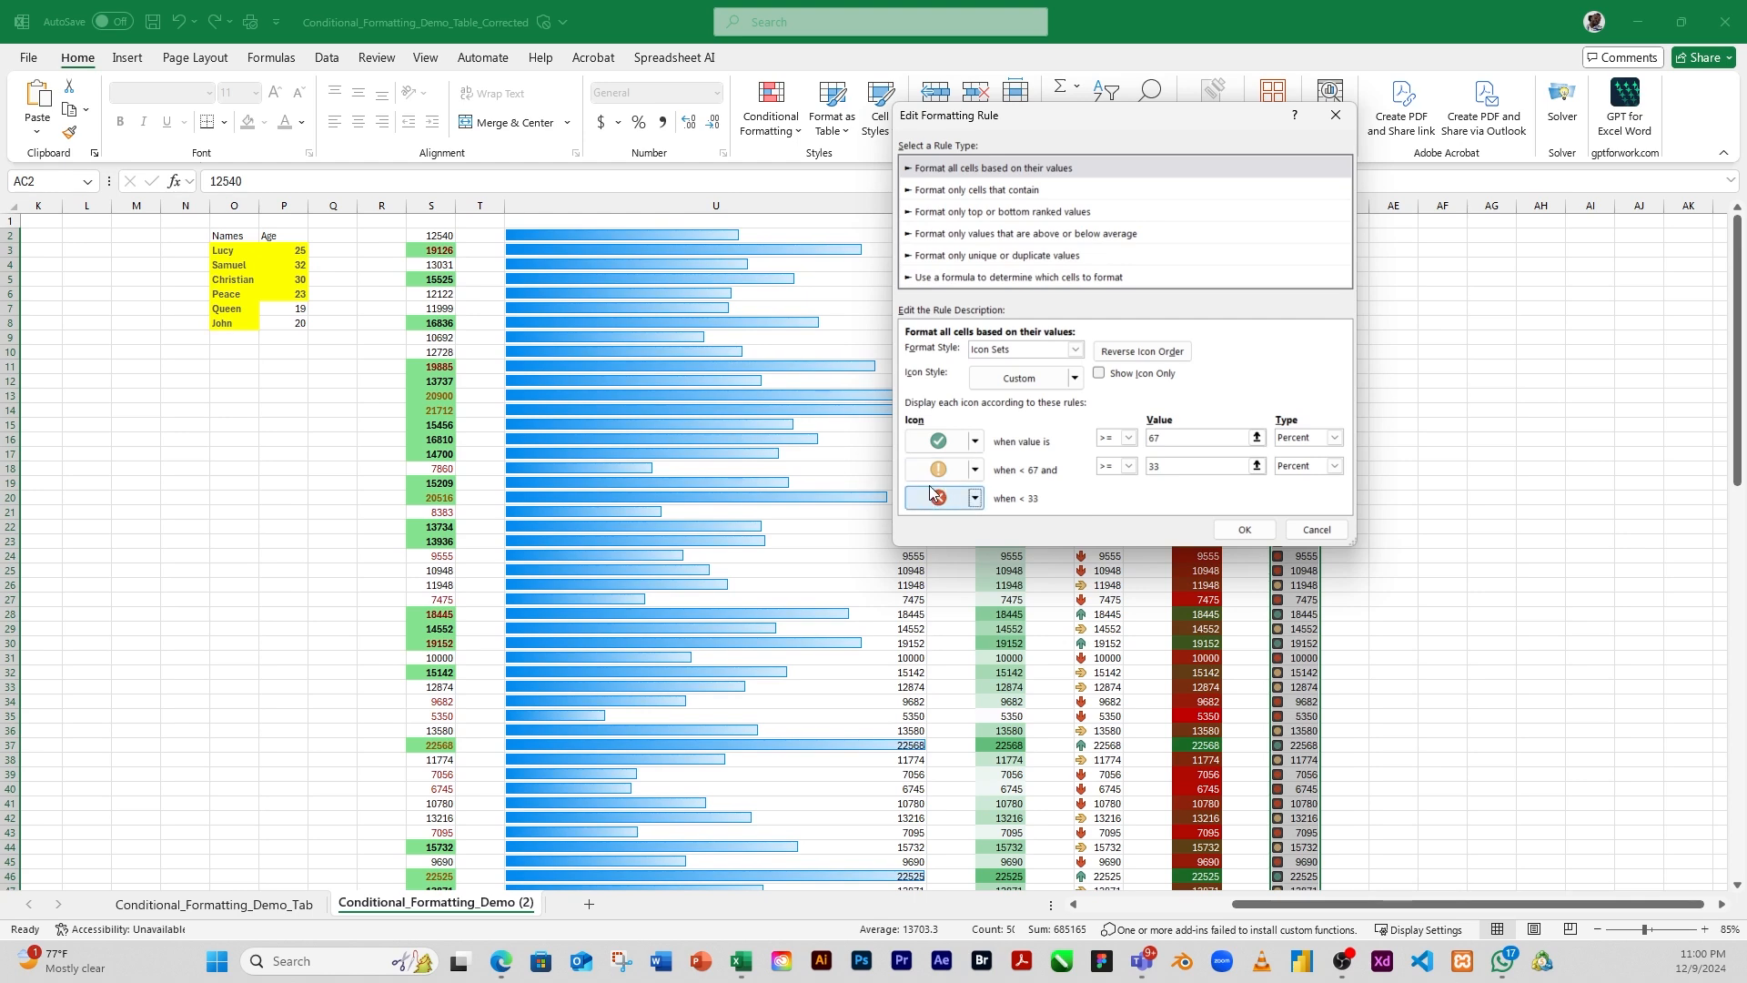
left_click(1246, 529)
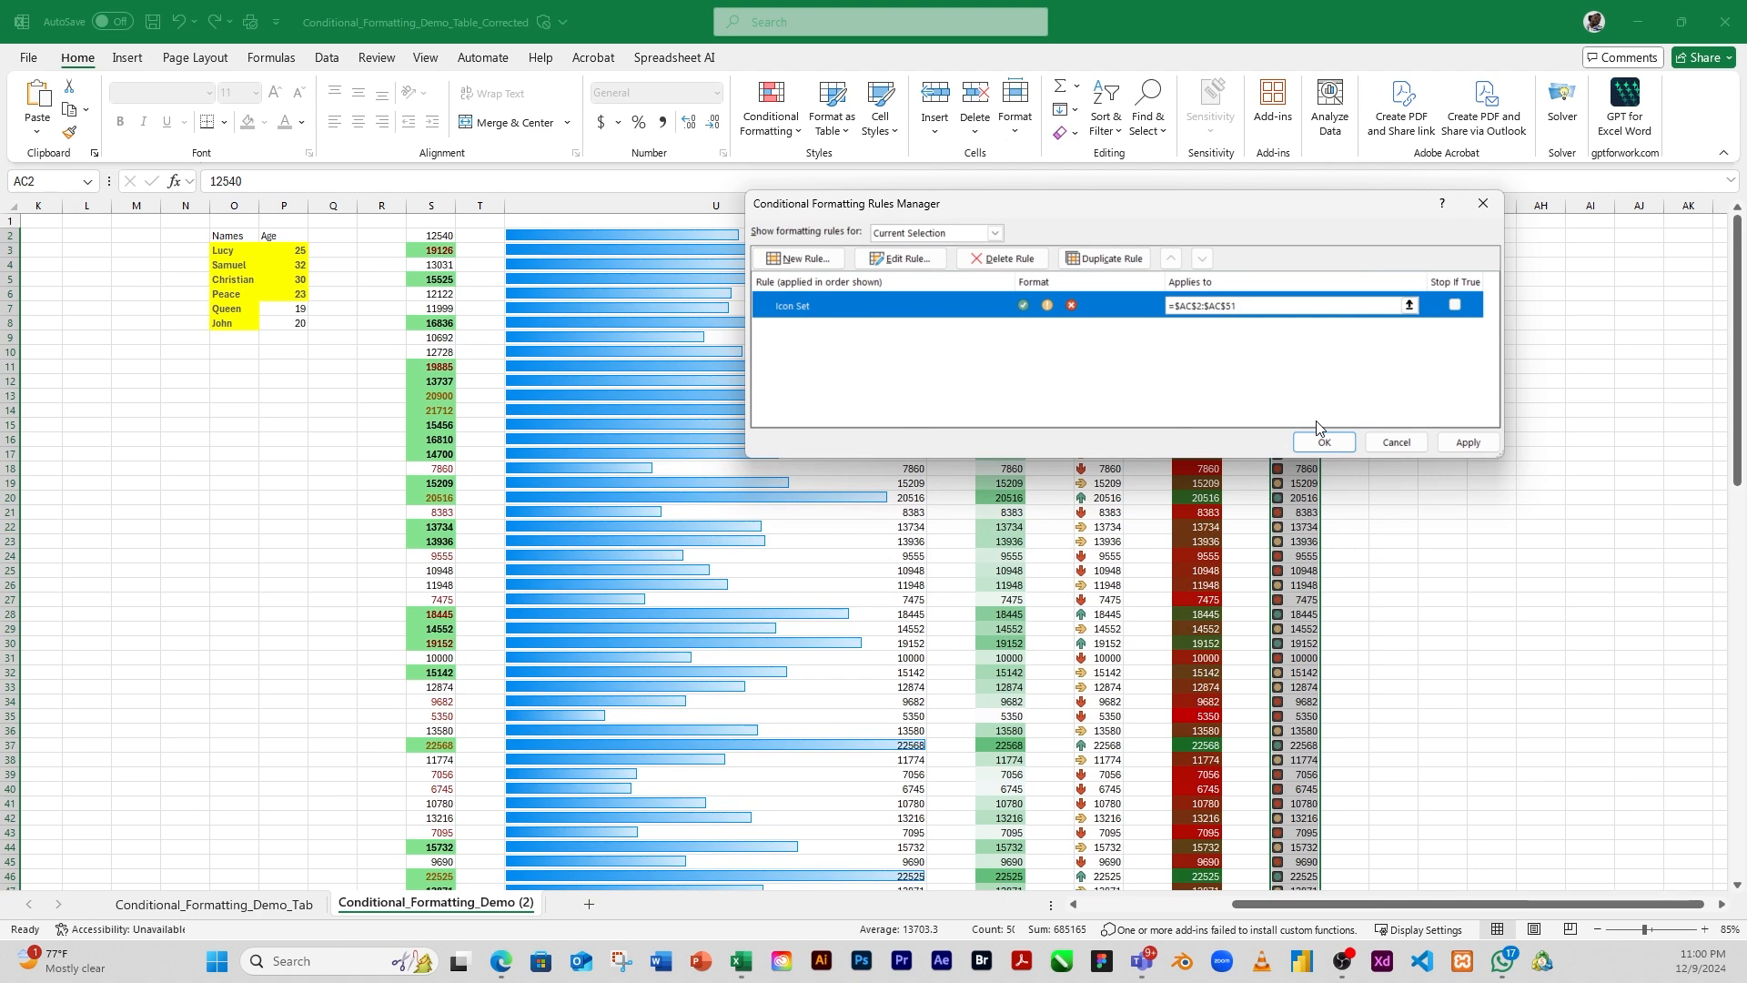
left_click(1324, 441)
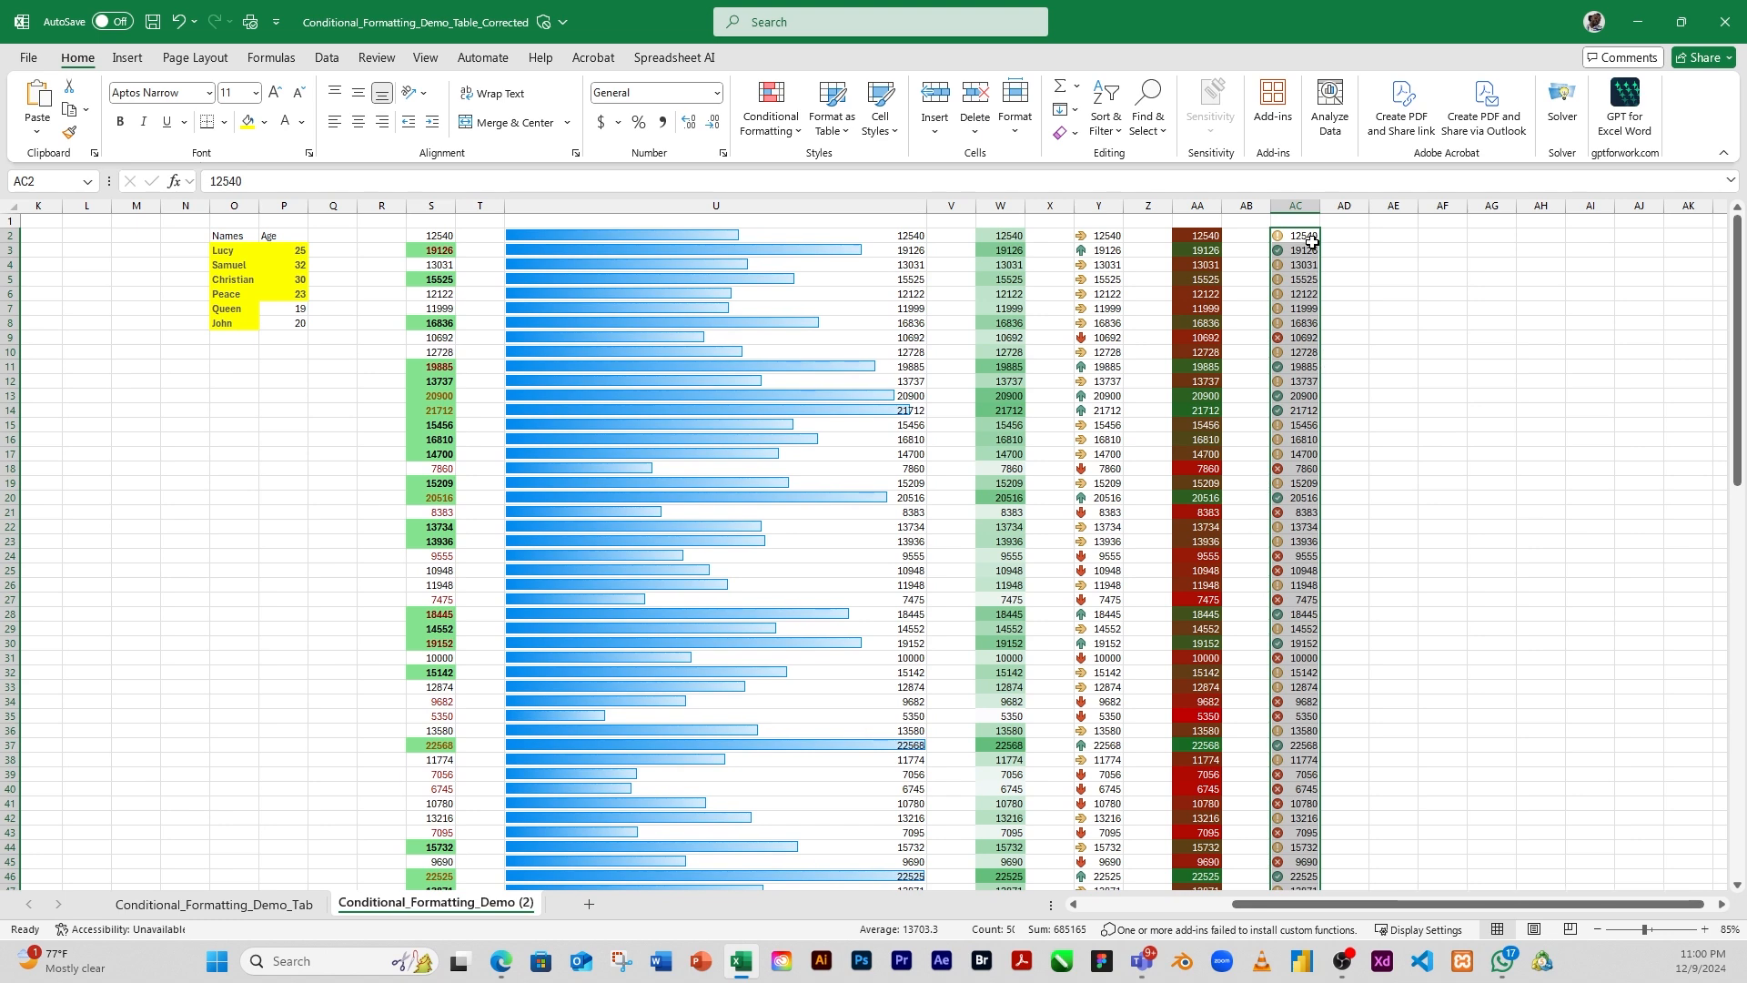
Select the revenue values in AC2:AC51 and examine the custom check, exclamation and cross icons beside individual values
left_click_drag(1307, 261, 1301, 242)
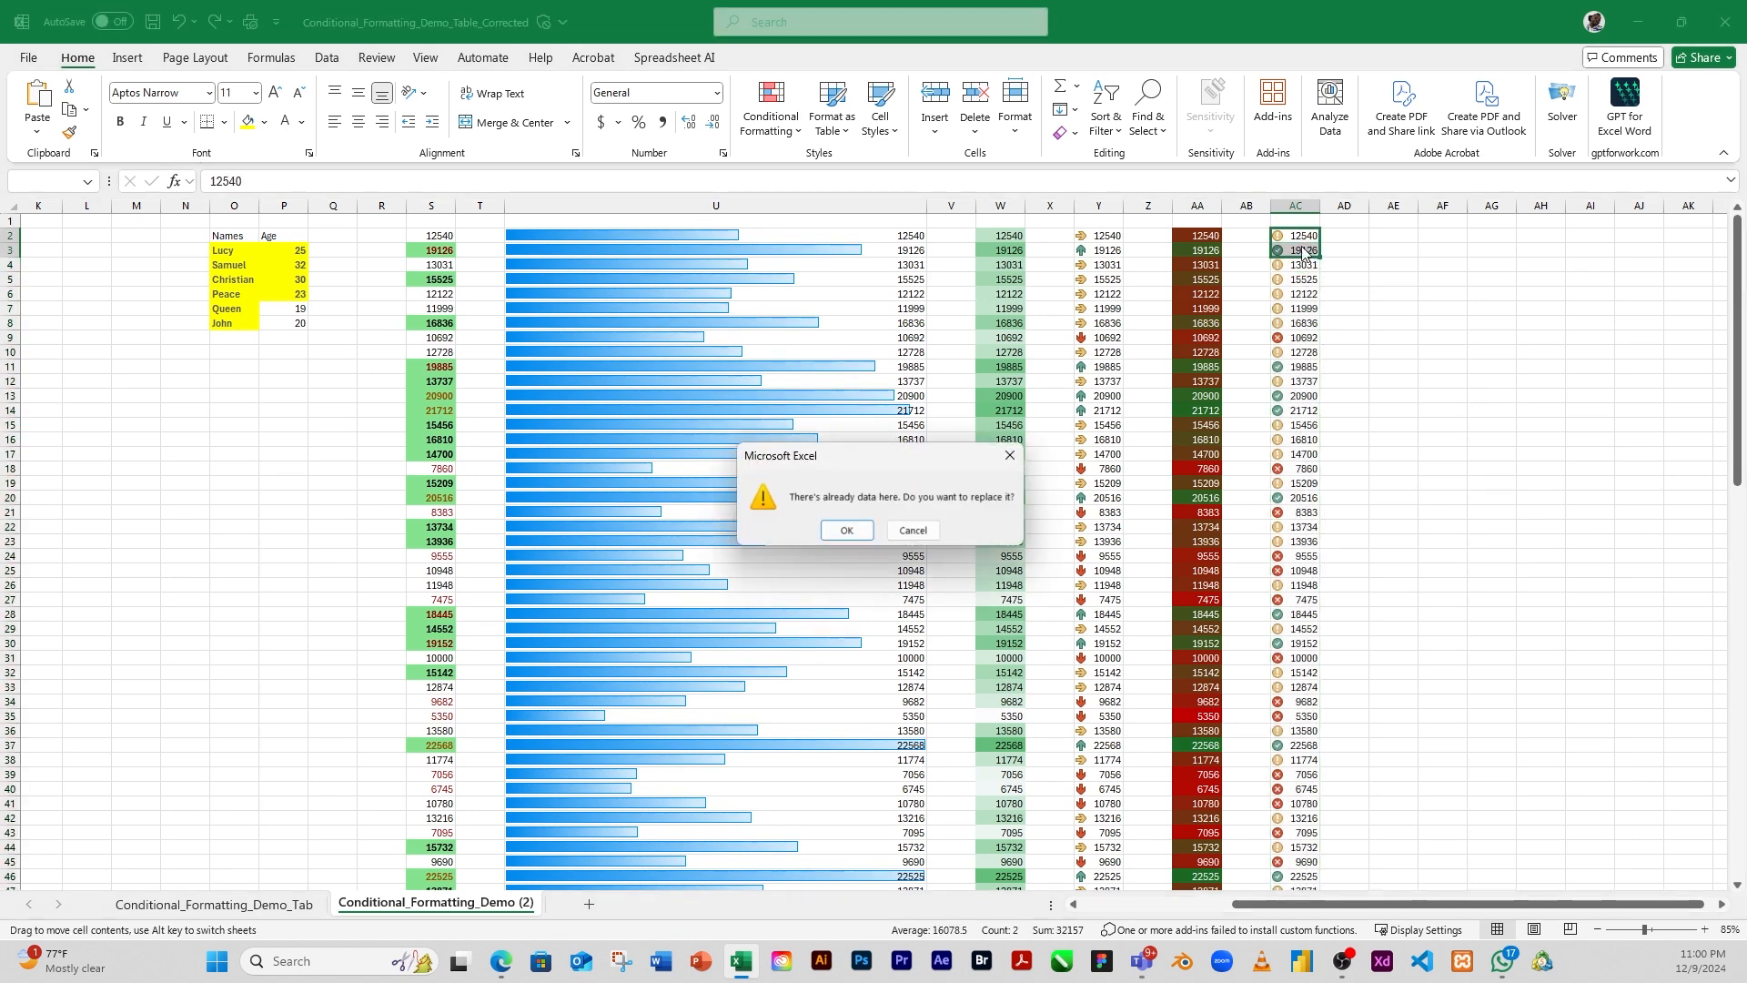
left_click(912, 531)
left_click(1310, 290)
left_click_drag(1297, 236, 1291, 838)
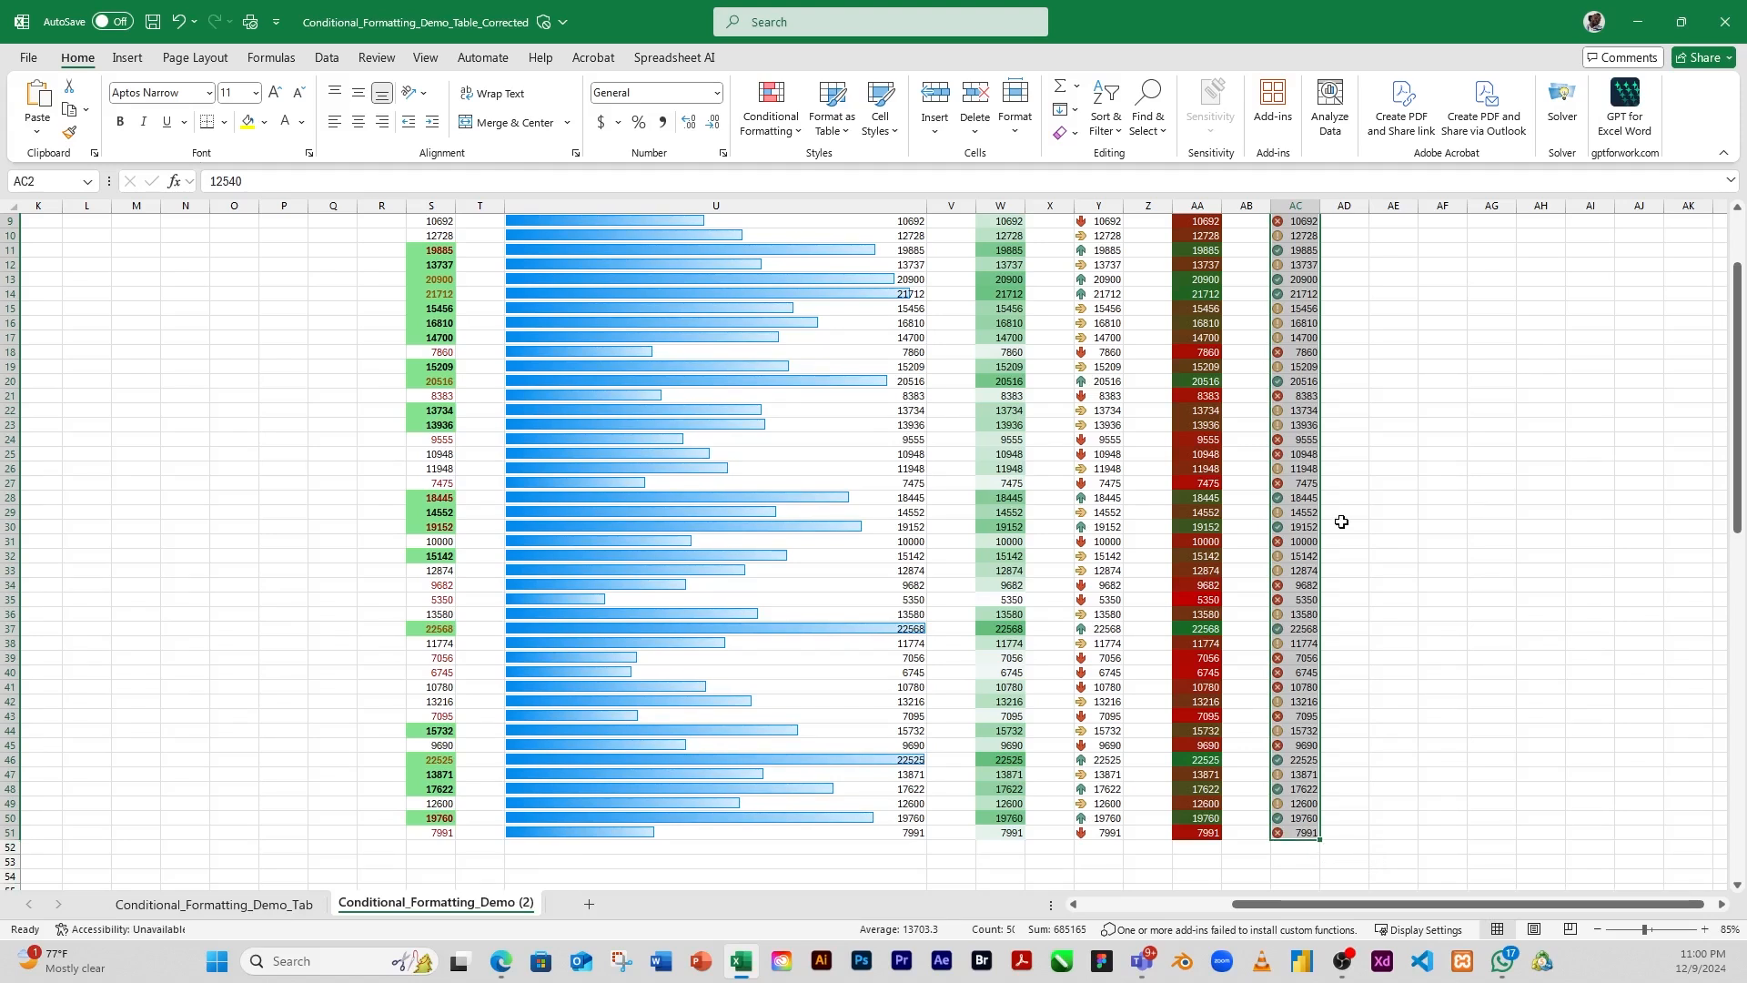
left_click(1292, 396)
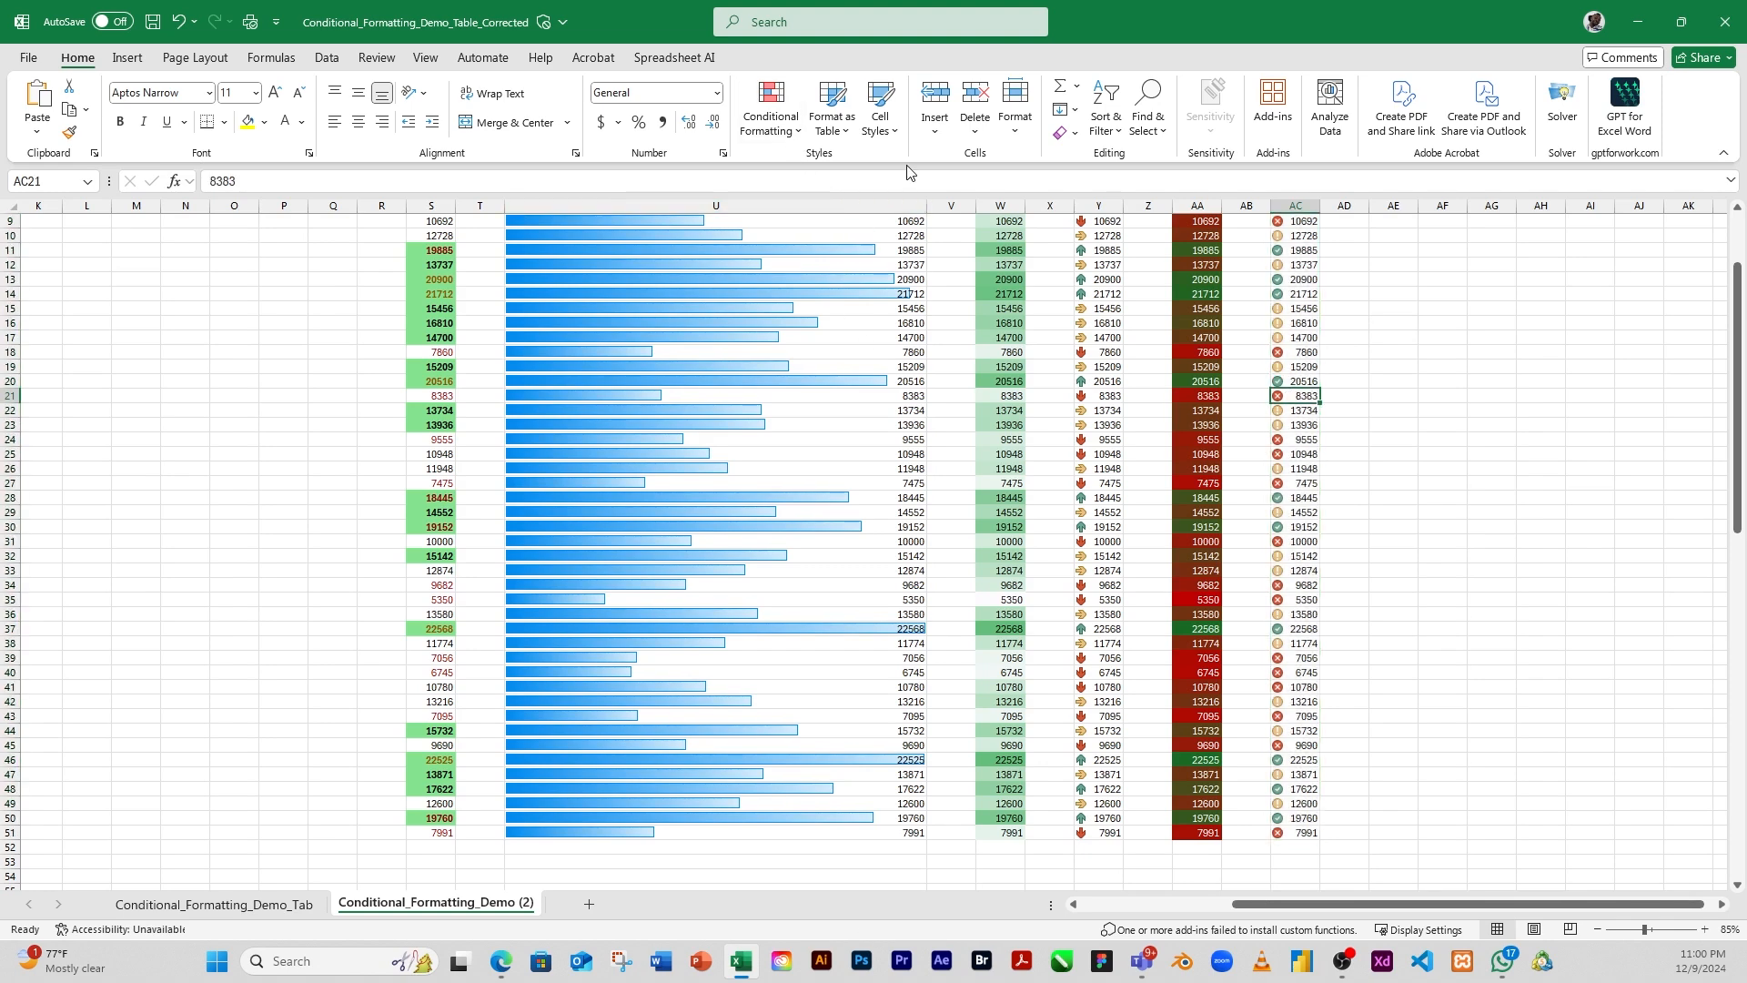
left_click(1301, 353)
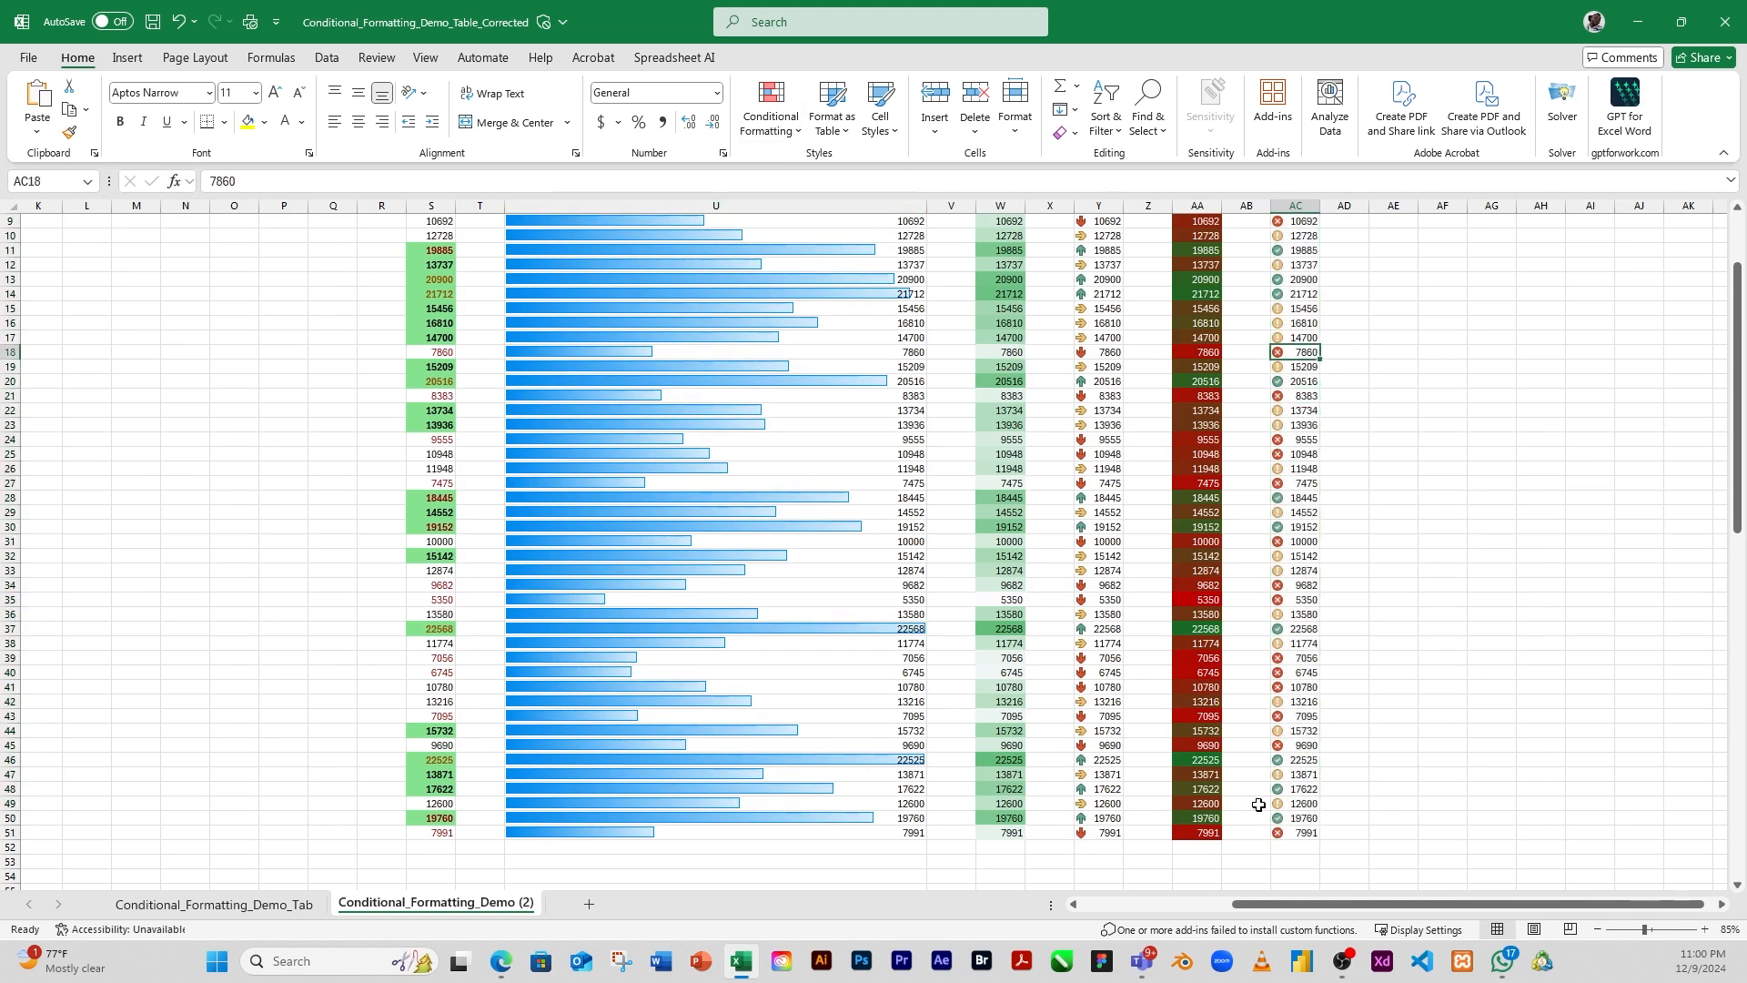
scroll(1304, 697, "up", 2)
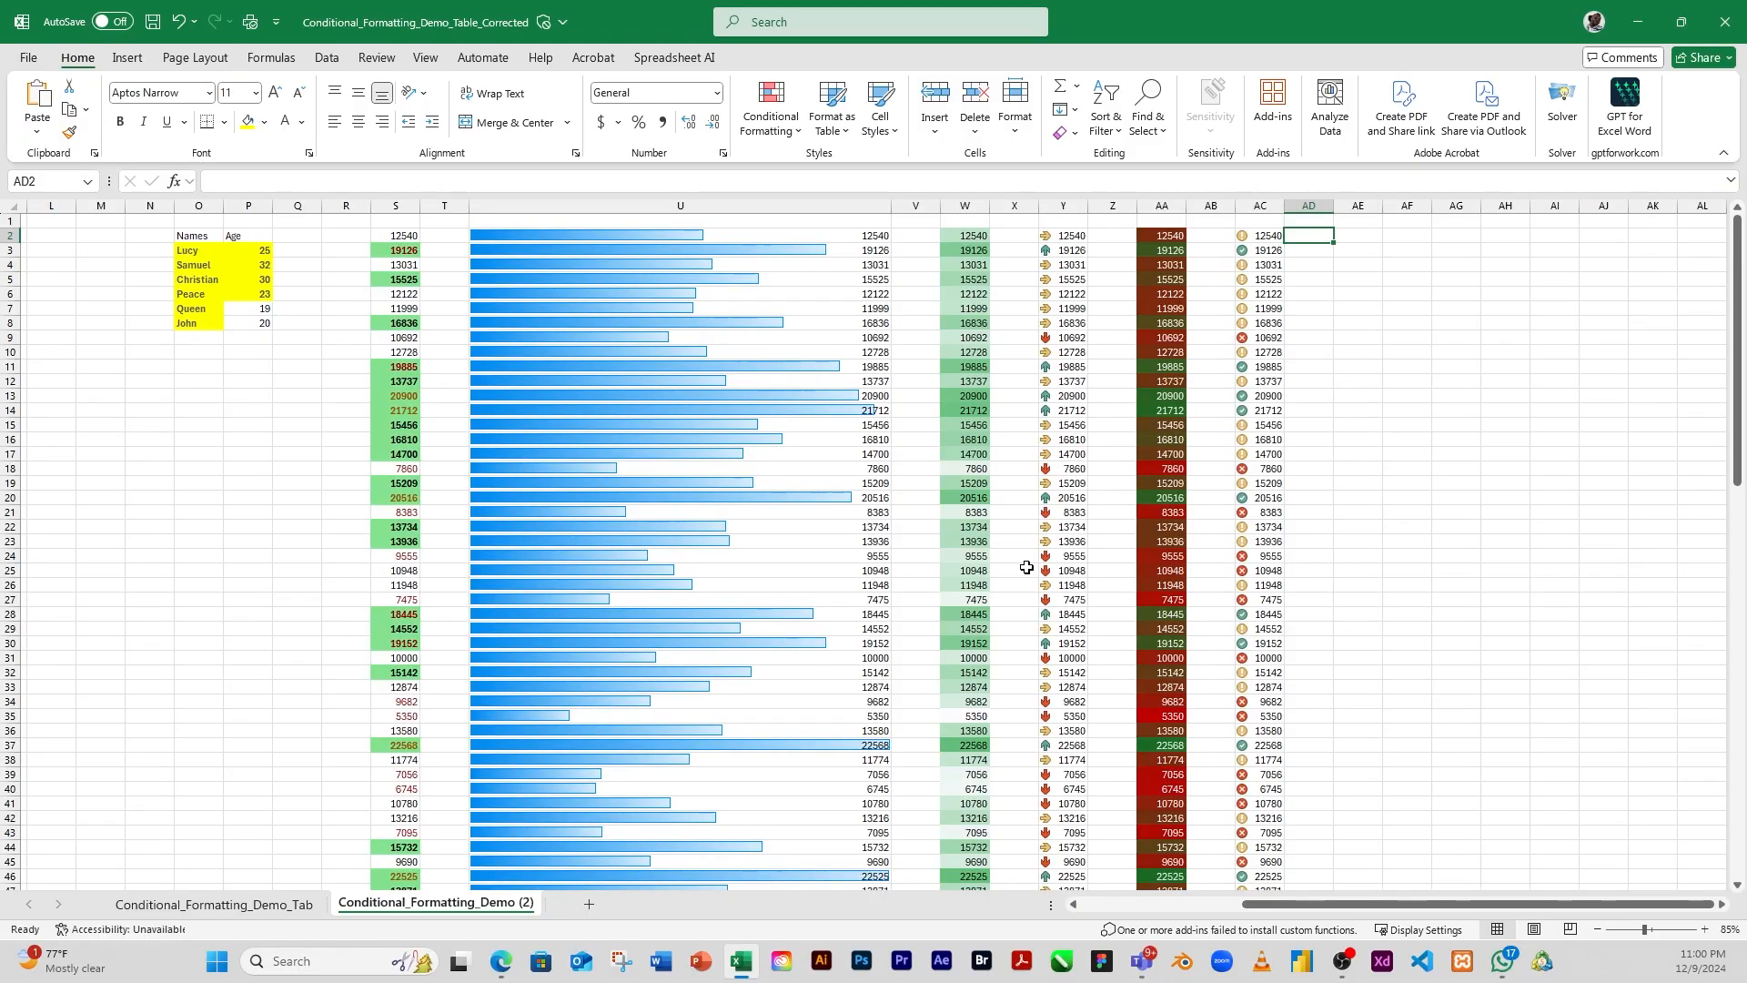